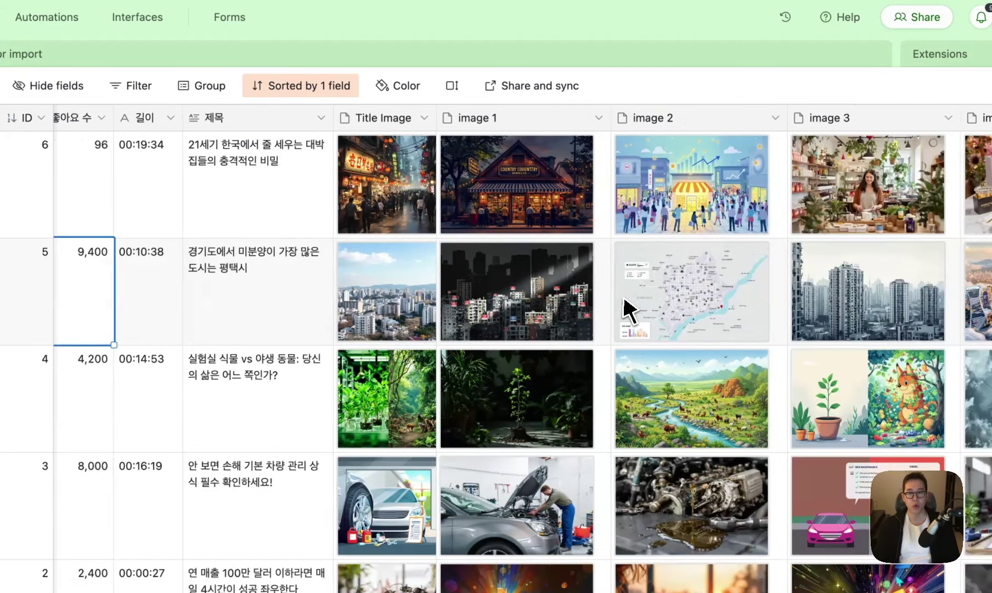
Step: Open the published post from the Wordpress Link field of record 5
{"action": "scroll", "coordinate": [541, 302], "scroll_direction": "right", "scroll_amount": 14}
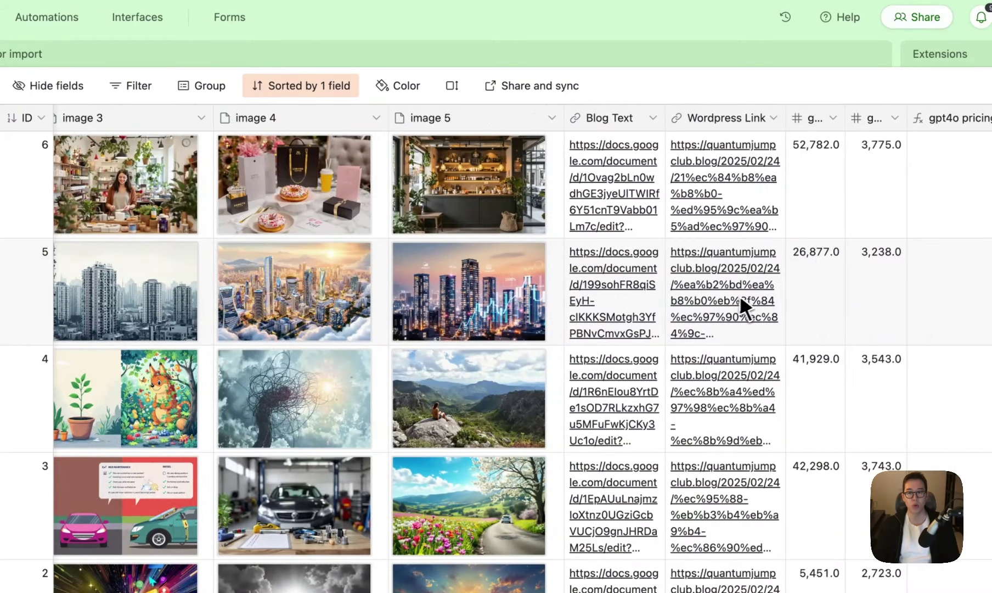
{"action": "left_click", "coordinate": [756, 302]}
{"action": "left_click", "coordinate": [747, 300]}
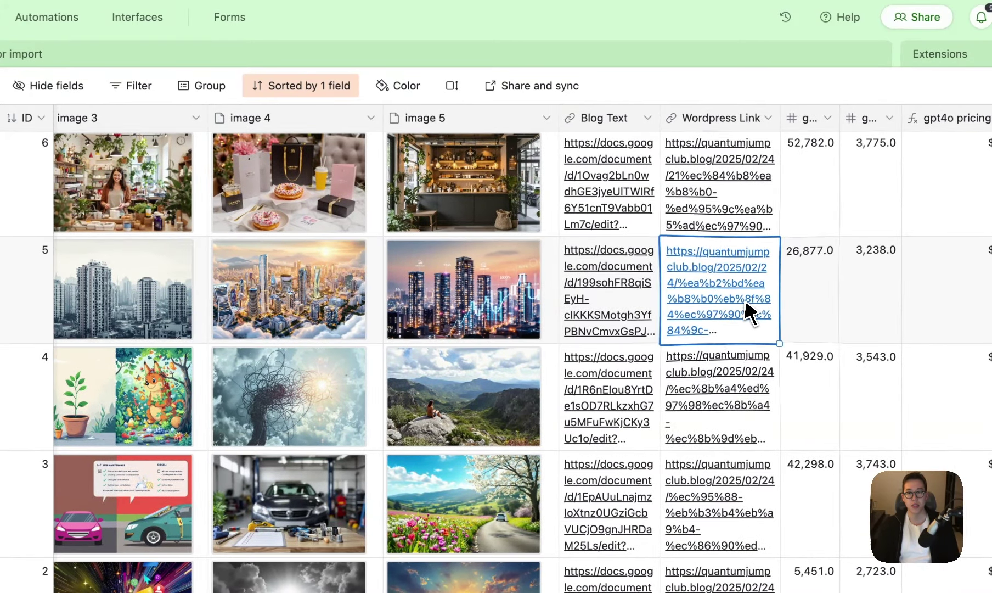
{"action": "left_click", "coordinate": [747, 301]}
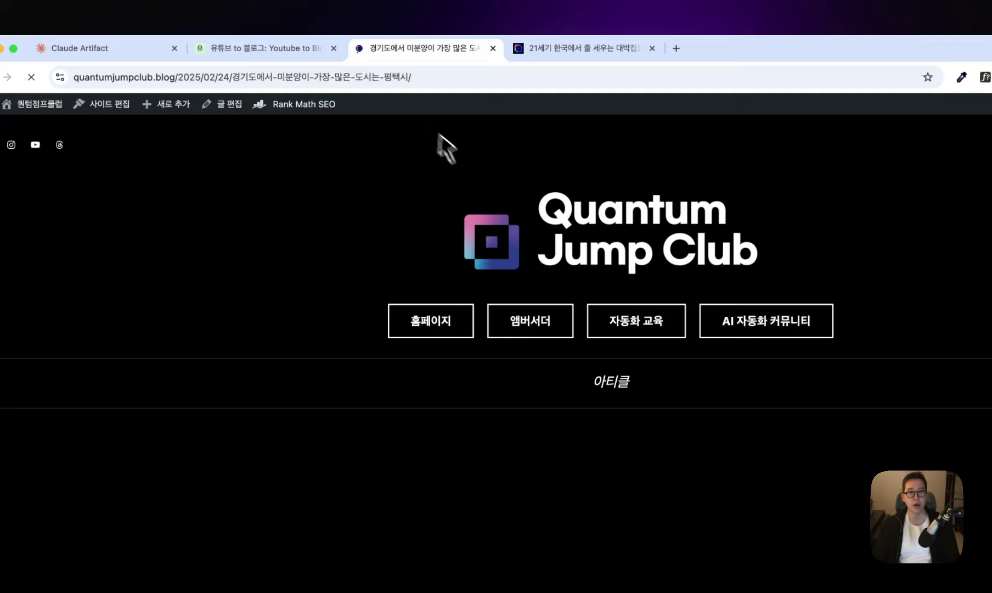
Step: Examine the post's cover image and its opening sections, down to the heading "도시별 미분양 순위: 평택부터 화성까지"
{"action": "scroll", "coordinate": [535, 332], "scroll_direction": "down", "scroll_amount": 5}
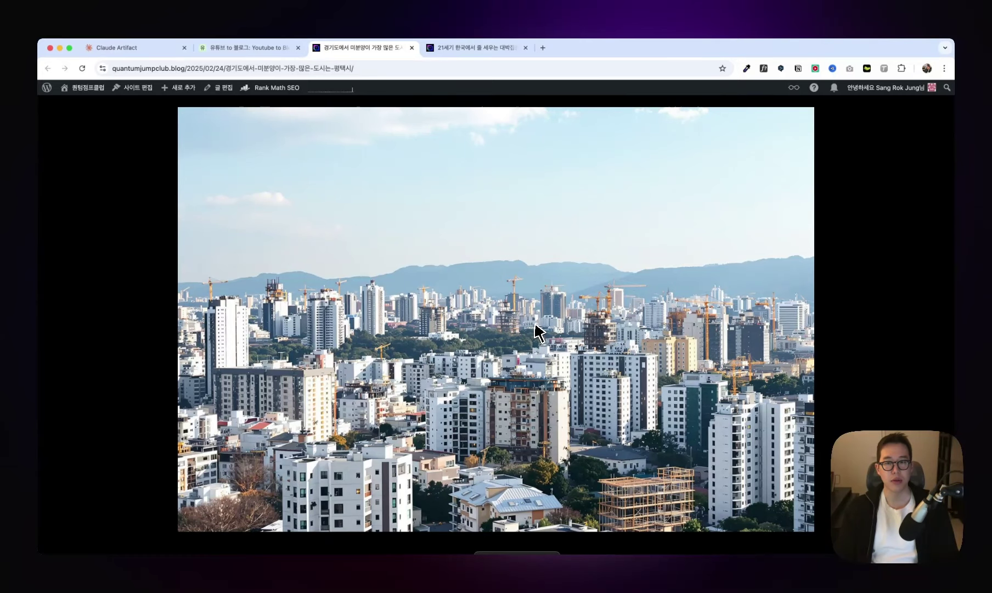
{"action": "scroll", "coordinate": [573, 319], "scroll_direction": "down", "scroll_amount": 10}
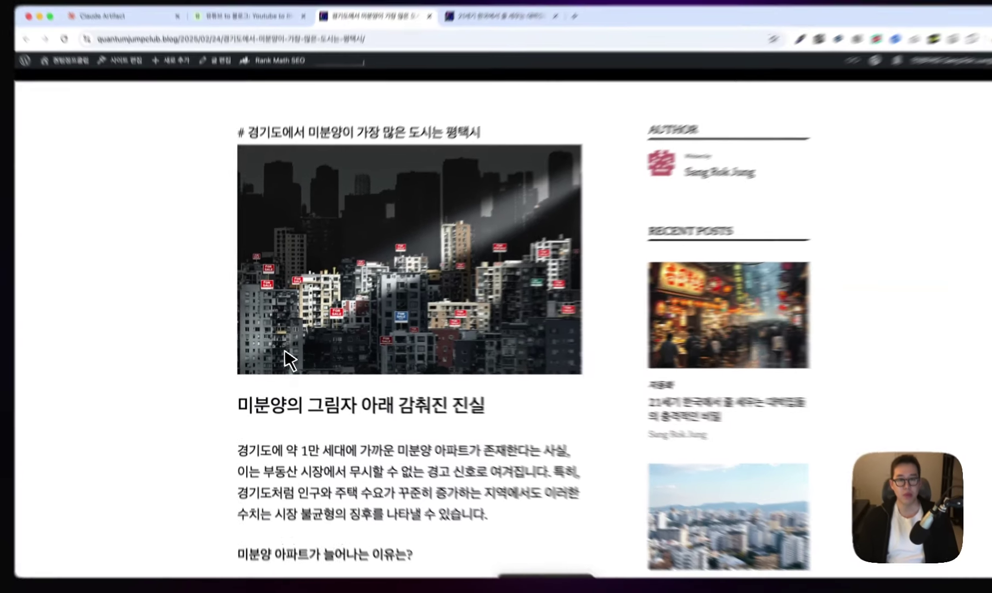
{"action": "left_click_drag", "start_coordinate": [281, 375], "coordinate": [485, 417]}
{"action": "left_click", "coordinate": [501, 384]}
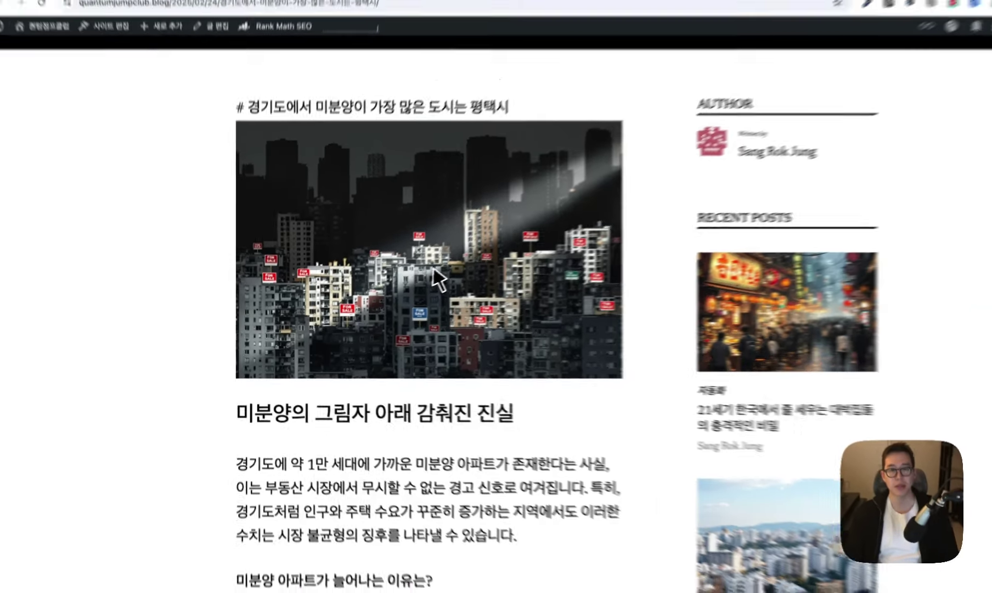
{"action": "scroll", "coordinate": [405, 302], "scroll_direction": "down", "scroll_amount": 15}
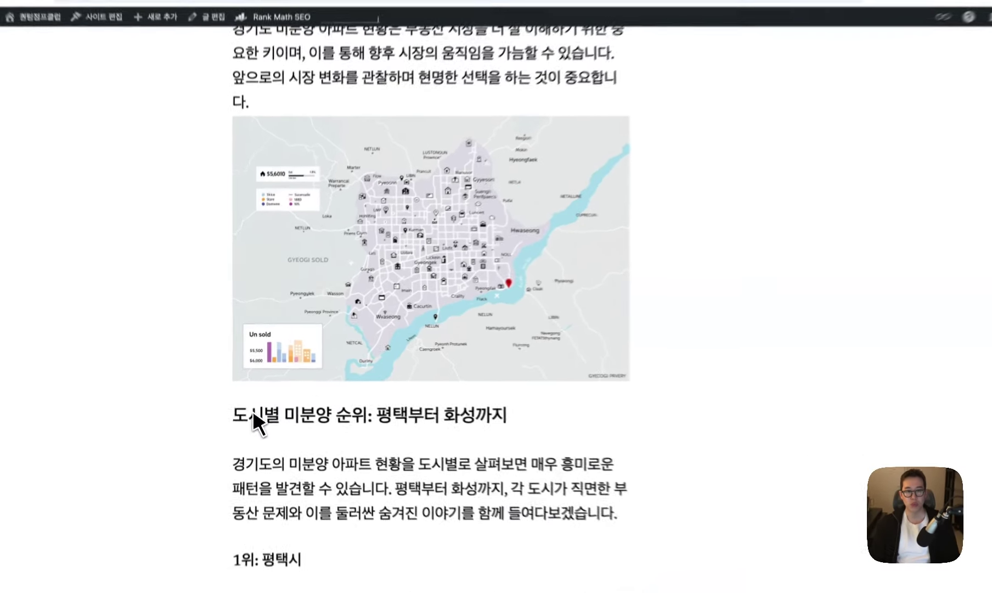
{"action": "left_click_drag", "start_coordinate": [240, 400], "coordinate": [482, 412]}
{"action": "left_click", "coordinate": [454, 379]}
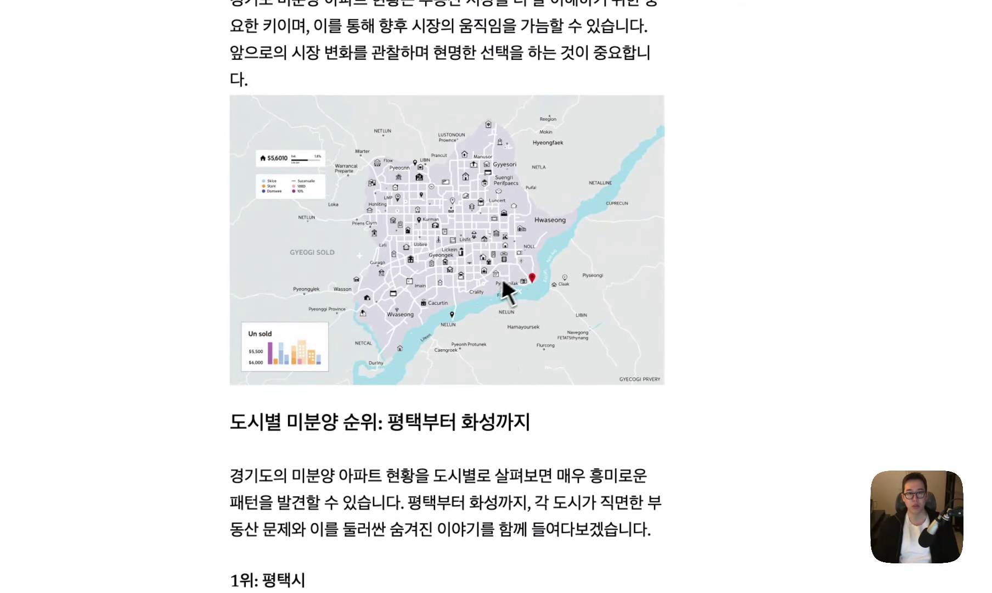
Step: Examine the images and headings of the remaining sections, from "왜 청약률이 저조했을까?" to "미분양의 미래와 부동산 시장의 방향"
{"action": "scroll", "coordinate": [464, 224], "scroll_direction": "down", "scroll_amount": 10}
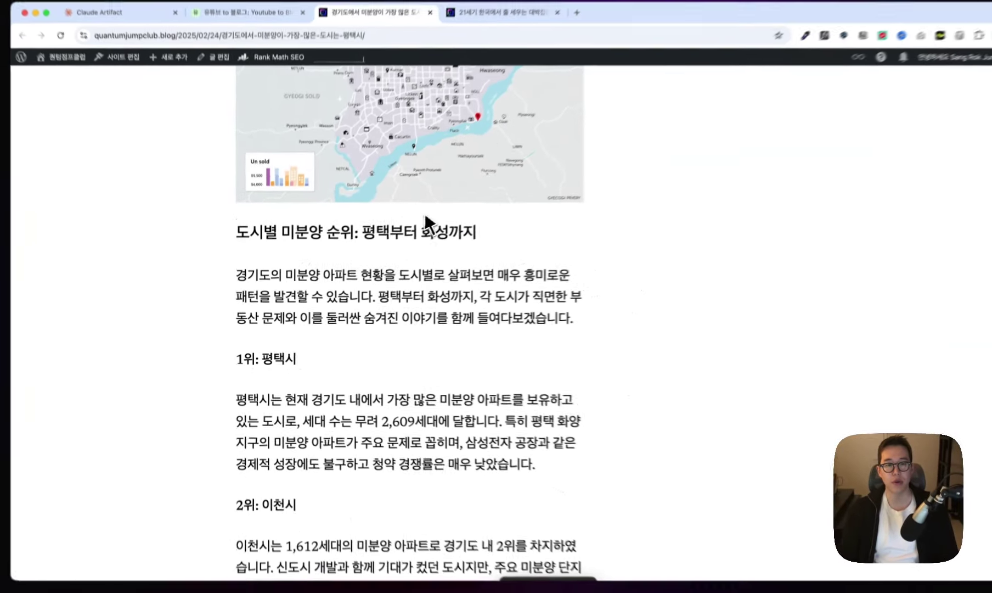
{"action": "left_click_drag", "start_coordinate": [451, 463], "coordinate": [328, 469]}
{"action": "left_click", "coordinate": [467, 468]}
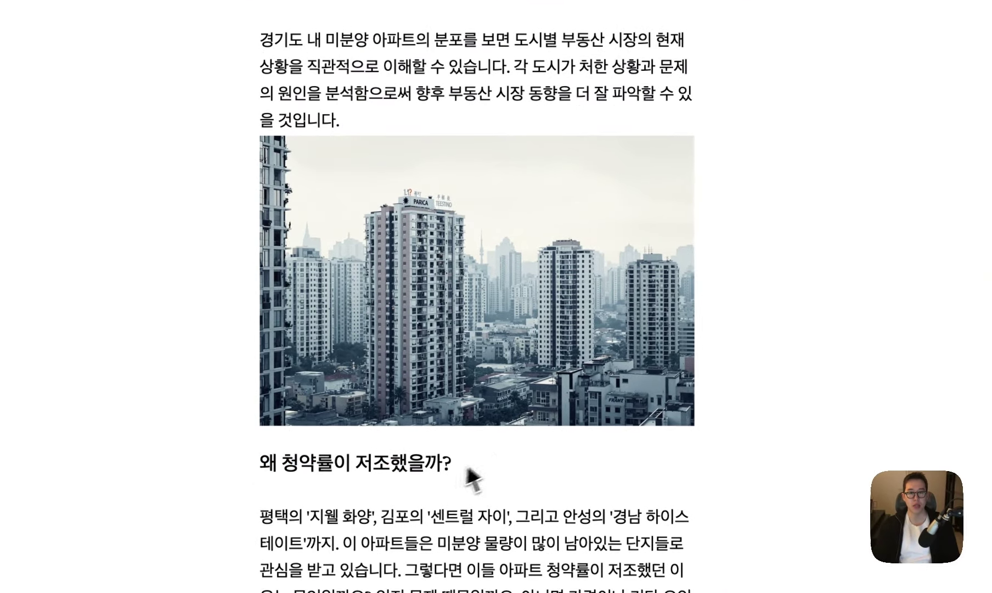
{"action": "scroll", "coordinate": [484, 289], "scroll_direction": "down", "scroll_amount": 5}
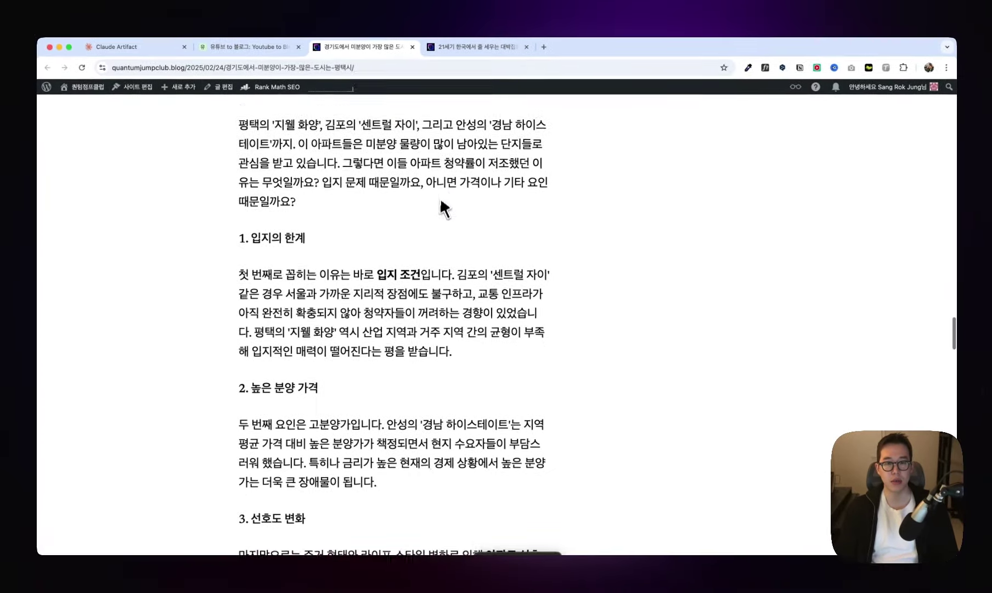
{"action": "scroll", "coordinate": [440, 202], "scroll_direction": "down", "scroll_amount": 10}
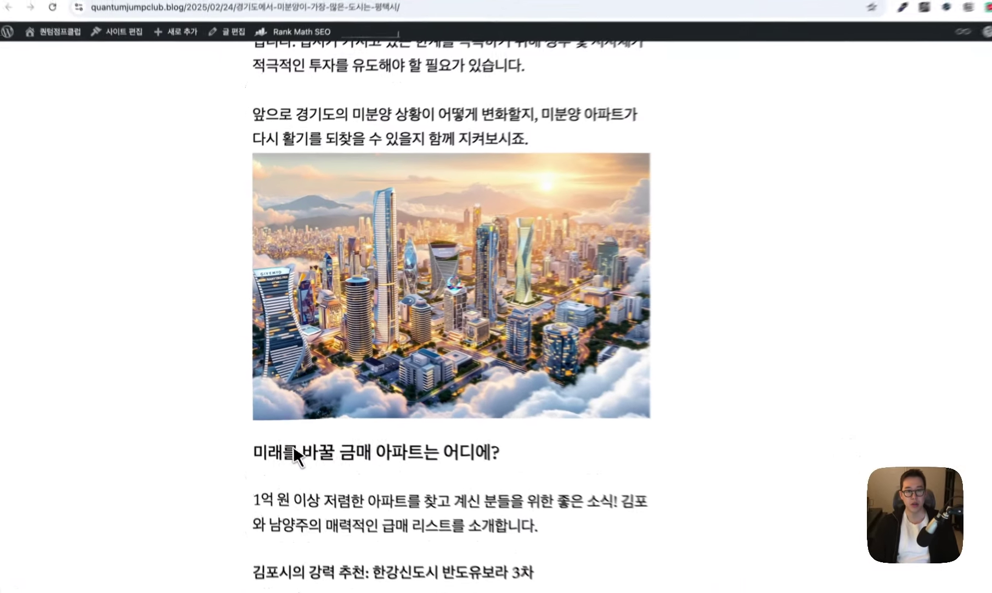
{"action": "left_click_drag", "start_coordinate": [511, 472], "coordinate": [215, 475]}
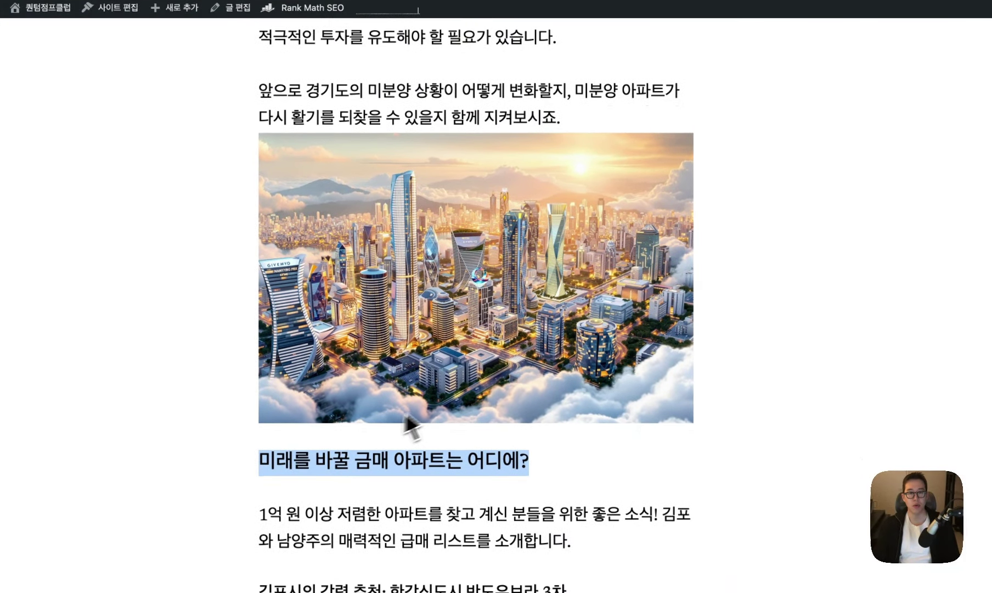
{"action": "scroll", "coordinate": [408, 418], "scroll_direction": "down", "scroll_amount": 15}
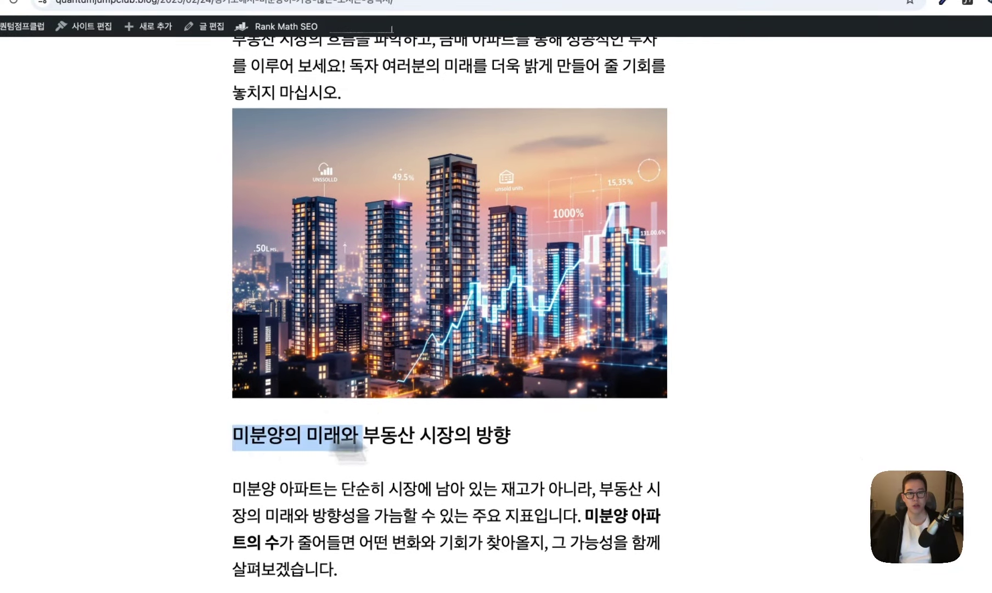
{"action": "left_click", "coordinate": [556, 441]}
{"action": "scroll", "coordinate": [557, 294], "scroll_direction": "down", "scroll_amount": 8}
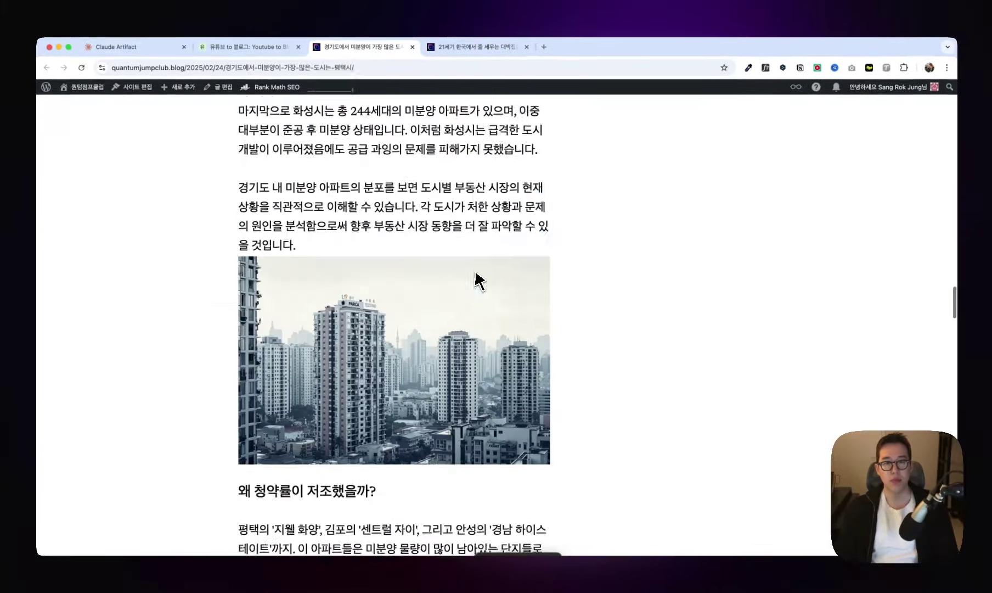
{"action": "scroll", "coordinate": [477, 281], "scroll_direction": "up", "scroll_amount": 20}
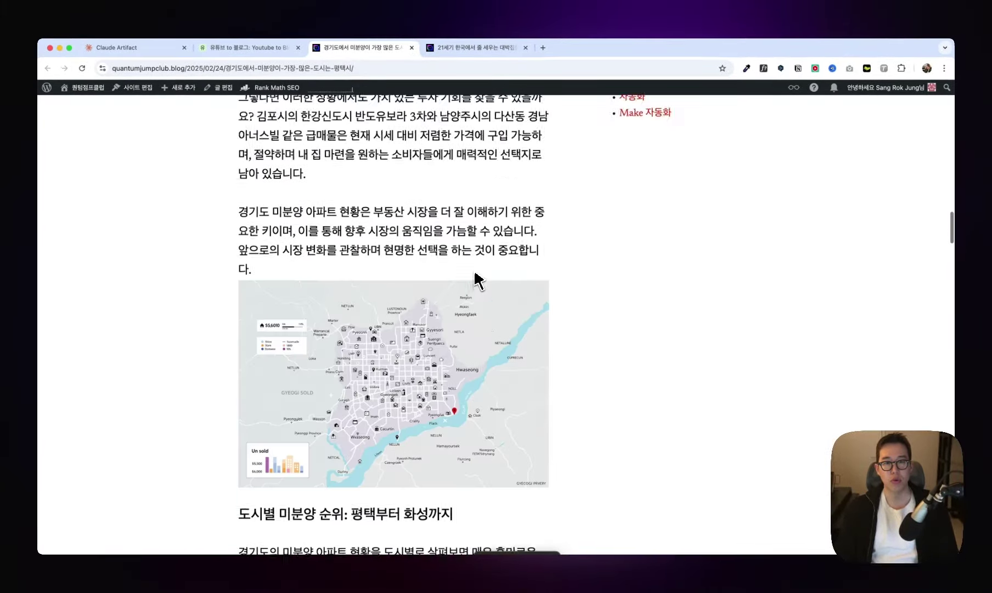
{"action": "scroll", "coordinate": [477, 281], "scroll_direction": "down", "scroll_amount": 5}
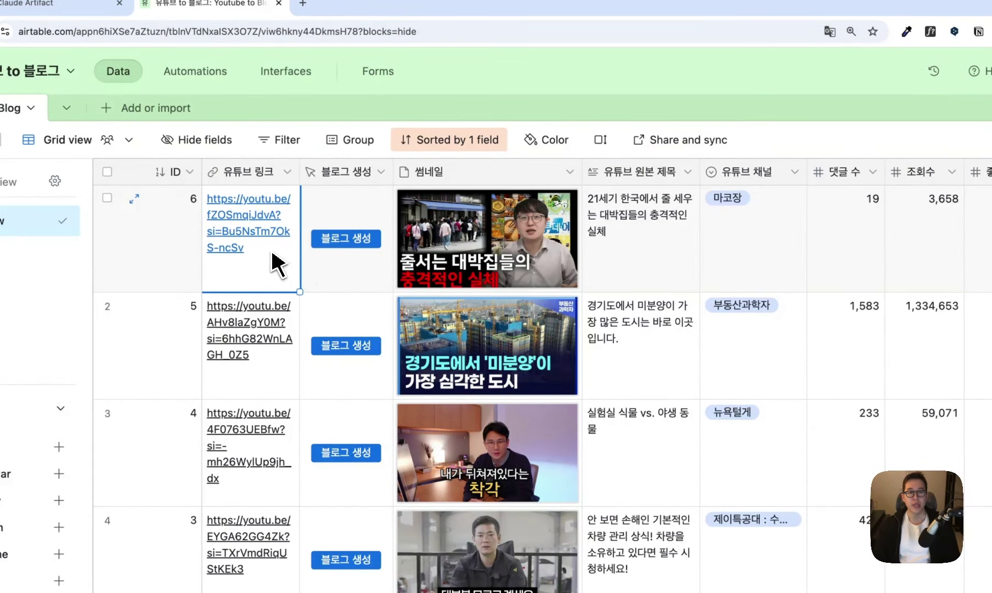
Step: Check the original YouTube title and channel fields of record 6 in the Airtable base
{"action": "left_click", "coordinate": [631, 250]}
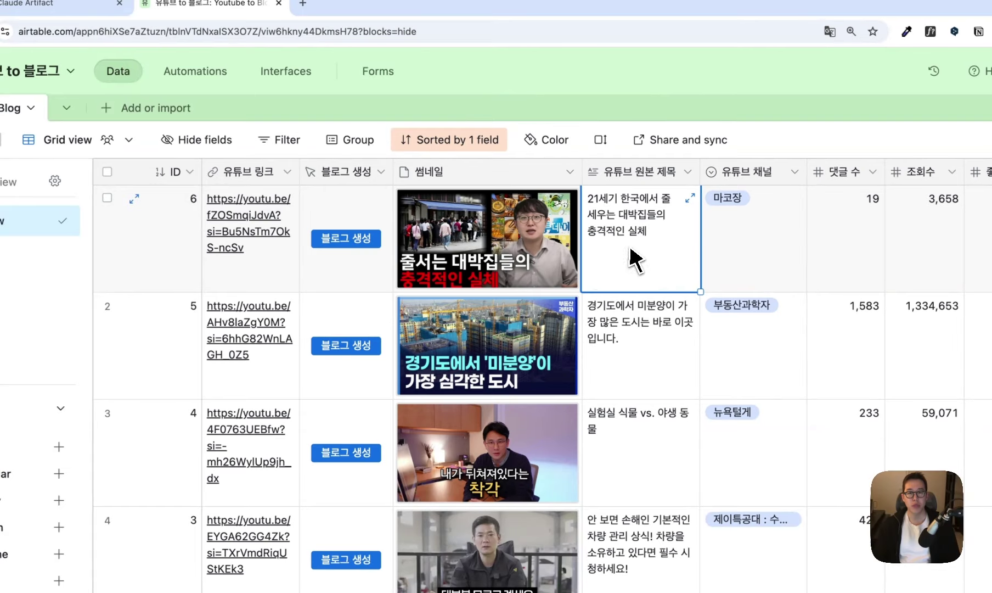
{"action": "left_click", "coordinate": [727, 247]}
{"action": "left_click", "coordinate": [623, 244]}
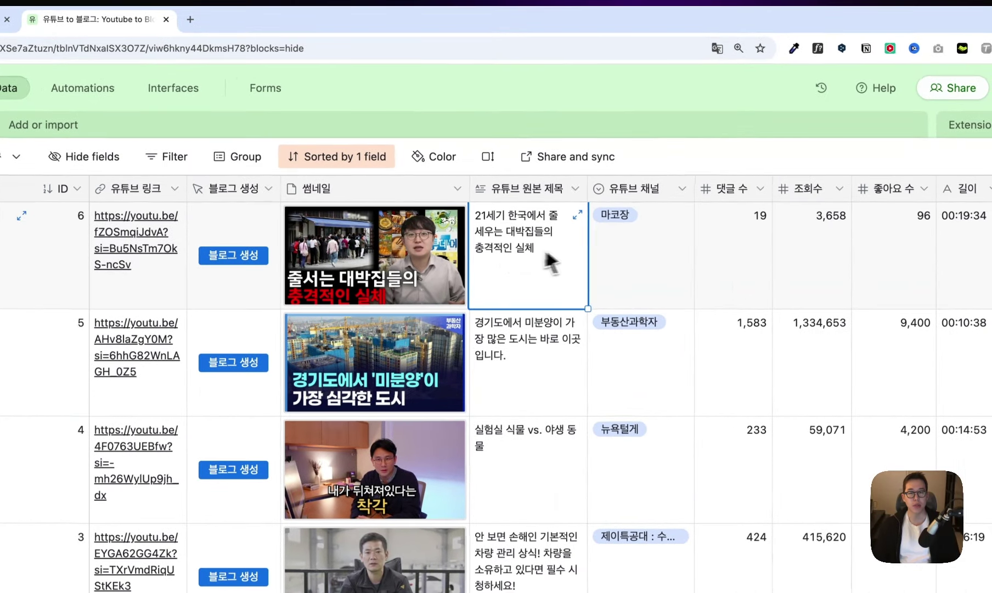
{"action": "left_click", "coordinate": [726, 234]}
{"action": "left_click", "coordinate": [581, 265]}
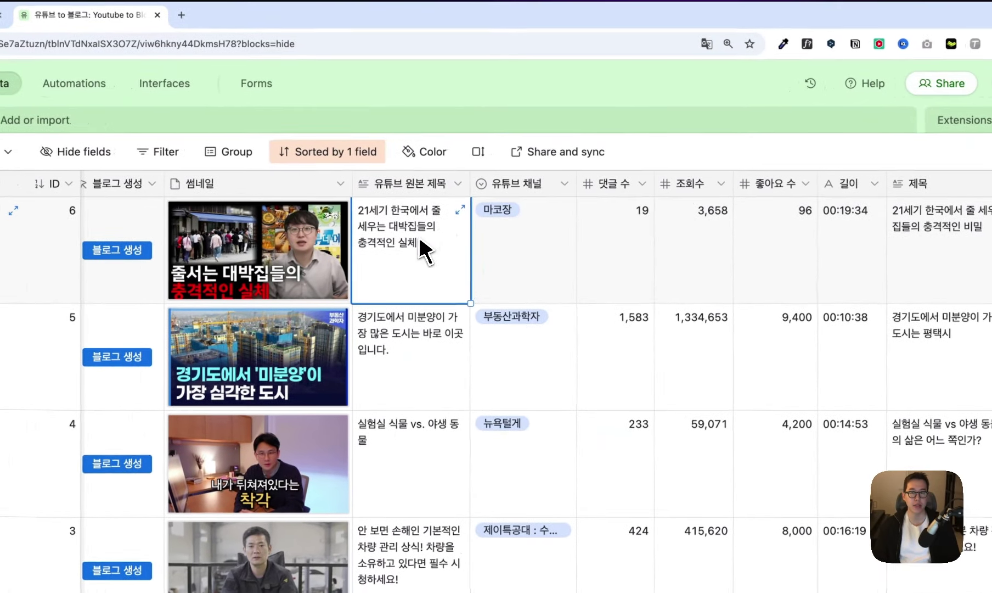
Step: Check the comment count, view count, like count and video length fields of record 6
{"action": "scroll", "coordinate": [425, 252], "scroll_direction": "right", "scroll_amount": 3}
{"action": "left_click", "coordinate": [483, 258]}
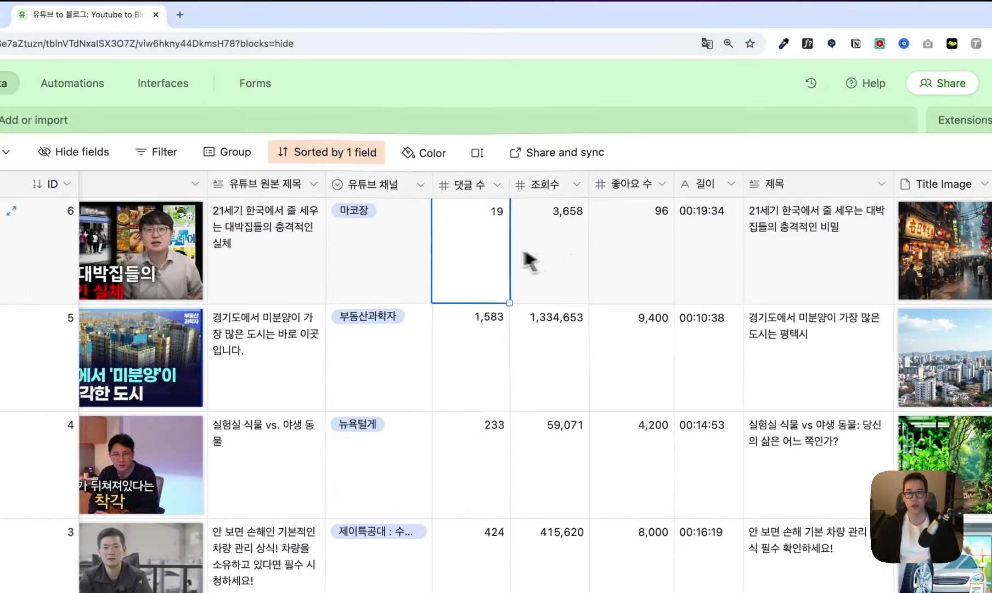
{"action": "left_click", "coordinate": [525, 260]}
{"action": "left_click", "coordinate": [596, 261]}
{"action": "scroll", "coordinate": [615, 264], "scroll_direction": "right", "scroll_amount": 2}
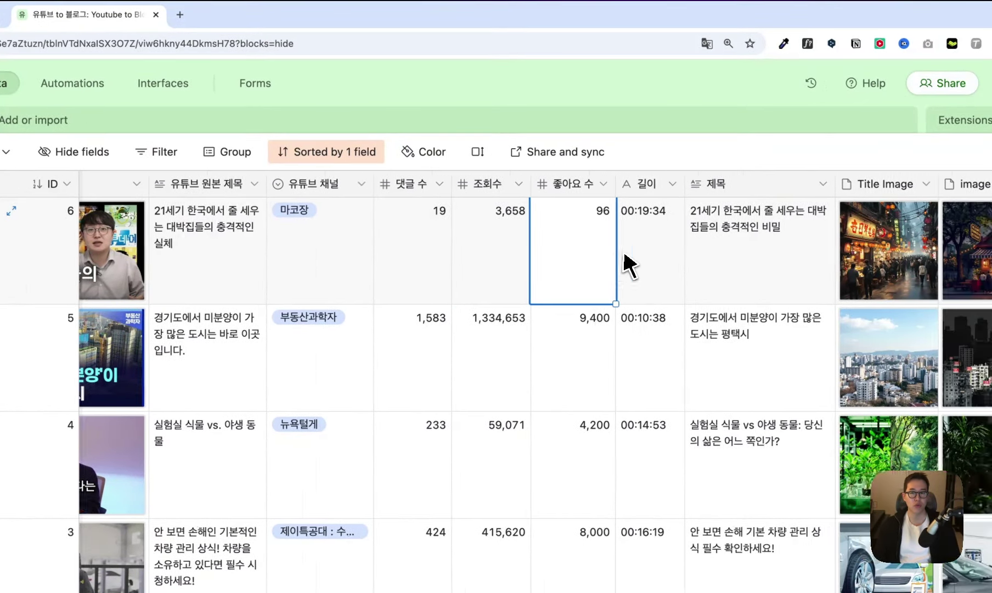
{"action": "left_click", "coordinate": [630, 266]}
{"action": "scroll", "coordinate": [631, 267], "scroll_direction": "right", "scroll_amount": 1}
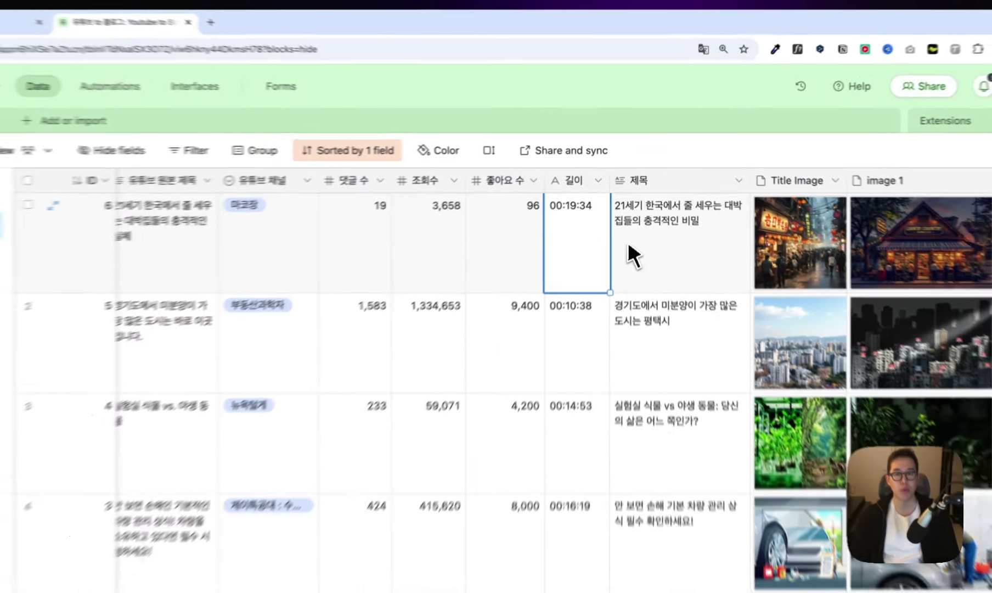
Step: Look over the generated title and image fields of record 6, and open its WordPress post
{"action": "scroll", "coordinate": [637, 263], "scroll_direction": "right", "scroll_amount": 4}
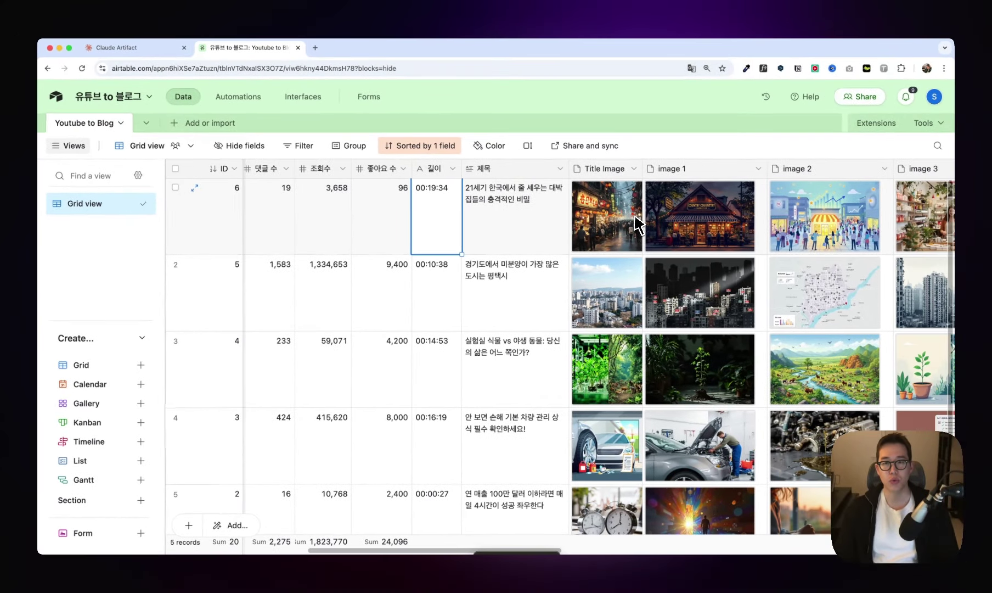
{"action": "scroll", "coordinate": [637, 222], "scroll_direction": "right", "scroll_amount": 10}
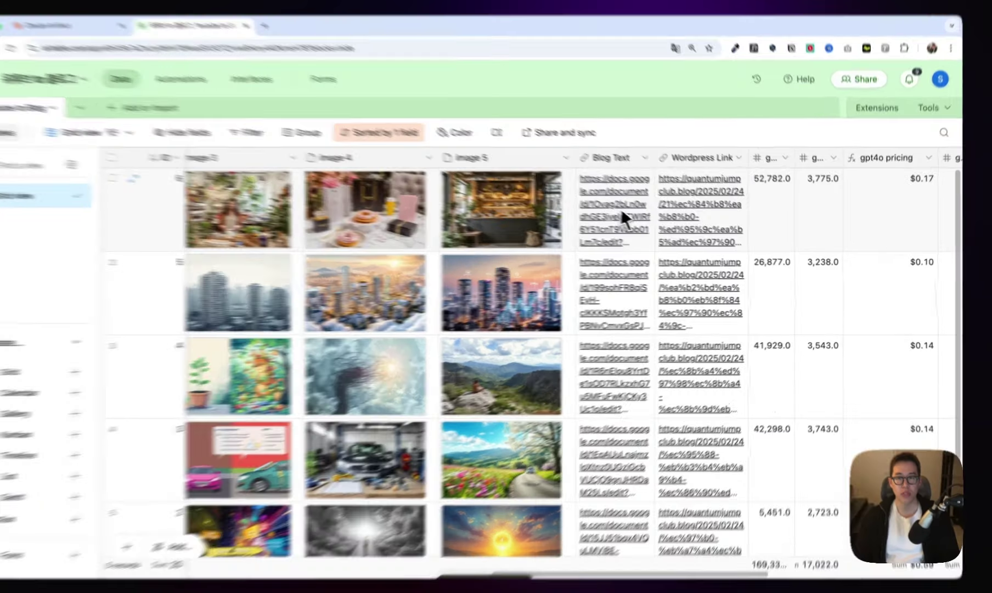
{"action": "left_click", "coordinate": [686, 217]}
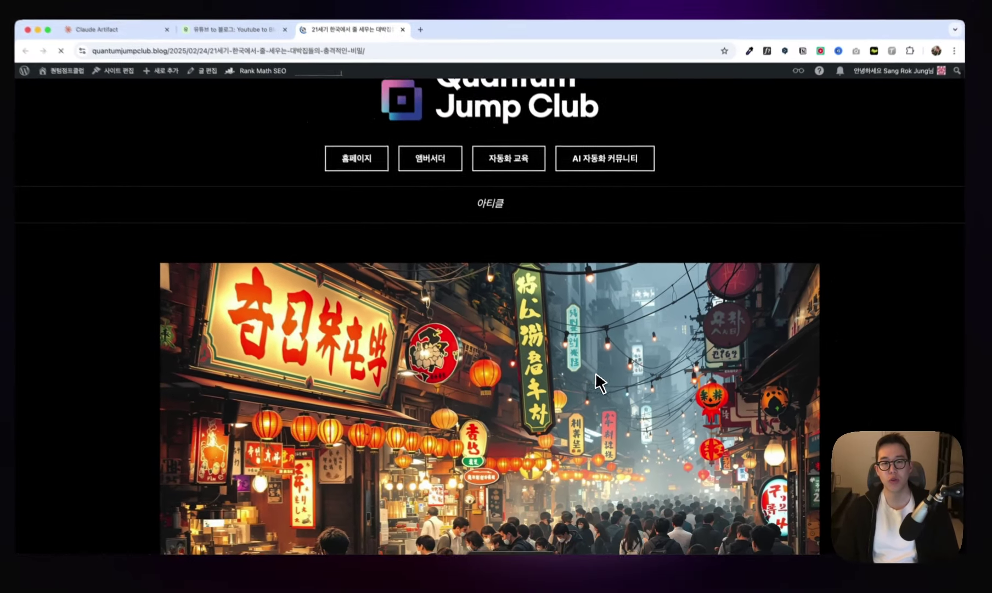
Step: Examine the cover image, title and introduction of the post "21세기 한국에서 줄 세우는 대박집들의 충격적인 비밀"
{"action": "scroll", "coordinate": [571, 351], "scroll_direction": "down", "scroll_amount": 3}
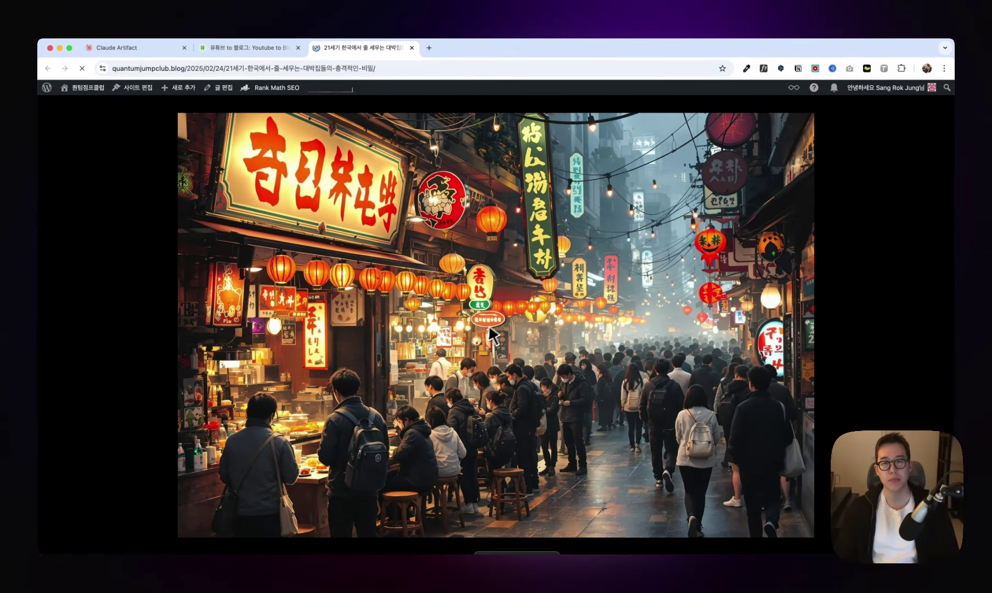
{"action": "scroll", "coordinate": [527, 379], "scroll_direction": "down", "scroll_amount": 1}
{"action": "scroll", "coordinate": [547, 360], "scroll_direction": "down", "scroll_amount": 6}
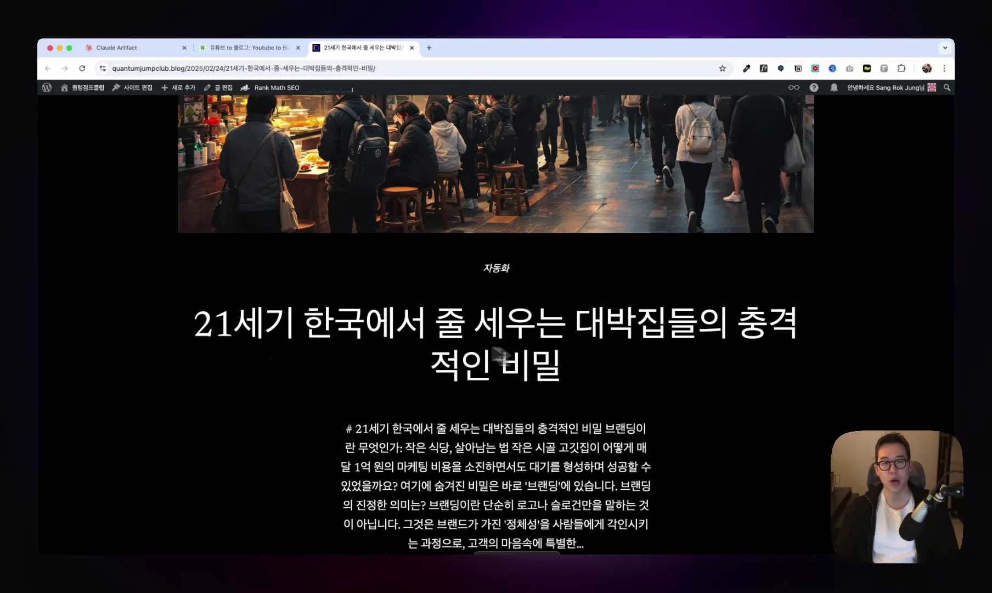
{"action": "left_click_drag", "start_coordinate": [192, 281], "coordinate": [708, 340]}
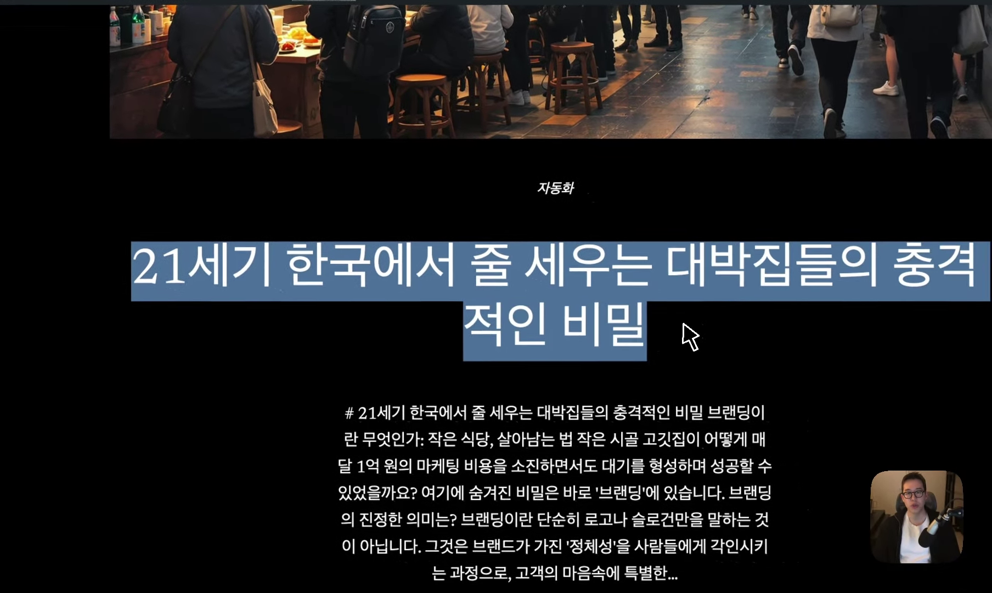
{"action": "left_click", "coordinate": [697, 351]}
{"action": "scroll", "coordinate": [691, 357], "scroll_direction": "down", "scroll_amount": 2}
{"action": "scroll", "coordinate": [653, 357], "scroll_direction": "down", "scroll_amount": 12}
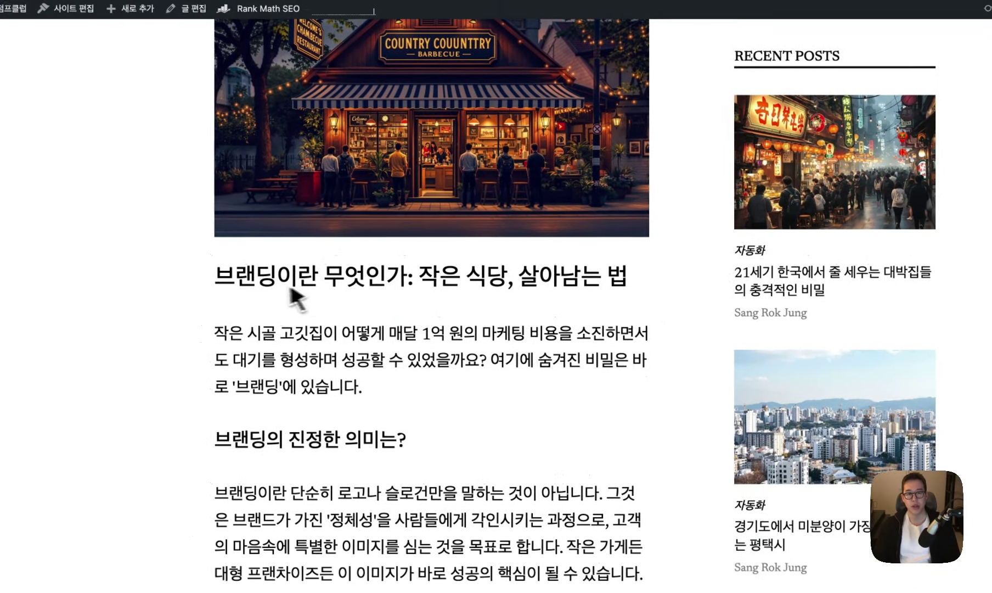
Step: Examine the post's section images and headings, from "브랜딩이란 무엇인가: 작은 식당, 살아남는 법" to "리뷰와 소비자의 심리"
{"action": "left_click_drag", "start_coordinate": [215, 274], "coordinate": [643, 295]}
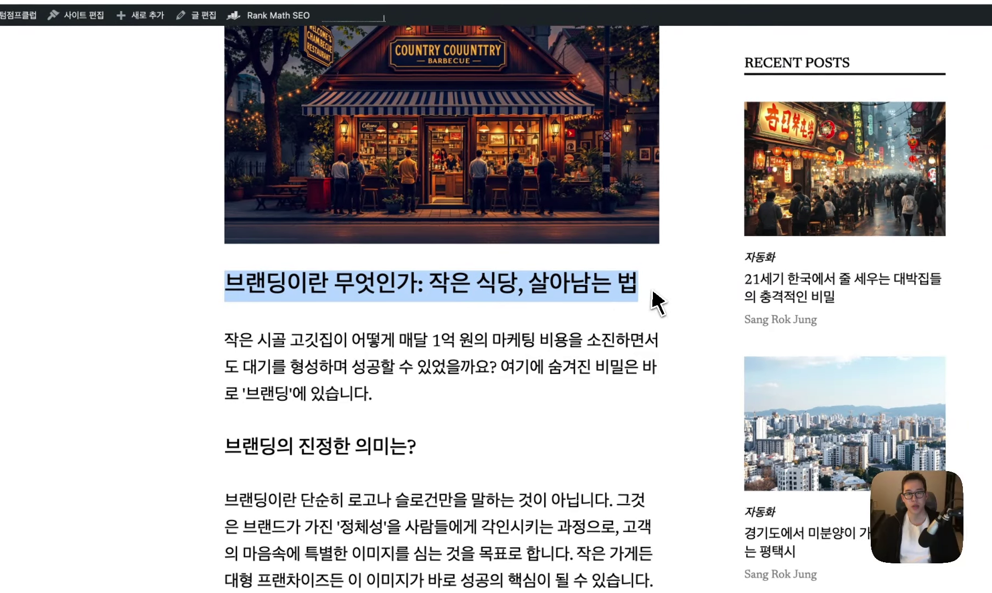
{"action": "left_click", "coordinate": [633, 287]}
{"action": "scroll", "coordinate": [645, 305], "scroll_direction": "down", "scroll_amount": 5}
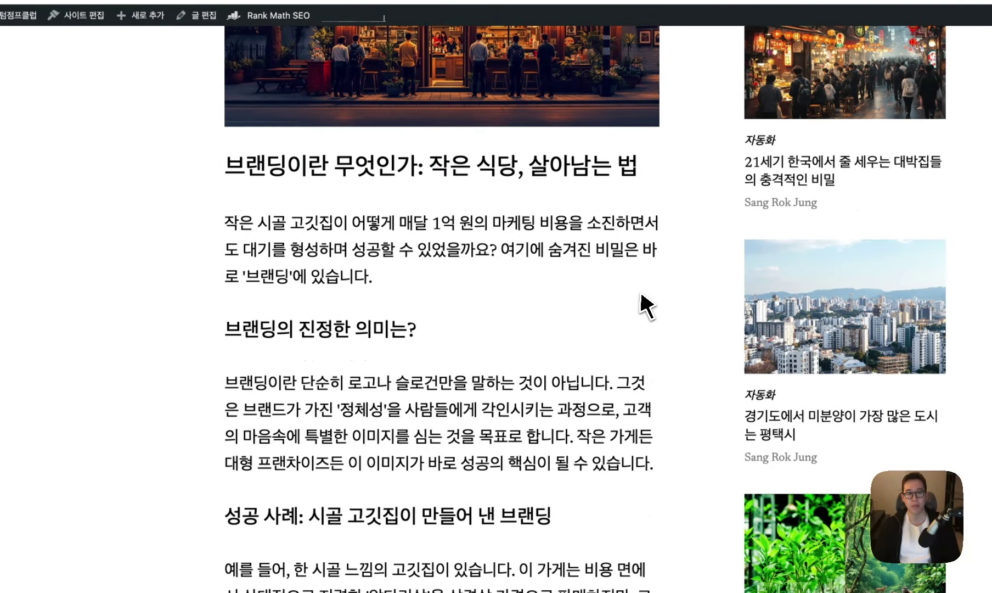
{"action": "left_click_drag", "start_coordinate": [222, 354], "coordinate": [376, 355]}
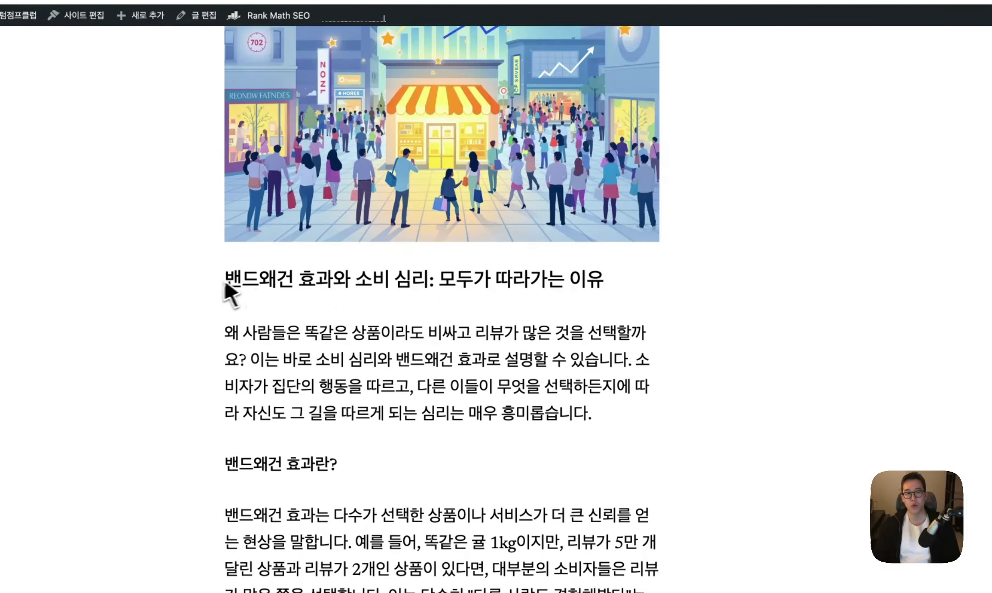
{"action": "left_click_drag", "start_coordinate": [598, 283], "coordinate": [356, 249]}
{"action": "scroll", "coordinate": [428, 328], "scroll_direction": "down", "scroll_amount": 5}
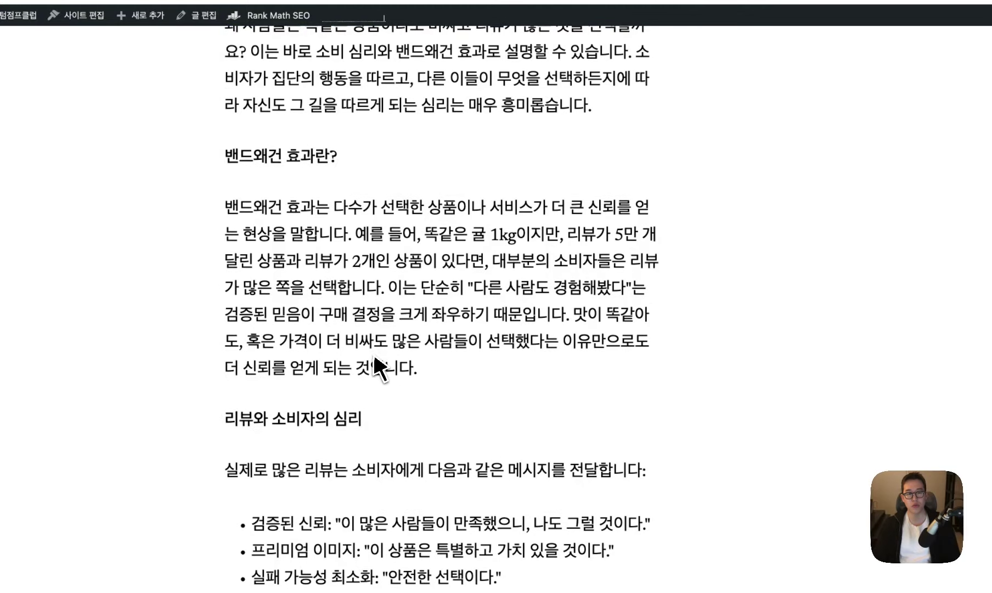
{"action": "left_click_drag", "start_coordinate": [224, 156], "coordinate": [362, 167]}
{"action": "left_click_drag", "start_coordinate": [369, 418], "coordinate": [184, 423]}
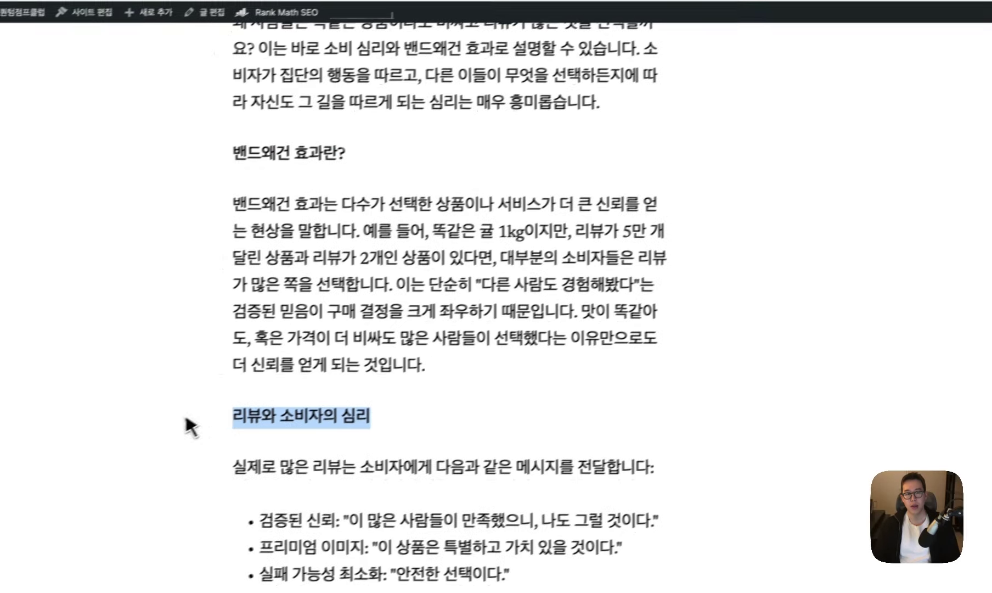
Step: Examine the post's remaining section images and headings, from "소규모 매장에서의 적용법" to the closing paragraphs
{"action": "scroll", "coordinate": [330, 429], "scroll_direction": "down", "scroll_amount": 6}
{"action": "left_click", "coordinate": [398, 430]}
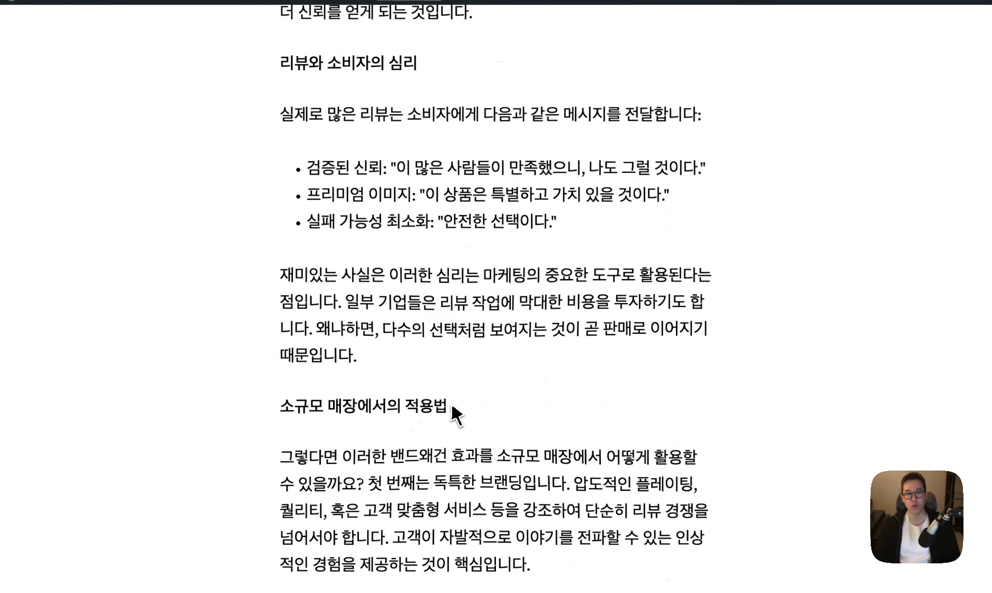
{"action": "left_click_drag", "start_coordinate": [453, 409], "coordinate": [317, 416]}
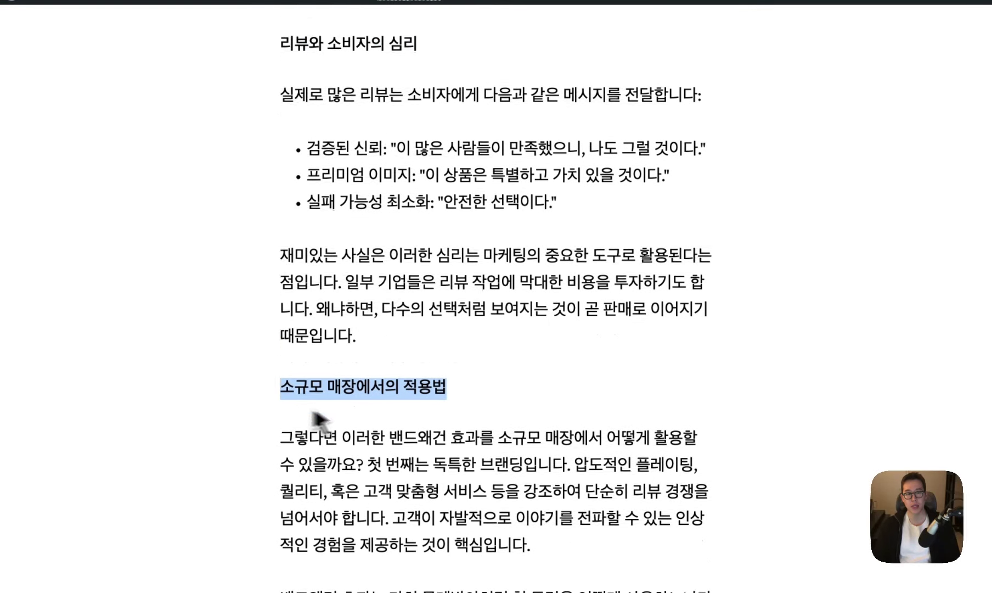
{"action": "scroll", "coordinate": [421, 425], "scroll_direction": "down", "scroll_amount": 15}
{"action": "left_click_drag", "start_coordinate": [279, 191], "coordinate": [537, 210]}
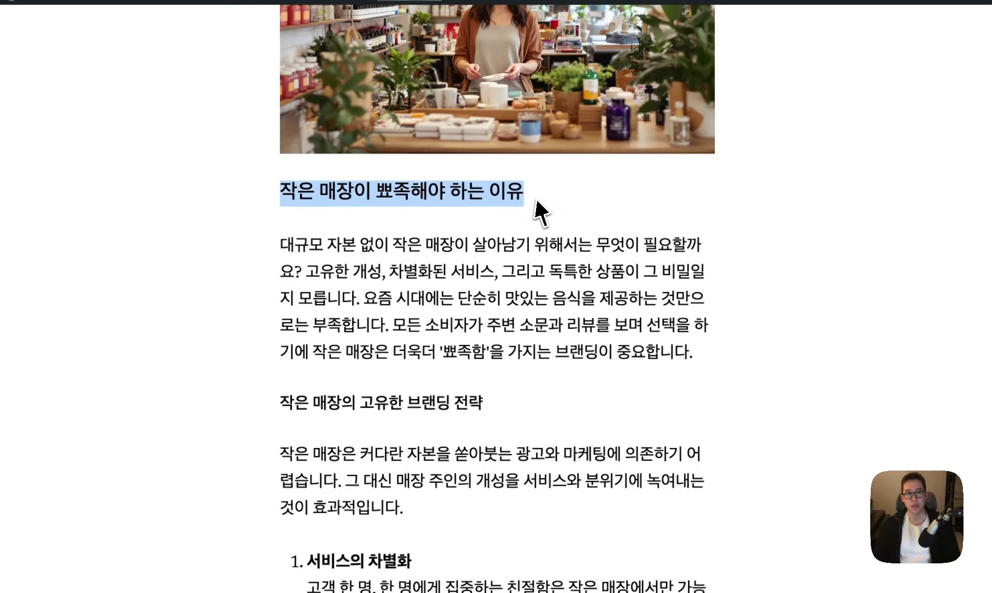
{"action": "scroll", "coordinate": [536, 220], "scroll_direction": "down", "scroll_amount": 10}
{"action": "scroll", "coordinate": [416, 281], "scroll_direction": "down", "scroll_amount": 5}
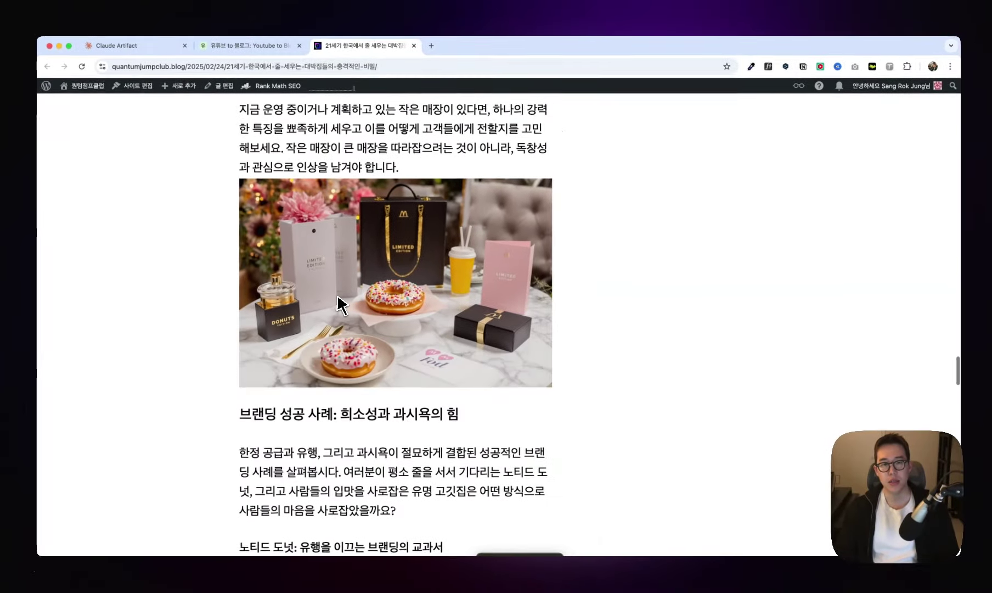
{"action": "scroll", "coordinate": [417, 286], "scroll_direction": "down", "scroll_amount": 5}
{"action": "scroll", "coordinate": [336, 297], "scroll_direction": "down", "scroll_amount": 20}
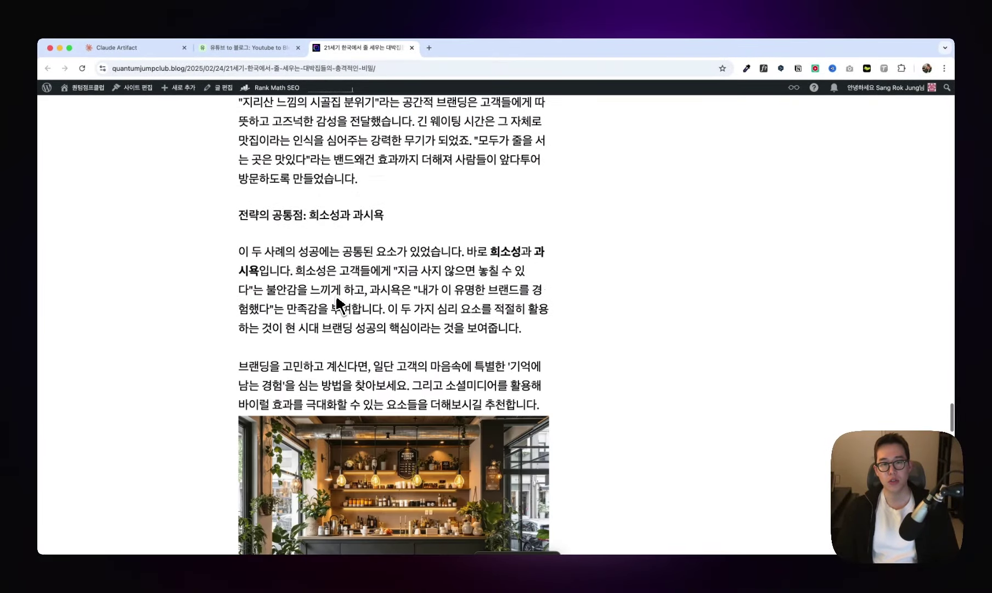
{"action": "scroll", "coordinate": [337, 298], "scroll_direction": "down", "scroll_amount": 5}
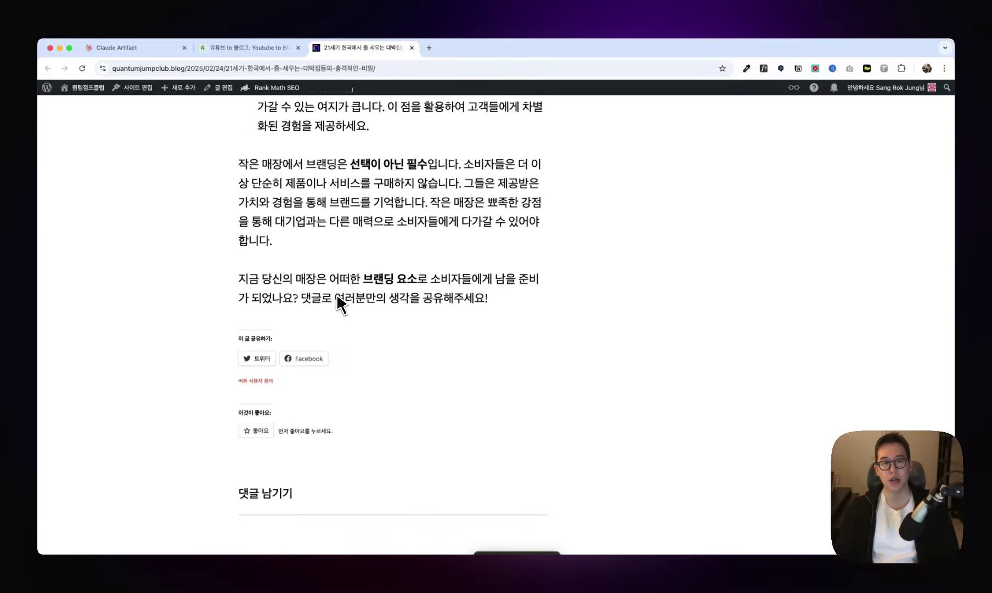
Step: Skim the whole post again from its cover image to the section "작은 매장의 성공 방정식: 당신만의 브랜딩 만들기"
{"action": "scroll", "coordinate": [338, 296], "scroll_direction": "up", "scroll_amount": 20}
{"action": "scroll", "coordinate": [340, 301], "scroll_direction": "up", "scroll_amount": 5}
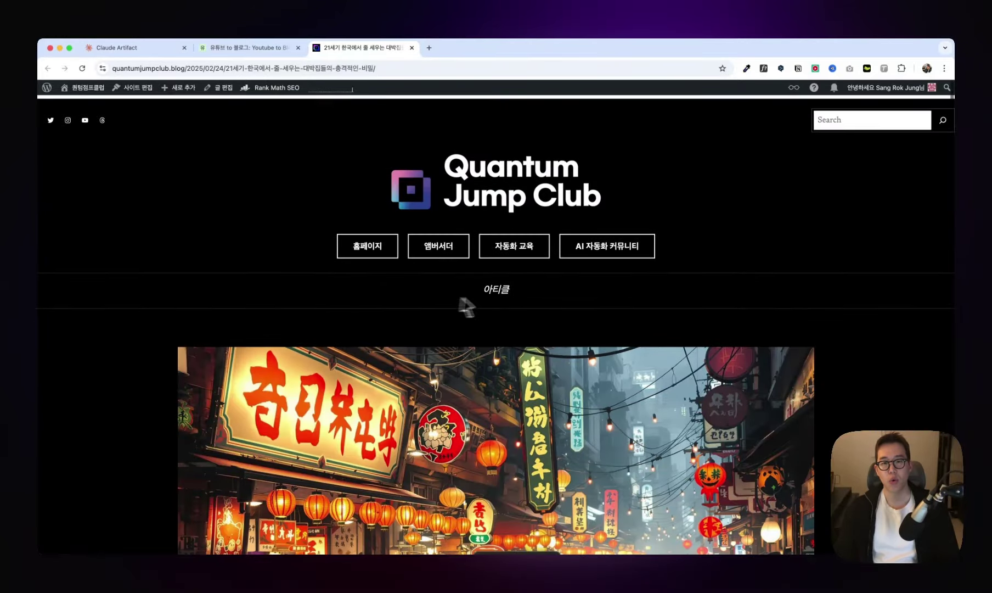
{"action": "scroll", "coordinate": [527, 295], "scroll_direction": "down", "scroll_amount": 15}
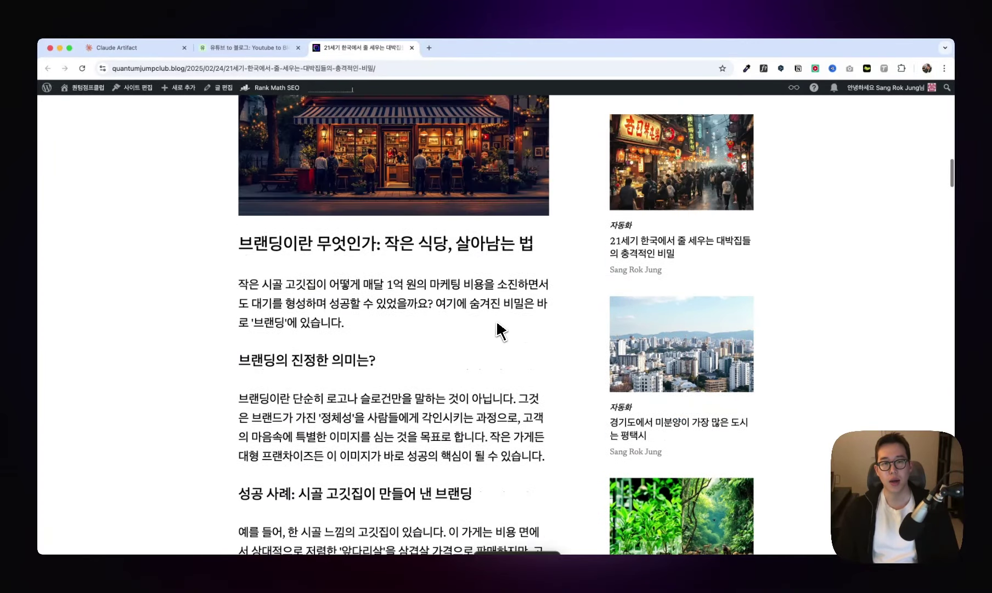
{"action": "scroll", "coordinate": [497, 330], "scroll_direction": "up", "scroll_amount": 3}
{"action": "scroll", "coordinate": [467, 302], "scroll_direction": "down", "scroll_amount": 2}
{"action": "scroll", "coordinate": [433, 258], "scroll_direction": "up", "scroll_amount": 1}
{"action": "scroll", "coordinate": [436, 239], "scroll_direction": "down", "scroll_amount": 15}
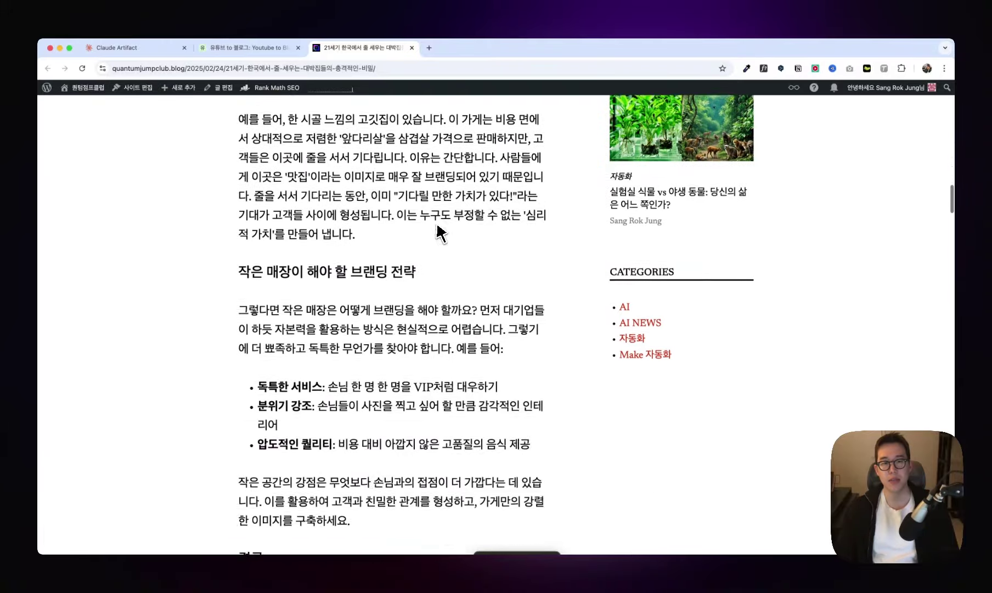
{"action": "scroll", "coordinate": [399, 302], "scroll_direction": "down", "scroll_amount": 20}
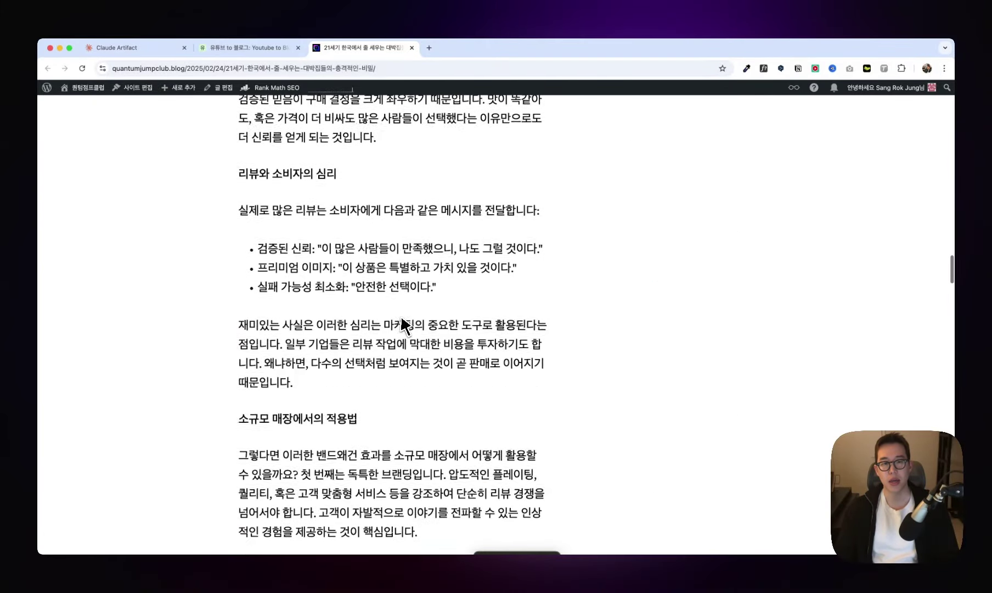
{"action": "scroll", "coordinate": [402, 322], "scroll_direction": "down", "scroll_amount": 5}
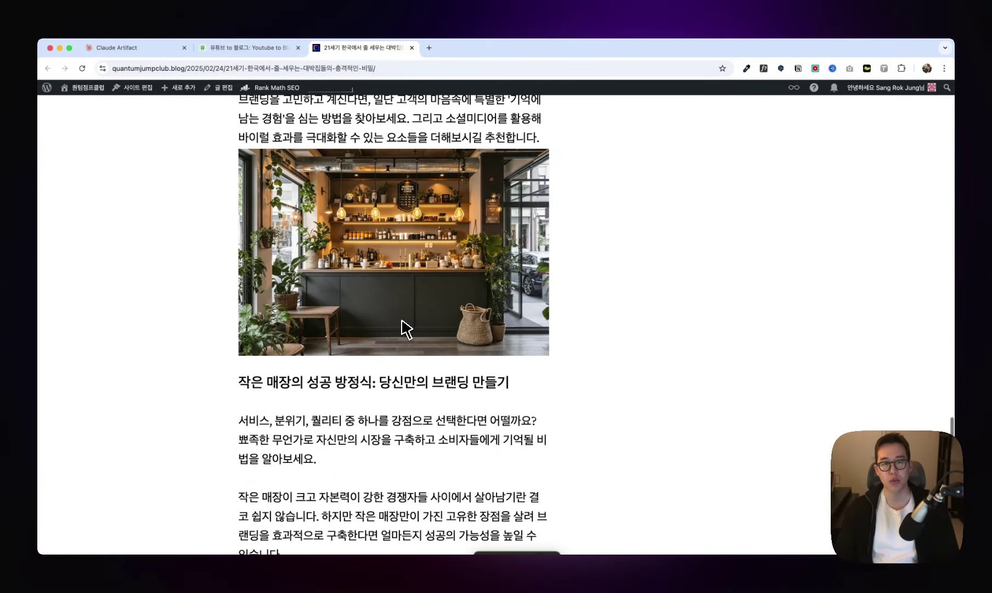
Step: Switch back to the Airtable base and check the YouTube link, 블로그 생성 and original title fields of record 5
{"action": "key", "text": "ctrl+shift+Tab"}
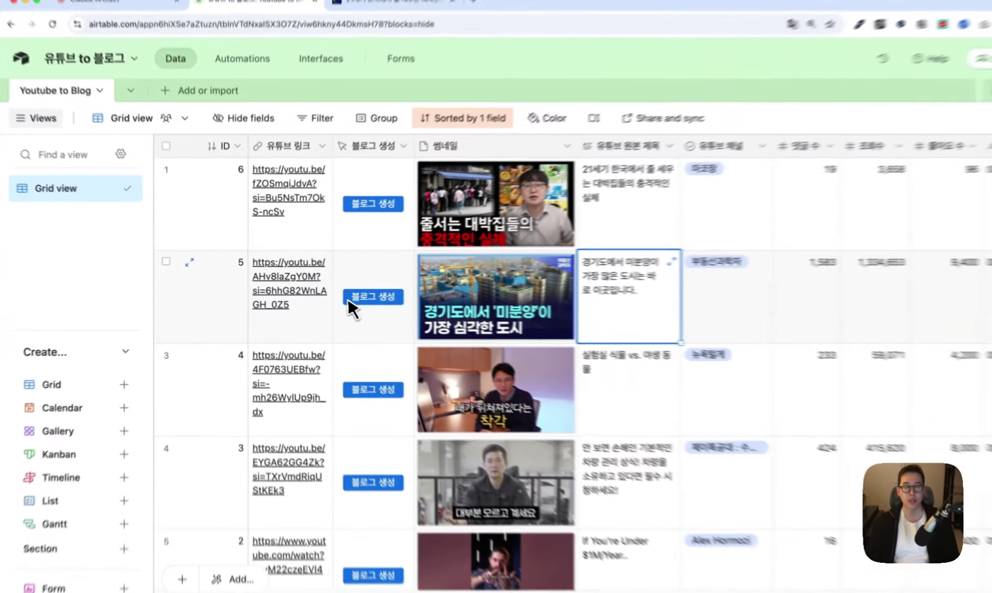
{"action": "left_click", "coordinate": [297, 299]}
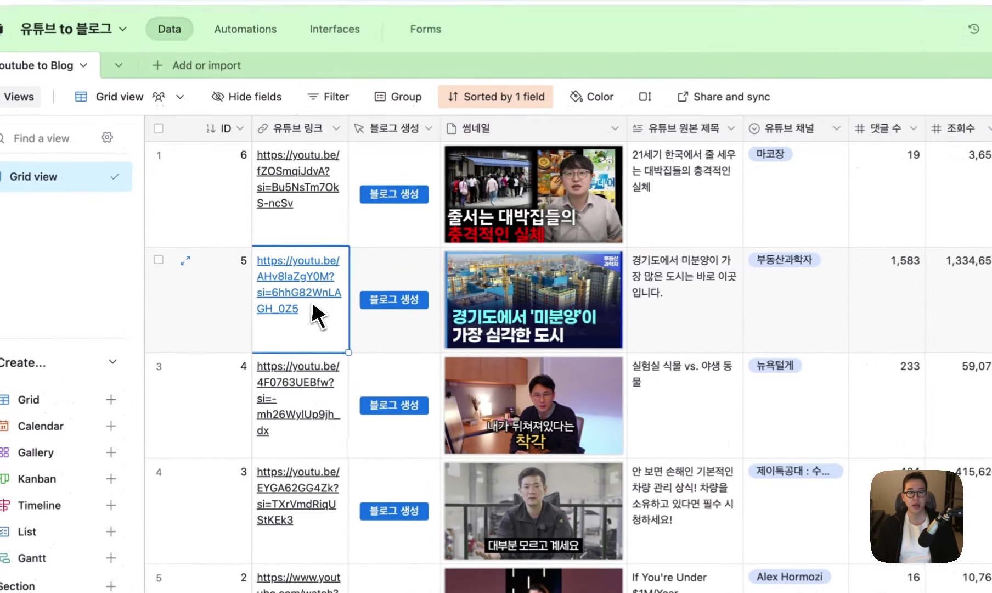
{"action": "left_click", "coordinate": [381, 286]}
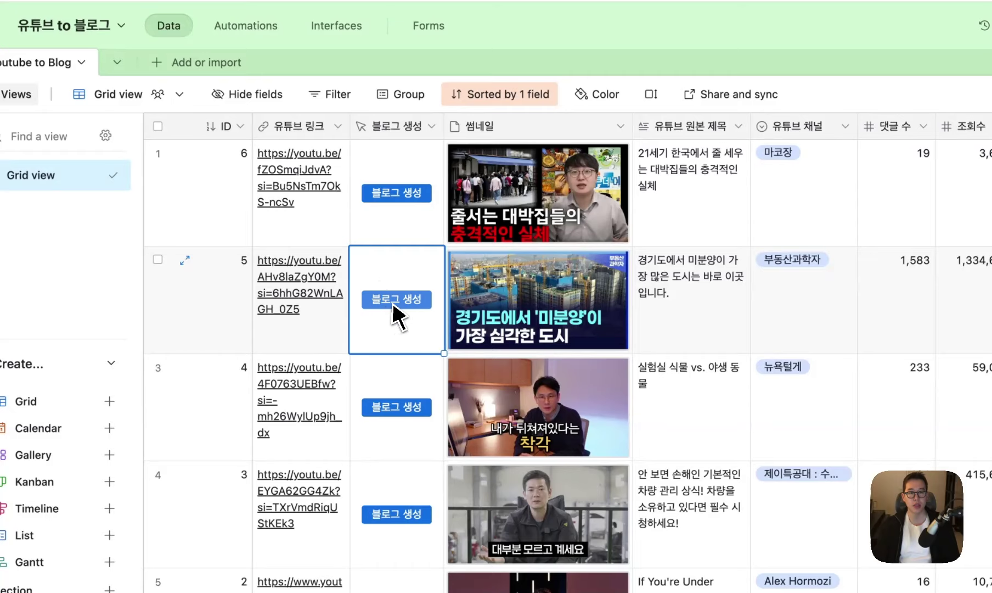
{"action": "scroll", "coordinate": [713, 319], "scroll_direction": "right", "scroll_amount": 5}
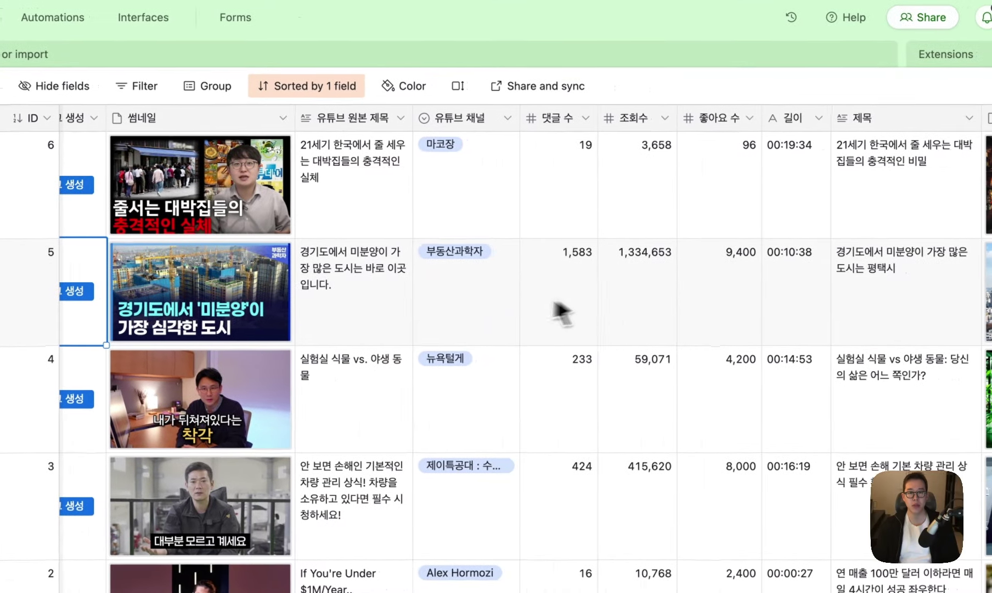
{"action": "left_click", "coordinate": [735, 323]}
{"action": "scroll", "coordinate": [372, 313], "scroll_direction": "right", "scroll_amount": 3}
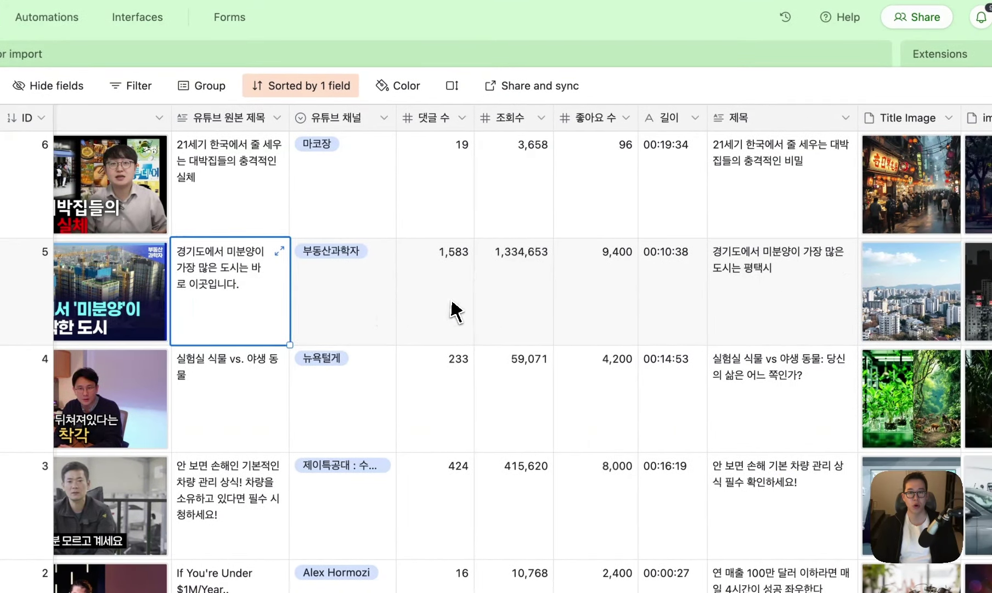
Step: Look over the statistics, generated title and image fields of record 5, and open its WordPress post
{"action": "key", "text": "Right"}
{"action": "key", "text": "Right"}
{"action": "key", "text": "Right"}
{"action": "key", "text": "Right"}
{"action": "scroll", "coordinate": [613, 310], "scroll_direction": "right", "scroll_amount": 10}
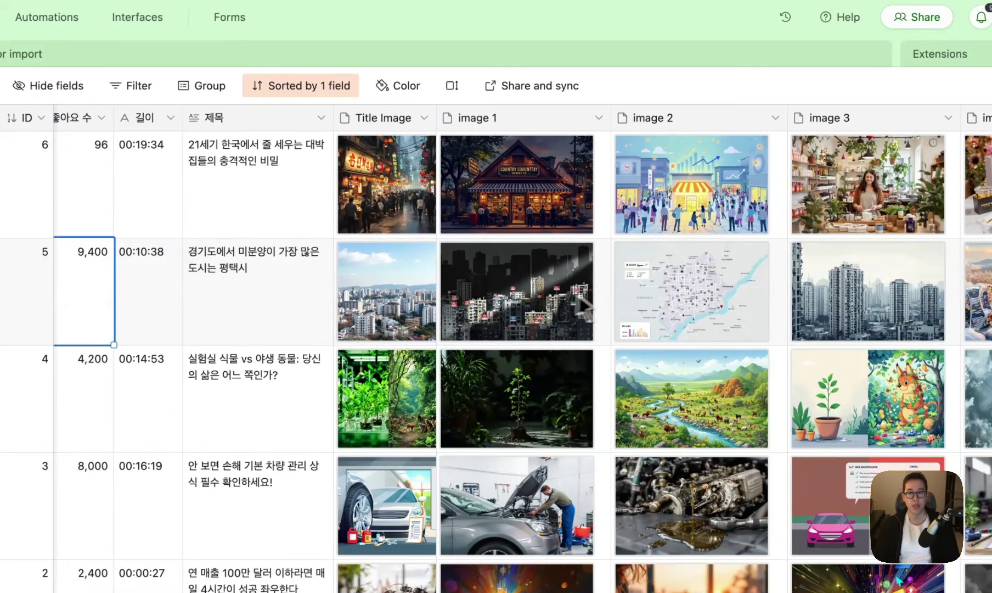
{"action": "scroll", "coordinate": [582, 305], "scroll_direction": "right", "scroll_amount": 15}
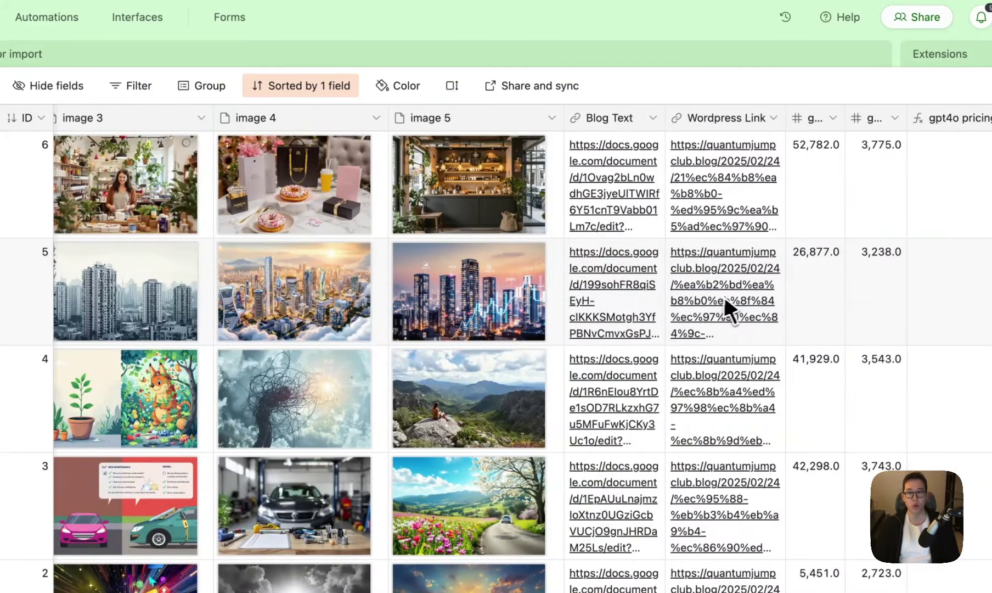
{"action": "left_click", "coordinate": [756, 302]}
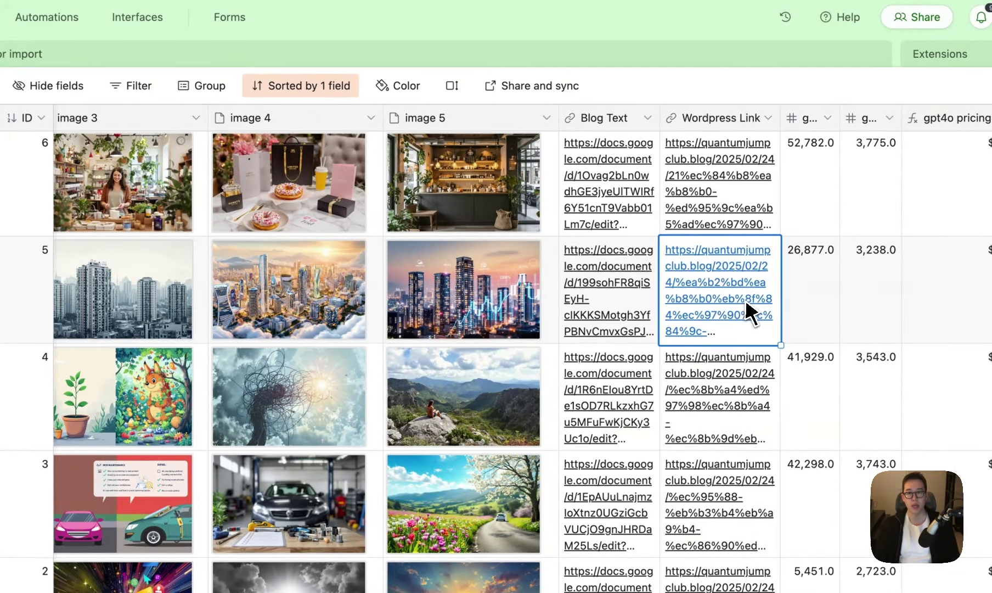
{"action": "left_click", "coordinate": [749, 314]}
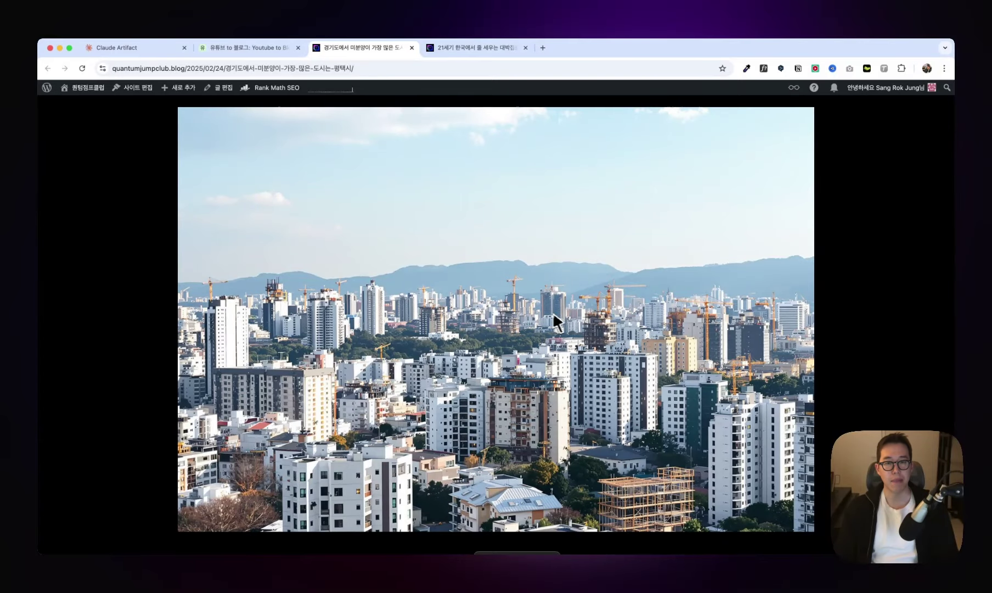
Step: Examine the post's cover image and its sections from "미분양의 그림자 아래 감춰진 진실" to "왜 청약률이 저조했을까?"
{"action": "scroll", "coordinate": [602, 324], "scroll_direction": "down", "scroll_amount": 15}
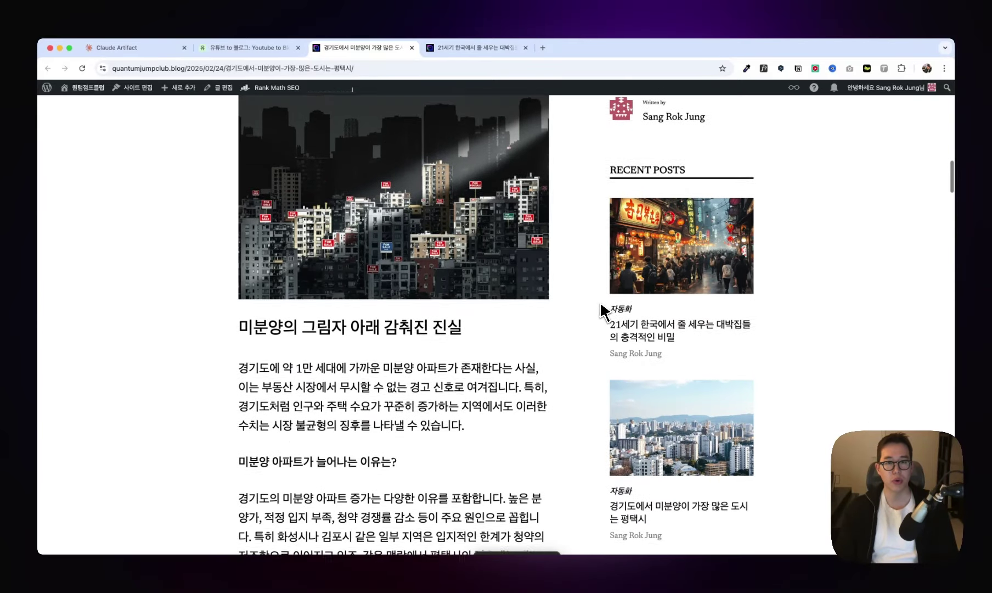
{"action": "scroll", "coordinate": [602, 313], "scroll_direction": "up", "scroll_amount": 3}
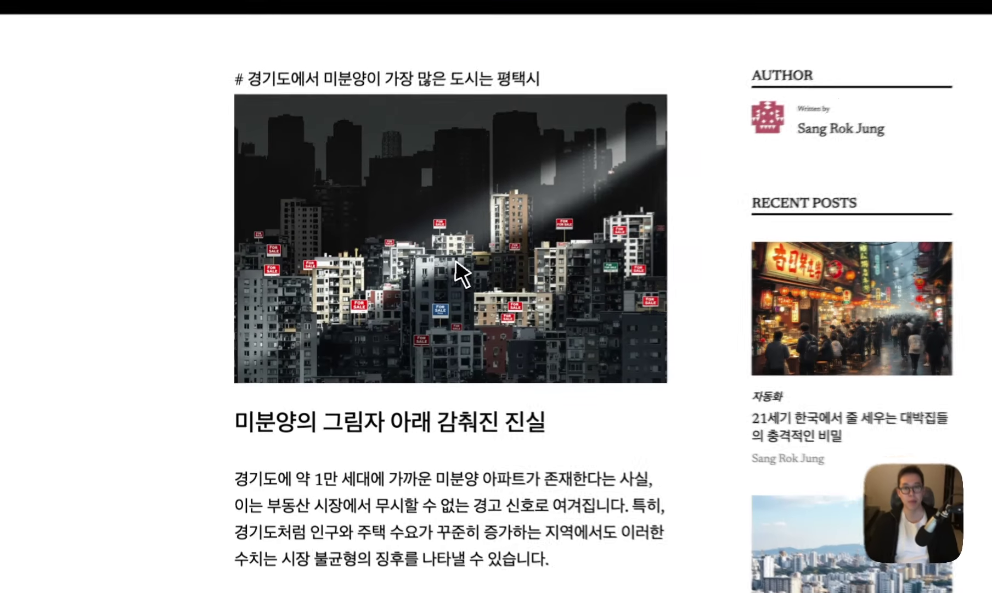
{"action": "scroll", "coordinate": [477, 272], "scroll_direction": "down", "scroll_amount": 15}
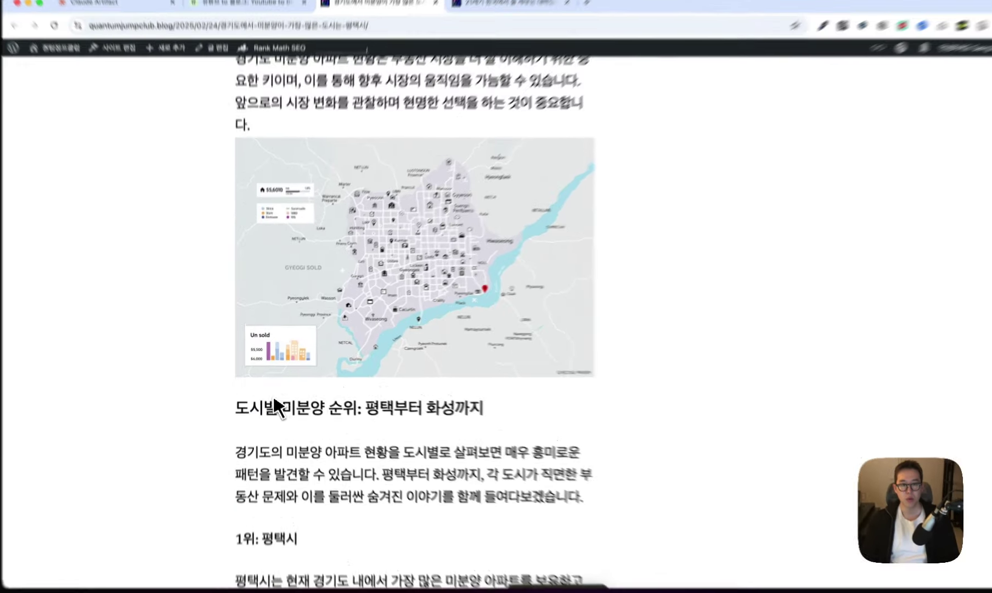
{"action": "left_click_drag", "start_coordinate": [239, 394], "coordinate": [425, 396]}
{"action": "left_click", "coordinate": [482, 408]}
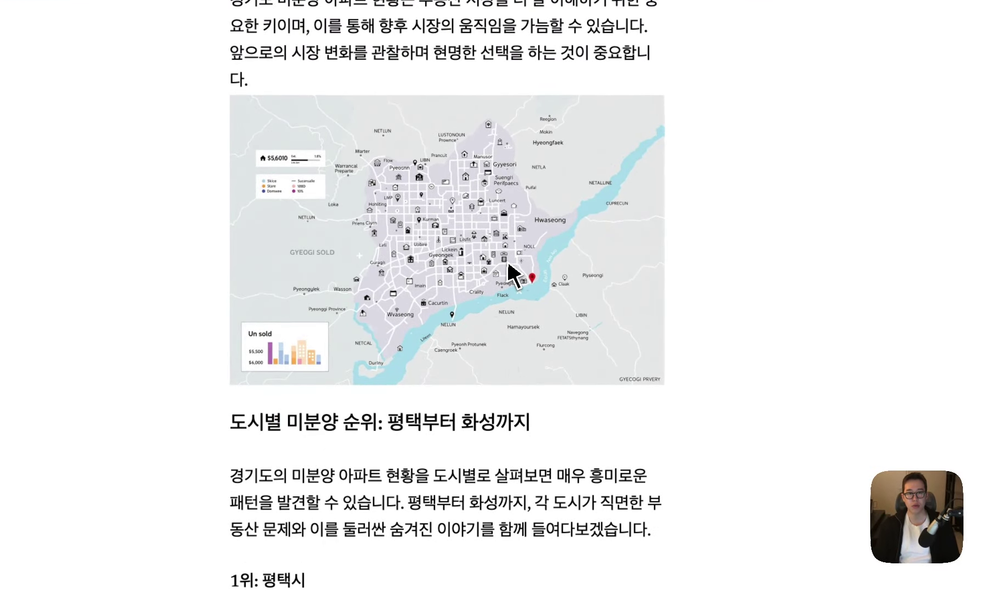
{"action": "scroll", "coordinate": [443, 217], "scroll_direction": "down", "scroll_amount": 5}
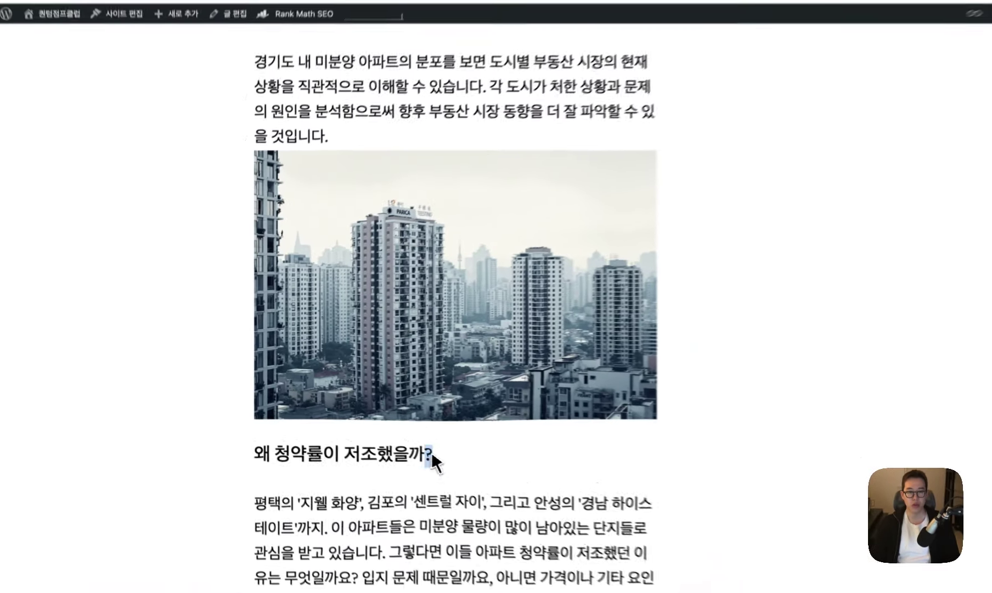
{"action": "left_click_drag", "start_coordinate": [449, 463], "coordinate": [269, 472]}
{"action": "left_click", "coordinate": [439, 471]}
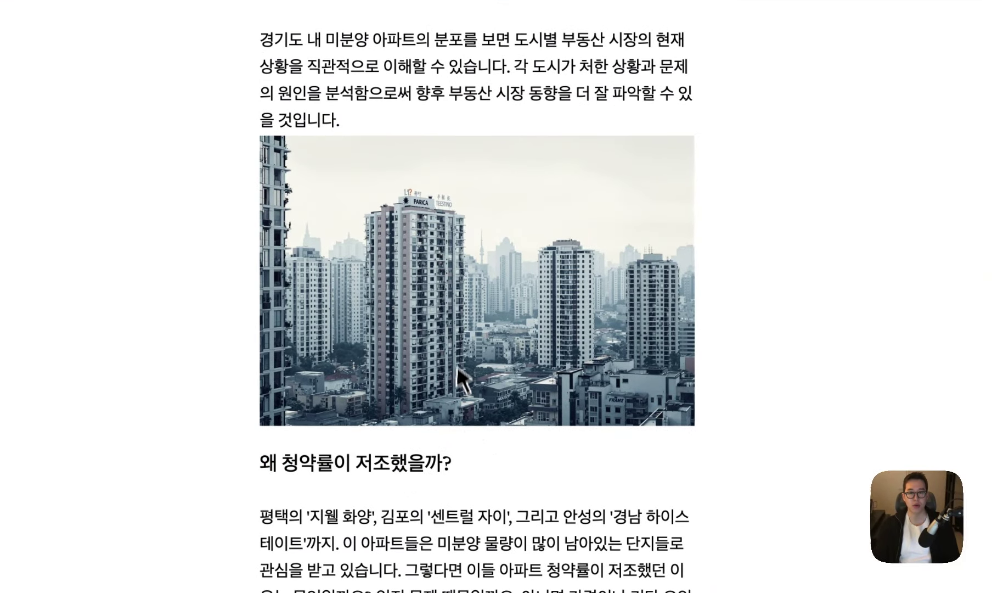
Step: Examine the images and headings of the sections "미래를 바꿀 금매 아파트는 어디에?" and "미분양의 미래와 부동산 시장의 방향"
{"action": "scroll", "coordinate": [483, 297], "scroll_direction": "down", "scroll_amount": 10}
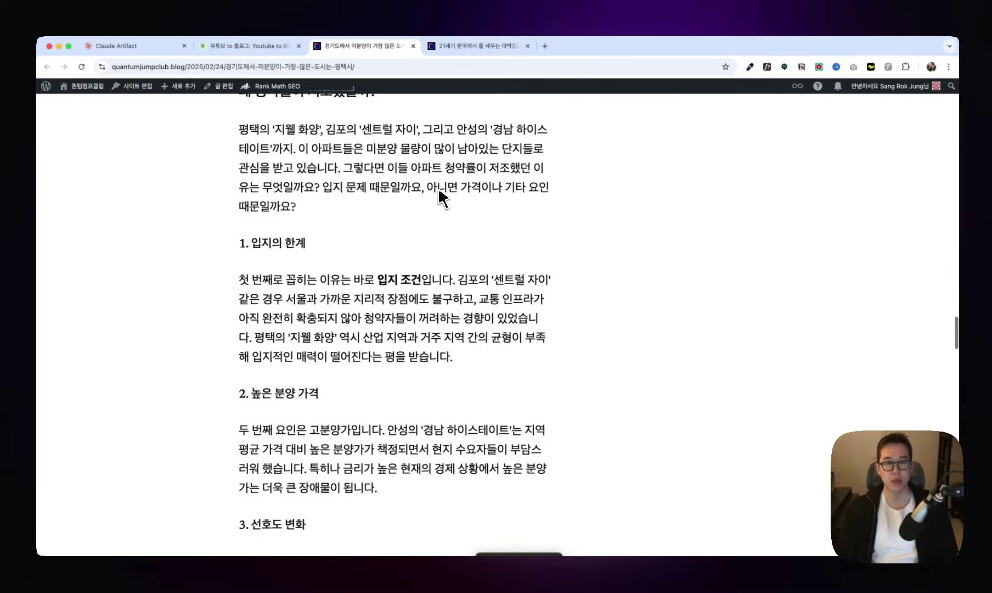
{"action": "scroll", "coordinate": [440, 191], "scroll_direction": "down", "scroll_amount": 10}
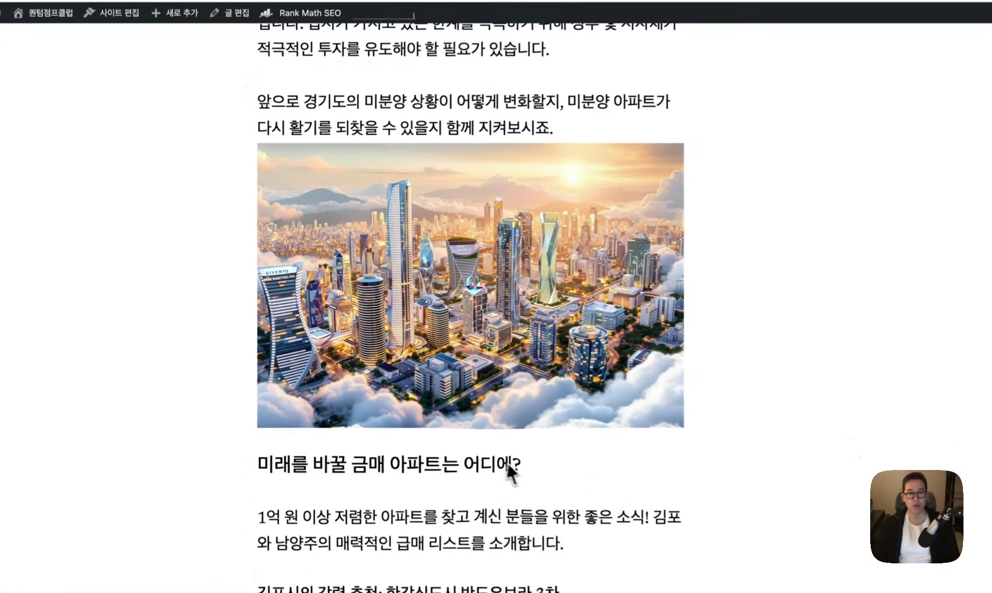
{"action": "left_click_drag", "start_coordinate": [431, 416], "coordinate": [298, 406]}
{"action": "scroll", "coordinate": [339, 452], "scroll_direction": "down", "scroll_amount": 20}
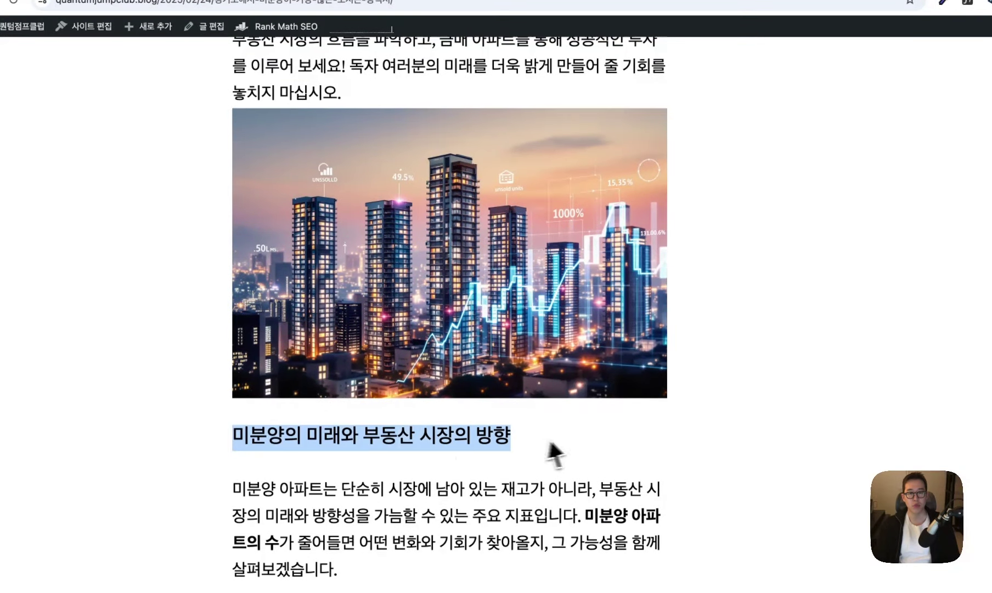
{"action": "left_click", "coordinate": [582, 451]}
{"action": "scroll", "coordinate": [530, 301], "scroll_direction": "down", "scroll_amount": 8}
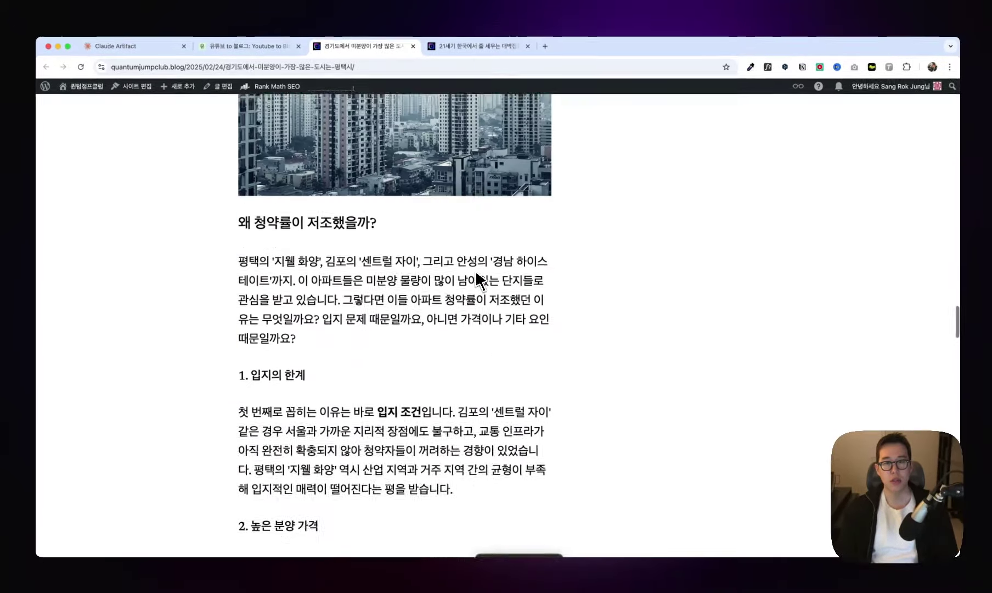
Step: Recheck the title and introduction of the post "경기도에서 미분양이 가장 많은 도시는 평택시"
{"action": "scroll", "coordinate": [475, 270], "scroll_direction": "up", "scroll_amount": 15}
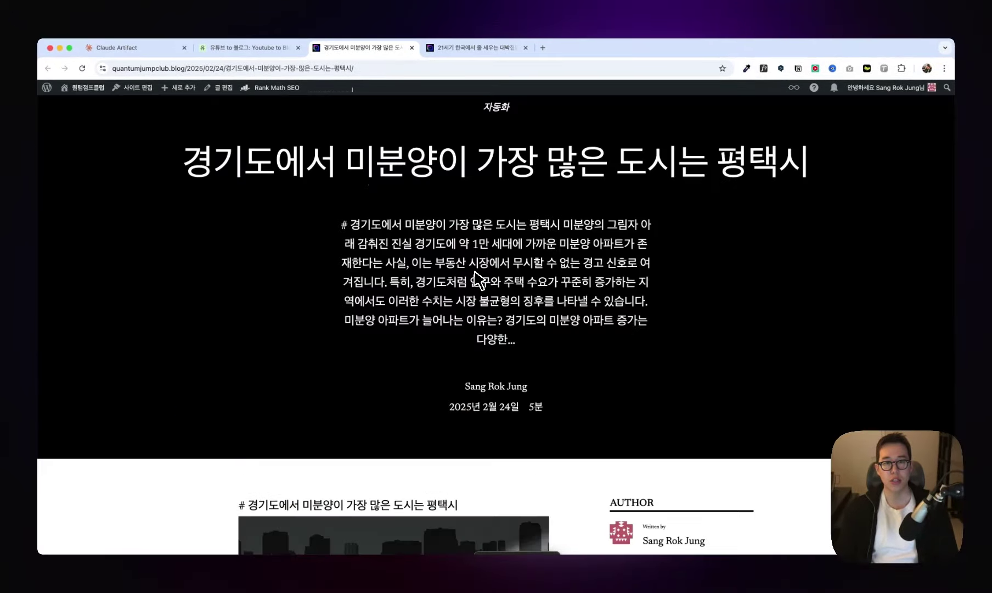
{"action": "scroll", "coordinate": [476, 281], "scroll_direction": "down", "scroll_amount": 5}
{"action": "scroll", "coordinate": [479, 281], "scroll_direction": "down", "scroll_amount": 1}
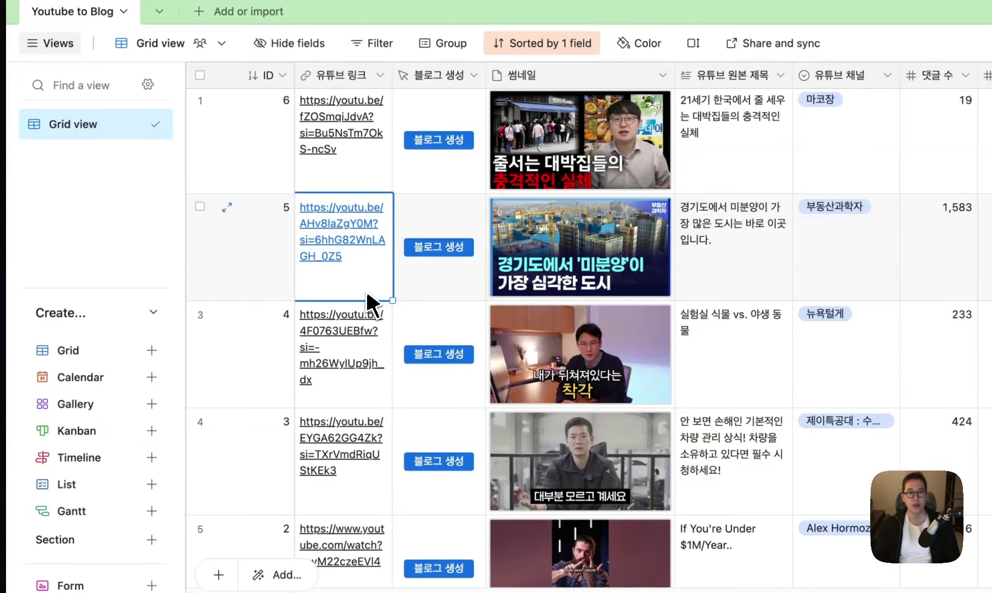
Step: Return to the Airtable grid and select the 블로그 생성 field of record 2
{"action": "scroll", "coordinate": [373, 304], "scroll_direction": "down", "scroll_amount": 3}
{"action": "left_click", "coordinate": [447, 433]}
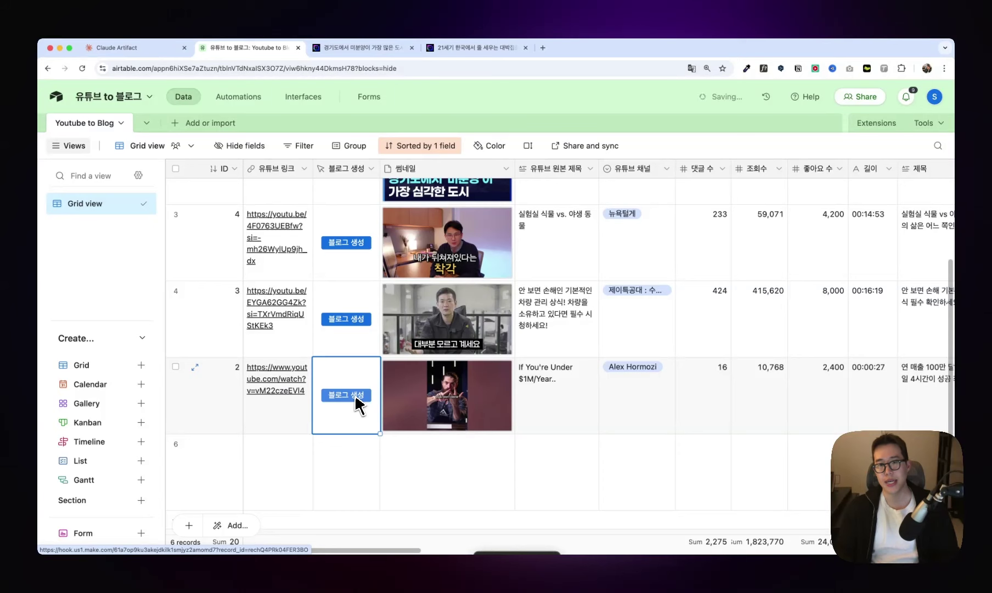
Step: Review the field type settings of the table's primary ID field
{"action": "scroll", "coordinate": [357, 403], "scroll_direction": "up", "scroll_amount": 3}
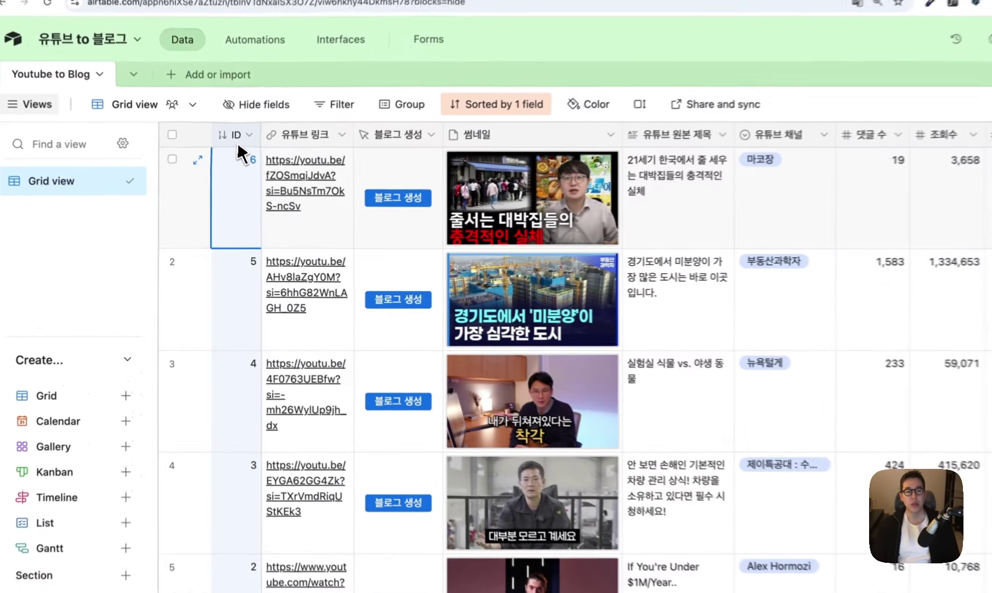
{"action": "double_click", "coordinate": [226, 169]}
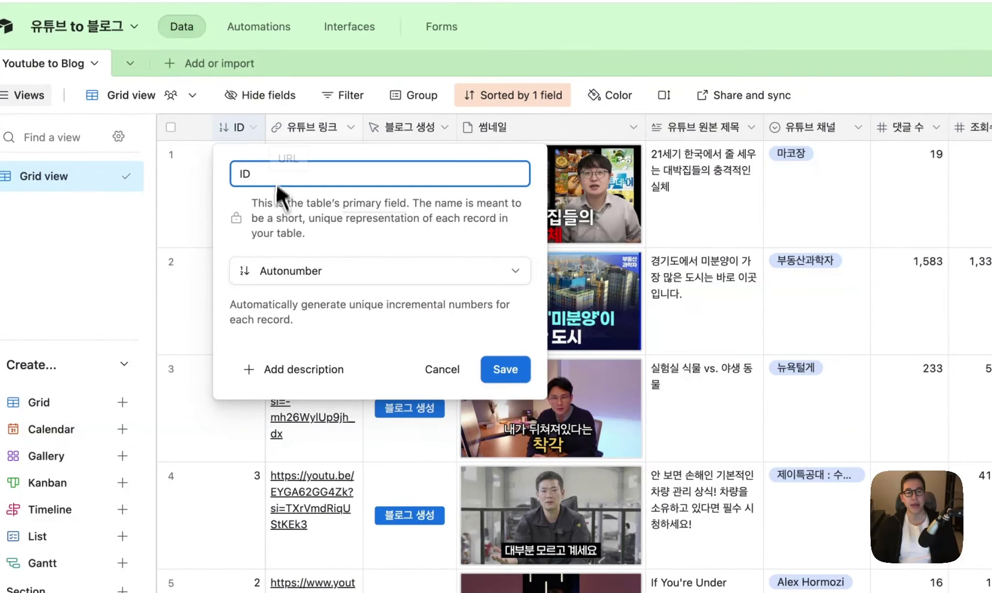
{"action": "left_click", "coordinate": [332, 258]}
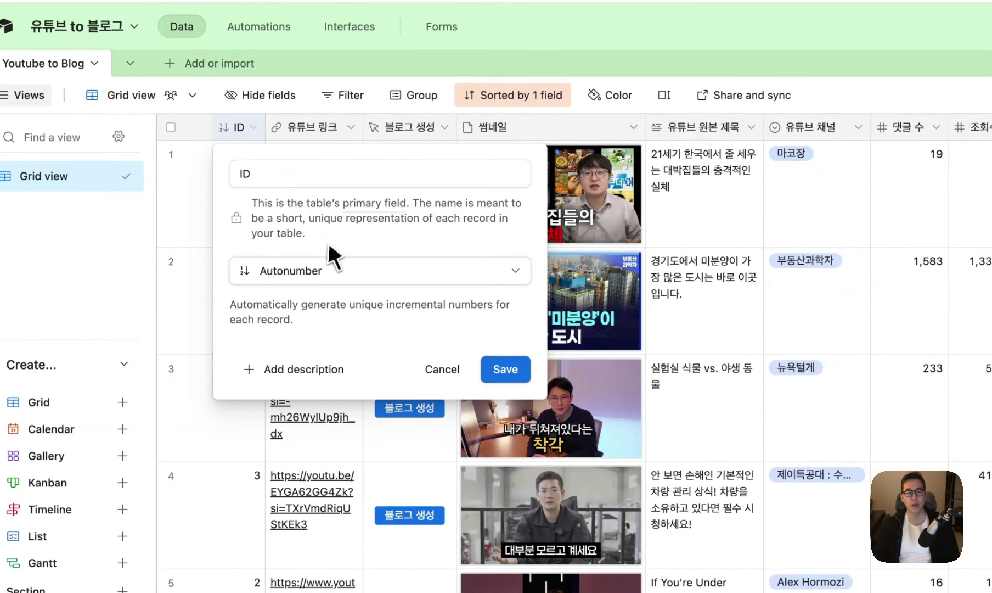
{"action": "left_click", "coordinate": [296, 272]}
Step: Set the type of the 유튜브 링크 field to URL and save the field
{"action": "left_click", "coordinate": [324, 128]}
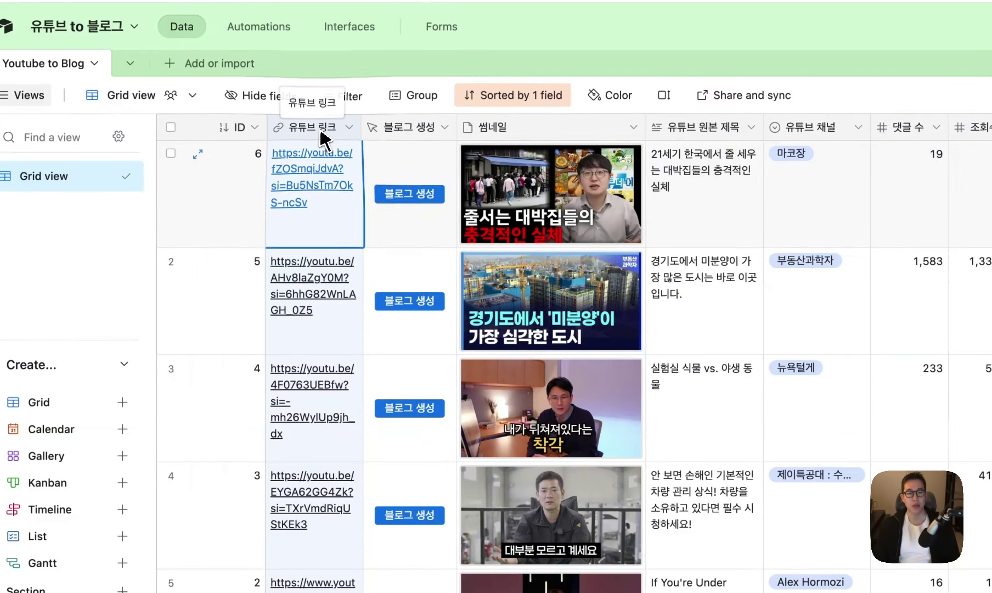
{"action": "double_click", "coordinate": [322, 131]}
{"action": "left_click", "coordinate": [353, 171]}
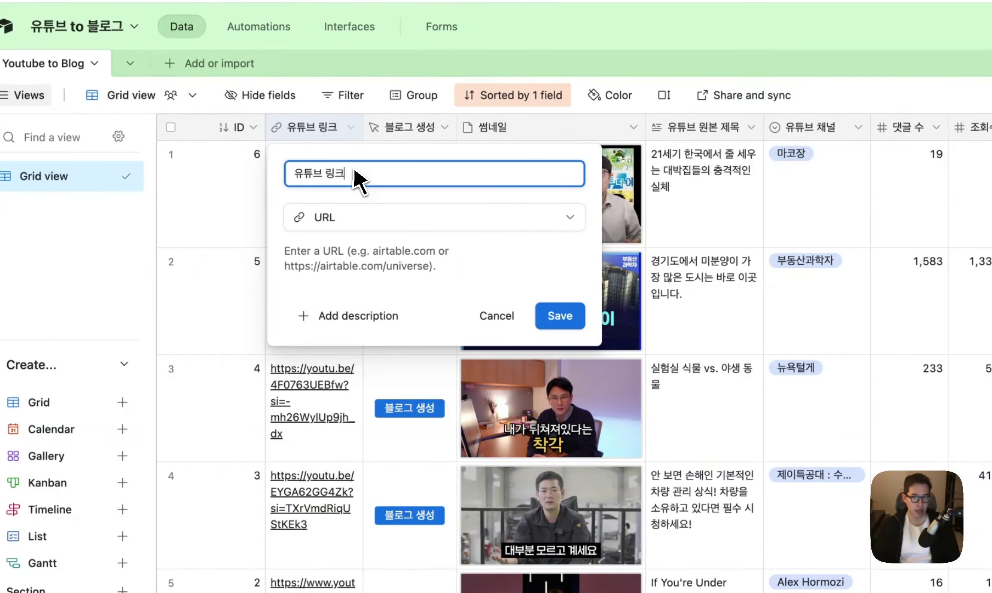
{"action": "left_click", "coordinate": [357, 216]}
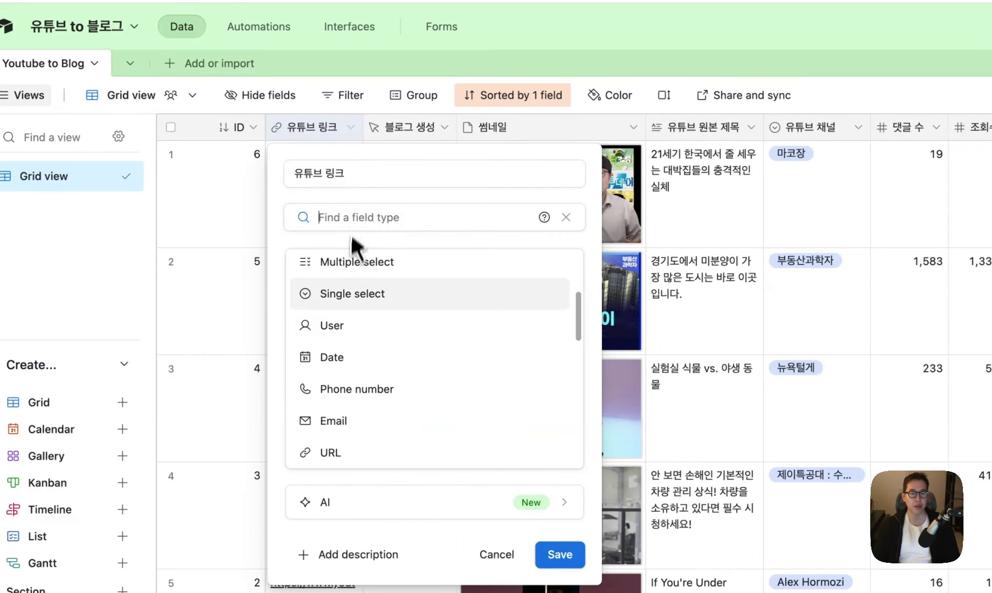
{"action": "left_click", "coordinate": [379, 456]}
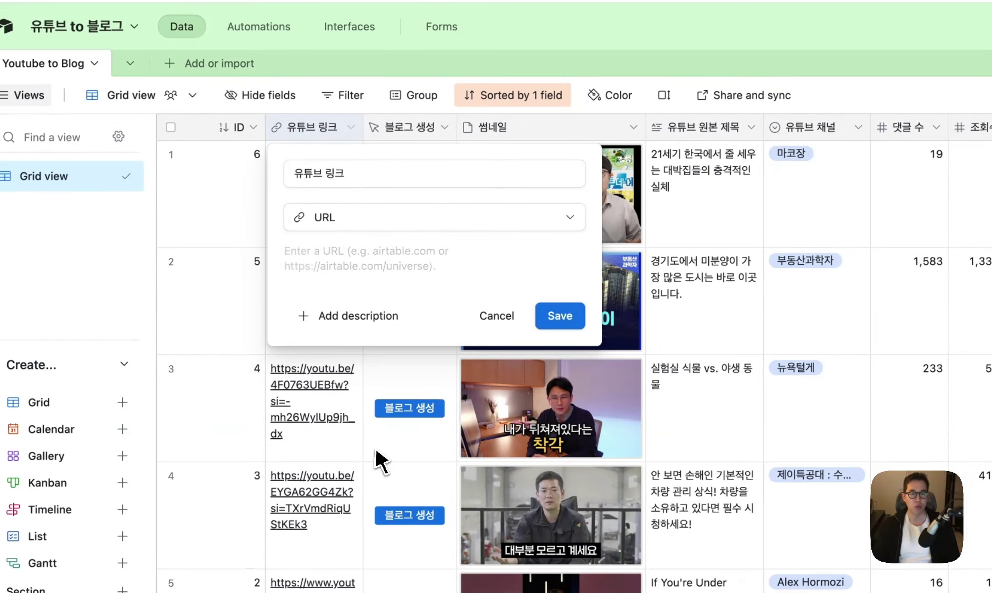
{"action": "left_click", "coordinate": [544, 316]}
Step: Examine the 블로그 생성 field's name, Button type, label, Open URL action and URL formula
{"action": "double_click", "coordinate": [399, 128]}
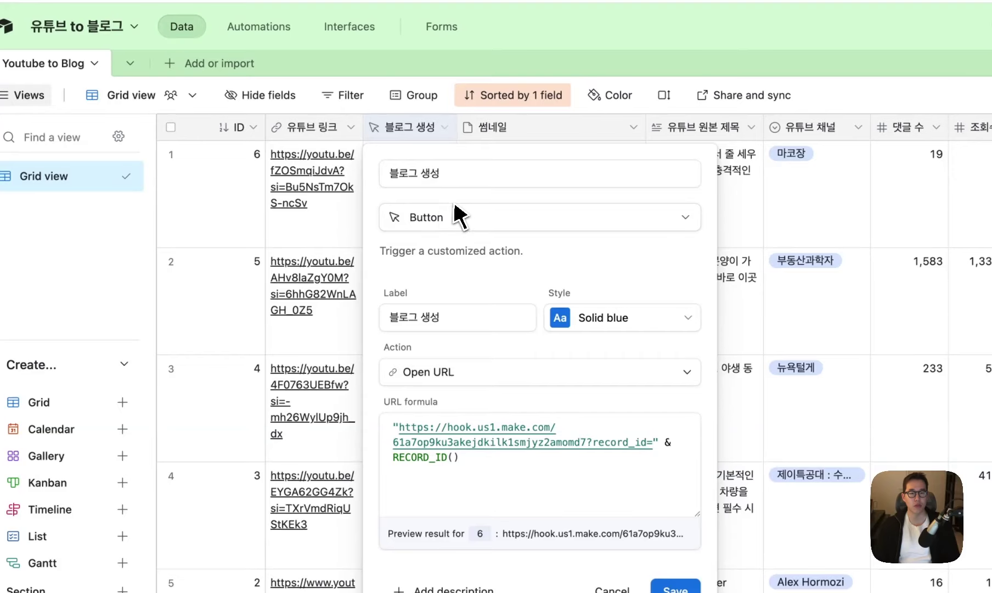
{"action": "left_click_drag", "start_coordinate": [456, 189], "coordinate": [374, 177]}
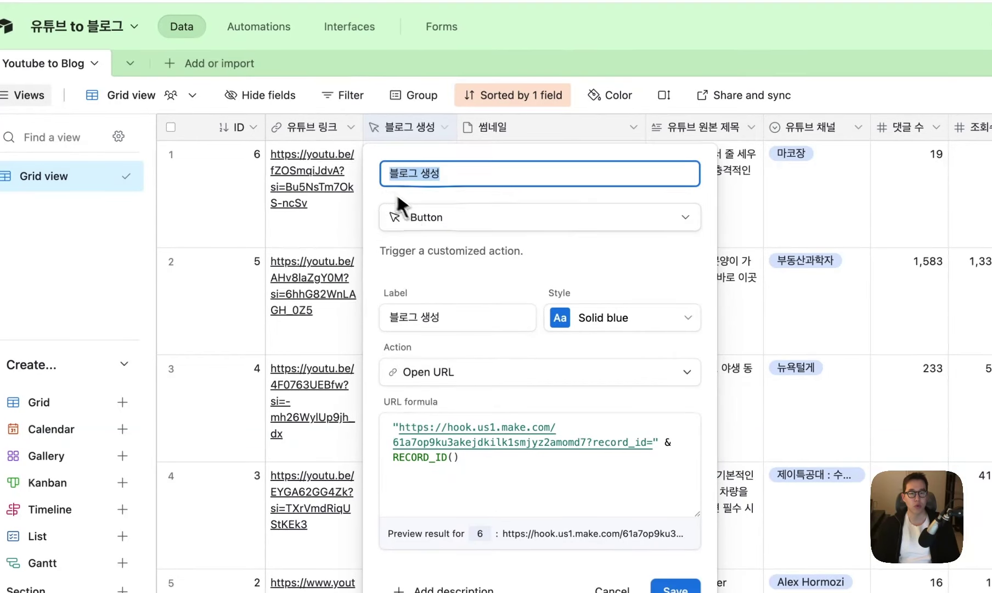
{"action": "left_click", "coordinate": [434, 219]}
{"action": "left_click", "coordinate": [661, 217]}
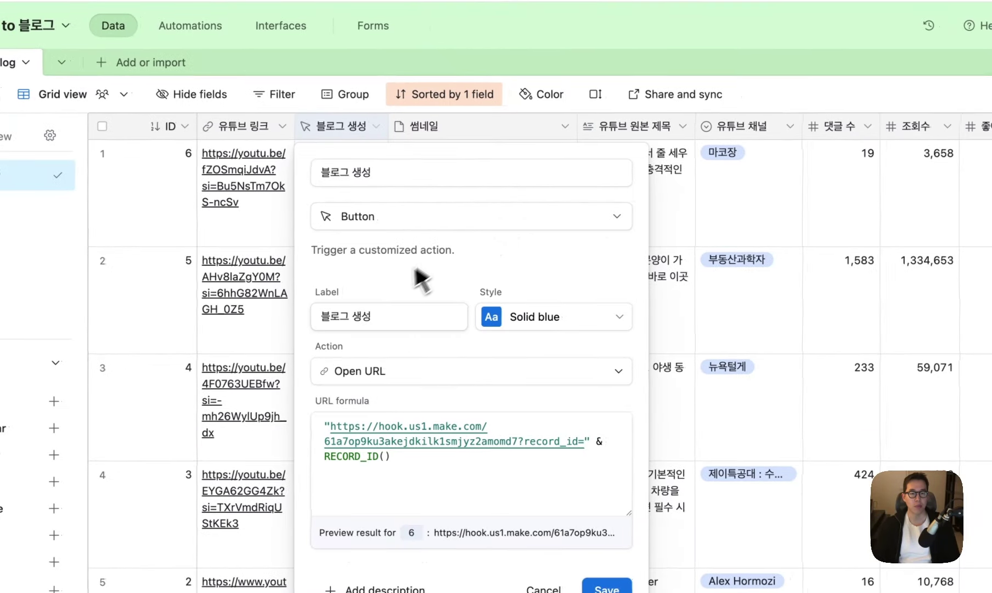
{"action": "left_click_drag", "start_coordinate": [400, 313], "coordinate": [298, 317]}
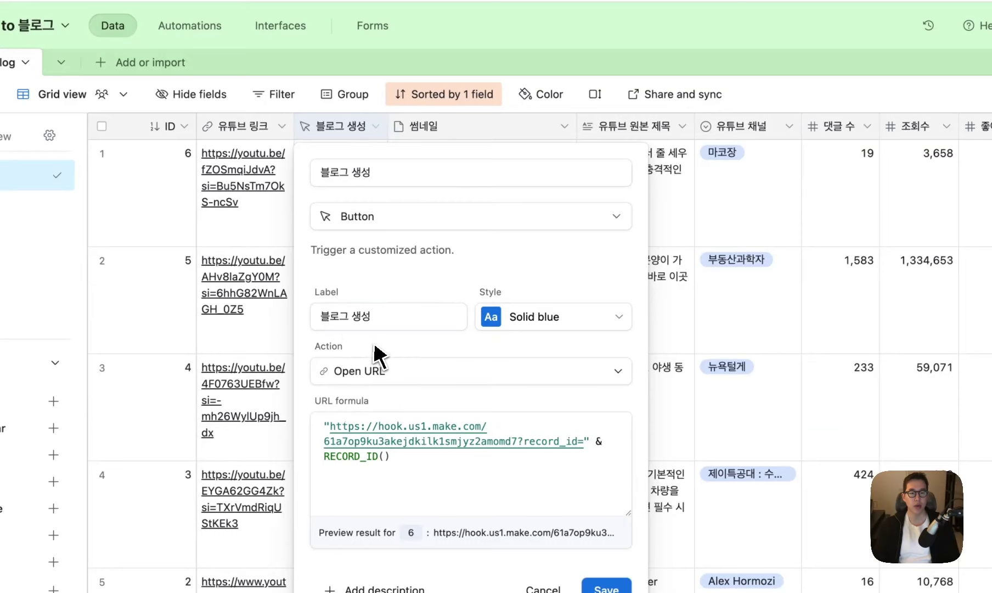
{"action": "left_click_drag", "start_coordinate": [396, 457], "coordinate": [328, 428]}
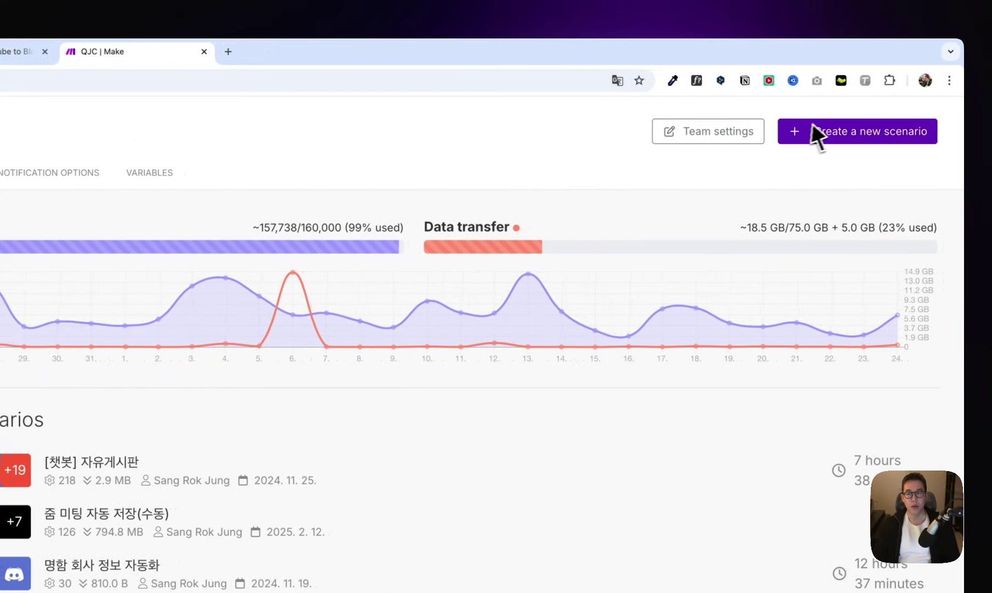
Step: Create a new scenario in Make and add a Webhooks Custom webhook module as its trigger
{"action": "left_click", "coordinate": [840, 136]}
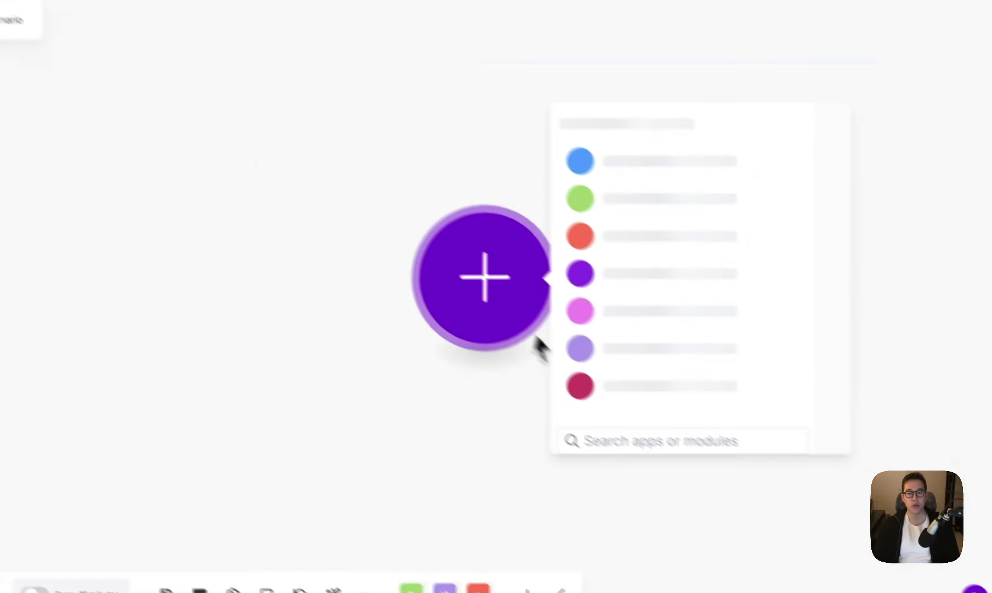
{"action": "type", "text": "ㅈ"}
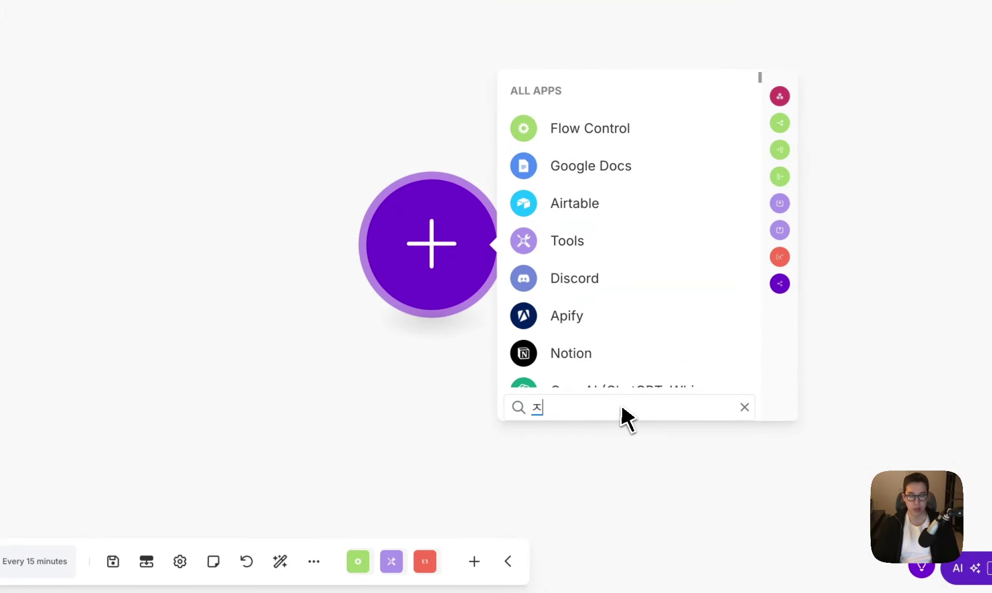
{"action": "key", "text": "BackSpace"}
{"action": "type", "text": "webhhok"}
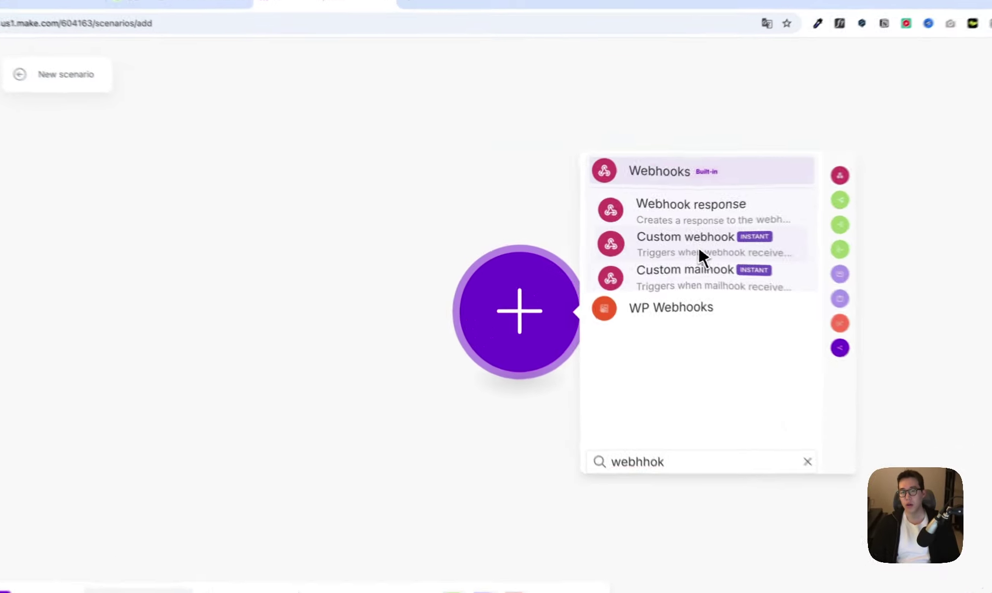
{"action": "left_click", "coordinate": [644, 241]}
{"action": "left_click_drag", "start_coordinate": [522, 317], "coordinate": [353, 297]}
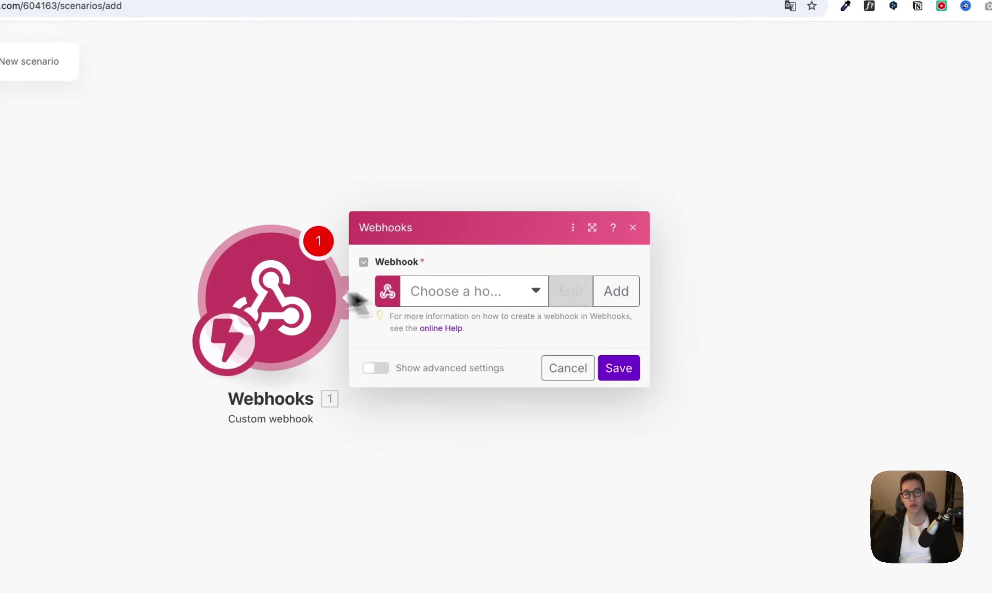
Step: Name the scenario "유튜브 to 블로그 생성 (Class2)"
{"action": "left_click", "coordinate": [43, 65]}
{"action": "type", "text": "dbx"}
{"action": "key", "text": "BackSpace"}
{"action": "key", "text": "BackSpace"}
{"action": "key", "text": "BackSpace"}
{"action": "type", "text": "유튜브 to"}
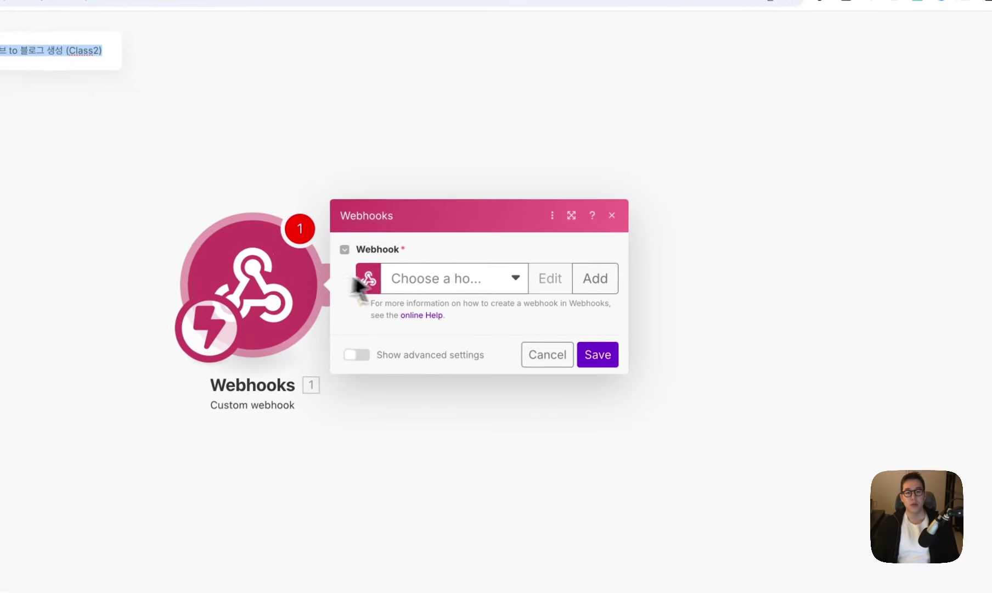
Step: Create a webhook named "유튜브 to 블로그 생성 (Class2) 웹훅" for the Custom webhook module
{"action": "left_click", "coordinate": [595, 278]}
{"action": "left_click", "coordinate": [790, 224]}
{"action": "key", "text": "ctrl+a"}
{"action": "type", "text": "유튜브 to 블로그 생성 (Class2)"}
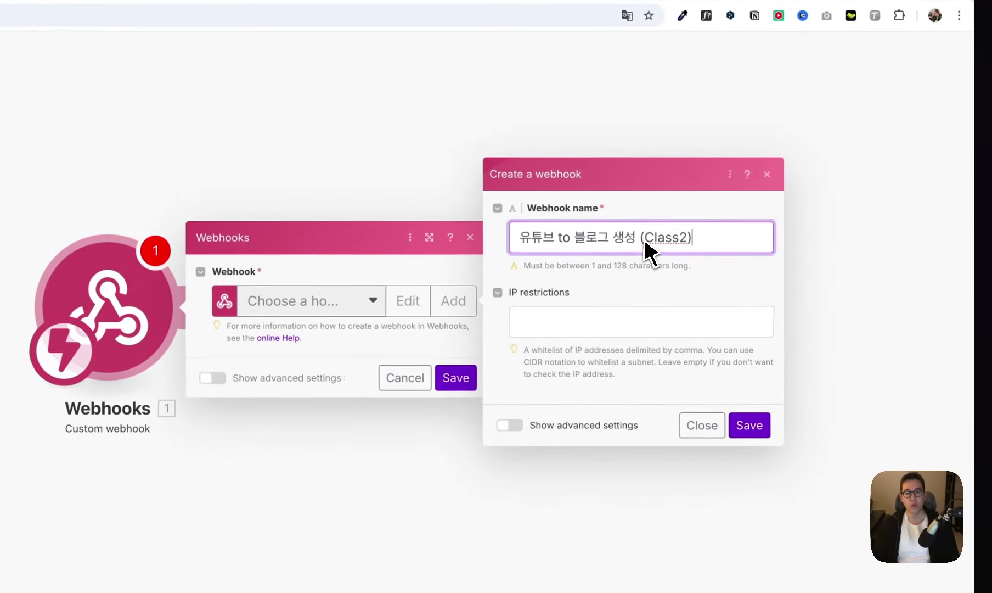
{"action": "type", "text": "dnjq"}
{"action": "key", "text": "BackSpace"}
{"action": "key", "text": "BackSpace"}
{"action": "key", "text": "BackSpace"}
{"action": "key", "text": "BackSpace"}
{"action": "key", "text": "BackSpace"}
{"action": "type", "text": "웨"}
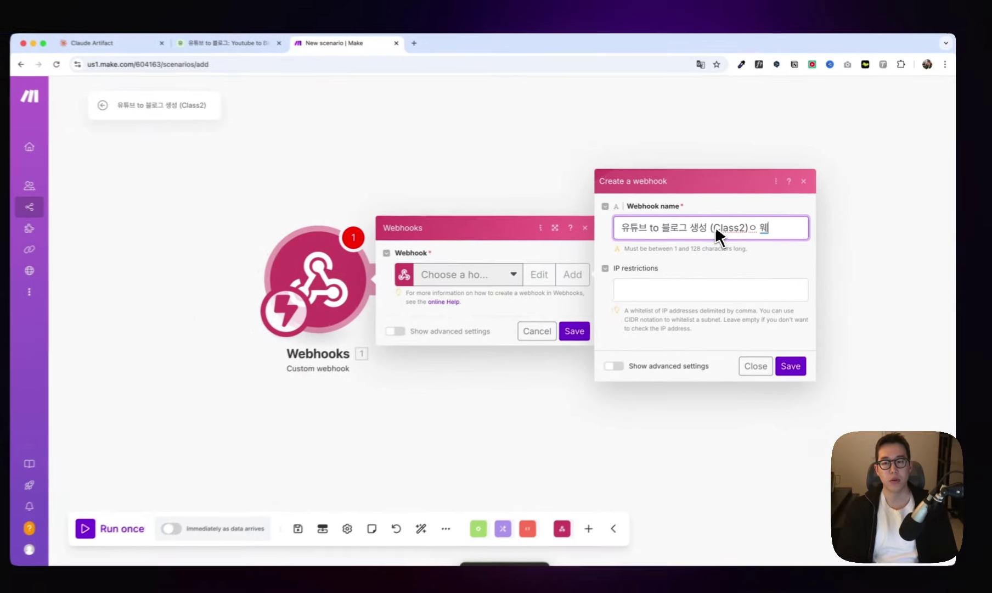
{"action": "key", "text": "BackSpace"}
{"action": "type", "text": "웹훅"}
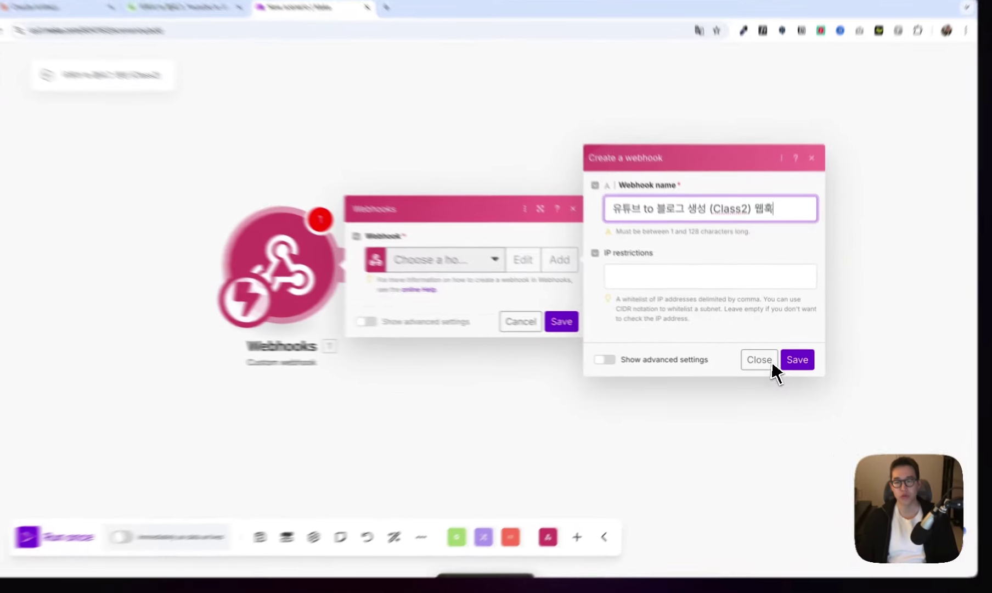
{"action": "left_click", "coordinate": [790, 361]}
Step: Copy the new webhook's address, replace the hook address before ?record_id= in Airtable's 블로그 생성 URL formula with it, and save the field
{"action": "left_click_drag", "start_coordinate": [459, 260], "coordinate": [287, 248]}
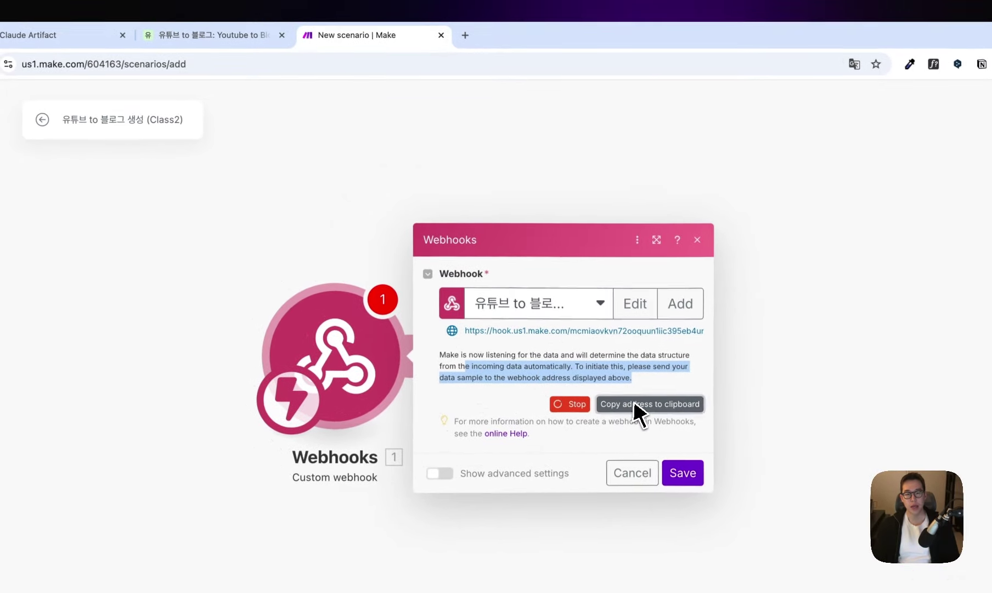
{"action": "left_click", "coordinate": [636, 404]}
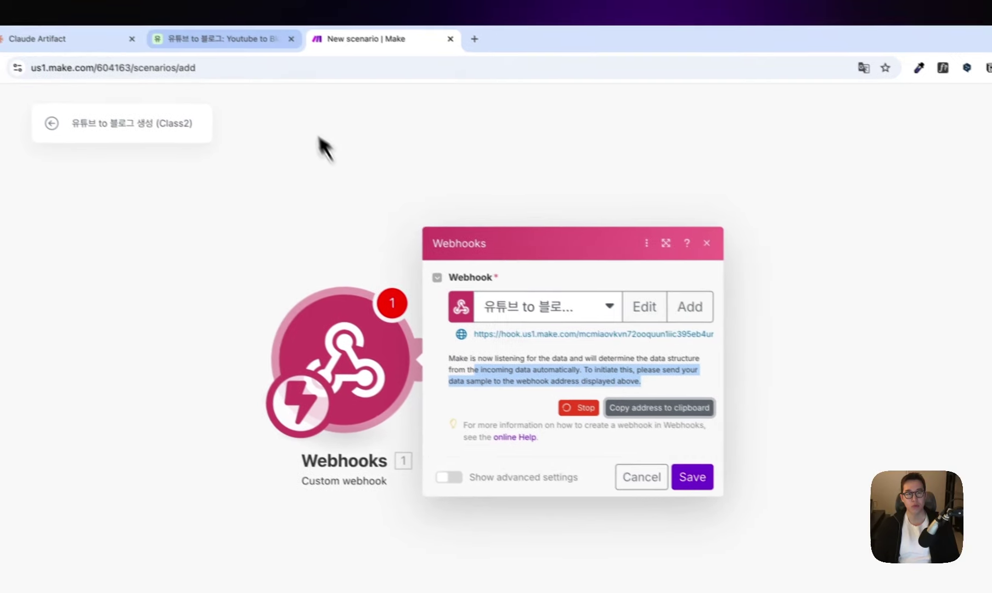
{"action": "left_click", "coordinate": [242, 35]}
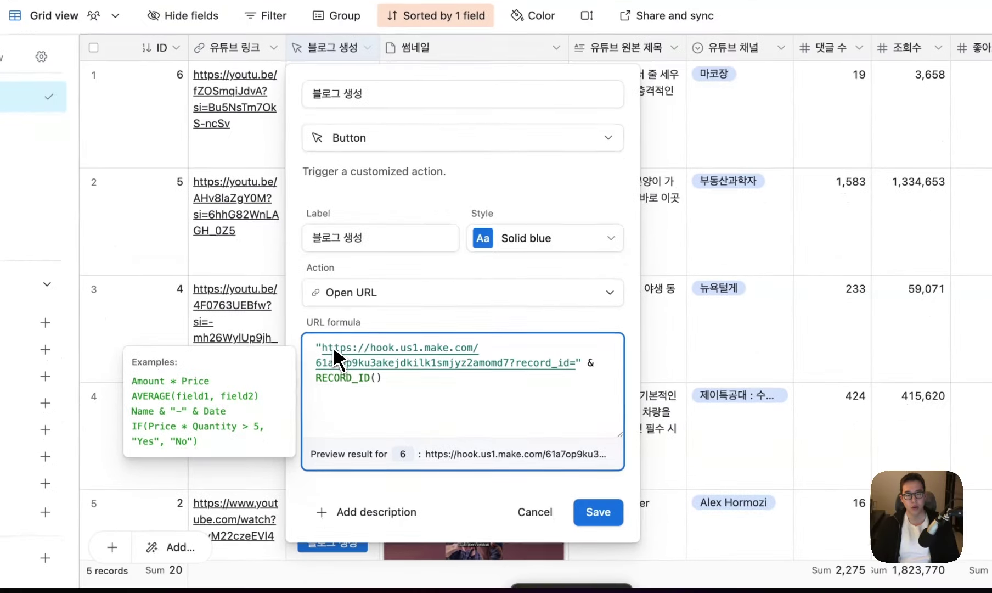
{"action": "left_click_drag", "start_coordinate": [350, 433], "coordinate": [493, 459]}
{"action": "key", "text": "ctrl+v"}
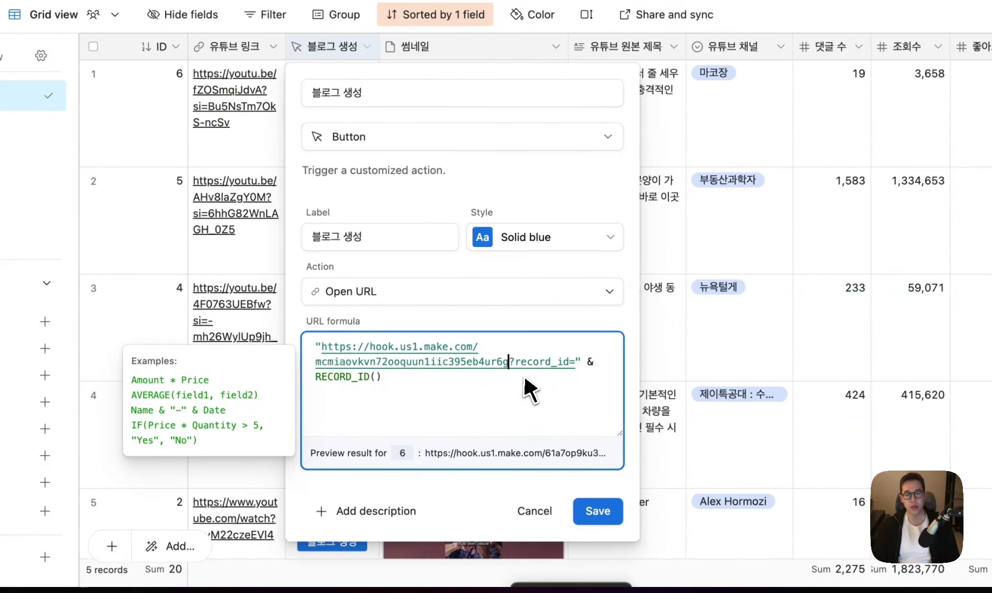
{"action": "left_click_drag", "start_coordinate": [509, 362], "coordinate": [426, 362]}
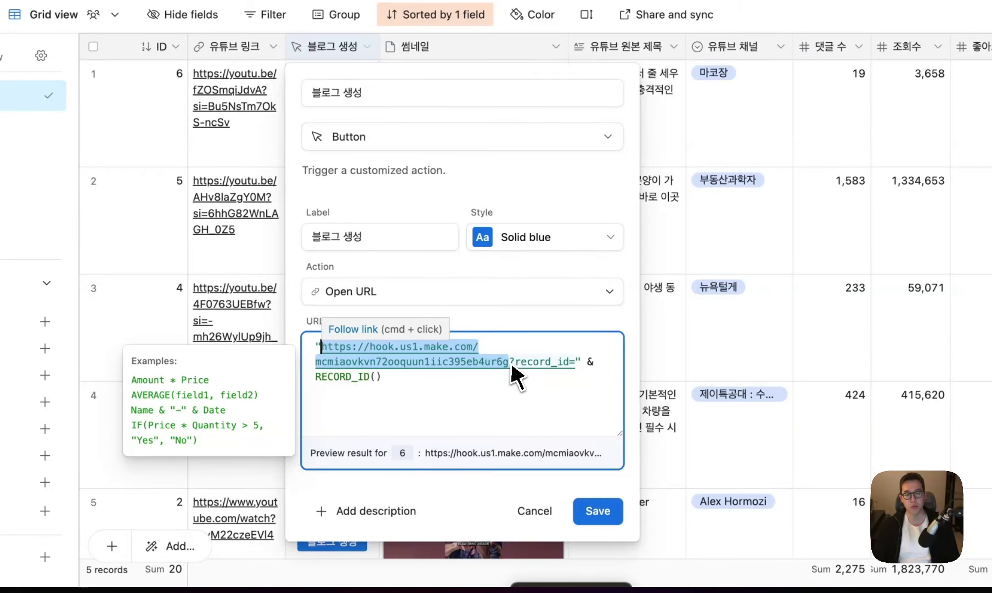
{"action": "left_click", "coordinate": [590, 508]}
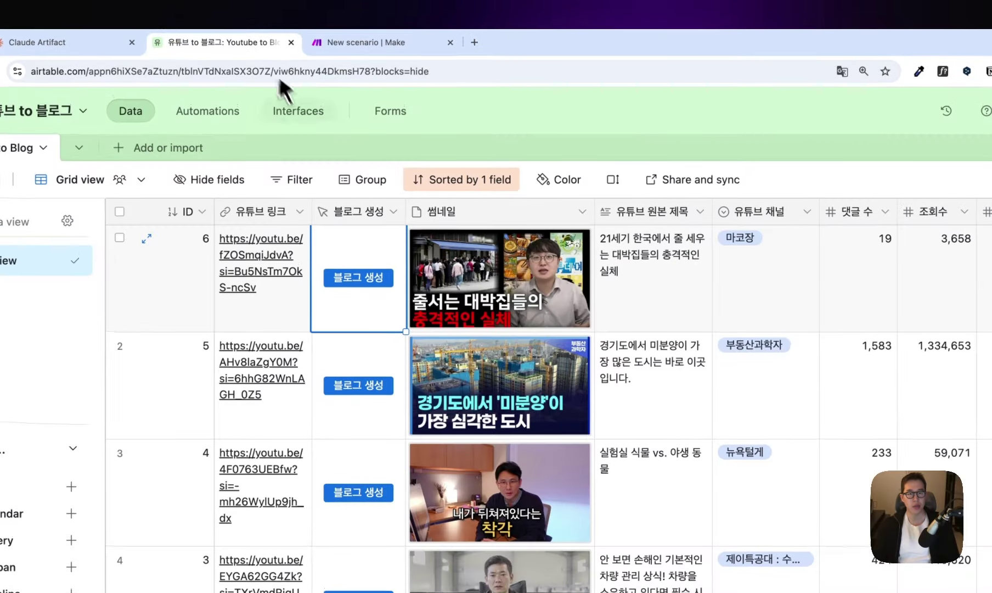
Step: Trigger 블로그 생성 for the record with ID 6 to send sample data, and save the webhook module in Make
{"action": "left_click", "coordinate": [357, 274]}
{"action": "left_click", "coordinate": [497, 47]}
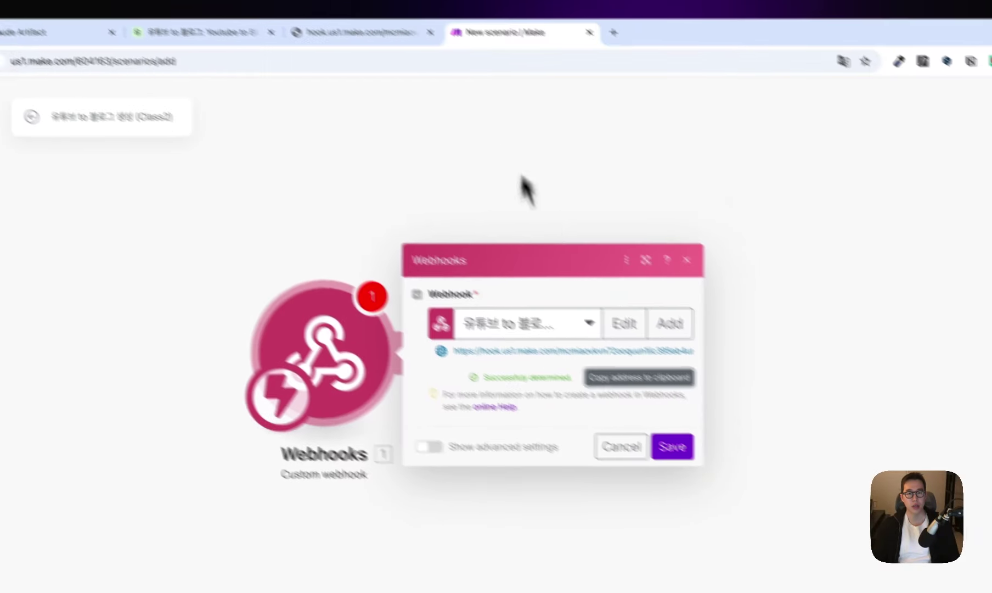
{"action": "left_click_drag", "start_coordinate": [495, 325], "coordinate": [402, 328]}
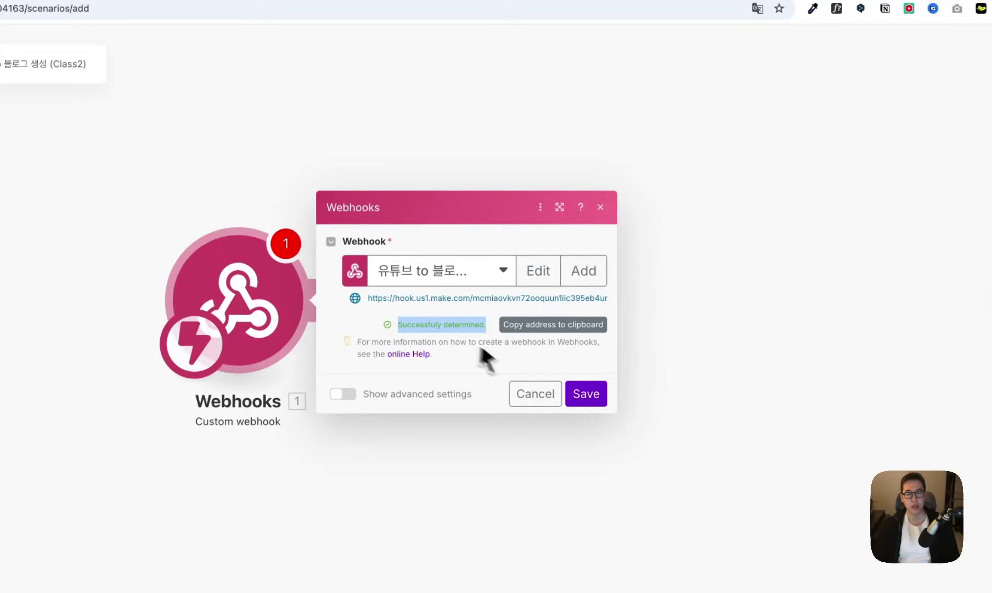
{"action": "left_click", "coordinate": [581, 393]}
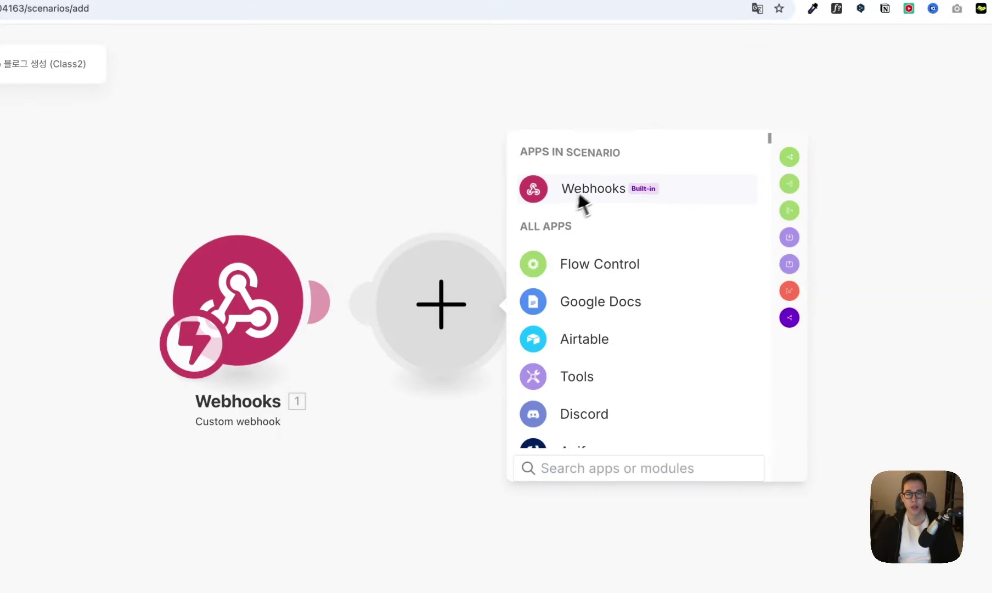
Step: Add a Webhook response module with status 200 and an HTML body whose script closes the browser window on load, and save it
{"action": "left_click", "coordinate": [582, 189]}
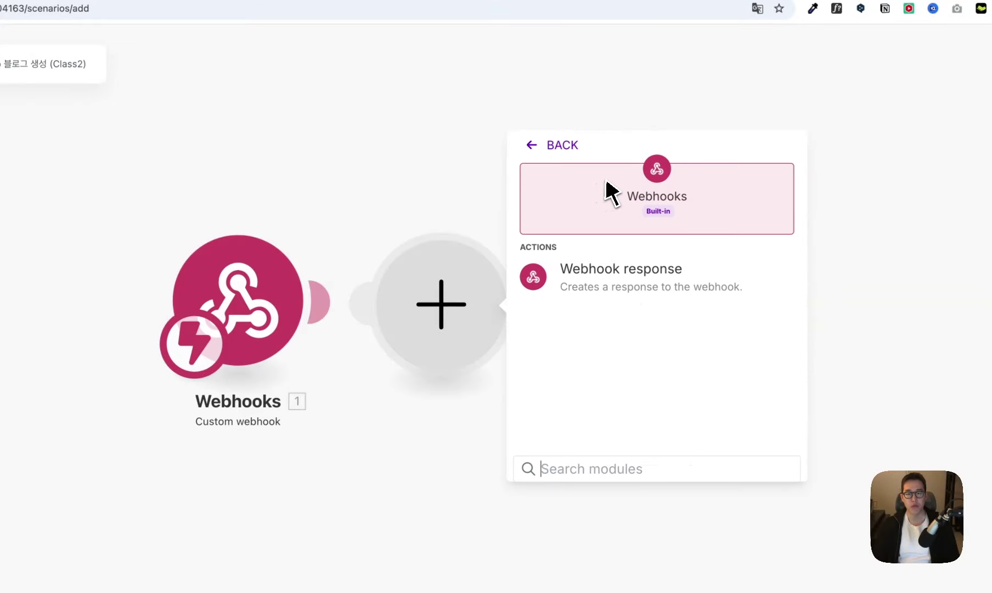
{"action": "left_click", "coordinate": [613, 270]}
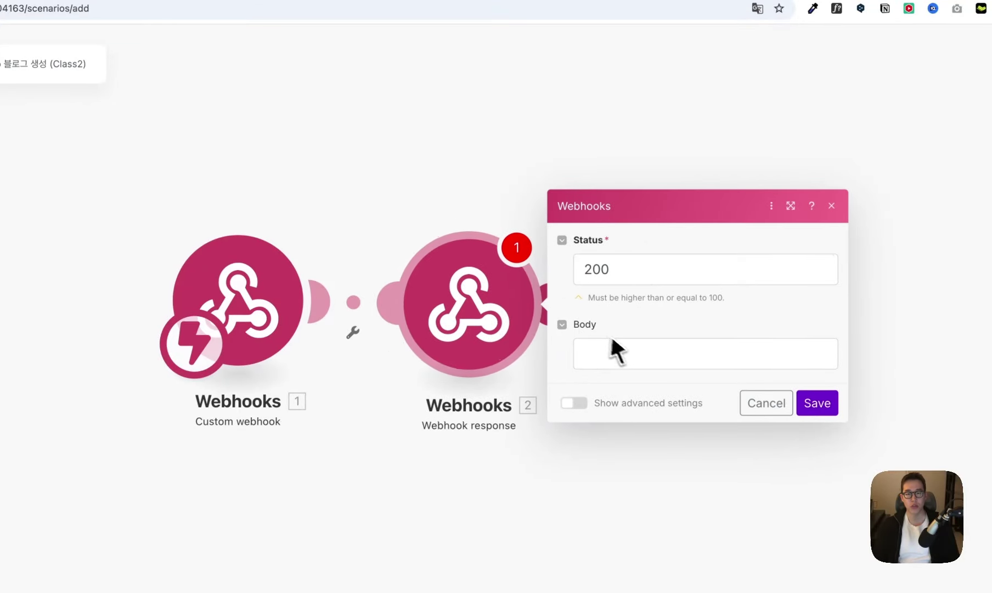
{"action": "left_click", "coordinate": [644, 352]}
{"action": "key", "text": "super+v"}
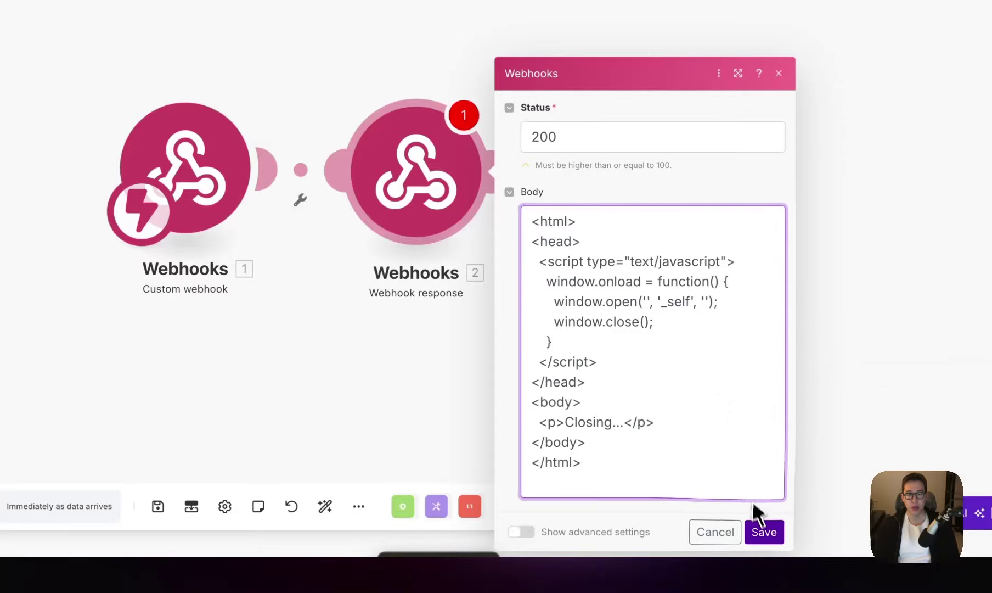
{"action": "left_click", "coordinate": [760, 527]}
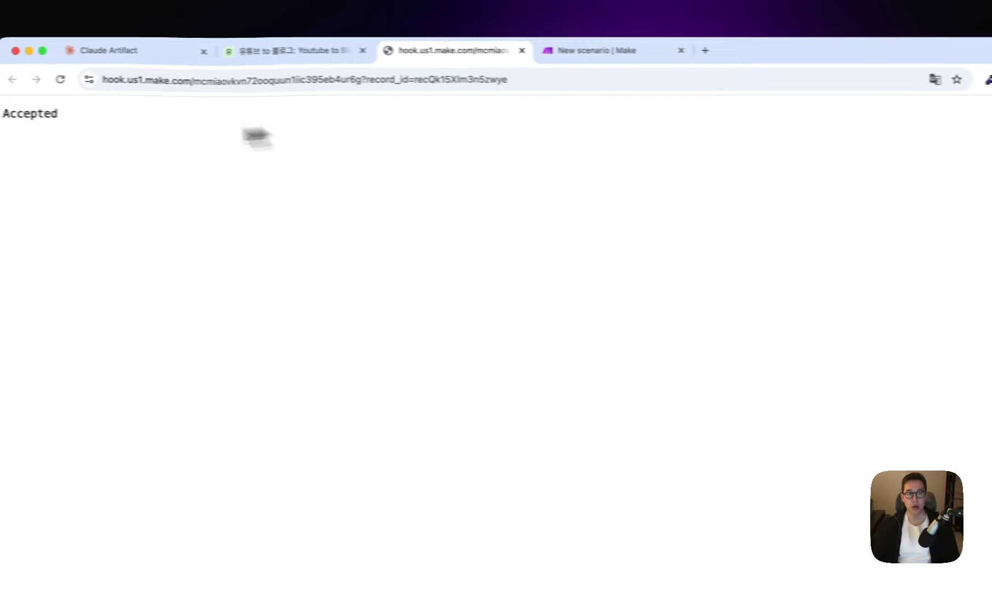
Step: Check the response page opened by the webhook call, close it and return to the Make scenario
{"action": "left_click_drag", "start_coordinate": [98, 115], "coordinate": [41, 117]}
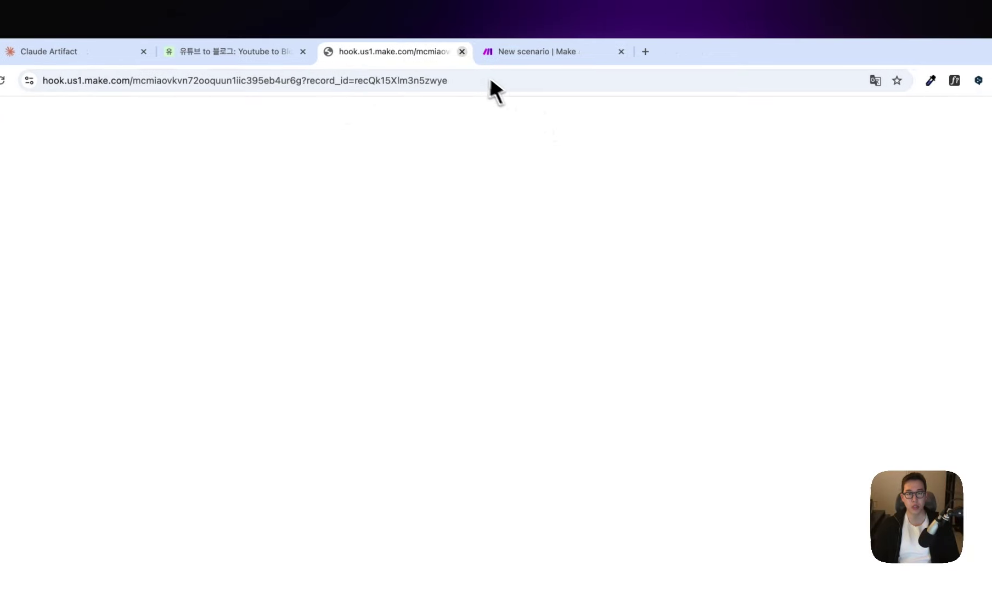
{"action": "left_click", "coordinate": [562, 52]}
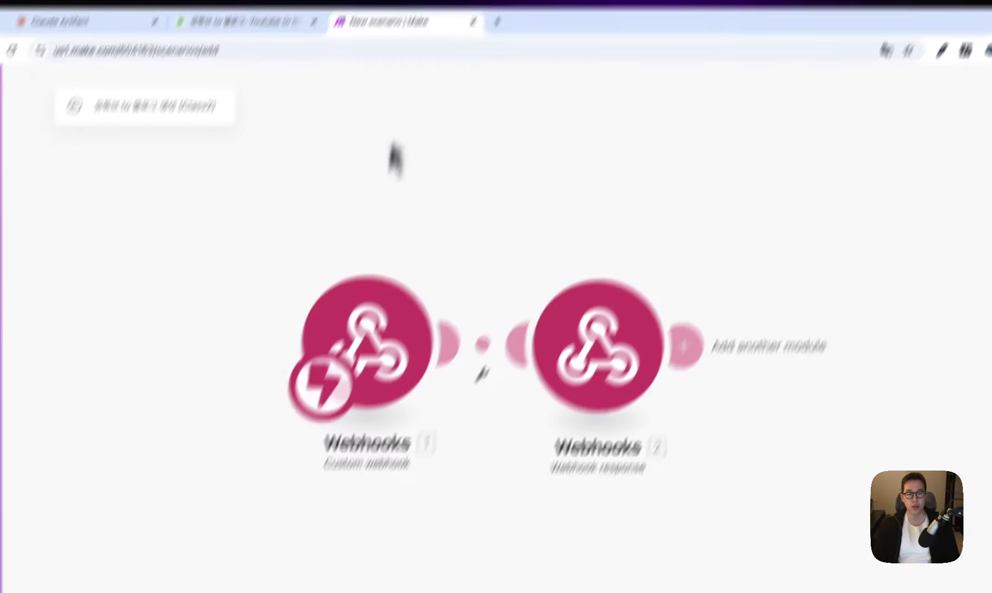
Step: Run the scenario once, trigger 블로그 생성 for the record with ID 6 in Airtable, and dismiss the response page
{"action": "left_click", "coordinate": [181, 522]}
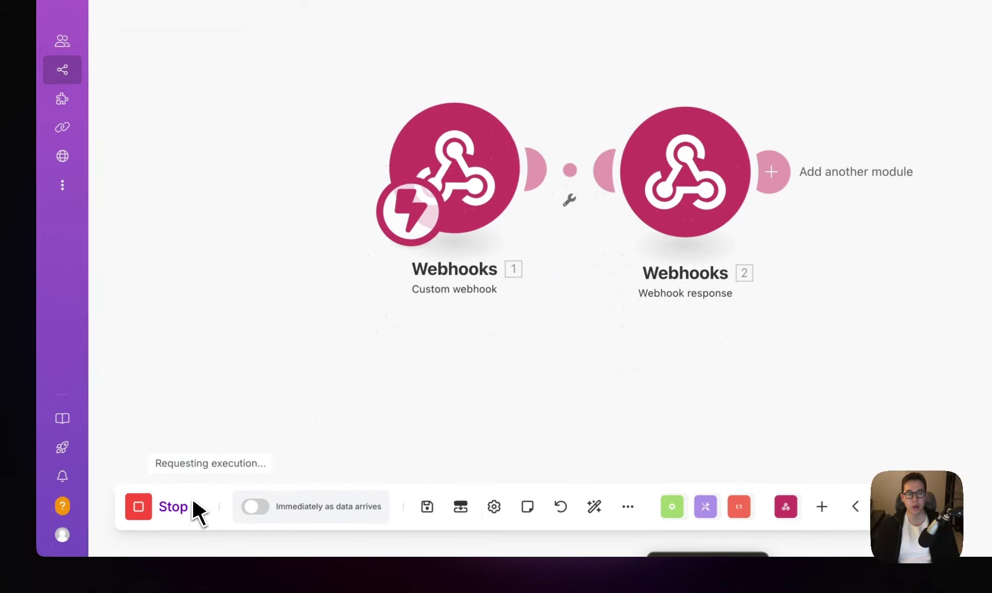
{"action": "left_click", "coordinate": [241, 20]}
{"action": "left_click", "coordinate": [410, 276]}
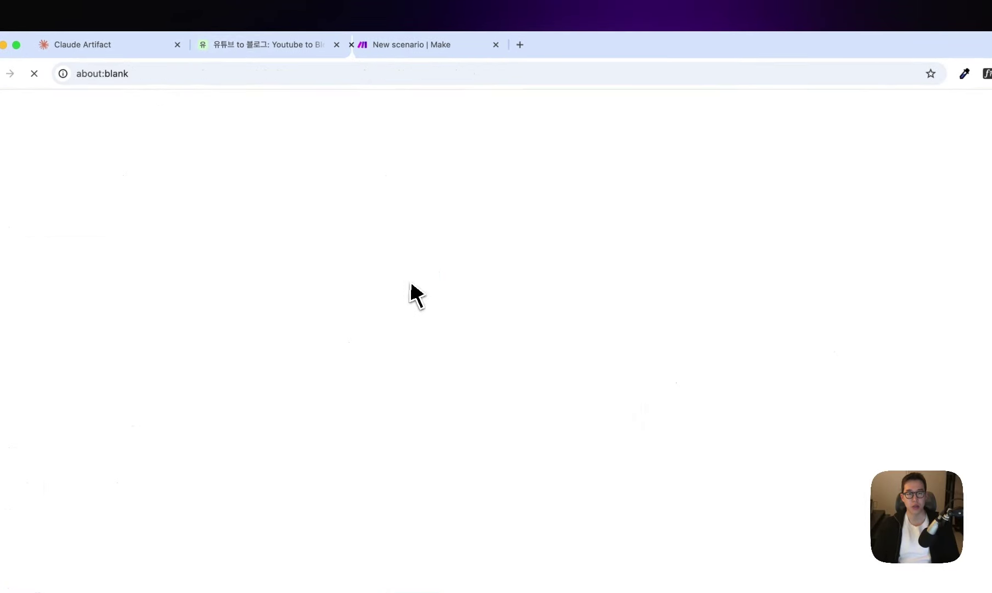
{"action": "left_click", "coordinate": [496, 44]}
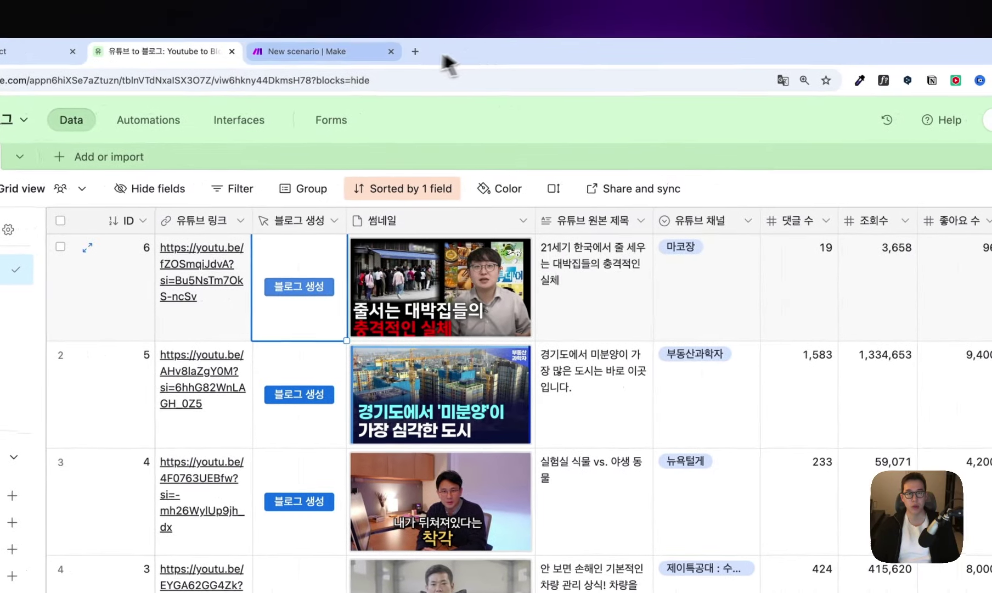
Step: Switch to the Make scenario, inspect the webhook response's run details, and save the scenario
{"action": "left_click", "coordinate": [433, 45]}
{"action": "scroll", "coordinate": [631, 302], "scroll_direction": "right", "scroll_amount": 5}
{"action": "left_click", "coordinate": [455, 318]}
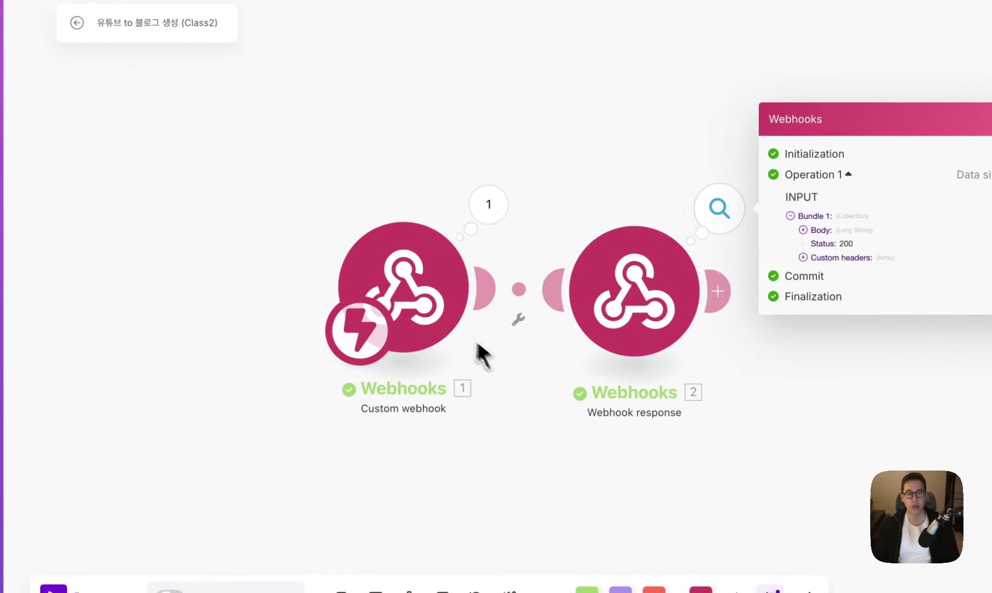
{"action": "left_click", "coordinate": [507, 541]}
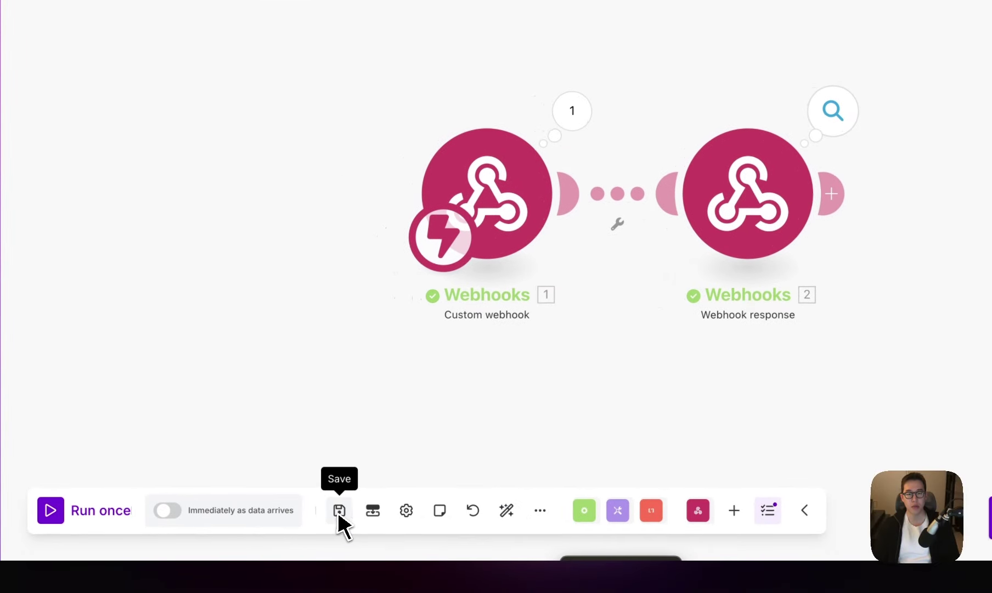
Step: Switch to Airtable and review the 블로그 생성 button field's action and URL formula, leaving its settings unsaved
{"action": "key", "text": "ctrl+shift+Tab"}
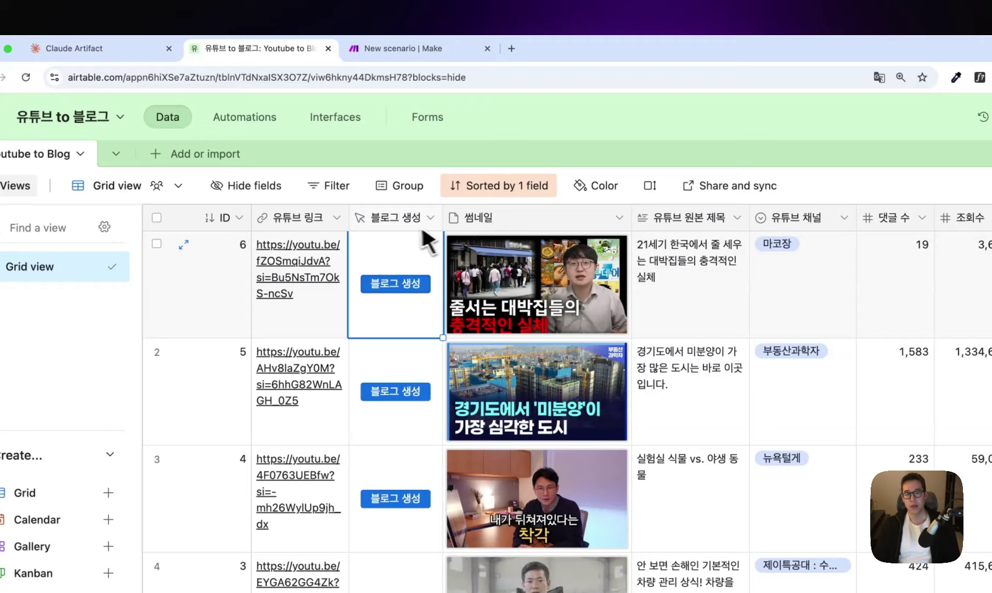
{"action": "left_click", "coordinate": [396, 222]}
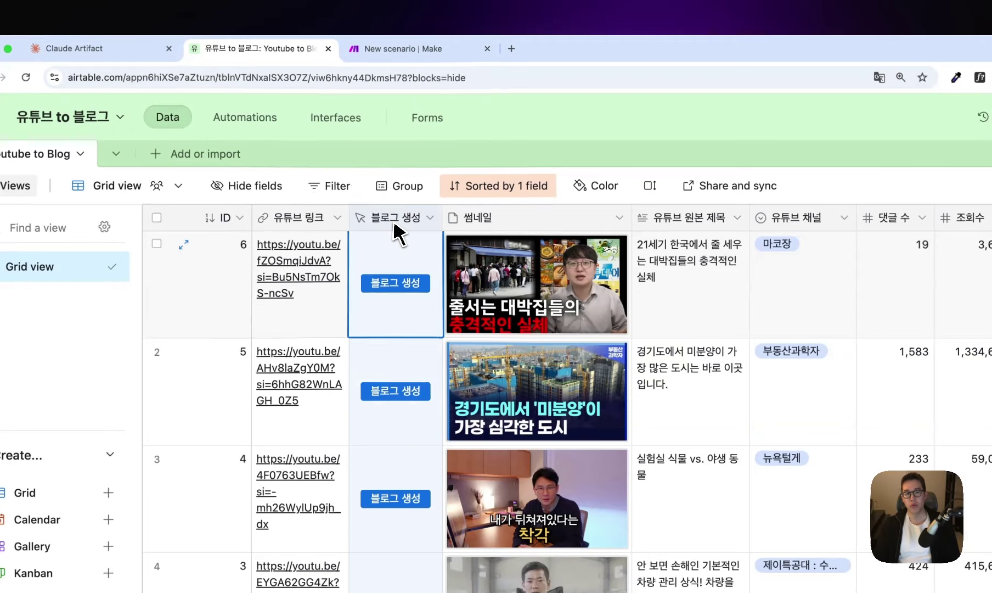
{"action": "double_click", "coordinate": [396, 221]}
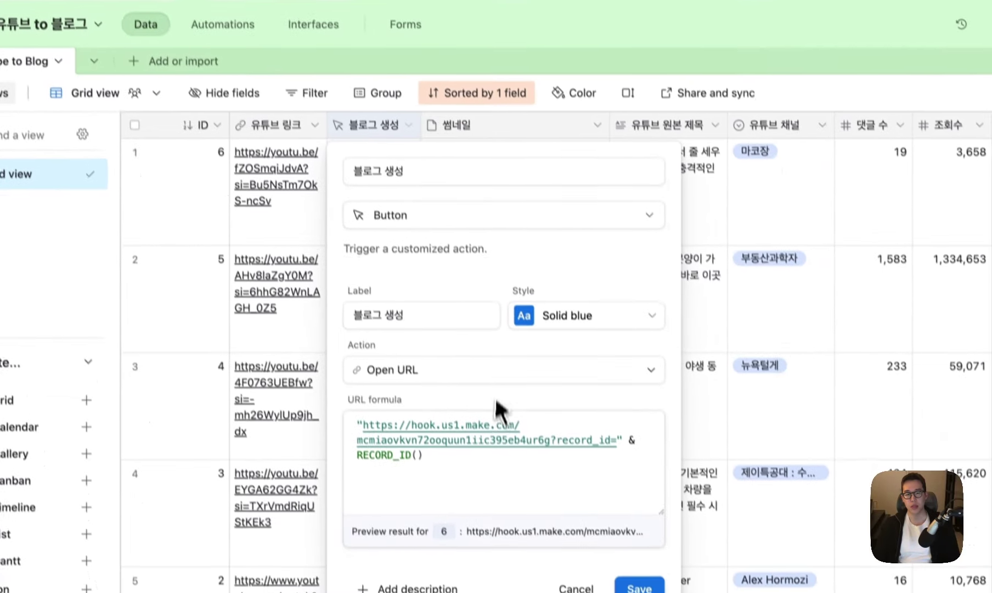
{"action": "left_click", "coordinate": [497, 414]}
{"action": "key", "text": "ctrl+a"}
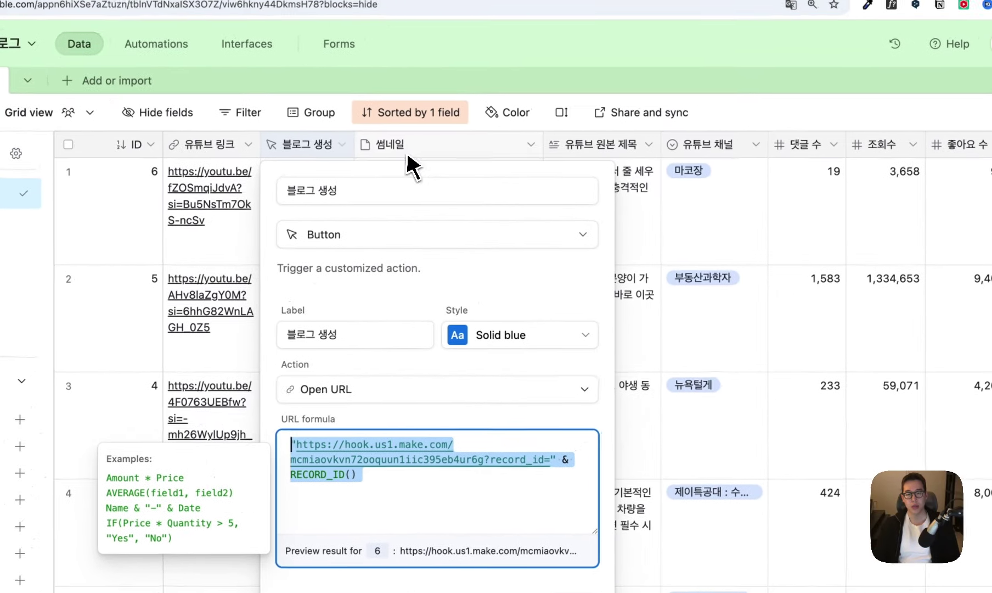
{"action": "key", "text": "Escape"}
Step: Review the 썸네일 field's type settings with Attachment chosen, and cancel the field editor
{"action": "double_click", "coordinate": [437, 153]}
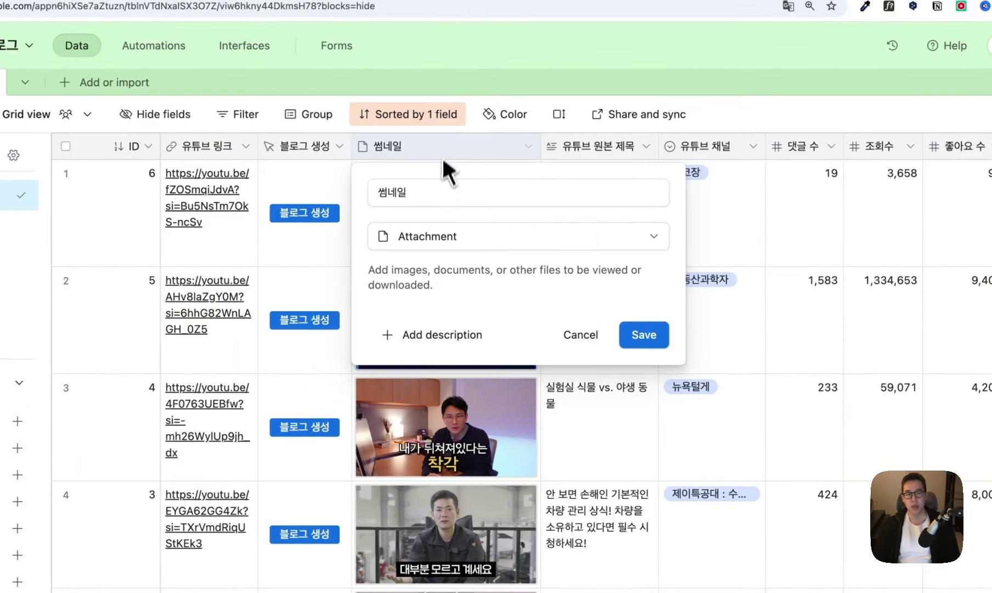
{"action": "left_click", "coordinate": [453, 225]}
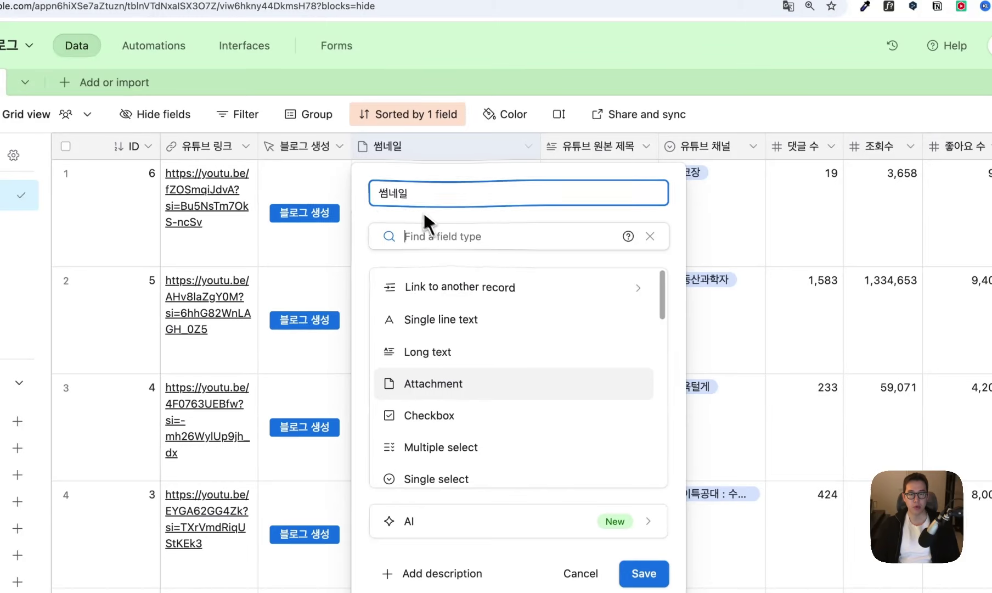
{"action": "left_click", "coordinate": [433, 383]}
{"action": "left_click", "coordinate": [581, 334]}
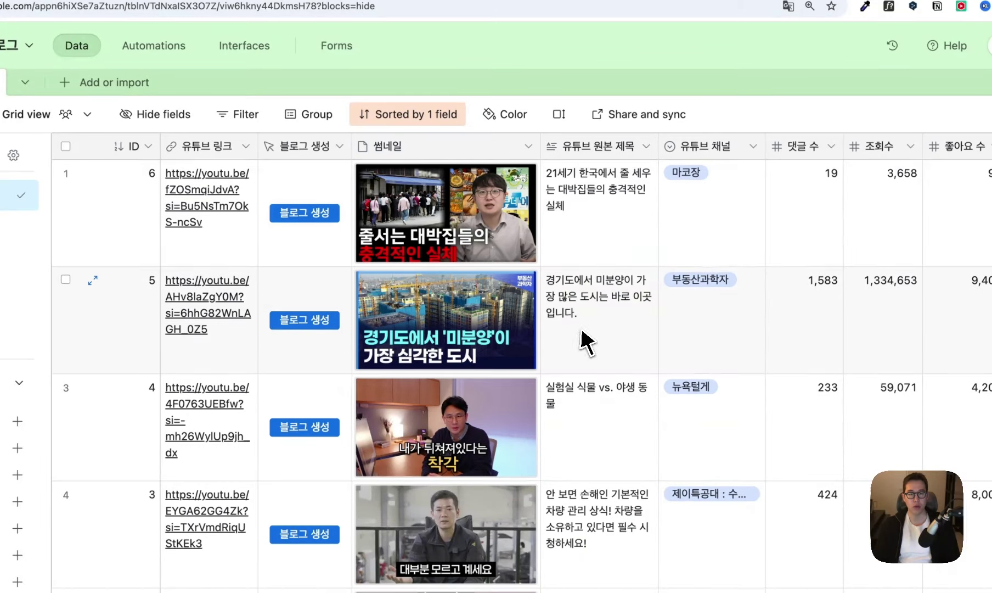
Step: Examine the type settings of the 유튜브 원본 제목 and 유튜브 채널 fields, and close the field editor
{"action": "double_click", "coordinate": [574, 148]}
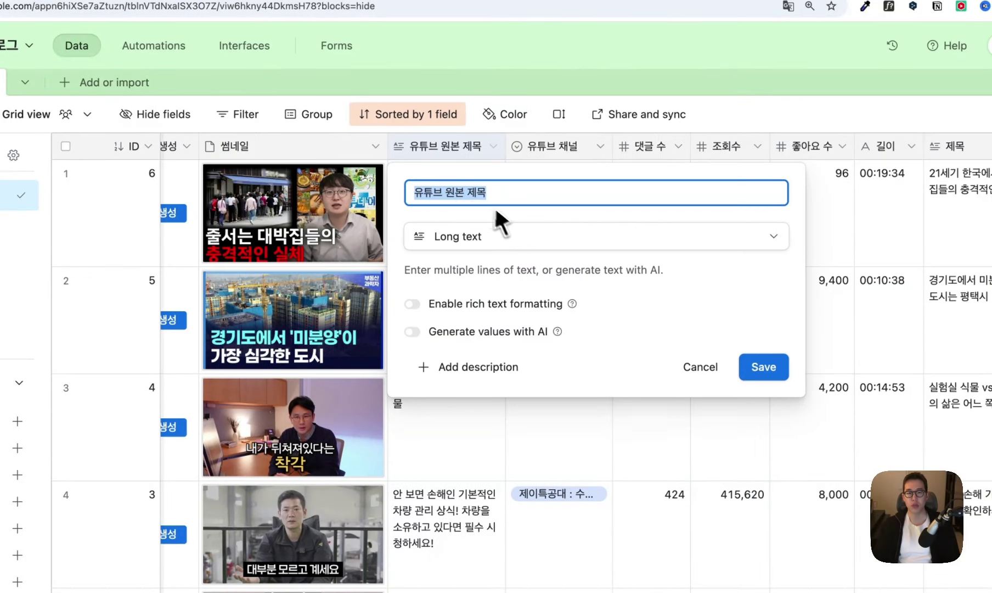
{"action": "double_click", "coordinate": [559, 149]}
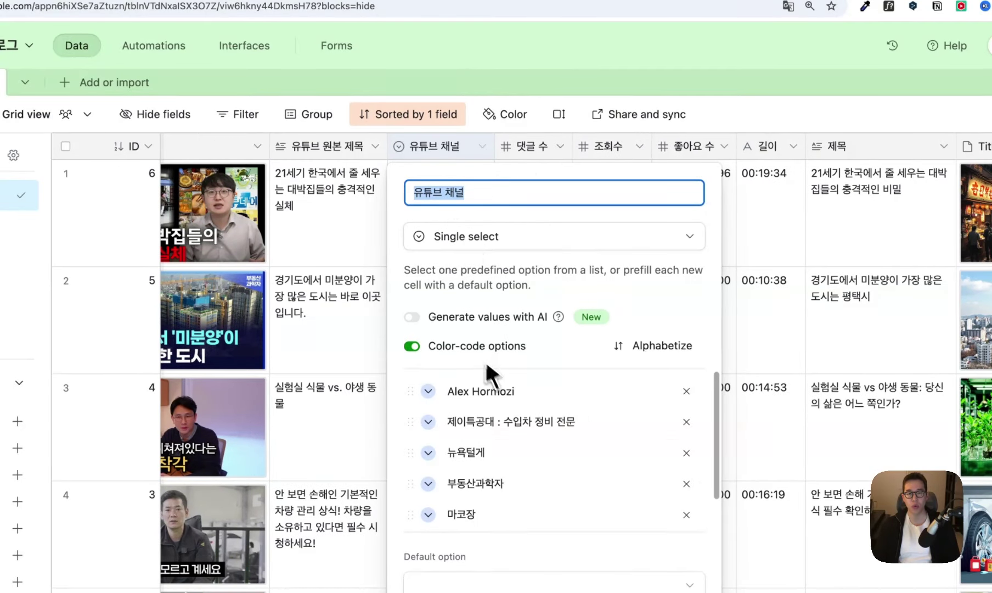
{"action": "key", "text": "Escape"}
{"action": "left_click", "coordinate": [536, 173]}
Step: Examine the type settings of the 댓글 수, 조회수, 좋아요 수 and 길이 fields
{"action": "double_click", "coordinate": [527, 147]}
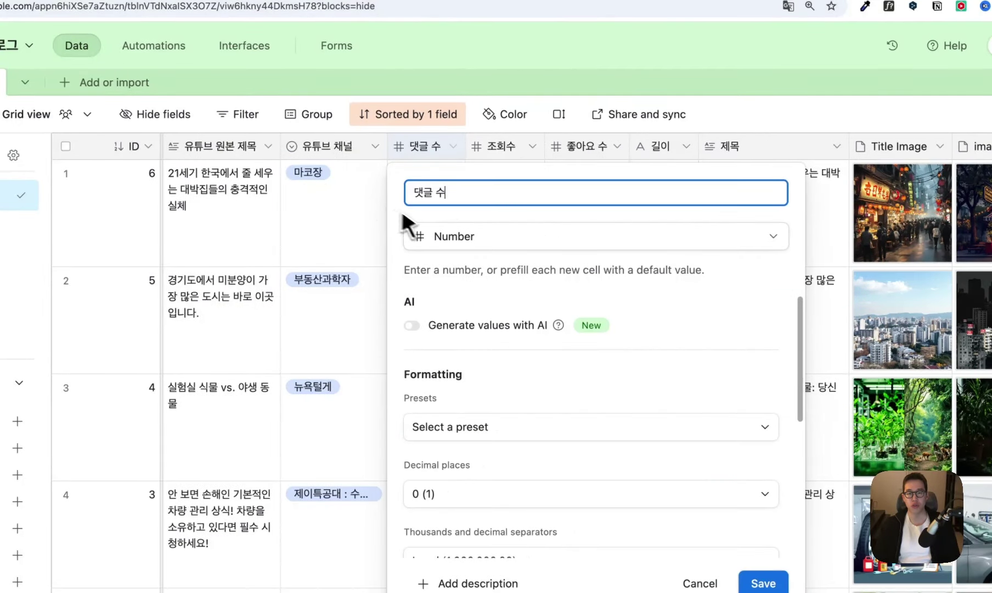
{"action": "double_click", "coordinate": [503, 147]}
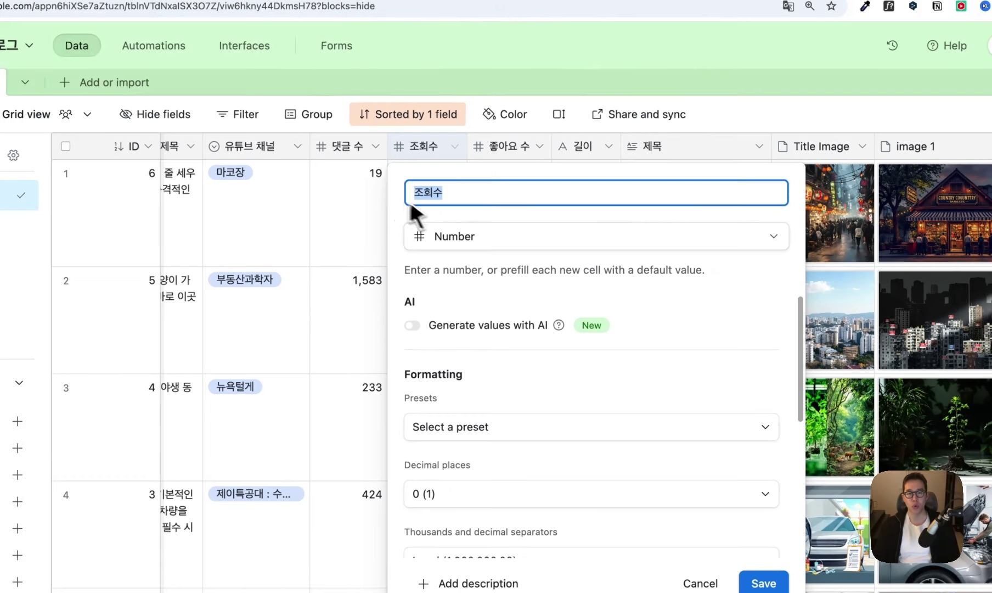
{"action": "double_click", "coordinate": [504, 147]}
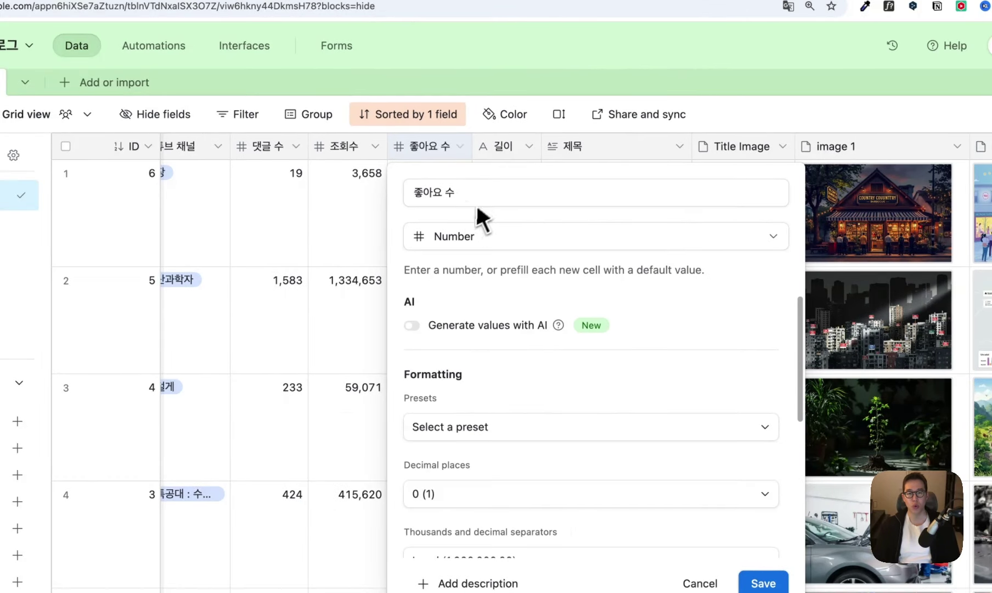
{"action": "double_click", "coordinate": [503, 146]}
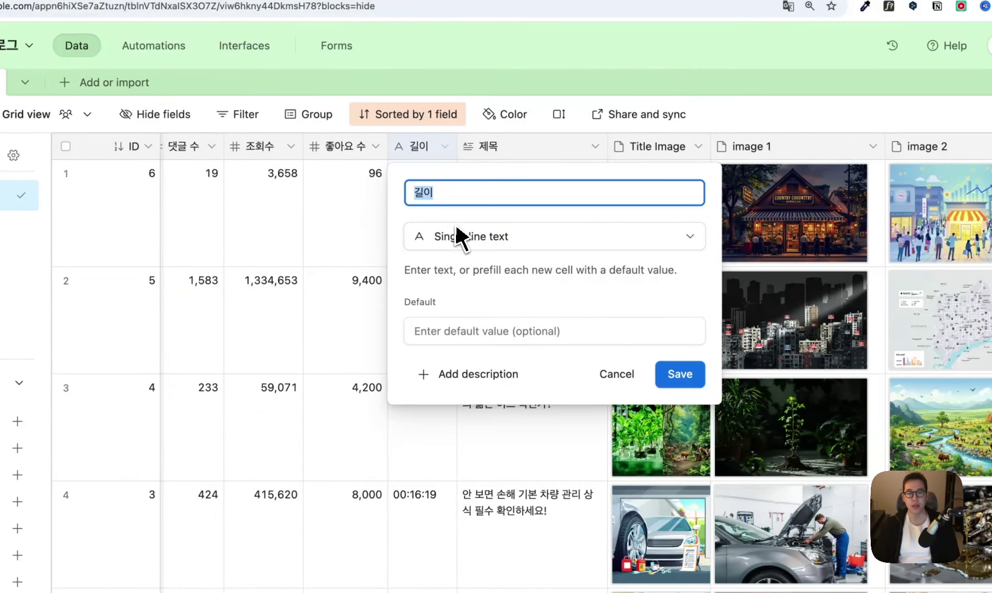
Step: Examine the type settings of the 제목, Title Image, image 1, image 2 and image 5 fields without changing them
{"action": "double_click", "coordinate": [491, 147]}
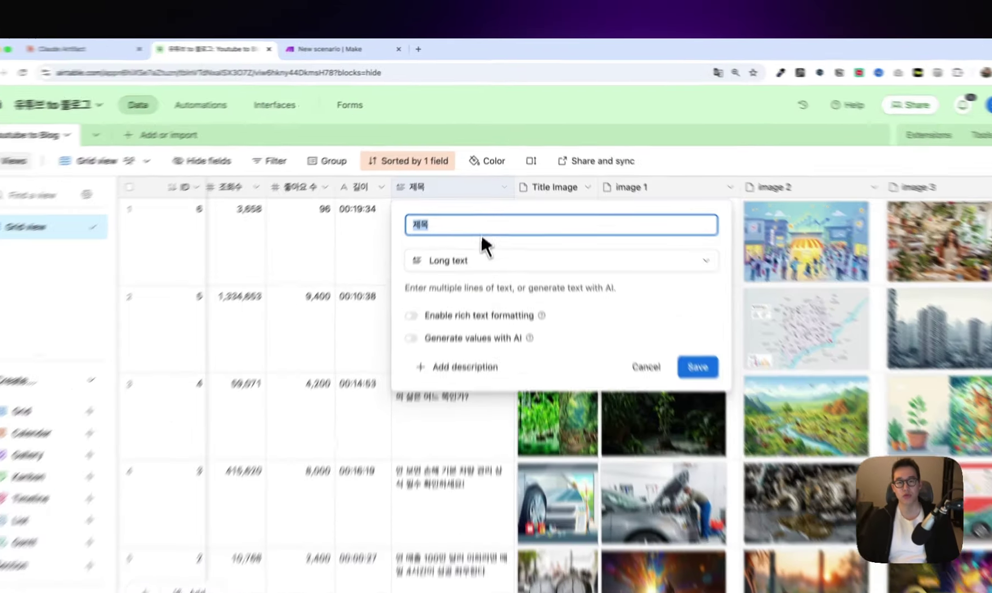
{"action": "double_click", "coordinate": [549, 168]}
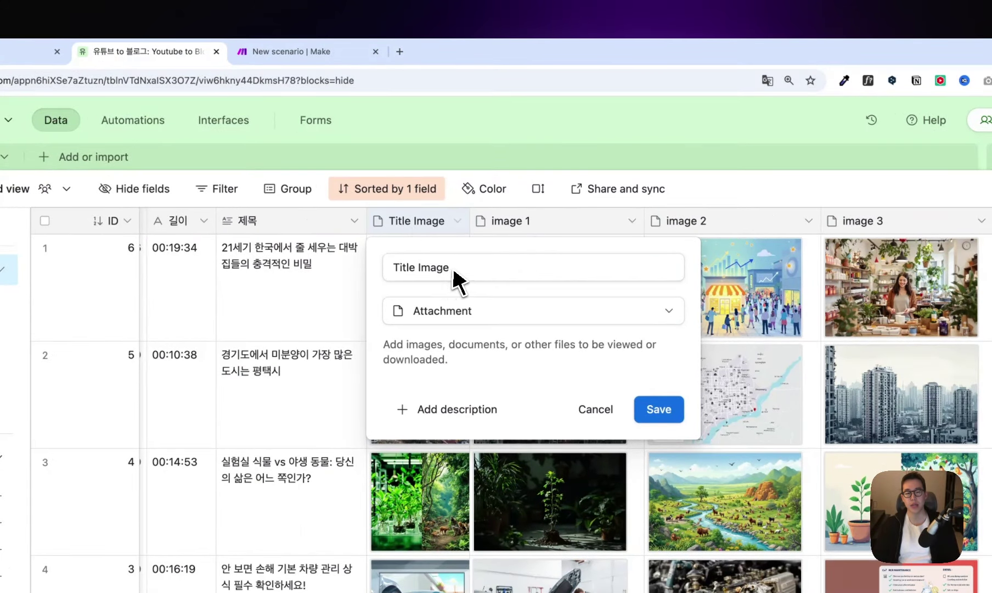
{"action": "left_click_drag", "start_coordinate": [461, 269], "coordinate": [394, 271]}
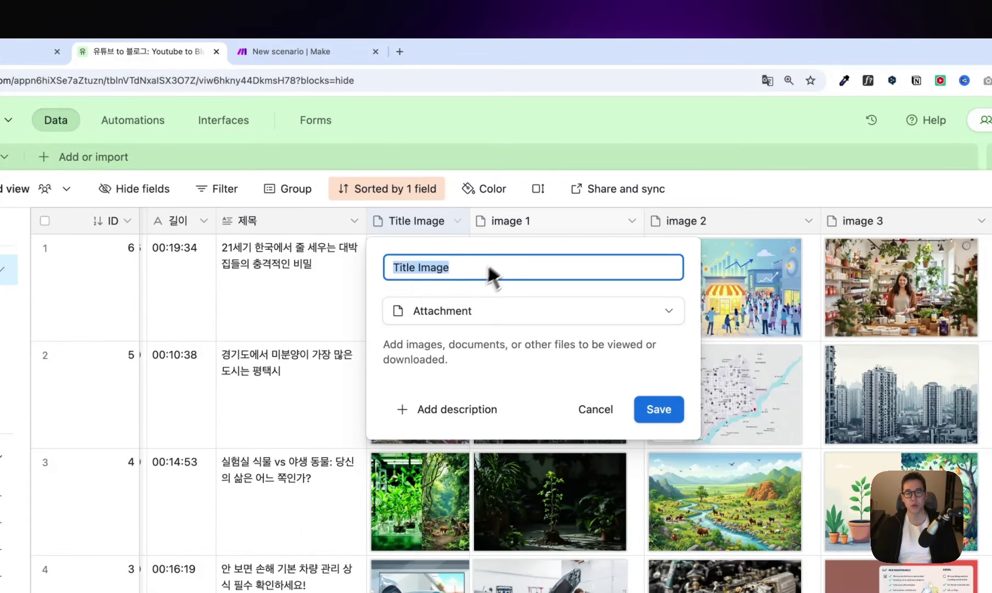
{"action": "double_click", "coordinate": [530, 222]}
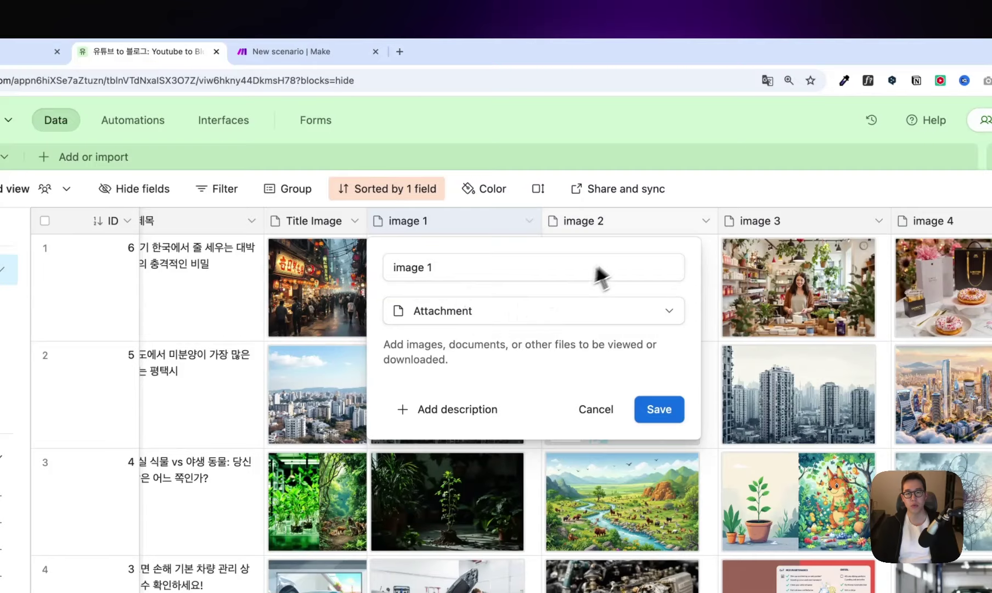
{"action": "double_click", "coordinate": [641, 230]}
{"action": "key", "text": "Escape"}
{"action": "scroll", "coordinate": [594, 237], "scroll_direction": "right", "scroll_amount": 2}
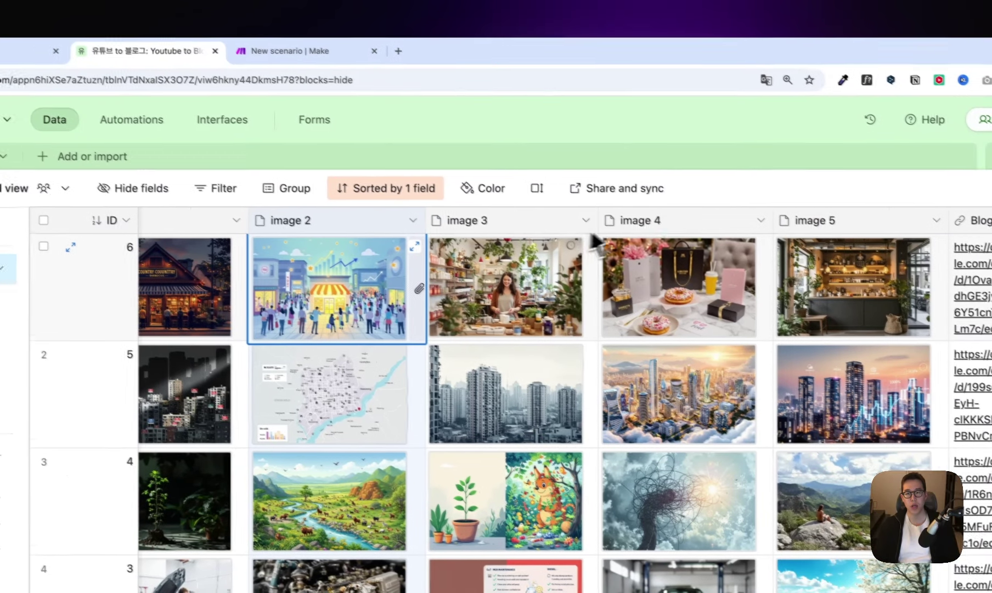
{"action": "double_click", "coordinate": [833, 227]}
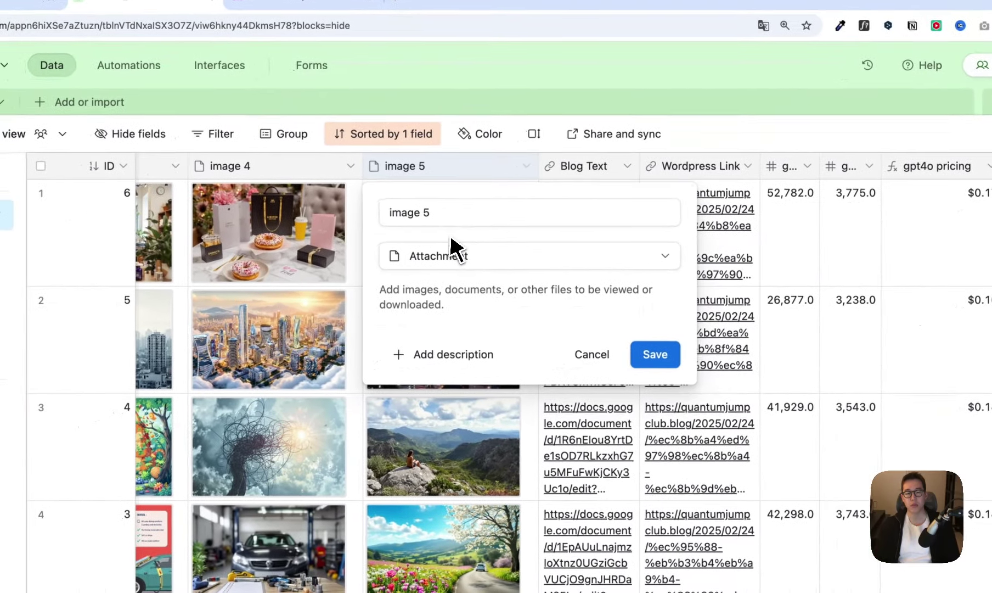
{"action": "key", "text": "Escape"}
Step: Review the Blog Text field's type and the available field types, and cancel the field editor
{"action": "scroll", "coordinate": [509, 194], "scroll_direction": "right", "scroll_amount": 2}
{"action": "double_click", "coordinate": [433, 165]}
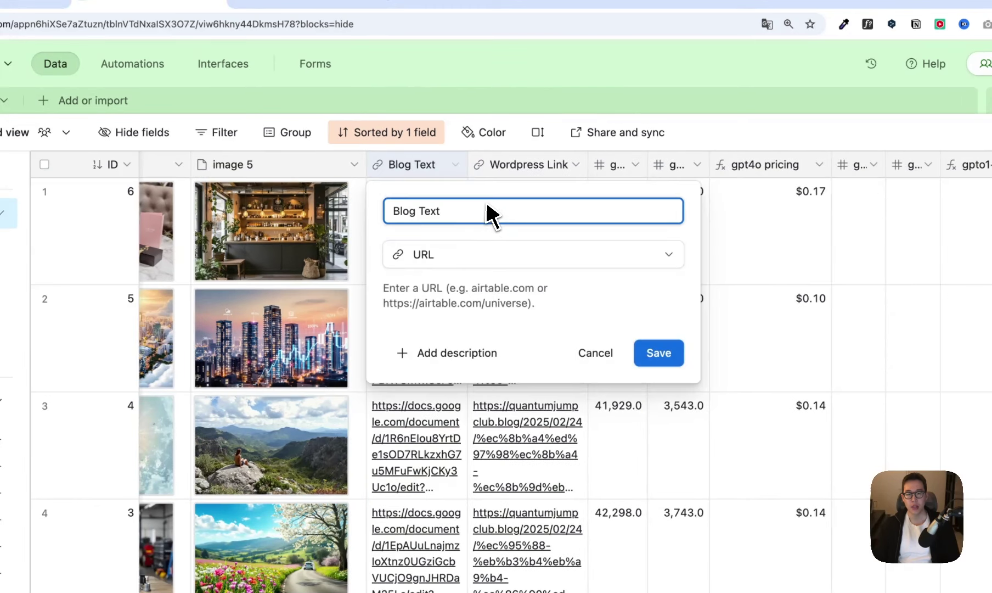
{"action": "left_click", "coordinate": [455, 253]}
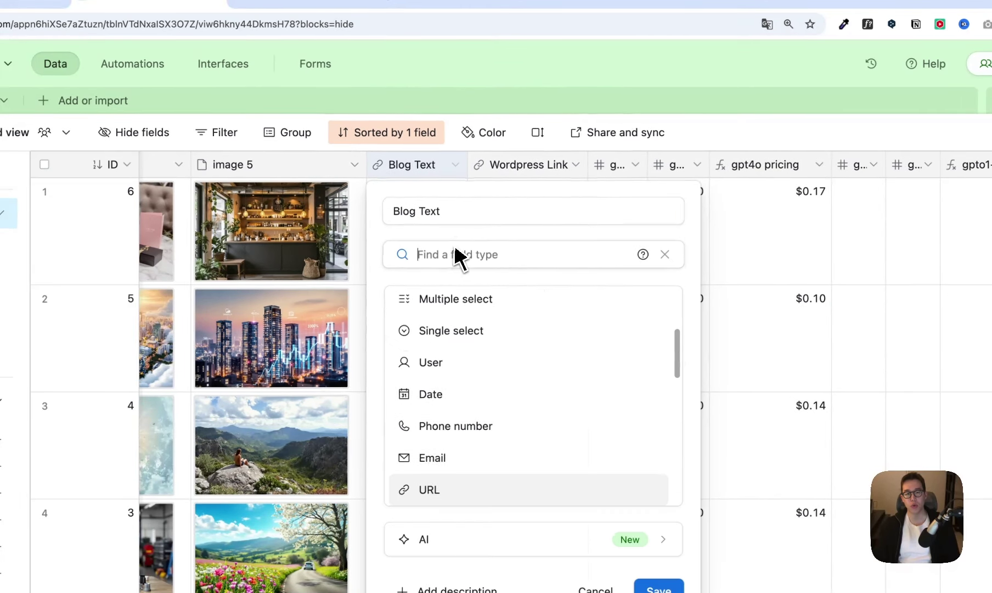
{"action": "key", "text": "Escape"}
{"action": "left_click", "coordinate": [595, 354]}
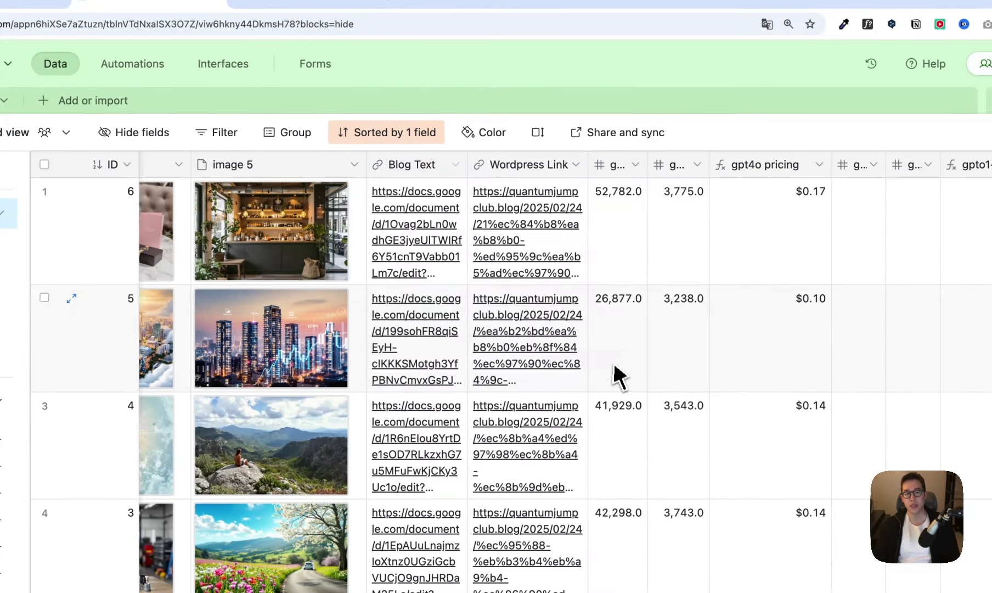
Step: Open the Blog Text document of the record with ID 6, read through the generated draft, and return to Airtable
{"action": "left_click", "coordinate": [450, 258]}
{"action": "left_click", "coordinate": [449, 257]}
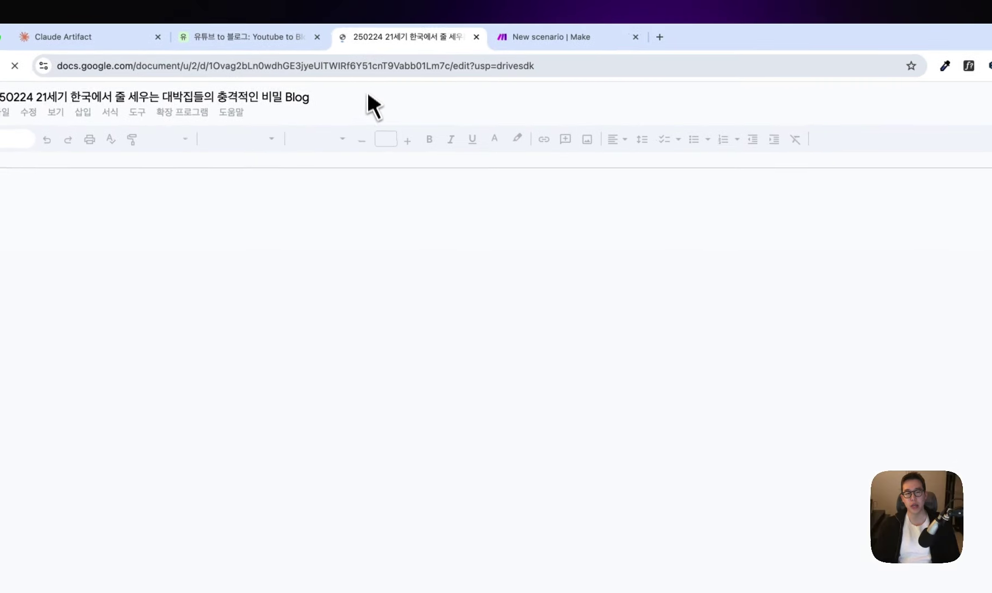
{"action": "scroll", "coordinate": [470, 282], "scroll_direction": "down", "scroll_amount": 15}
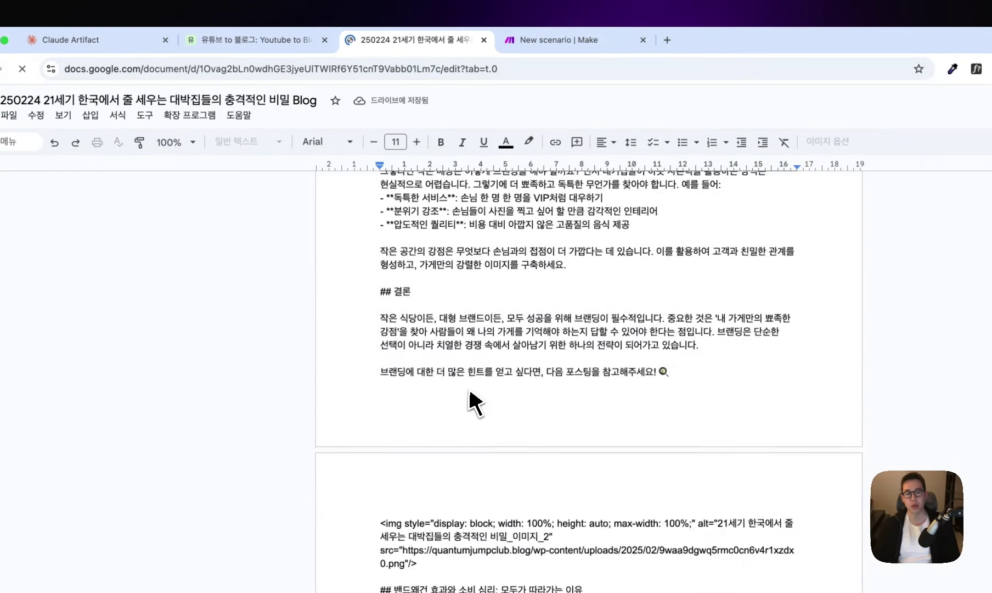
{"action": "scroll", "coordinate": [472, 405], "scroll_direction": "up", "scroll_amount": 15}
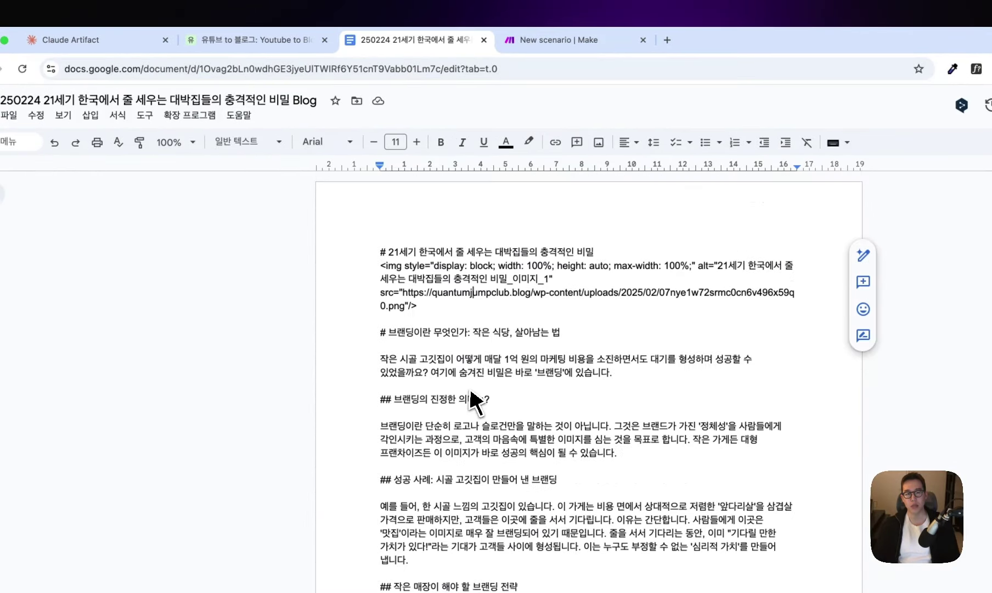
{"action": "left_click", "coordinate": [454, 379], "text": "shift"}
{"action": "scroll", "coordinate": [454, 379], "scroll_direction": "down", "scroll_amount": 15}
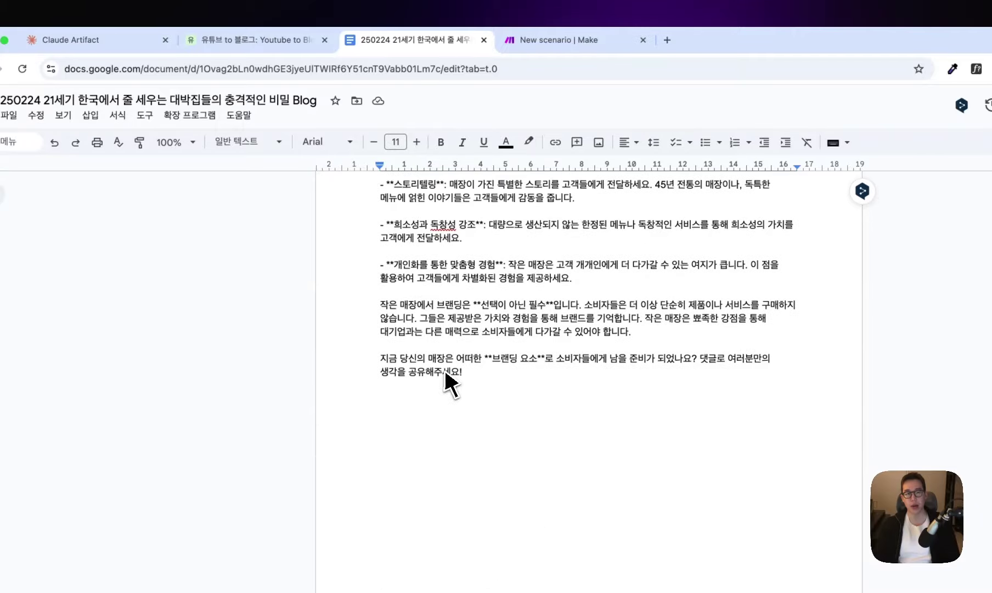
{"action": "scroll", "coordinate": [471, 403], "scroll_direction": "up", "scroll_amount": 15}
{"action": "left_click", "coordinate": [250, 39]}
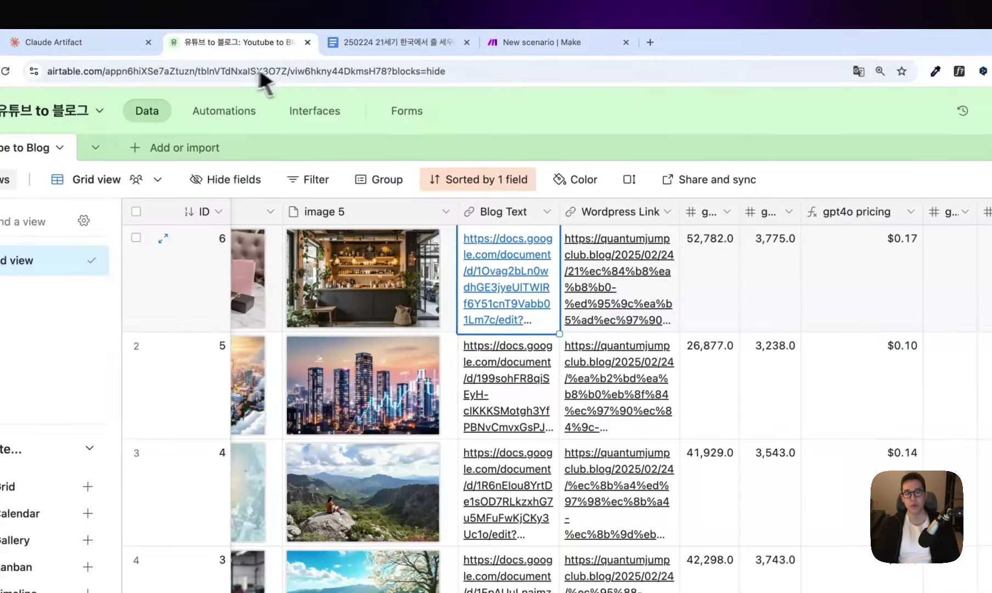
Step: Open the Wordpress Link of the record with ID 6 and read through the published blog post
{"action": "left_click", "coordinate": [629, 244]}
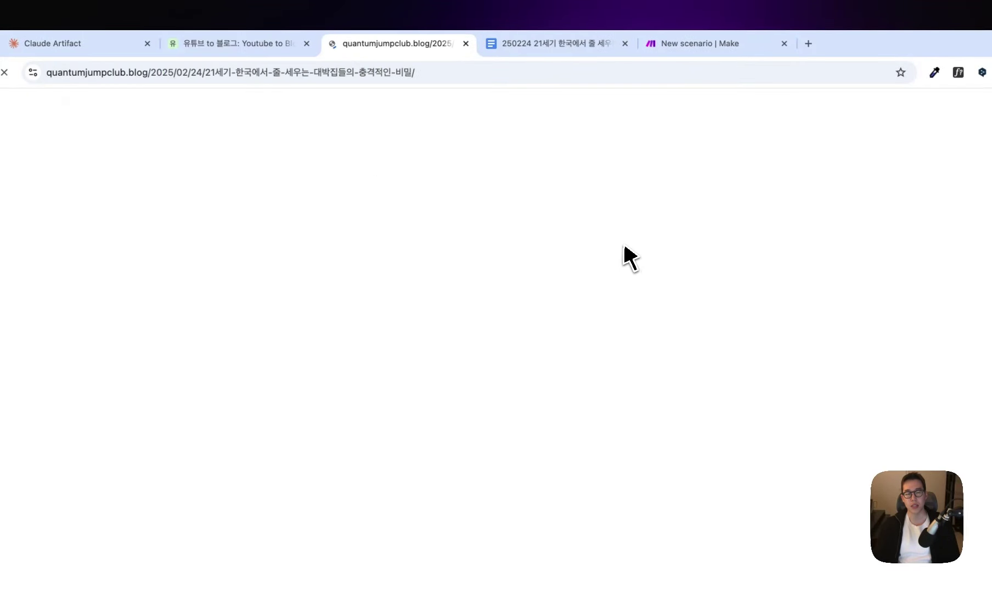
{"action": "scroll", "coordinate": [488, 329], "scroll_direction": "down", "scroll_amount": 10}
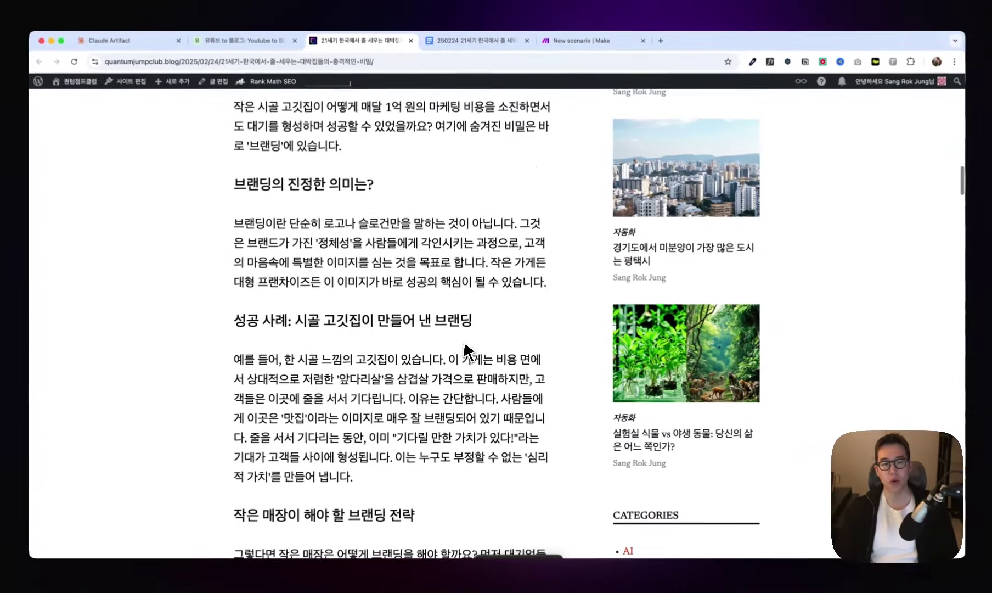
{"action": "scroll", "coordinate": [466, 351], "scroll_direction": "down", "scroll_amount": 15}
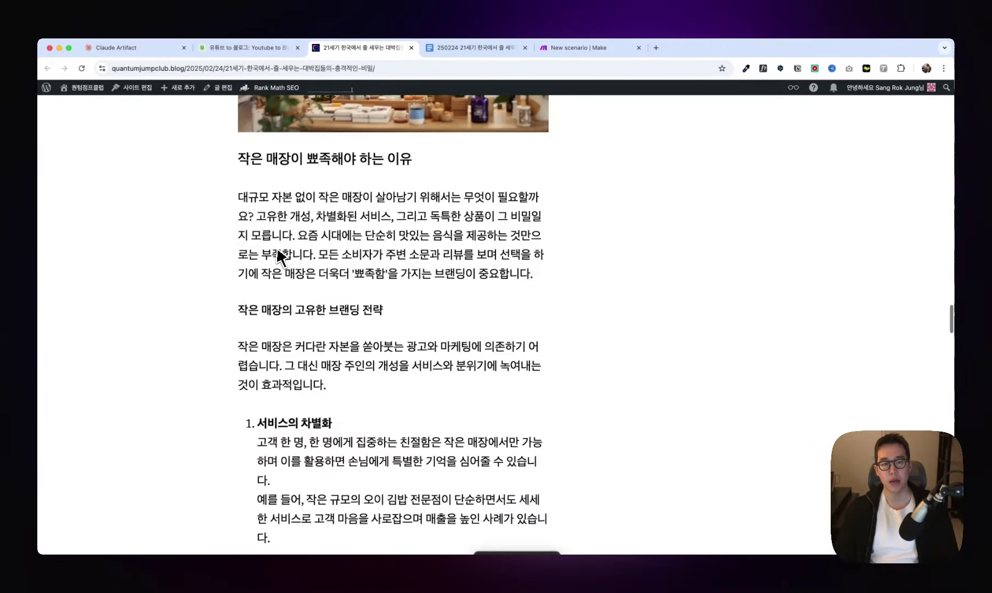
Step: Read the blog post's sections on reviews and consumer psychology, small-shop application and the bandwagon effect
{"action": "scroll", "coordinate": [276, 247], "scroll_direction": "up", "scroll_amount": 10}
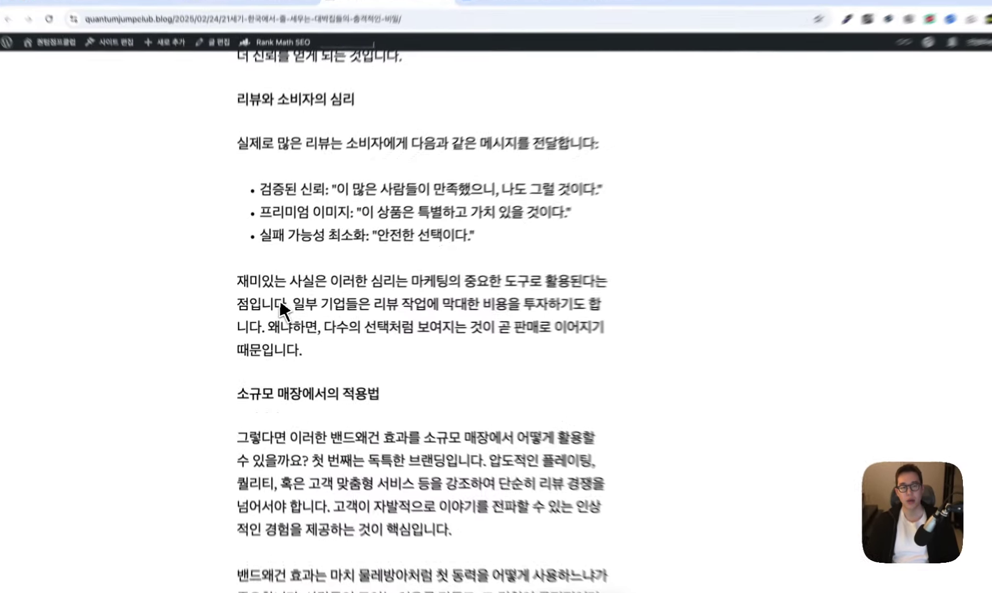
{"action": "triple_click", "coordinate": [245, 276]}
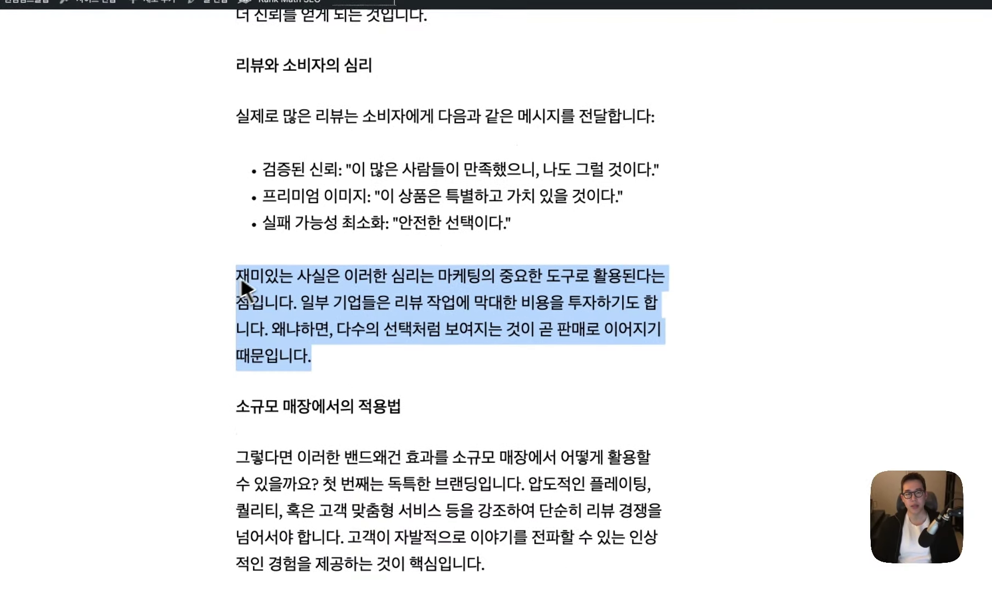
{"action": "scroll", "coordinate": [288, 261], "scroll_direction": "up", "scroll_amount": 3}
{"action": "left_click_drag", "start_coordinate": [262, 373], "coordinate": [571, 398]}
{"action": "scroll", "coordinate": [305, 365], "scroll_direction": "down", "scroll_amount": 2}
{"action": "scroll", "coordinate": [304, 357], "scroll_direction": "up", "scroll_amount": 8}
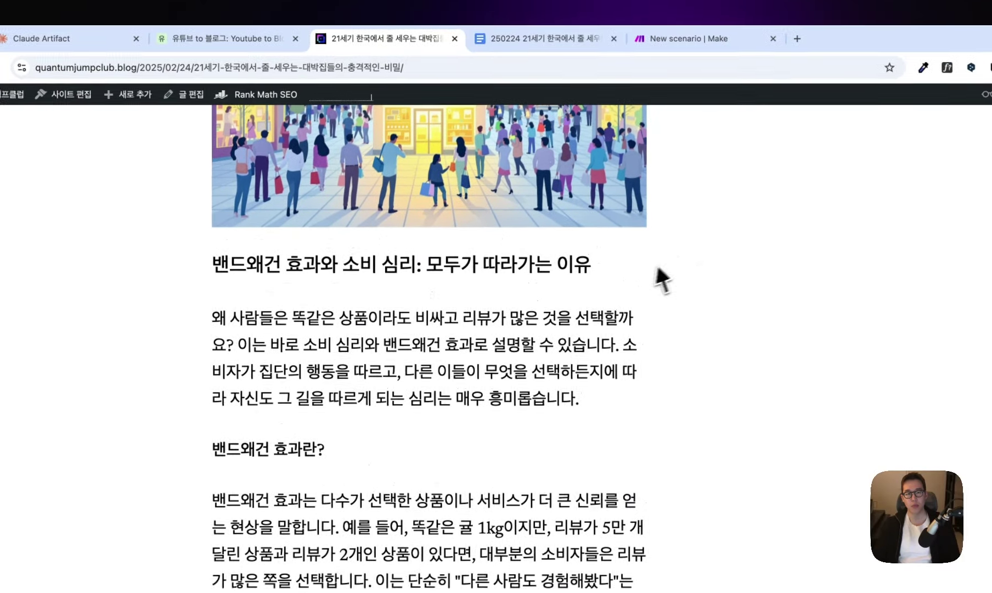
Step: Return to Airtable and check the type settings of the gpt4o-241120 input and output fields without changing them
{"action": "left_click", "coordinate": [275, 44]}
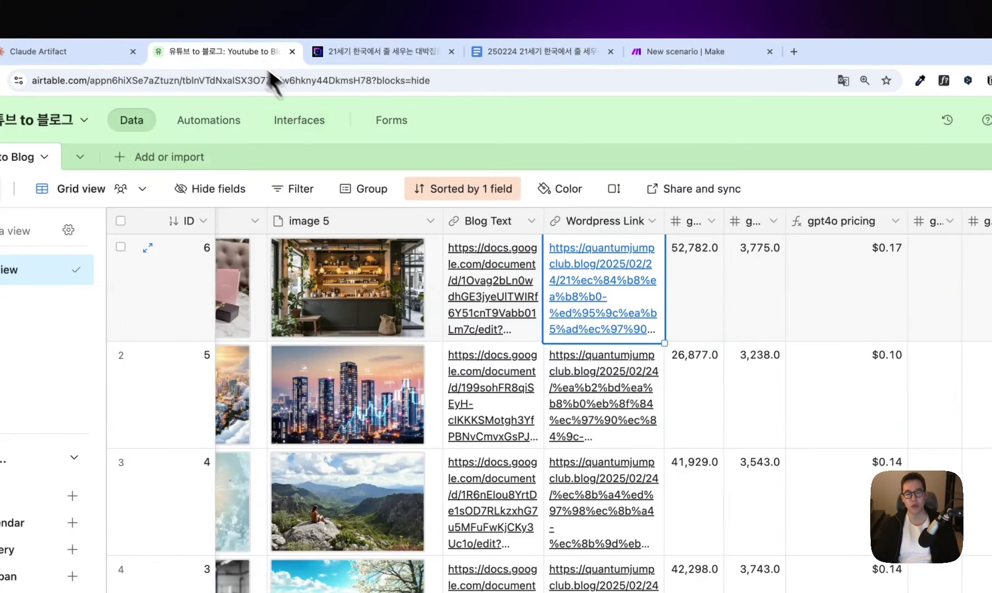
{"action": "scroll", "coordinate": [658, 236], "scroll_direction": "right", "scroll_amount": 2}
{"action": "double_click", "coordinate": [636, 227]}
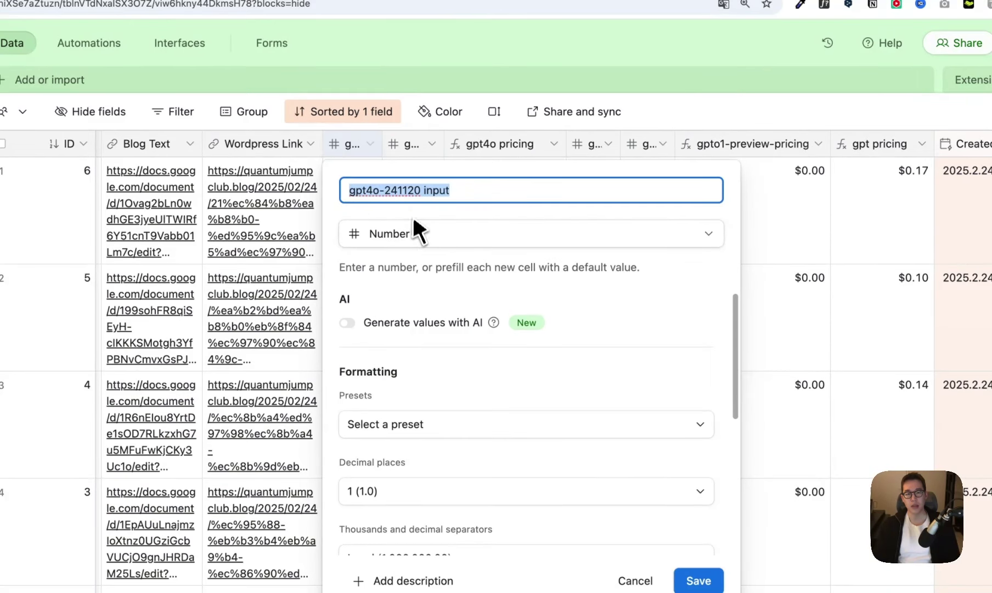
{"action": "key", "text": "Escape"}
{"action": "double_click", "coordinate": [419, 146]}
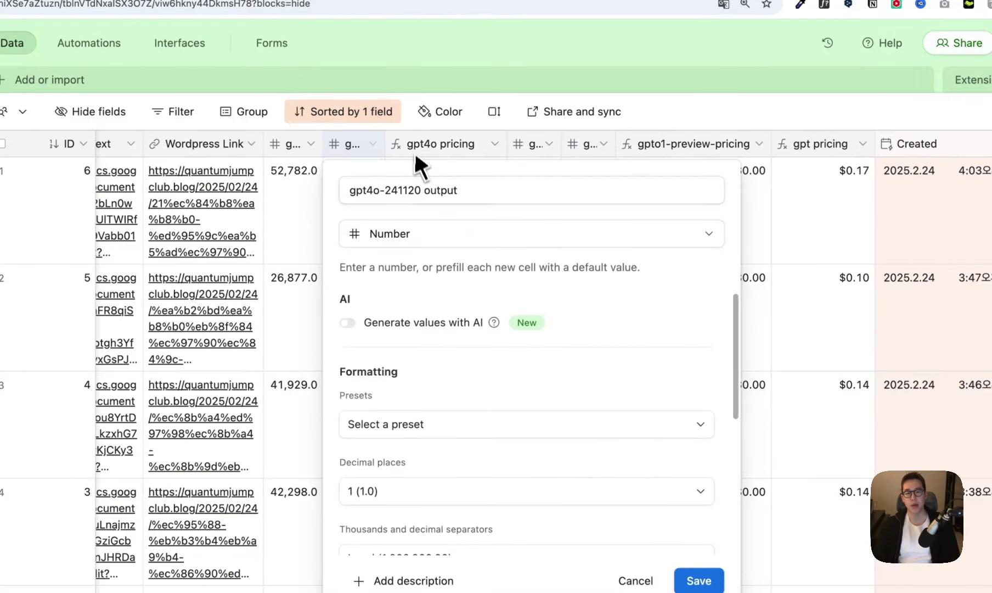
{"action": "key", "text": "Escape"}
Step: Examine how the gpt4o pricing formula calculates cost from the input and output token fields
{"action": "double_click", "coordinate": [434, 146]}
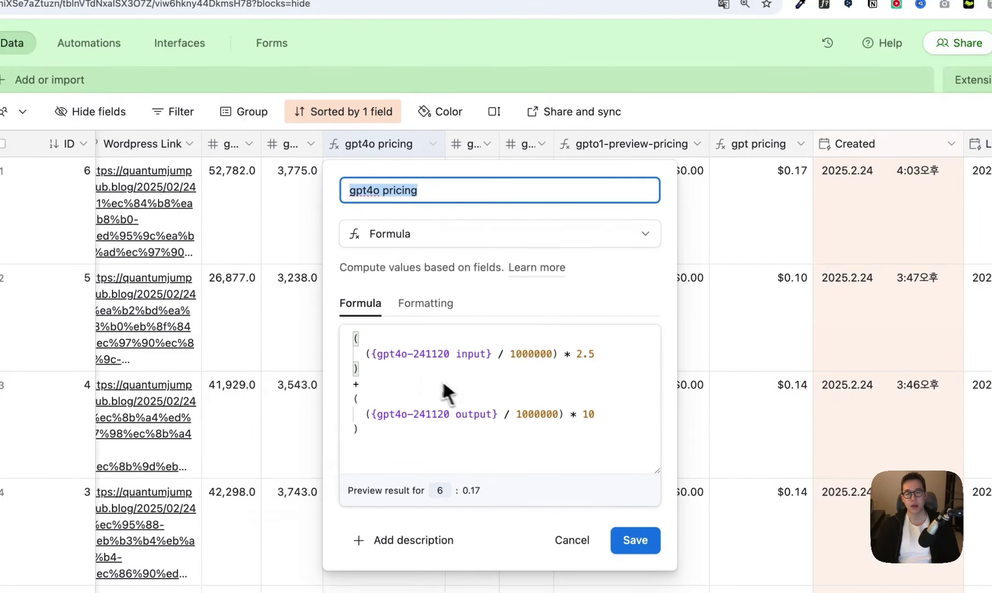
{"action": "left_click_drag", "start_coordinate": [443, 384], "coordinate": [354, 354]}
{"action": "left_click", "coordinate": [397, 372]}
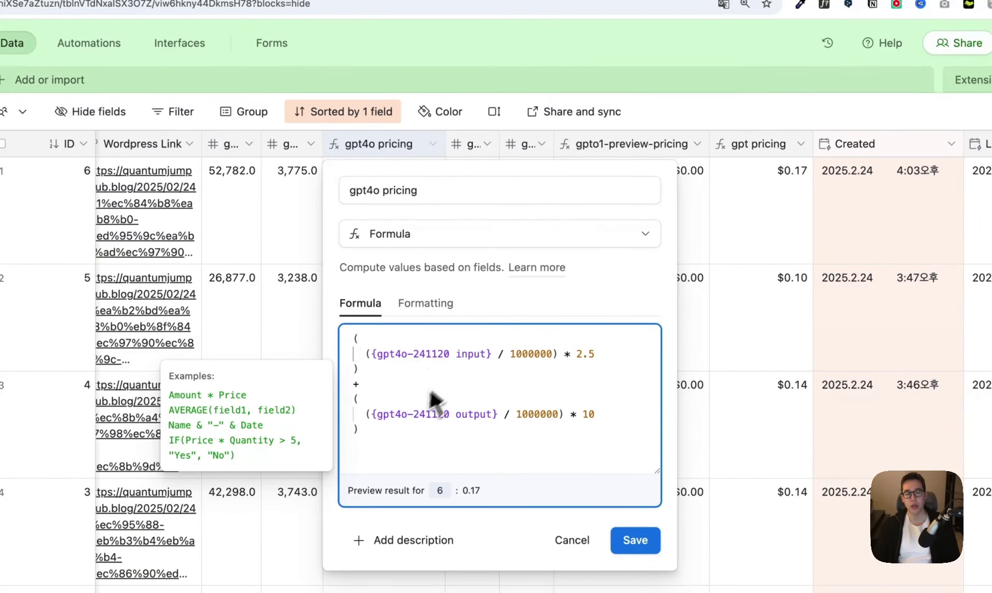
{"action": "left_click_drag", "start_coordinate": [549, 429], "coordinate": [346, 338]}
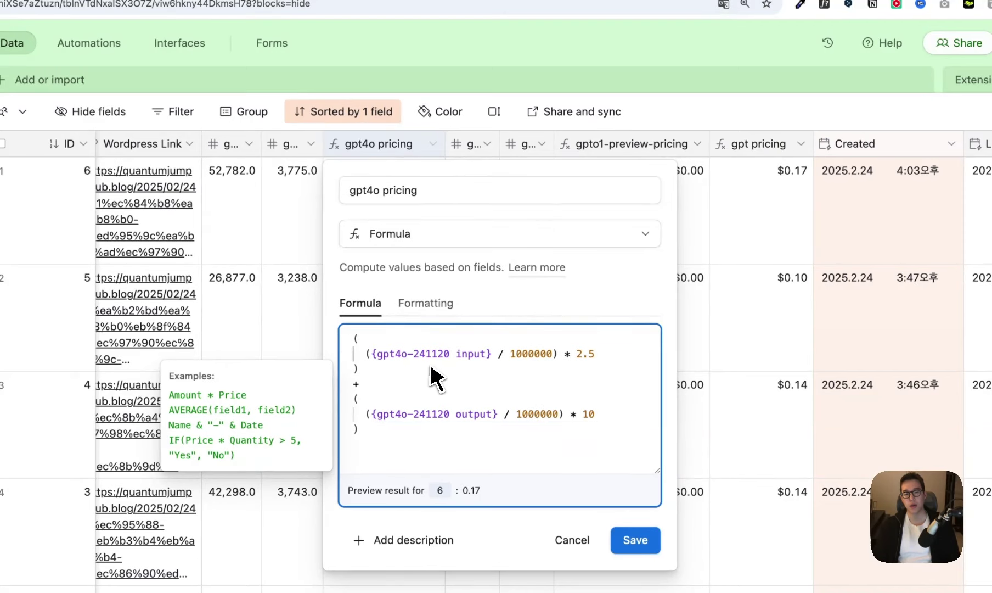
Step: Inspect the gpto1-preview input and output fields and the gpto1-preview-pricing formula, and cancel the field editor
{"action": "double_click", "coordinate": [474, 146]}
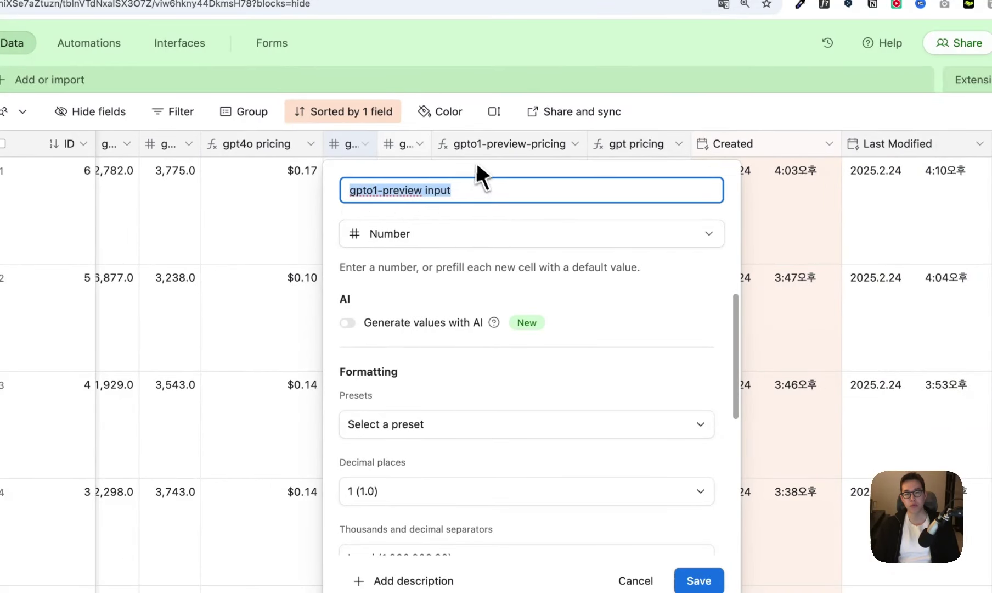
{"action": "double_click", "coordinate": [414, 147]}
{"action": "double_click", "coordinate": [481, 145]}
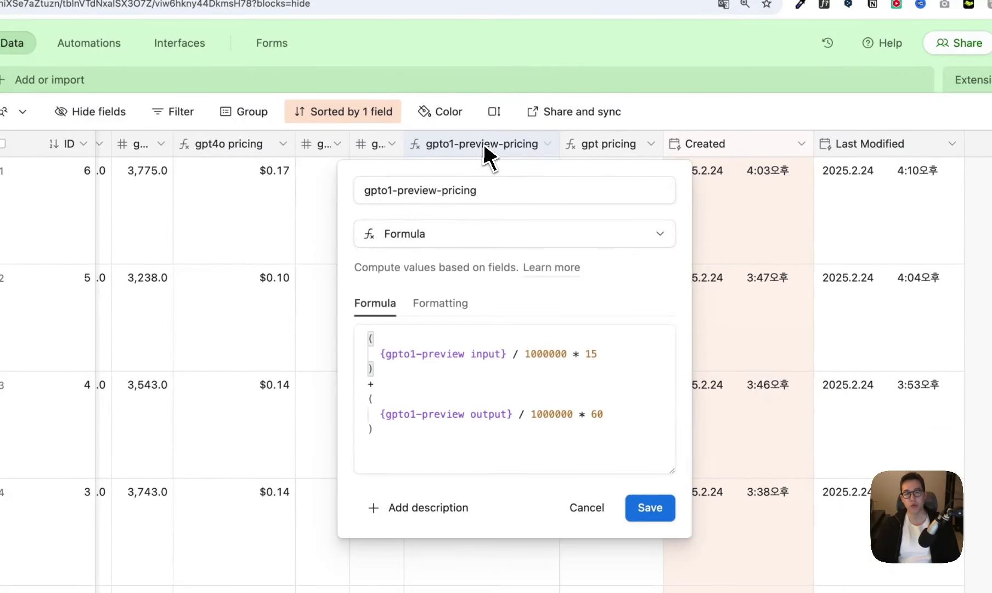
{"action": "left_click_drag", "start_coordinate": [378, 434], "coordinate": [363, 359]}
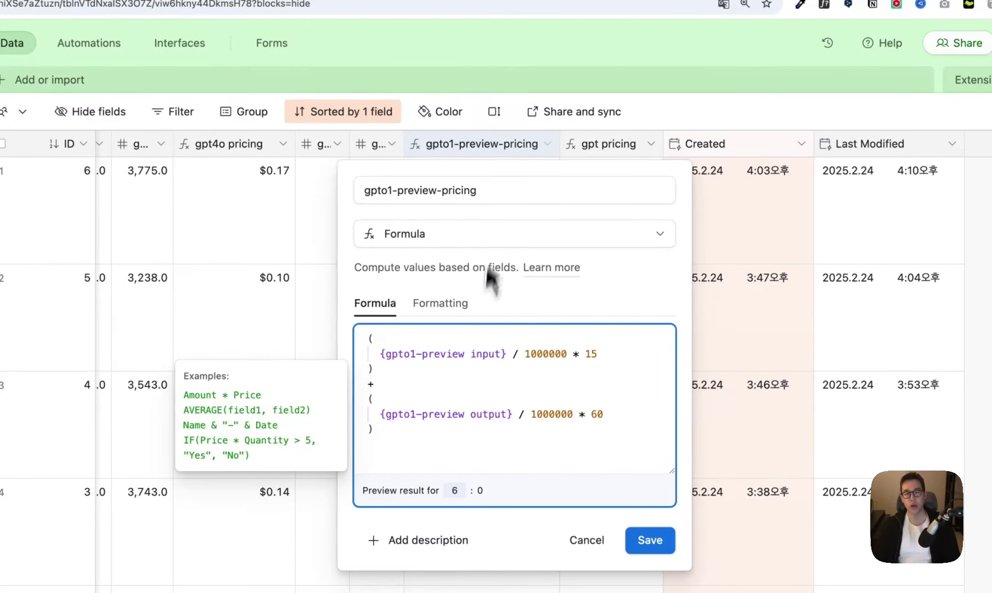
{"action": "double_click", "coordinate": [493, 147]}
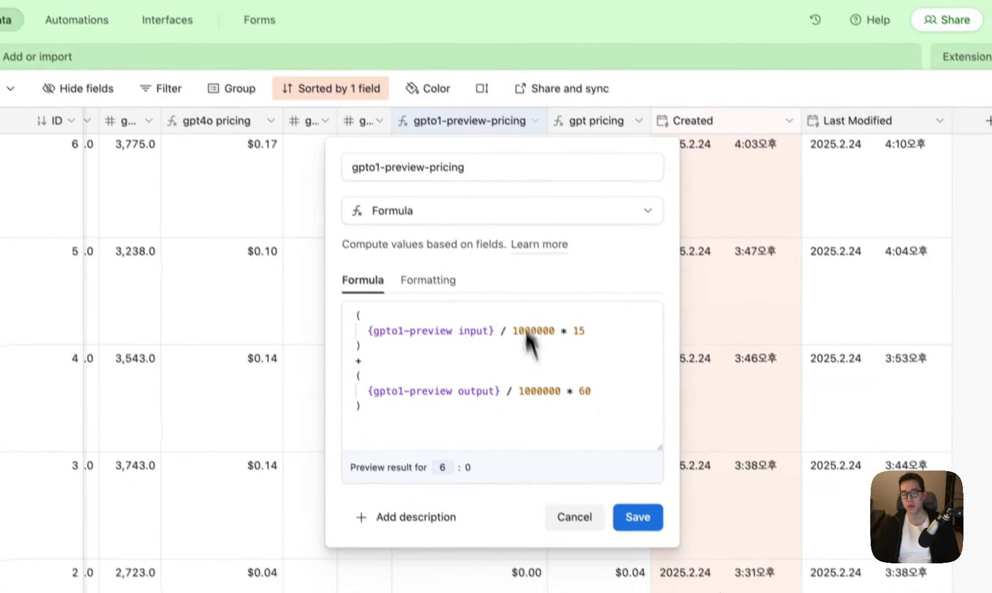
{"action": "left_click", "coordinate": [586, 540]}
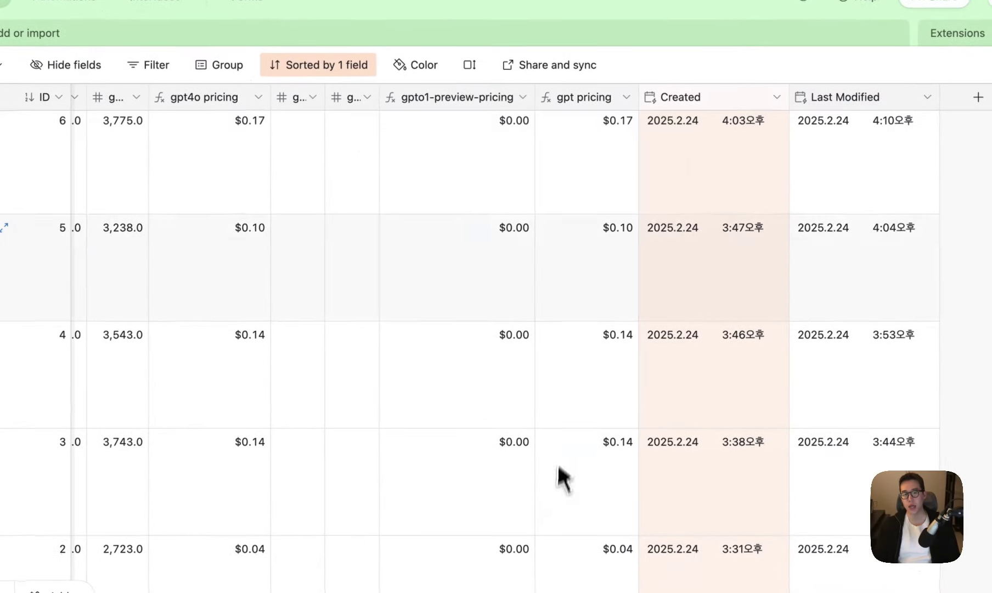
Step: Examine how the gpt pricing formula combines the two model pricing fields, and cancel the field editor
{"action": "double_click", "coordinate": [579, 105]}
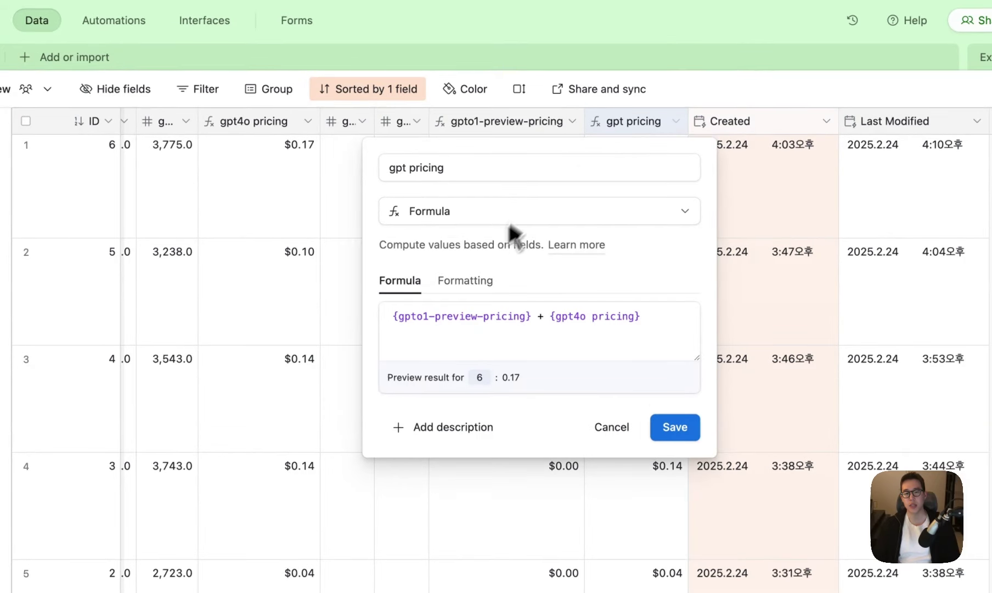
{"action": "left_click_drag", "start_coordinate": [531, 317], "coordinate": [483, 319]}
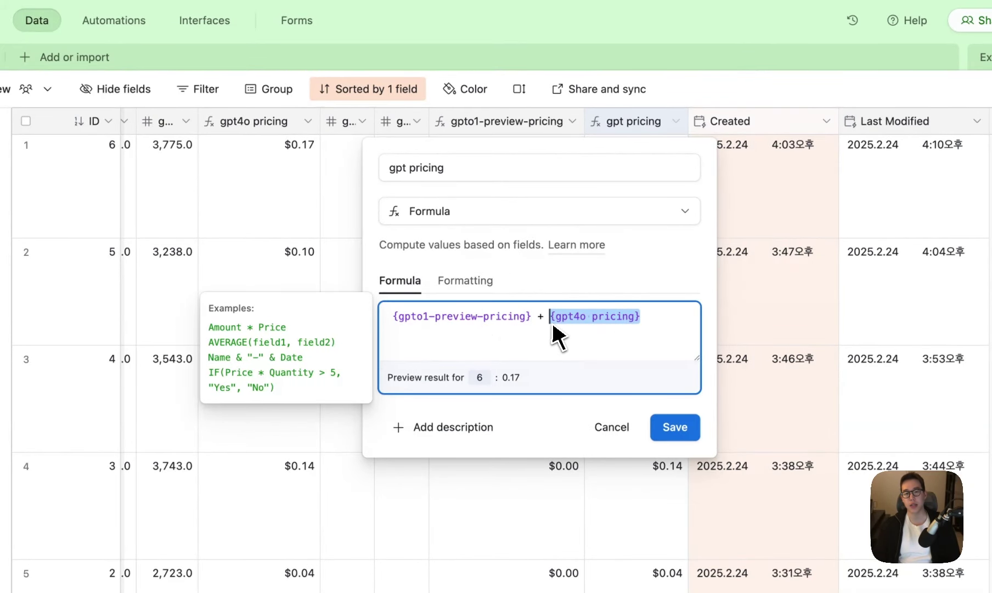
{"action": "left_click_drag", "start_coordinate": [531, 318], "coordinate": [395, 320]}
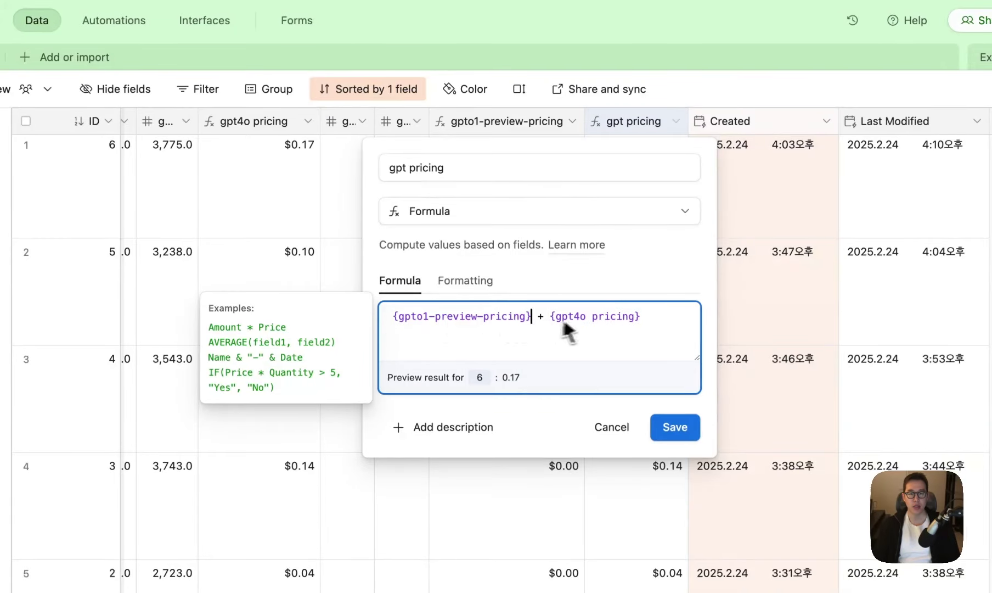
{"action": "left_click", "coordinate": [612, 427]}
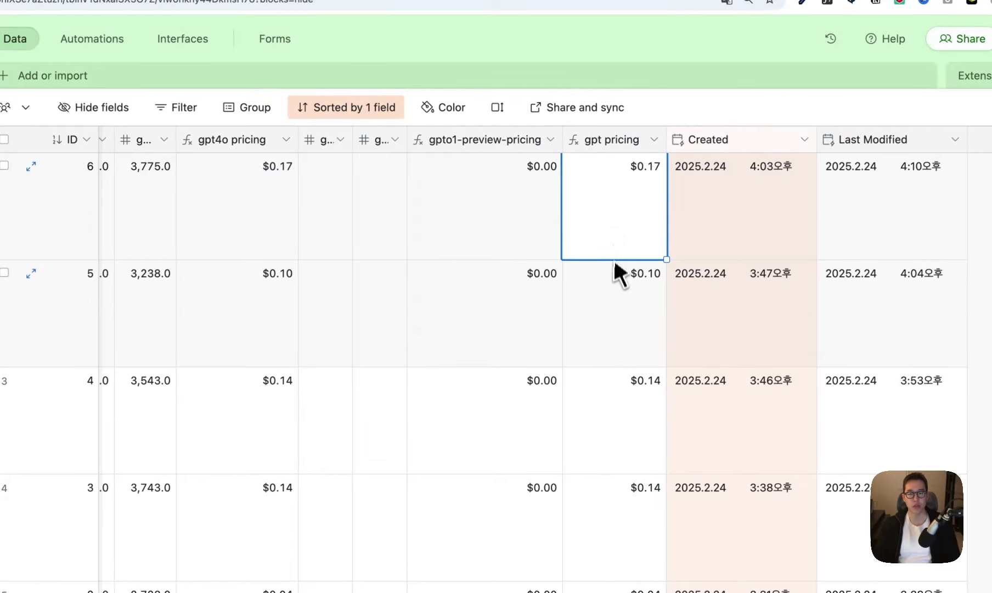
Step: Look over the gpt pricing values of all records and return to the grid's first columns
{"action": "scroll", "coordinate": [618, 295], "scroll_direction": "down", "scroll_amount": 3}
{"action": "scroll", "coordinate": [623, 437], "scroll_direction": "up", "scroll_amount": 3}
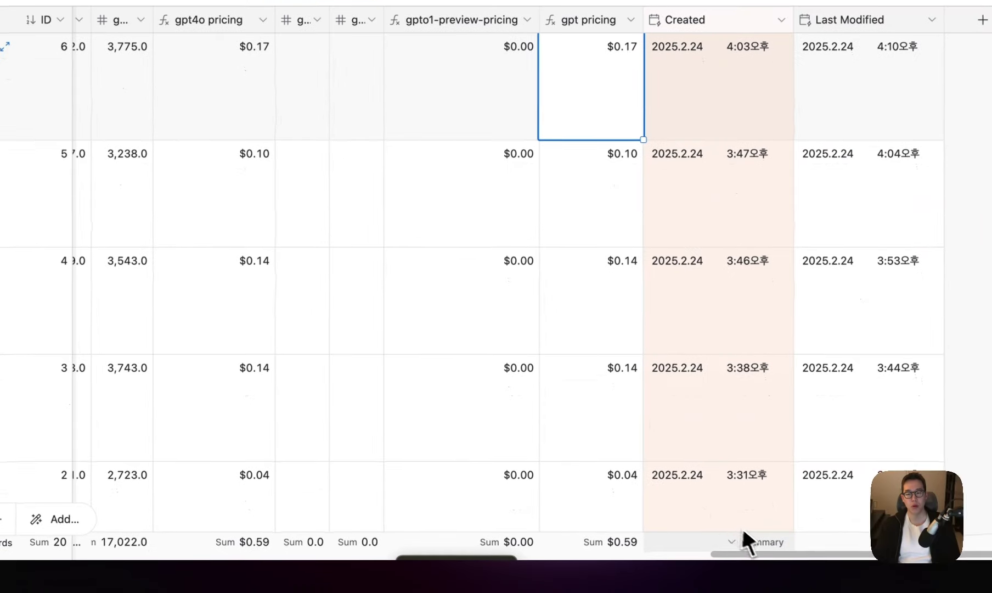
{"action": "left_click_drag", "start_coordinate": [767, 546], "coordinate": [746, 548]}
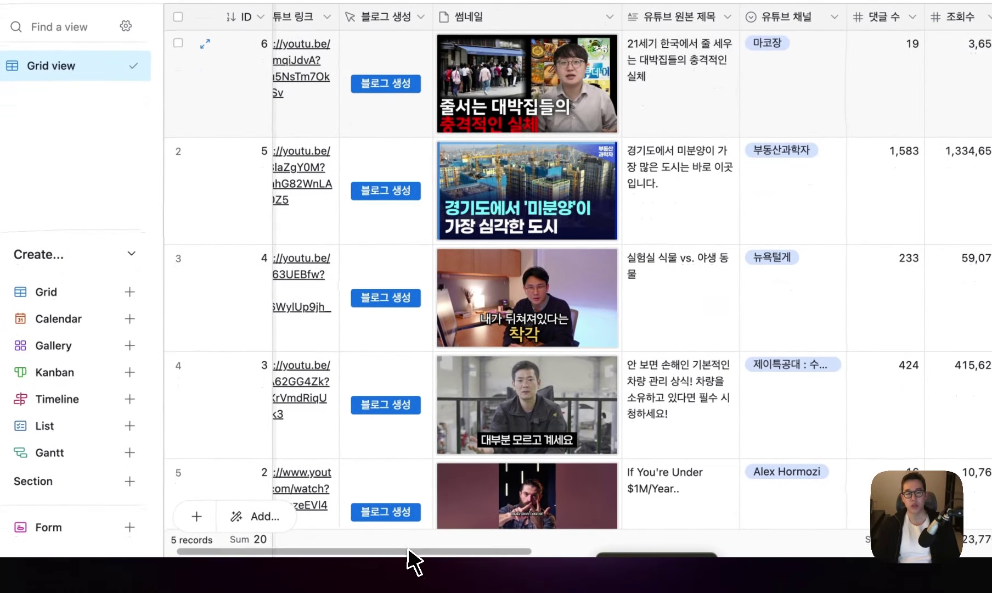
{"action": "left_click_drag", "start_coordinate": [411, 573], "coordinate": [371, 573]}
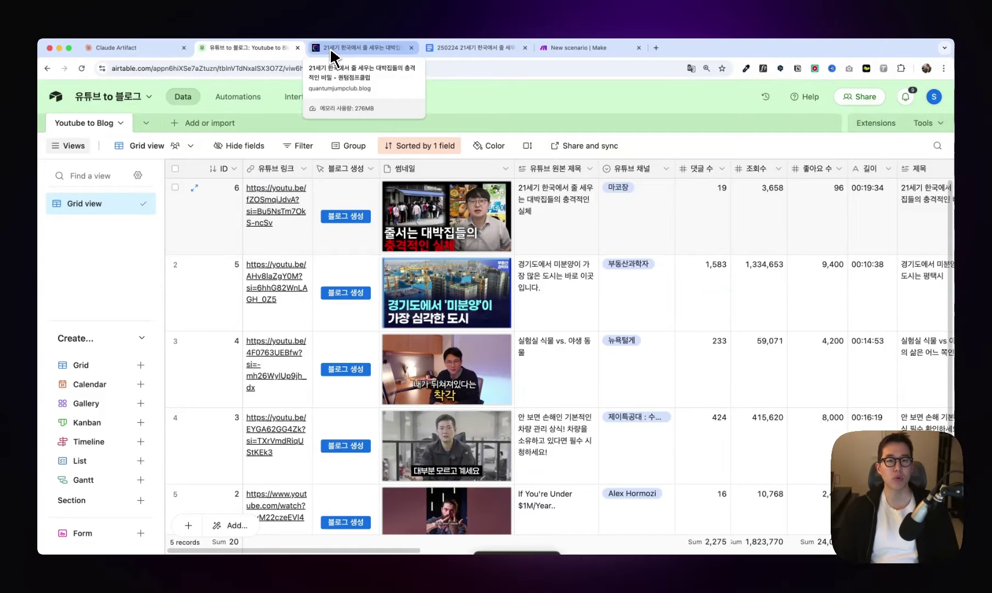
Step: Switch to Make and add an Airtable Search Records module using the 유튜브 to 블로그 base and the Youtube to Blog table
{"action": "left_click", "coordinate": [576, 47]}
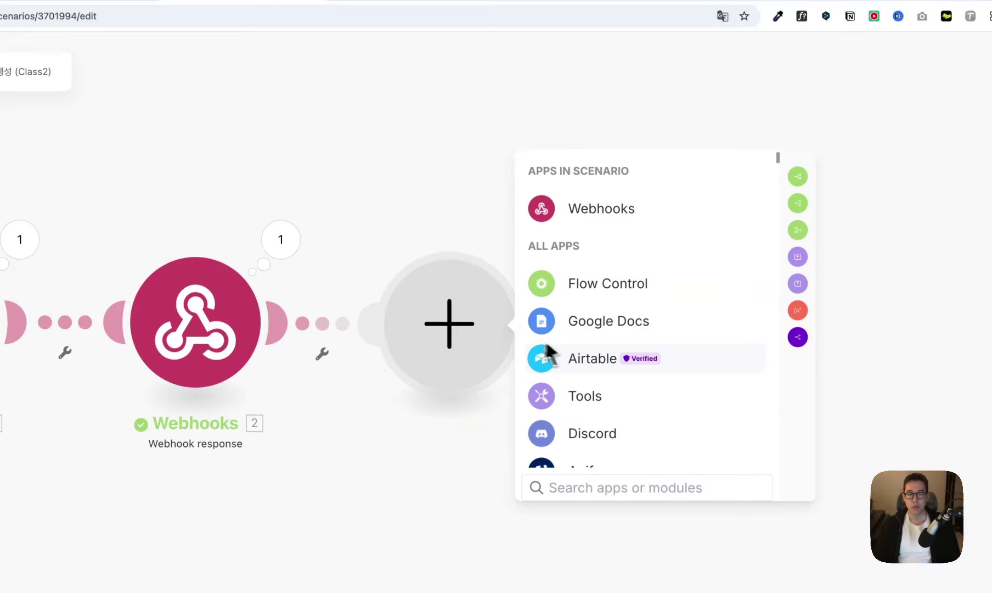
{"action": "left_click", "coordinate": [549, 356]}
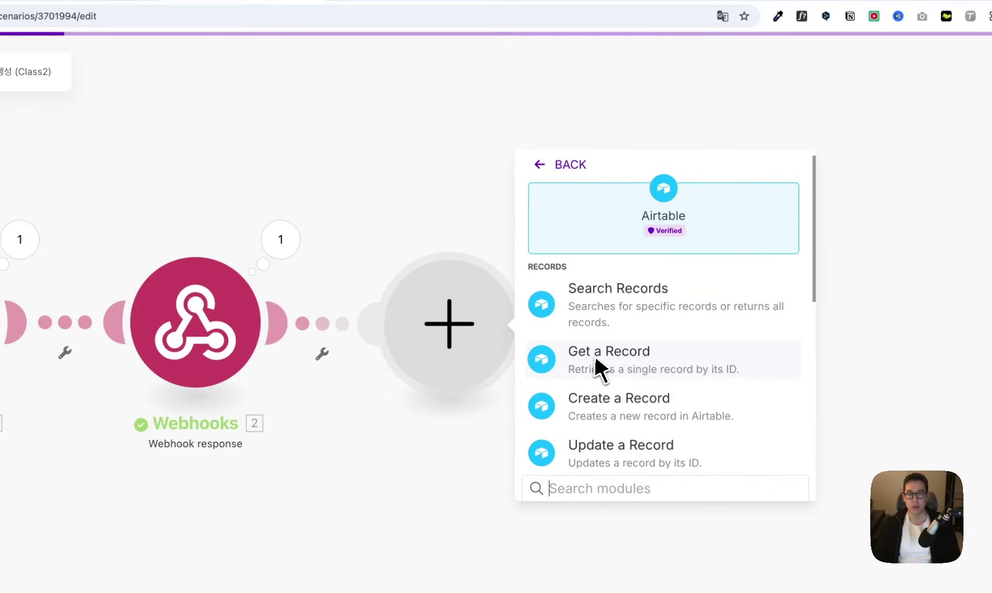
{"action": "left_click", "coordinate": [614, 324]}
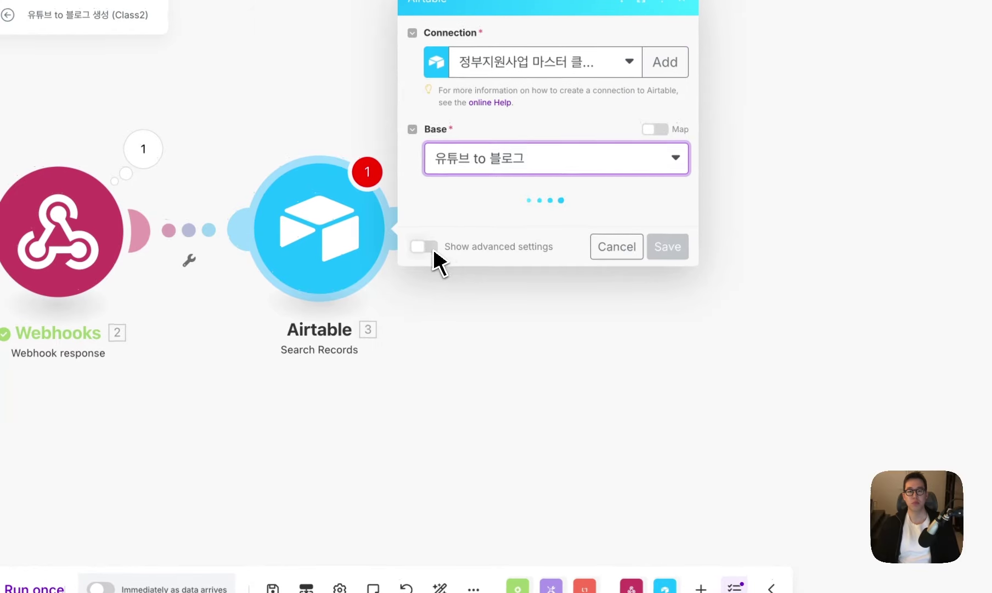
{"action": "left_click", "coordinate": [514, 228]}
{"action": "left_click", "coordinate": [511, 248]}
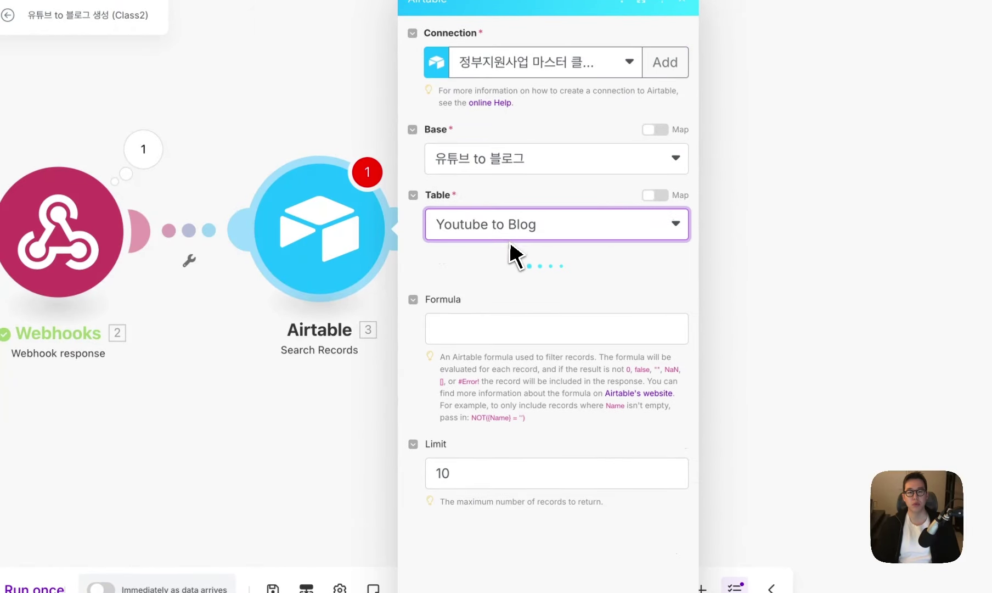
Step: Include all output fields and set the search formula to record_id() = '1. record_id', mapping record_id from the custom webhook
{"action": "scroll", "coordinate": [485, 359], "scroll_direction": "down", "scroll_amount": 1}
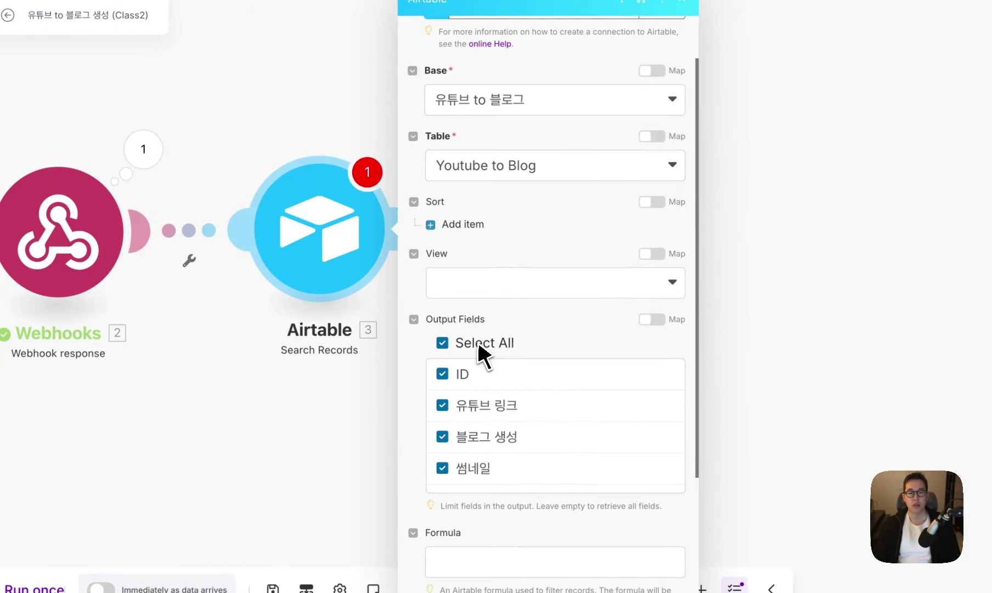
{"action": "scroll", "coordinate": [478, 351], "scroll_direction": "down", "scroll_amount": 3}
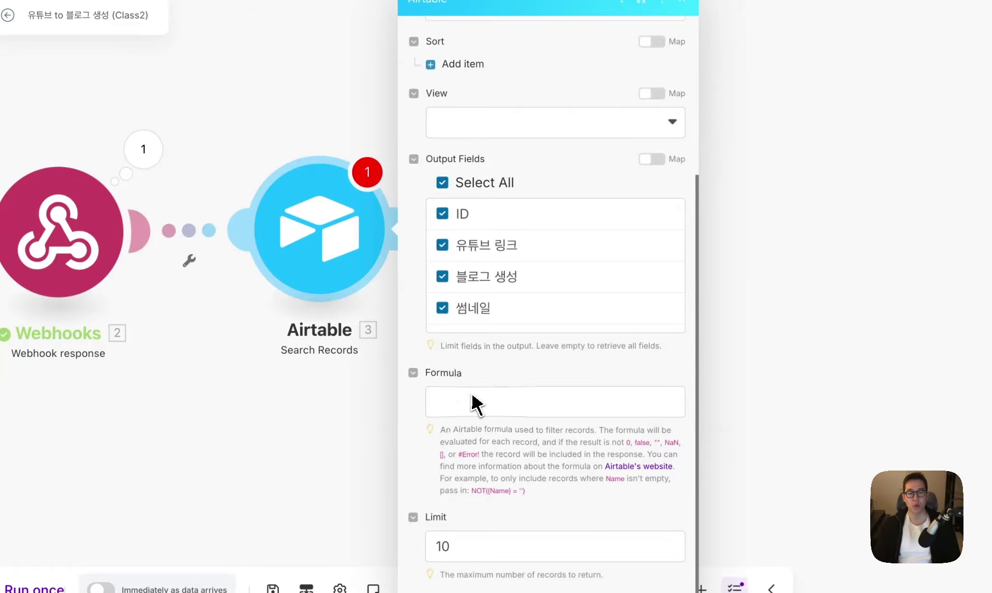
{"action": "left_click", "coordinate": [472, 398]}
{"action": "type", "text": "record"}
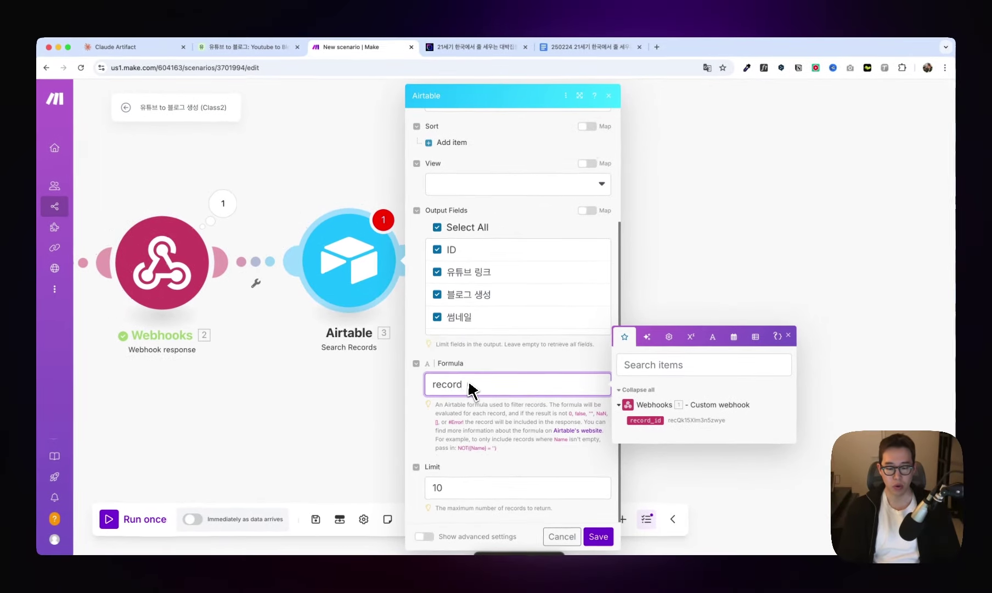
{"action": "type", "text": "_"}
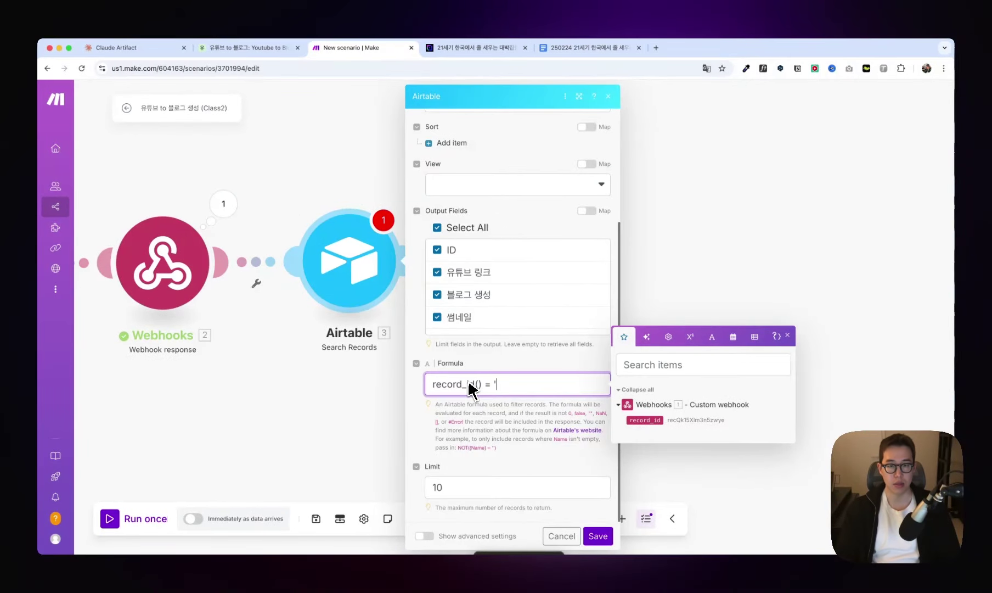
{"action": "type", "text": "id() = '"}
{"action": "left_click", "coordinate": [645, 420]}
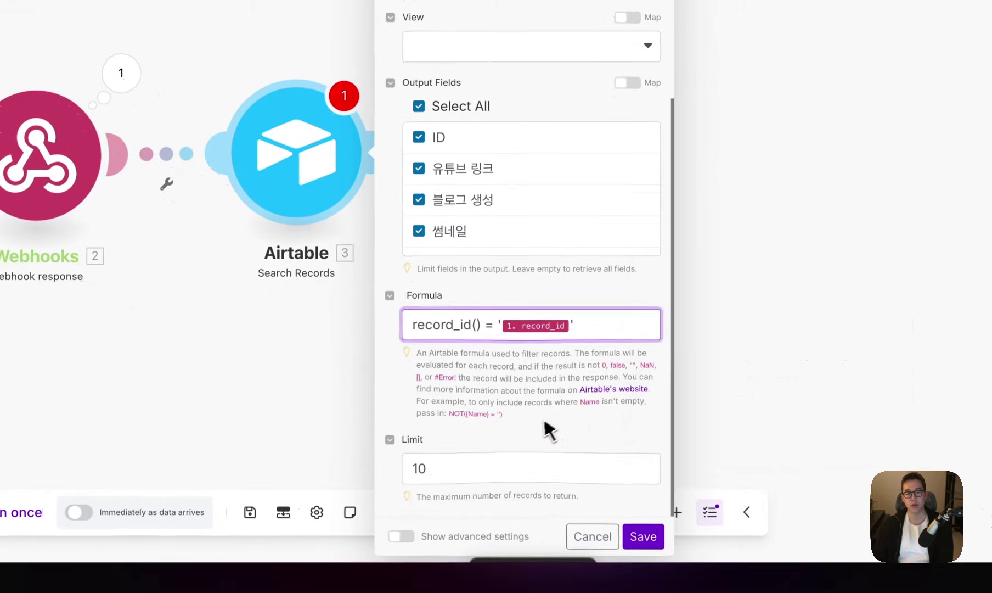
Step: Set the record search limit to 1 and save the Airtable module
{"action": "left_click", "coordinate": [499, 469]}
{"action": "key", "text": "BackSpace"}
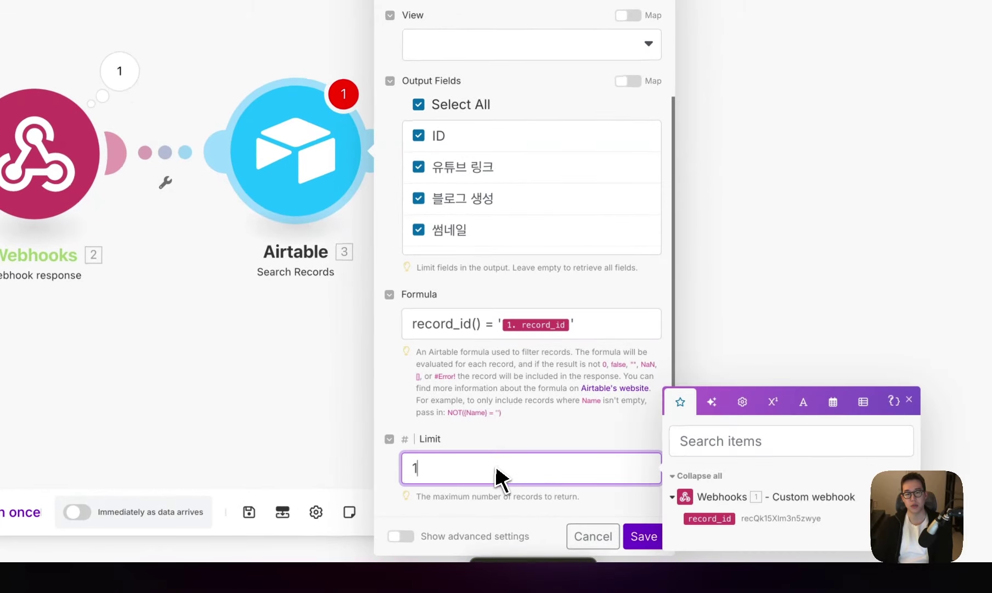
{"action": "left_click", "coordinate": [643, 537]}
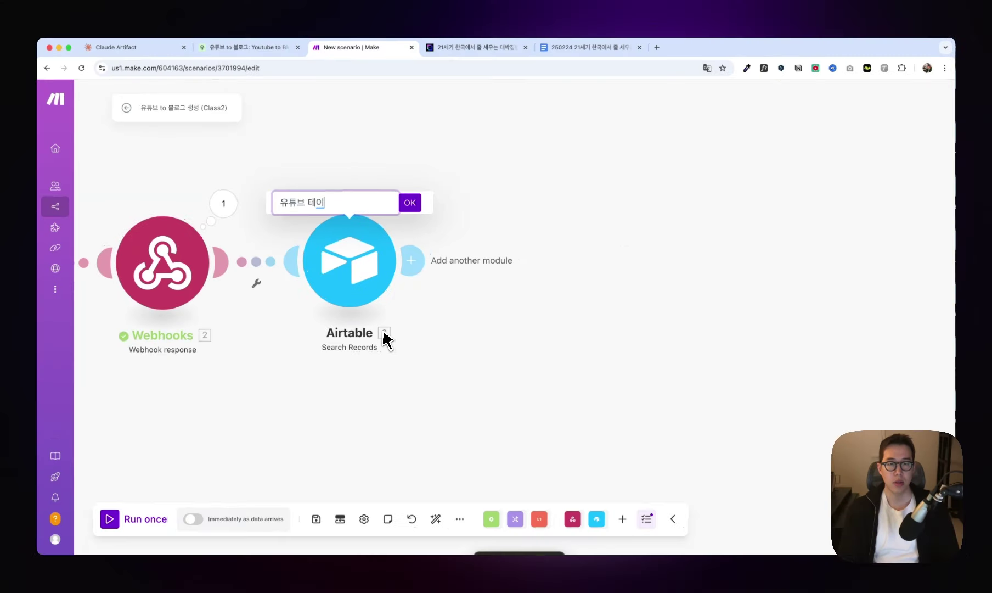
Step: Rename the Airtable module to 유튜브 테이블 확인 and auto-align the scenario
{"action": "type", "text": "화"}
{"action": "key", "text": "Return"}
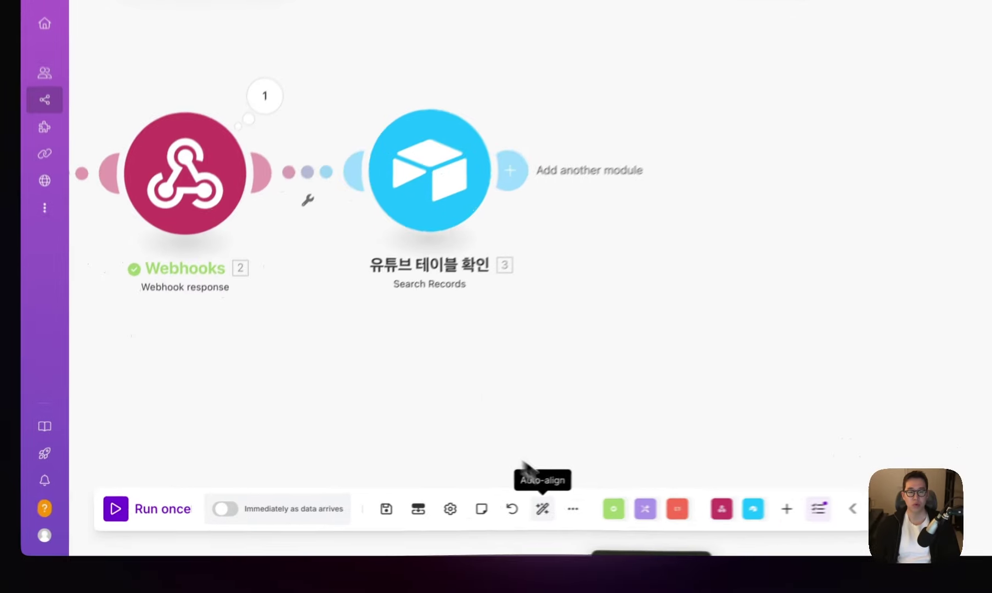
{"action": "left_click", "coordinate": [435, 519]}
Step: Run the scenario once and trigger it with the 블로그 생성 button of the record with ID 6 in Airtable
{"action": "left_click", "coordinate": [157, 520]}
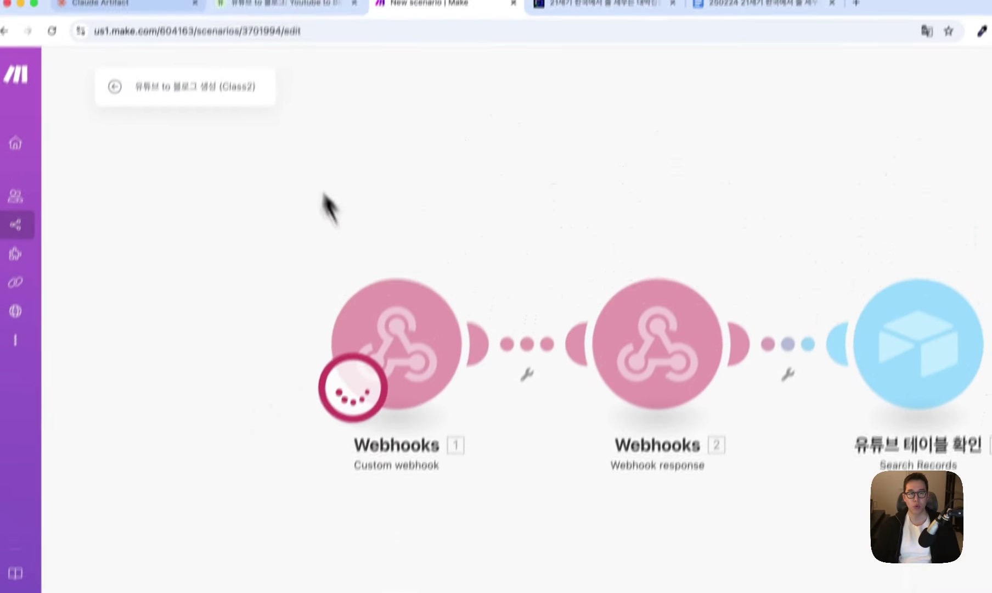
{"action": "left_click", "coordinate": [274, 46]}
{"action": "left_click", "coordinate": [415, 283]}
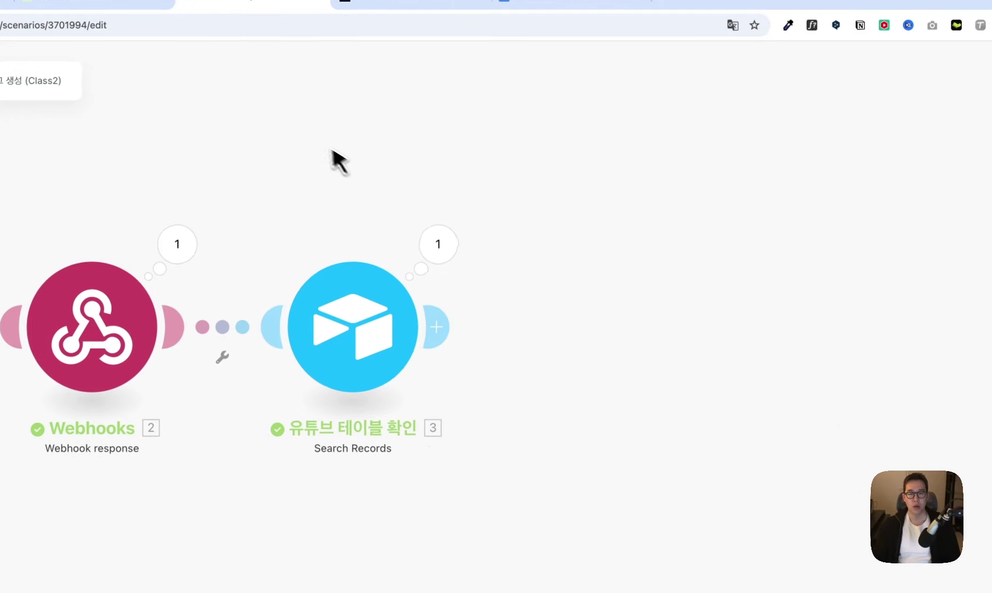
Step: Examine the output bundle of the 유튜브 테이블 확인 module and compare it with the record with ID 6 in Airtable
{"action": "left_click", "coordinate": [436, 241]}
{"action": "scroll", "coordinate": [543, 357], "scroll_direction": "down", "scroll_amount": 3}
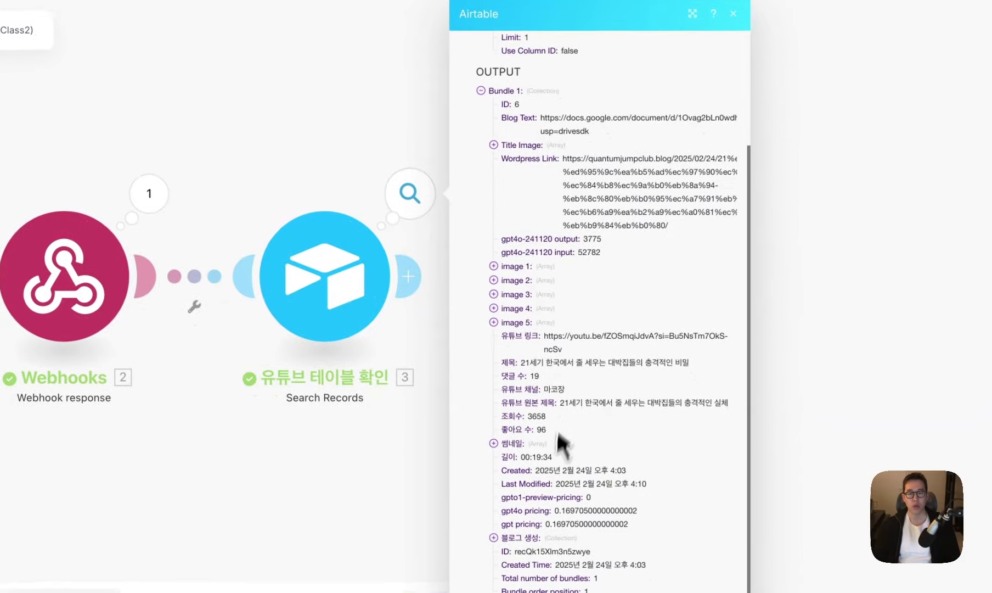
{"action": "left_click", "coordinate": [513, 188]}
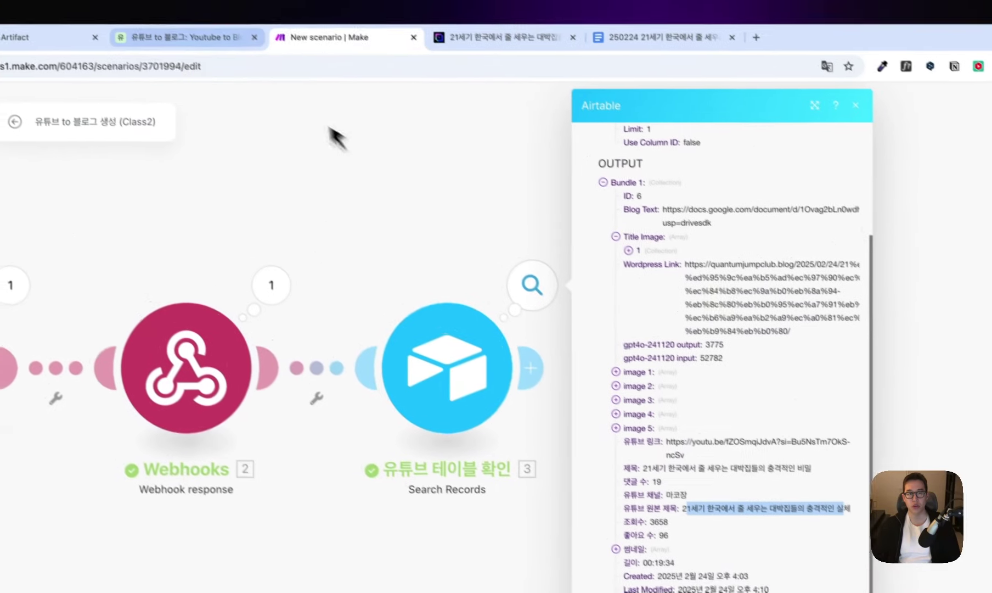
{"action": "left_click", "coordinate": [258, 49]}
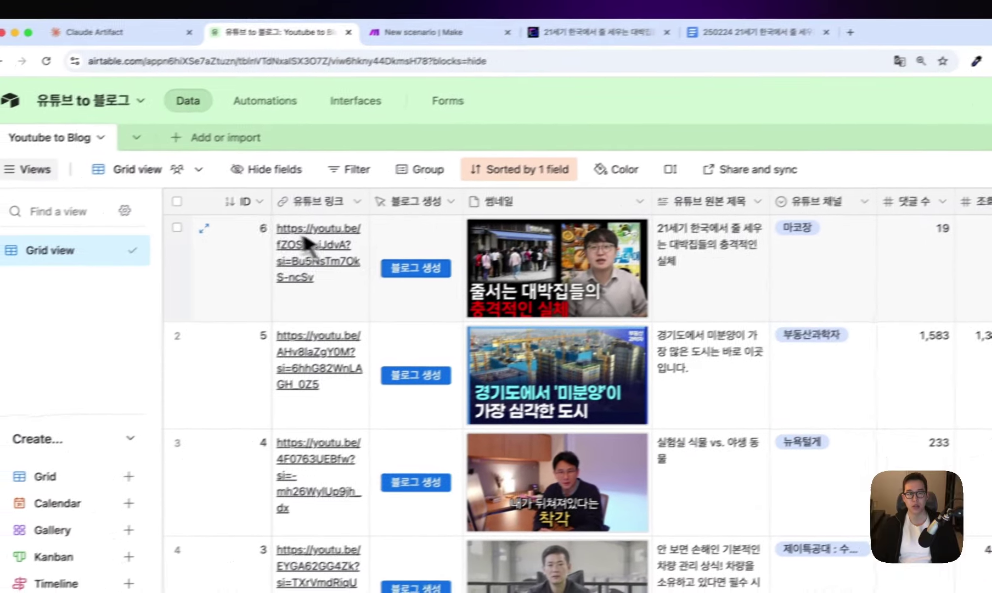
{"action": "left_click", "coordinate": [100, 246]}
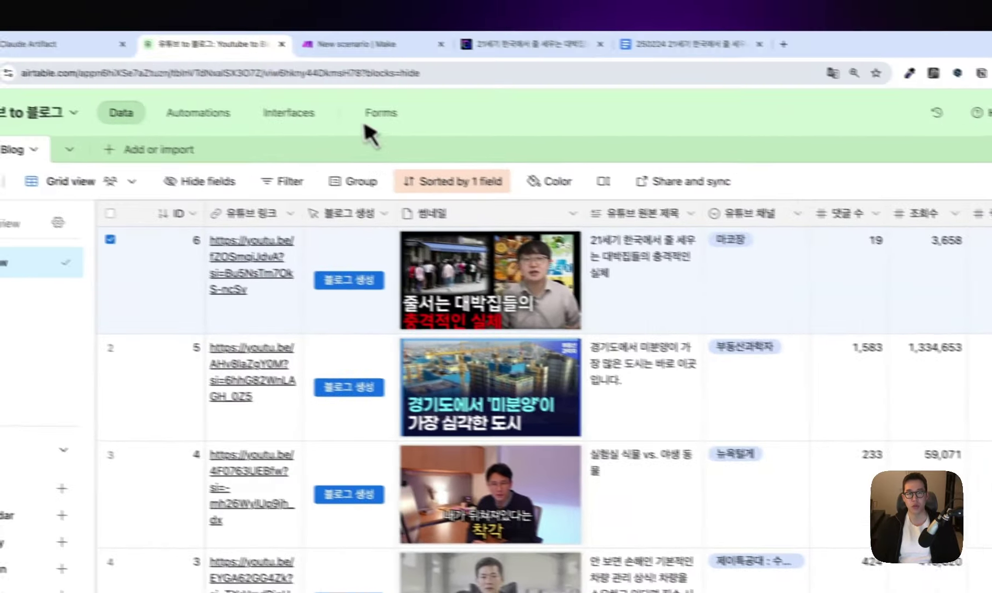
Step: Return to the Make scenario and add an Apify Run an Actor module after 유튜브 테이블 확인
{"action": "left_click", "coordinate": [236, 12]}
{"action": "left_click", "coordinate": [491, 297]}
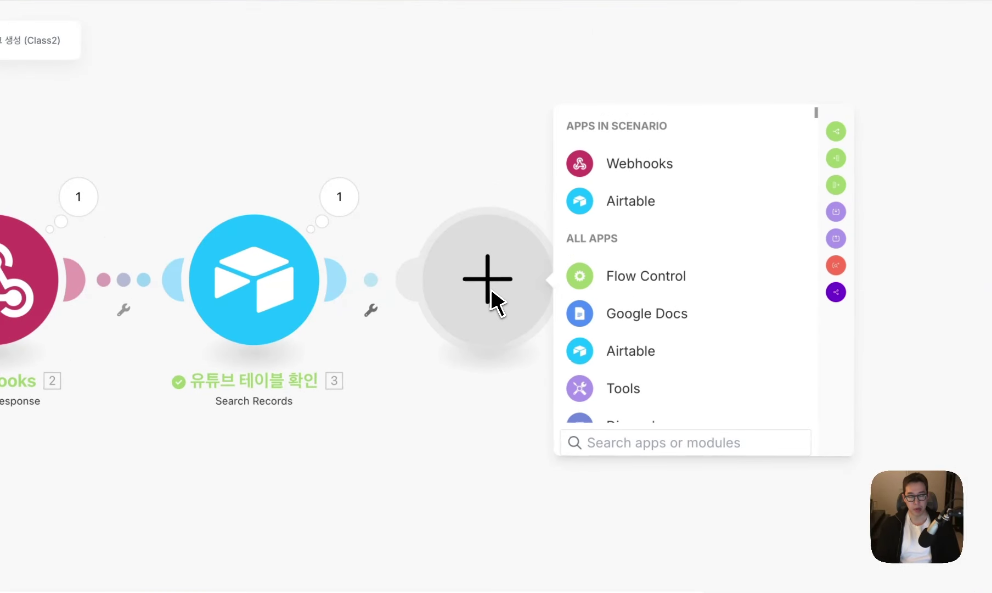
{"action": "type", "text": "apify"}
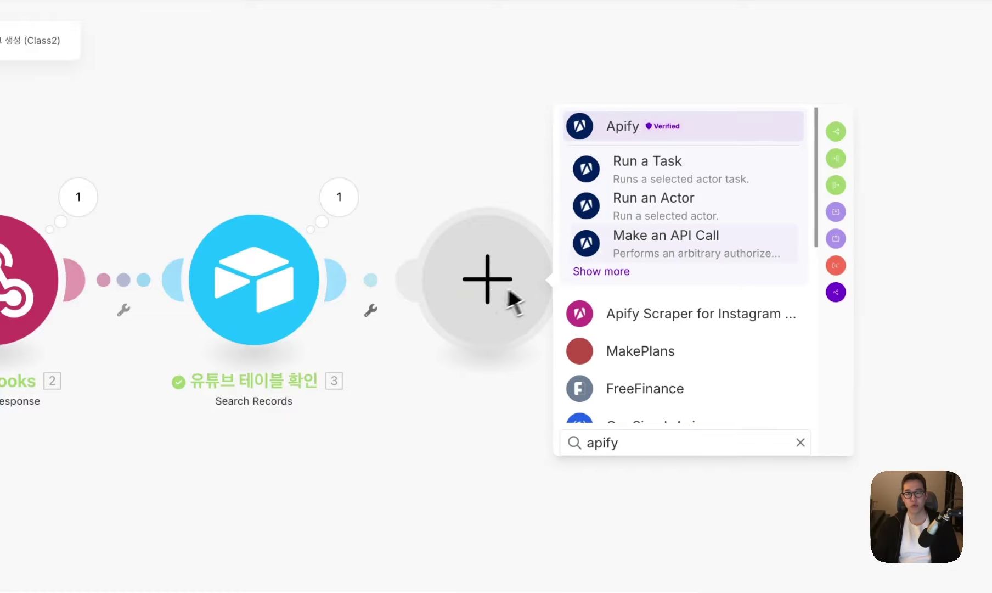
{"action": "left_click", "coordinate": [600, 272]}
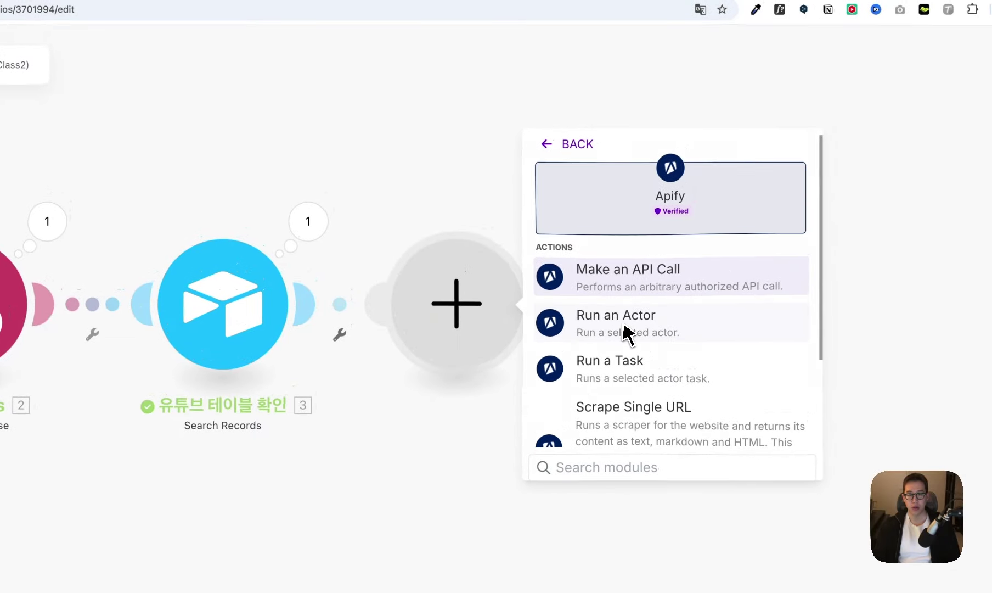
{"action": "left_click", "coordinate": [658, 307]}
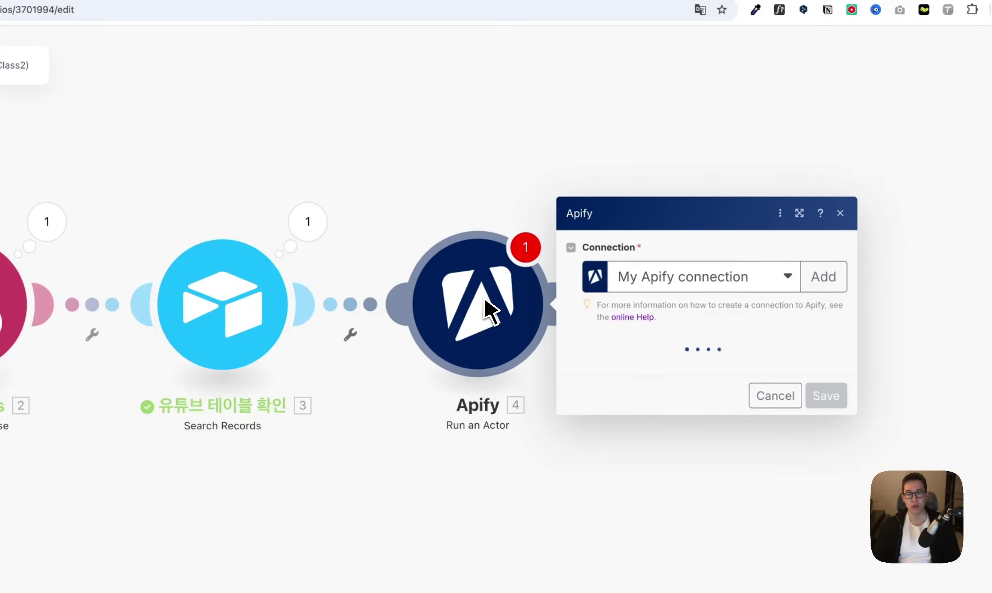
Step: Switch to the Apify website, look over its homepage and log in to the Apify console
{"action": "left_click", "coordinate": [670, 122]}
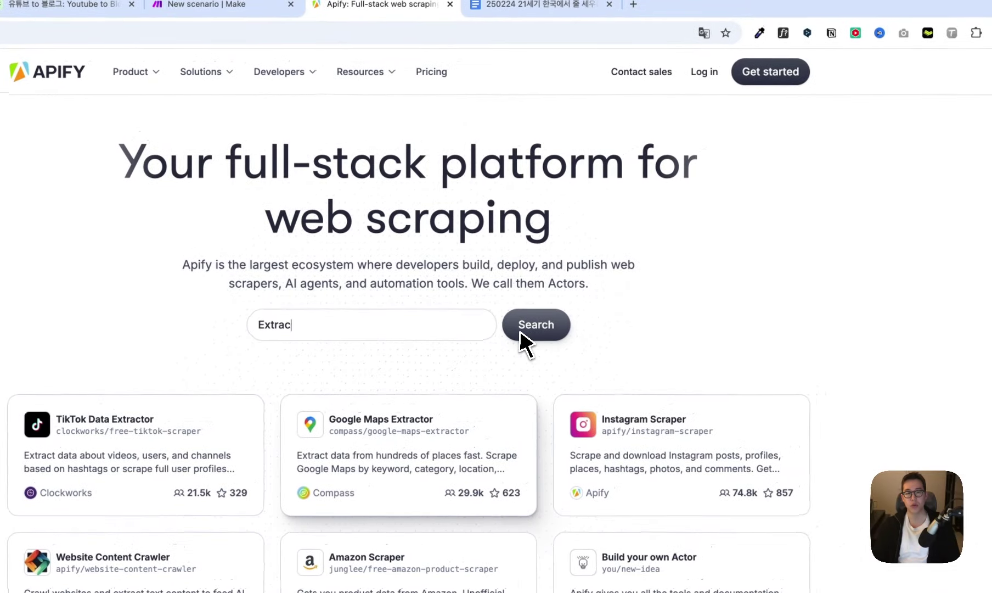
{"action": "scroll", "coordinate": [523, 337], "scroll_direction": "down", "scroll_amount": 5}
{"action": "scroll", "coordinate": [517, 329], "scroll_direction": "up", "scroll_amount": 5}
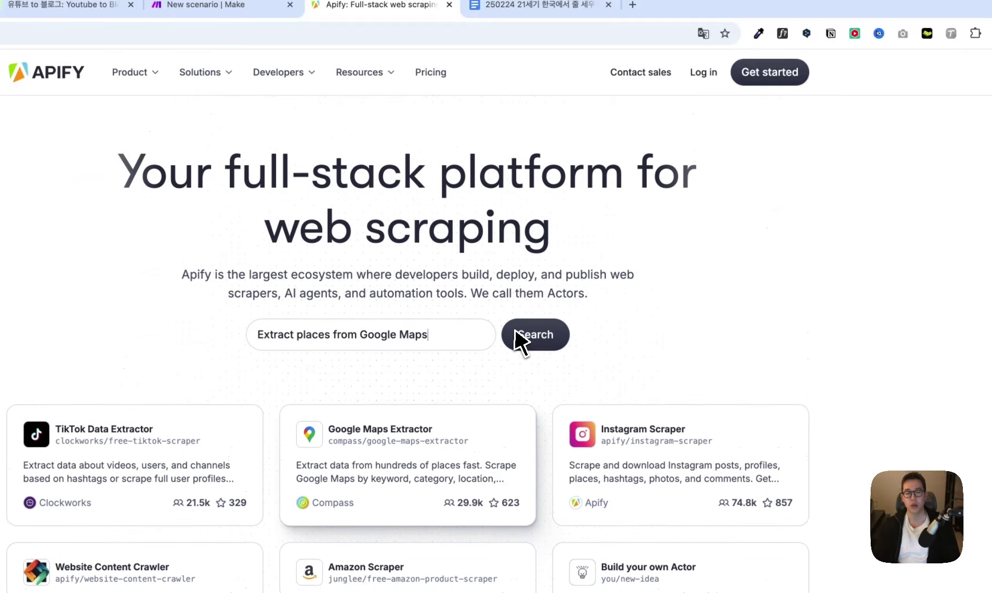
{"action": "left_click", "coordinate": [706, 79]}
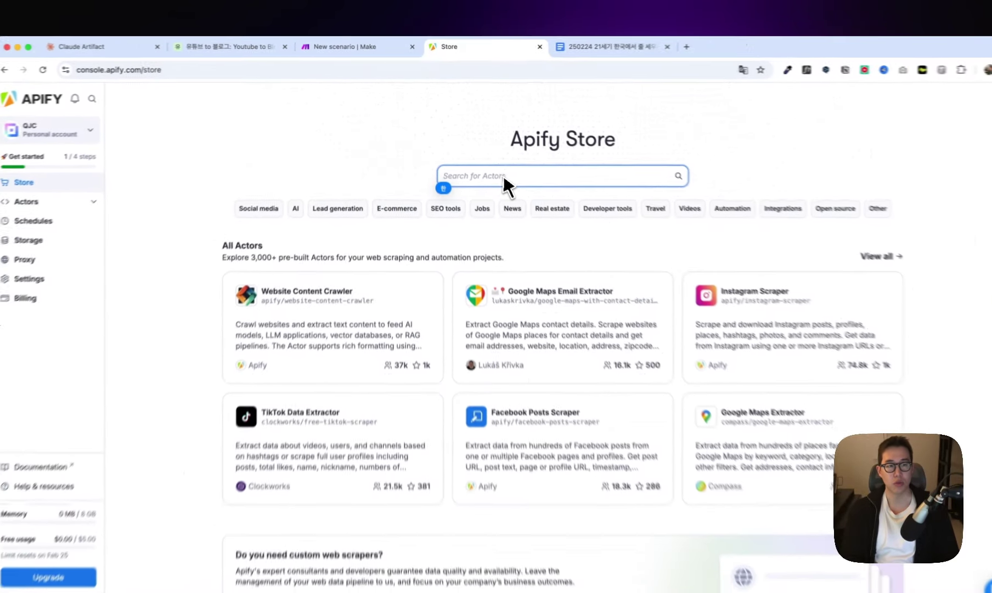
Step: Search the Apify Store for youtube and open the YouTube Scraper actor
{"action": "left_click", "coordinate": [494, 165]}
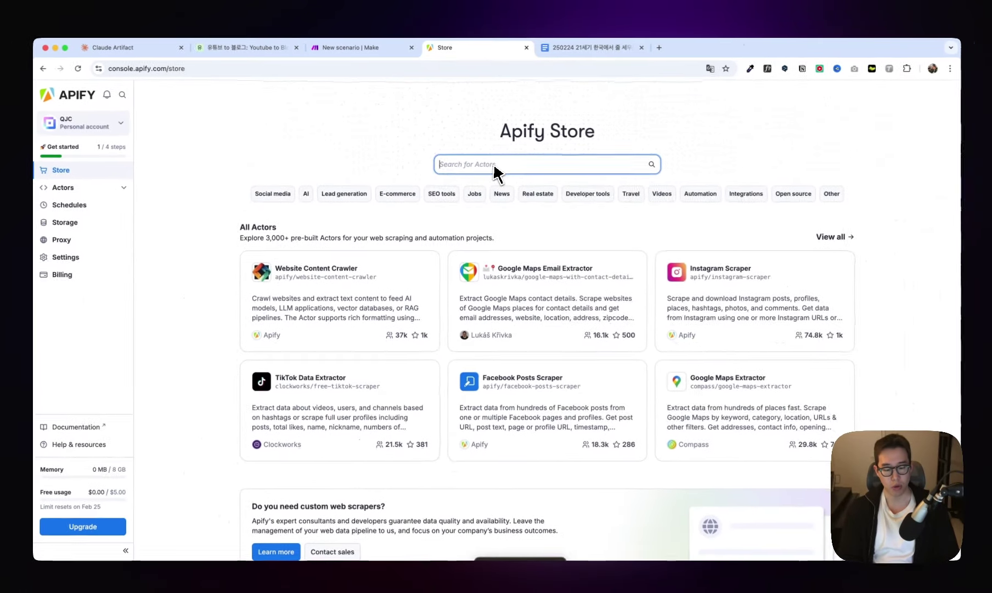
{"action": "type", "text": "youtube"}
{"action": "key", "text": "Return"}
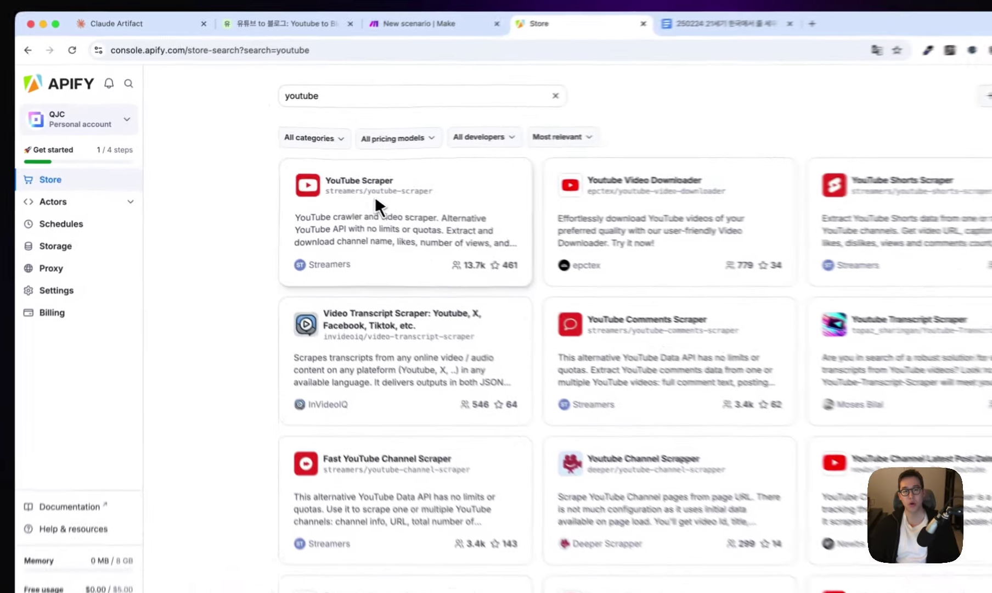
{"action": "left_click", "coordinate": [321, 190]}
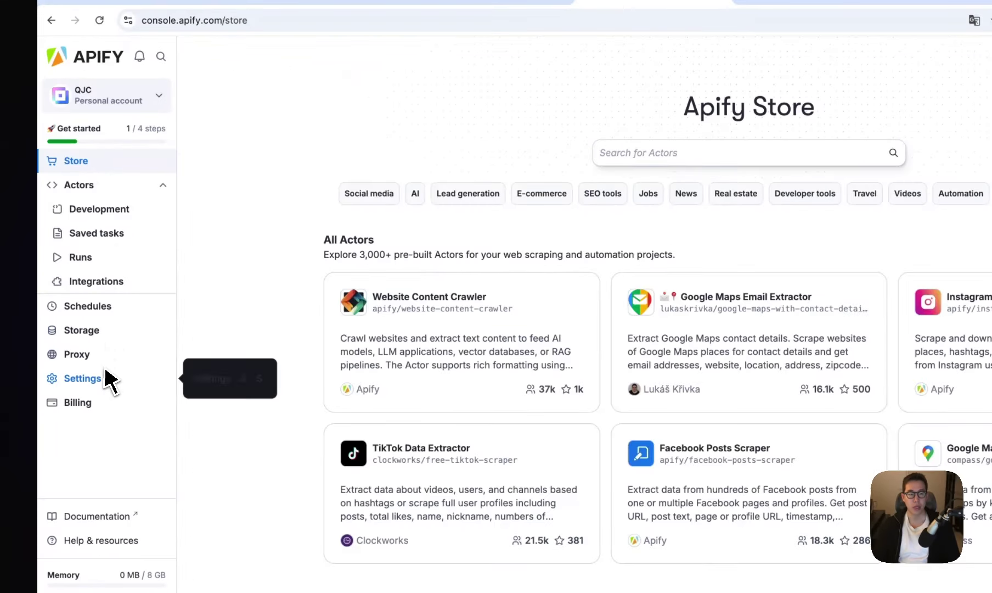
Step: Locate the personal API token in Apify's API & Integrations settings and the matching API token field in Make's new Apify connection
{"action": "left_click", "coordinate": [105, 381]}
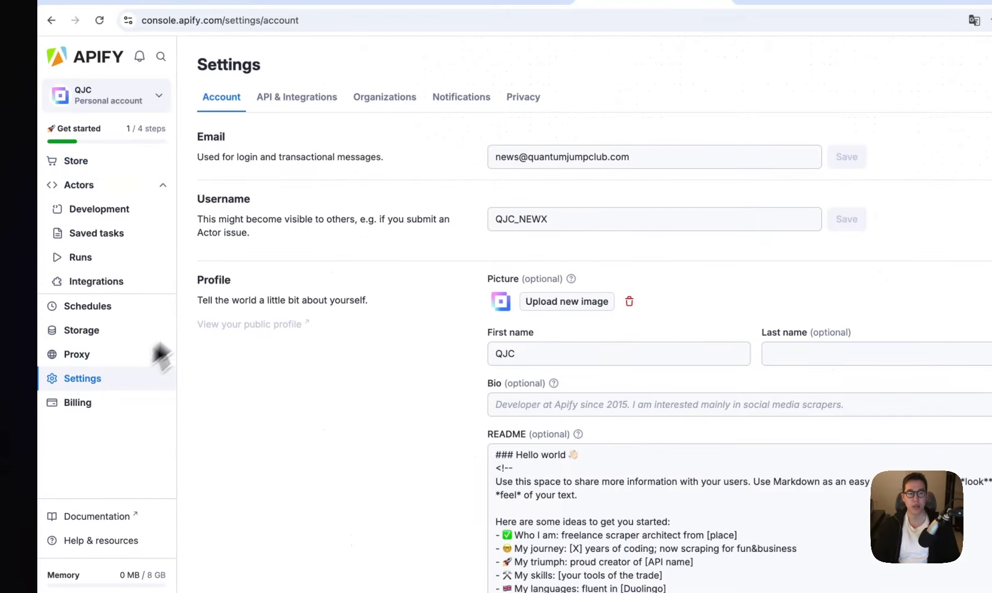
{"action": "left_click", "coordinate": [299, 99]}
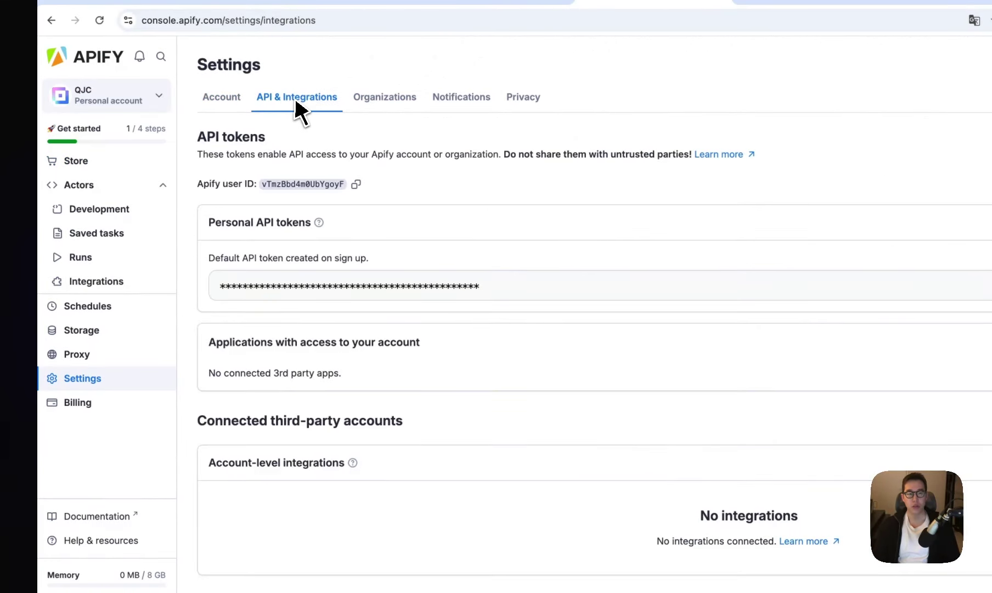
{"action": "left_click_drag", "start_coordinate": [214, 223], "coordinate": [273, 224]}
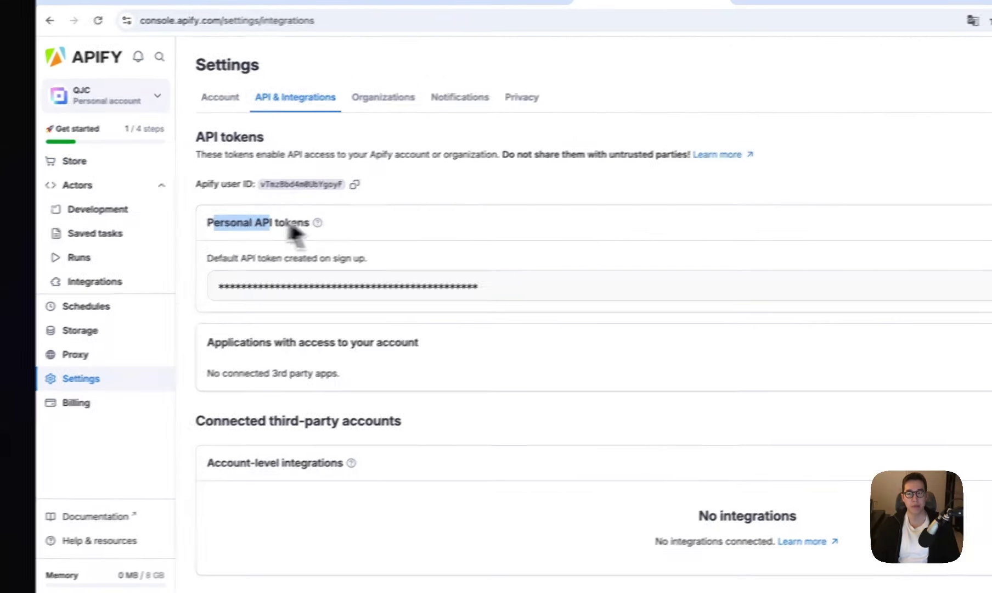
{"action": "left_click", "coordinate": [242, 48]}
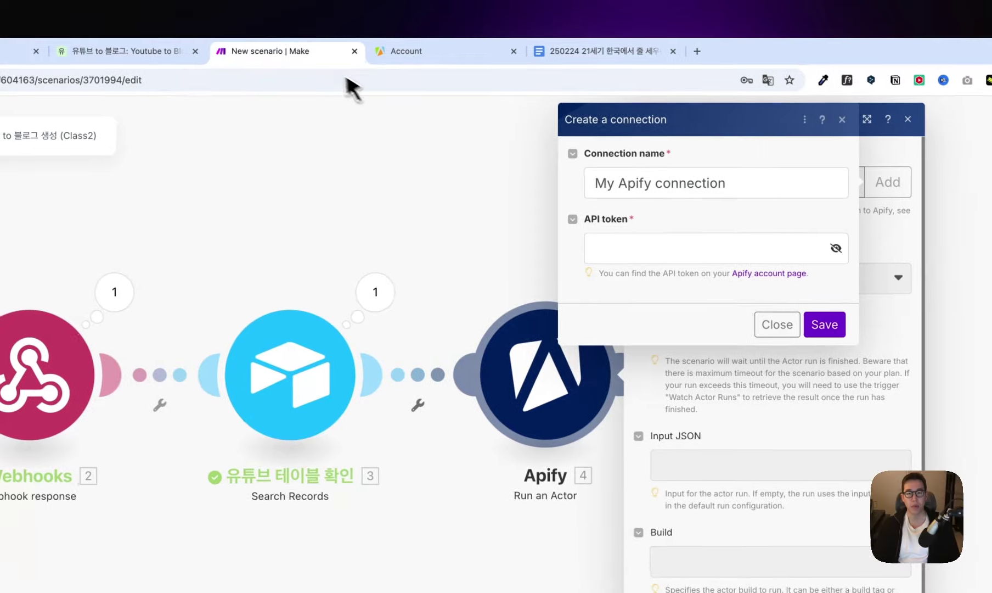
{"action": "left_click", "coordinate": [669, 250]}
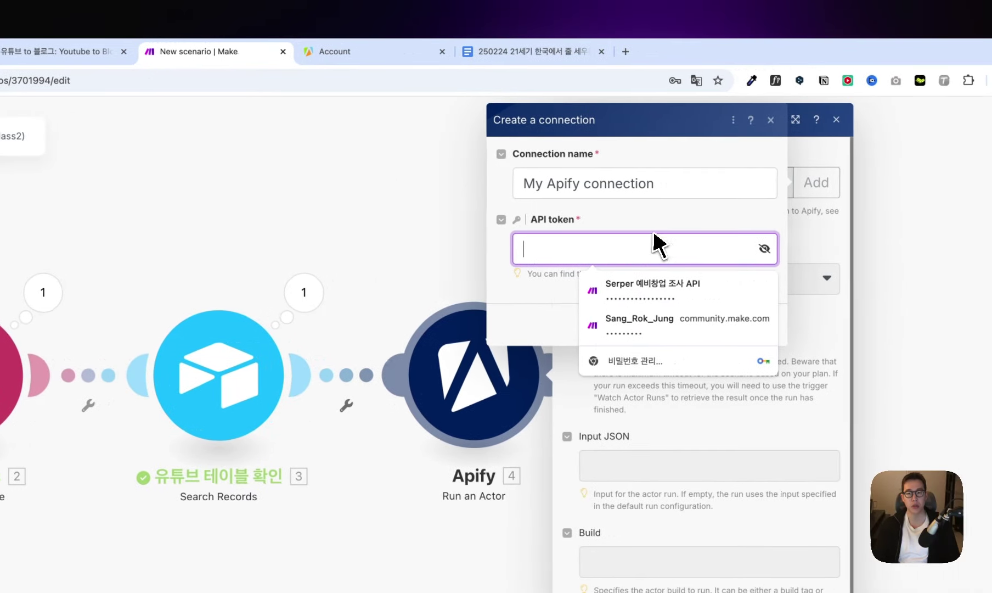
{"action": "key", "text": "Escape"}
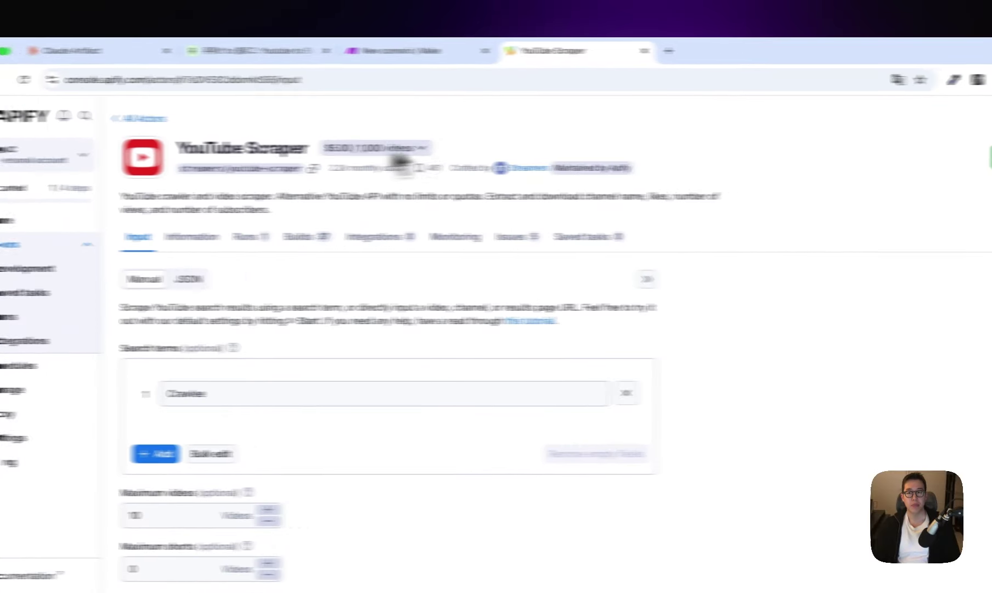
Step: Start a run of the YouTube Scraper actor in Apify and check its entry among the recent actors
{"action": "left_click", "coordinate": [802, 160]}
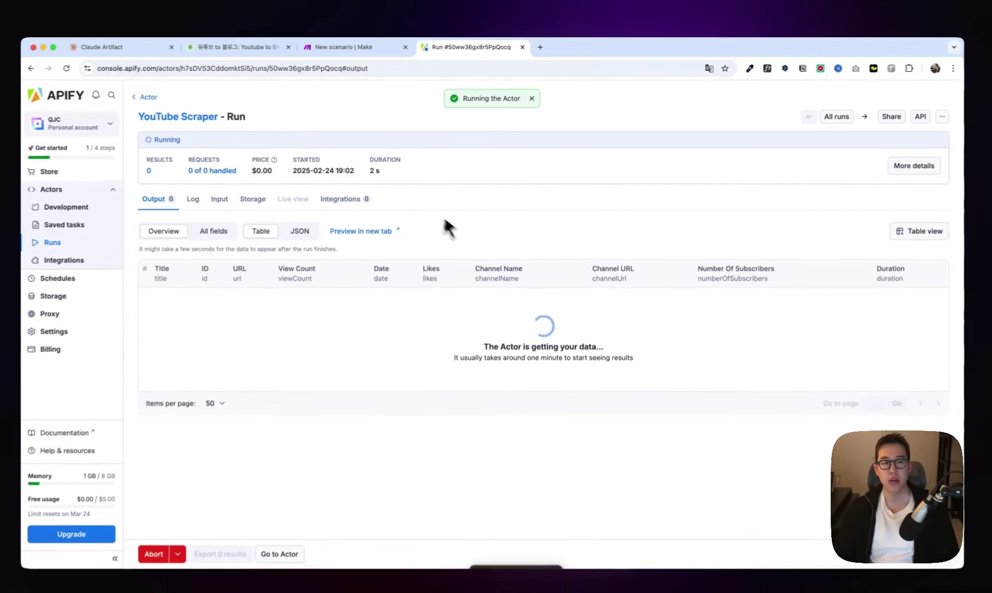
{"action": "left_click", "coordinate": [66, 186]}
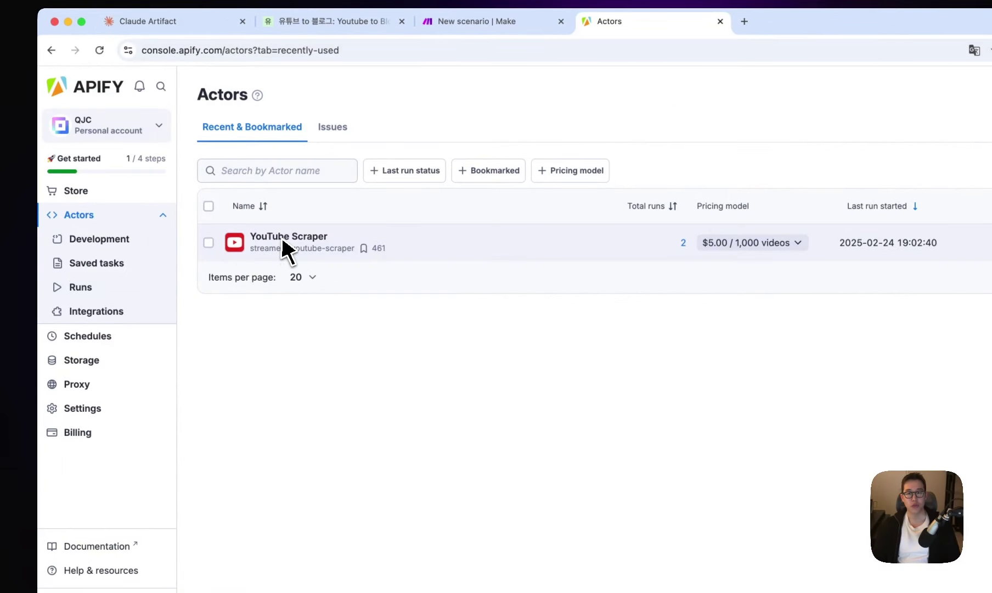
{"action": "left_click", "coordinate": [209, 242]}
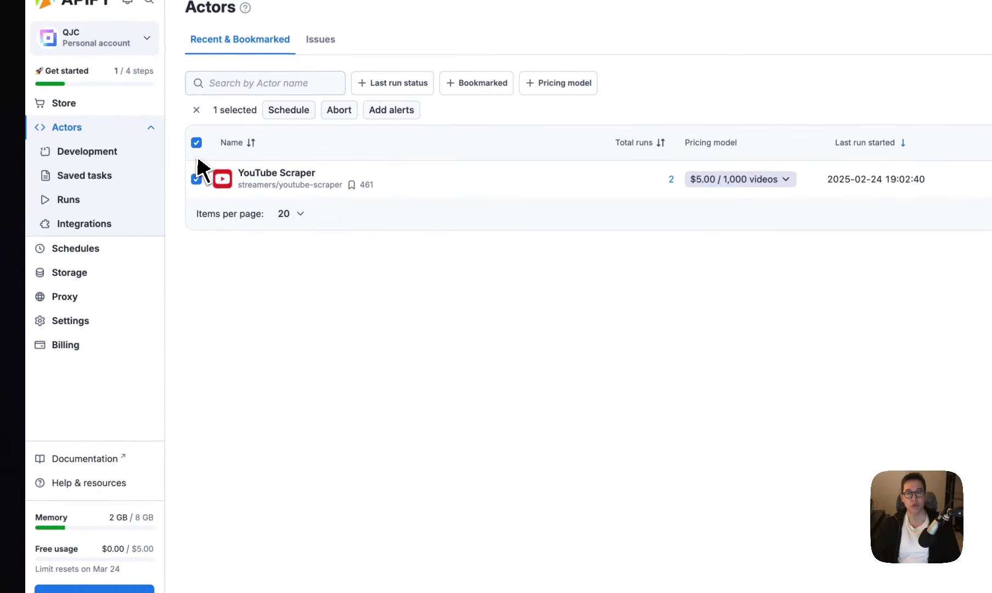
{"action": "left_click", "coordinate": [196, 166]}
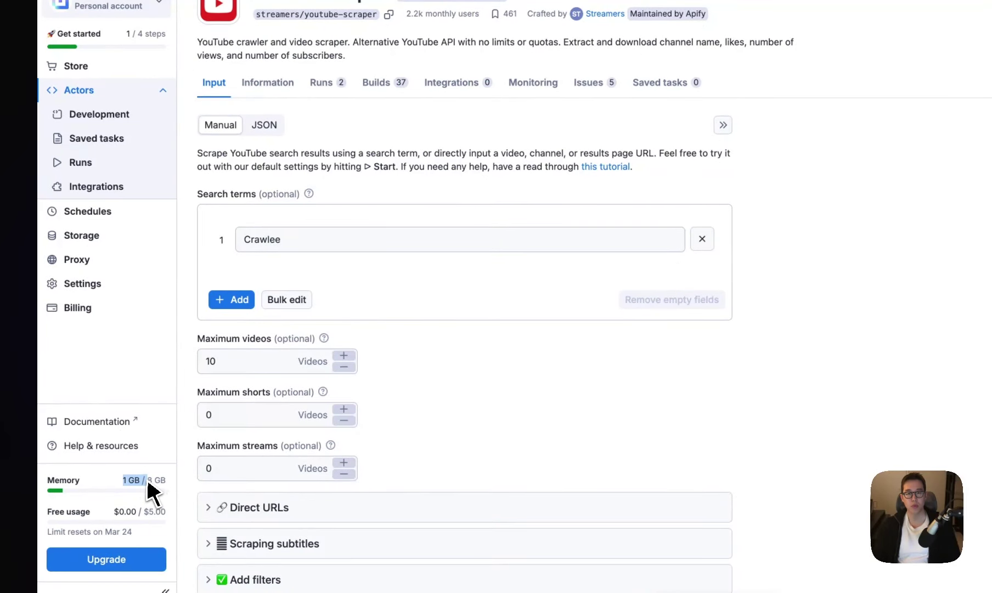
Step: Examine the output table of the finished YouTube Scraper run and go back to the actor's run list
{"action": "left_click", "coordinate": [316, 83]}
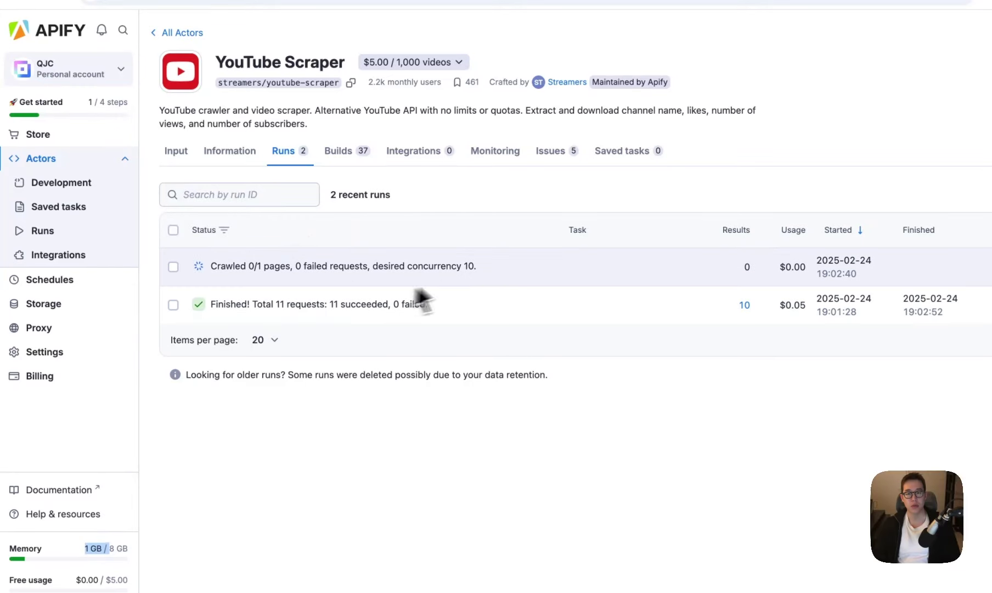
{"action": "left_click", "coordinate": [343, 317]}
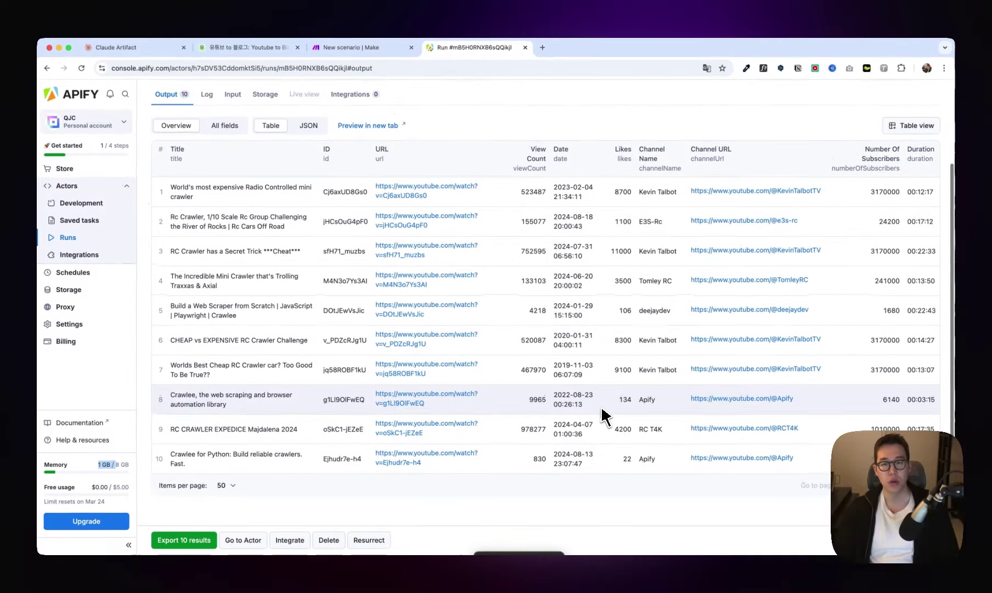
{"action": "scroll", "coordinate": [620, 292], "scroll_direction": "up", "scroll_amount": 3}
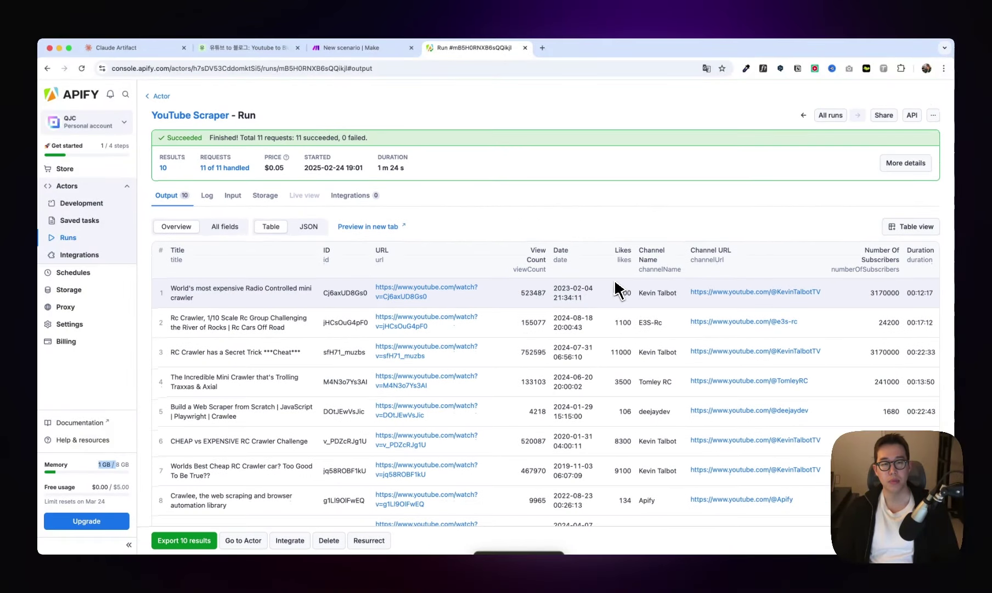
{"action": "key", "text": "super+bracketleft"}
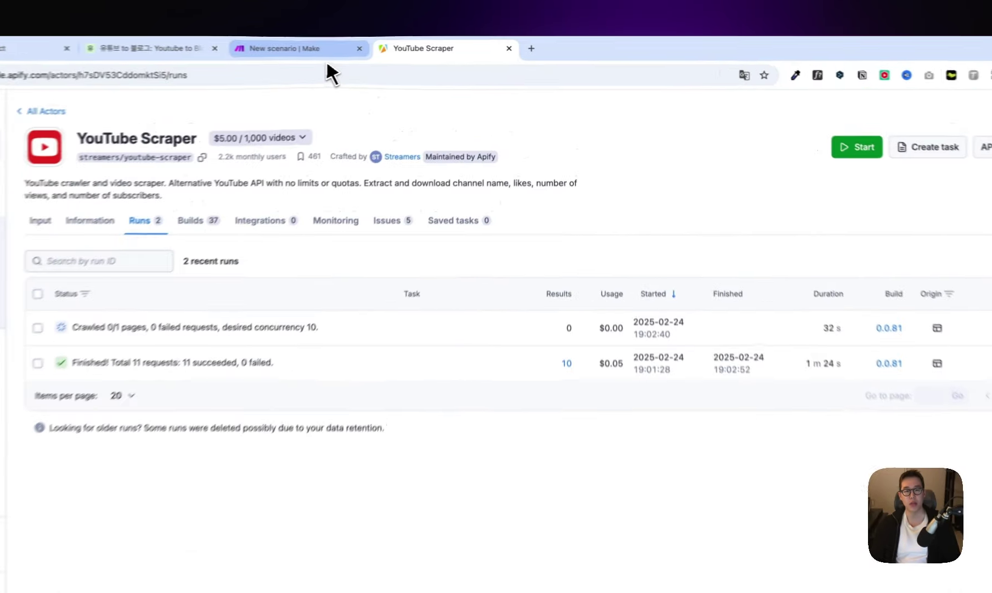
Step: In Make, choose YouTube Scraper (streamers/youtube-scraper) as the actor of the Apify module
{"action": "left_click", "coordinate": [343, 47]}
{"action": "left_click", "coordinate": [741, 277]}
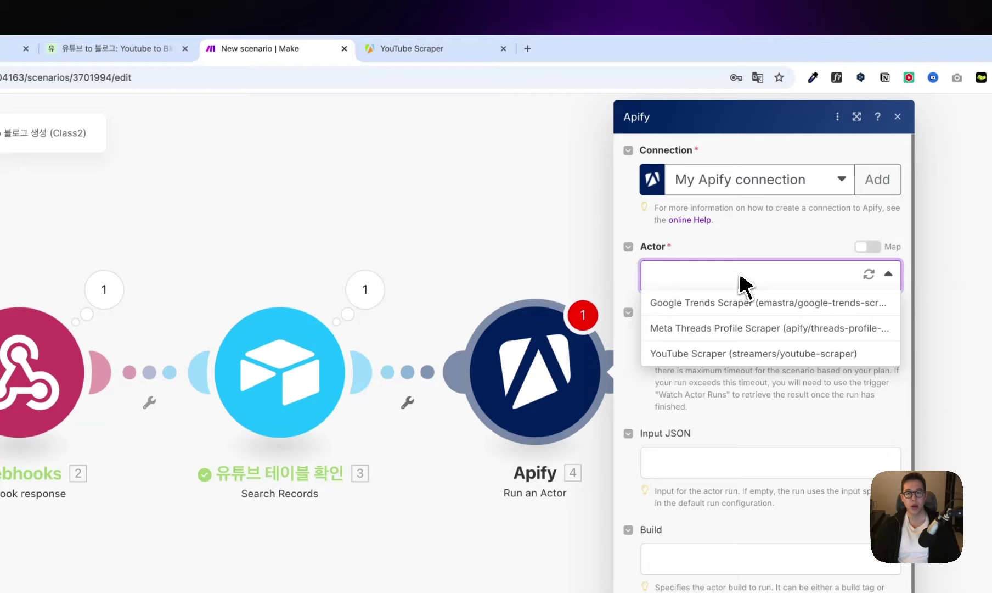
{"action": "left_click", "coordinate": [712, 353]}
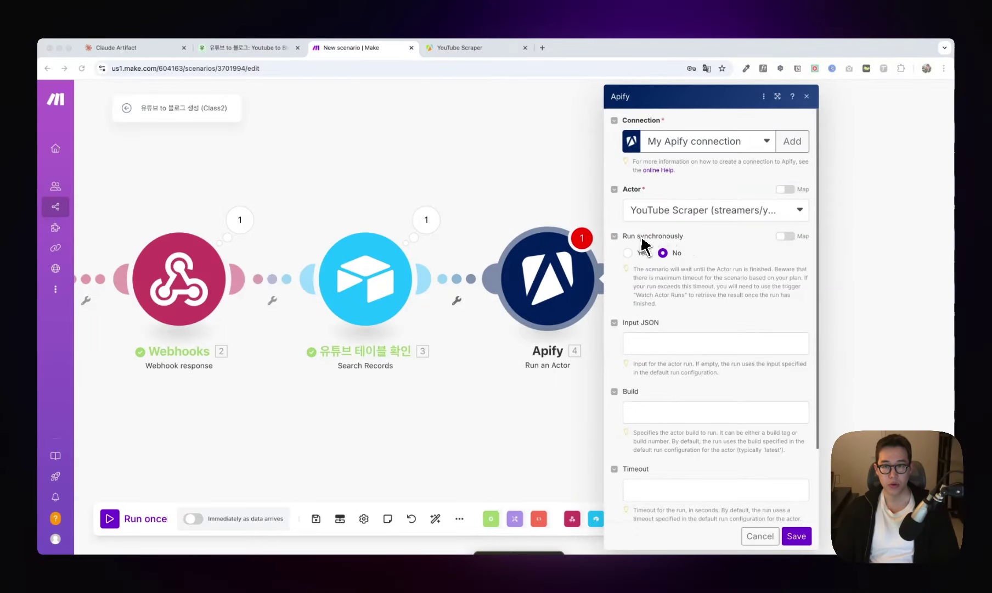
Step: Paste the scraper configuration into Input JSON, with downloadSubtitles true, maxResults 5, searchKywords Crawlee and subtitlesFormat plaintext
{"action": "left_click", "coordinate": [695, 345]}
{"action": "key", "text": "super+v"}
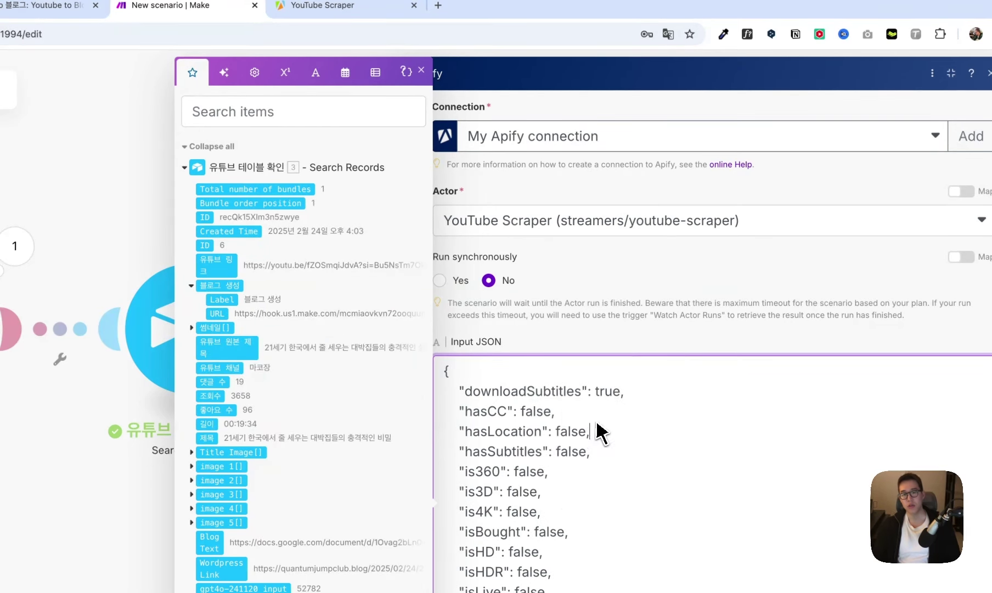
{"action": "scroll", "coordinate": [610, 426], "scroll_direction": "down", "scroll_amount": 5}
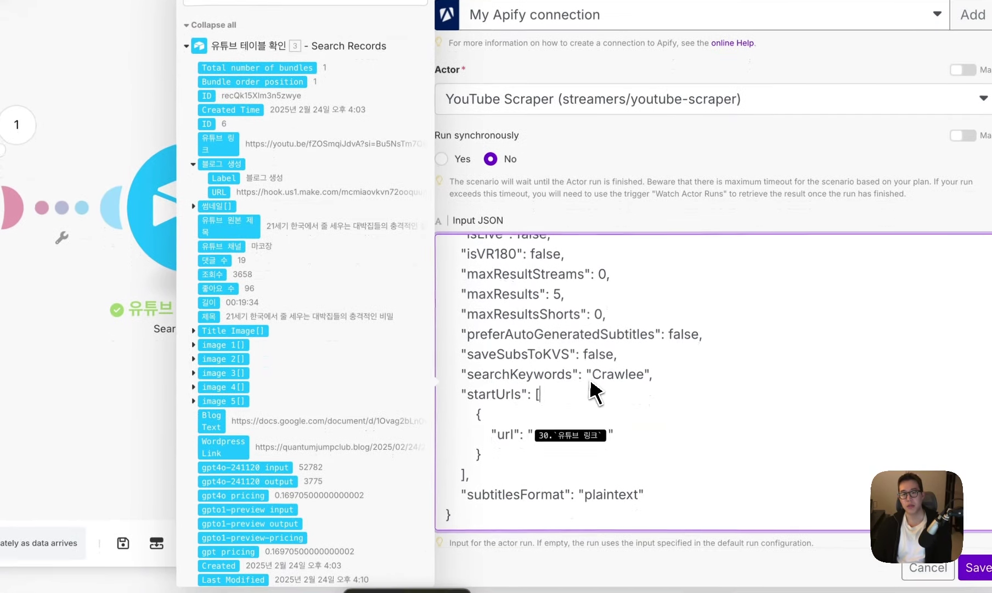
Step: Review the pasted Input JSON and remove the 30.유튜브 링크 mapping from the url value under startUrls
{"action": "left_click", "coordinate": [595, 383]}
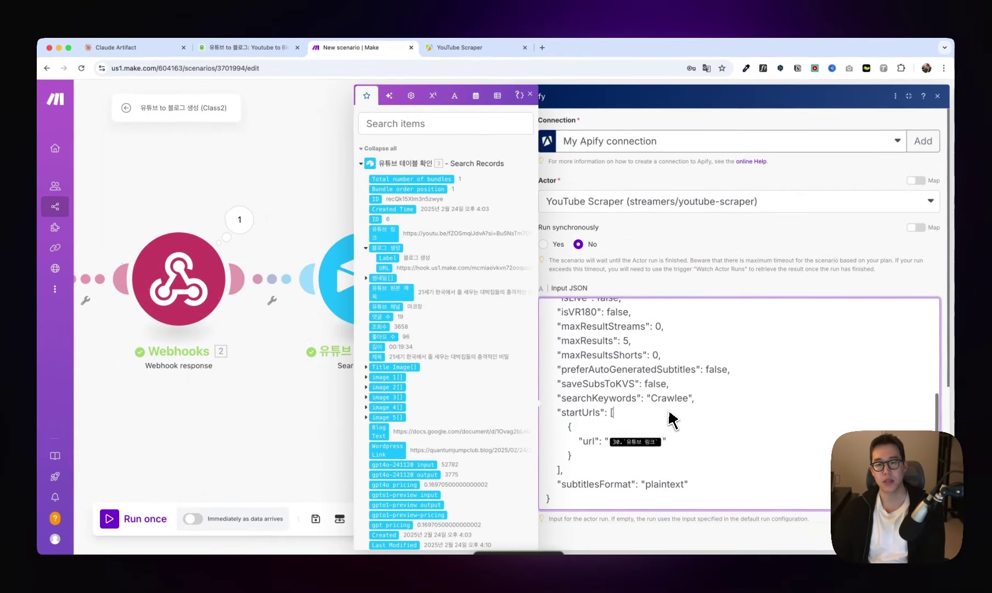
{"action": "scroll", "coordinate": [671, 417], "scroll_direction": "up", "scroll_amount": 5}
{"action": "scroll", "coordinate": [671, 417], "scroll_direction": "down", "scroll_amount": 5}
{"action": "left_click", "coordinate": [679, 446]}
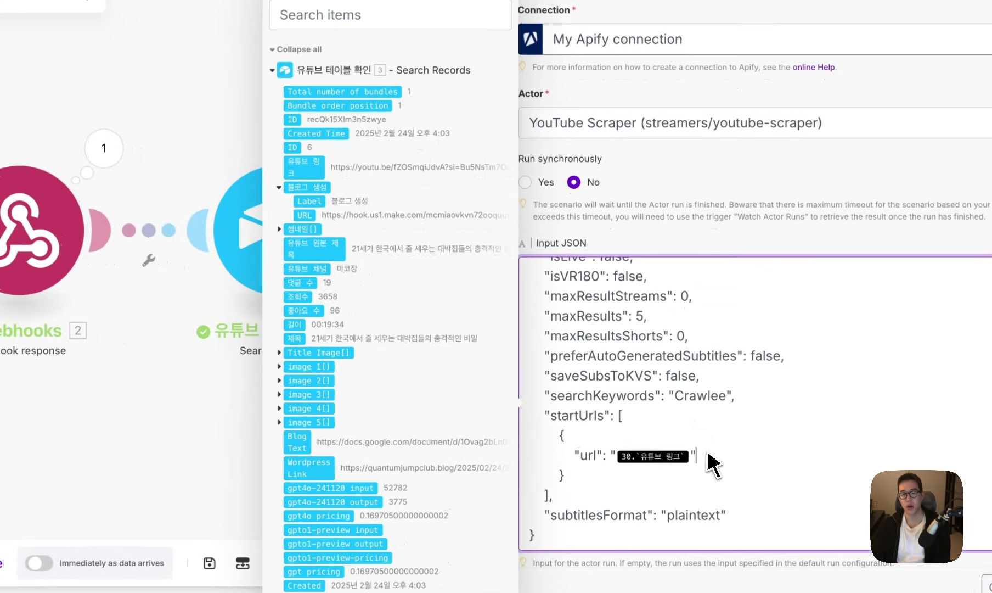
{"action": "left_click", "coordinate": [658, 458]}
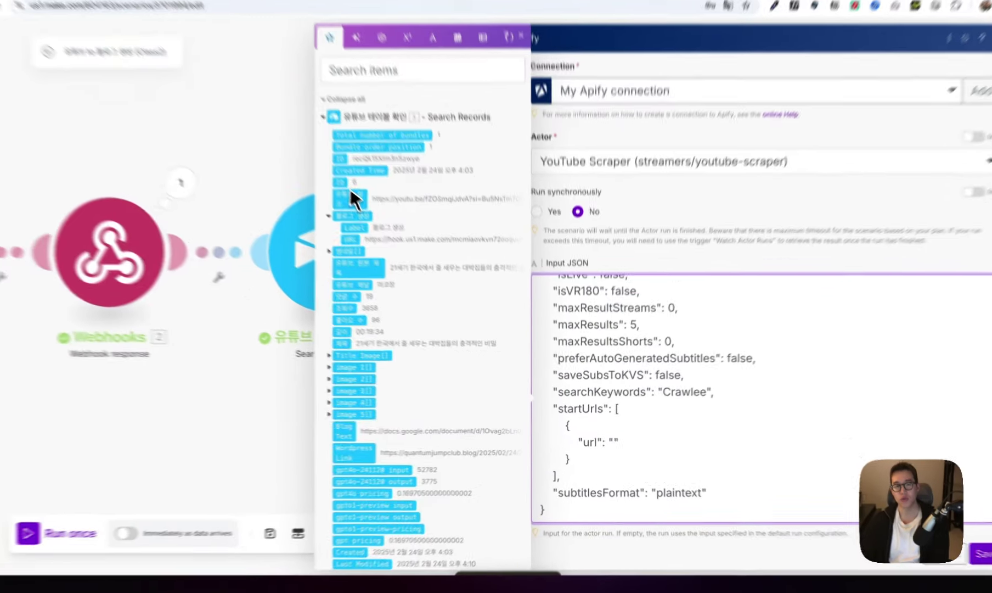
Step: Map 유튜브 링크 from the 유튜브 테이블 확인 module into the startUrls url value of the Input JSON and save the Apify module
{"action": "left_click", "coordinate": [393, 237]}
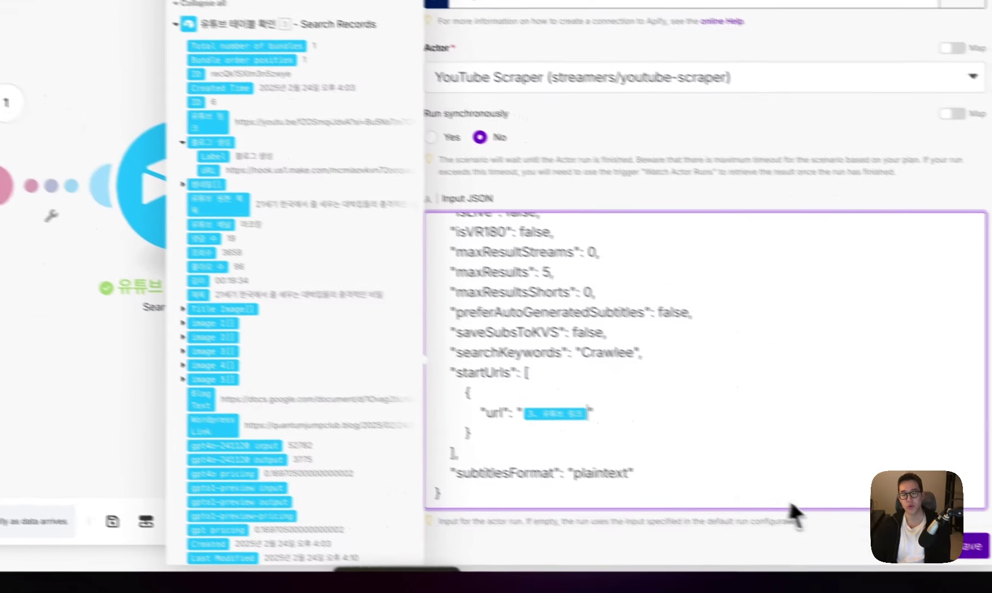
{"action": "scroll", "coordinate": [796, 513], "scroll_direction": "down", "scroll_amount": 5}
{"action": "left_click", "coordinate": [975, 546]}
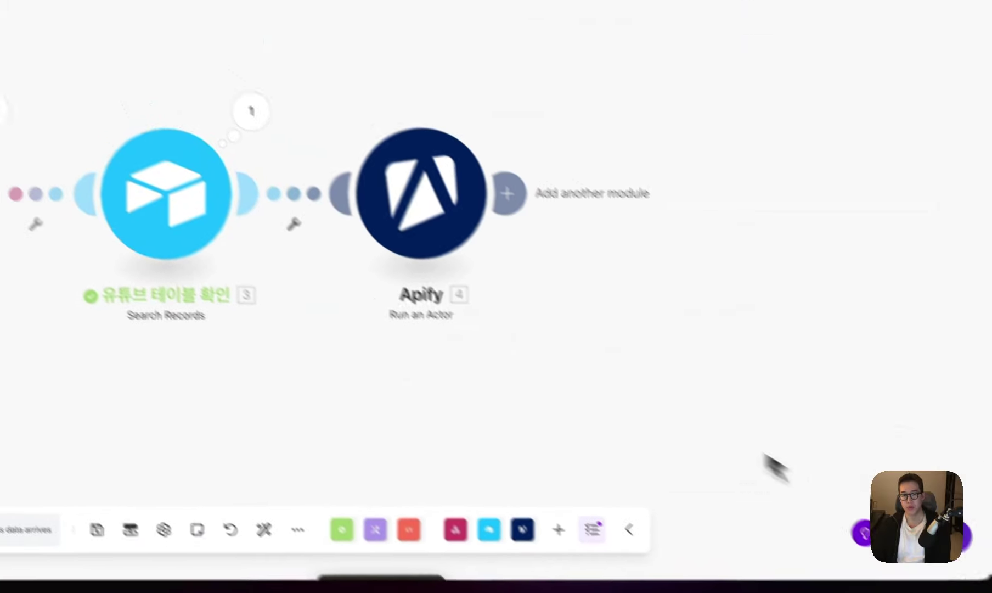
Step: Rename the Apify Run an Actor module as 유튜브 정보 가져오기
{"action": "right_click", "coordinate": [480, 263]}
{"action": "left_click", "coordinate": [549, 336]}
{"action": "type", "text": "유튜브 정브"}
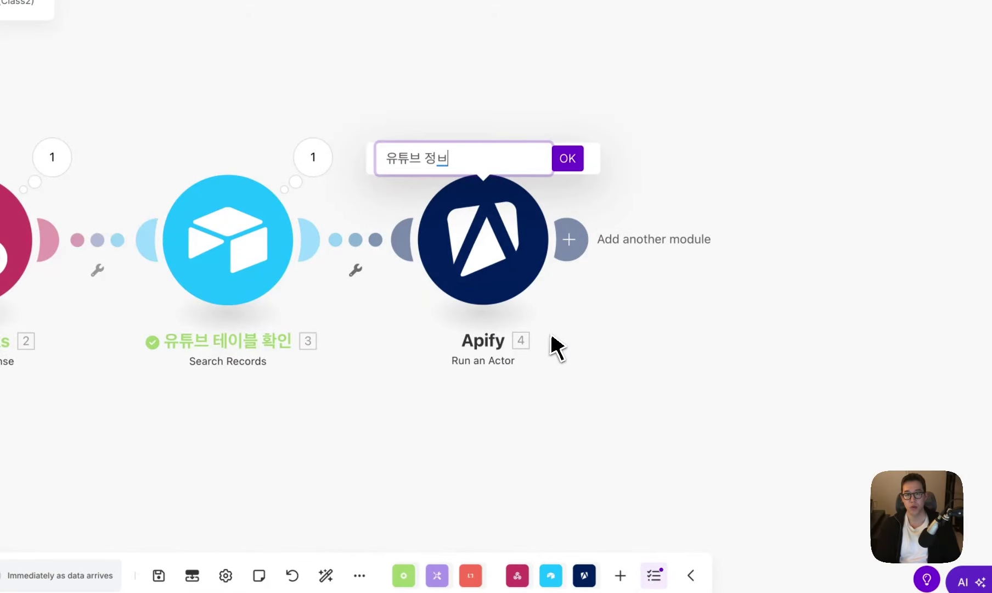
{"action": "type", "text": "보 가져"}
{"action": "key", "text": "Return"}
Step: Add a Tools Sleep module after 유튜브 정보 가져오기 with a delay of 180 seconds
{"action": "left_click", "coordinate": [569, 240]}
{"action": "type", "text": "d"}
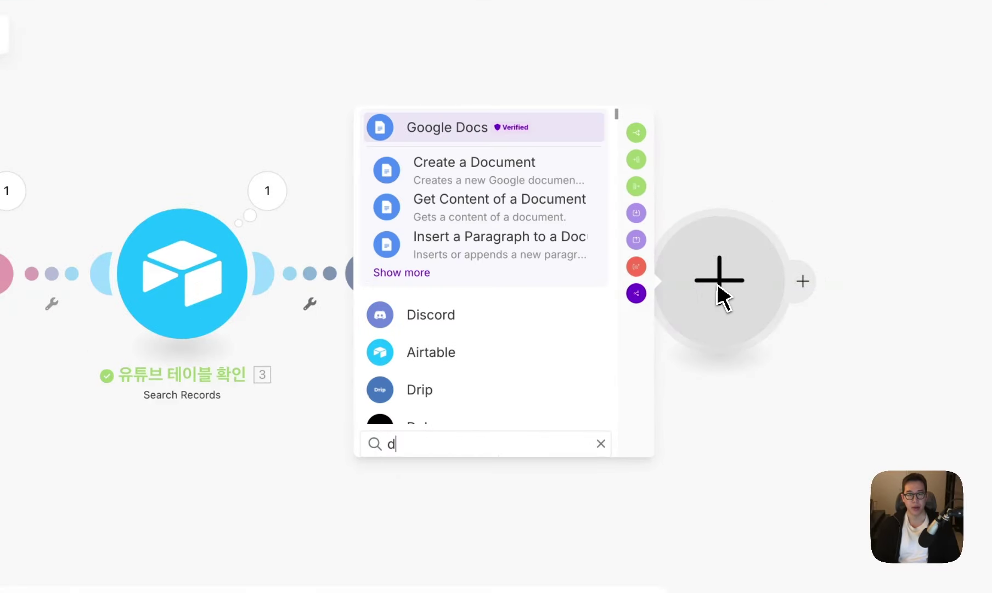
{"action": "key", "text": "BackSpace"}
{"action": "type", "text": "sleep"}
{"action": "left_click", "coordinate": [483, 170]}
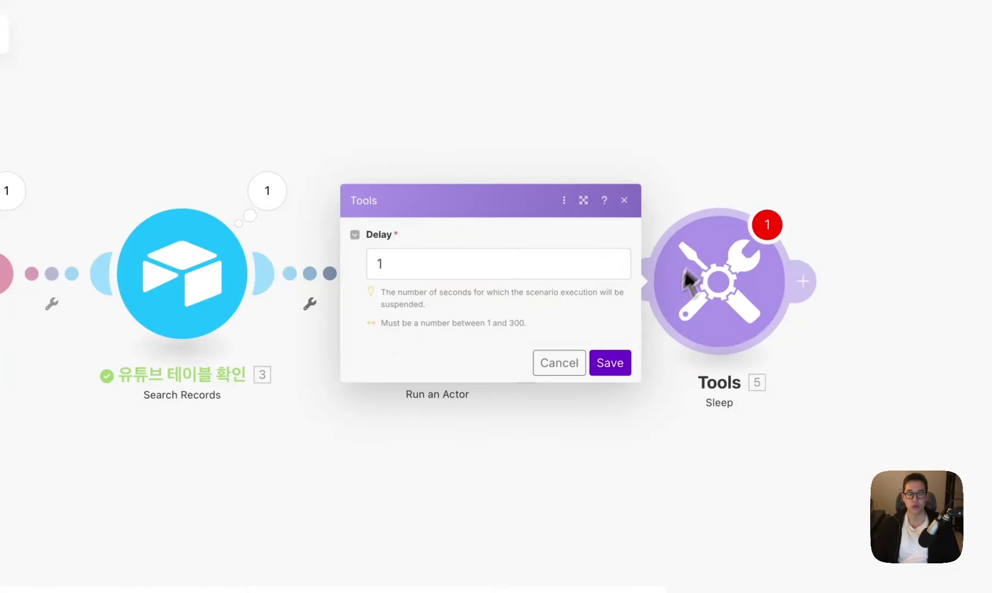
{"action": "left_click", "coordinate": [488, 247]}
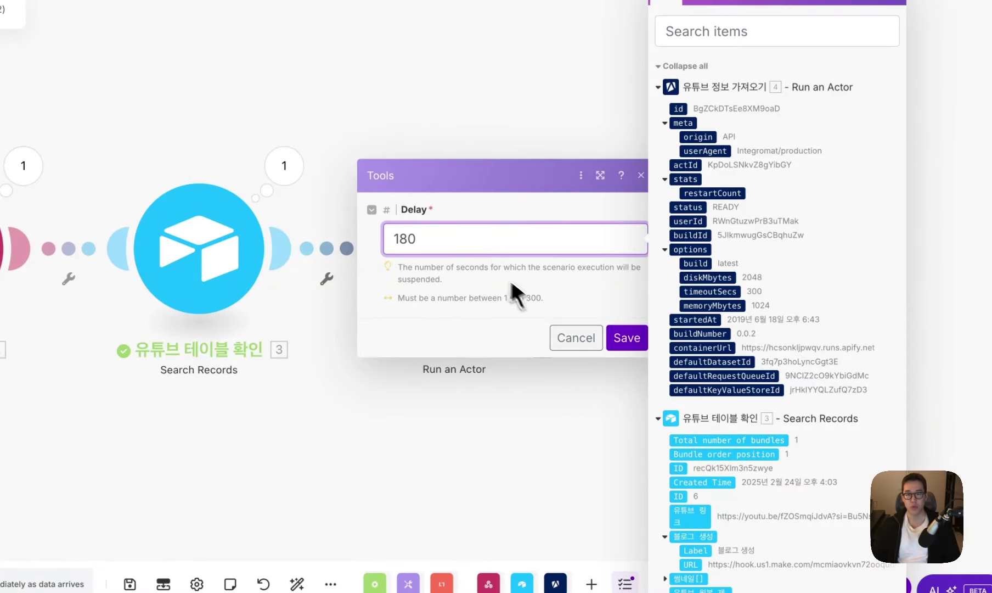
{"action": "left_click", "coordinate": [624, 338]}
Step: Rename the Sleep module as 180
{"action": "right_click", "coordinate": [327, 281]}
{"action": "left_click", "coordinate": [419, 350]}
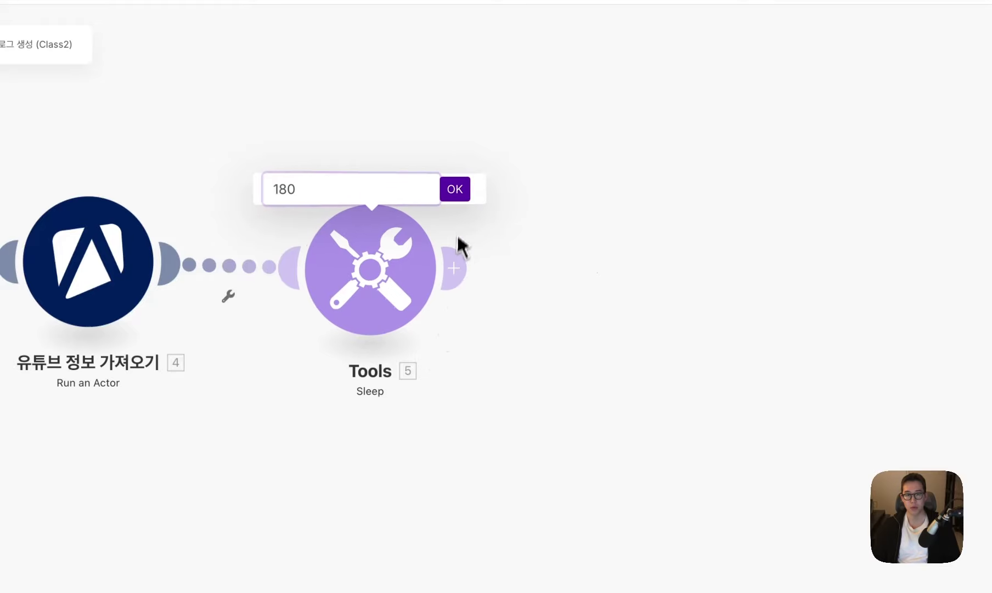
{"action": "key", "text": "Return"}
Step: Add an Apify Get Dataset Items module after the 180 Sleep module
{"action": "left_click", "coordinate": [613, 287]}
{"action": "left_click", "coordinate": [738, 203]}
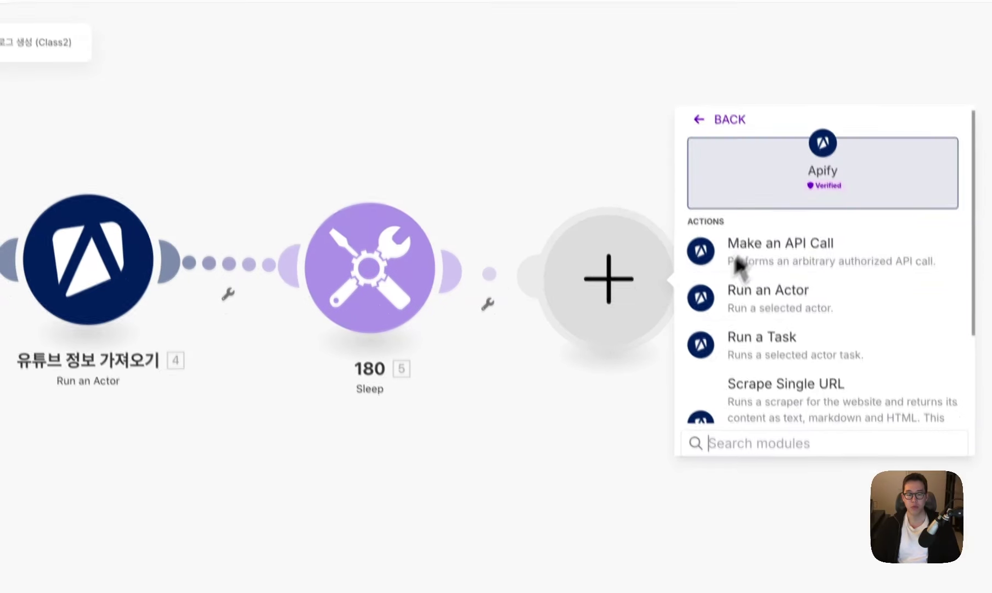
{"action": "scroll", "coordinate": [736, 356], "scroll_direction": "down", "scroll_amount": 3}
{"action": "left_click", "coordinate": [728, 394]}
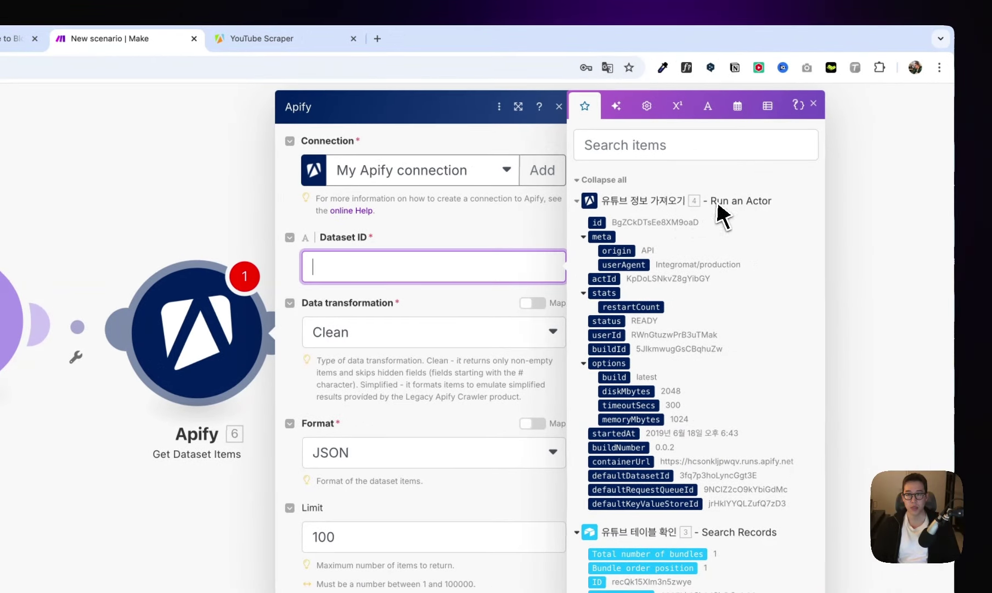
Step: Map defaultDatasetId from the 유튜브 정보 가져오기 module as the Dataset ID and save the module
{"action": "left_click", "coordinate": [597, 223]}
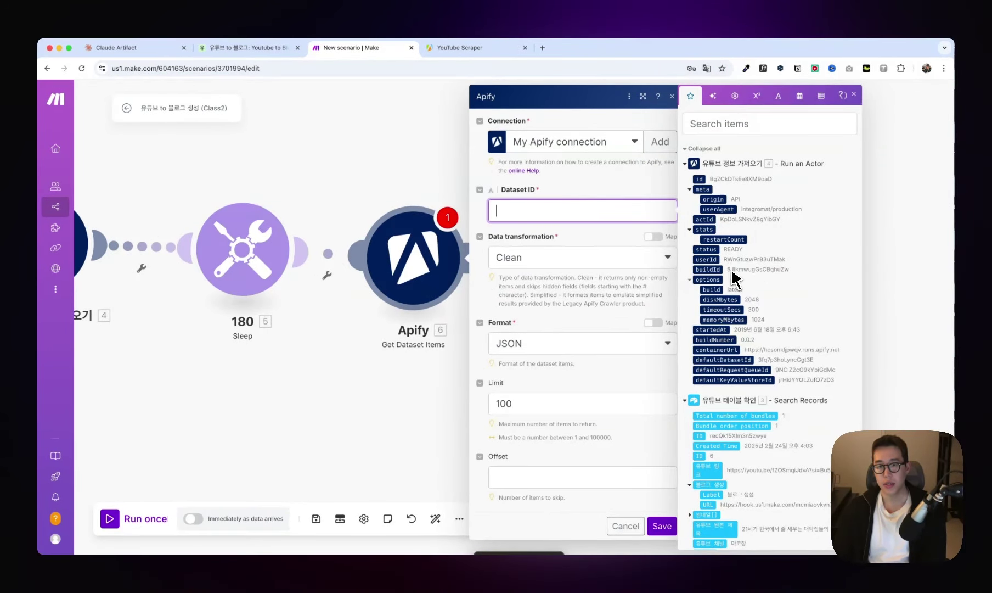
{"action": "scroll", "coordinate": [734, 359], "scroll_direction": "down", "scroll_amount": 2}
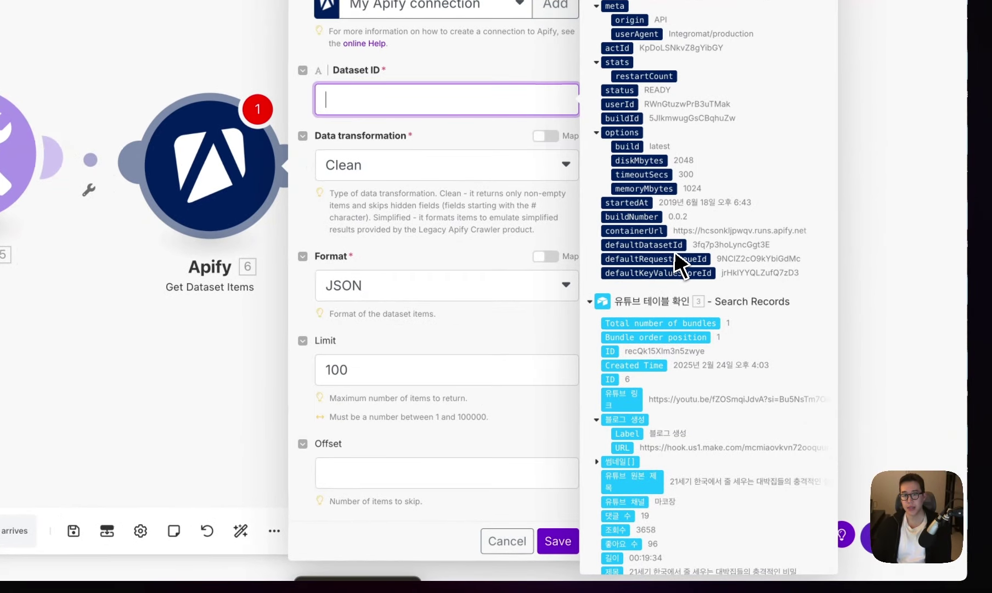
{"action": "left_click", "coordinate": [679, 245]}
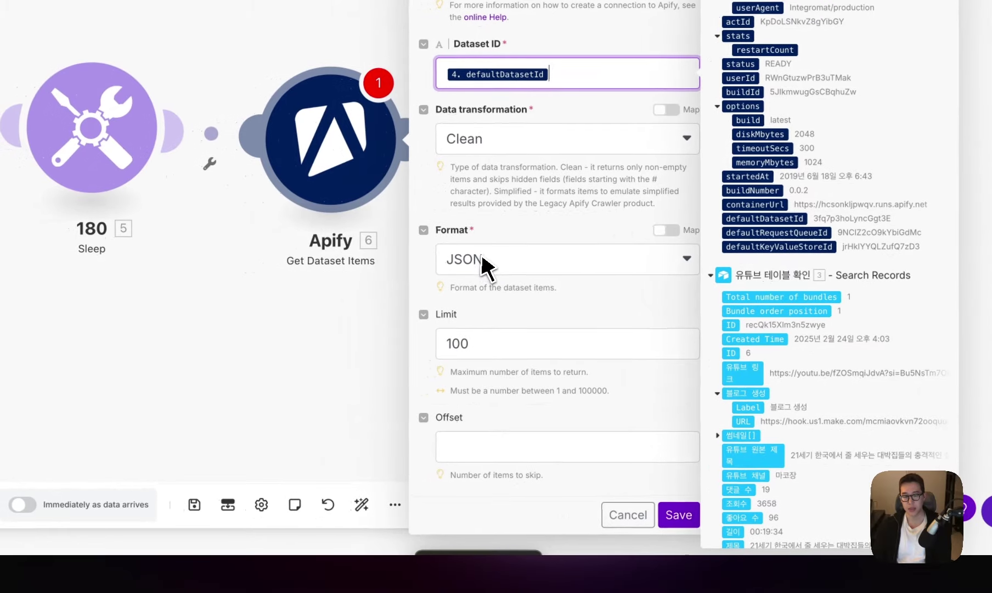
{"action": "left_click", "coordinate": [680, 515]}
Step: Rename the Get Dataset Items module as 유튜브 데이터 셋 가져오기
{"action": "right_click", "coordinate": [352, 162]}
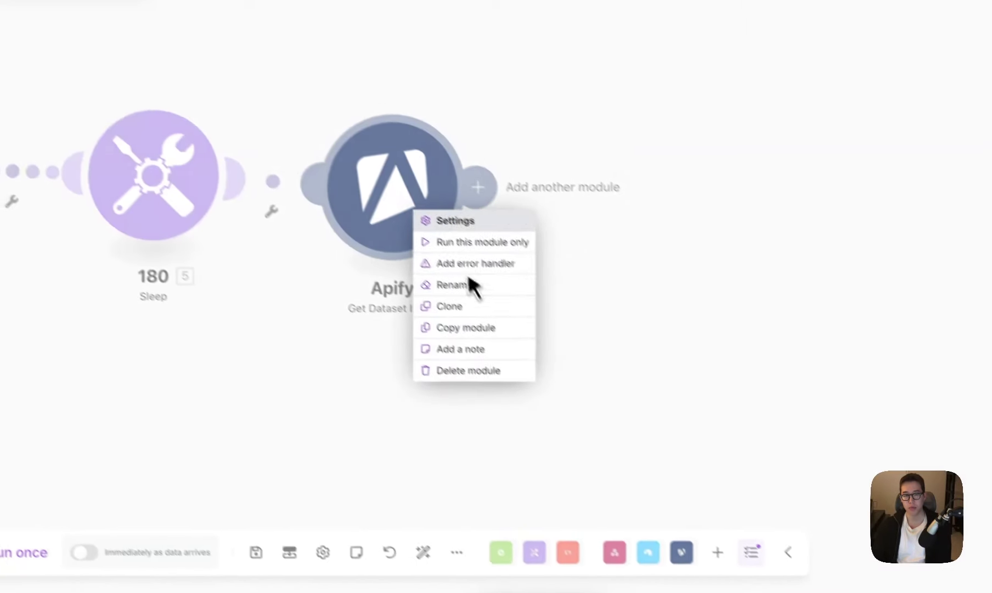
{"action": "left_click", "coordinate": [412, 236]}
{"action": "type", "text": "유"}
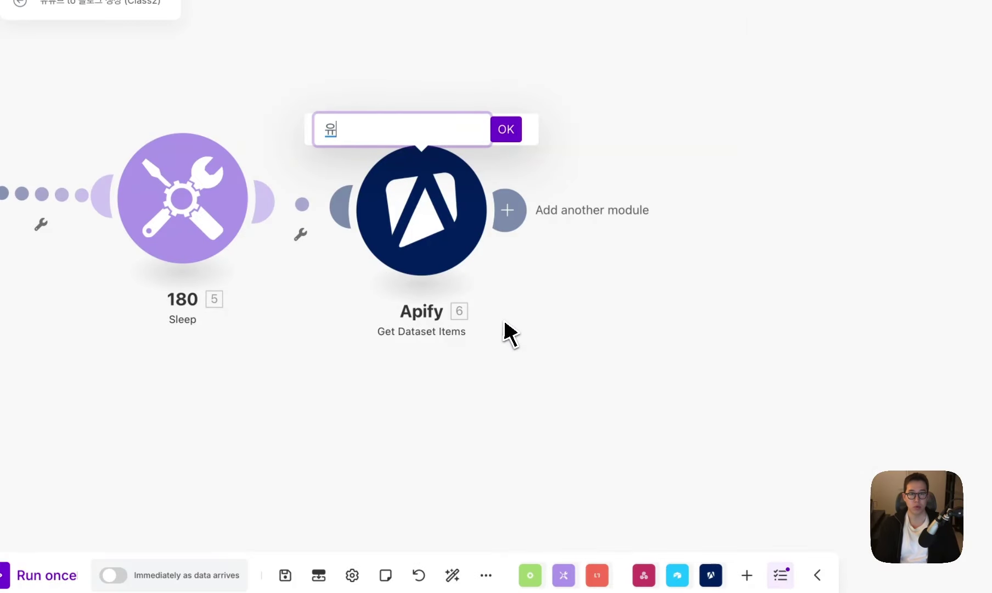
{"action": "type", "text": "튜브 데이터 셋"}
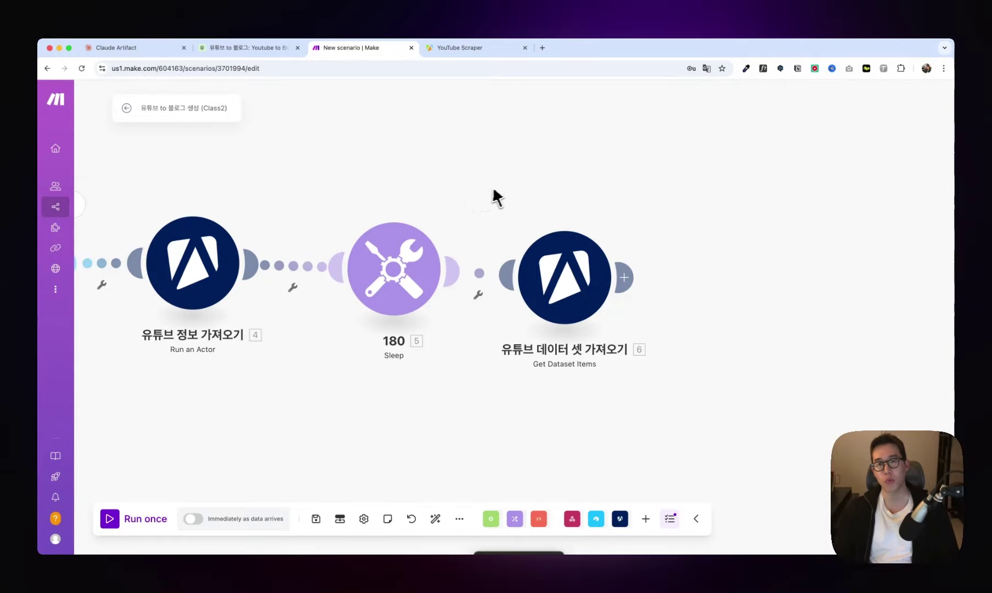
Step: Auto-align the scenario's modules and save the scenario
{"action": "left_click", "coordinate": [435, 518]}
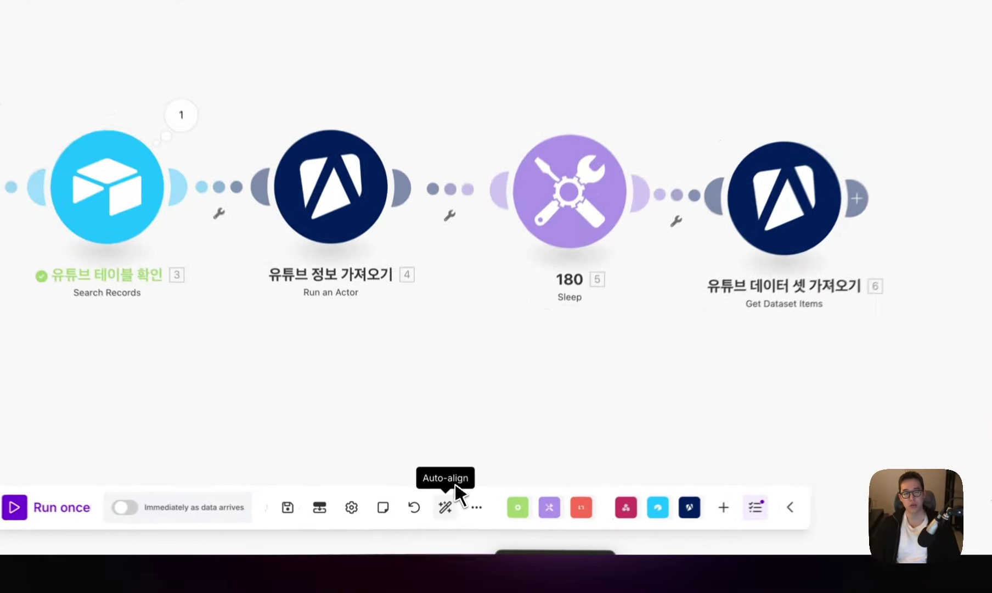
{"action": "left_click", "coordinate": [316, 519]}
Step: Add an Iterator module after 유튜브 데이터 셋 가져오기
{"action": "left_click", "coordinate": [596, 262]}
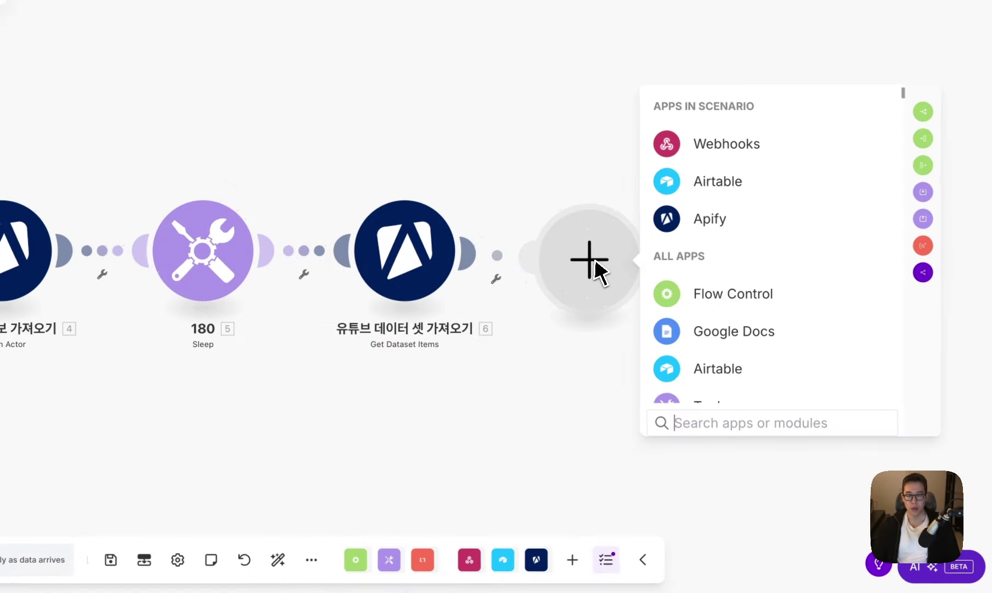
{"action": "type", "text": "iter"}
{"action": "left_click", "coordinate": [737, 142]}
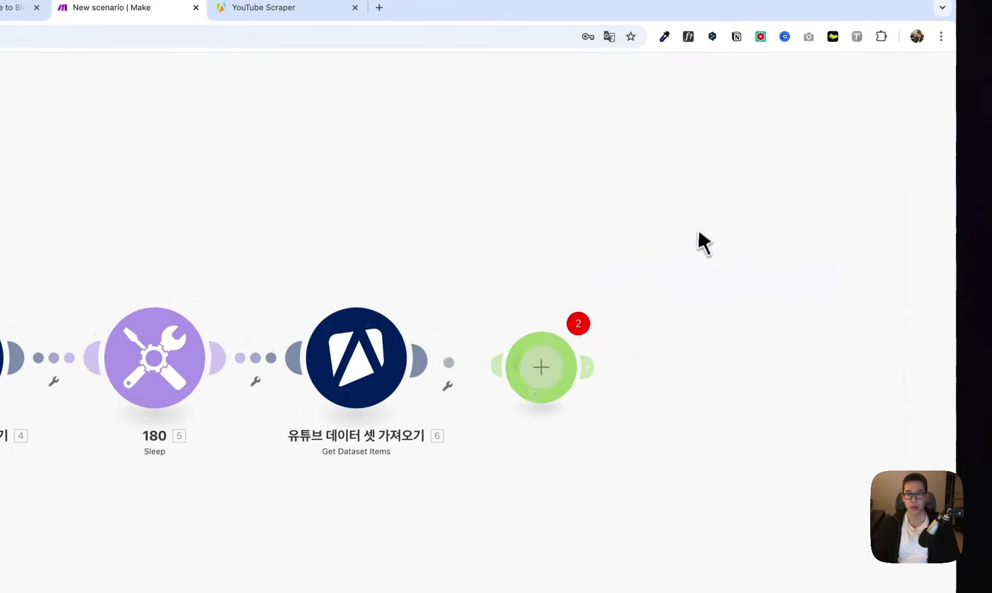
{"action": "left_click", "coordinate": [689, 377]}
Step: Add the note {{6.subtitles}} to the Iterator and save the same expression as its mapped Array value
{"action": "right_click", "coordinate": [556, 324]}
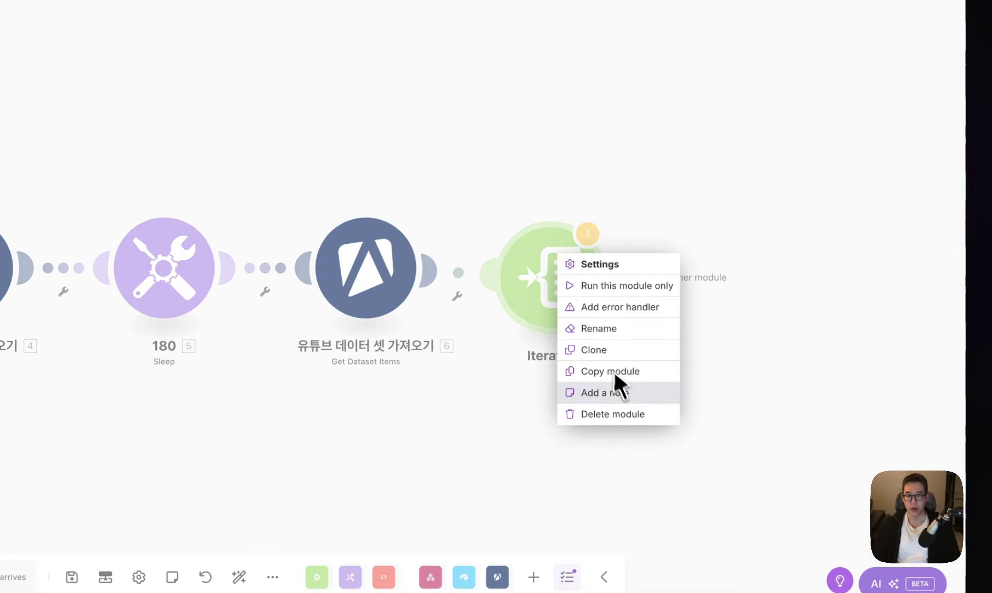
{"action": "left_click", "coordinate": [603, 477]}
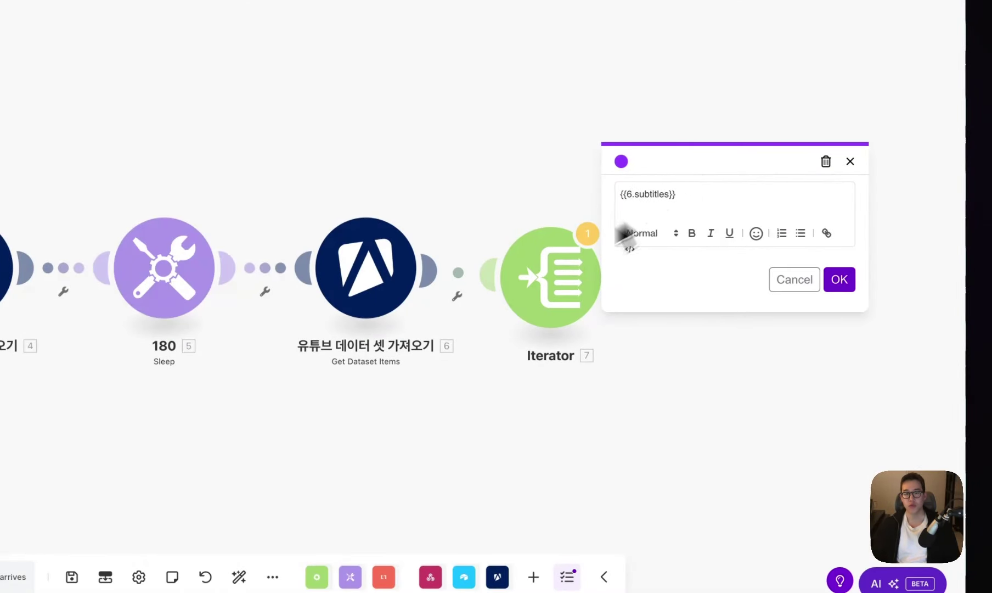
{"action": "left_click_drag", "start_coordinate": [680, 195], "coordinate": [596, 196]}
{"action": "left_click", "coordinate": [596, 196]}
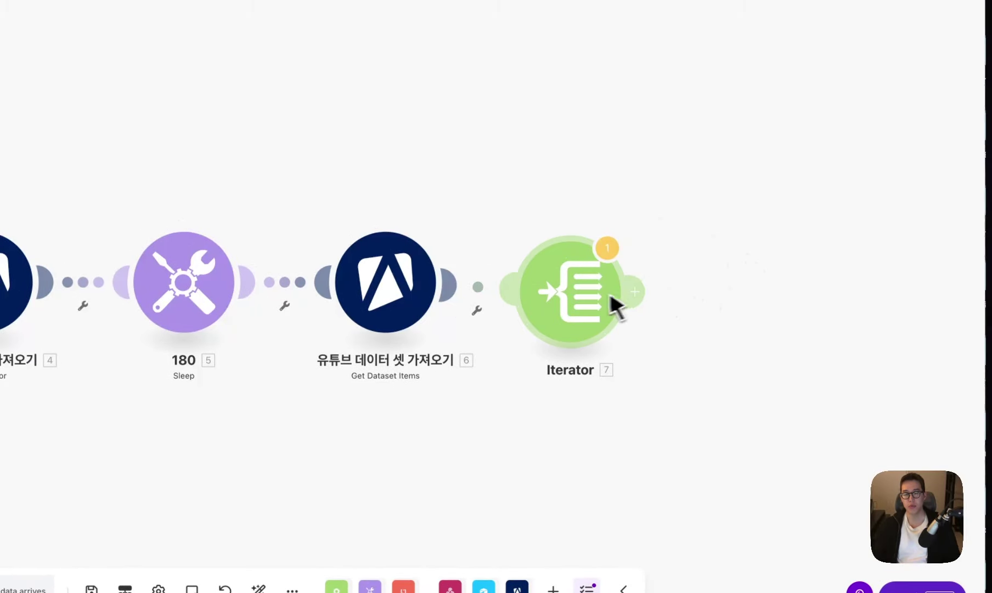
{"action": "right_click", "coordinate": [572, 304]}
{"action": "left_click", "coordinate": [603, 439]}
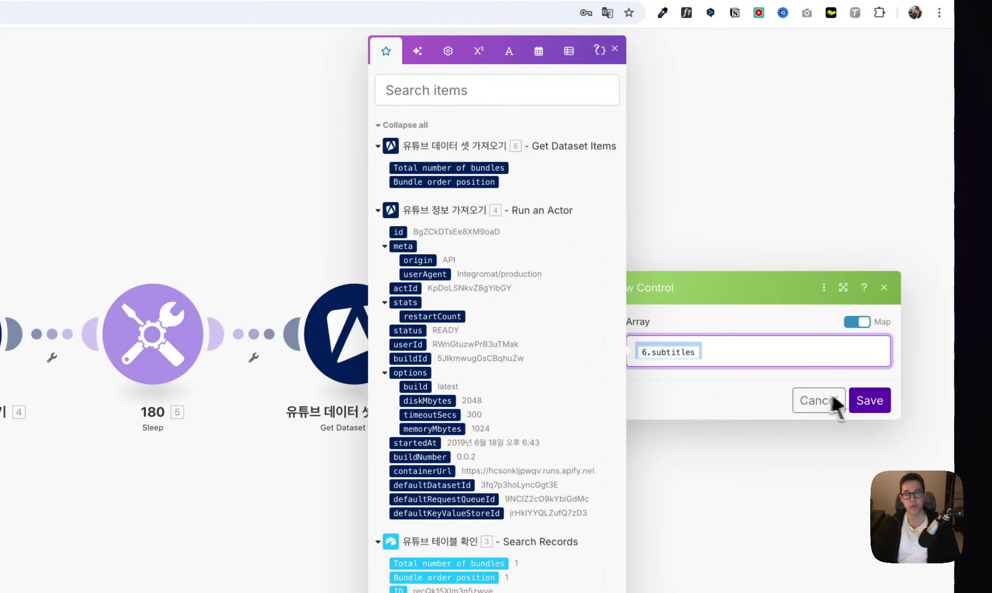
{"action": "left_click", "coordinate": [851, 406]}
Step: Save the scenario anyway with the Iterator as its last module
{"action": "left_click", "coordinate": [356, 503]}
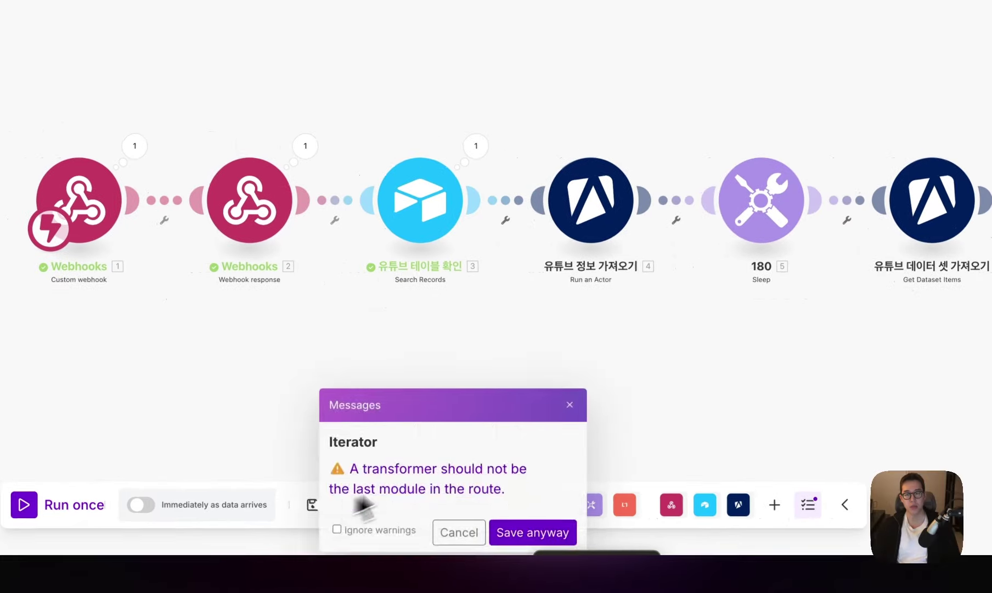
{"action": "left_click", "coordinate": [532, 533]}
Step: Add a Tools Text aggregator module after the Iterator
{"action": "left_click", "coordinate": [702, 230]}
{"action": "type", "text": "ㅁㅎ"}
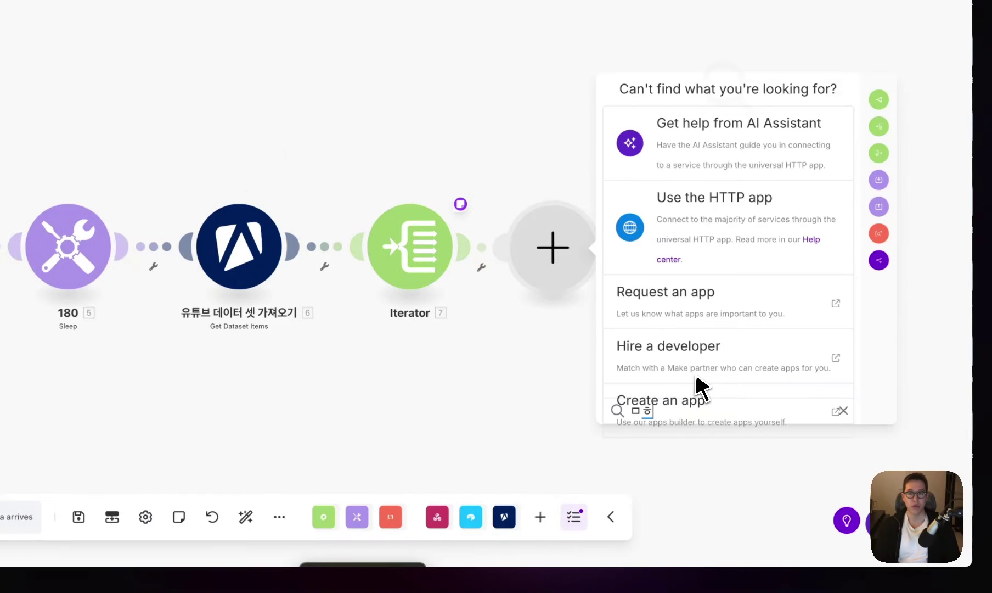
{"action": "type", "text": "aggre"}
{"action": "left_click", "coordinate": [676, 217]}
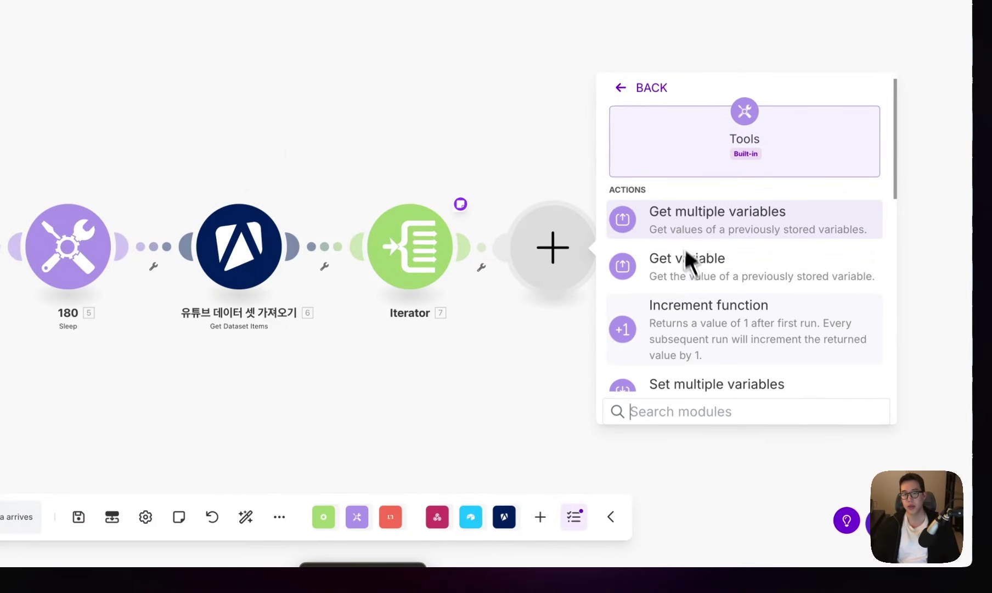
{"action": "scroll", "coordinate": [699, 332], "scroll_direction": "down", "scroll_amount": 5}
{"action": "scroll", "coordinate": [704, 332], "scroll_direction": "up", "scroll_amount": 2}
{"action": "left_click", "coordinate": [719, 277]}
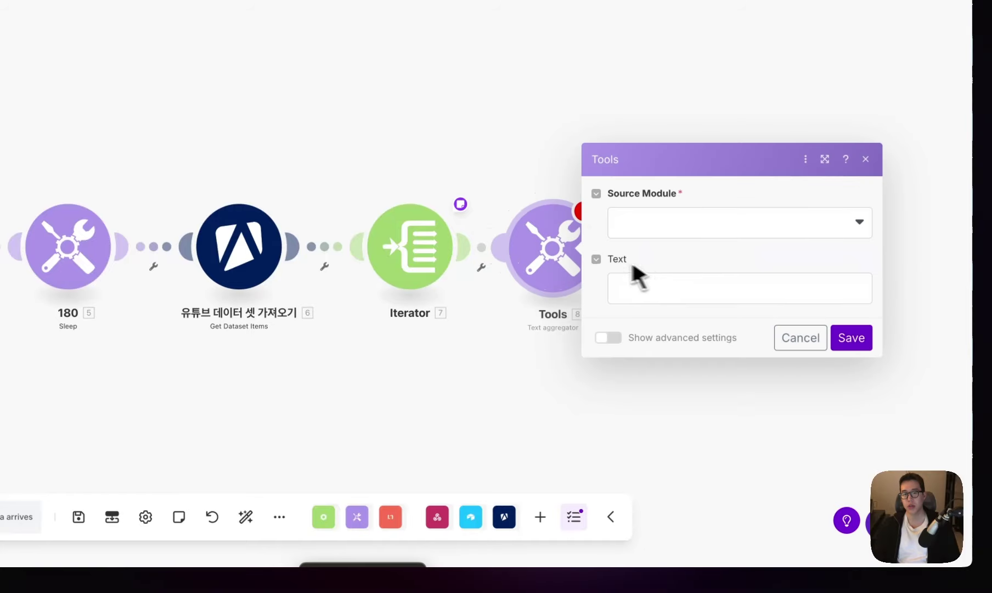
Step: Set the Text aggregator's source module to Iterator [7]
{"action": "left_click", "coordinate": [685, 224]}
{"action": "left_click", "coordinate": [708, 253]}
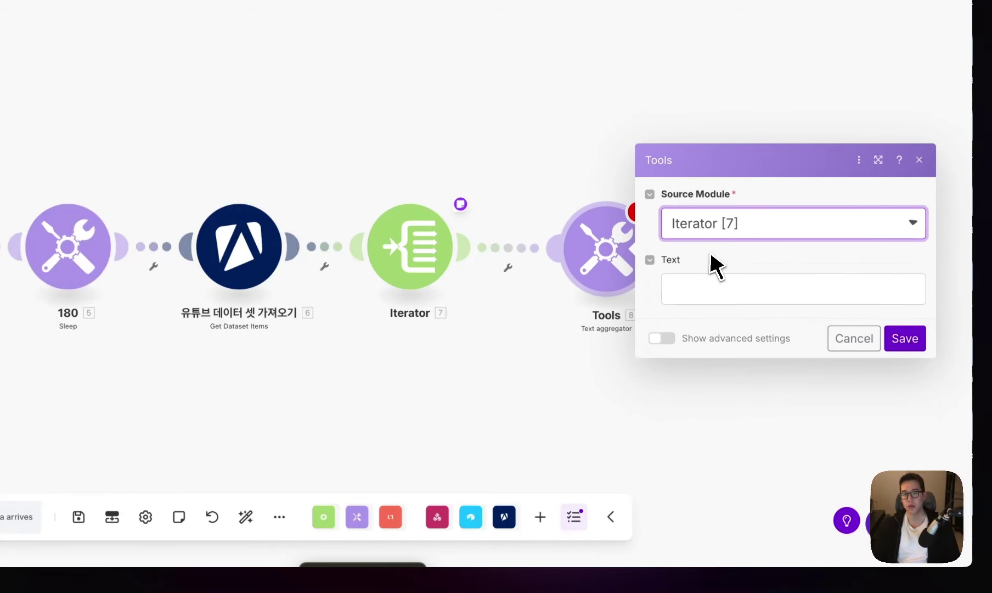
{"action": "left_click", "coordinate": [714, 291]}
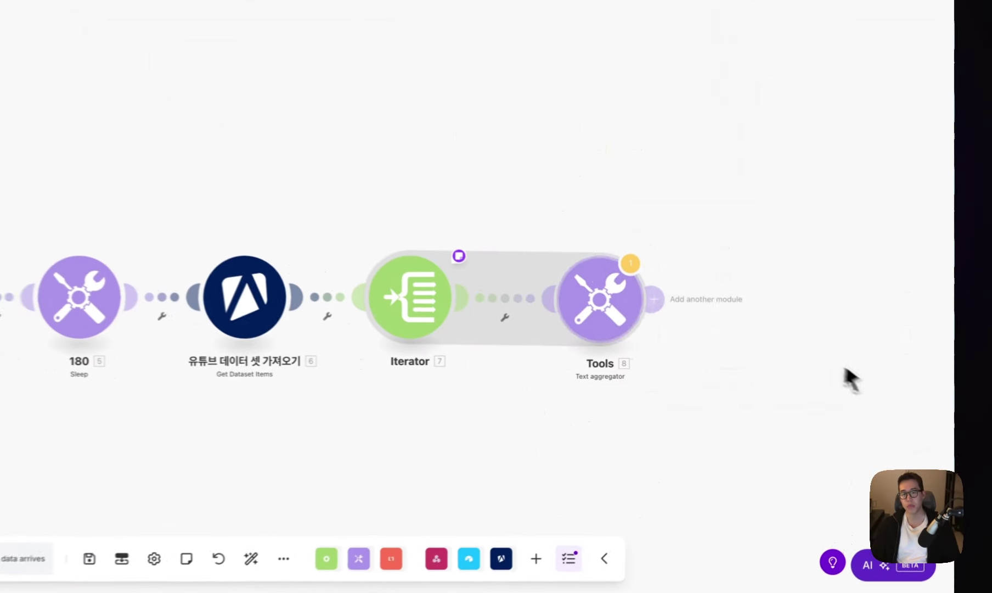
Step: Add the note {{7.plaintext}} to the Text aggregator module
{"action": "right_click", "coordinate": [590, 296]}
{"action": "left_click", "coordinate": [606, 409]}
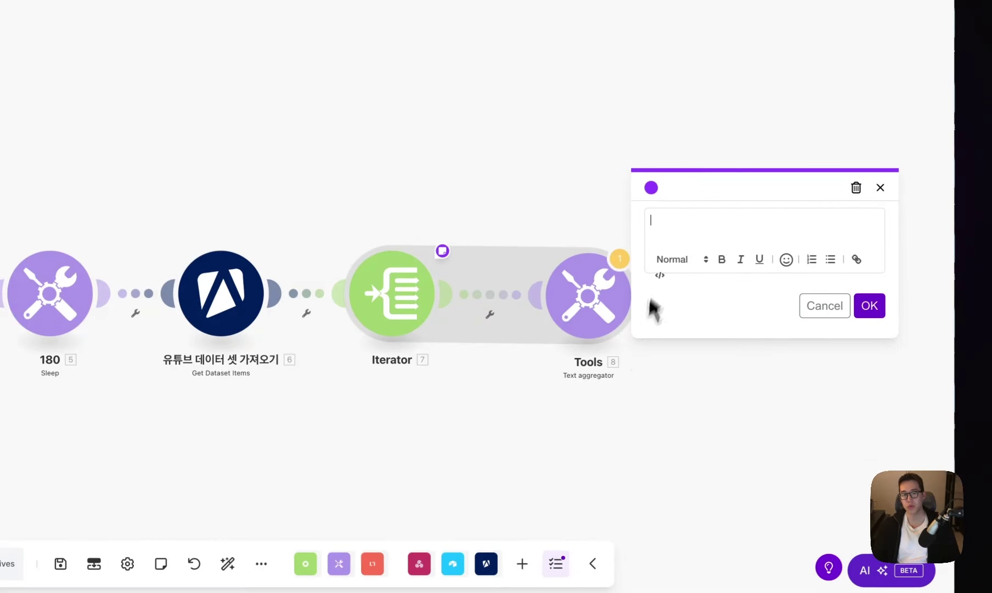
{"action": "left_click", "coordinate": [869, 306]}
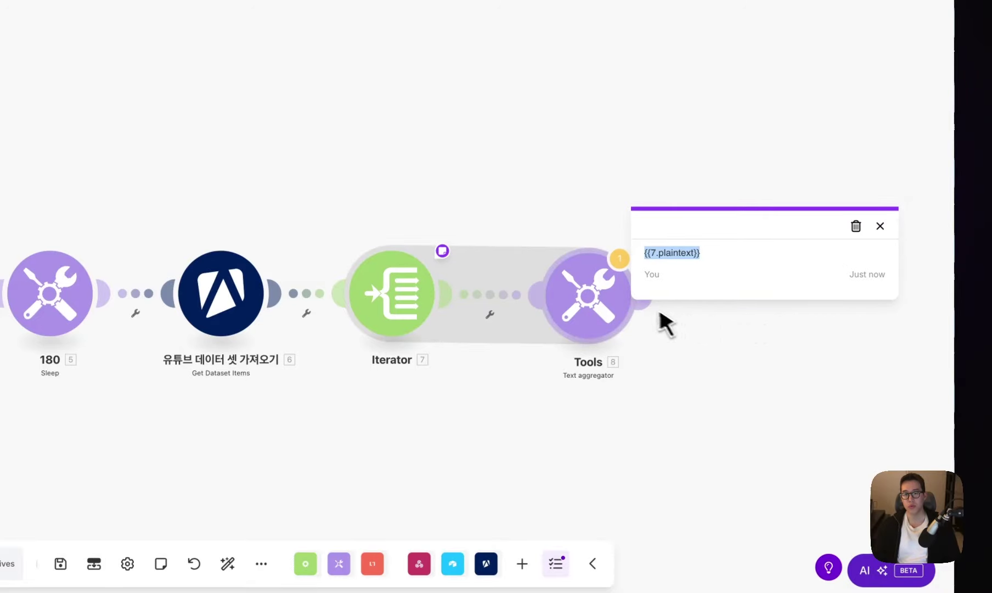
Step: Set the Text aggregator's Text value to {{7.plaintext}} and save the module
{"action": "left_click", "coordinate": [571, 317]}
{"action": "left_click", "coordinate": [718, 337]}
{"action": "type", "text": "{{7.plaintext}}"}
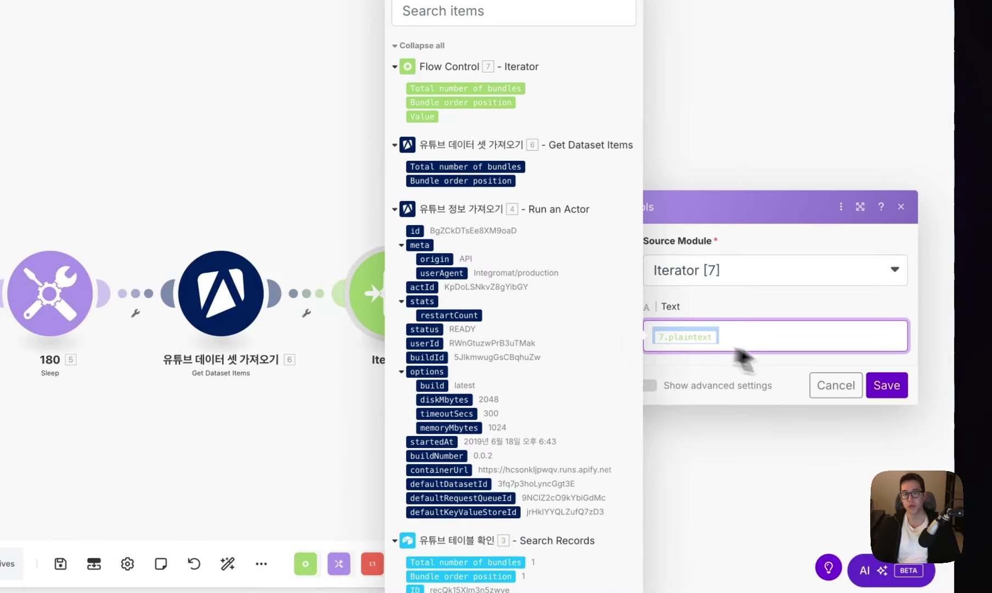
{"action": "left_click", "coordinate": [885, 386]}
Step: Save the scenario and view the note attached to the Iterator
{"action": "left_click", "coordinate": [61, 564]}
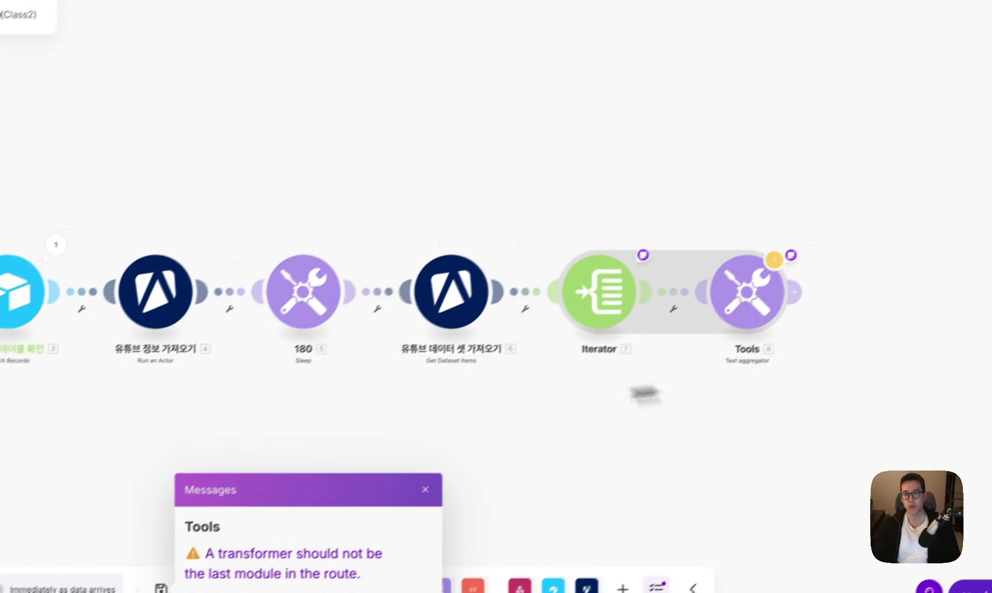
{"action": "left_click", "coordinate": [642, 254]}
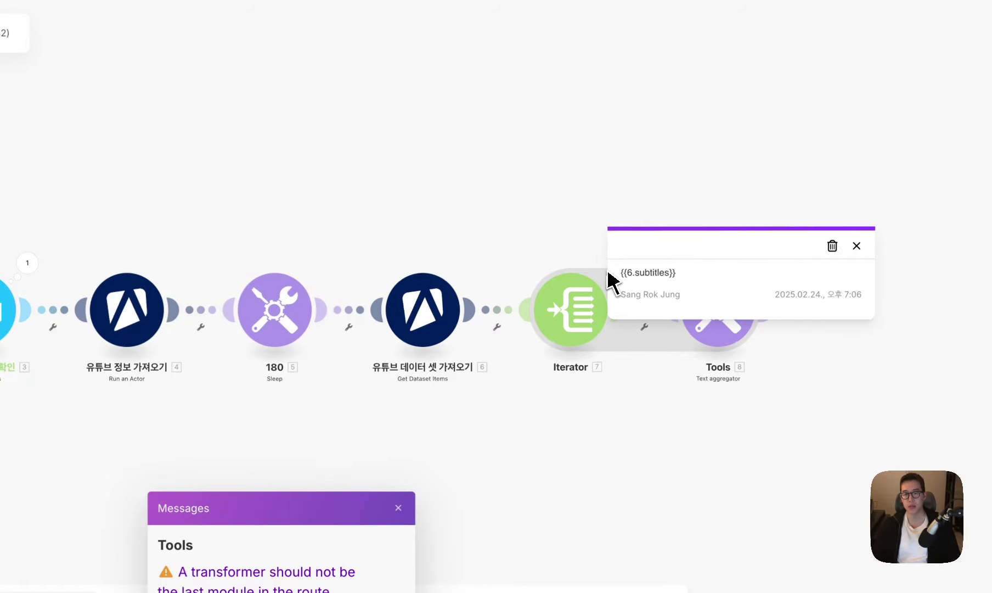
{"action": "left_click", "coordinate": [592, 271]}
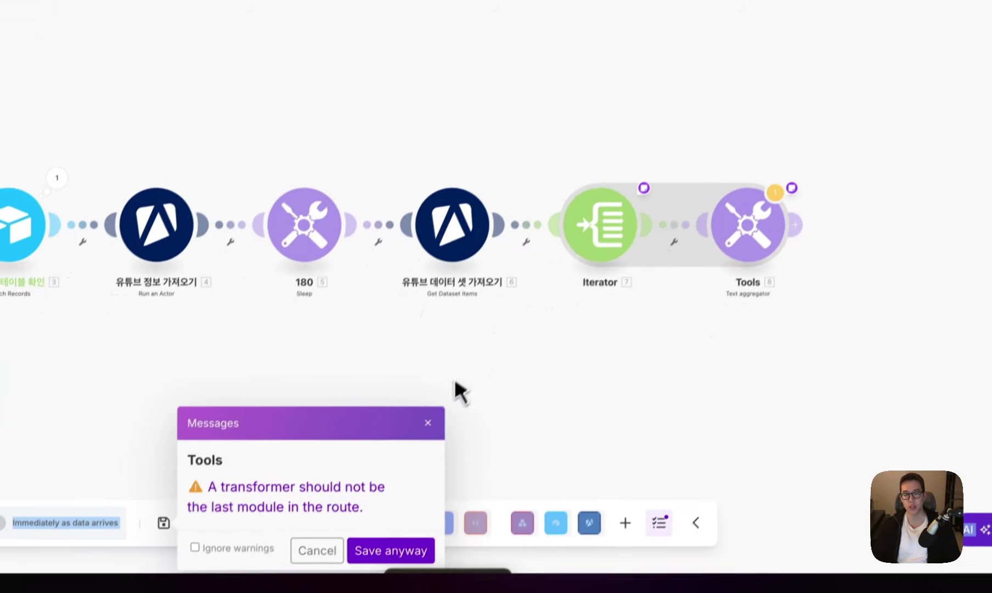
{"action": "left_click", "coordinate": [398, 507]}
Step: Add an OpenAI Create a Completion (Prompt) module after the Text aggregator, with Max Completion Tokens cleared and model gpt-4o-2024-11-20
{"action": "scroll", "coordinate": [571, 454], "scroll_direction": "right", "scroll_amount": 5}
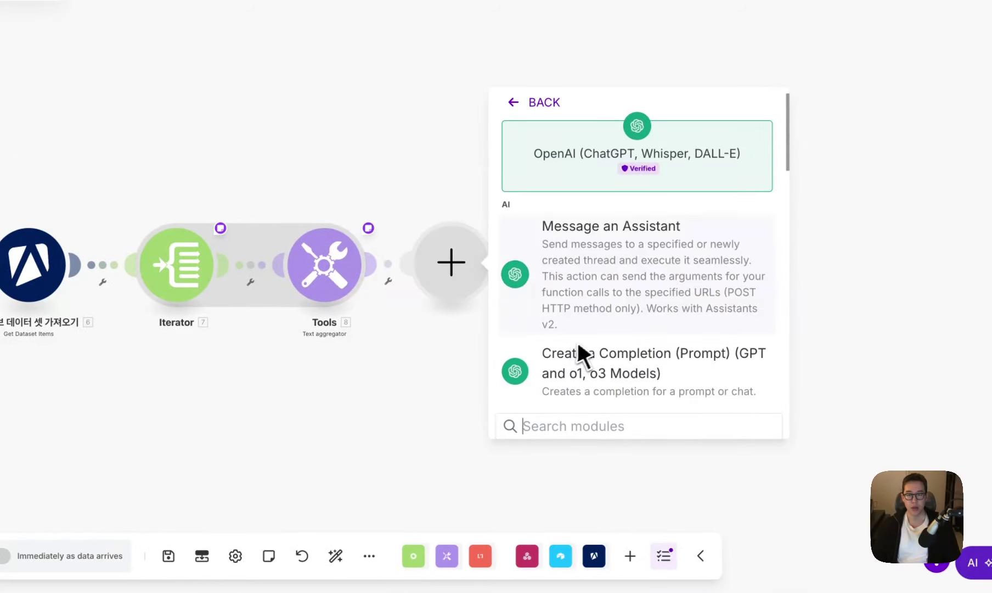
{"action": "scroll", "coordinate": [602, 346], "scroll_direction": "down", "scroll_amount": 4}
{"action": "left_click", "coordinate": [638, 266]}
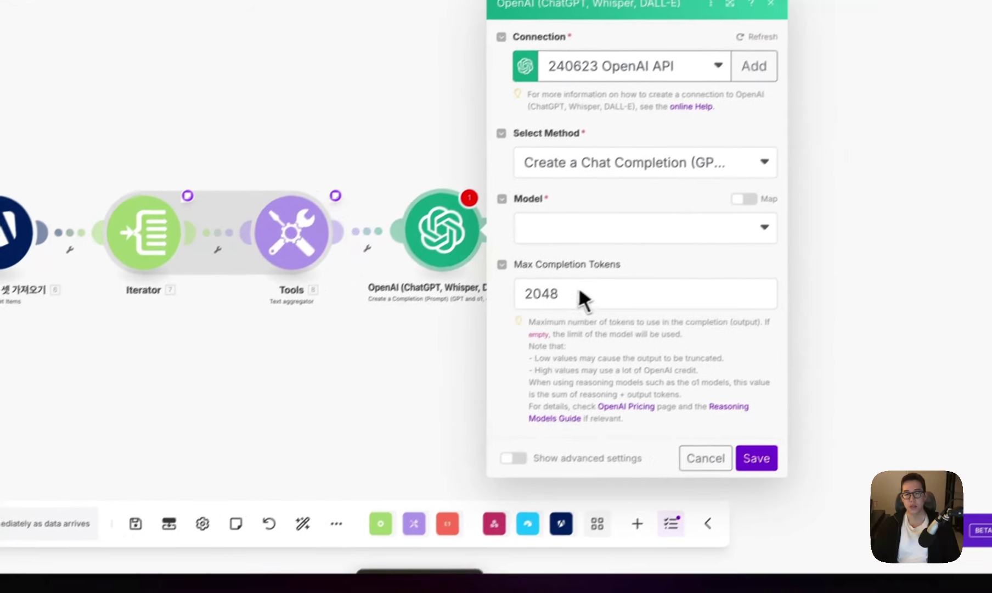
{"action": "left_click_drag", "start_coordinate": [582, 294], "coordinate": [522, 296]}
{"action": "left_click", "coordinate": [554, 251]}
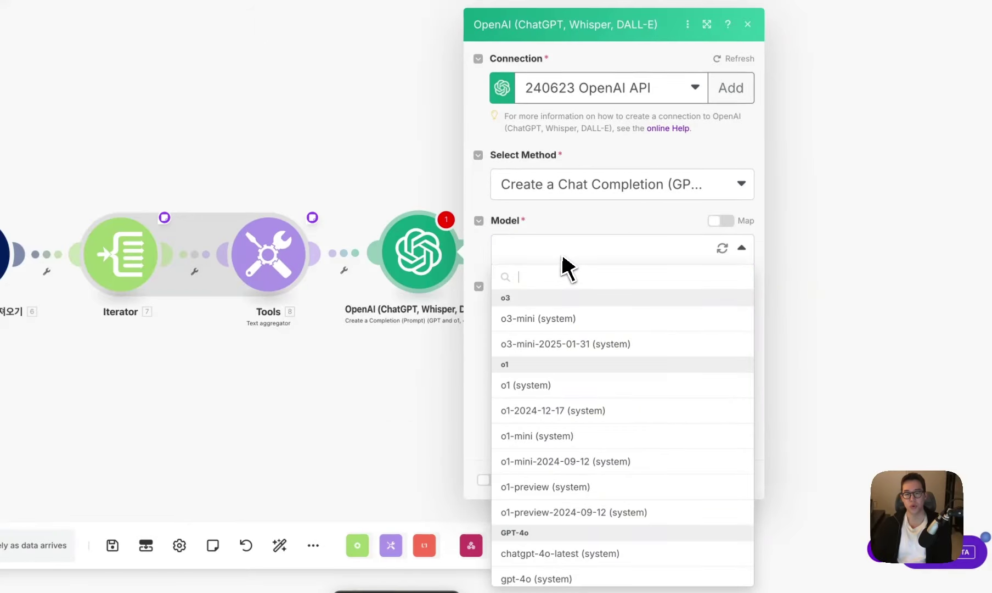
{"action": "scroll", "coordinate": [535, 467], "scroll_direction": "down", "scroll_amount": 5}
{"action": "left_click", "coordinate": [609, 418]}
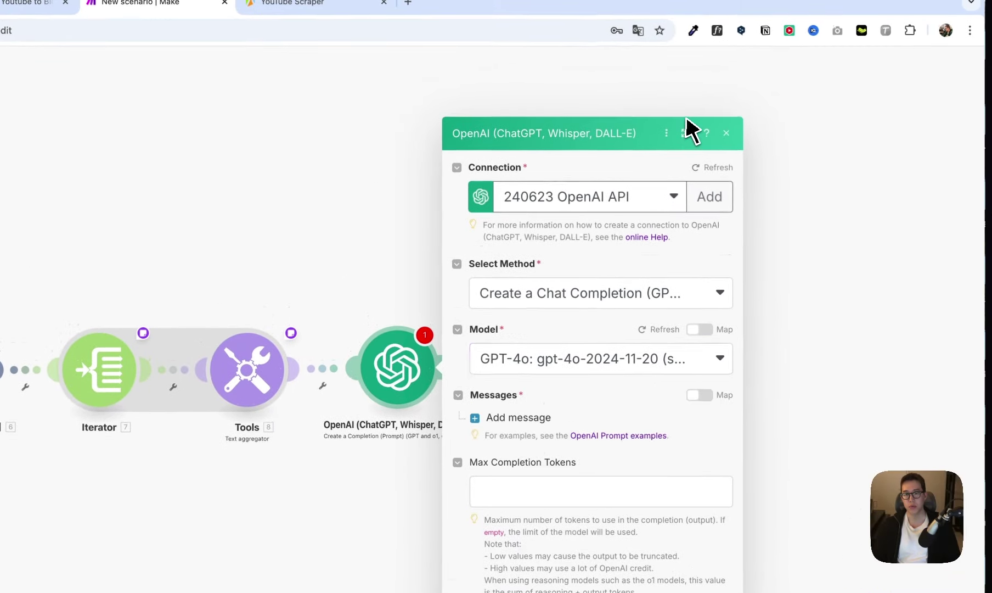
Step: Add a message with the role Developer / System and paste the Korean headline-writing prompt as its text content
{"action": "left_click", "coordinate": [519, 390]}
{"action": "left_click", "coordinate": [522, 404]}
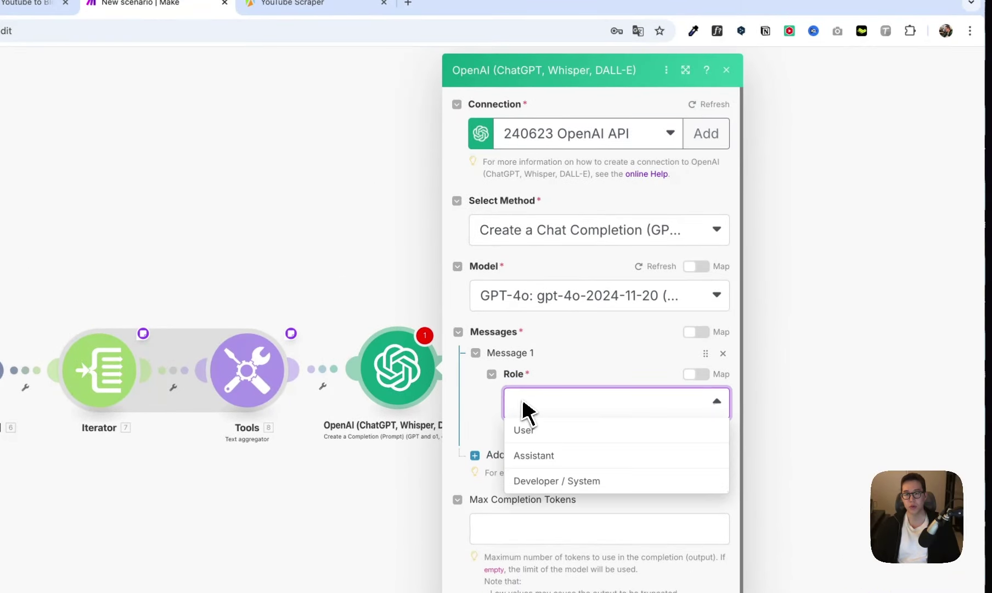
{"action": "left_click", "coordinate": [550, 460]}
{"action": "left_click", "coordinate": [550, 461]}
{"action": "key", "text": "ctrl+v"}
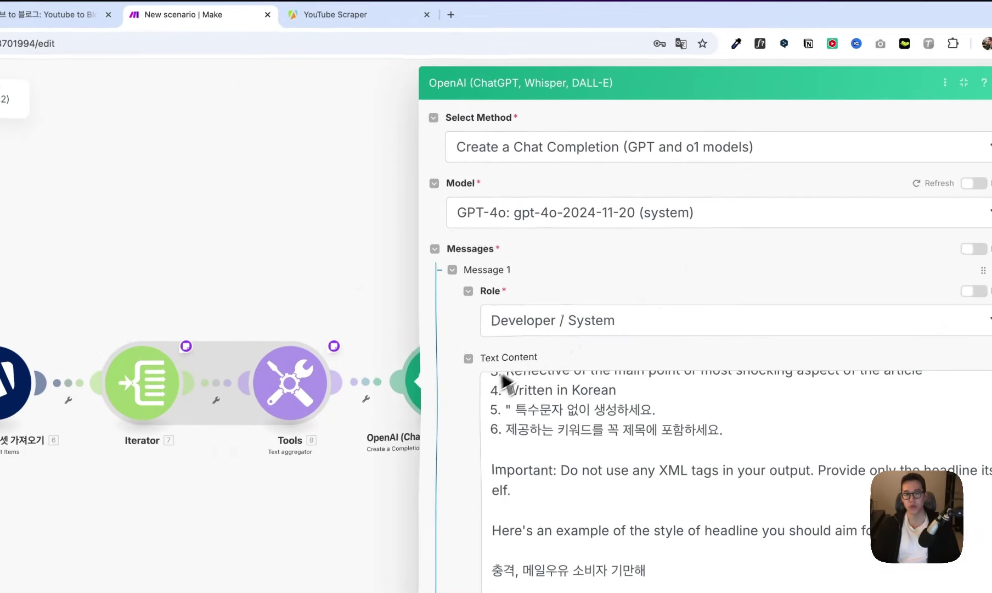
Step: Add a second message to the OpenAI module with the role User
{"action": "scroll", "coordinate": [465, 410], "scroll_direction": "down", "scroll_amount": 5}
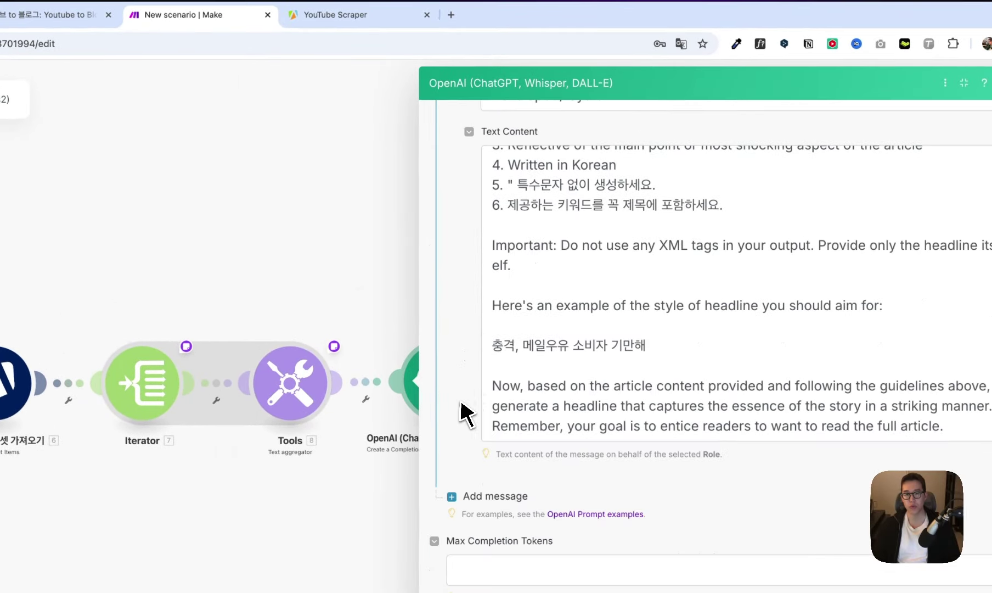
{"action": "left_click", "coordinate": [489, 496]}
{"action": "scroll", "coordinate": [535, 346], "scroll_direction": "down", "scroll_amount": 3}
{"action": "left_click", "coordinate": [568, 302]}
{"action": "left_click", "coordinate": [570, 320]}
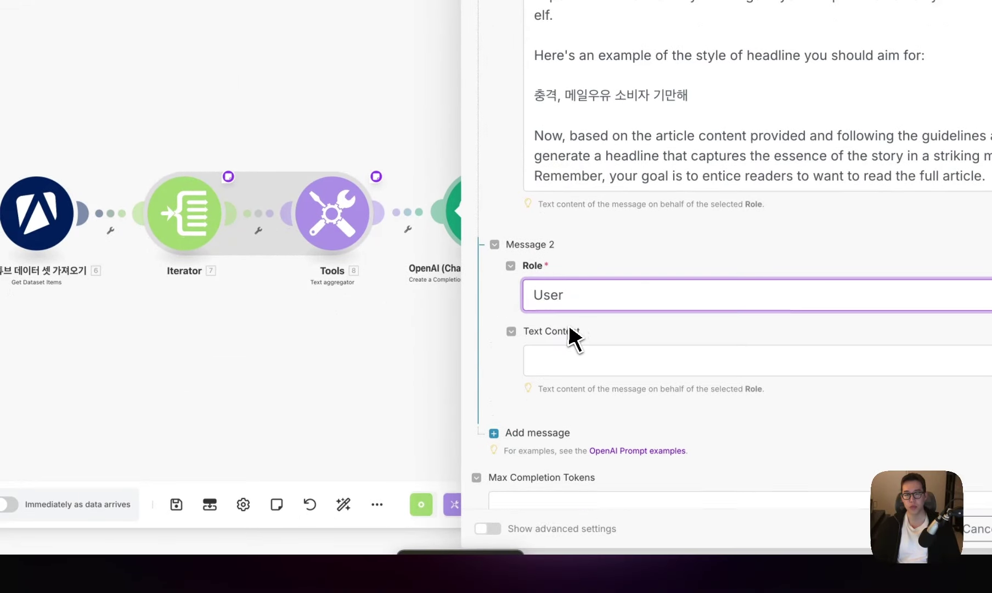
Step: Add a note to the OpenAI module containing the "Here is the article content:" template with article and keyword tags
{"action": "right_click", "coordinate": [335, 221]}
{"action": "left_click", "coordinate": [391, 359]}
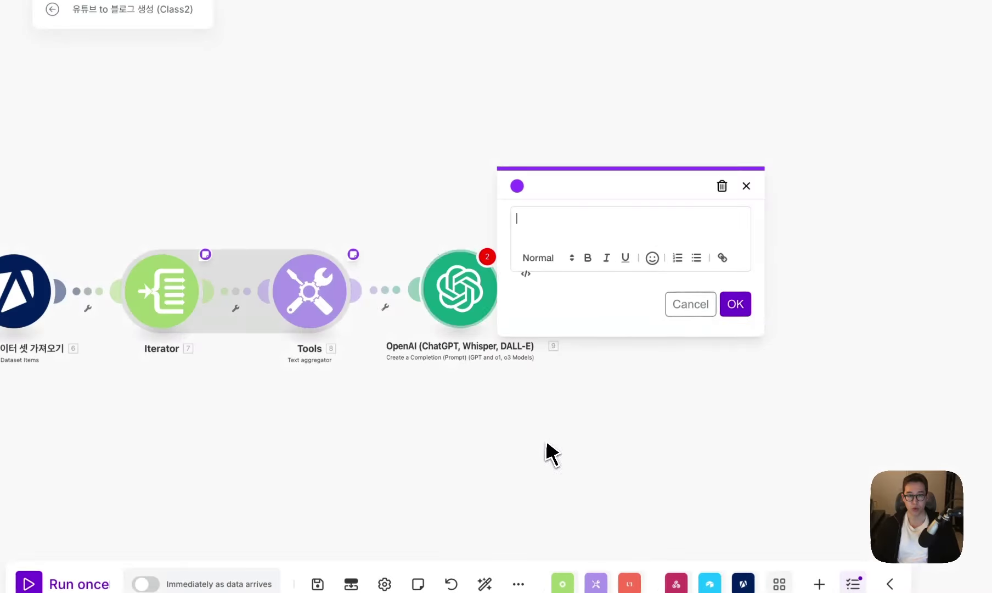
{"action": "type", "text": "Here is the article content:  <article> {{54.text}} </article>  <keyword> {{49.title}} </keyword>"}
{"action": "triple_click", "coordinate": [581, 224]}
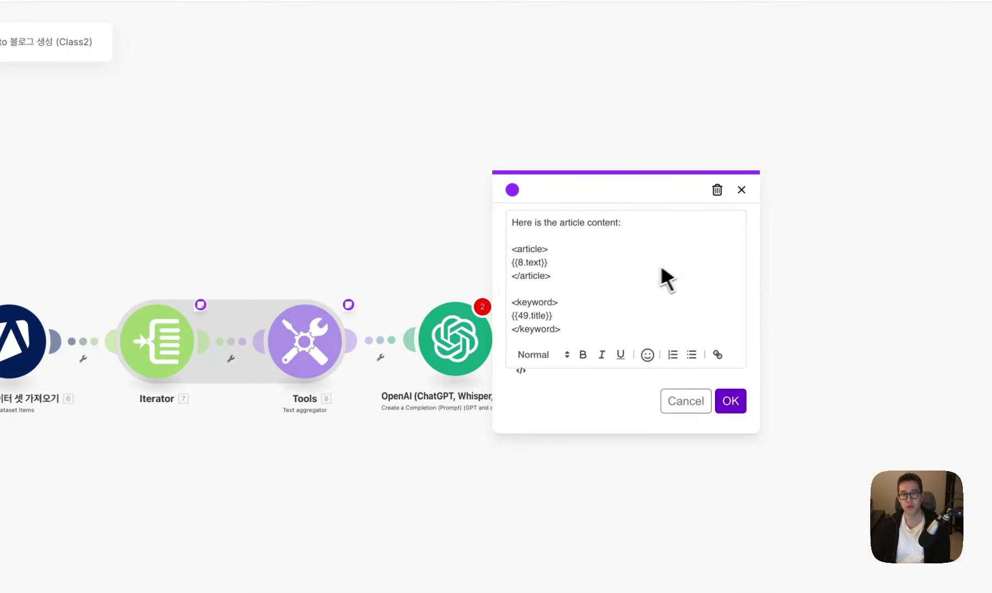
Step: Change the note's references to {{8.text}} for the article and {{6.title}} for the keyword, and save the note
{"action": "left_click_drag", "start_coordinate": [548, 263], "coordinate": [527, 262]}
{"action": "left_click", "coordinate": [530, 313]}
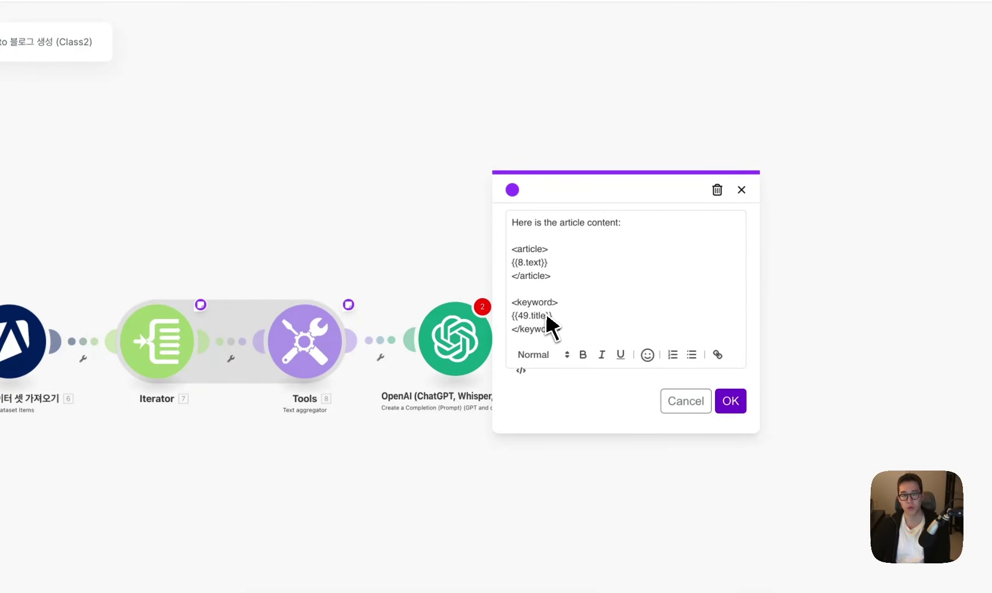
{"action": "left_click_drag", "start_coordinate": [548, 316], "coordinate": [522, 318]}
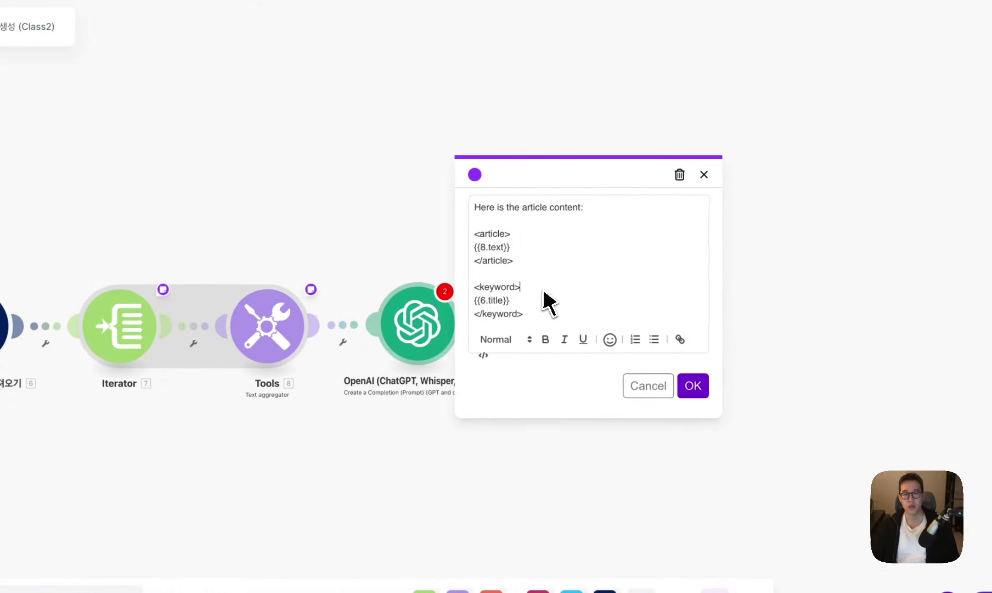
{"action": "left_click_drag", "start_coordinate": [617, 312], "coordinate": [569, 247]}
{"action": "left_click", "coordinate": [665, 384]}
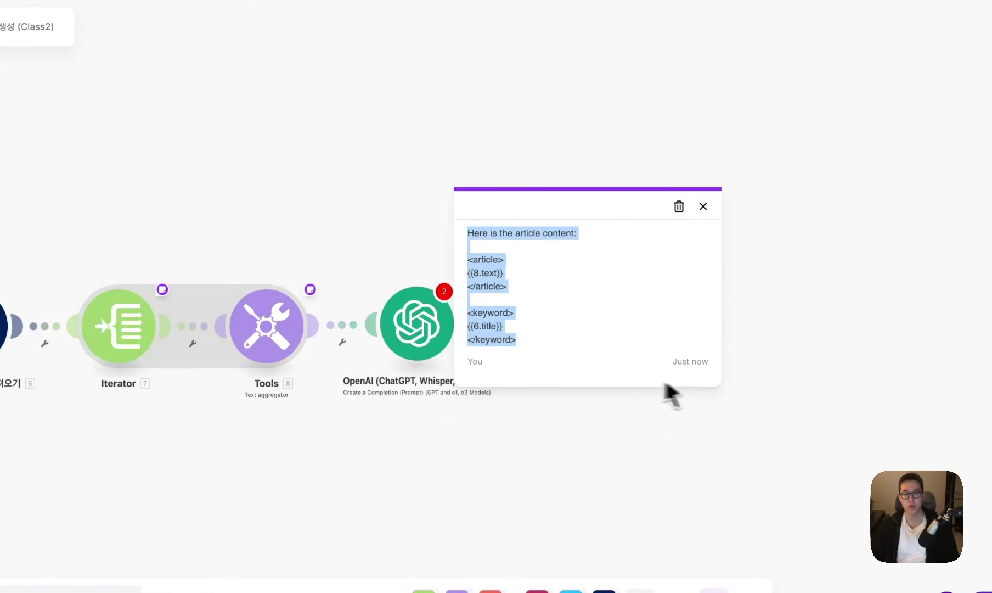
Step: Fill Message 2's text content with the note's template using {{8.text}} and {{6.title}}, and save the OpenAI module
{"action": "left_click", "coordinate": [427, 328]}
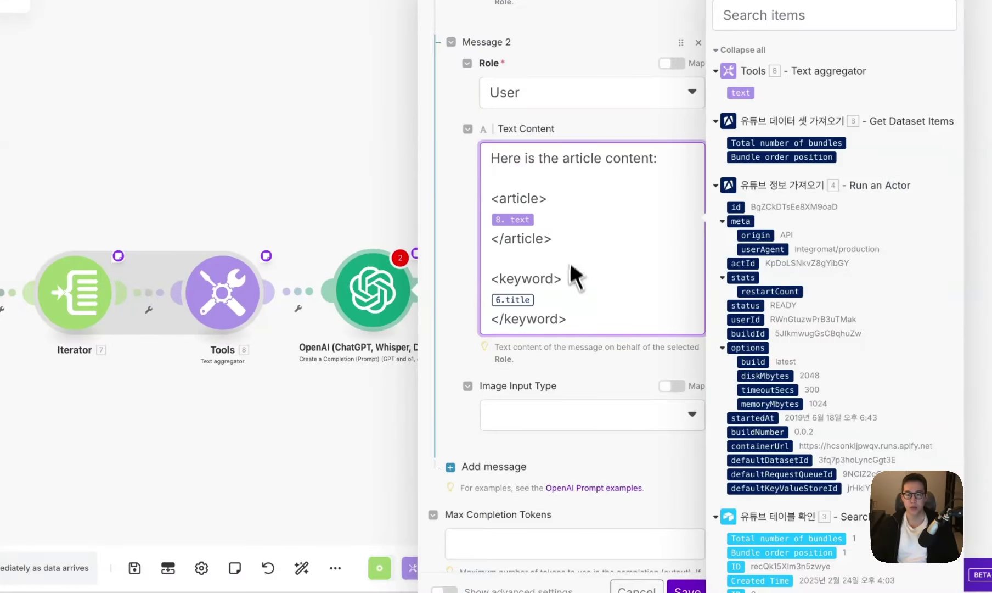
{"action": "left_click_drag", "start_coordinate": [627, 308], "coordinate": [571, 248]}
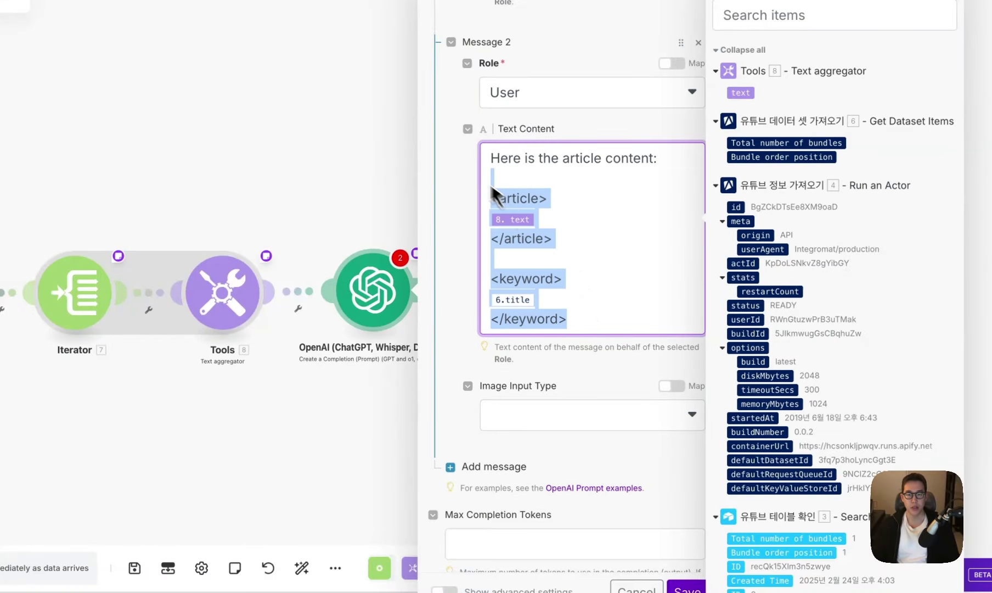
{"action": "left_click", "coordinate": [490, 172]}
{"action": "left_click", "coordinate": [686, 589]}
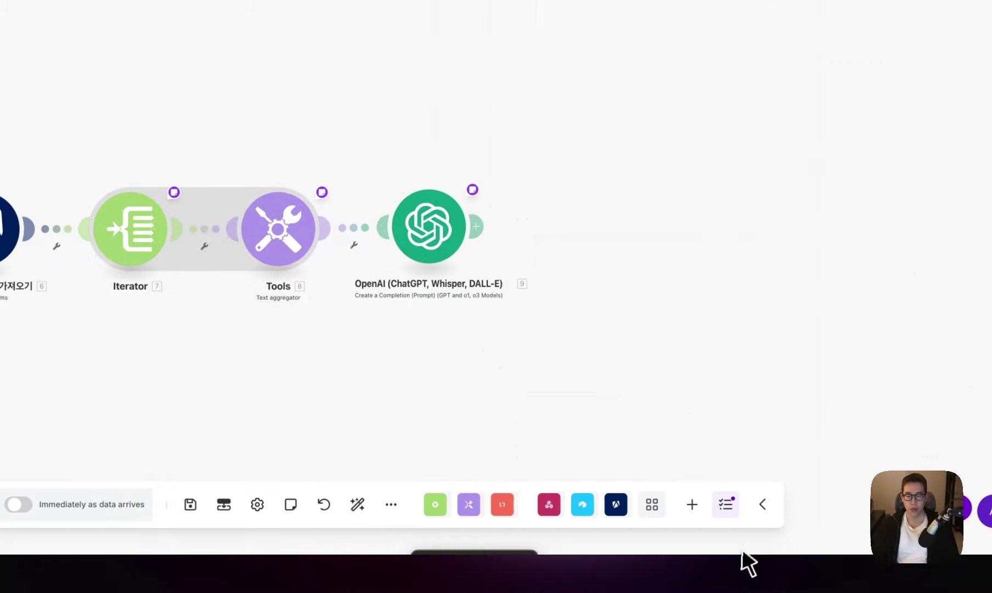
Step: Auto-align the scenario and add a Google Docs Create a Document module after the OpenAI module
{"action": "left_click", "coordinate": [358, 504]}
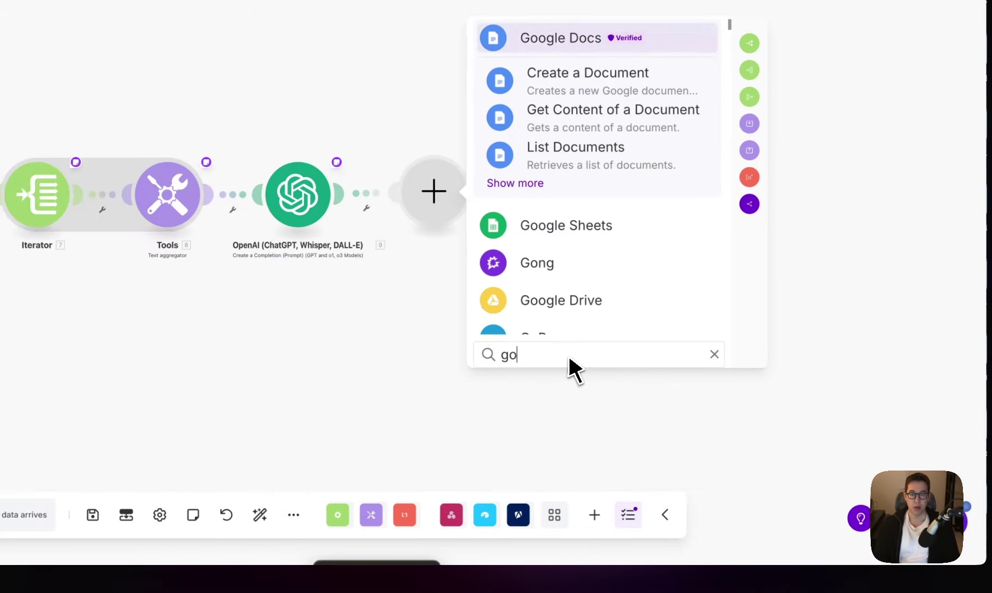
{"action": "key", "text": "BackSpace"}
{"action": "type", "text": "oogle docs"}
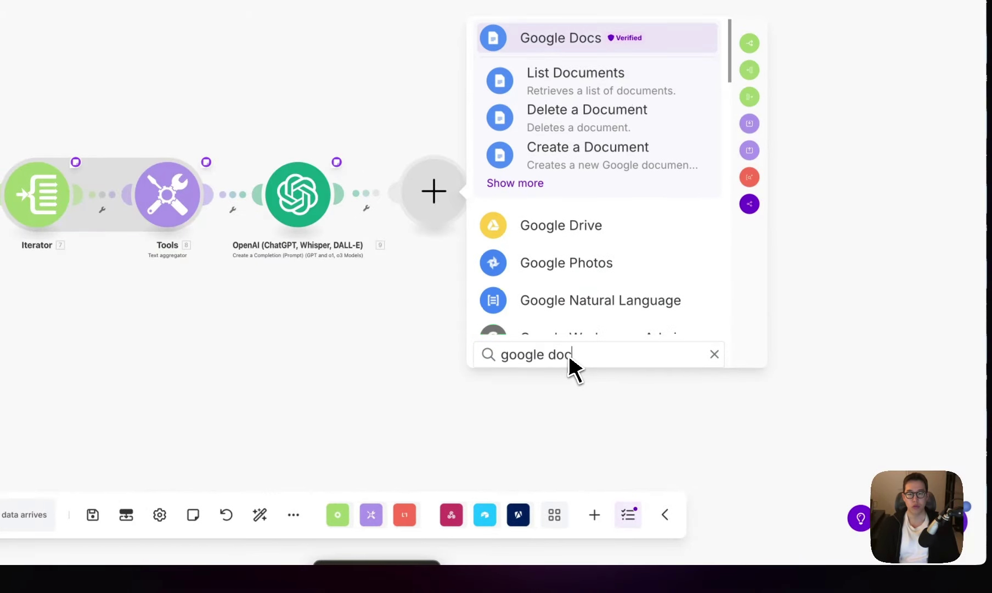
{"action": "left_click", "coordinate": [588, 151]}
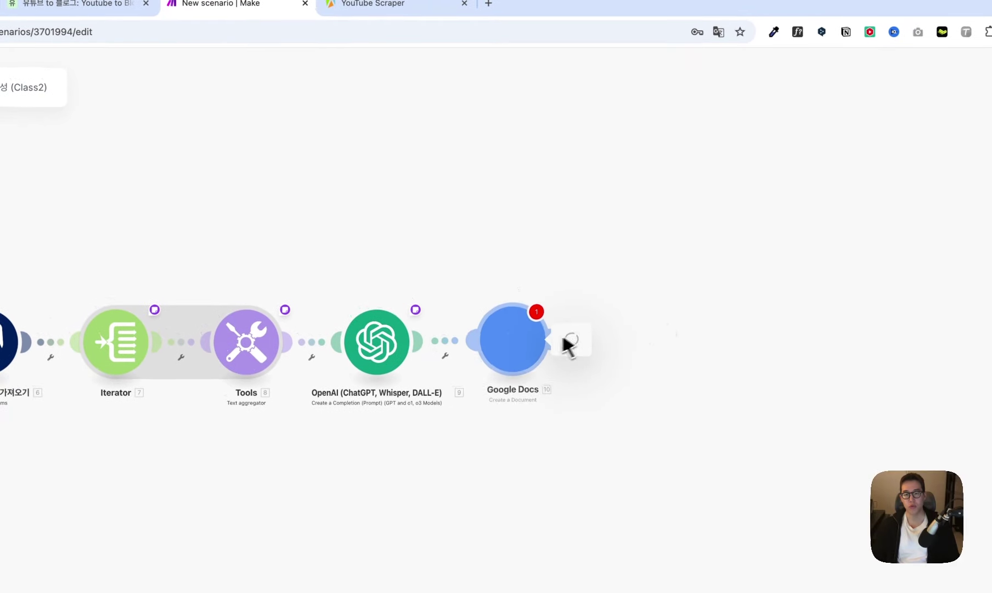
Step: Start the Google Docs document name with the expression formatDate(now; YYMMDD)
{"action": "left_click", "coordinate": [684, 300]}
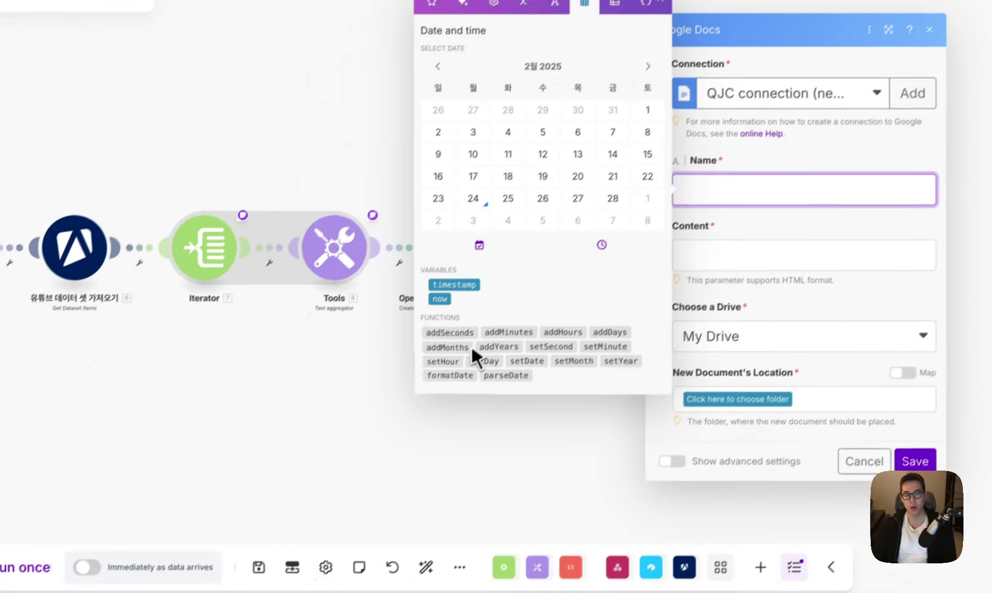
{"action": "left_click", "coordinate": [465, 358]}
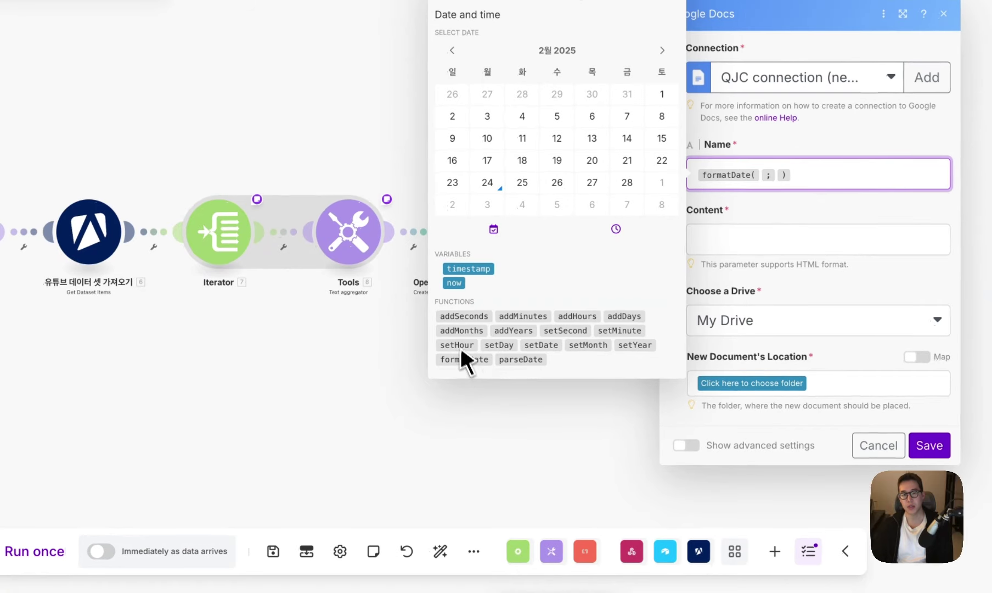
{"action": "left_click", "coordinate": [456, 283]}
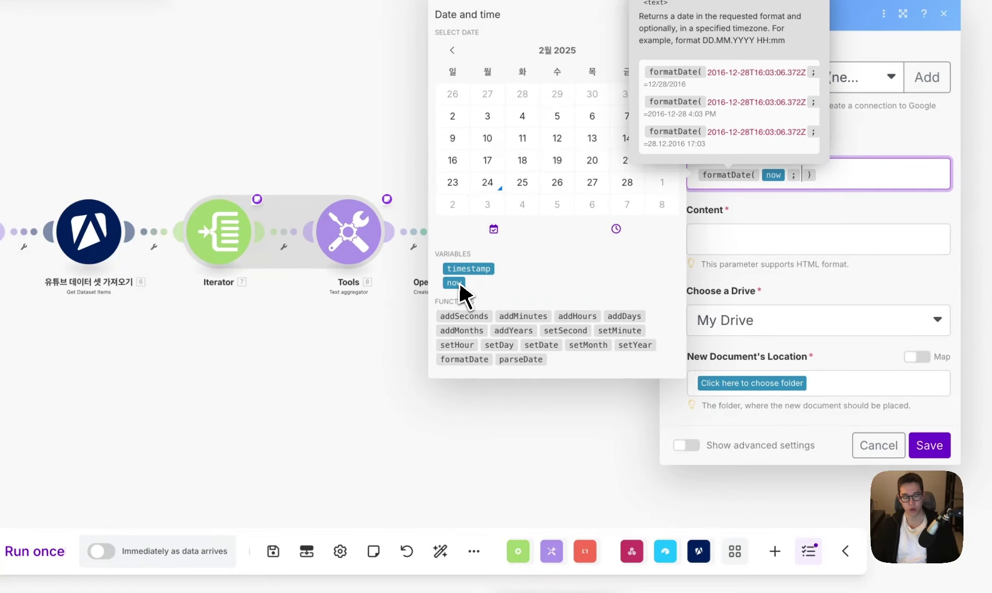
{"action": "type", "text": "YYMMDD"}
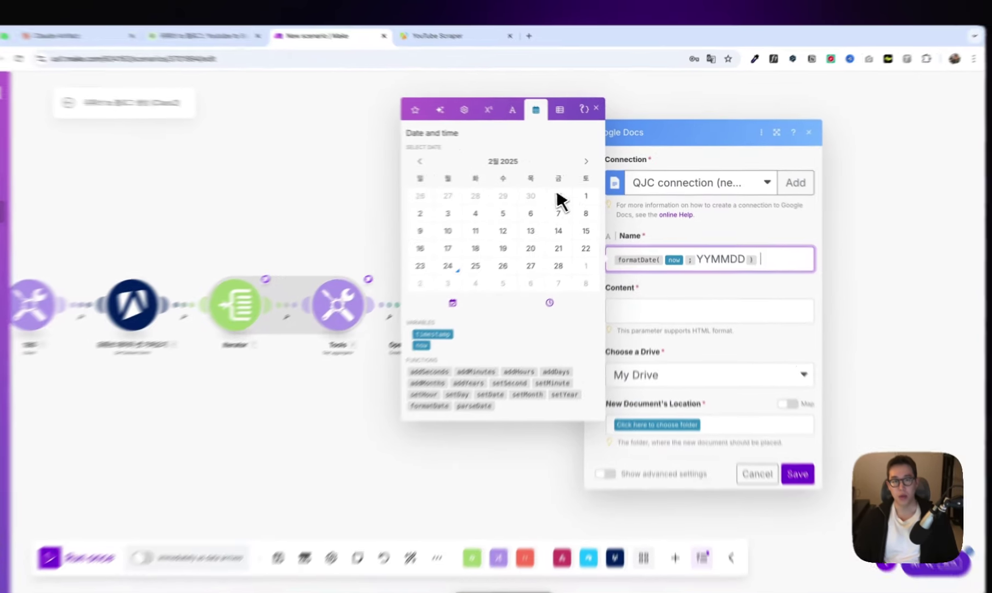
Step: Append the OpenAI module's Result and the word "Blog" to the Google Docs document name
{"action": "left_click", "coordinate": [439, 115]}
{"action": "scroll", "coordinate": [500, 260], "scroll_direction": "down", "scroll_amount": 3}
{"action": "scroll", "coordinate": [434, 300], "scroll_direction": "up", "scroll_amount": 4}
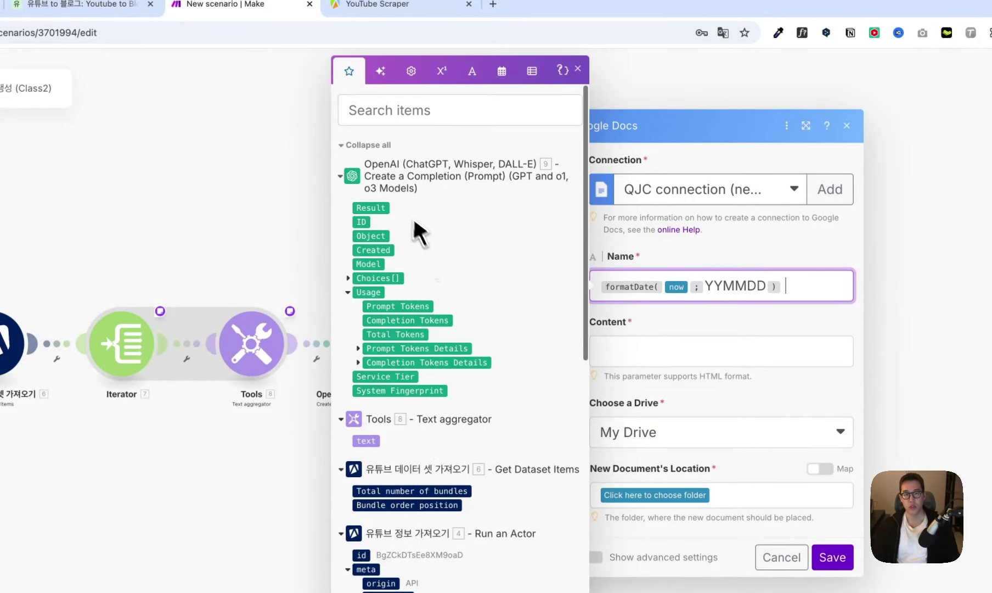
{"action": "left_click", "coordinate": [374, 208]}
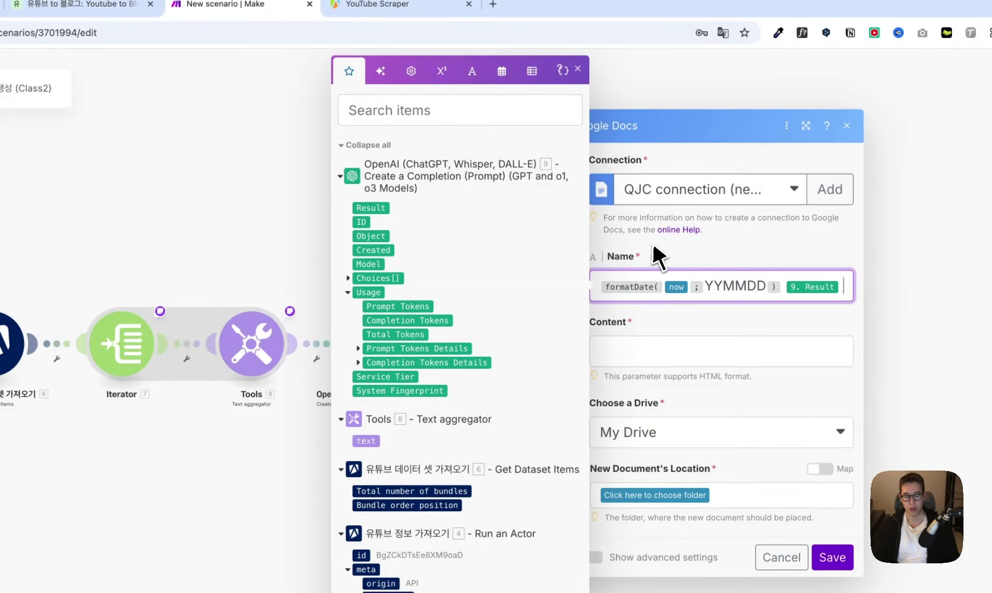
{"action": "type", "text": "Blog"}
Step: Set the document content to "# " followed by the OpenAI Result, choose the new document's folder, and save the module
{"action": "left_click", "coordinate": [708, 375]}
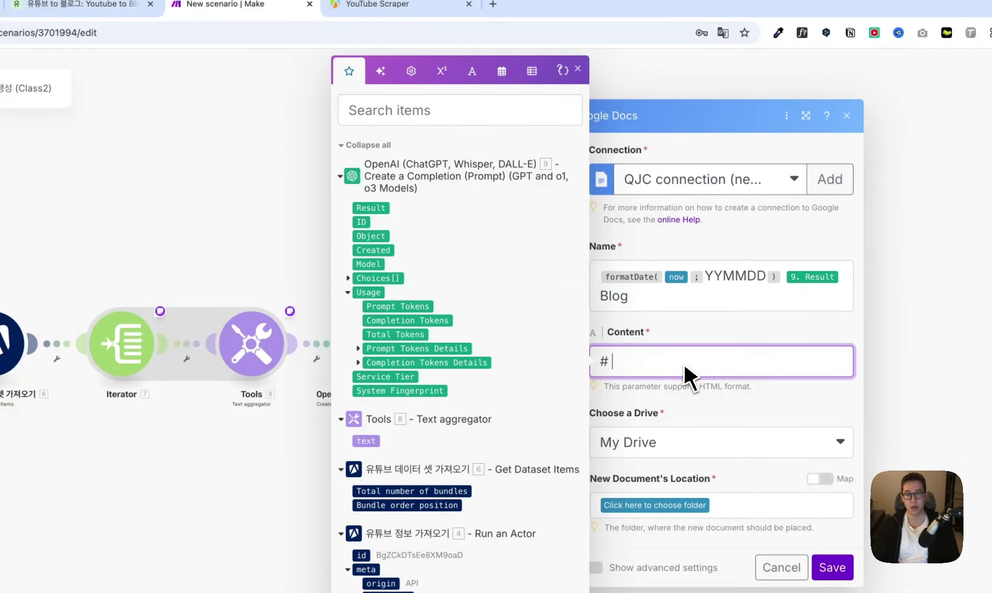
{"action": "left_click", "coordinate": [388, 208]}
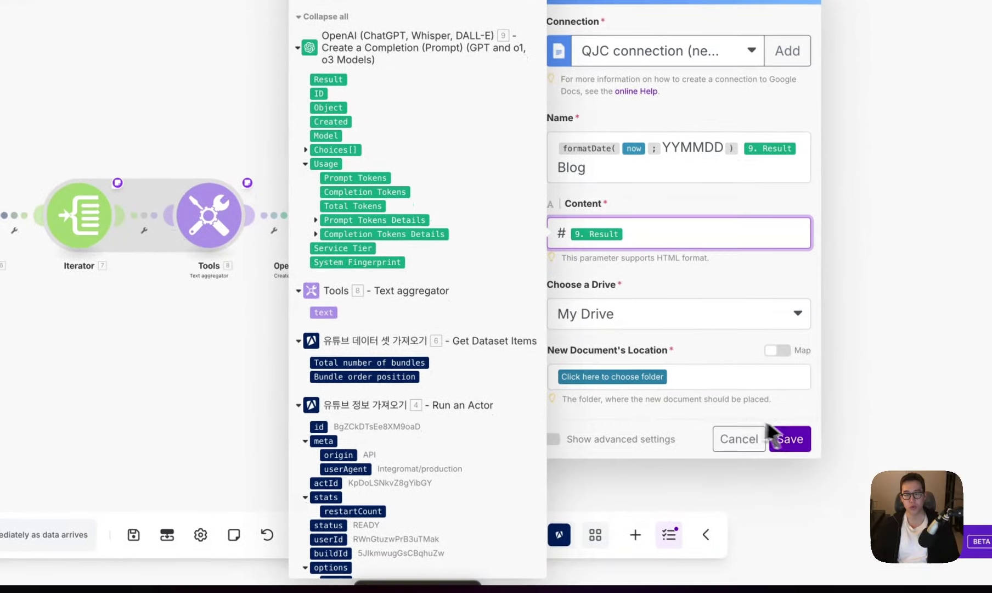
{"action": "left_click", "coordinate": [669, 507]}
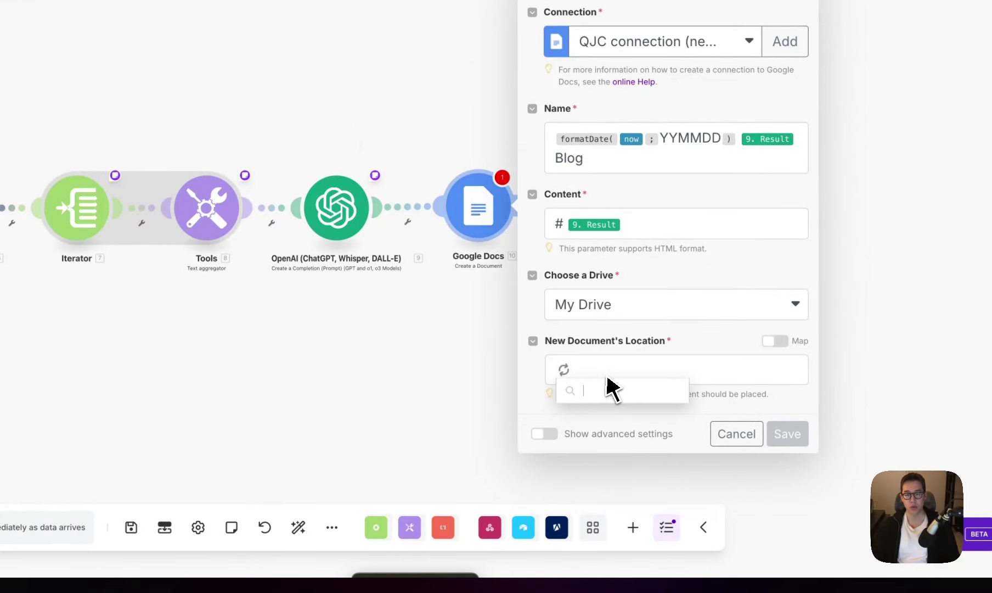
{"action": "left_click", "coordinate": [595, 492]}
{"action": "left_click", "coordinate": [779, 436]}
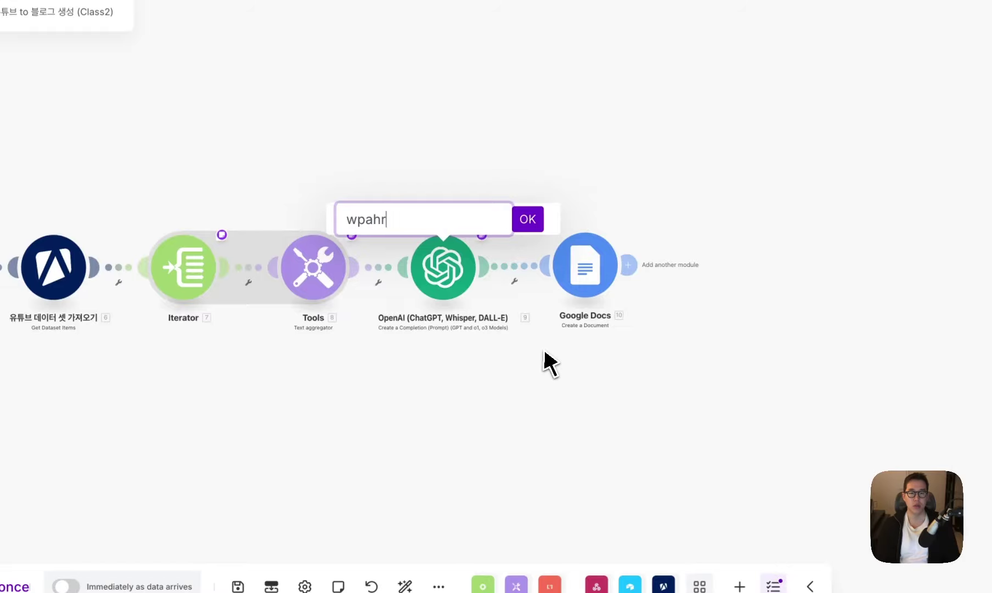
Step: Rename the OpenAI module to "블로그 제목 생성" and save the scenario
{"action": "key", "text": "BackSpace"}
{"action": "key", "text": "BackSpace"}
{"action": "key", "text": "BackSpace"}
{"action": "key", "text": "BackSpace"}
{"action": "key", "text": "BackSpace"}
{"action": "type", "text": "블로그 제목 생성"}
{"action": "key", "text": "Return"}
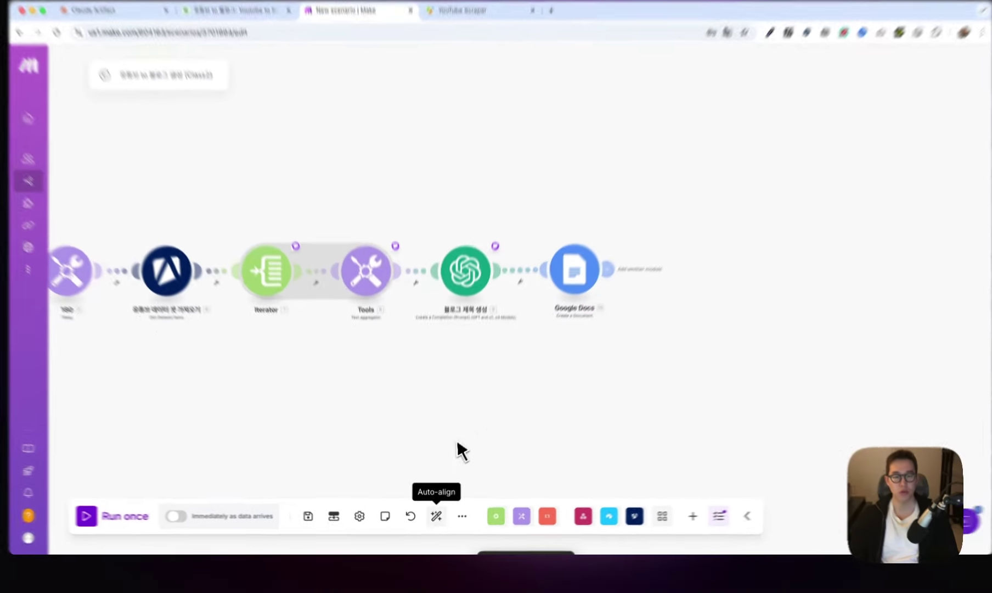
{"action": "left_click", "coordinate": [308, 516]}
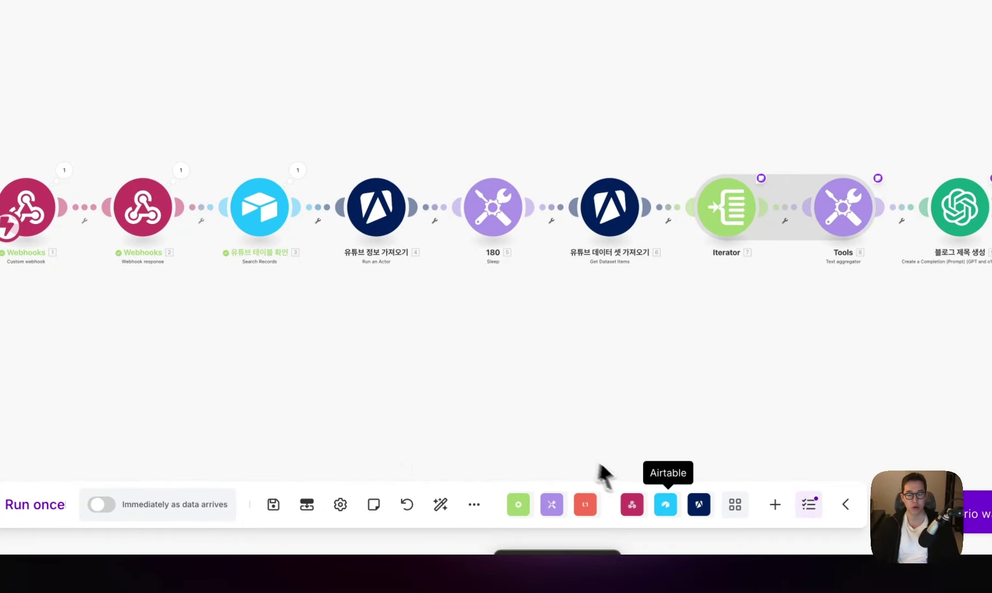
Step: Clone the "블로그 제목 생성" OpenAI module and connect the copy after the Google Docs module
{"action": "scroll", "coordinate": [598, 459], "scroll_direction": "right", "scroll_amount": 10}
{"action": "right_click", "coordinate": [486, 215]}
{"action": "left_click", "coordinate": [512, 308]}
{"action": "left_click", "coordinate": [698, 267]}
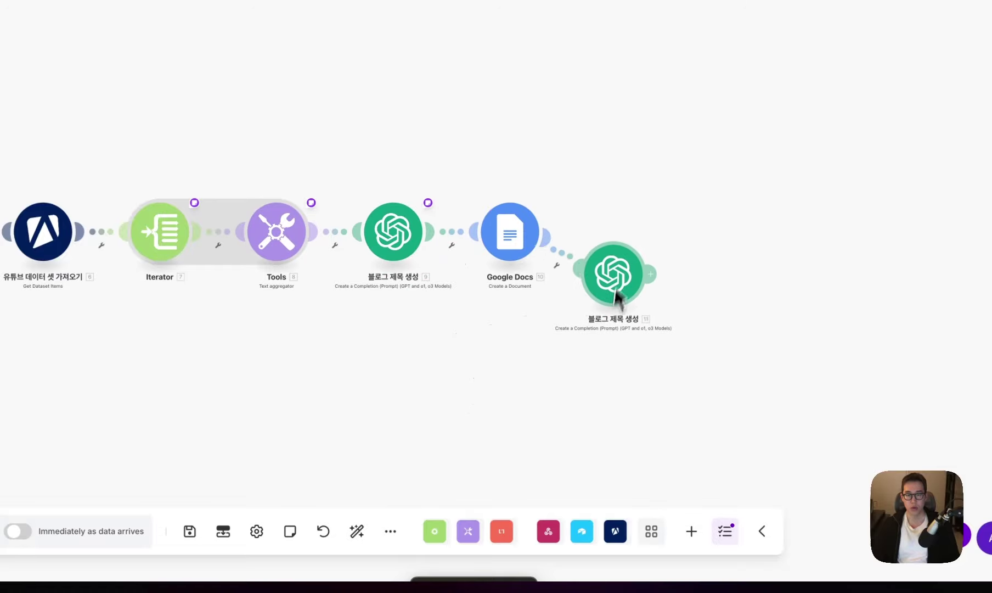
{"action": "left_click_drag", "start_coordinate": [615, 294], "coordinate": [626, 256]}
Step: Rename the cloned OpenAI module to "이미지 프롬프트 생성"
{"action": "right_click", "coordinate": [626, 256]}
{"action": "left_click", "coordinate": [673, 321]}
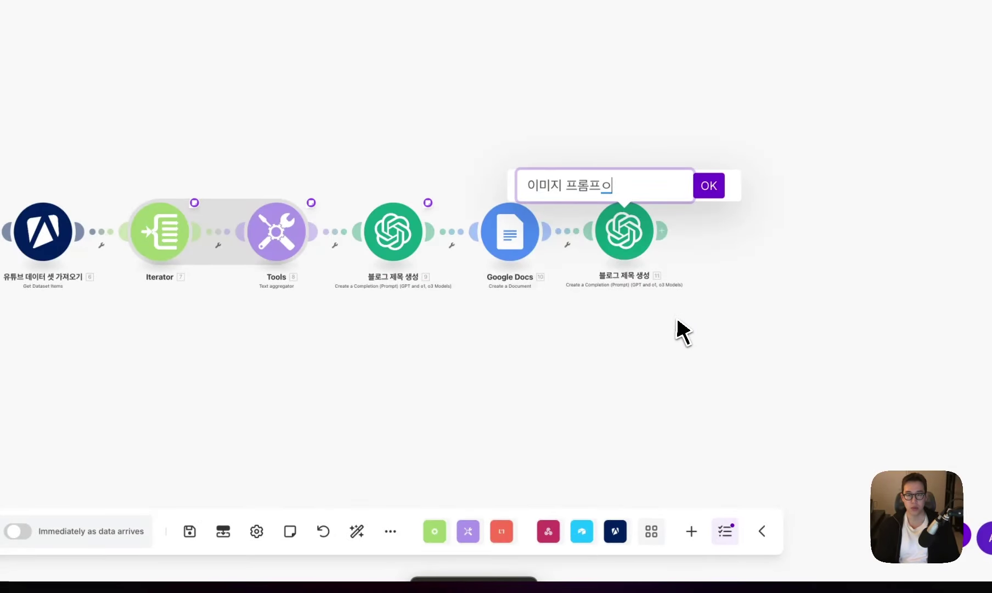
{"action": "type", "text": "이미지 프롬프트 생성"}
{"action": "key", "text": "Return"}
Step: Rename the Google Docs module to "블로그 문서 생성"
{"action": "right_click", "coordinate": [519, 255]}
{"action": "left_click", "coordinate": [571, 327]}
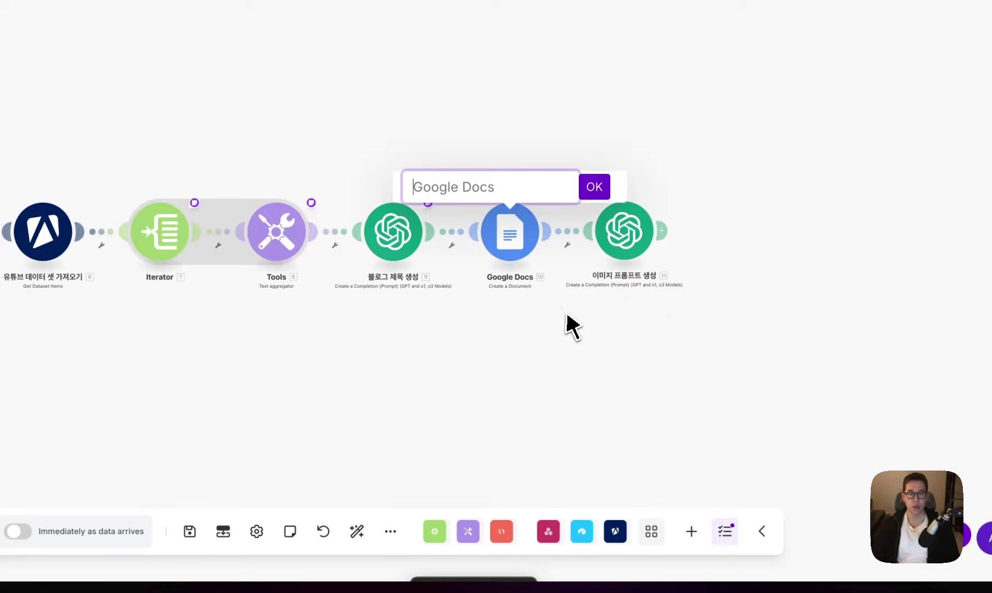
{"action": "type", "text": "블로그 문서 새"}
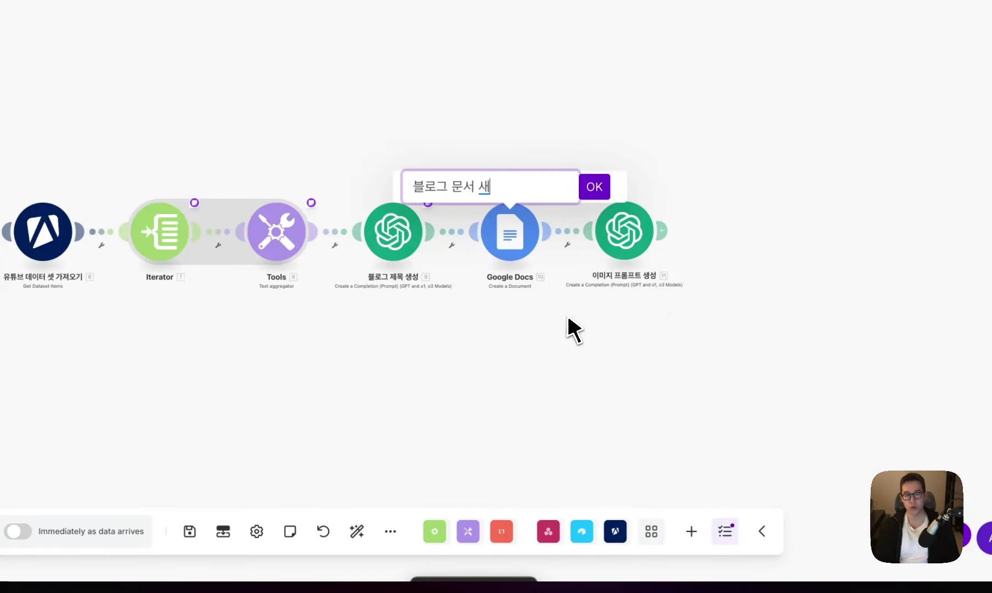
{"action": "type", "text": "생성"}
{"action": "key", "text": "Return"}
Step: Replace the Developer / System message of the "이미지 프롬프트 생성" module with the copied image prompt instructions
{"action": "left_click", "coordinate": [631, 264]}
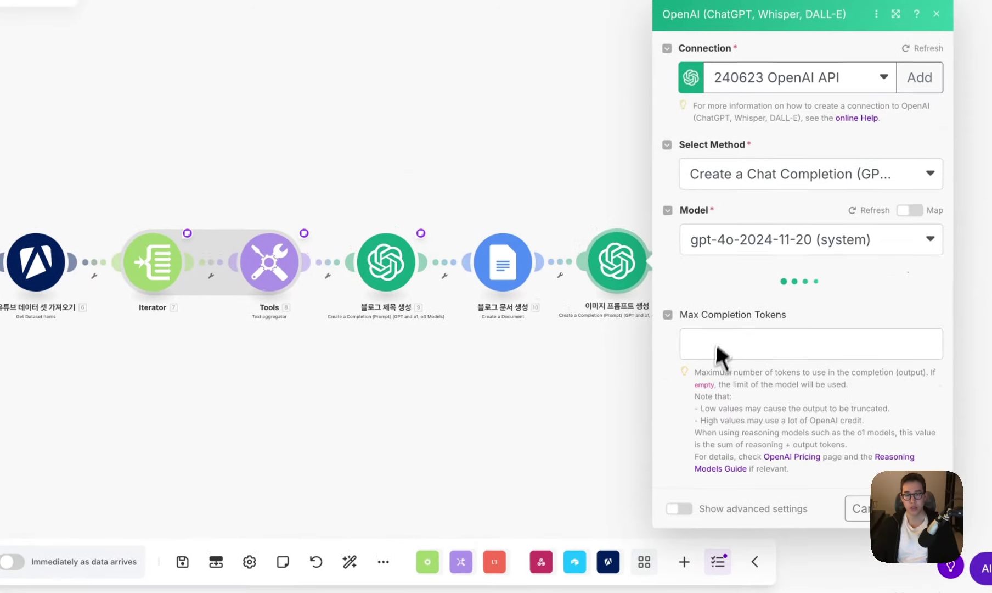
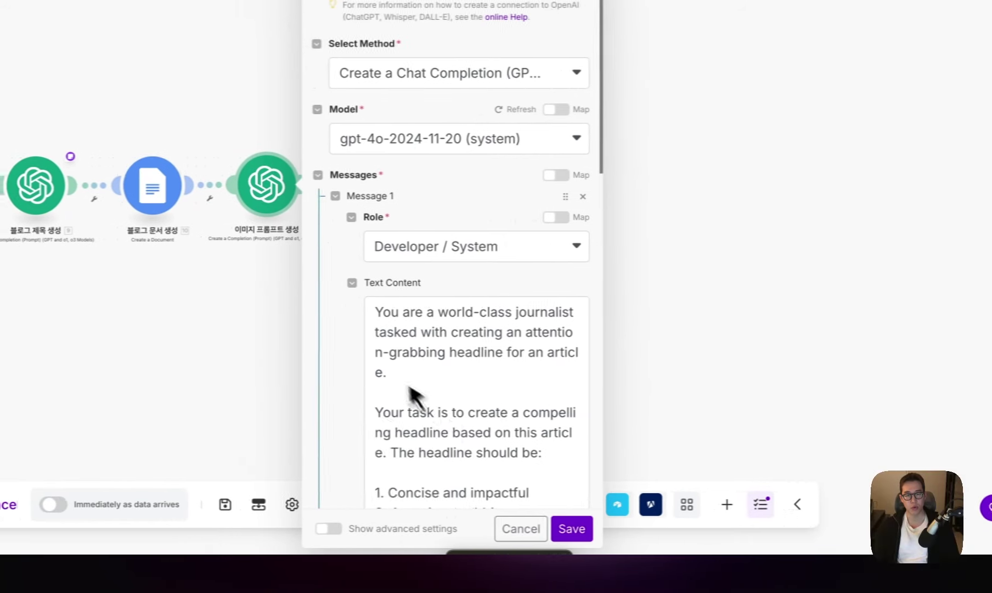
{"action": "scroll", "coordinate": [239, 348], "scroll_direction": "down", "scroll_amount": 3}
{"action": "left_click", "coordinate": [420, 343]}
{"action": "key", "text": "super+a"}
{"action": "key", "text": "super+v"}
Step: Set the user message to "Here is the blog title:" with the "블로그 제목 생성" Result inside <blog_title> tags, and save the module
{"action": "scroll", "coordinate": [473, 335], "scroll_direction": "down", "scroll_amount": 5}
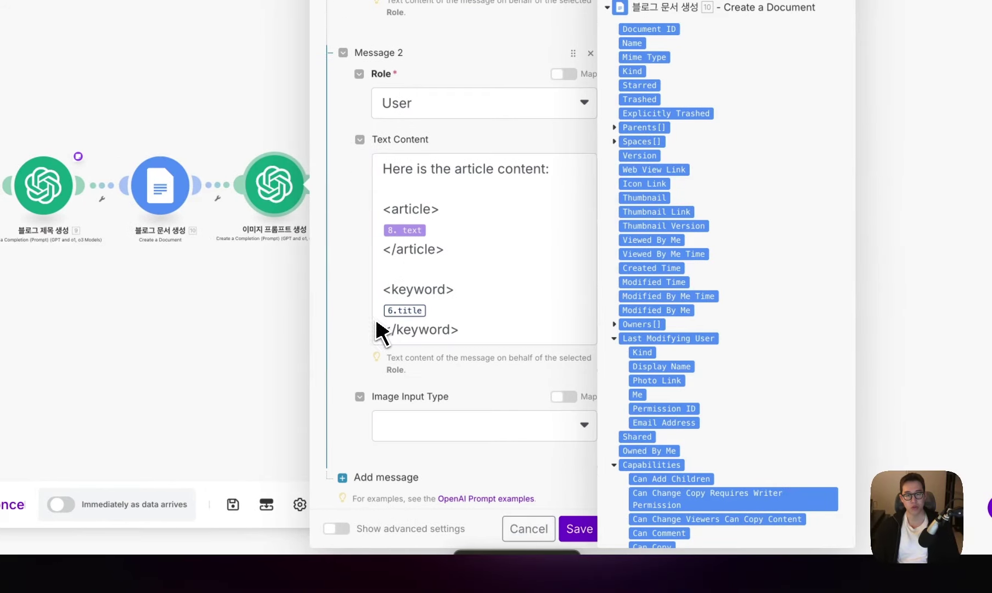
{"action": "key", "text": "super+a"}
{"action": "type", "text": "Here is the blog title: <blog_title>  </blog_title>"}
{"action": "left_click", "coordinate": [501, 216]}
{"action": "left_click", "coordinate": [368, 300]}
{"action": "scroll", "coordinate": [604, 357], "scroll_direction": "down", "scroll_amount": 15}
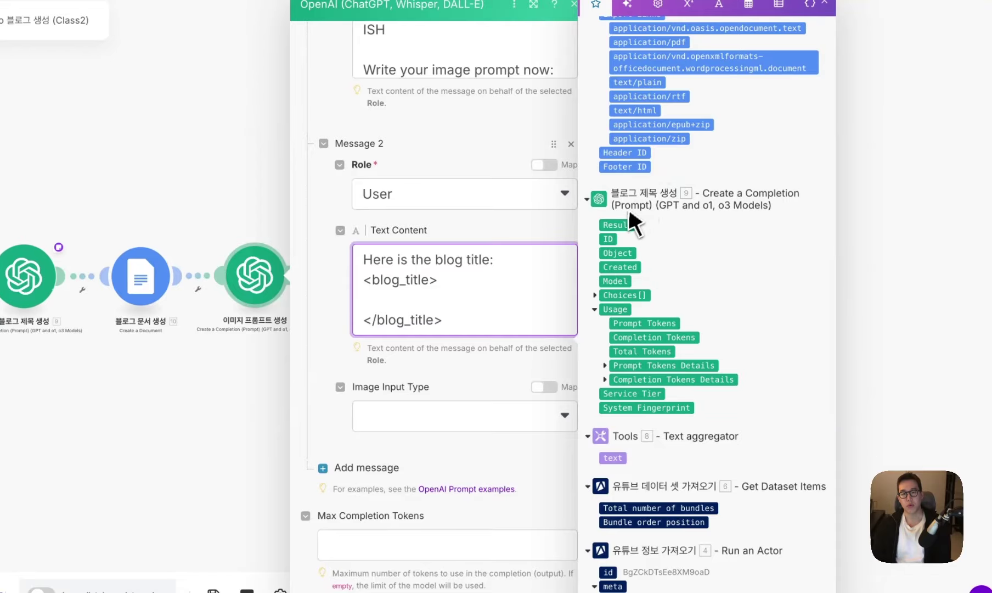
{"action": "left_click", "coordinate": [622, 224]}
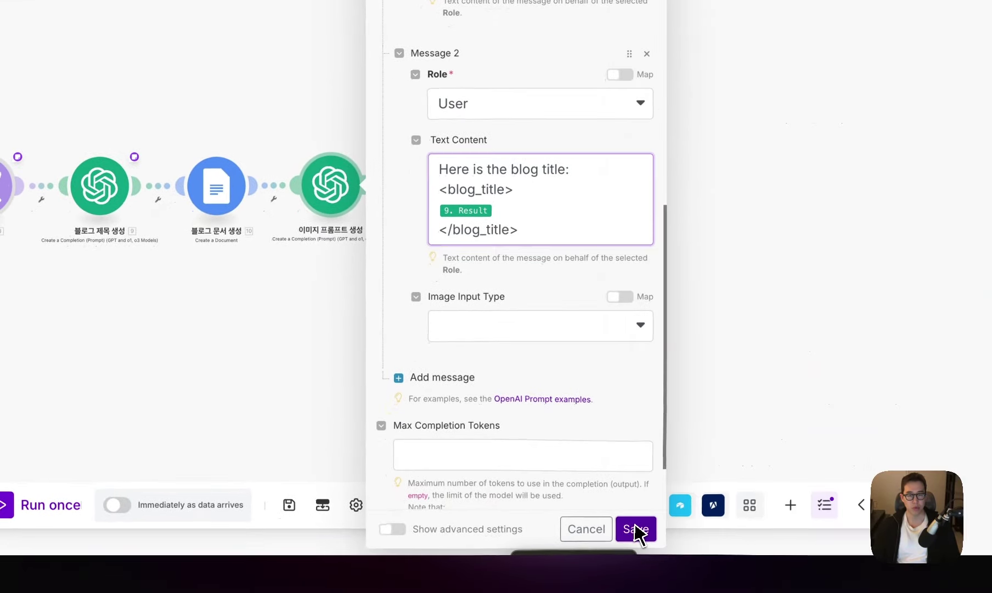
{"action": "left_click", "coordinate": [638, 532]}
Step: Auto-align the modules and save the scenario
{"action": "left_click", "coordinate": [457, 505]}
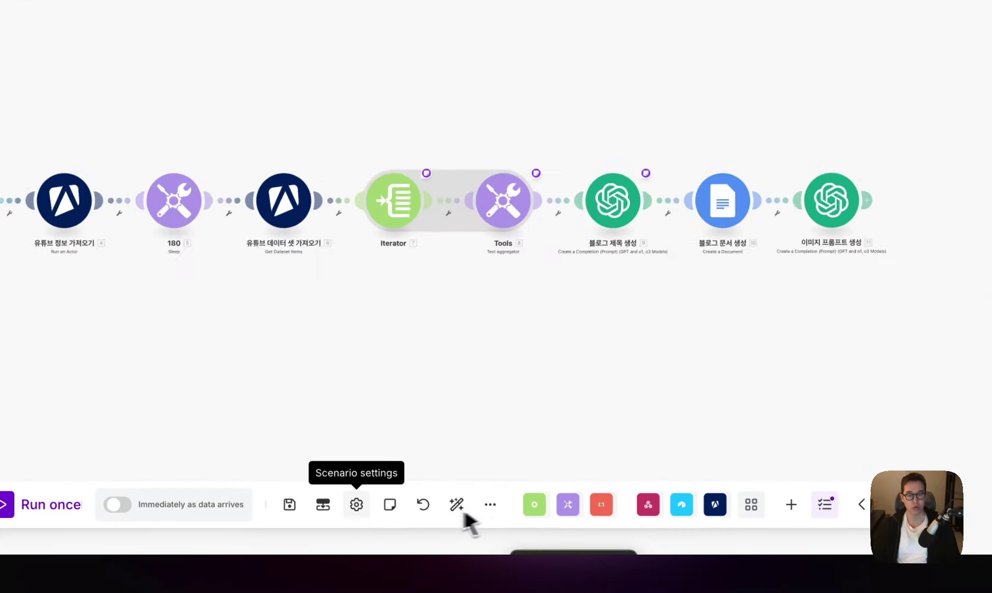
{"action": "left_click", "coordinate": [289, 505]}
Step: Add an HTTP "Make a request" module after the "이미지 프롬프트 생성" module
{"action": "left_click", "coordinate": [495, 283]}
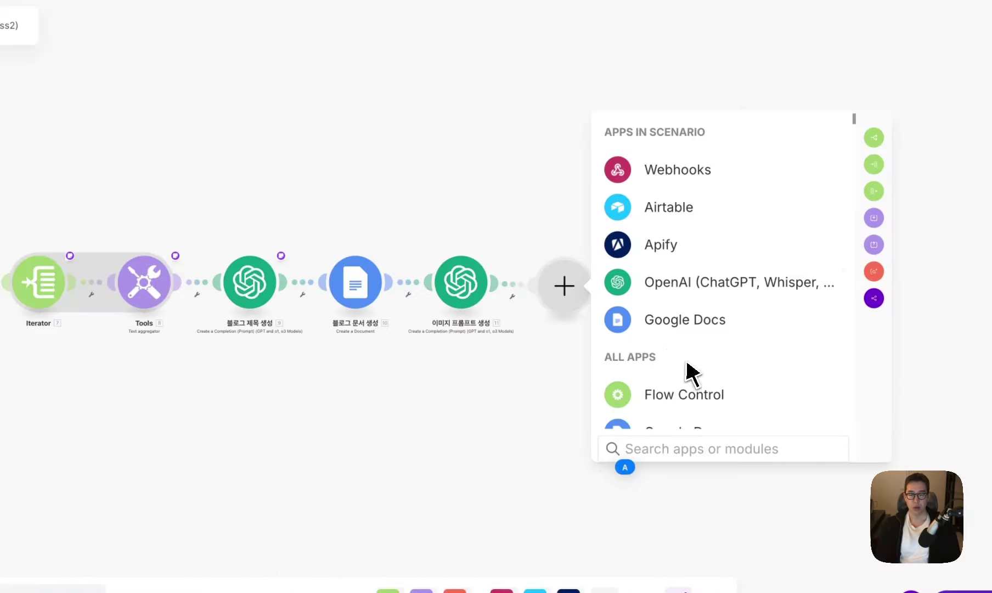
{"action": "type", "text": "http"}
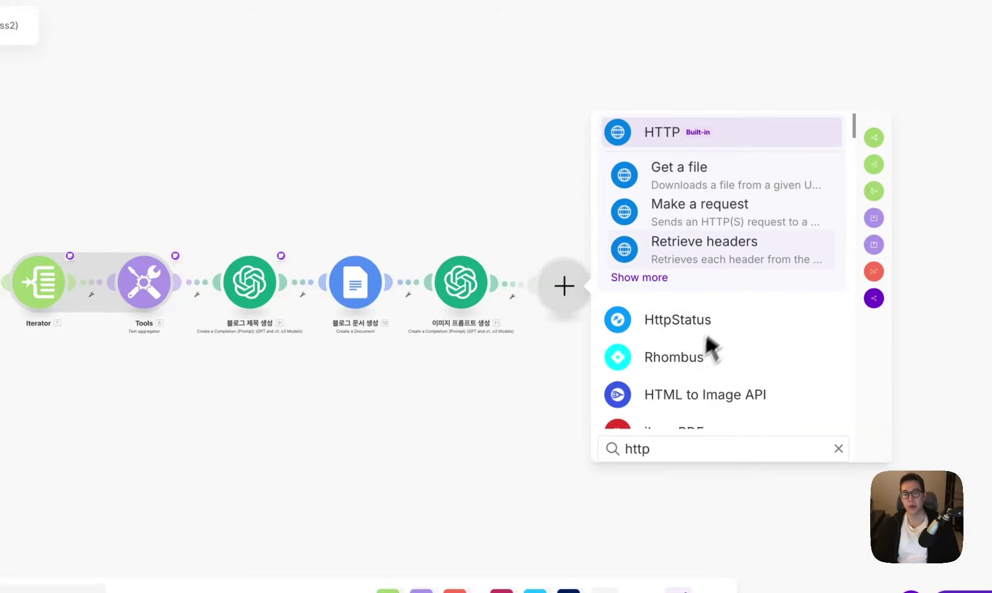
{"action": "left_click", "coordinate": [750, 224]}
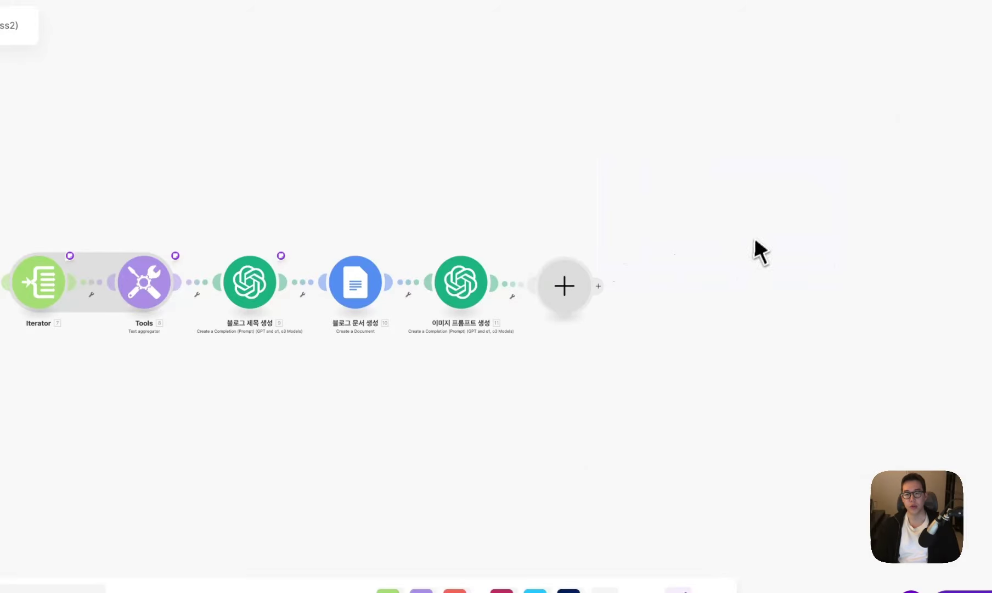
{"action": "left_click_drag", "start_coordinate": [570, 288], "coordinate": [572, 282]}
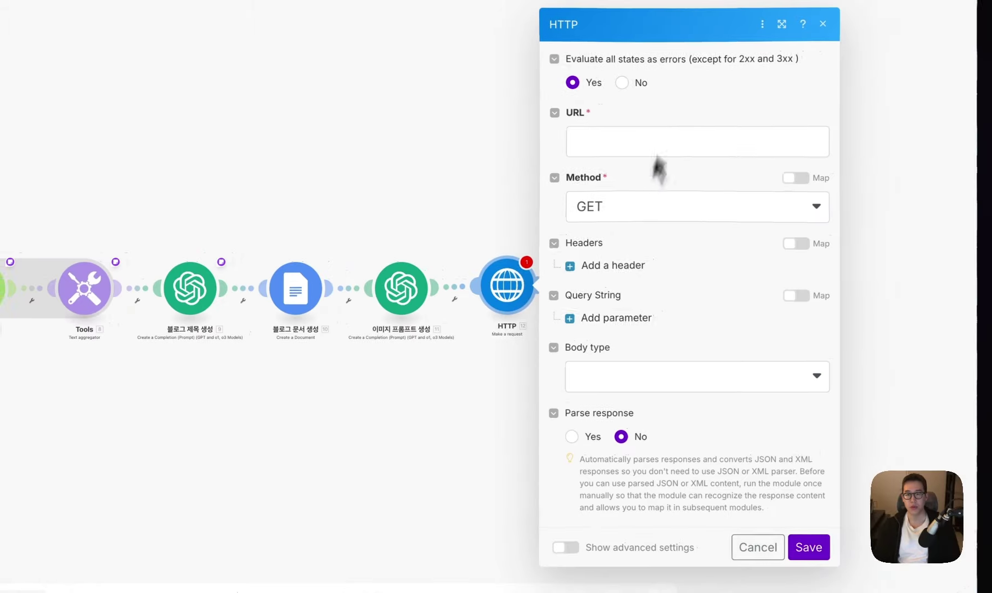
{"action": "left_click", "coordinate": [913, 40]}
{"action": "type", "text": "https://api.replicate.com/v1/models/black-forest-labs/flux-1.1-pro-ultra/predictions"}
{"action": "left_click", "coordinate": [897, 98]}
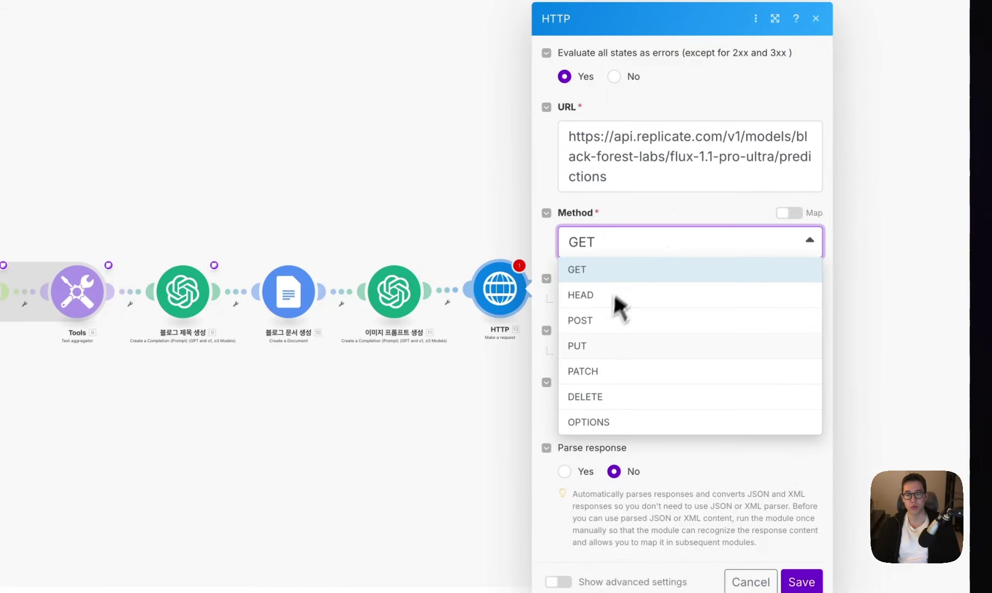
{"action": "left_click", "coordinate": [610, 321]}
Step: Add a request header named "Content-Type" with the value "application/json"
{"action": "left_click", "coordinate": [608, 300]}
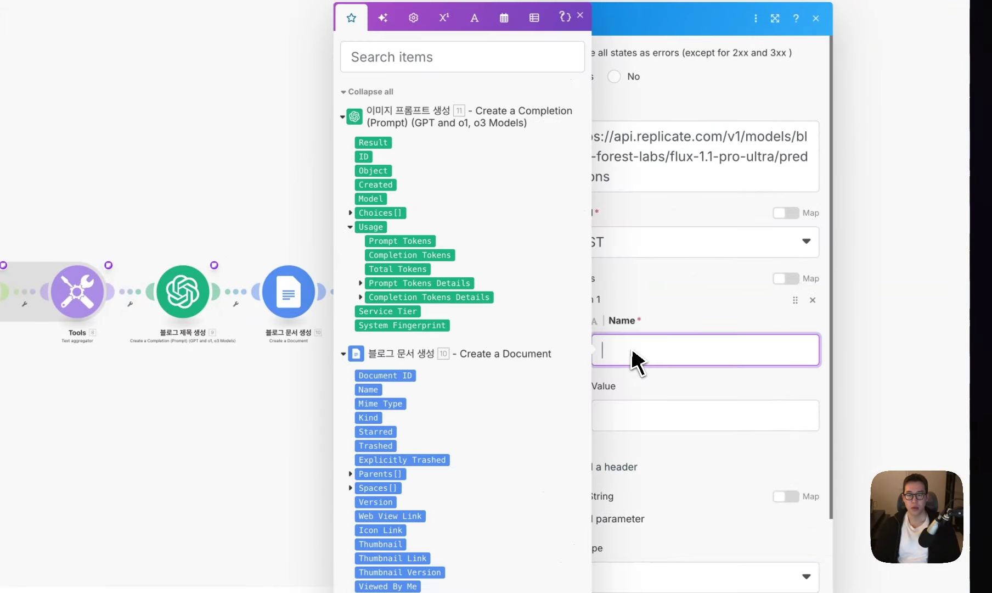
{"action": "type", "text": "Content-Type"}
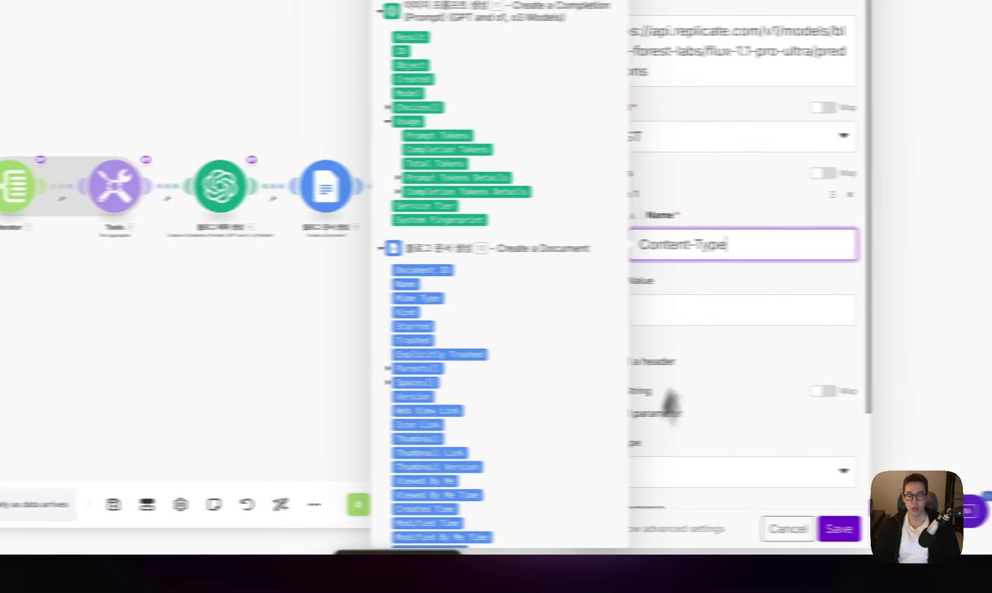
{"action": "left_click", "coordinate": [691, 310]}
{"action": "type", "text": "application/json"}
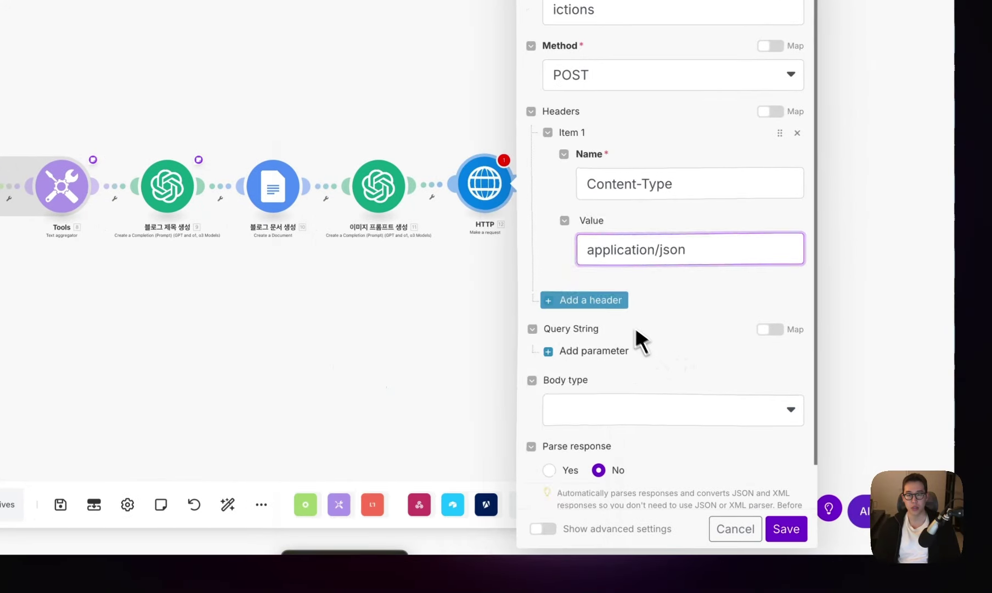
Step: Add a second header named "Authorization" with the placeholder value "Bearer <apikey>"
{"action": "left_click", "coordinate": [609, 341]}
{"action": "type", "text": "Authorization"}
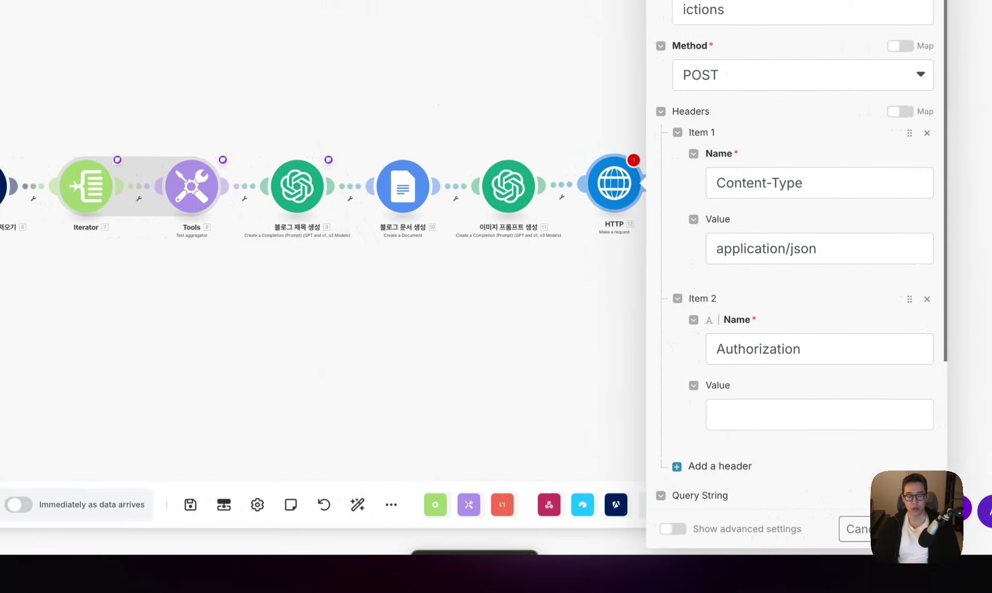
{"action": "left_click", "coordinate": [742, 411]}
{"action": "type", "text": "Bearer <apikey>"}
Step: Add a third header named "Prefer" with the value "wait"
{"action": "scroll", "coordinate": [692, 493], "scroll_direction": "down", "scroll_amount": 1}
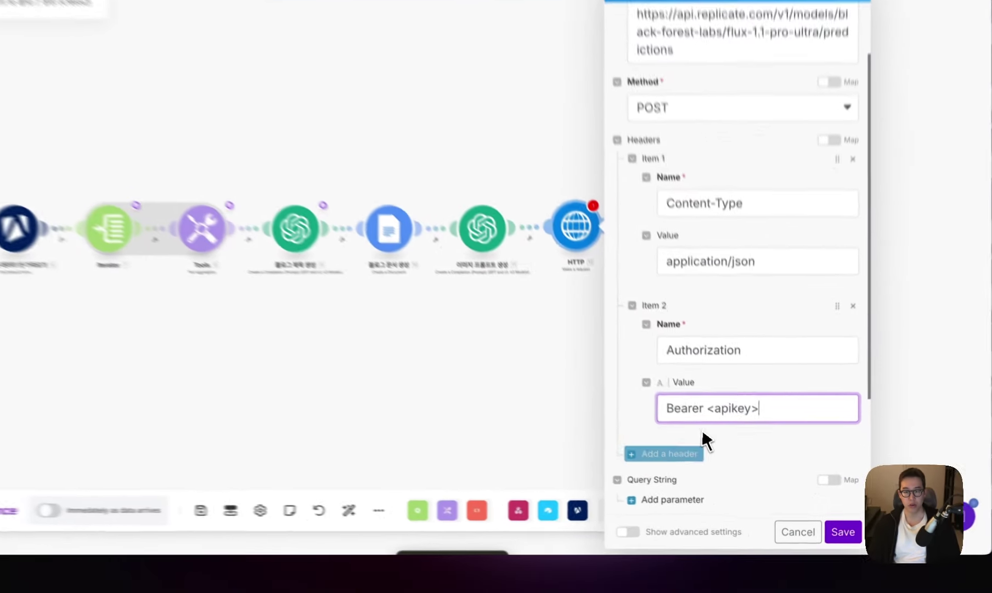
{"action": "left_click", "coordinate": [708, 471]}
{"action": "scroll", "coordinate": [713, 549], "scroll_direction": "down", "scroll_amount": 2}
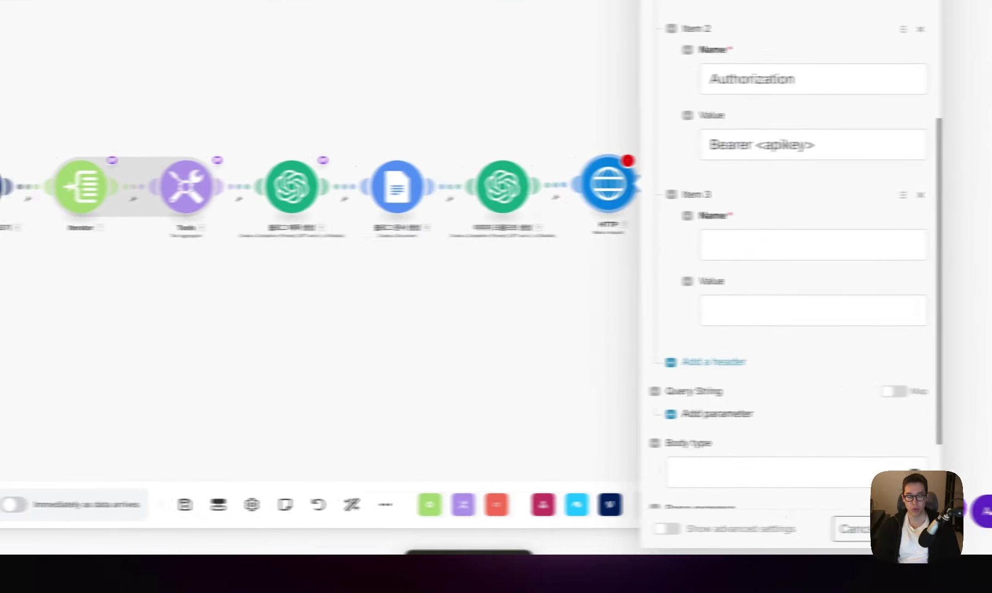
{"action": "type", "text": "Prefer"}
{"action": "left_click", "coordinate": [801, 311]}
{"action": "type", "text": "wait"}
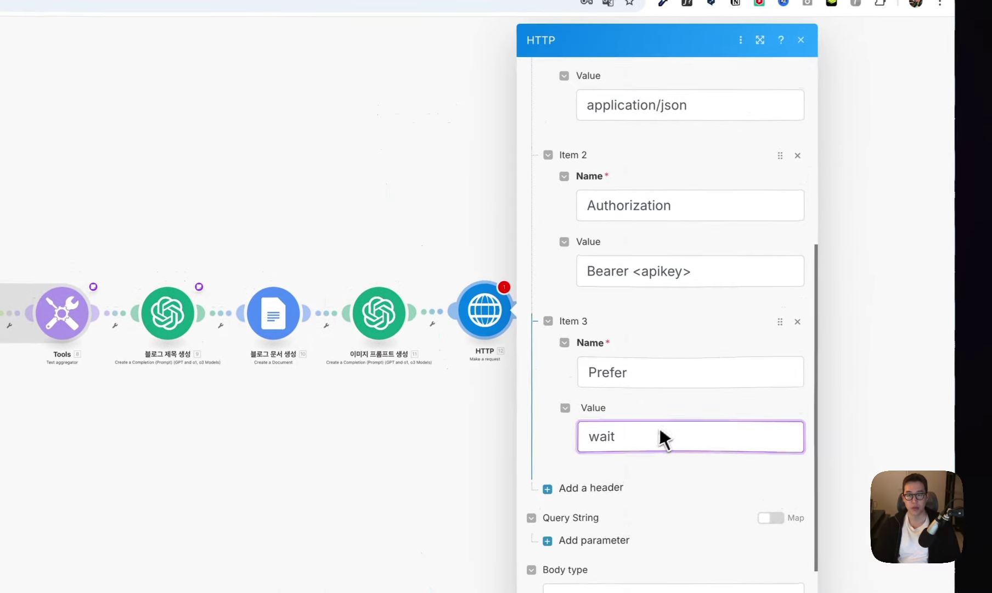
Step: Examine the Replicate endpoint URL and the model name within it
{"action": "scroll", "coordinate": [669, 431], "scroll_direction": "up", "scroll_amount": 5}
{"action": "scroll", "coordinate": [680, 425], "scroll_direction": "up", "scroll_amount": 2}
{"action": "triple_click", "coordinate": [546, 165]}
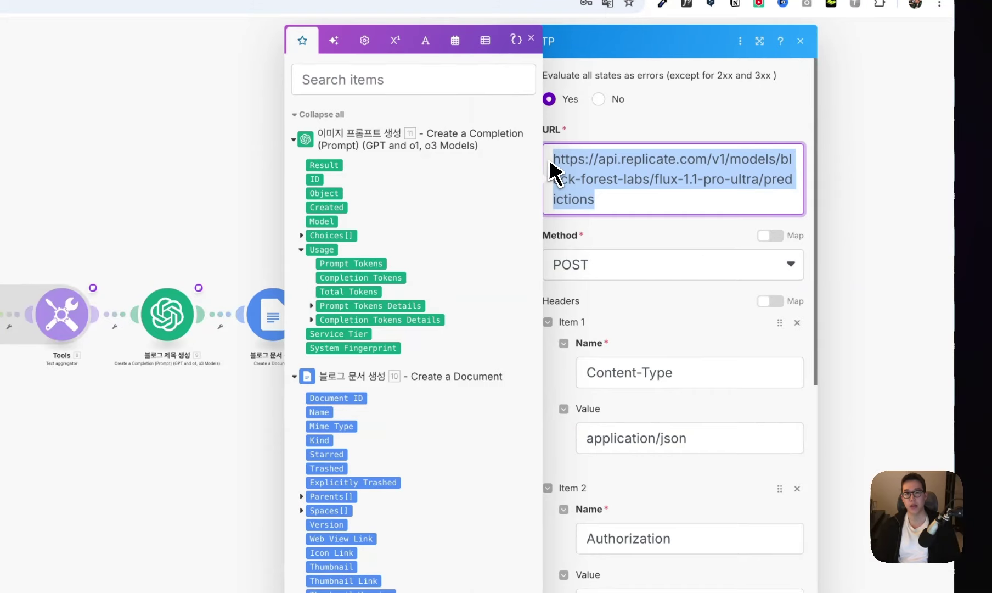
{"action": "left_click", "coordinate": [656, 203]}
{"action": "scroll", "coordinate": [660, 206], "scroll_direction": "down", "scroll_amount": 1}
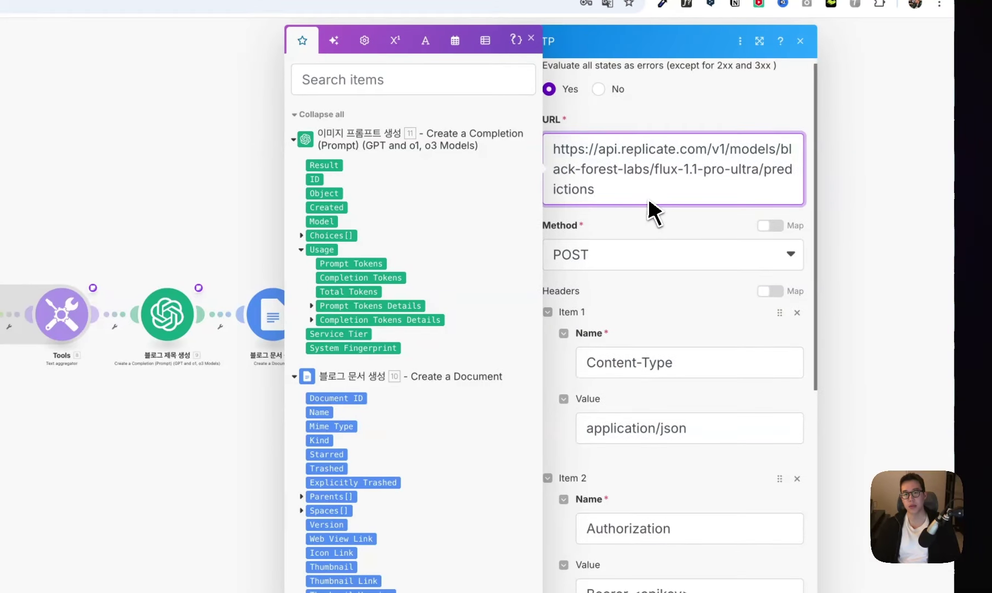
{"action": "left_click_drag", "start_coordinate": [655, 169], "coordinate": [752, 168]}
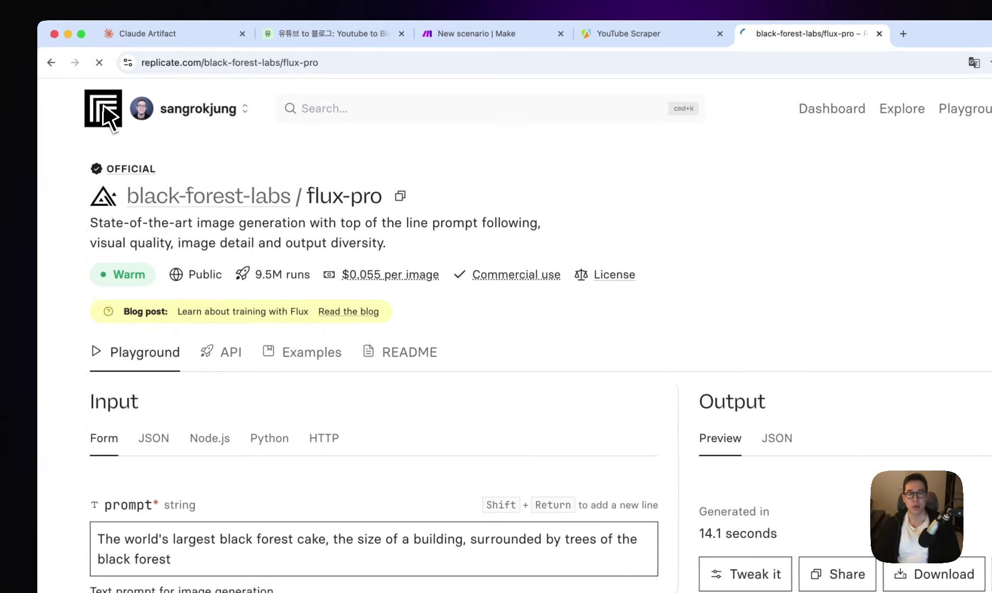
Step: Switch to the Replicate site and view the account's API tokens and billing pages
{"action": "left_click", "coordinate": [107, 113]}
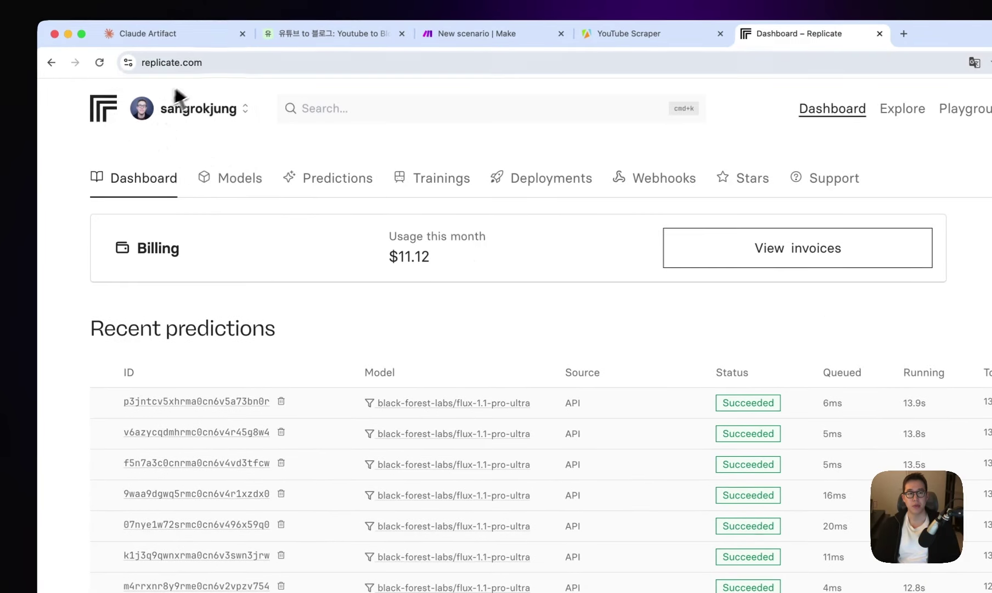
{"action": "left_click", "coordinate": [142, 63]}
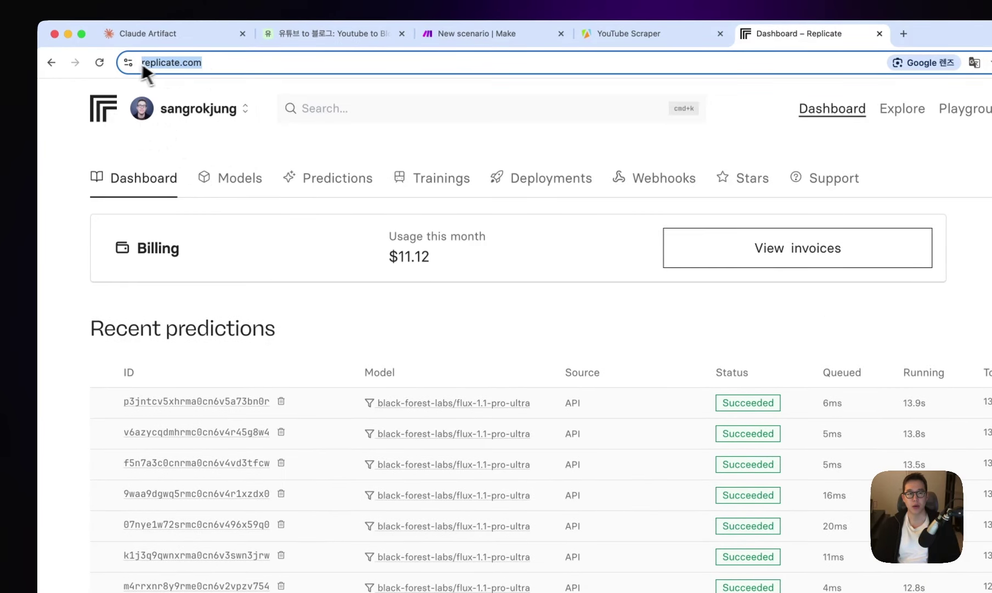
{"action": "left_click", "coordinate": [174, 106]}
{"action": "left_click", "coordinate": [157, 187]}
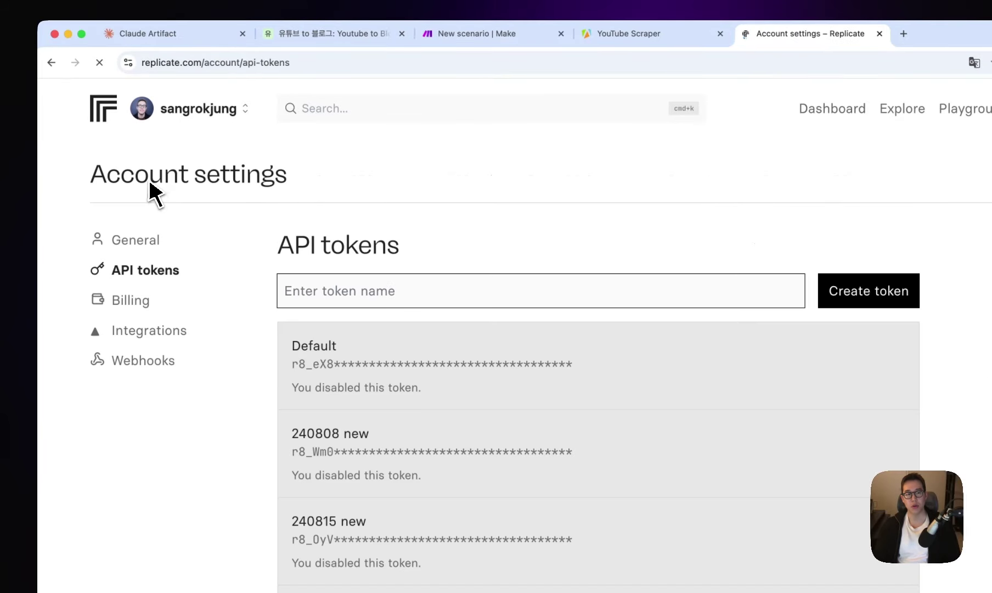
{"action": "left_click", "coordinate": [131, 299]}
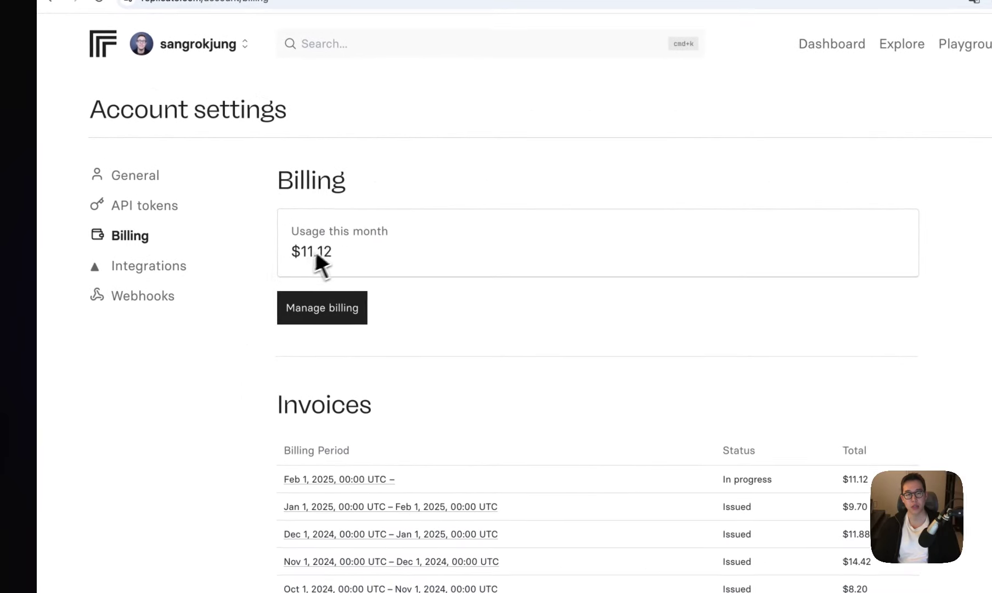
{"action": "left_click", "coordinate": [159, 207]}
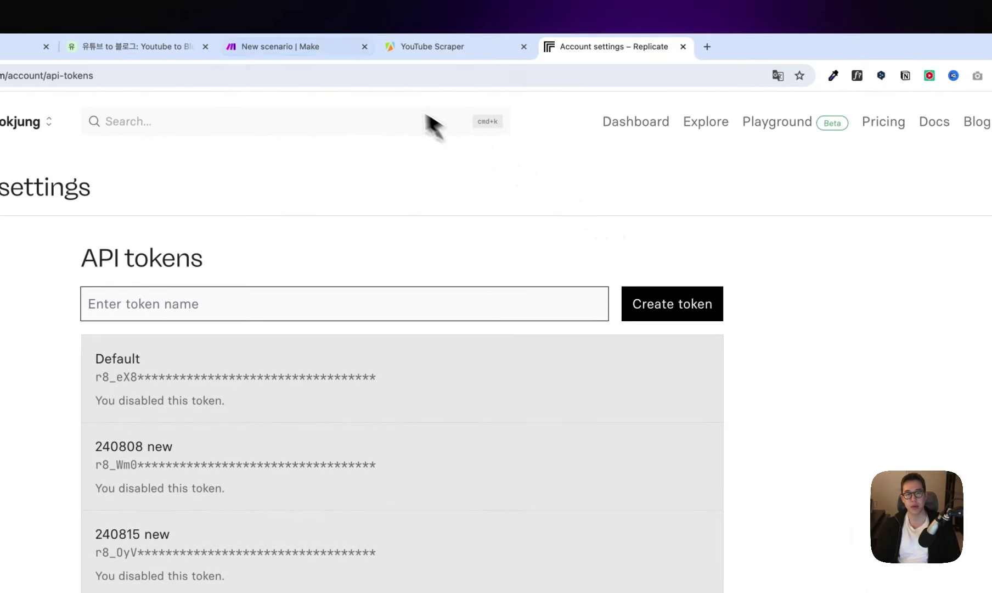
Step: Return to the Make scenario and set the HTTP request's body type to Raw with content type JSON (application/json)
{"action": "left_click", "coordinate": [316, 50]}
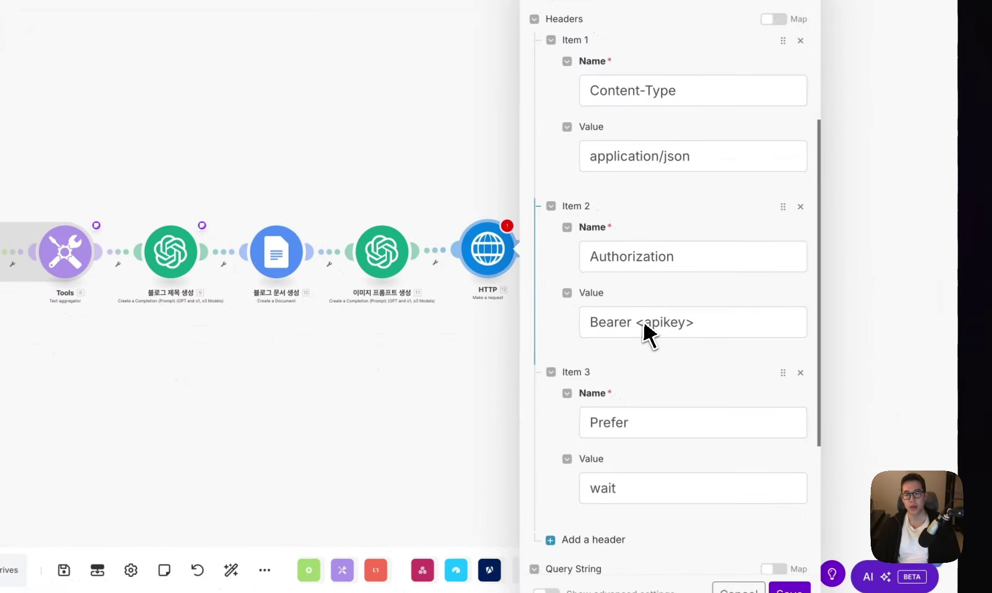
{"action": "left_click_drag", "start_coordinate": [634, 319], "coordinate": [696, 321]}
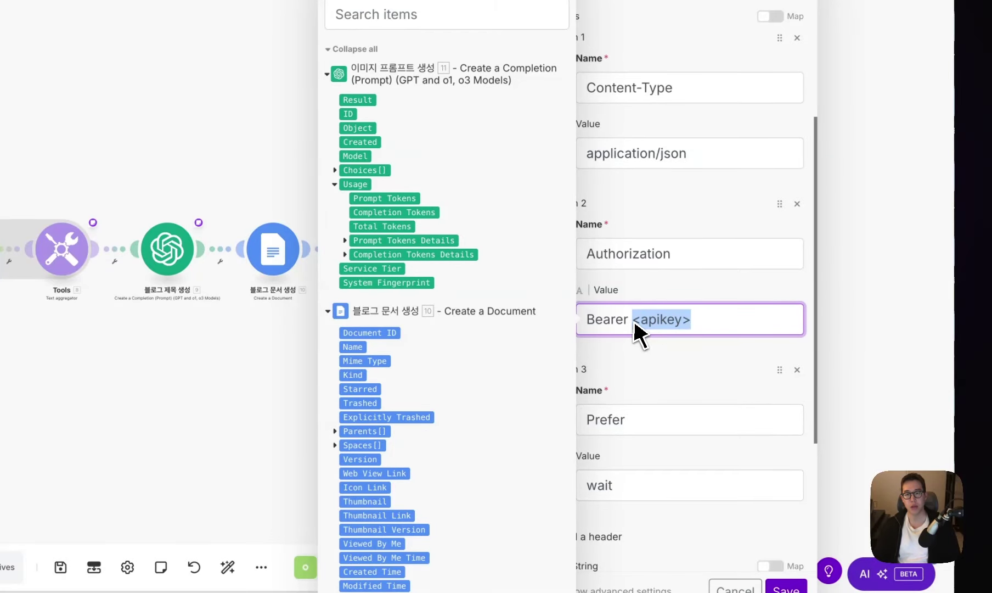
{"action": "scroll", "coordinate": [620, 333], "scroll_direction": "down", "scroll_amount": 4}
{"action": "left_click", "coordinate": [603, 380]}
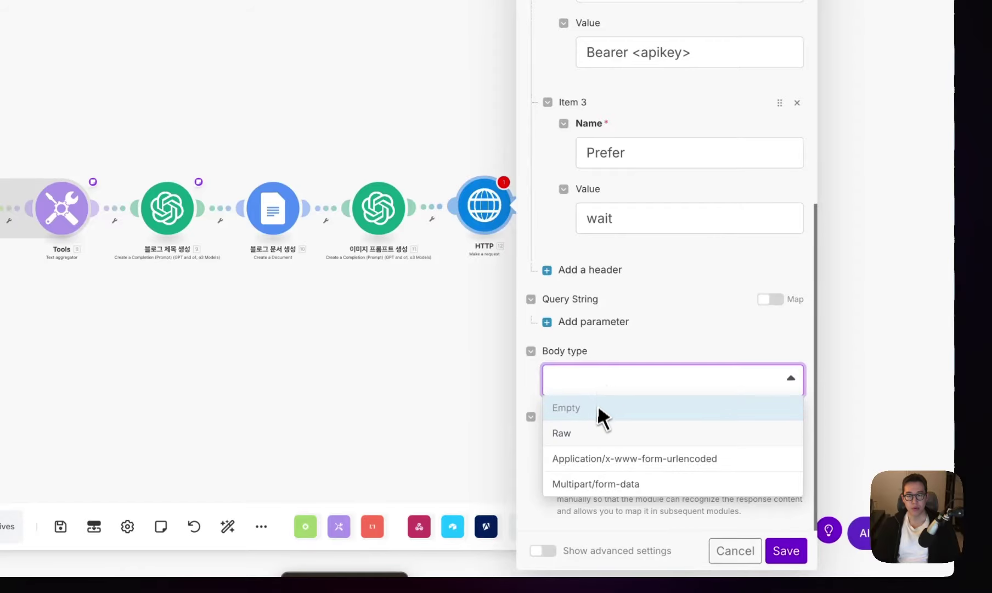
{"action": "left_click", "coordinate": [597, 433]}
{"action": "left_click", "coordinate": [596, 441]}
{"action": "left_click", "coordinate": [591, 367]}
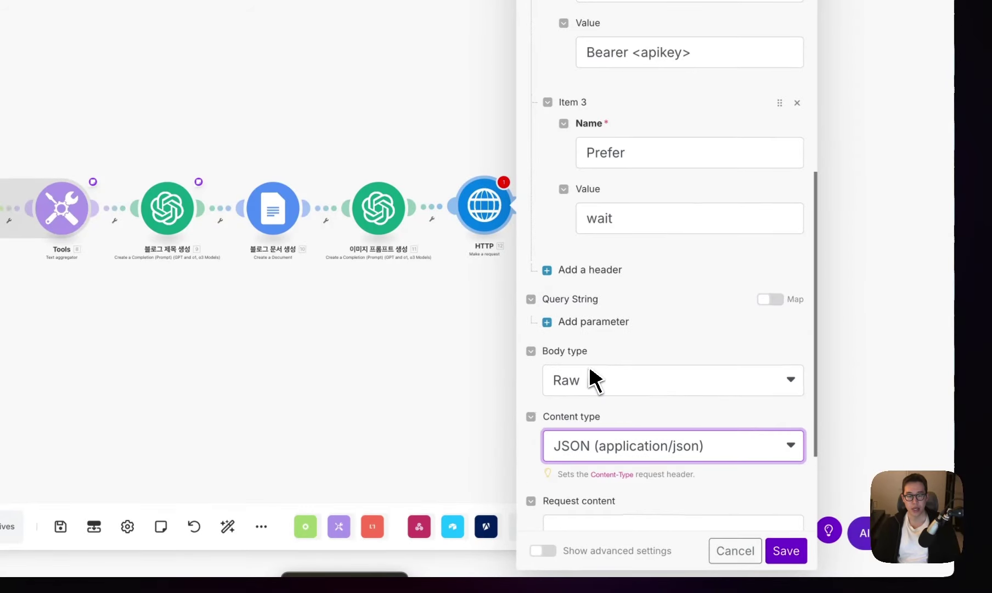
Step: Enter the JSON request content with a prompt placeholder, aspect_ratio "1:1", output_format "png", safety_tolerance 2 and prompt_upsampling true
{"action": "scroll", "coordinate": [596, 370], "scroll_direction": "down", "scroll_amount": 3}
{"action": "left_click", "coordinate": [614, 390]}
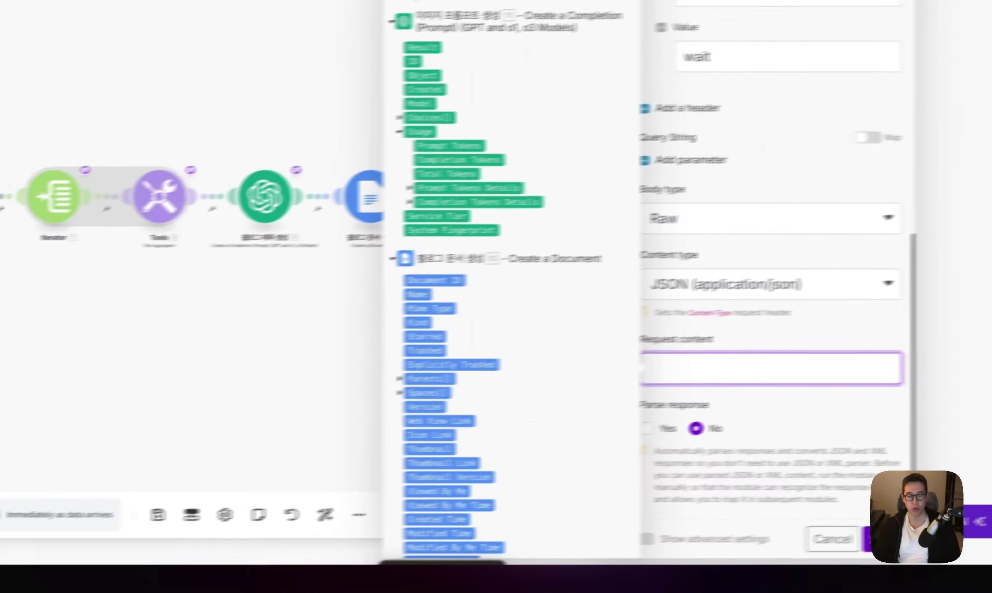
{"action": "type", "text": "{   \"input\": {     \"prompt\": \"28.result\",     \"aspect_ratio\": \"1:1\",     \"output_format\": \"png\",     \"safety_tolerance\": 2,     \"prompt_upsampling\": true   } }"}
{"action": "scroll", "coordinate": [685, 398], "scroll_direction": "down", "scroll_amount": 3}
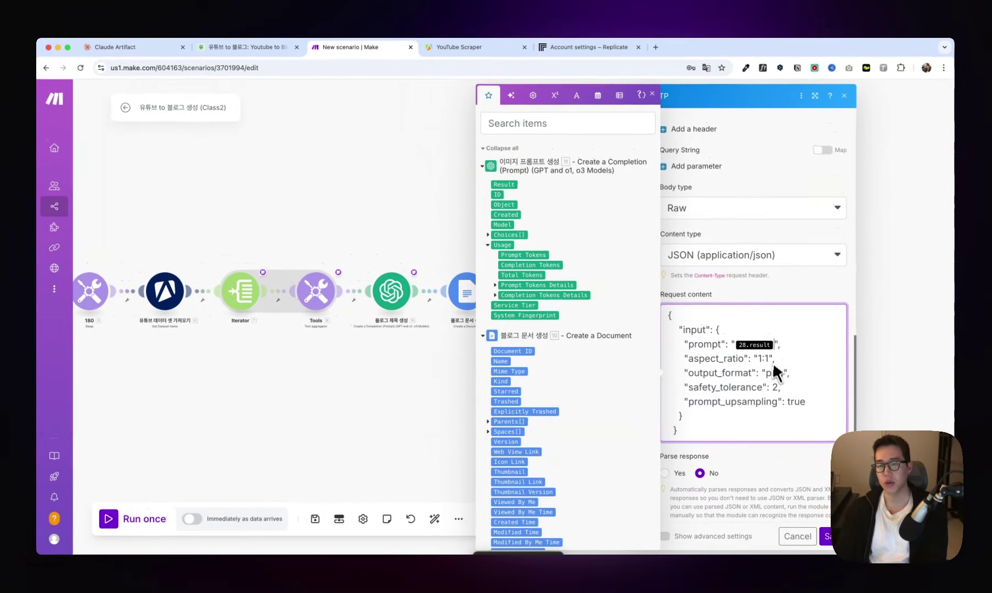
Step: Replace the prompt placeholder with the Result of the image prompt module (11) and save the HTTP request
{"action": "key", "text": "BackSpace"}
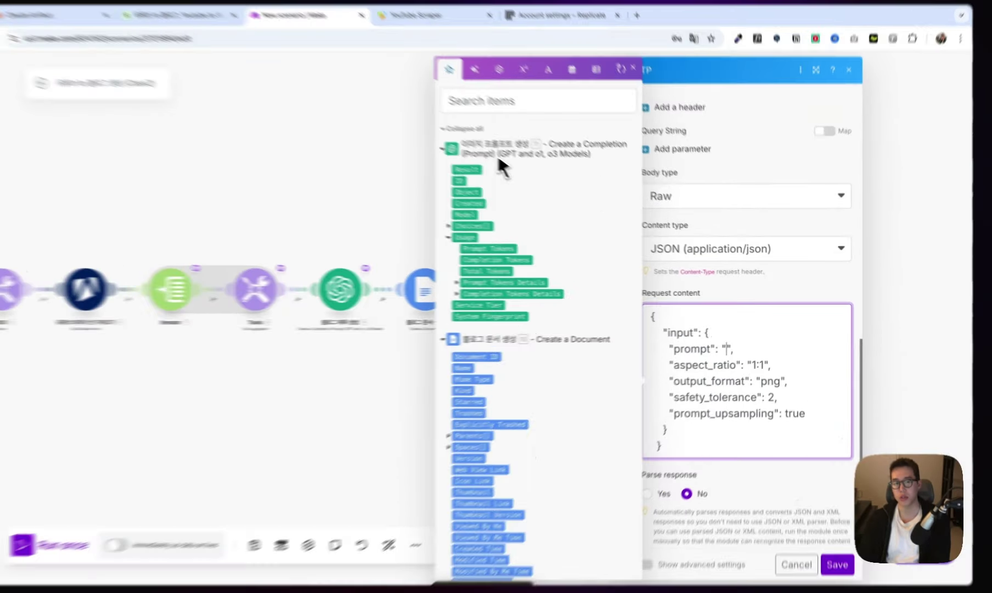
{"action": "left_click", "coordinate": [505, 185]}
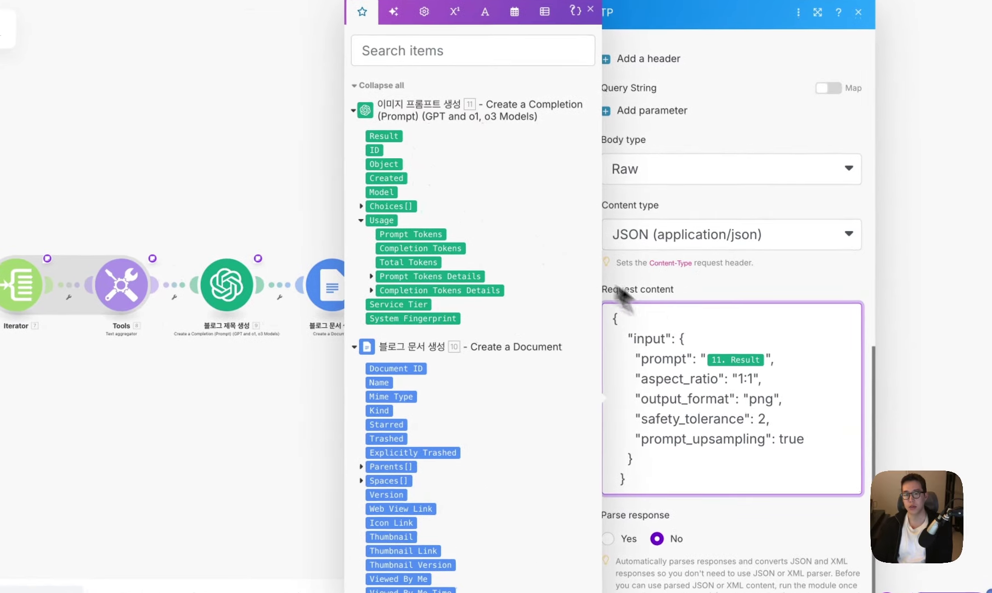
{"action": "left_click_drag", "start_coordinate": [755, 373], "coordinate": [668, 381]}
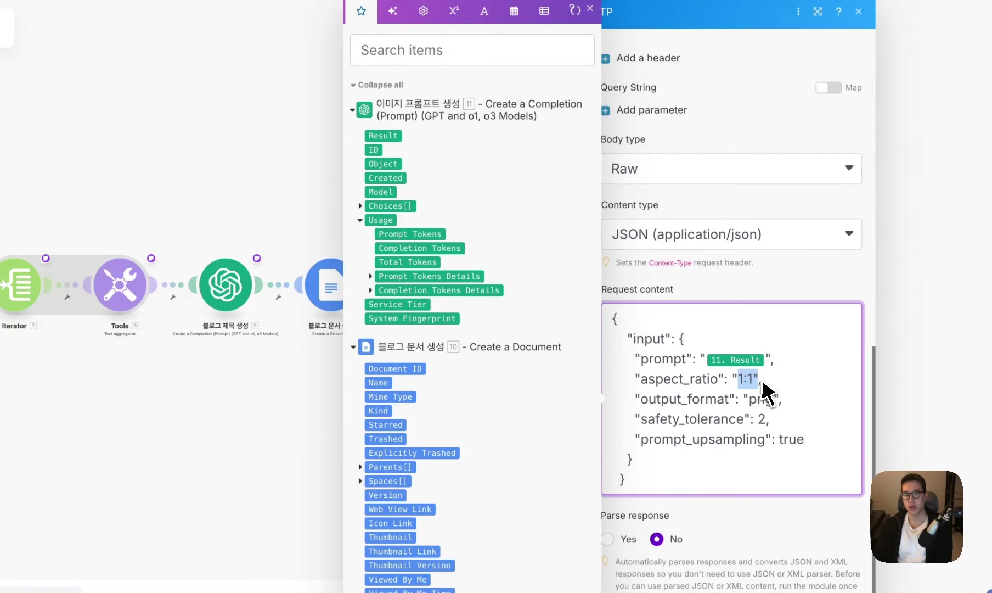
{"action": "left_click", "coordinate": [697, 525]}
{"action": "left_click", "coordinate": [609, 539]}
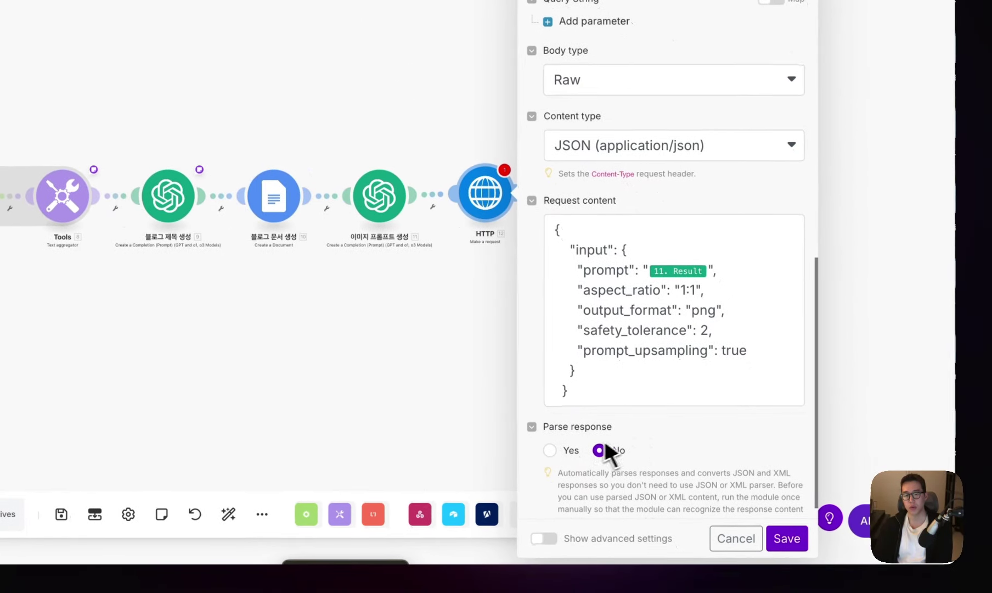
{"action": "left_click", "coordinate": [786, 536]}
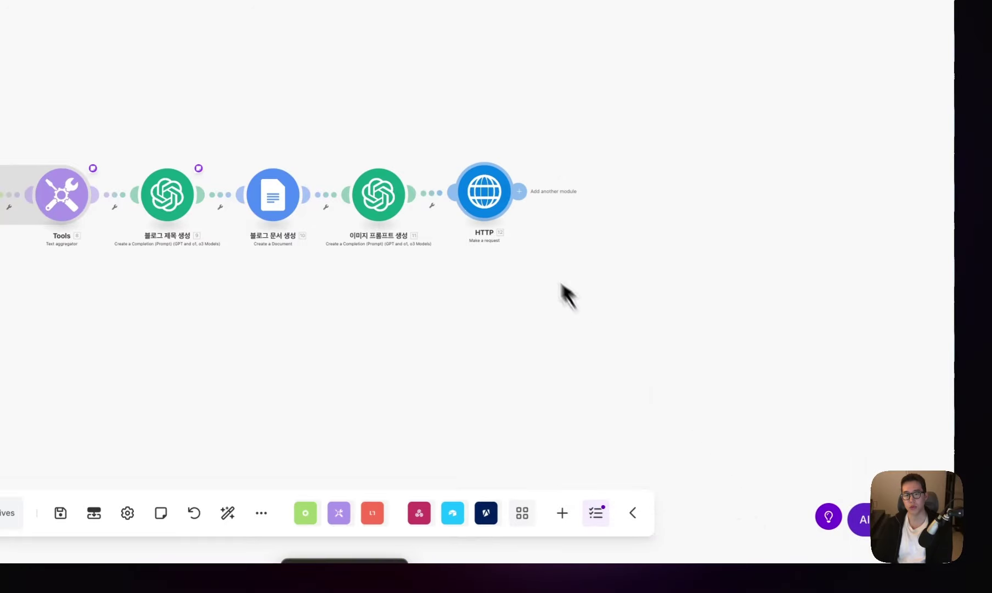
Step: Rename the HTTP request module as "AI 이미지 생성(썸네일)"
{"action": "right_click", "coordinate": [494, 199]}
{"action": "left_click", "coordinate": [551, 272]}
{"action": "type", "text": "매"}
{"action": "type", "text": "AI 이미지 생성"}
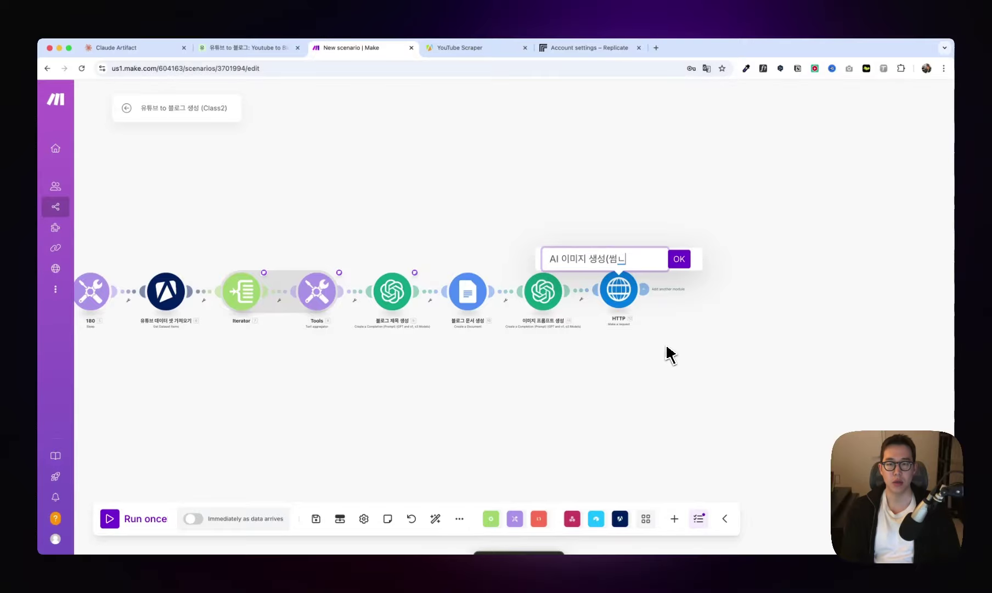
{"action": "type", "text": "(썸네일)"}
{"action": "key", "text": "Return"}
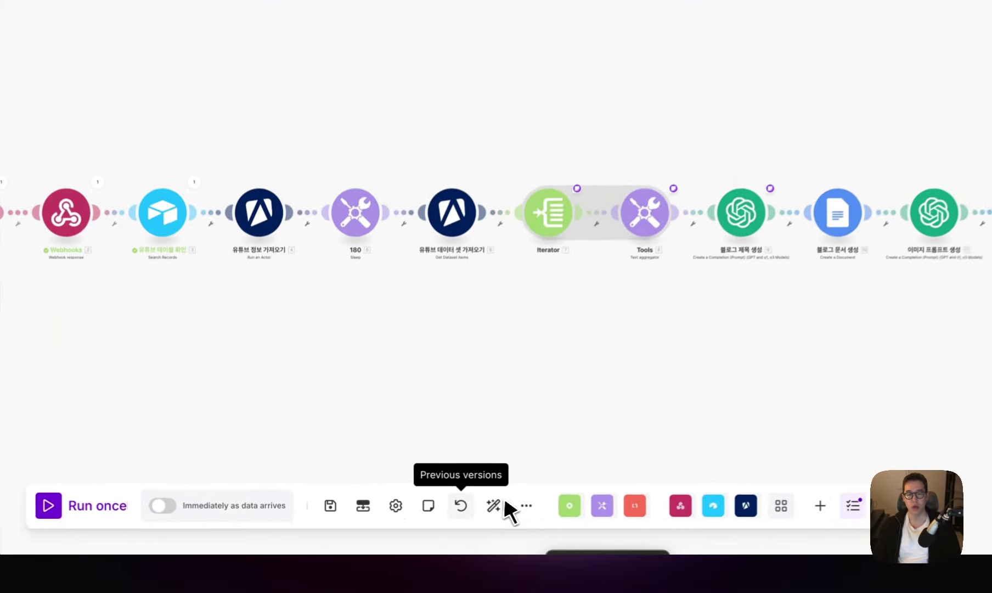
Step: Add an HTTP "Get a file" module after the AI image generation module
{"action": "left_click", "coordinate": [644, 289]}
{"action": "type", "text": "ㅎㄷㅅ"}
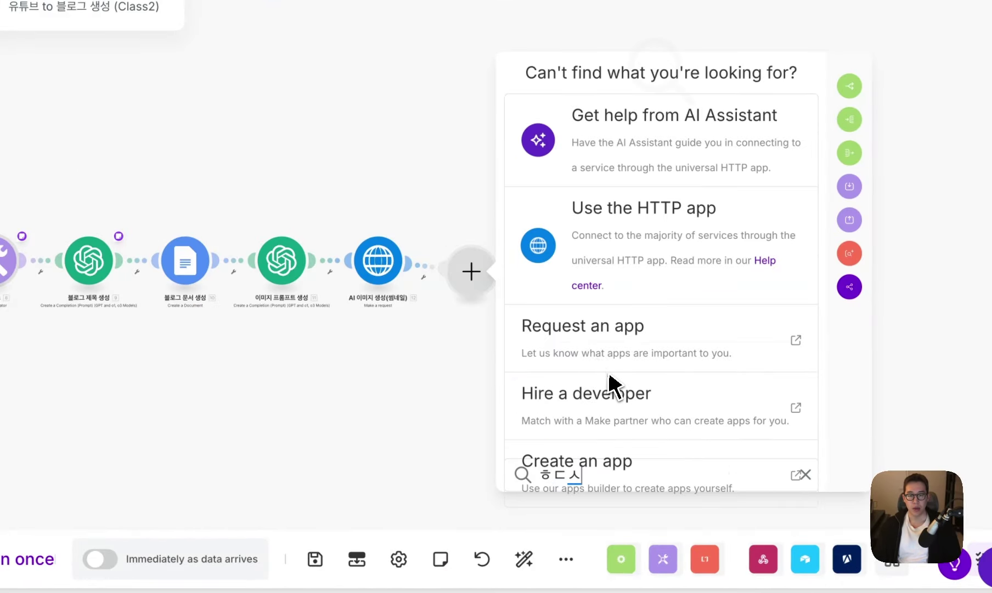
{"action": "key", "text": "BackSpace"}
{"action": "key", "text": "BackSpace"}
{"action": "key", "text": "BackSpace"}
{"action": "type", "text": "get"}
{"action": "type", "text": " afile"}
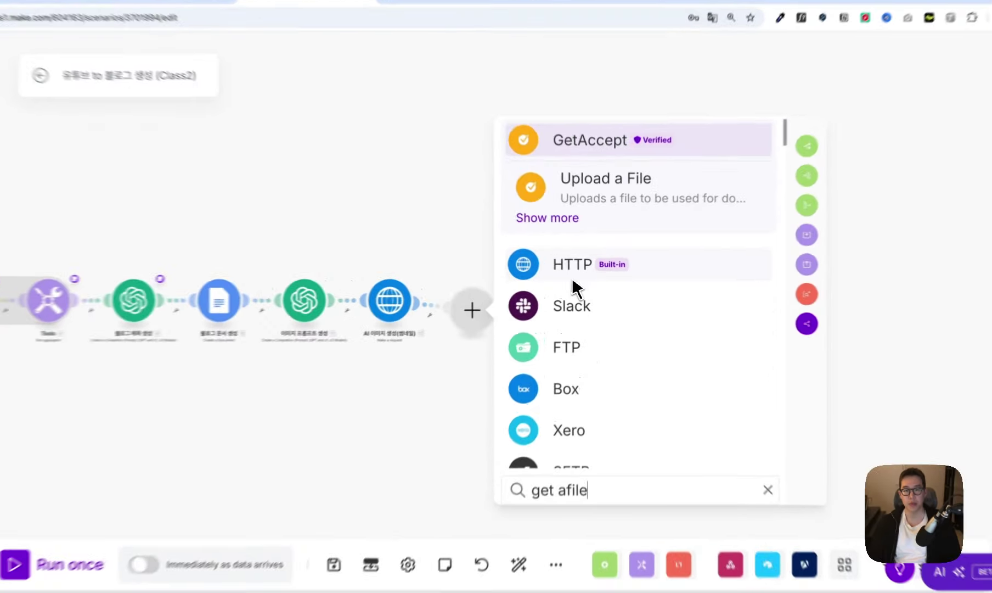
{"action": "left_click", "coordinate": [577, 277]}
{"action": "left_click", "coordinate": [596, 272]}
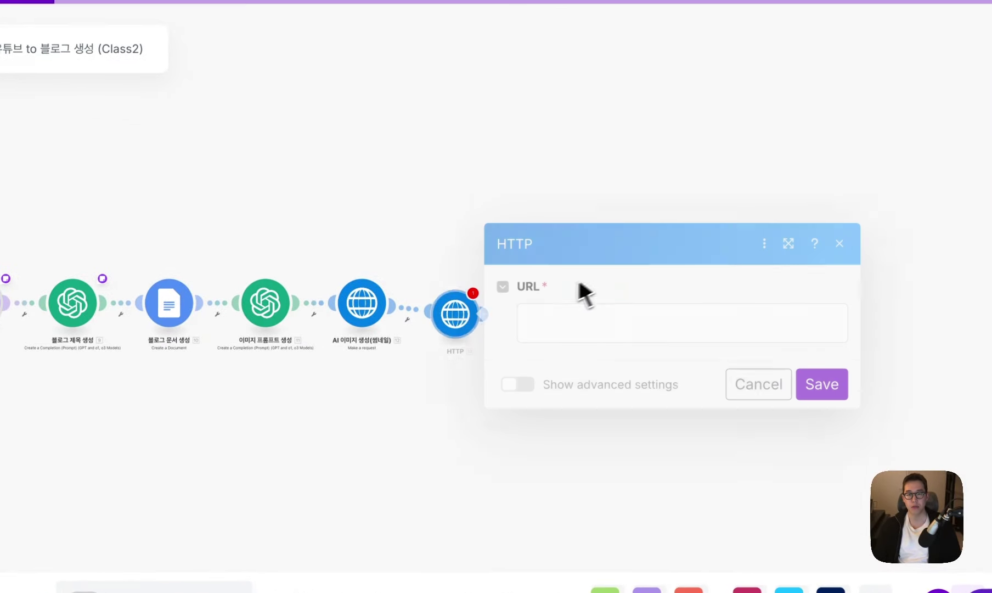
Step: Add a note reading "{{12.data.output}}" to the Get a file module
{"action": "left_click", "coordinate": [564, 309]}
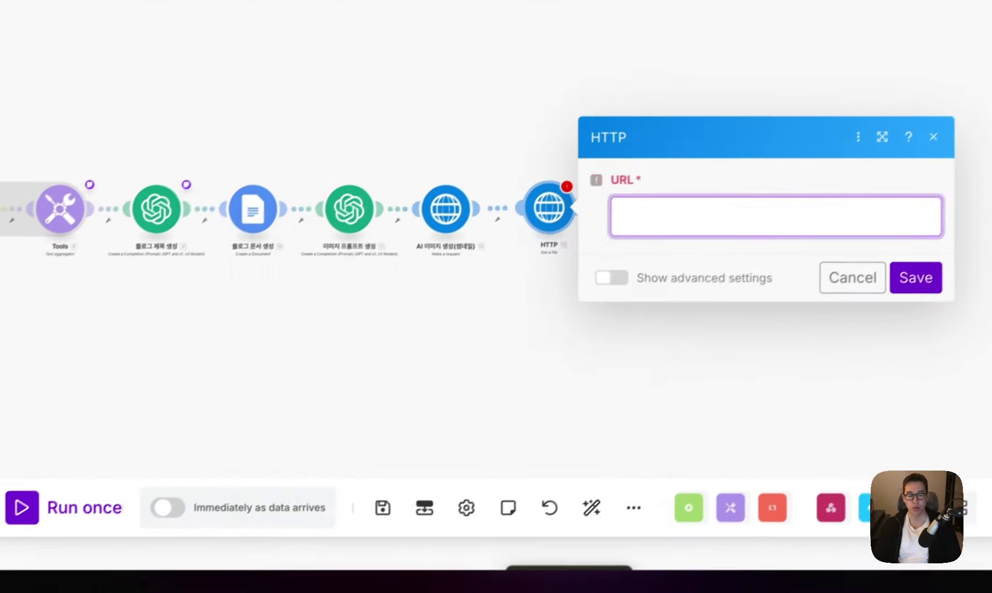
{"action": "right_click", "coordinate": [549, 211]}
{"action": "left_click", "coordinate": [611, 388]}
{"action": "type", "text": "{{7.data.output}}"}
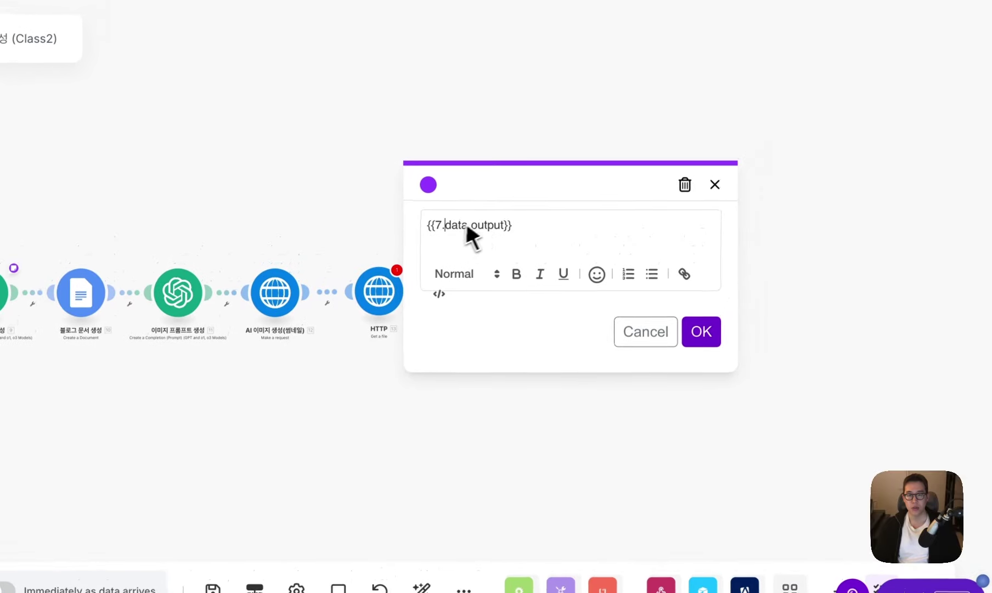
{"action": "key", "text": "Left"}
{"action": "key", "text": "BackSpace"}
{"action": "type", "text": "12"}
{"action": "left_click", "coordinate": [700, 332]}
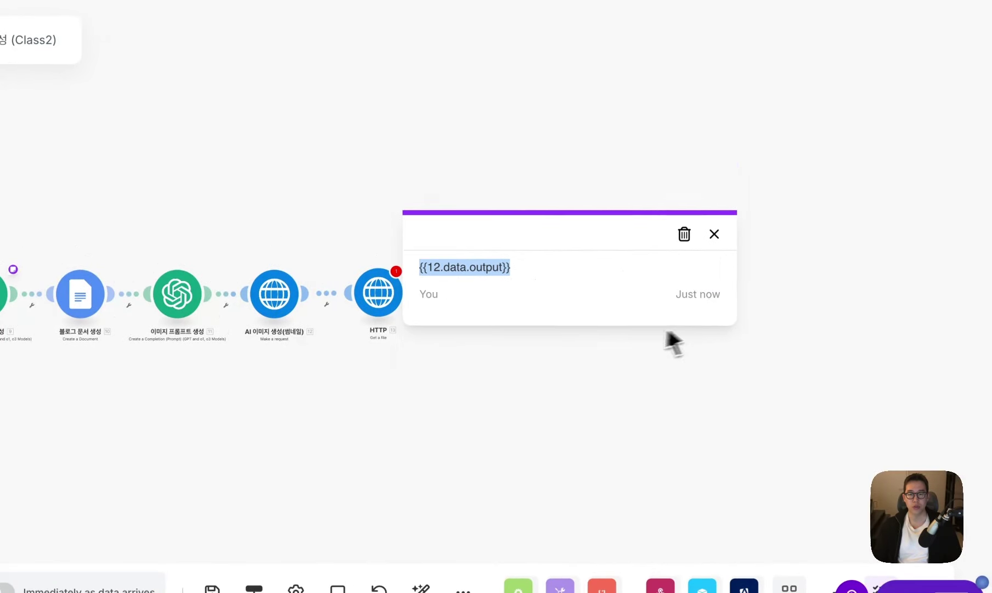
Step: Set the Get a file module's URL to {{12.data.output}} and save it
{"action": "left_click", "coordinate": [378, 292]}
{"action": "left_click", "coordinate": [490, 303]}
{"action": "type", "text": "{{12.data.output}}"}
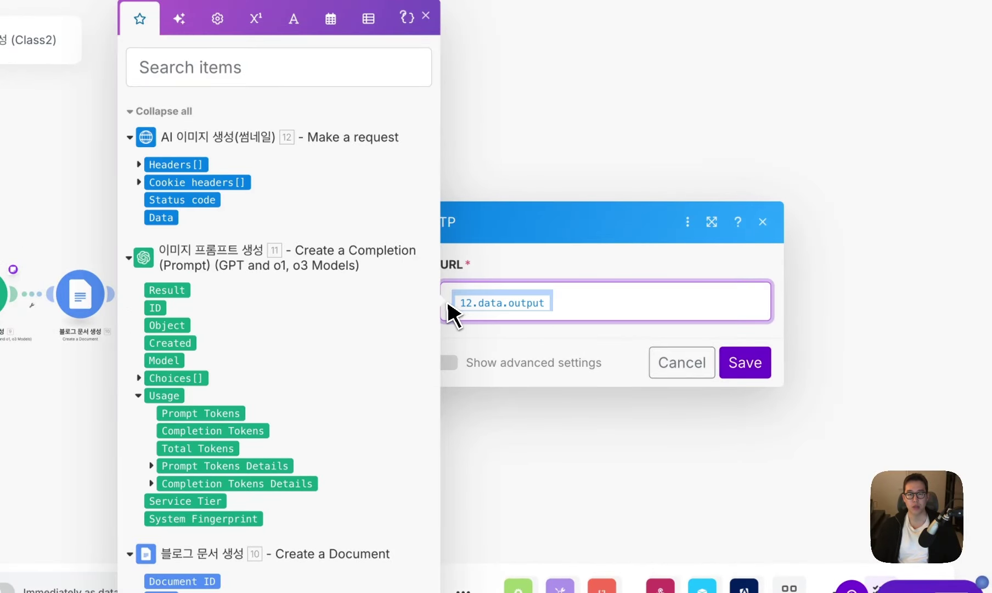
{"action": "left_click", "coordinate": [745, 362]}
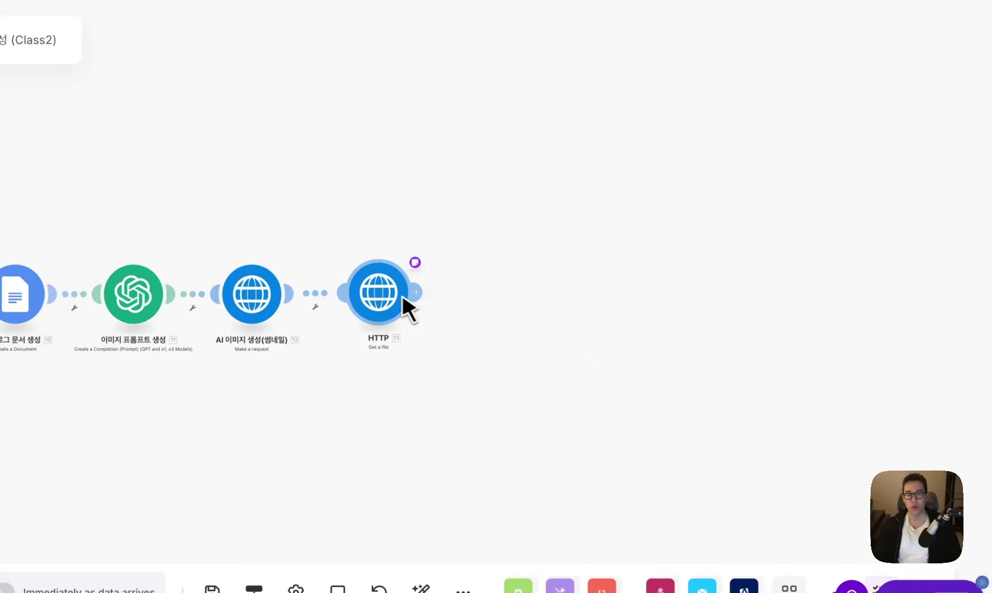
Step: Rename the Get a file module as "AI 이미지 가져오기"
{"action": "right_click", "coordinate": [387, 299]}
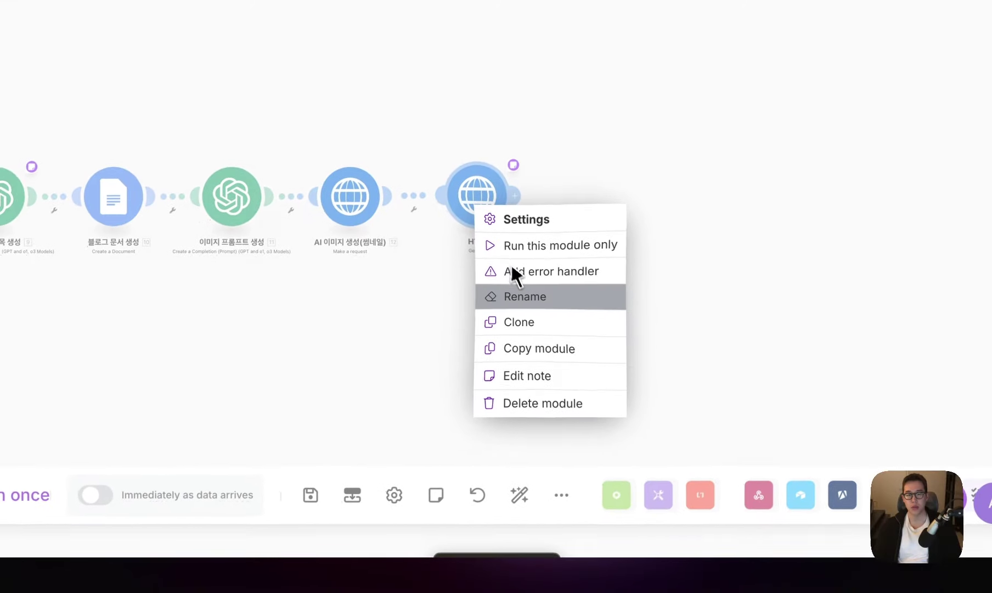
{"action": "left_click", "coordinate": [521, 296]}
{"action": "type", "text": "AI 이미지 가져오기"}
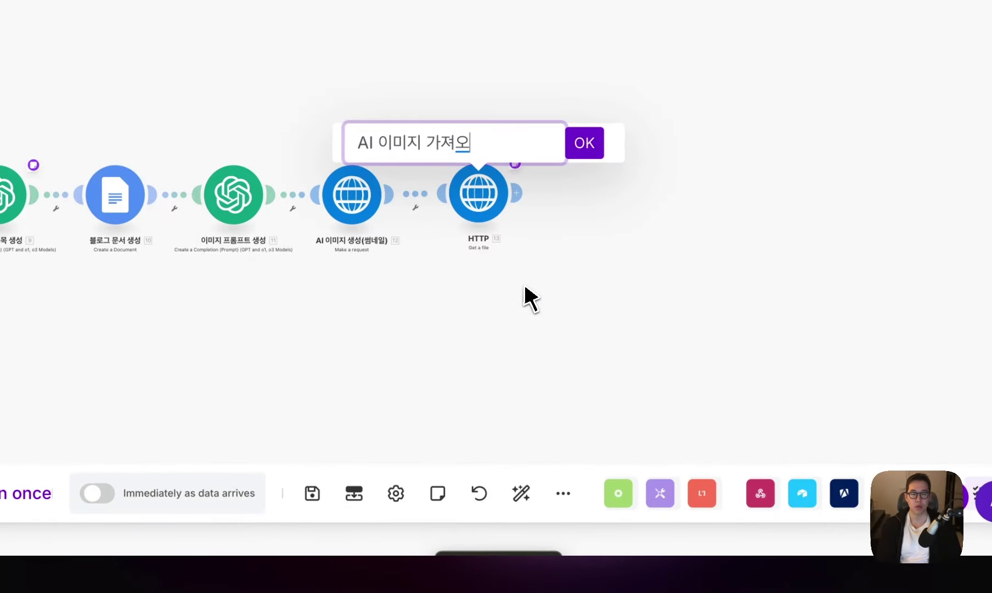
{"action": "key", "text": "Return"}
Step: Add a WordPress "Create a Media Item" module after the file download module
{"action": "left_click", "coordinate": [514, 192]}
{"action": "type", "text": "wo"}
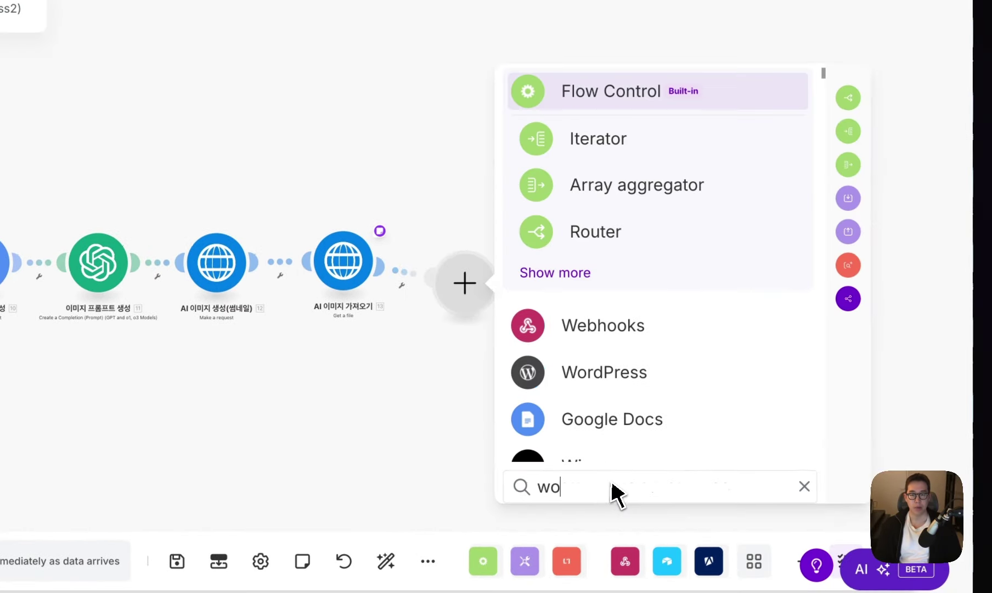
{"action": "type", "text": "rdpredd"}
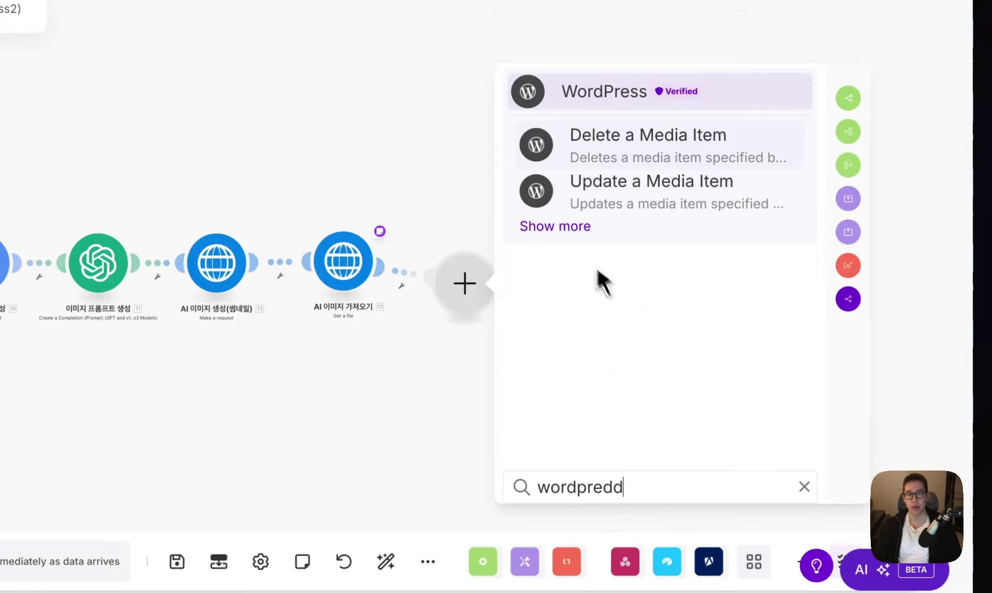
{"action": "left_click", "coordinate": [603, 93]}
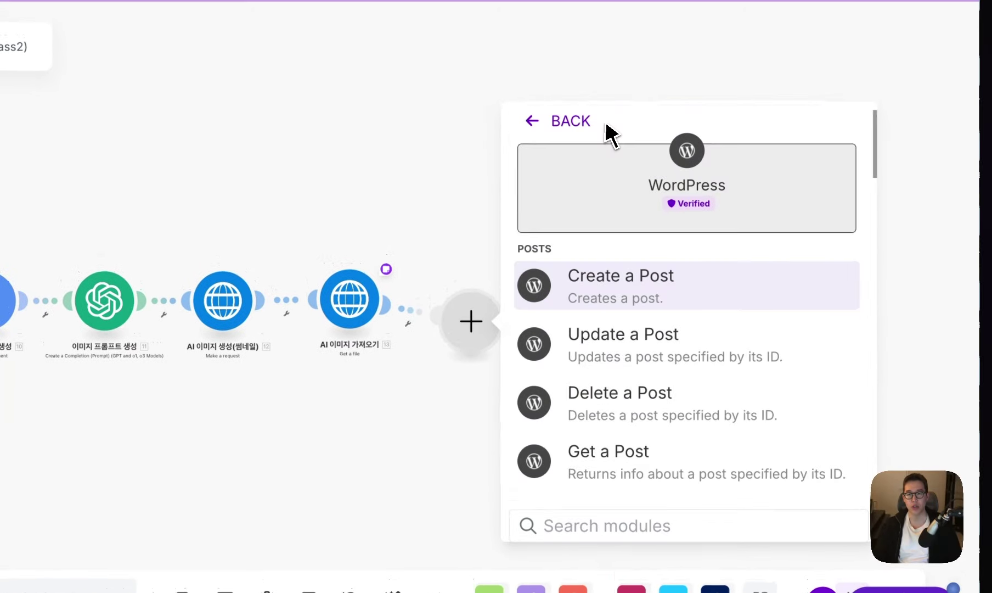
{"action": "left_click", "coordinate": [656, 524]}
{"action": "type", "text": "media"}
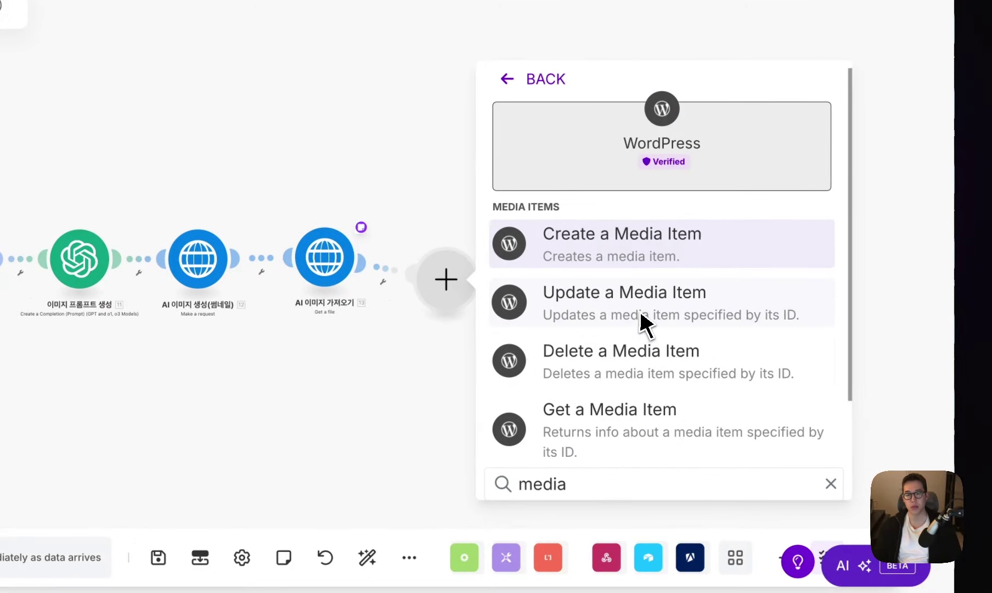
{"action": "left_click", "coordinate": [642, 317]}
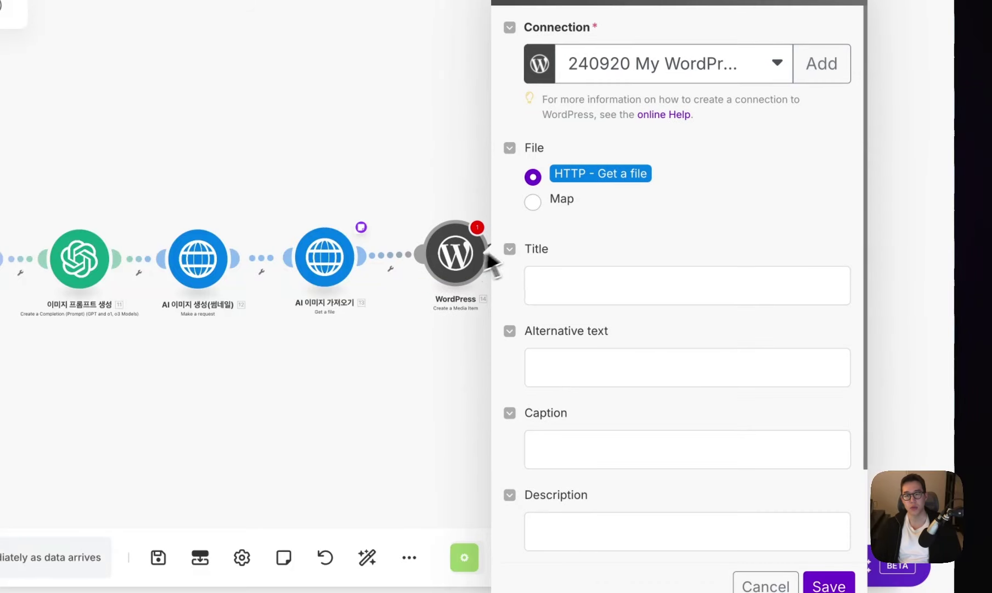
Step: Switch the media item's file source to Map, keep the mapped Data and File name, and save the module
{"action": "left_click", "coordinate": [532, 202]}
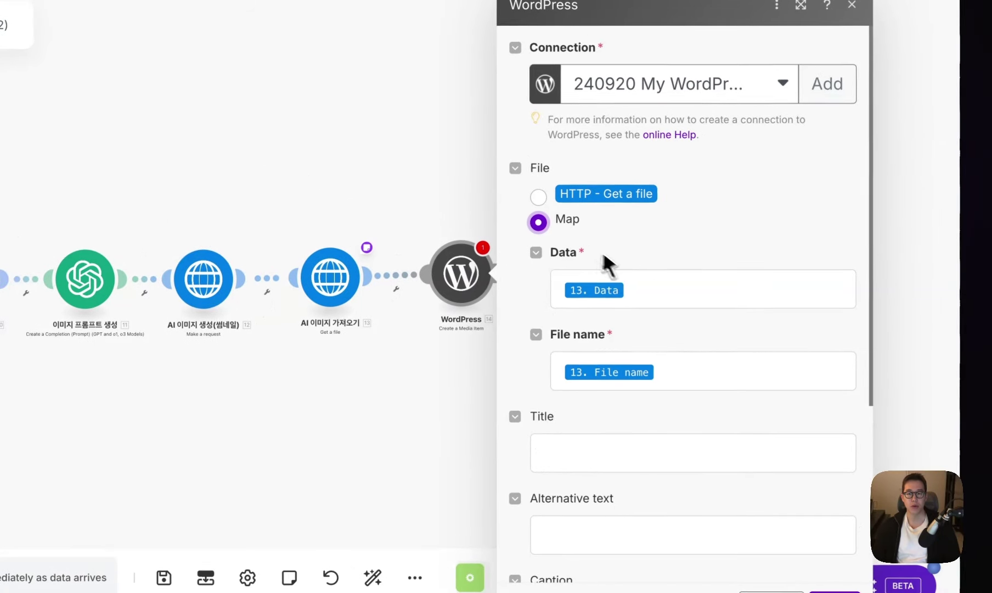
{"action": "left_click", "coordinate": [631, 288]}
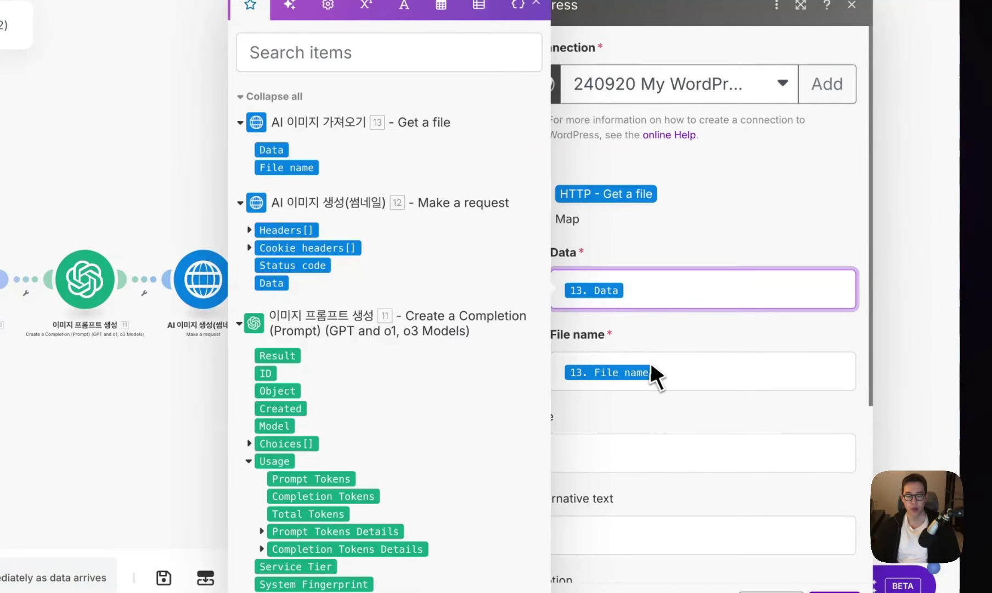
{"action": "left_click", "coordinate": [706, 387]}
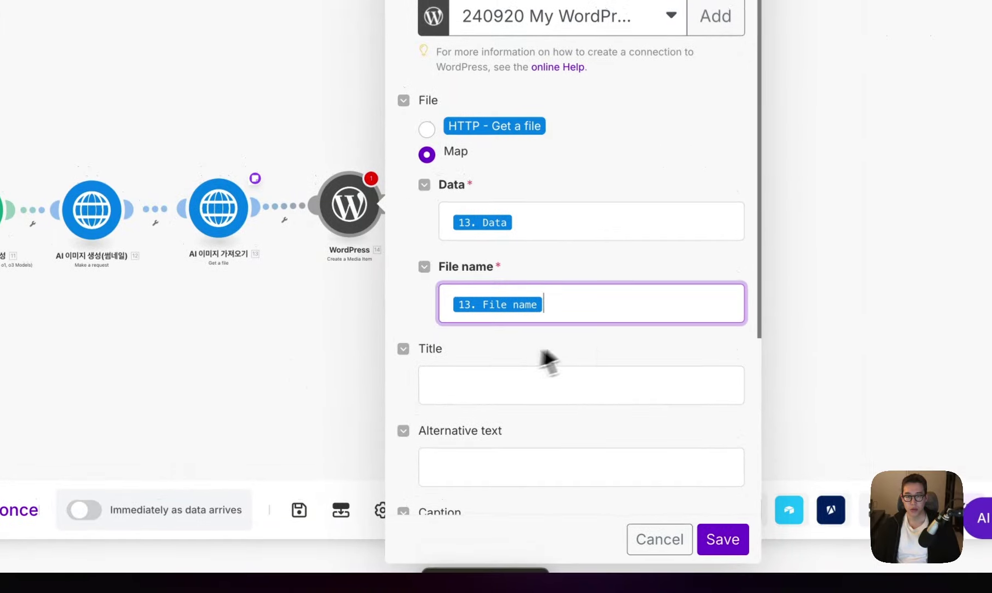
{"action": "left_click", "coordinate": [722, 538]}
Step: Add a note reading "{{12.data.id}}.png" to the WordPress module and select its text for reuse
{"action": "right_click", "coordinate": [419, 270]}
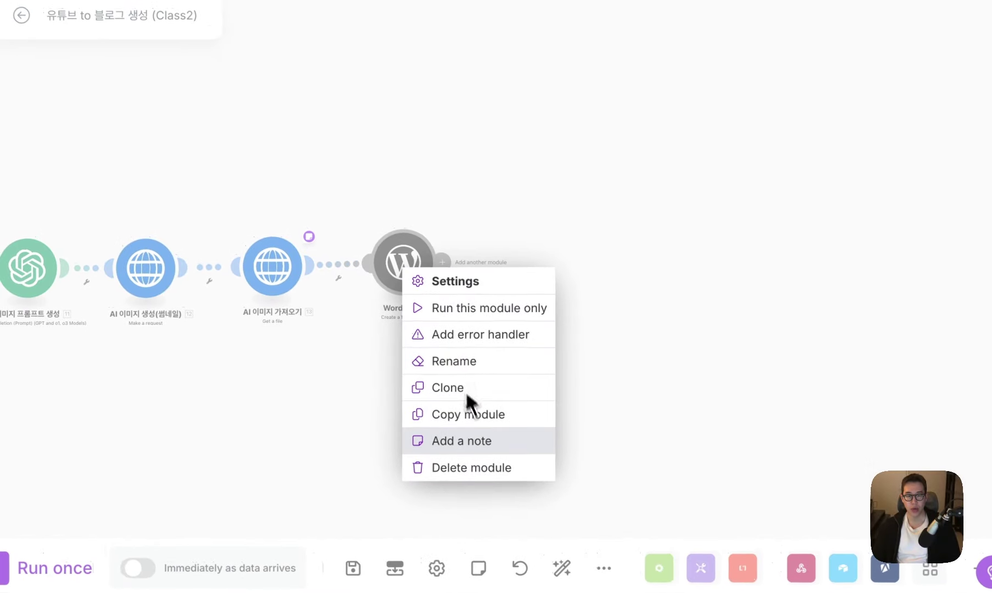
{"action": "left_click", "coordinate": [464, 436]}
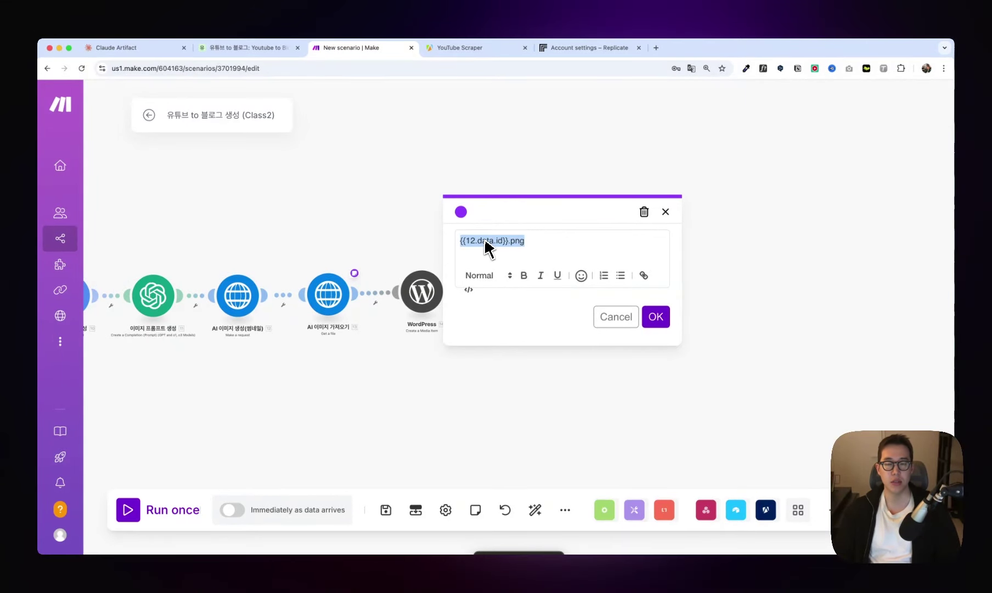
{"action": "left_click", "coordinate": [656, 317]}
{"action": "left_click_drag", "start_coordinate": [539, 290], "coordinate": [456, 276]}
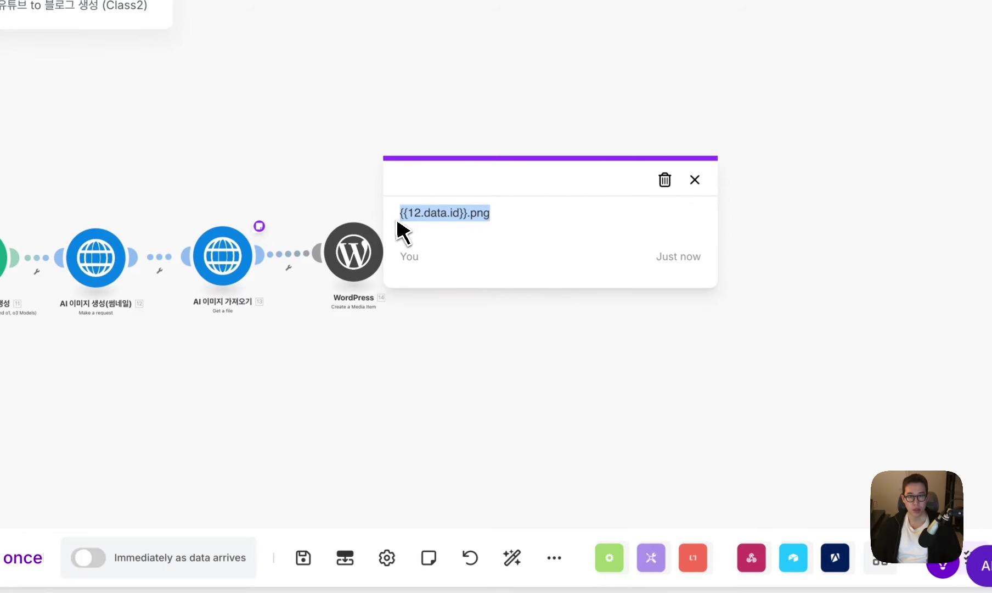
Step: Map the media item's file manually with file name {{12.data.id}}.png and title {{12.data.id}}, and close the module settings
{"action": "left_click", "coordinate": [437, 298]}
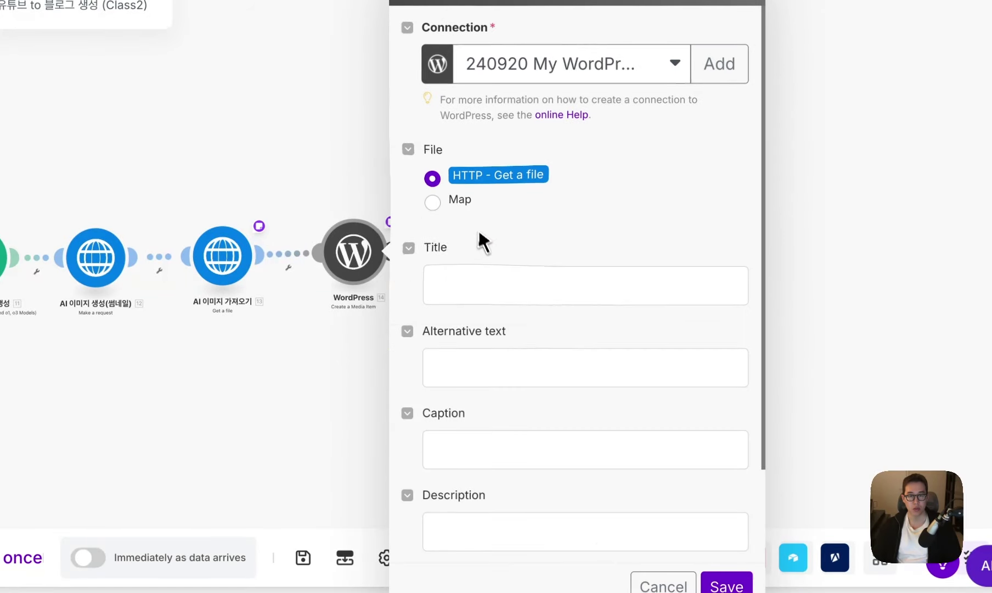
{"action": "left_click", "coordinate": [432, 202]}
{"action": "left_click", "coordinate": [484, 354]}
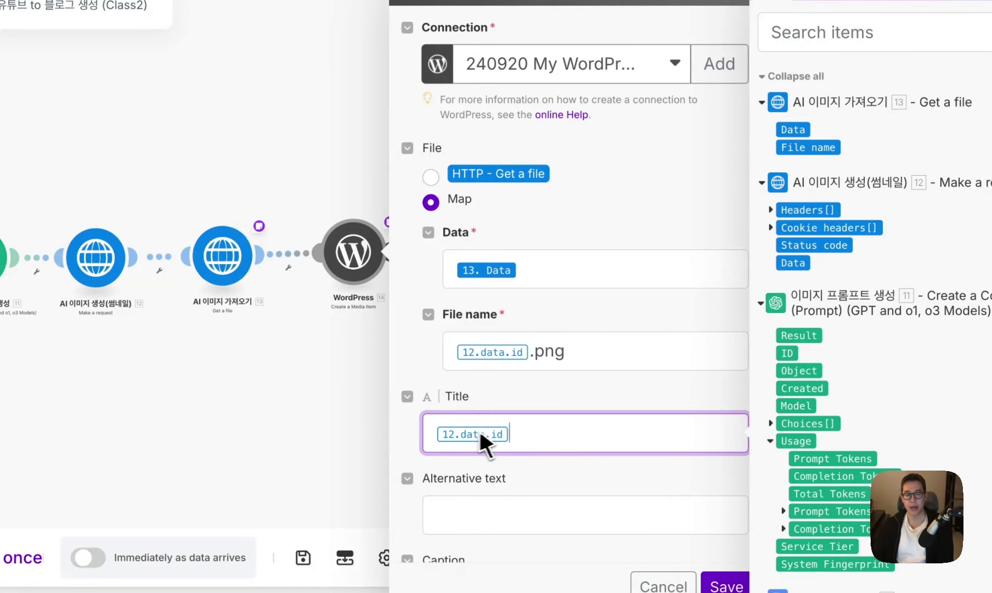
{"action": "scroll", "coordinate": [486, 441], "scroll_direction": "down", "scroll_amount": 4}
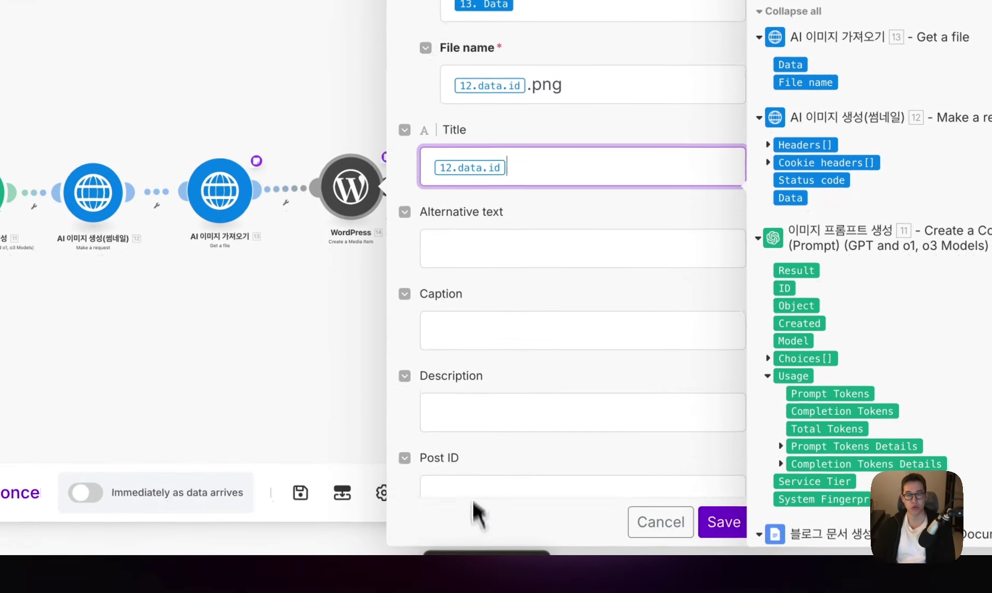
{"action": "left_click", "coordinate": [658, 522]}
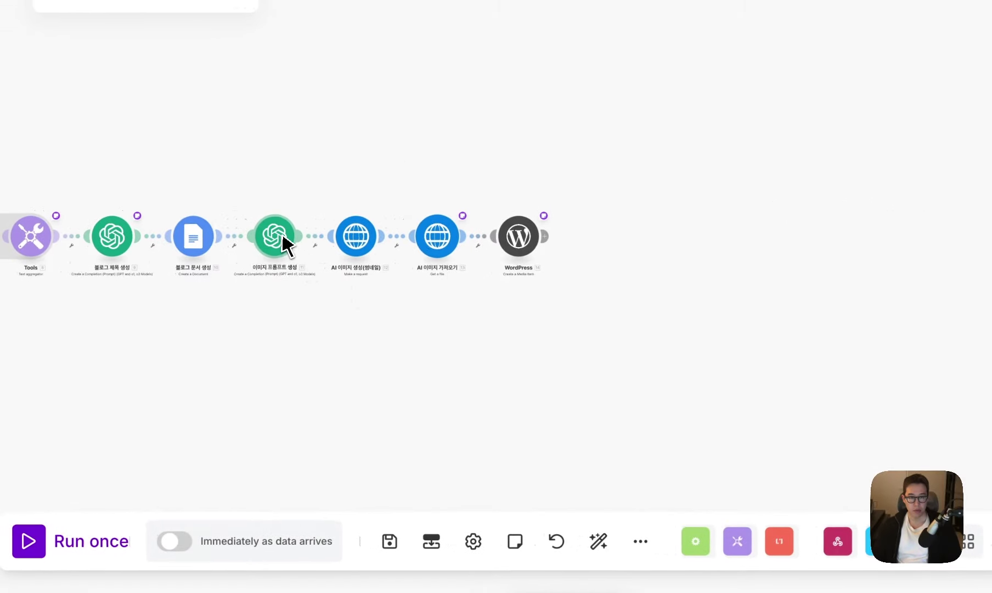
Step: Clone the image prompt generation module
{"action": "right_click", "coordinate": [292, 250]}
{"action": "left_click", "coordinate": [336, 351]}
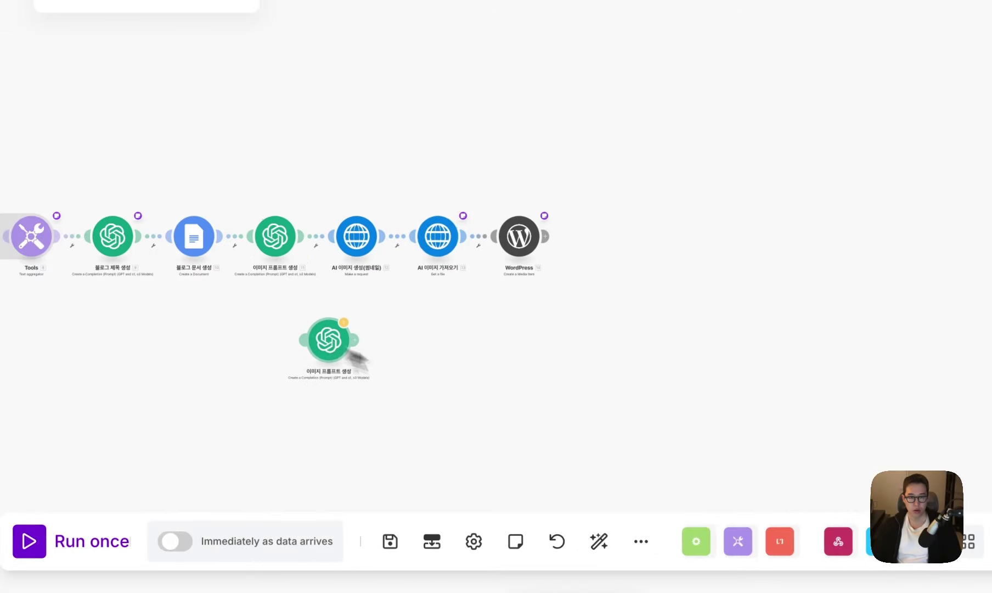
Step: Rename the cloned OpenAI module after WordPress "스토리 구조 생성" and replace its system message with the JSON blog story structure prompt
{"action": "right_click", "coordinate": [605, 242]}
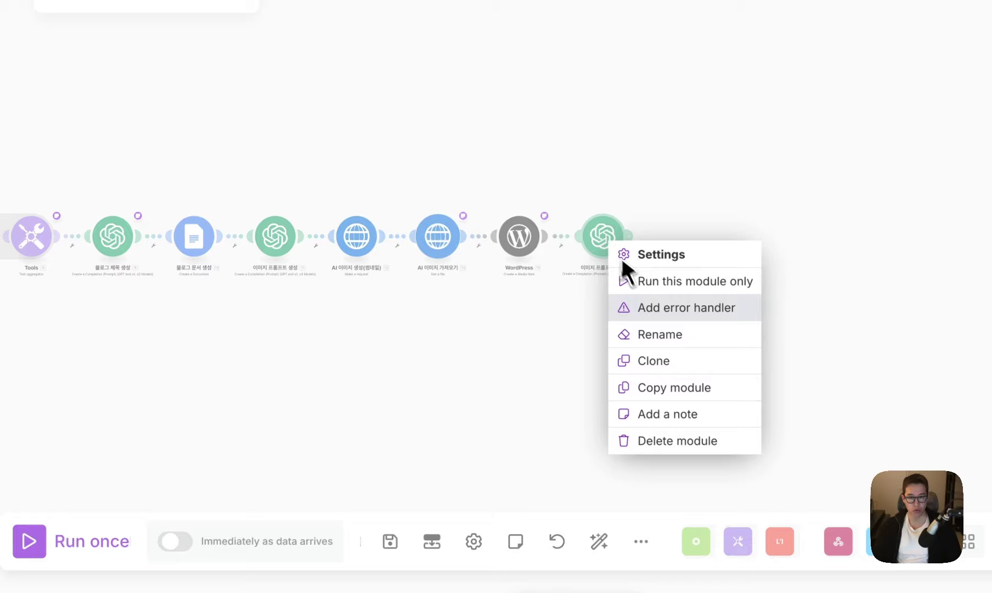
{"action": "left_click", "coordinate": [656, 331]}
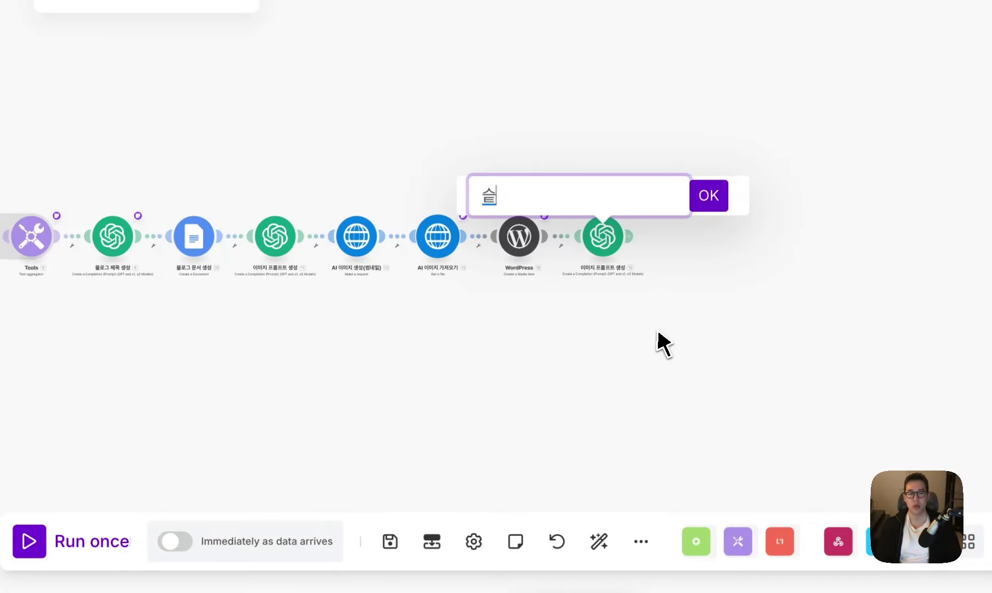
{"action": "left_click", "coordinate": [603, 236]}
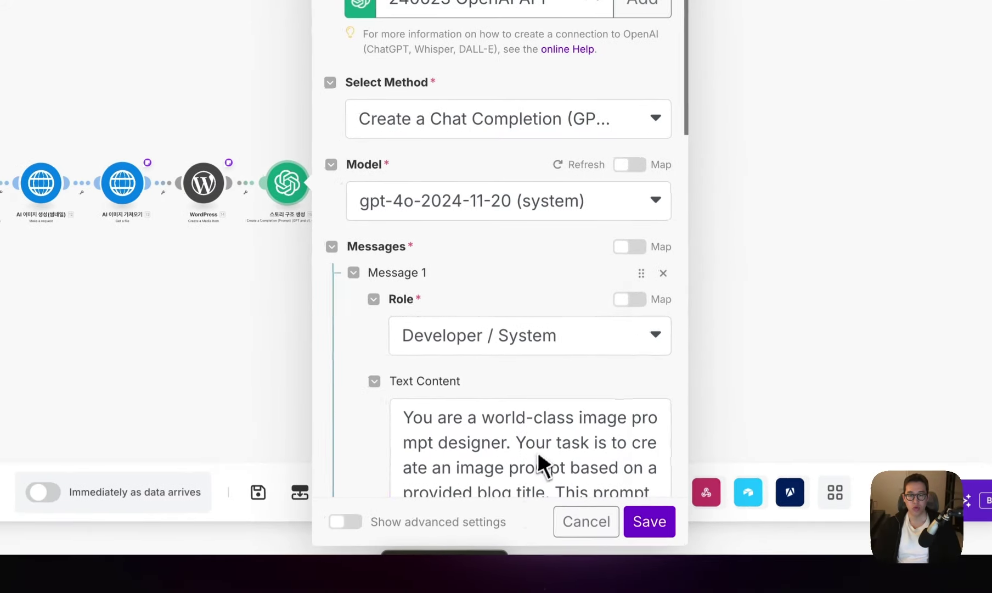
{"action": "left_click", "coordinate": [543, 464]}
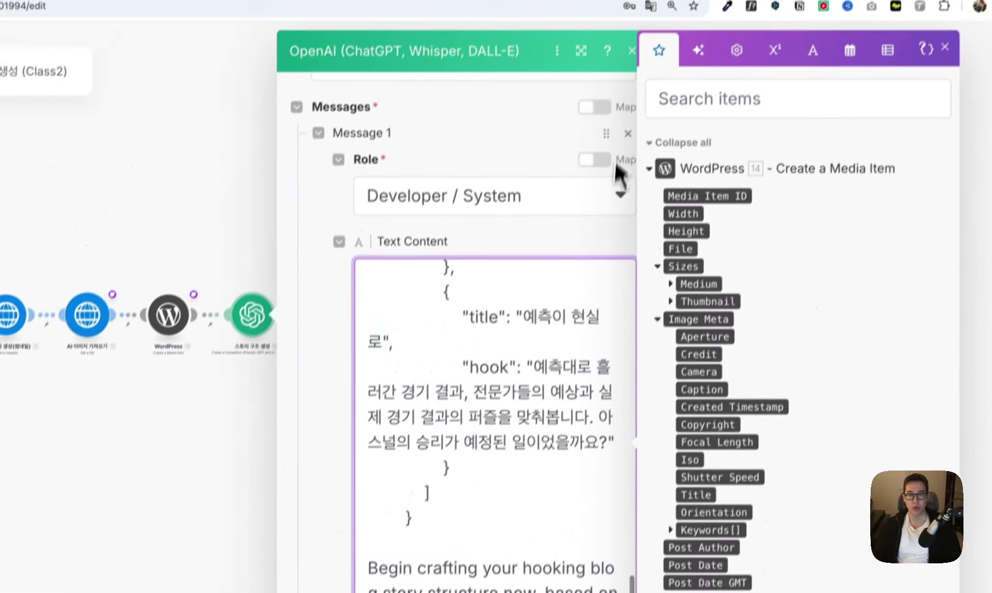
{"action": "left_click", "coordinate": [581, 50]}
{"action": "scroll", "coordinate": [604, 429], "scroll_direction": "up", "scroll_amount": 10}
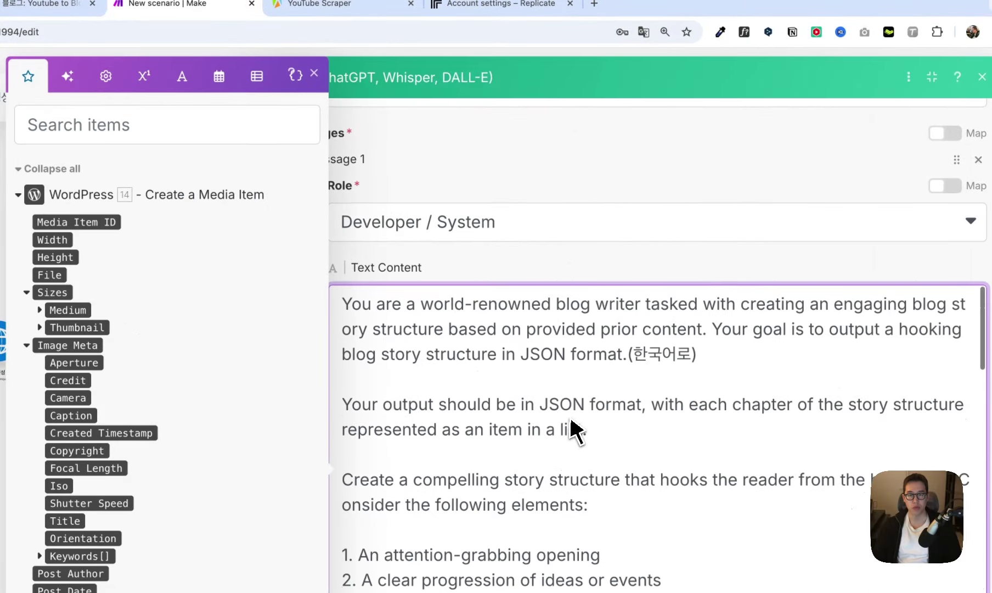
{"action": "scroll", "coordinate": [571, 437], "scroll_direction": "down", "scroll_amount": 15}
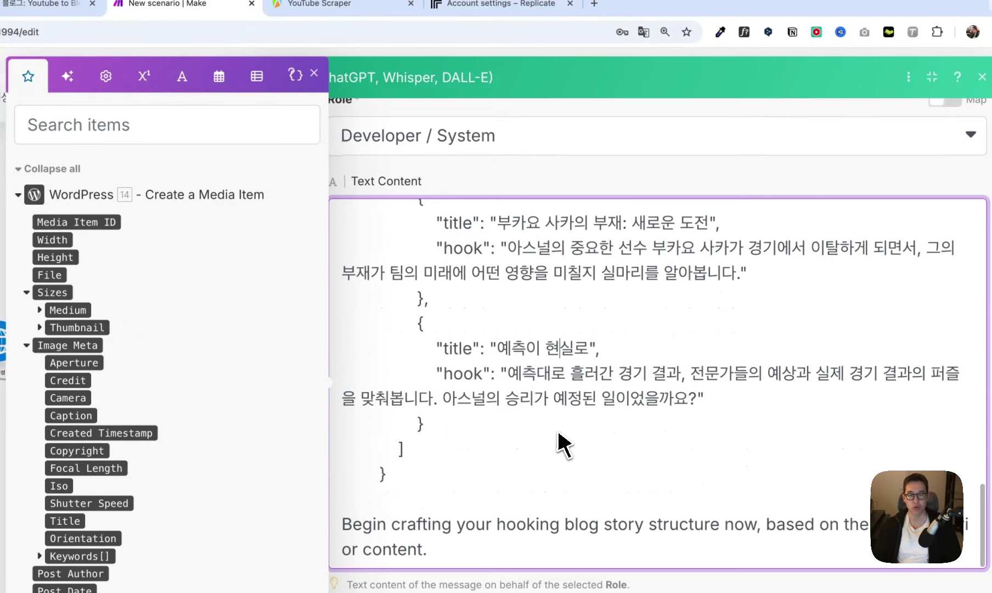
{"action": "scroll", "coordinate": [563, 444], "scroll_direction": "down", "scroll_amount": 5}
Step: Replace the user message with the prior content prompt and map the Text aggregator's text between the <prior_content> tags
{"action": "left_click", "coordinate": [619, 399]}
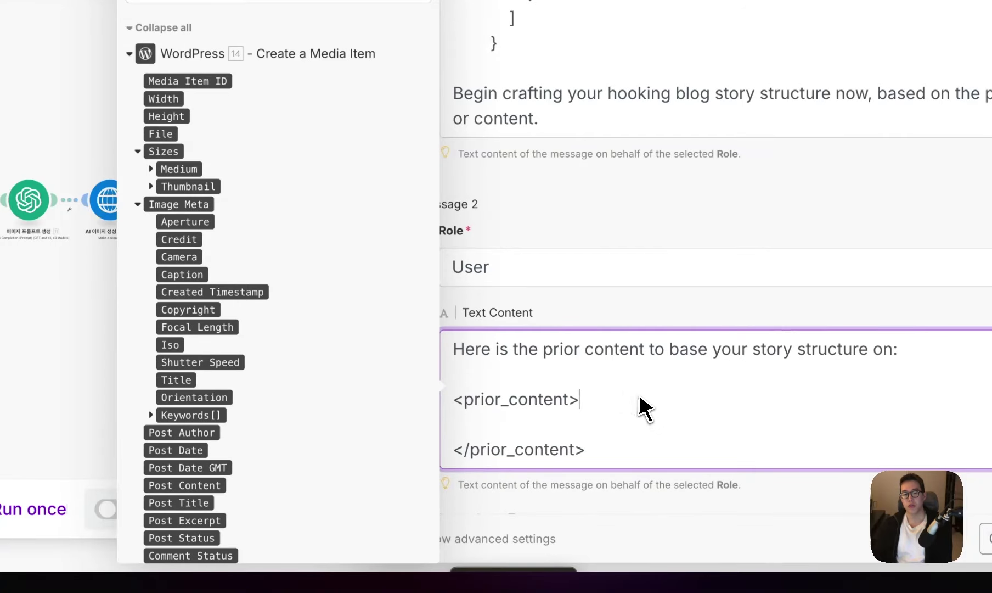
{"action": "scroll", "coordinate": [594, 287], "scroll_direction": "down", "scroll_amount": 1}
{"action": "left_click", "coordinate": [580, 352]}
{"action": "scroll", "coordinate": [374, 361], "scroll_direction": "down", "scroll_amount": 20}
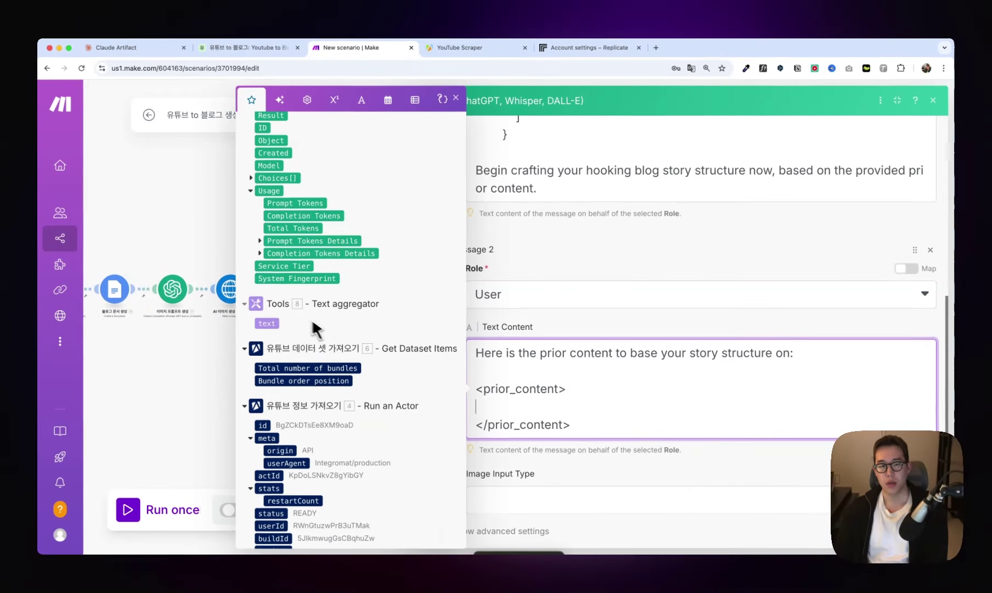
{"action": "left_click", "coordinate": [267, 323]}
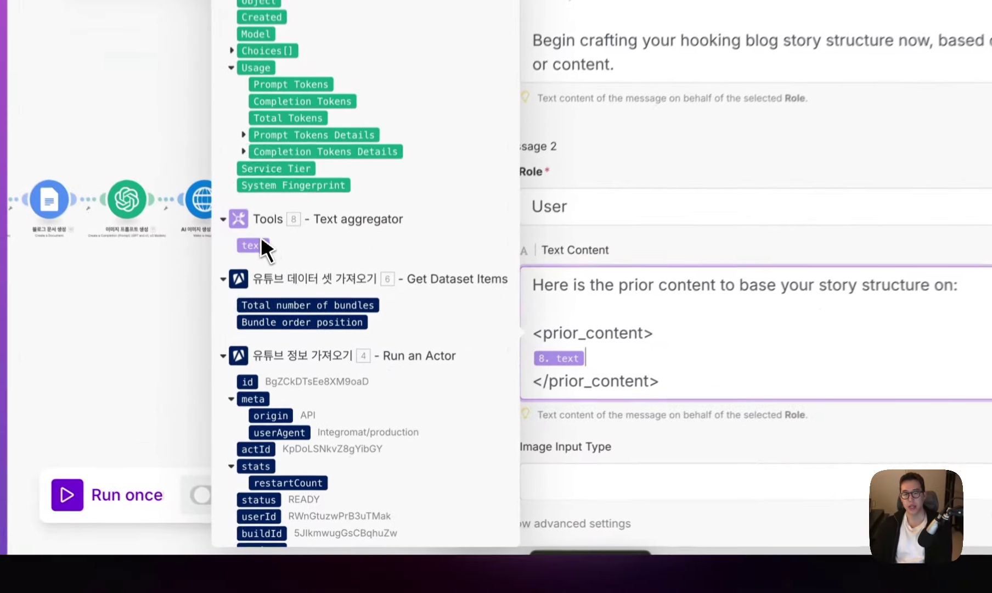
Step: Set the story structure module's response format to JSON Object with Parse JSON Response set to Yes, and save the module
{"action": "scroll", "coordinate": [659, 384], "scroll_direction": "down", "scroll_amount": 4}
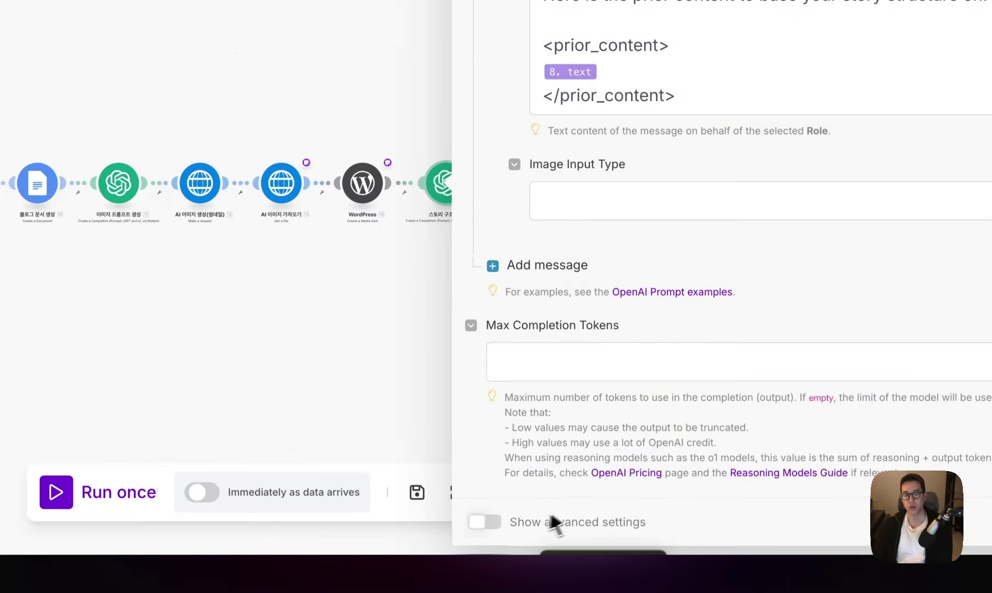
{"action": "left_click", "coordinate": [554, 522]}
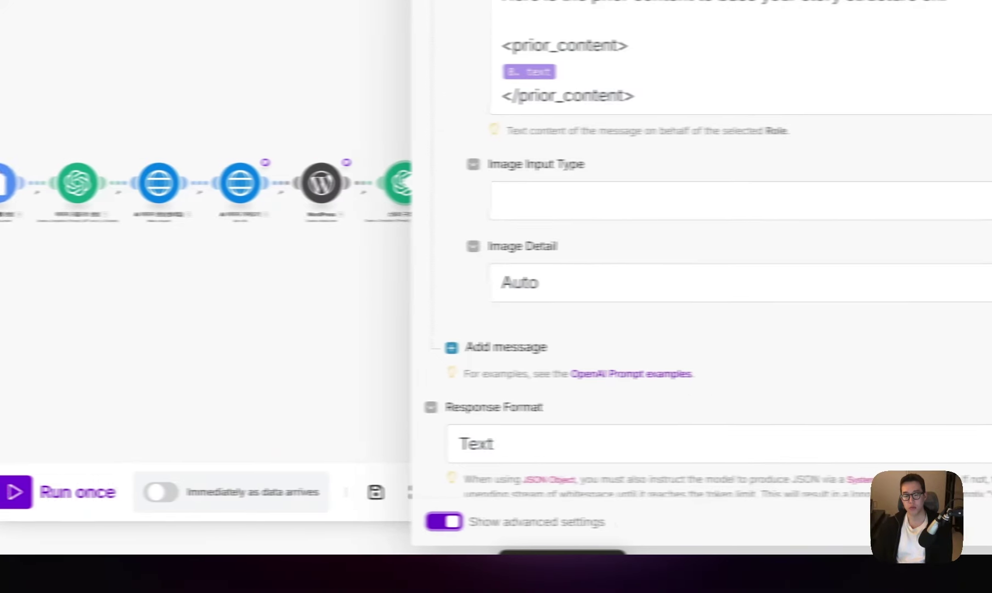
{"action": "scroll", "coordinate": [526, 513], "scroll_direction": "down", "scroll_amount": 2}
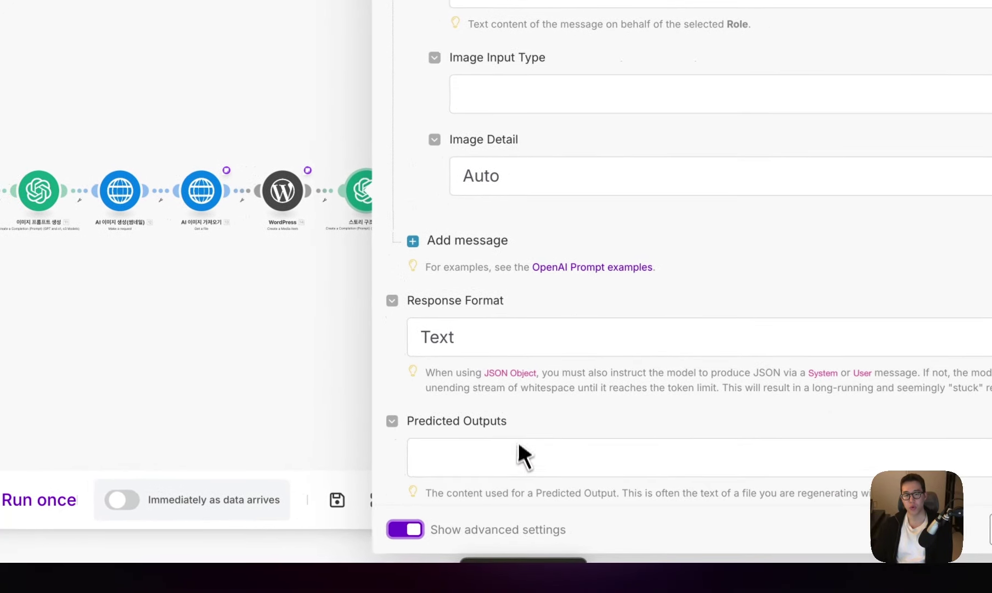
{"action": "left_click", "coordinate": [466, 344]}
{"action": "left_click", "coordinate": [466, 394]}
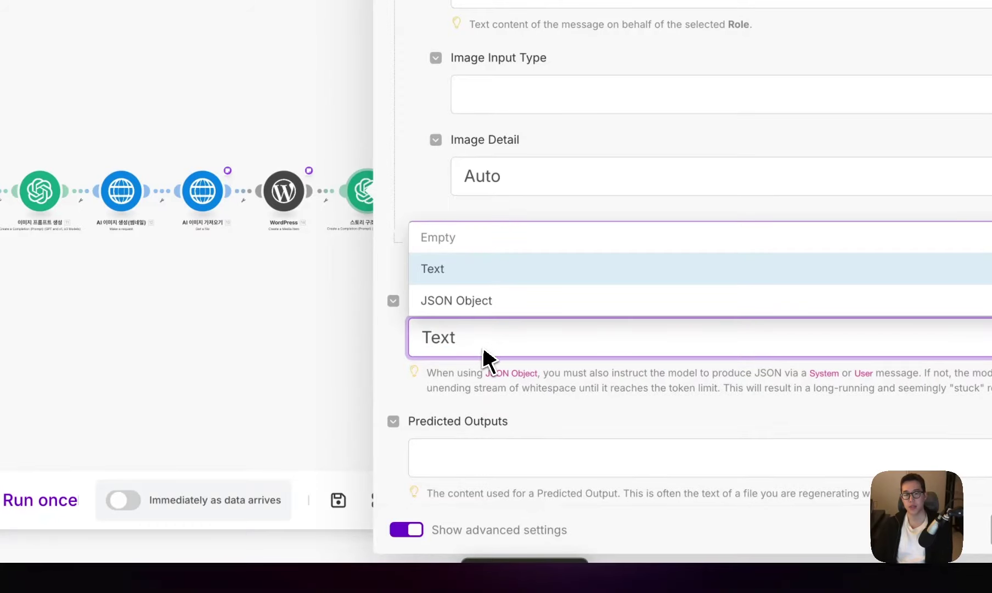
{"action": "left_click", "coordinate": [432, 450]}
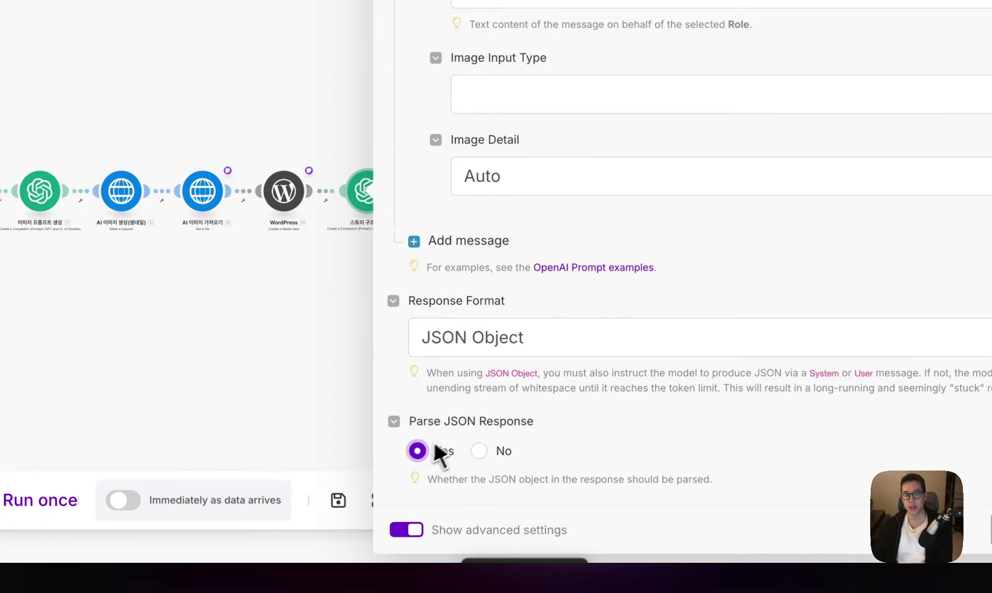
{"action": "scroll", "coordinate": [411, 420], "scroll_direction": "down", "scroll_amount": 10}
{"action": "left_click", "coordinate": [845, 521]}
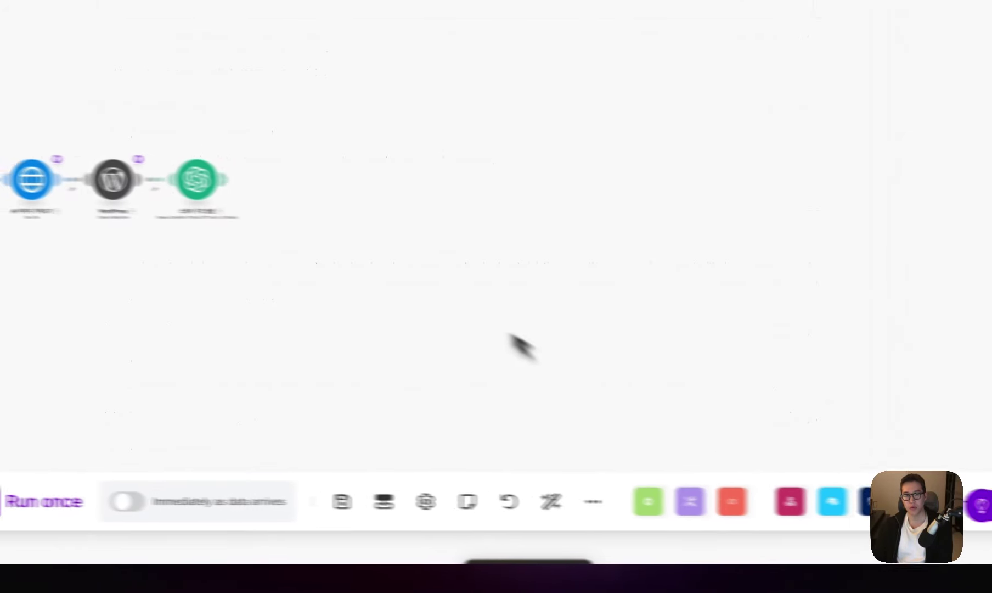
Step: Add an Airtable Update a Record module after the story structure module
{"action": "left_click", "coordinate": [308, 166]}
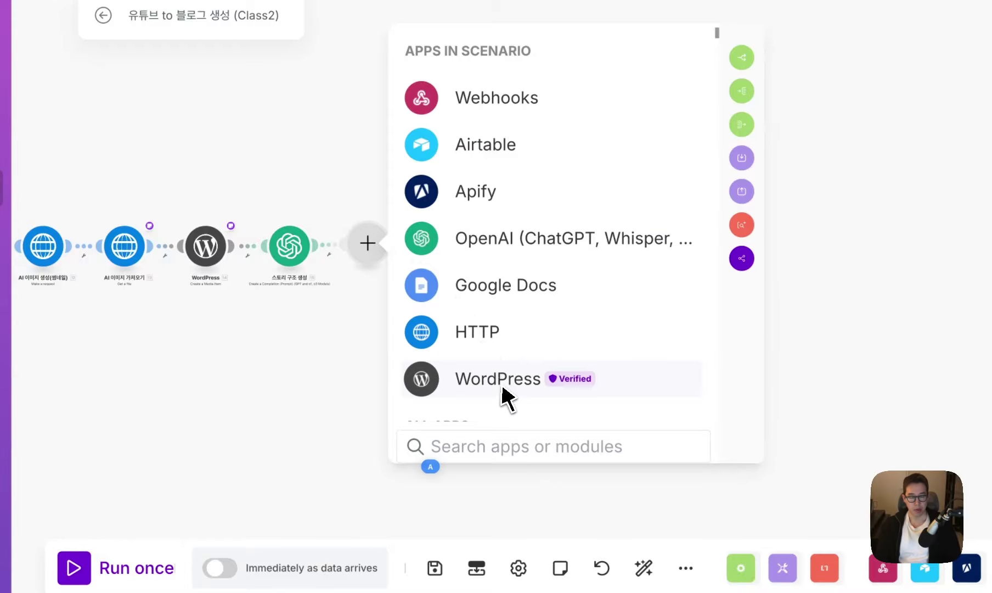
{"action": "type", "text": "airtlab"}
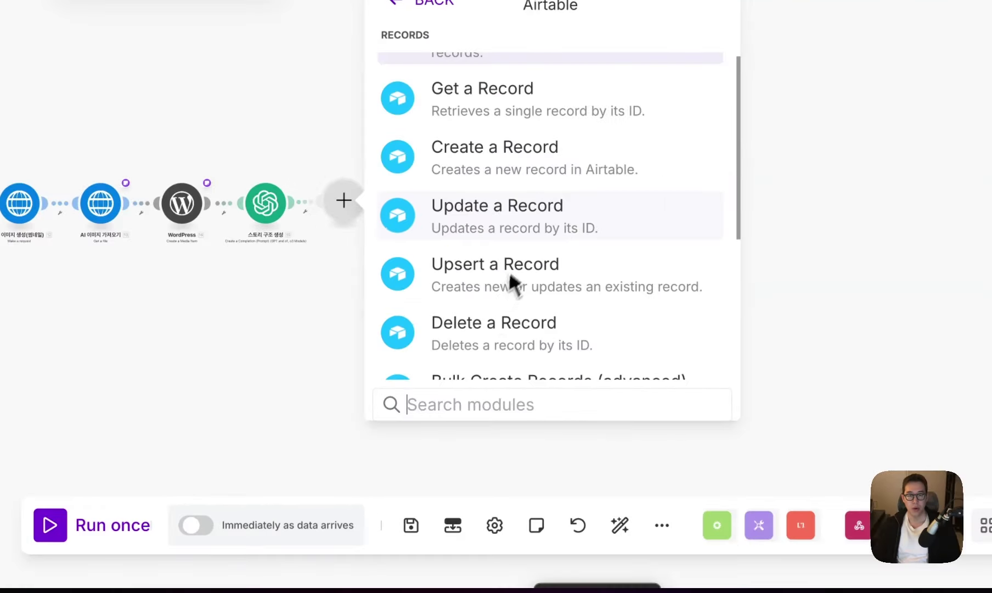
{"action": "left_click", "coordinate": [494, 206]}
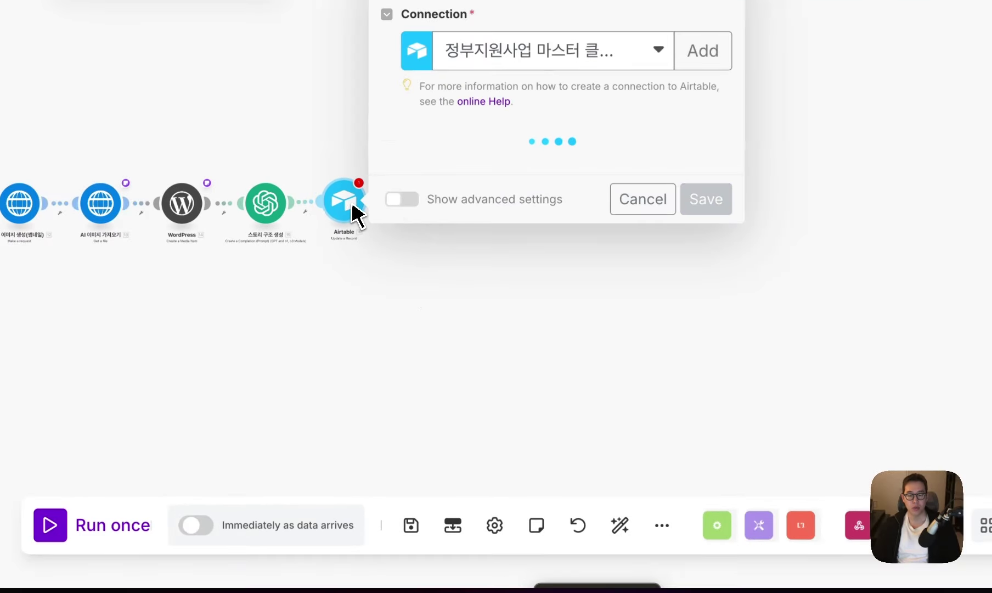
Step: Set the base to 유튜브 to 블로그 and the table to Youtube to Blog, and map Record ID to the Search Records module's ID
{"action": "left_click", "coordinate": [549, 299]}
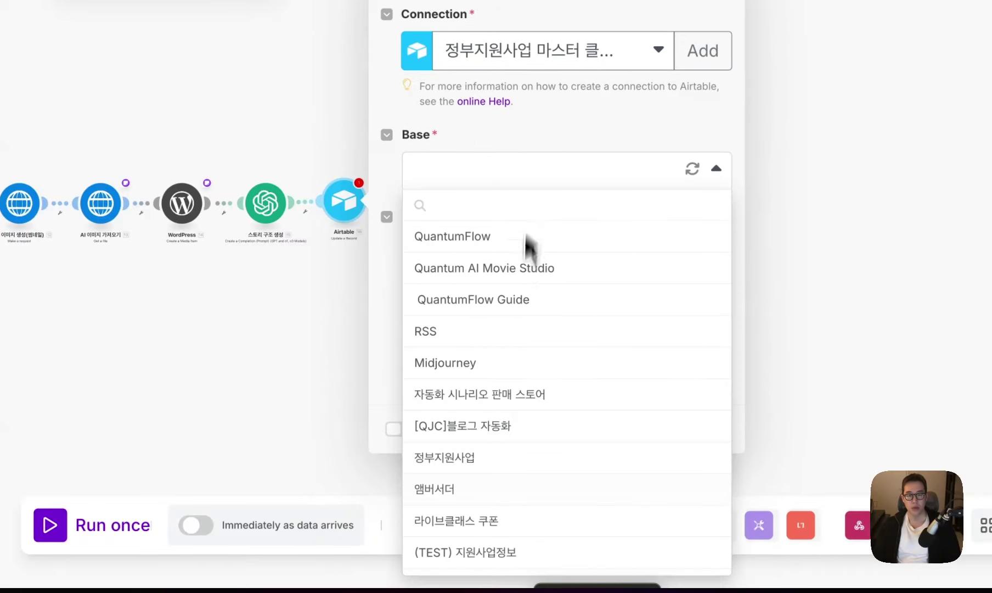
{"action": "scroll", "coordinate": [513, 461], "scroll_direction": "down", "scroll_amount": 10}
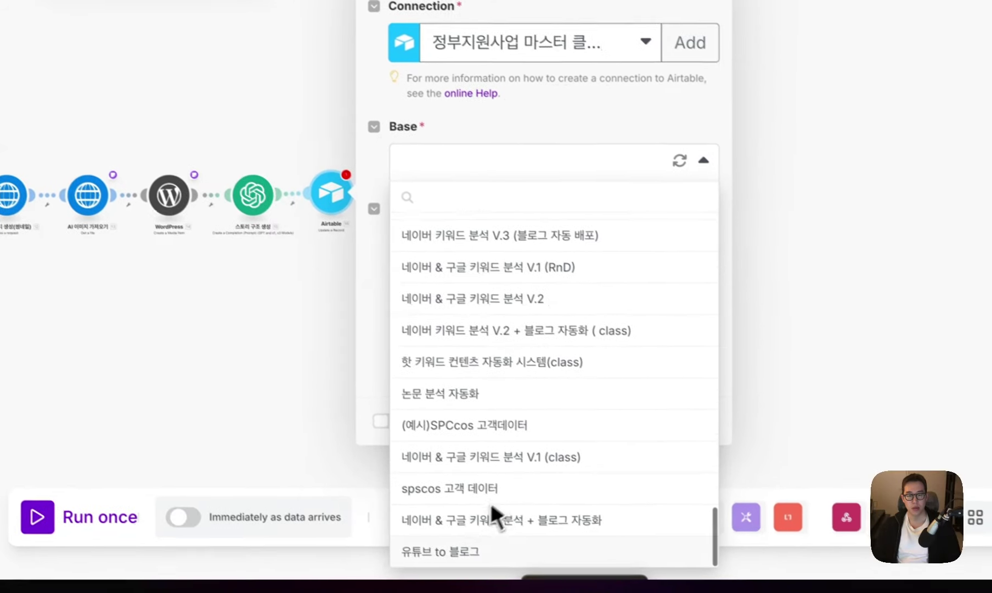
{"action": "left_click", "coordinate": [477, 550]}
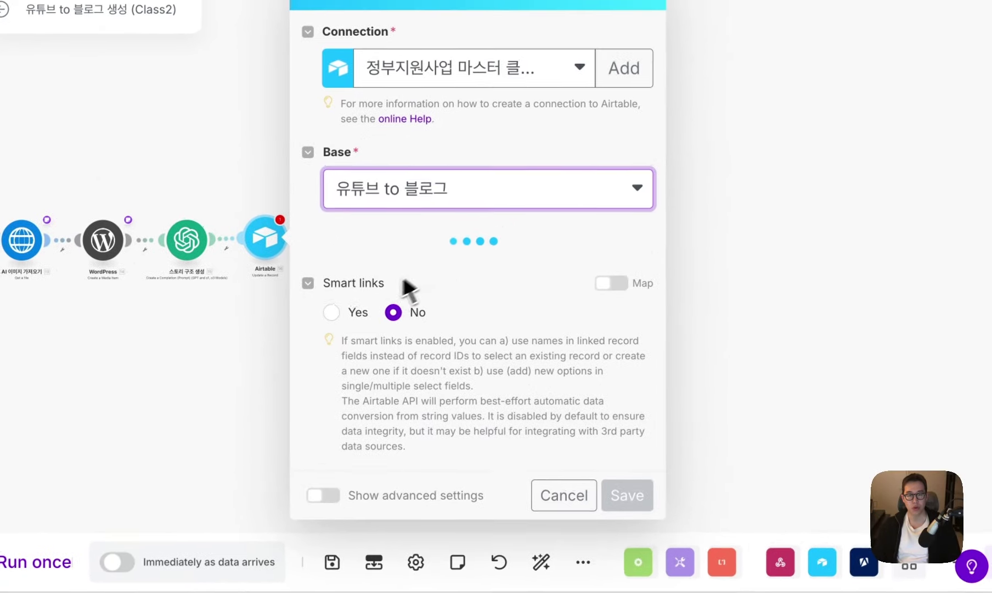
{"action": "left_click", "coordinate": [393, 266]}
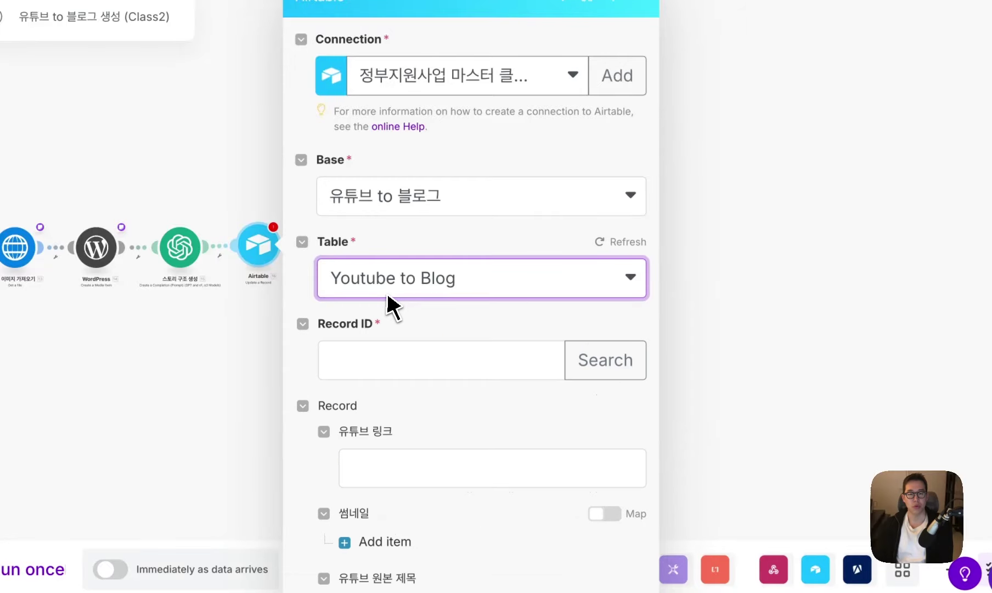
{"action": "left_click", "coordinate": [384, 356]}
{"action": "scroll", "coordinate": [593, 363], "scroll_direction": "down", "scroll_amount": 15}
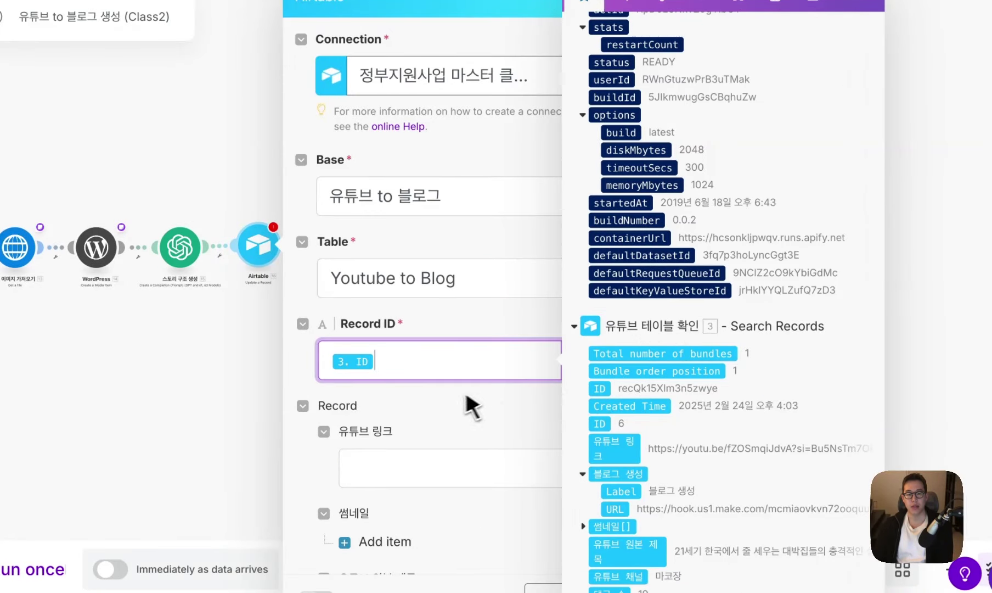
Step: Insert a sum function in the record's gpt4o-241120 input field
{"action": "scroll", "coordinate": [444, 399], "scroll_direction": "down", "scroll_amount": 15}
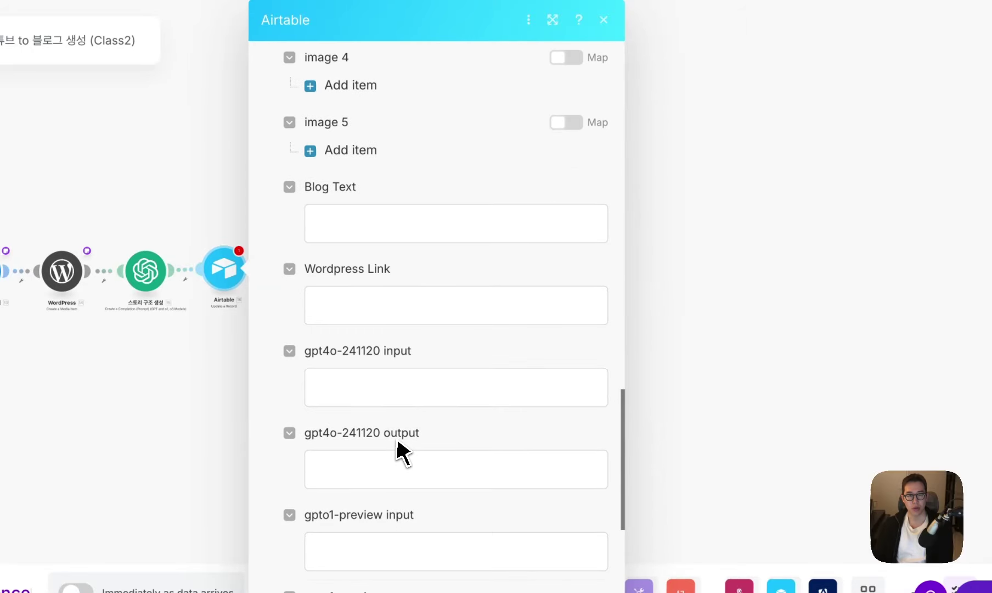
{"action": "left_click", "coordinate": [409, 321]}
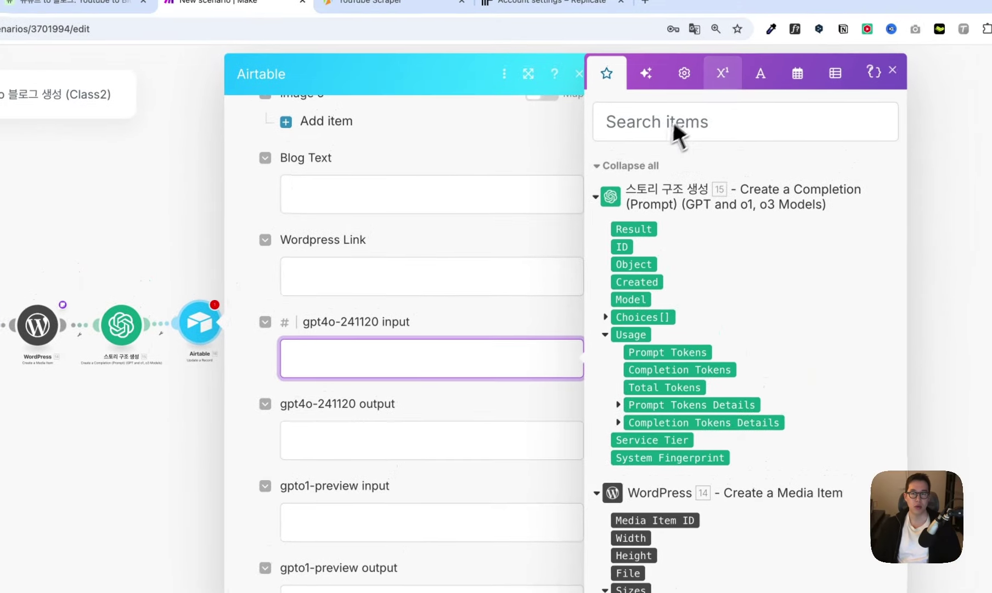
{"action": "left_click", "coordinate": [747, 19]}
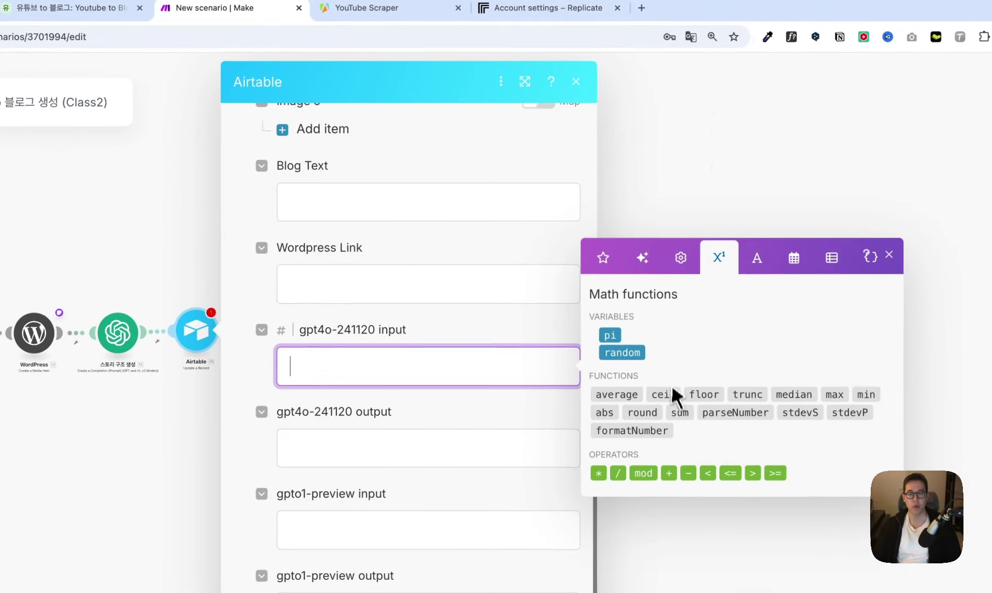
{"action": "left_click", "coordinate": [680, 412]}
Step: Find the "token" items and add the Prompt Tokens of modules 15, 11 and 9, separated by semicolons, to the gpt4o-241120 input sum
{"action": "scroll", "coordinate": [648, 354], "scroll_direction": "down", "scroll_amount": 3}
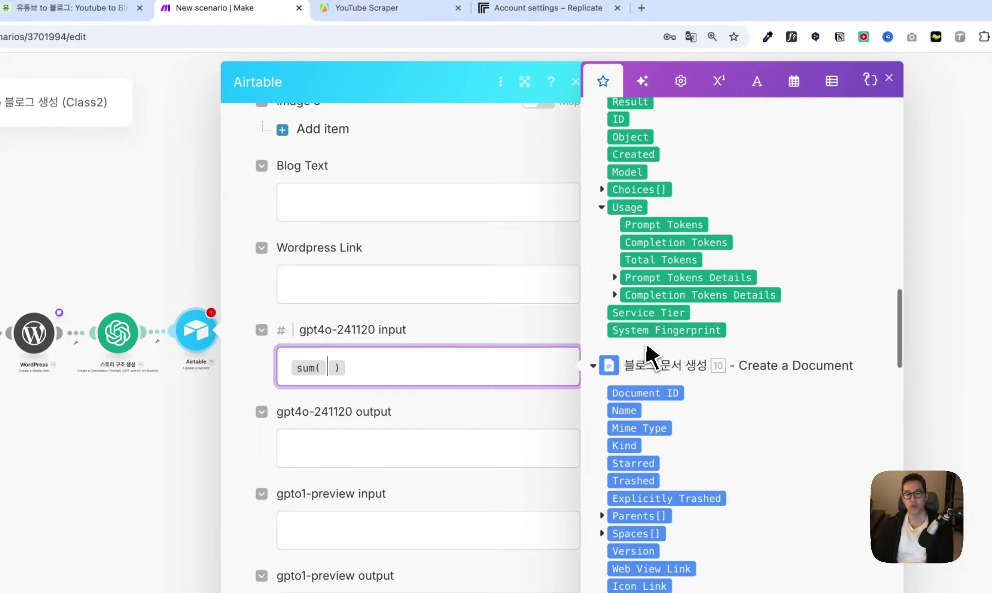
{"action": "scroll", "coordinate": [646, 345], "scroll_direction": "up", "scroll_amount": 20}
{"action": "left_click", "coordinate": [648, 142]}
{"action": "type", "text": "ㅅ"}
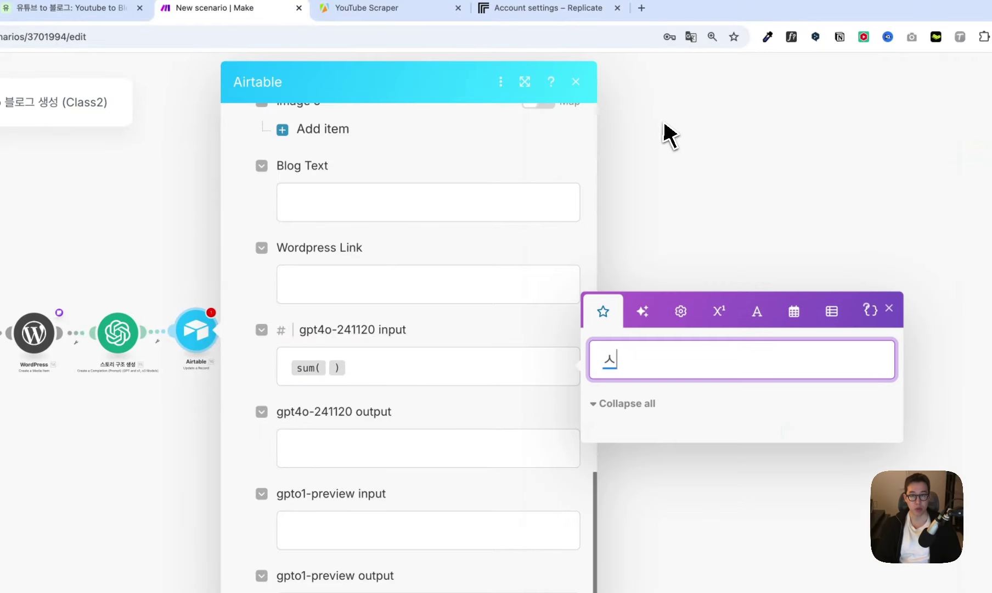
{"action": "key", "text": "BackSpace"}
{"action": "key", "text": "BackSpace"}
{"action": "key", "text": "BackSpace"}
{"action": "type", "text": "token"}
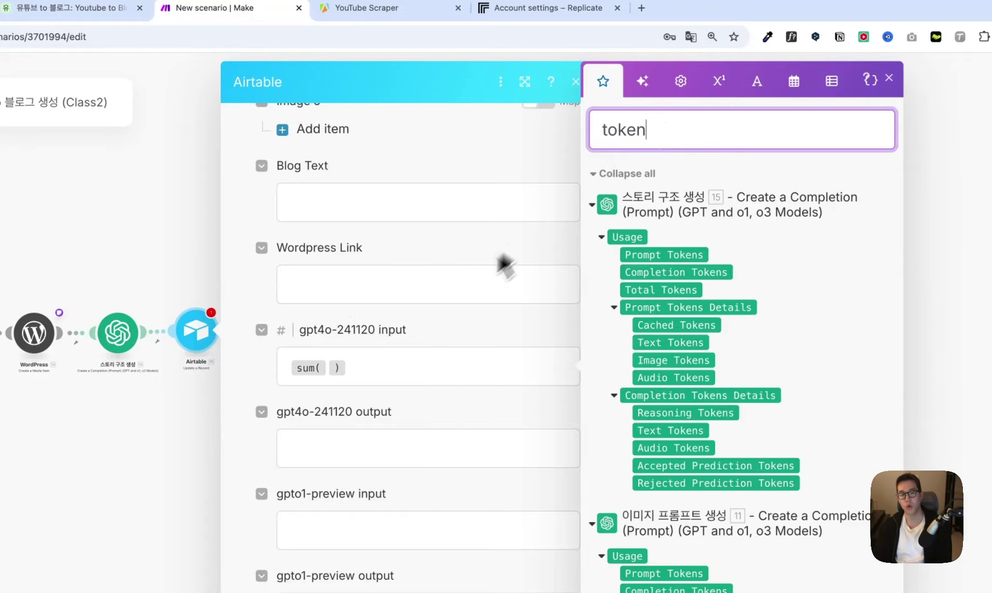
{"action": "left_click", "coordinate": [676, 257]}
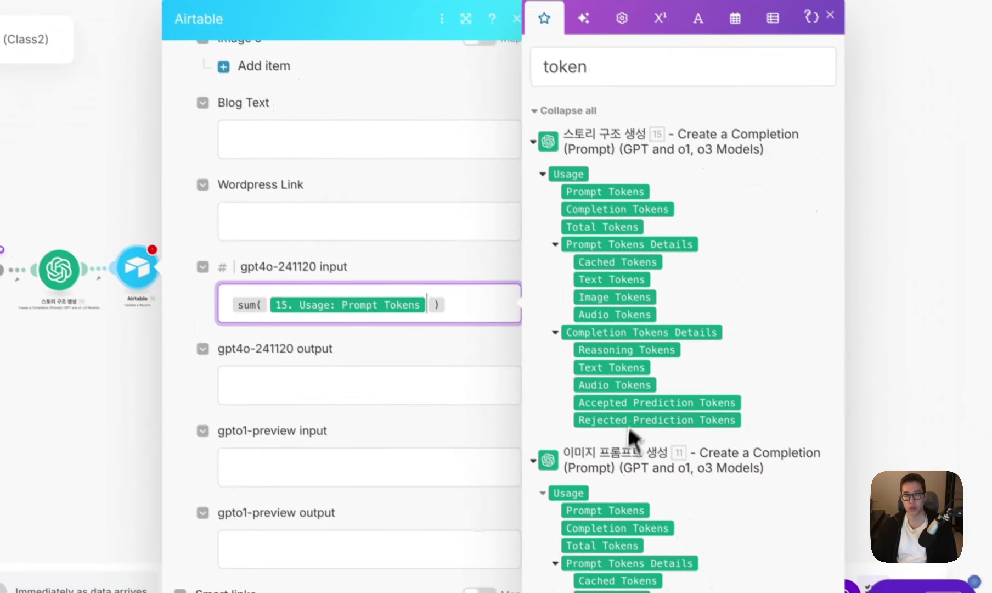
{"action": "type", "text": ";"}
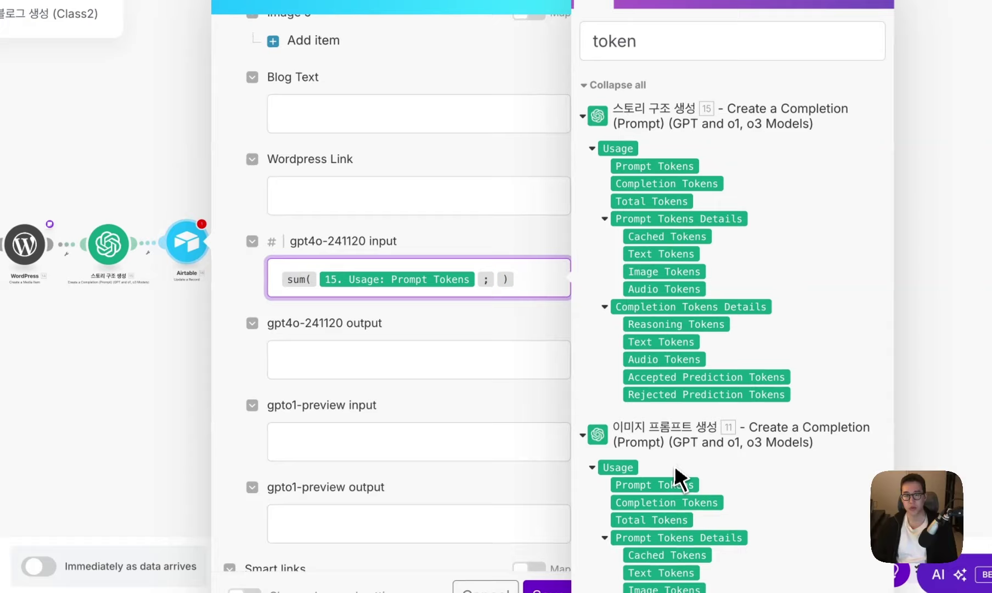
{"action": "left_click", "coordinate": [615, 511]}
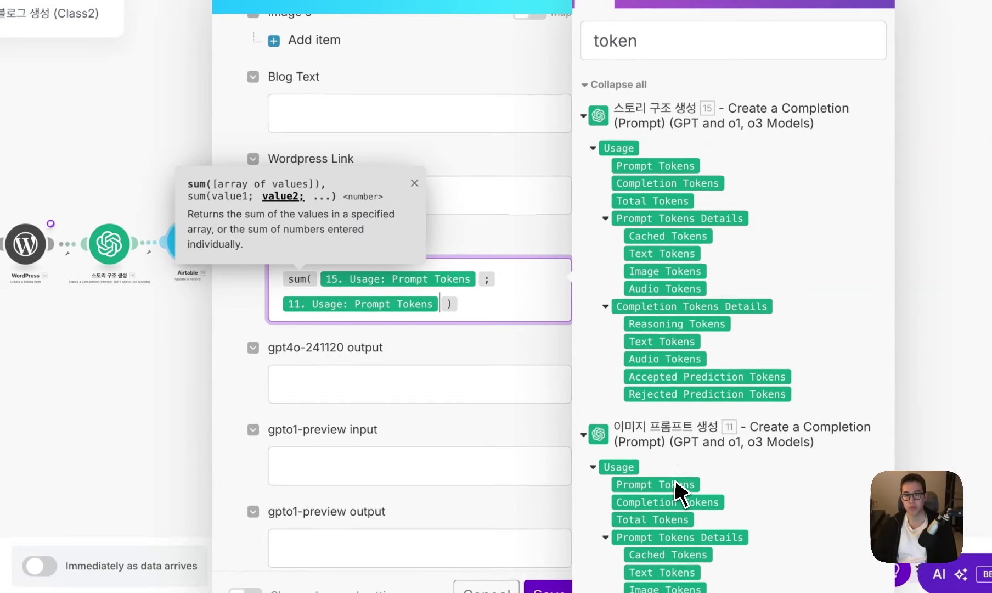
{"action": "scroll", "coordinate": [676, 486], "scroll_direction": "down", "scroll_amount": 5}
{"action": "left_click", "coordinate": [653, 480]}
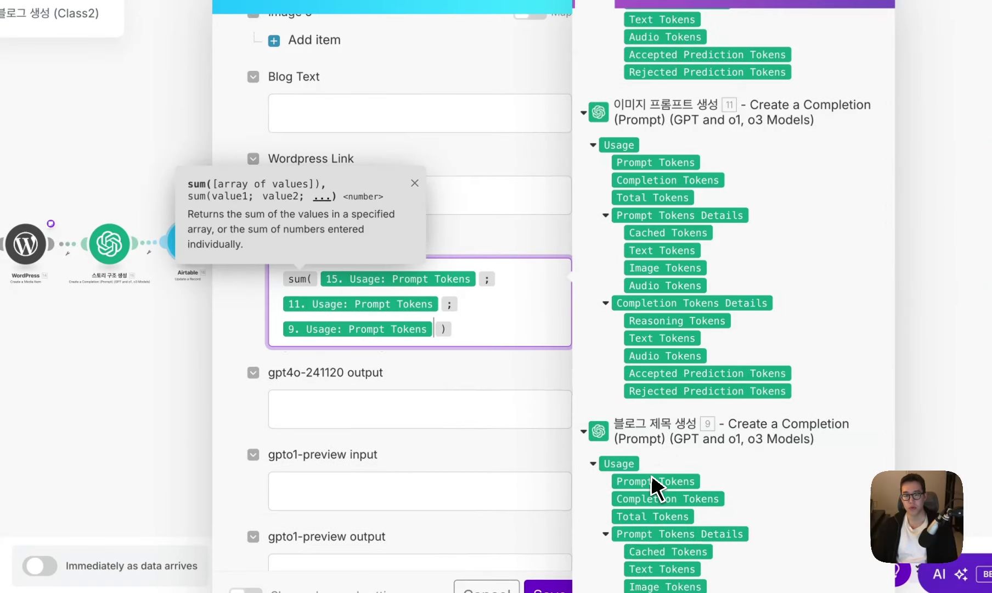
Step: Insert a sum function in the record's gpt4o-241120 output field
{"action": "left_click", "coordinate": [709, 3]}
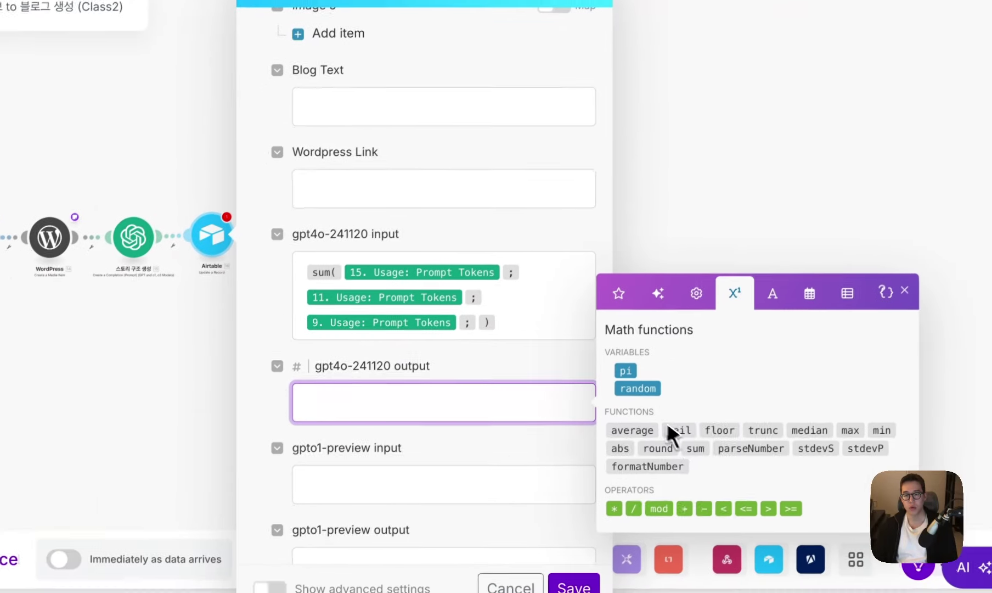
{"action": "left_click", "coordinate": [674, 454]}
{"action": "left_click", "coordinate": [596, 300]}
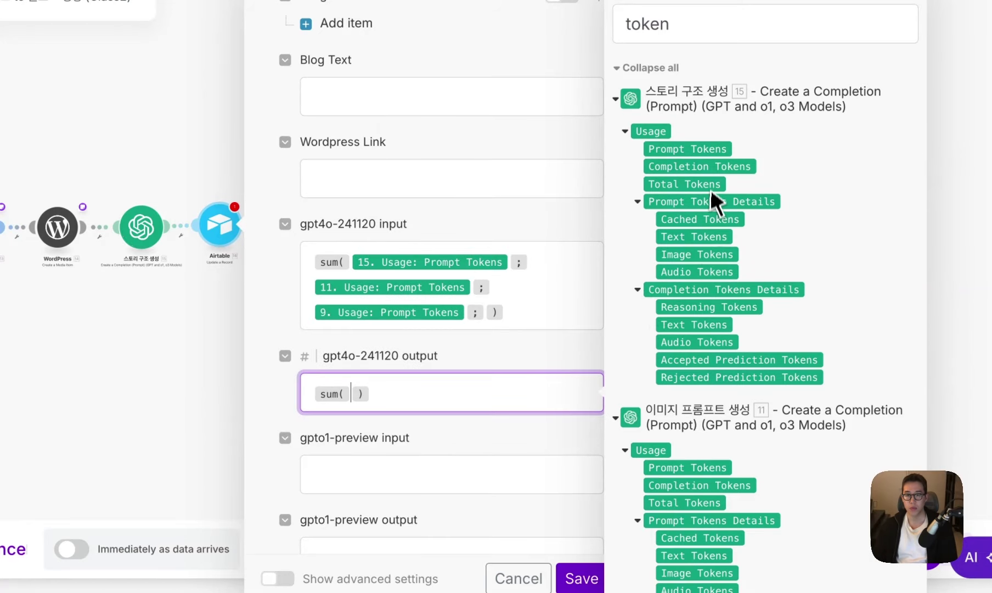
Step: Set the gpt4o-241120 output field to the sum of Completion Tokens from modules 15, 11 and 9, and save the Airtable module
{"action": "left_click", "coordinate": [709, 168]}
{"action": "left_click", "coordinate": [709, 486]}
{"action": "scroll", "coordinate": [708, 499], "scroll_direction": "down", "scroll_amount": 8}
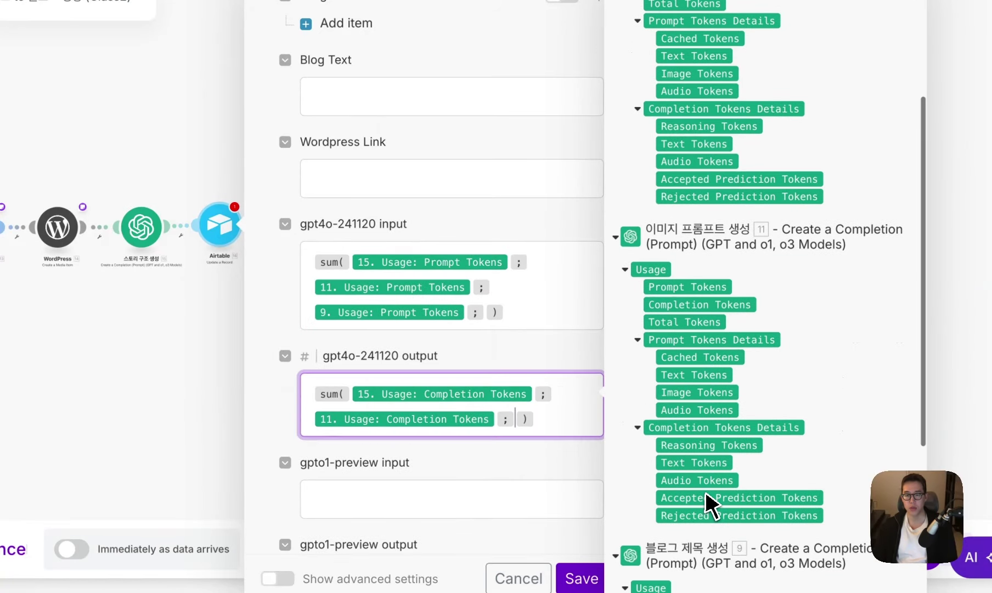
{"action": "left_click", "coordinate": [716, 354]}
{"action": "left_click", "coordinate": [511, 369]}
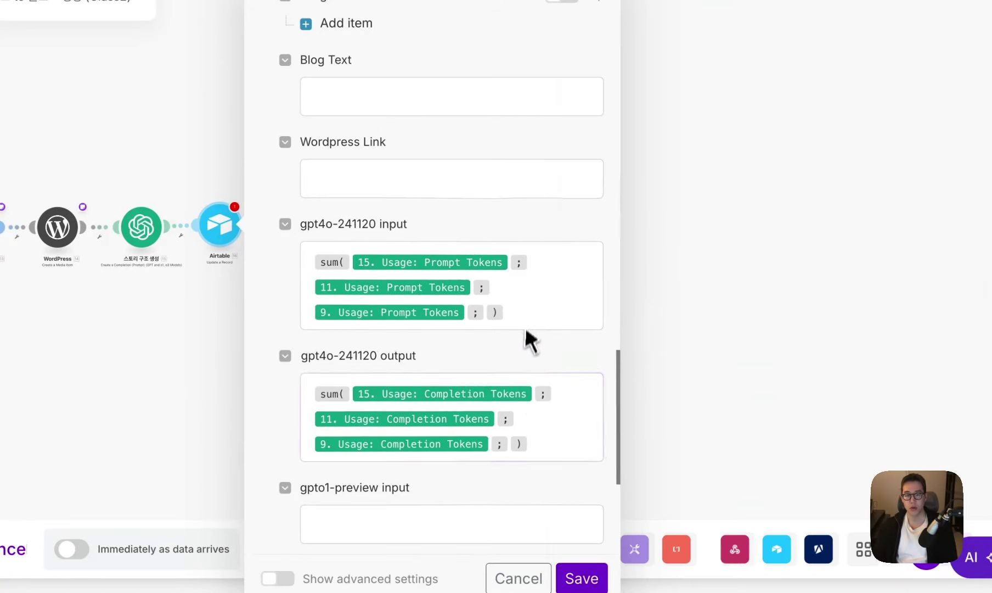
{"action": "scroll", "coordinate": [526, 326], "scroll_direction": "down", "scroll_amount": 5}
{"action": "left_click", "coordinate": [648, 544]}
Step: Rename the Airtable module to 테이블 업데이트, auto-align the modules and save the scenario
{"action": "right_click", "coordinate": [286, 197]}
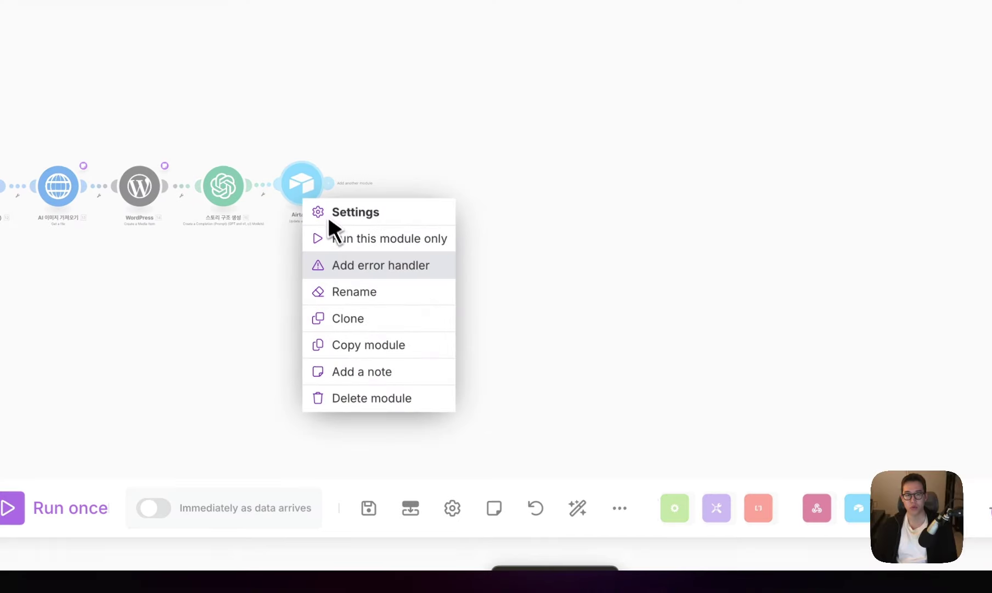
{"action": "left_click", "coordinate": [339, 297]}
{"action": "type", "text": "테입"}
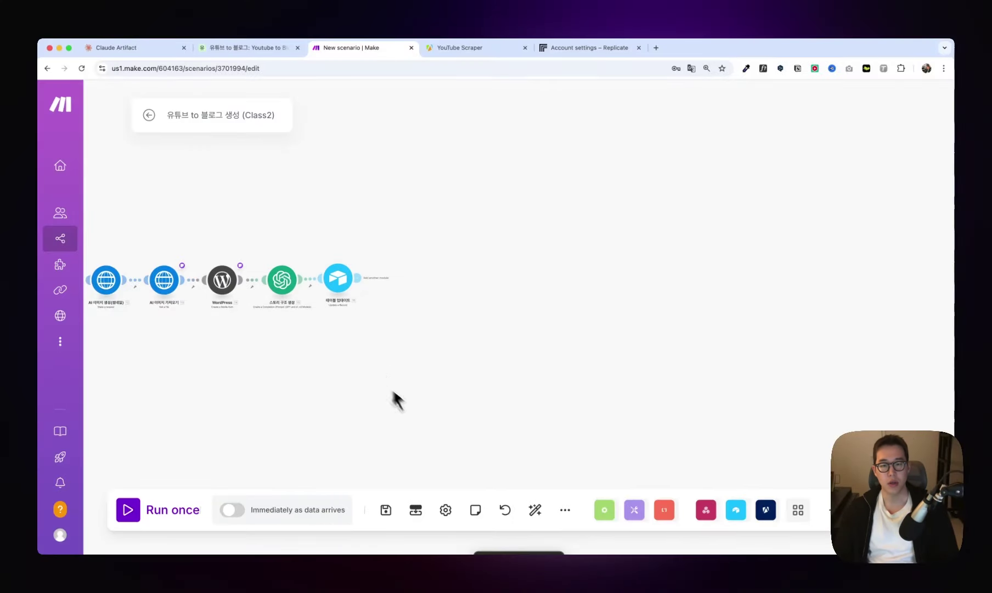
{"action": "left_click", "coordinate": [535, 509]}
{"action": "left_click", "coordinate": [385, 509]}
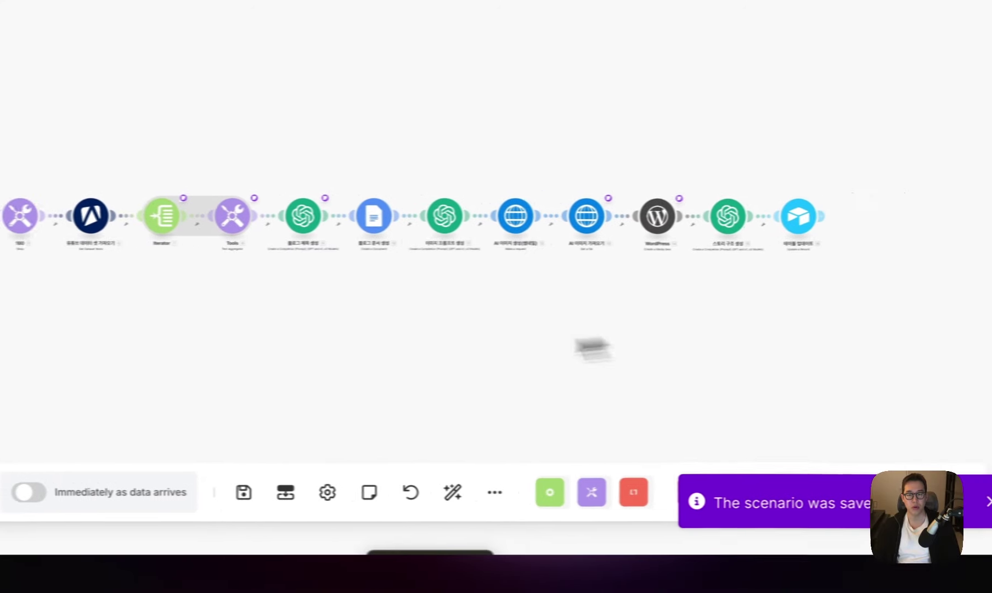
Step: Add a Flow Control Iterator module after 테이블 업데이트
{"action": "left_click", "coordinate": [859, 216]}
{"action": "type", "text": "iter"}
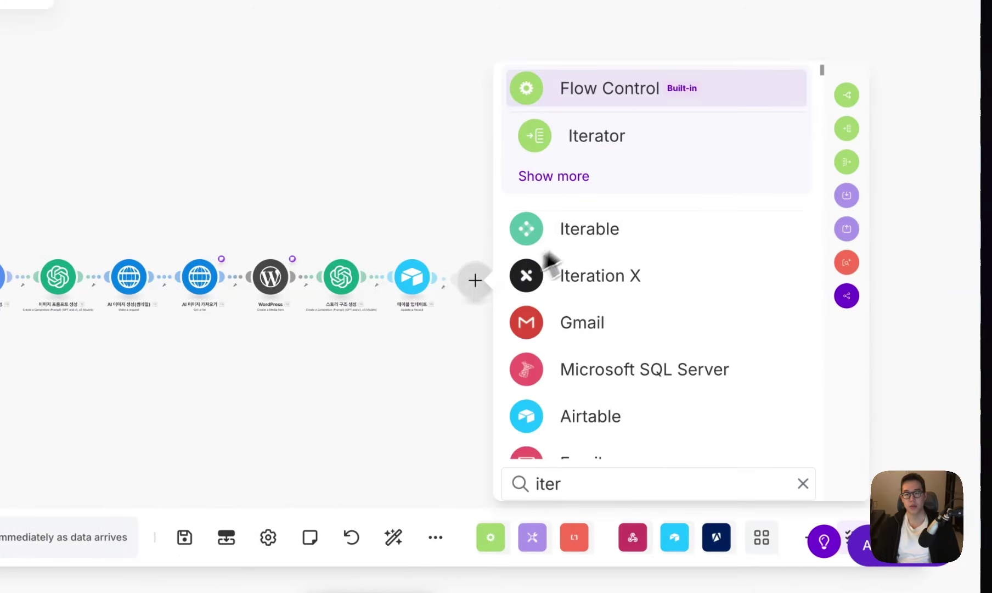
{"action": "left_click", "coordinate": [596, 135]}
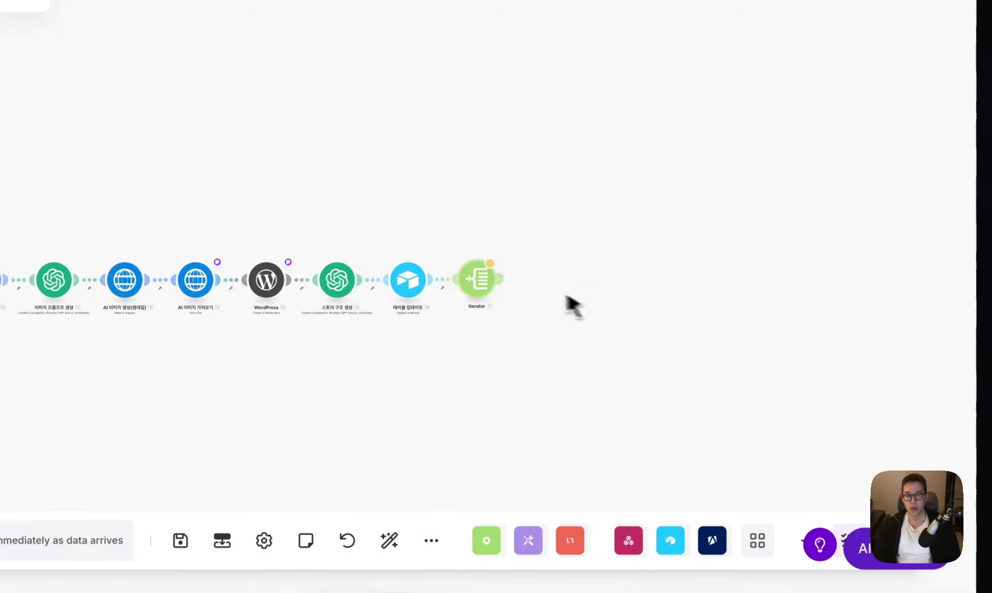
Step: Add a note to the Iterator containing {{15.result.story_structure}} and copy that expression
{"action": "right_click", "coordinate": [482, 283]}
{"action": "left_click", "coordinate": [528, 458]}
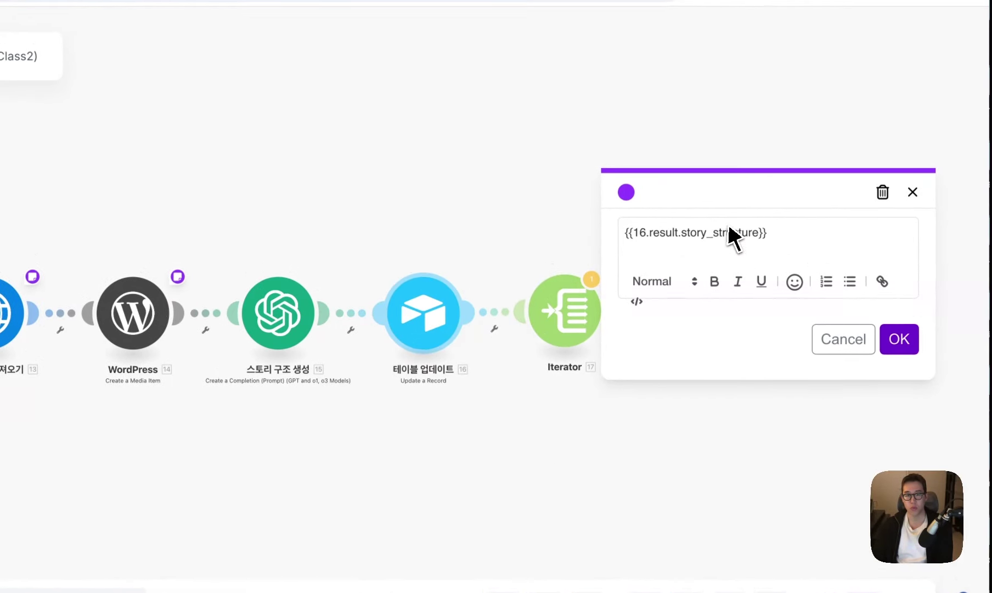
{"action": "key", "text": "BackSpace"}
{"action": "type", "text": "5"}
{"action": "key", "text": "ctrl+a"}
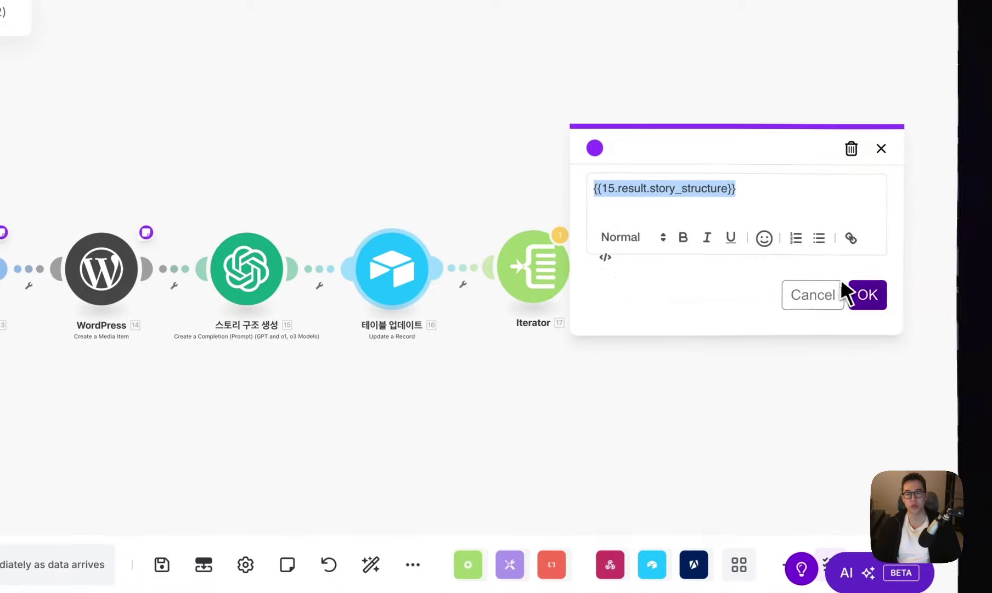
{"action": "left_click", "coordinate": [899, 339]}
Step: Set the Iterator's Array to 15.result.story_structure, save the module and try to save the scenario
{"action": "left_click", "coordinate": [597, 318]}
{"action": "left_click", "coordinate": [664, 285]}
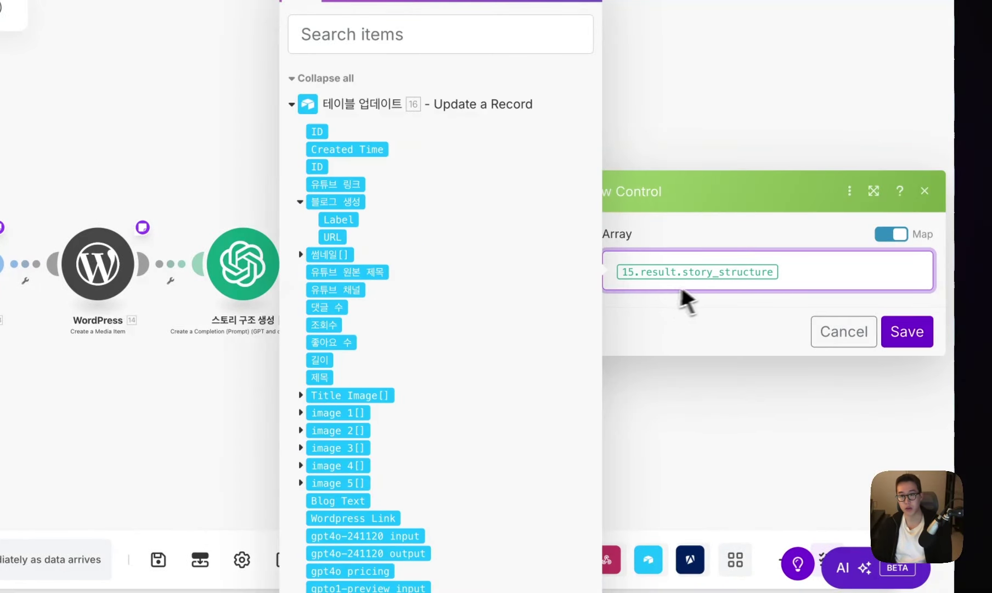
{"action": "left_click", "coordinate": [907, 331]}
{"action": "left_click", "coordinate": [158, 559]}
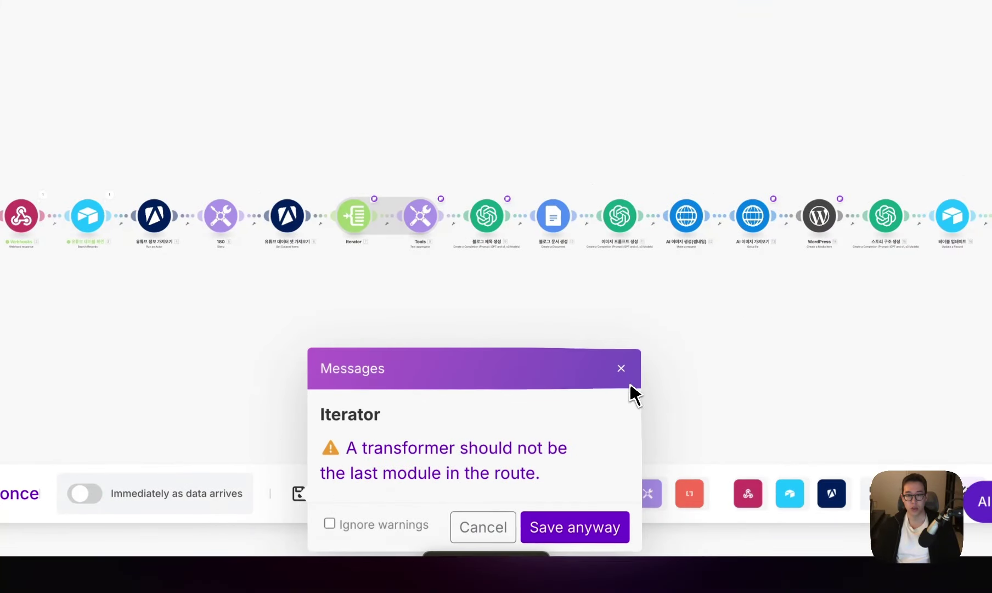
{"action": "left_click", "coordinate": [621, 368]}
Step: Clone the 스토리 구조 생성 OpenAI module and attach the copy after the Iterator
{"action": "left_click_drag", "start_coordinate": [824, 325], "coordinate": [425, 279]}
{"action": "scroll", "coordinate": [636, 222], "scroll_direction": "up", "scroll_amount": 3}
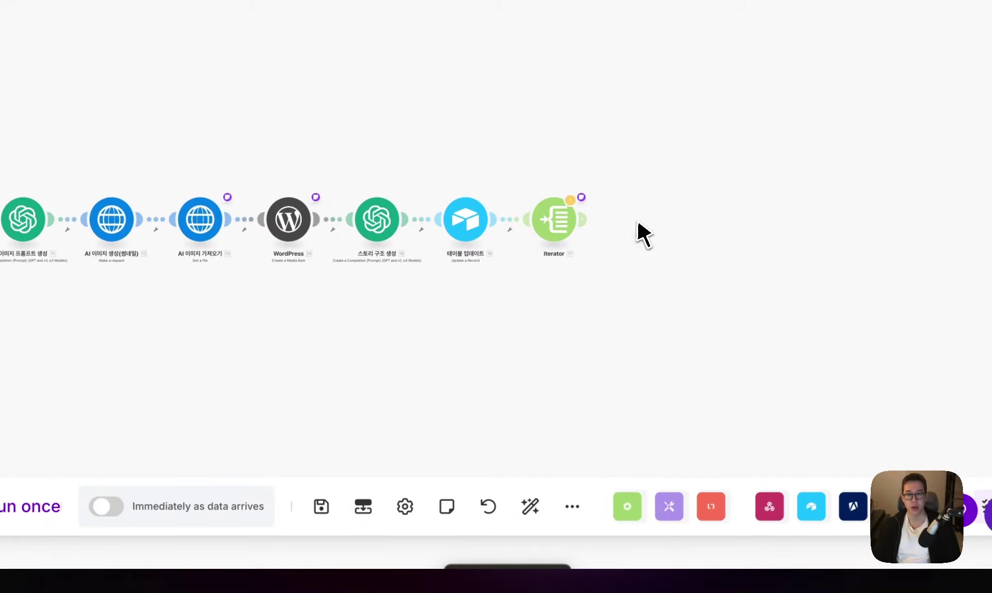
{"action": "scroll", "coordinate": [636, 222], "scroll_direction": "up", "scroll_amount": 2}
{"action": "right_click", "coordinate": [378, 215]}
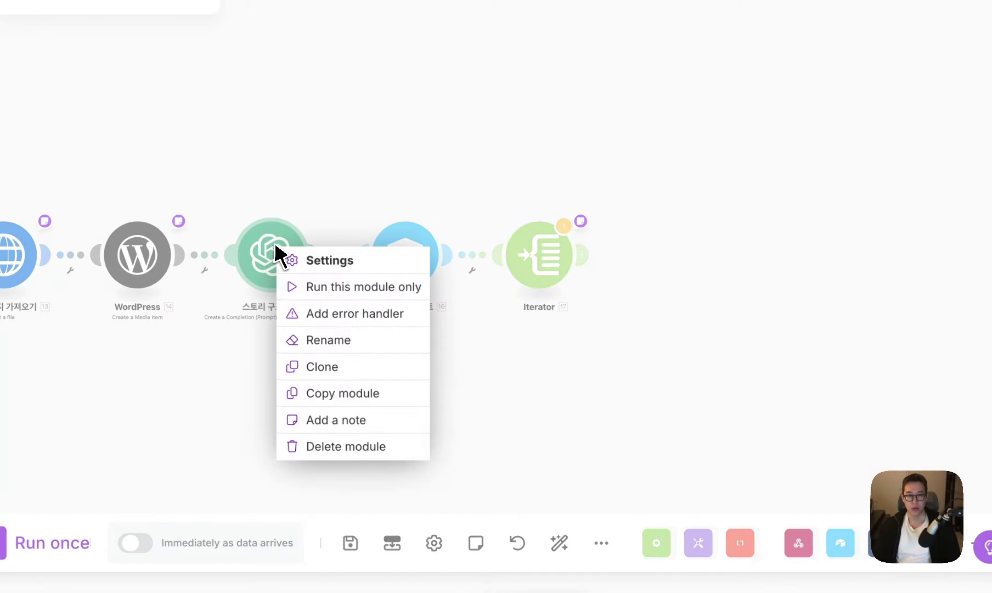
{"action": "left_click", "coordinate": [321, 366]}
{"action": "left_click", "coordinate": [702, 267]}
Step: Rename the cloned OpenAI module to 아티클 생성
{"action": "right_click", "coordinate": [708, 258]}
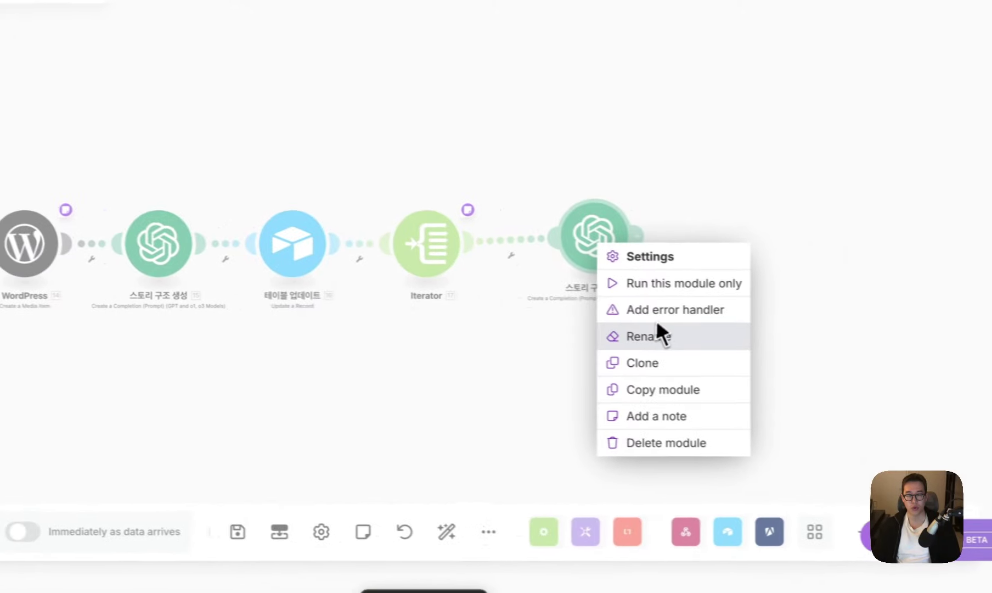
{"action": "left_click", "coordinate": [657, 325]}
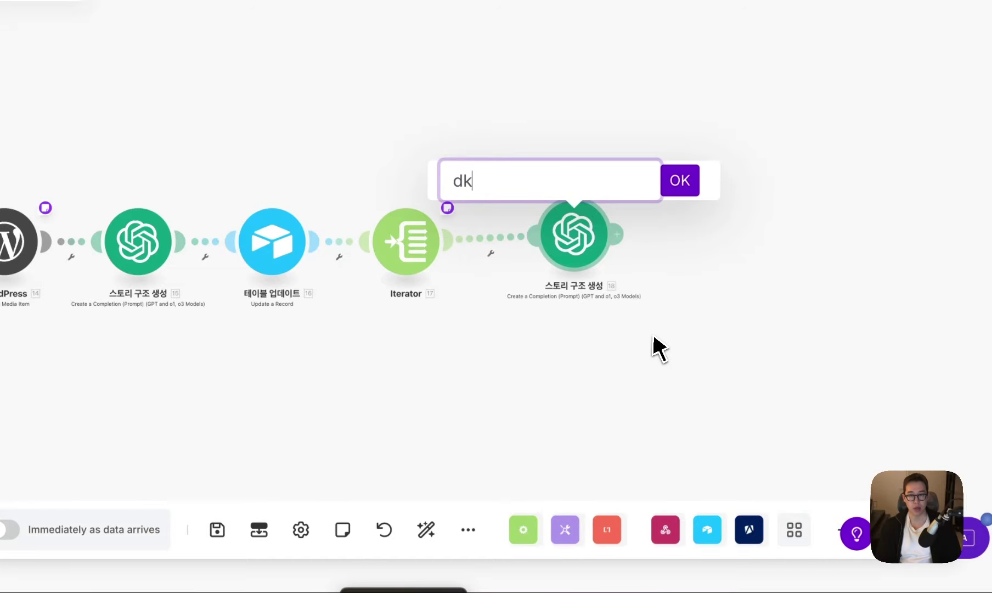
{"action": "type", "text": "아티클 생성"}
{"action": "key", "text": "Return"}
Step: Give the 아티클 생성 module the Korean blog-section writer system prompt, set its Response Format to Text and save it
{"action": "left_click", "coordinate": [573, 235]}
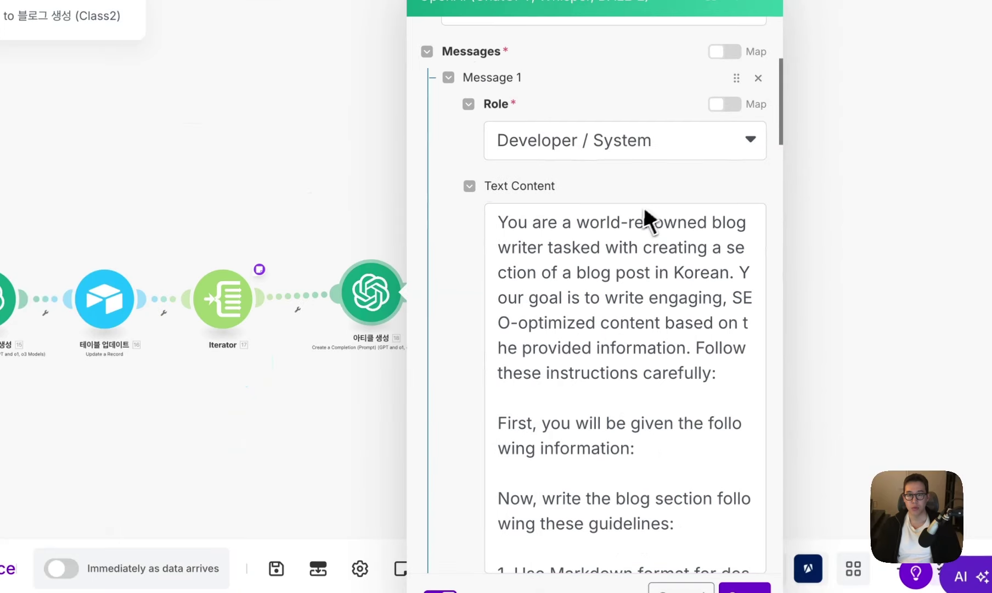
{"action": "scroll", "coordinate": [858, 227], "scroll_direction": "down", "scroll_amount": 10}
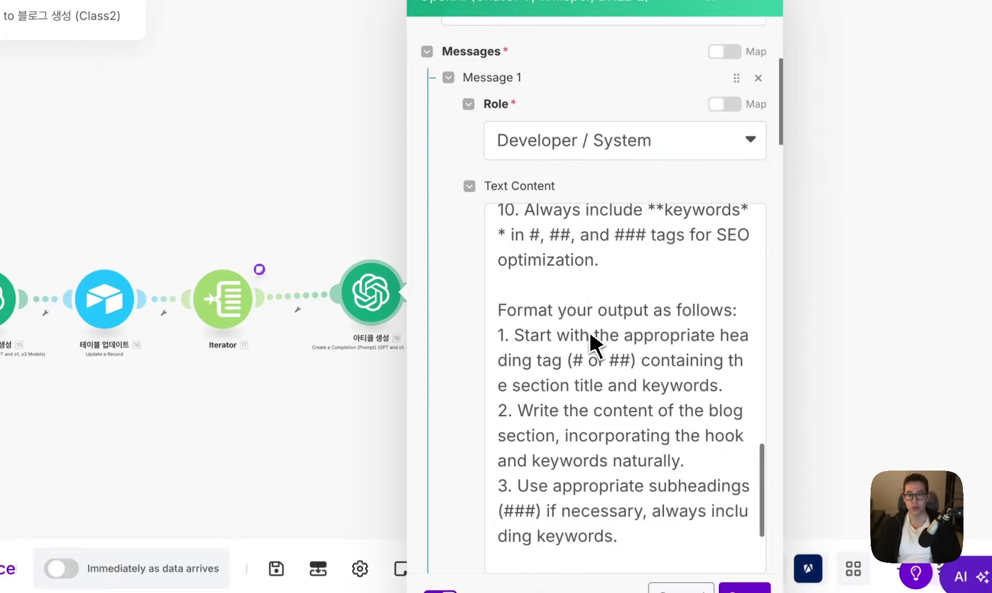
{"action": "scroll", "coordinate": [591, 333], "scroll_direction": "down", "scroll_amount": 15}
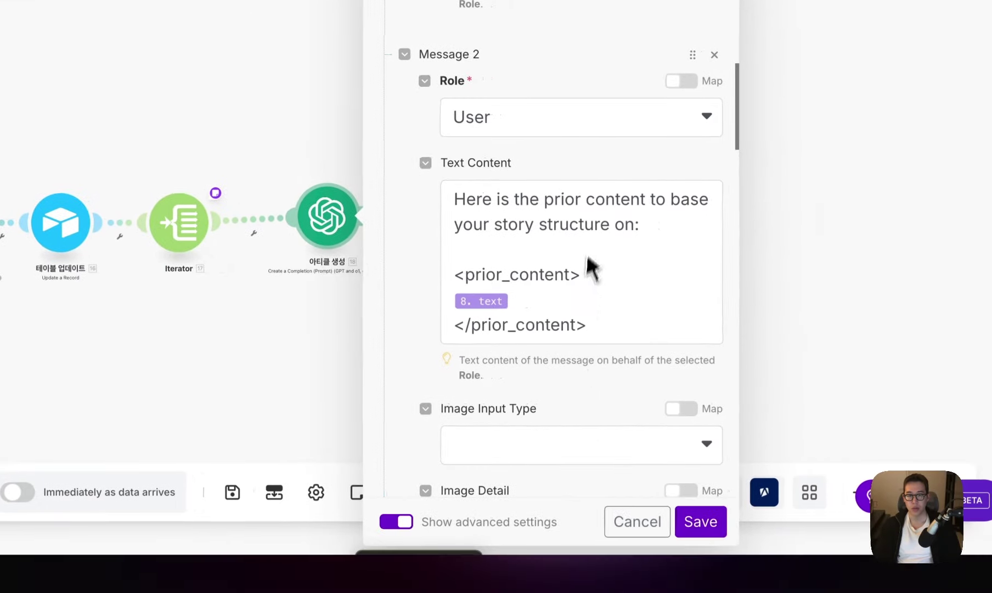
{"action": "scroll", "coordinate": [449, 328], "scroll_direction": "down", "scroll_amount": 8}
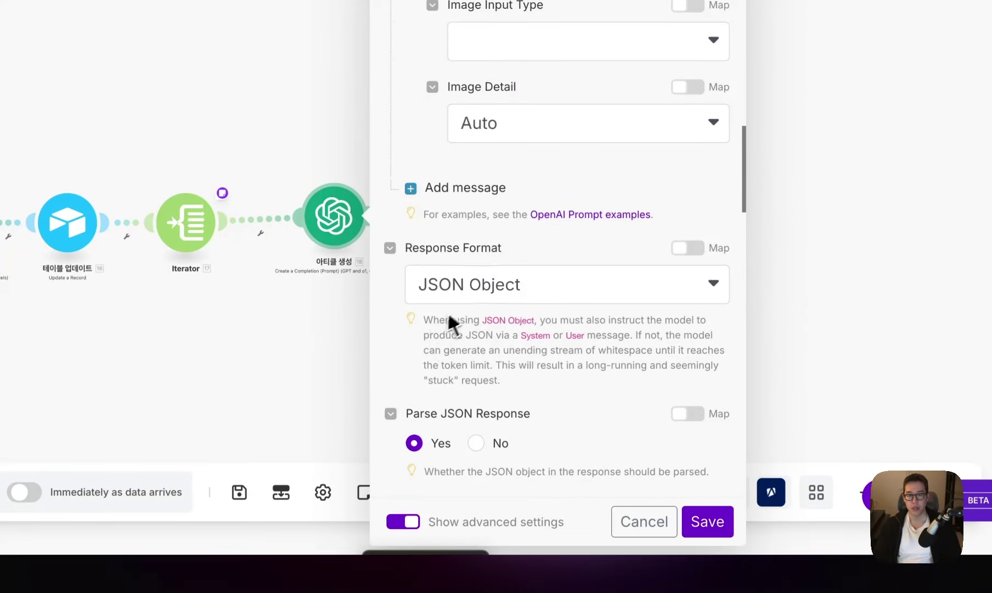
{"action": "left_click", "coordinate": [458, 290]}
{"action": "left_click", "coordinate": [463, 349]}
{"action": "scroll", "coordinate": [469, 340], "scroll_direction": "down", "scroll_amount": 5}
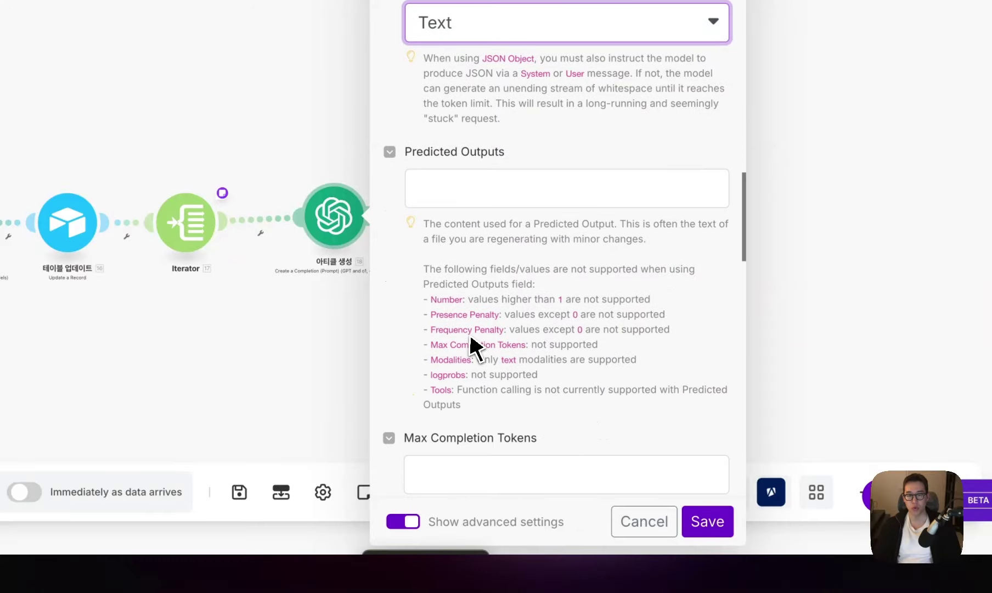
{"action": "left_click", "coordinate": [719, 522]}
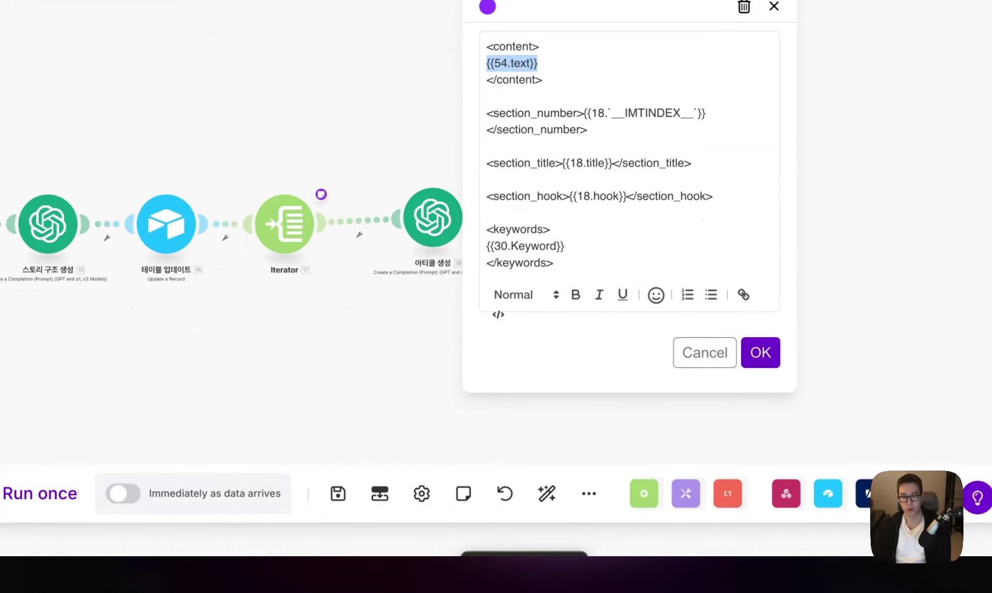
Step: In the 아티클 생성 note, set the content to {{8.text}}, point section number, title and hook to module 17, clear the keywords value and copy the template
{"action": "key", "text": "BackSpace"}
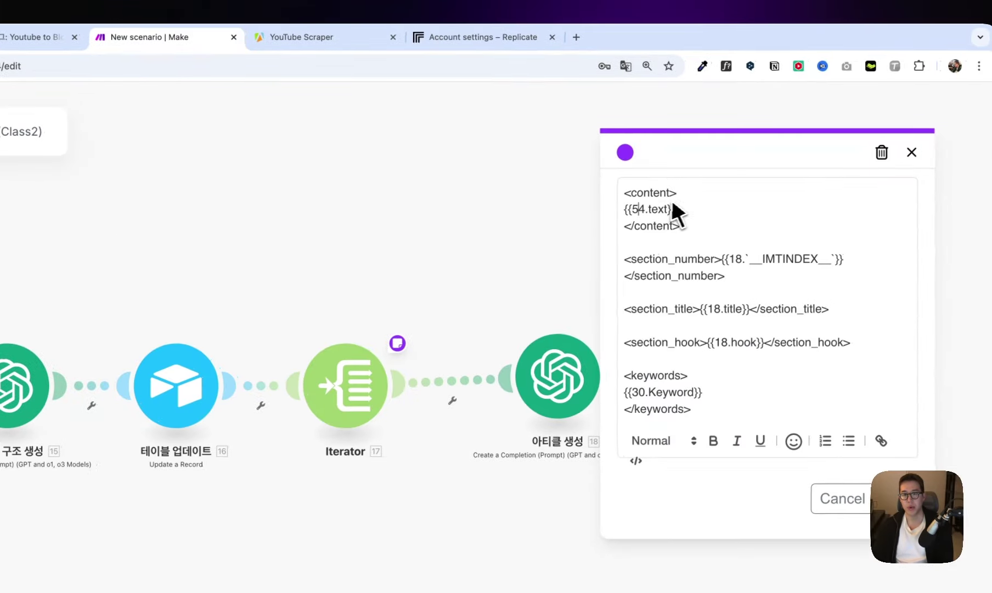
{"action": "key", "text": "Delete"}
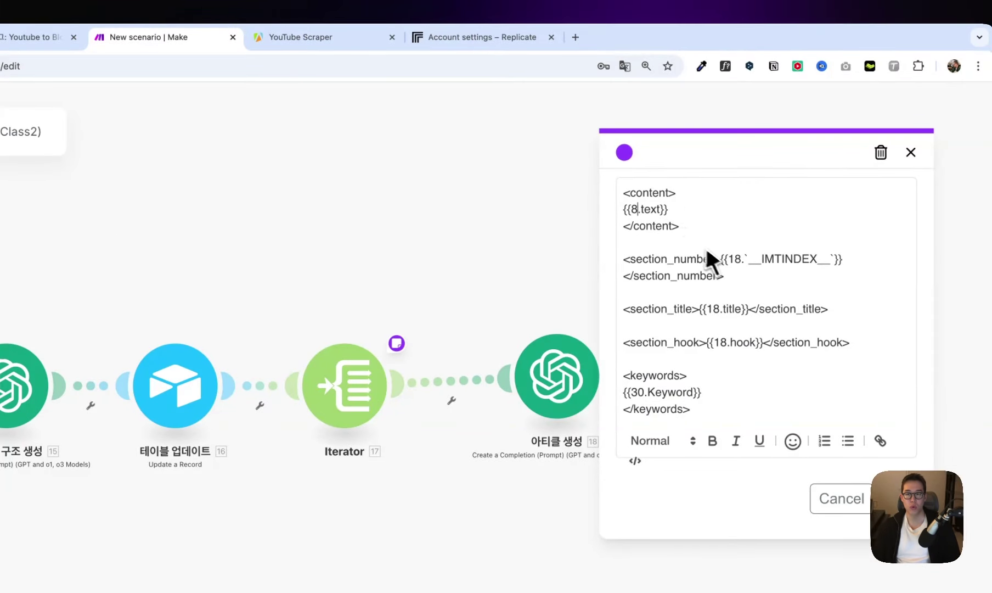
{"action": "left_click", "coordinate": [742, 260]}
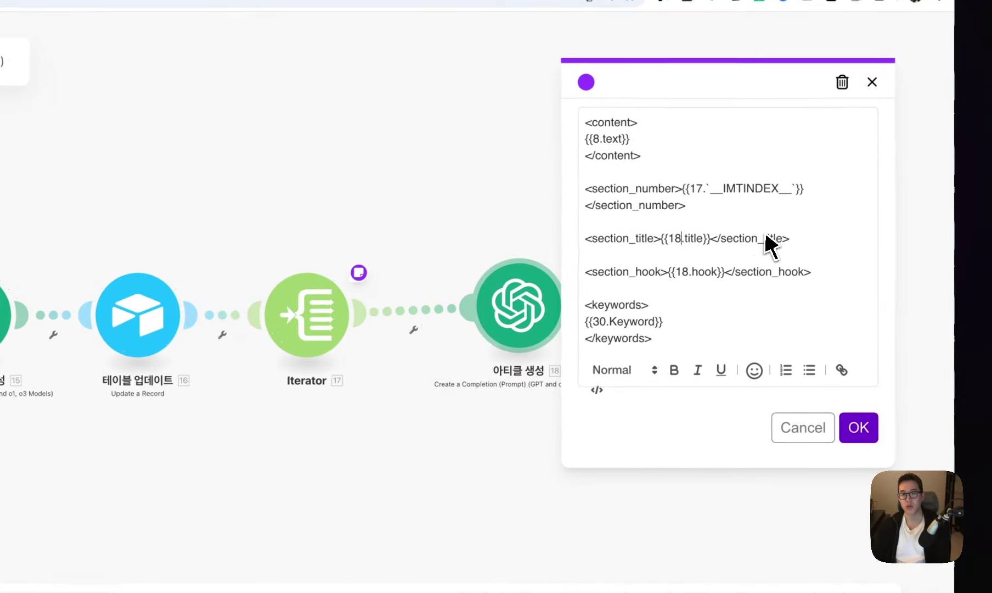
{"action": "left_click", "coordinate": [690, 272]}
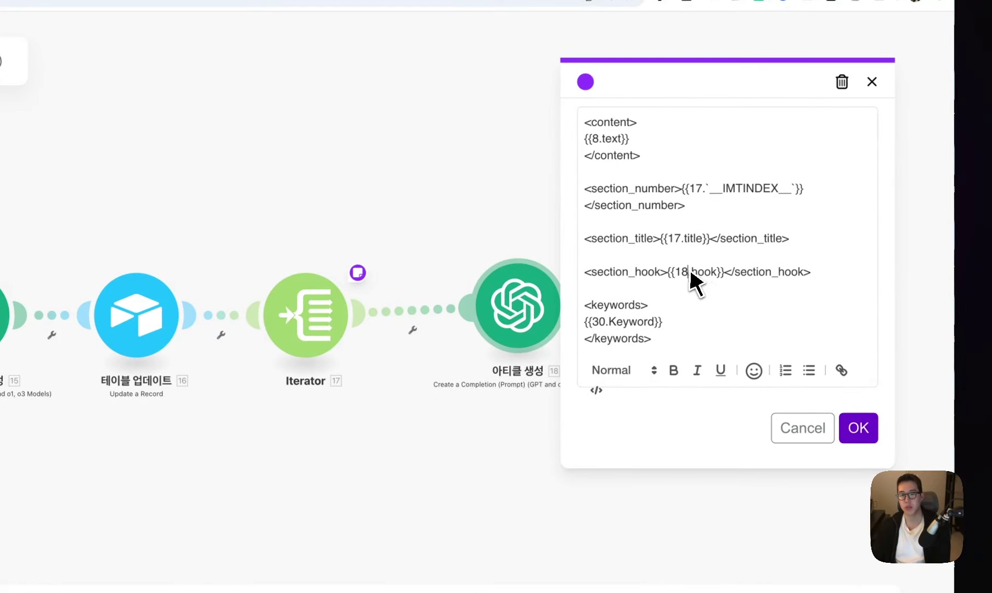
{"action": "left_click", "coordinate": [648, 321]}
{"action": "key", "text": "BackSpace"}
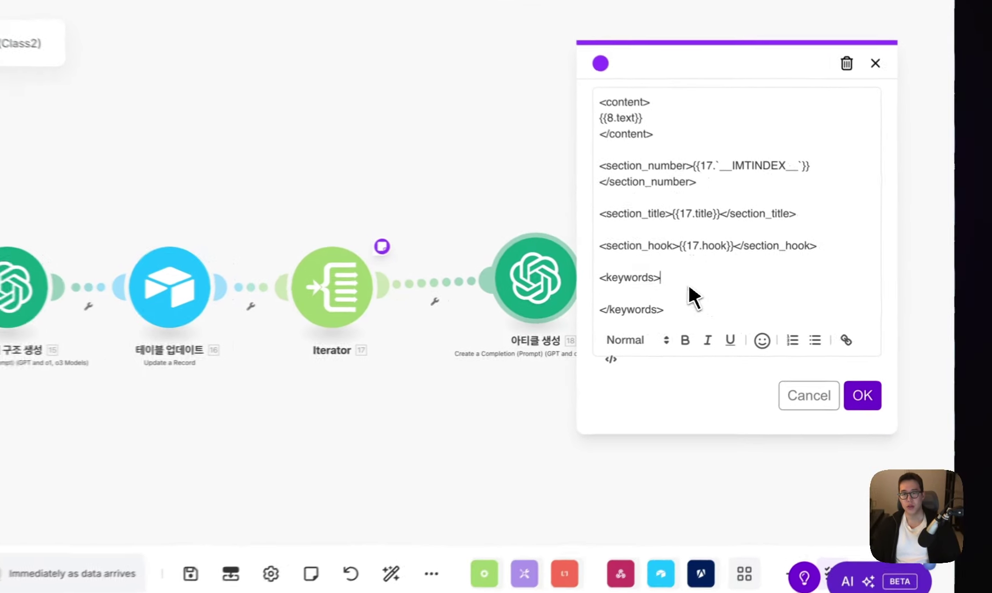
{"action": "key", "text": "ctrl+a"}
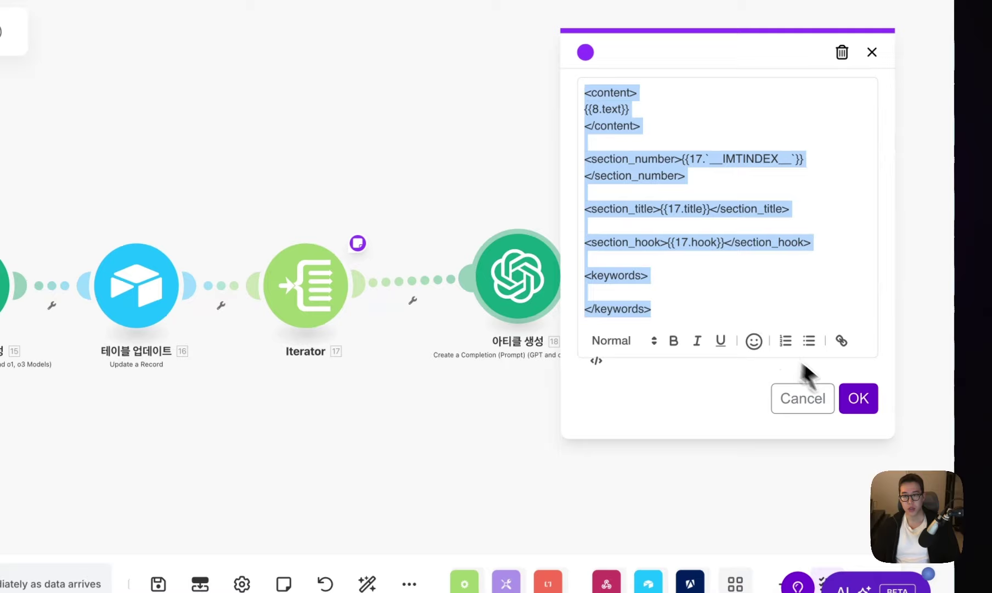
{"action": "left_click", "coordinate": [857, 400]}
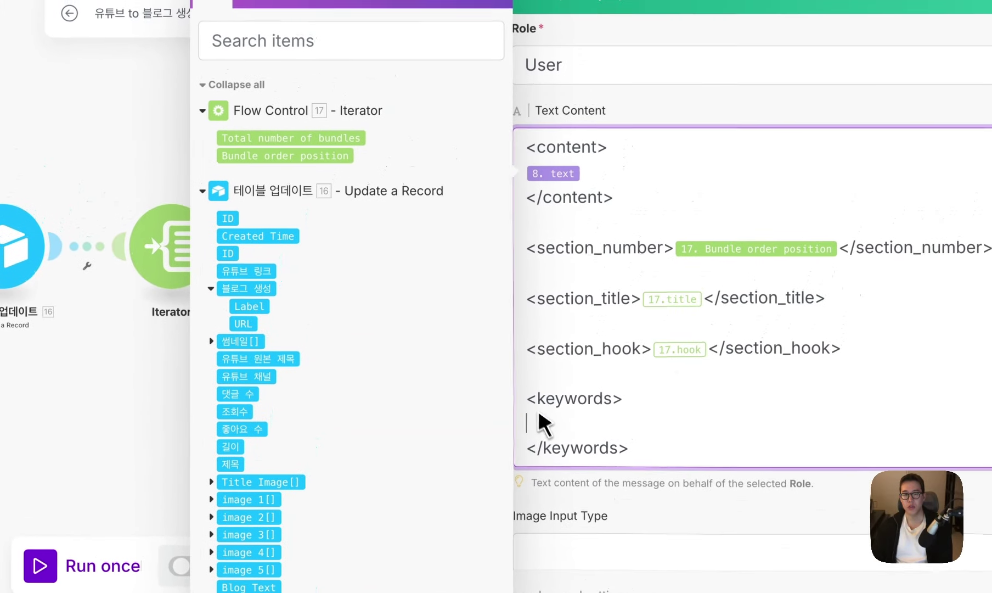
Step: Use the copied template as the 아티클 생성 user message, insert the 블로그 제목 생성 Result between the keywords tags and save the module
{"action": "scroll", "coordinate": [365, 421], "scroll_direction": "down", "scroll_amount": 10}
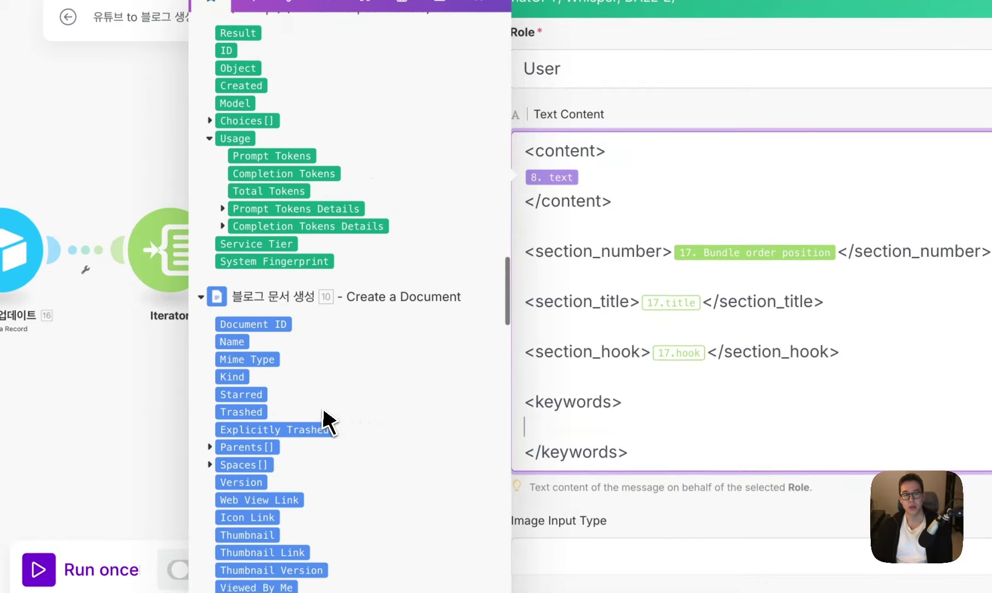
{"action": "scroll", "coordinate": [329, 421], "scroll_direction": "down", "scroll_amount": 15}
{"action": "scroll", "coordinate": [326, 415], "scroll_direction": "up", "scroll_amount": 2}
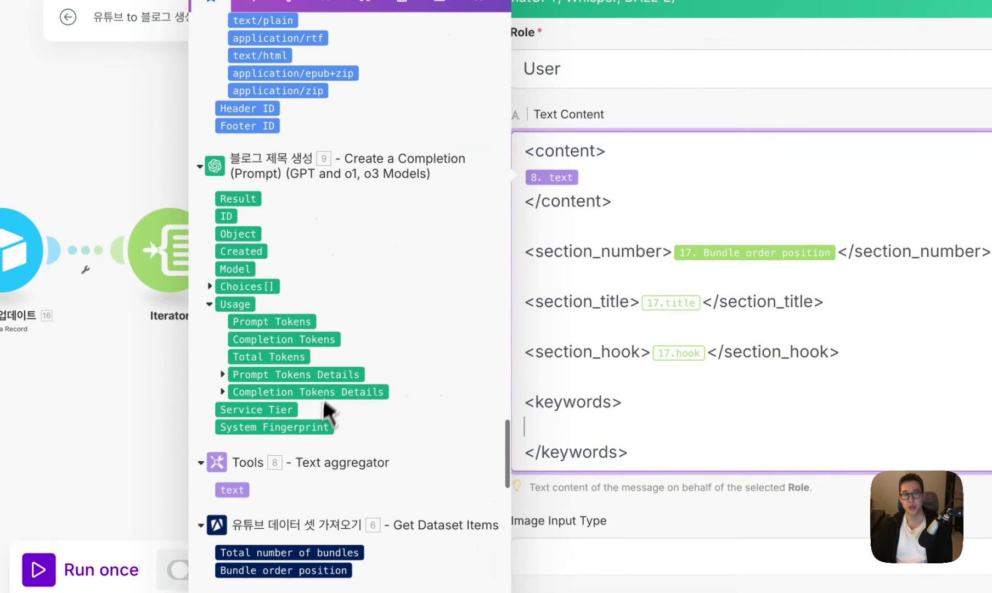
{"action": "left_click", "coordinate": [253, 197]}
{"action": "scroll", "coordinate": [589, 389], "scroll_direction": "down", "scroll_amount": 3}
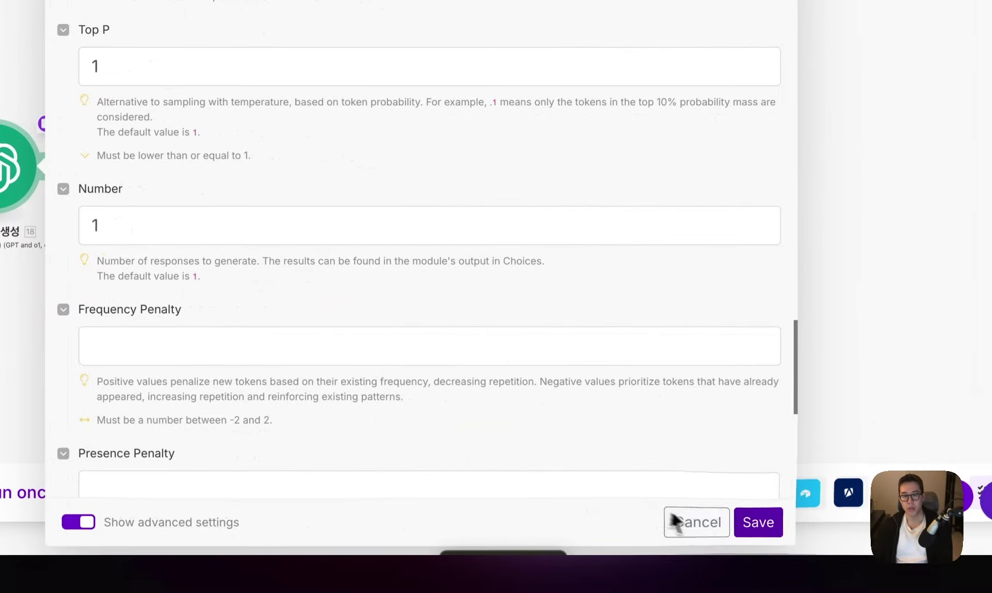
{"action": "left_click", "coordinate": [774, 522]}
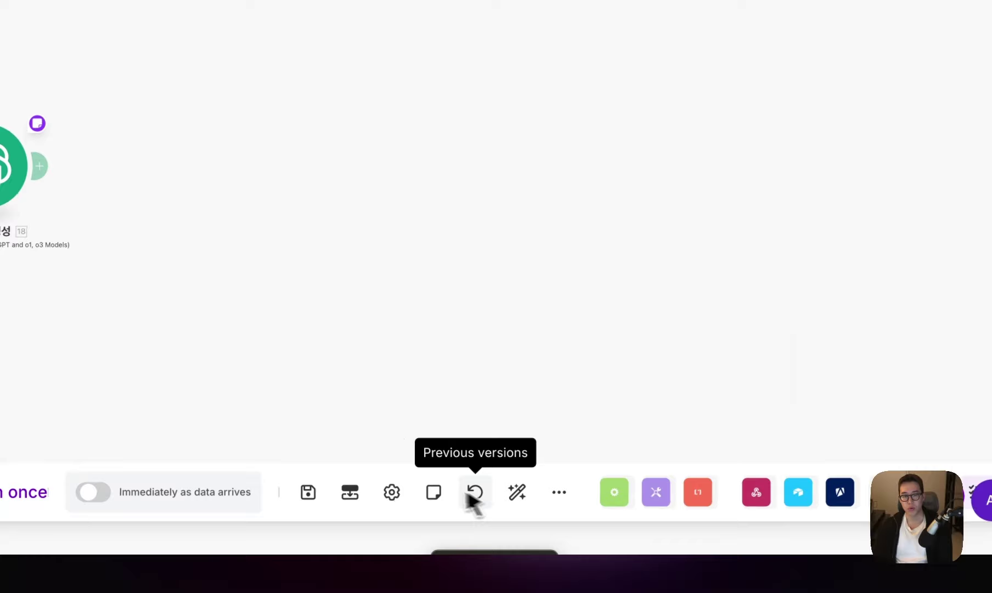
Step: Auto-align the scenario and add an Airtable Get a Record module after 아티클 생성
{"action": "left_click", "coordinate": [497, 502]}
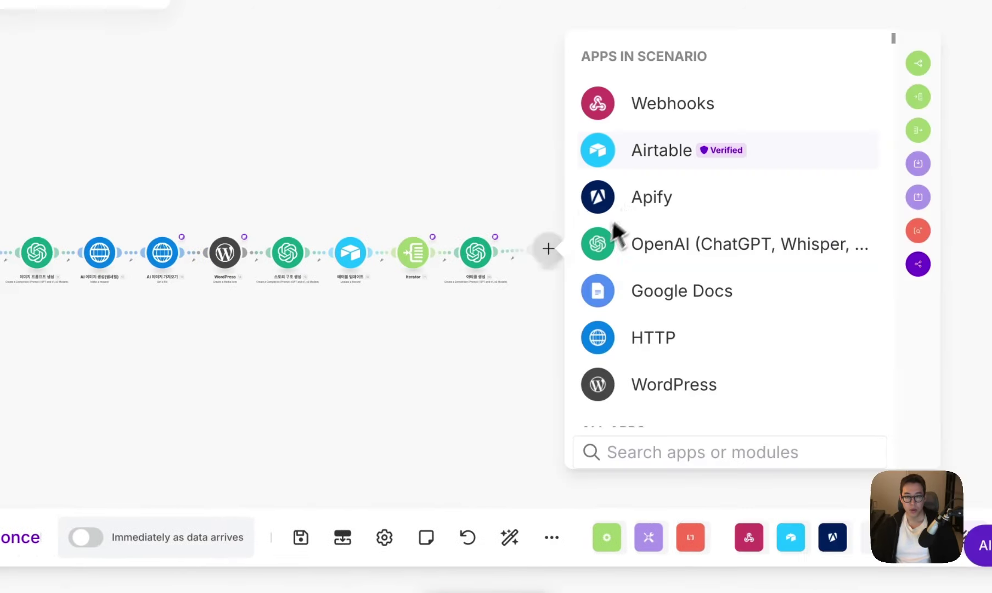
{"action": "left_click", "coordinate": [654, 166]}
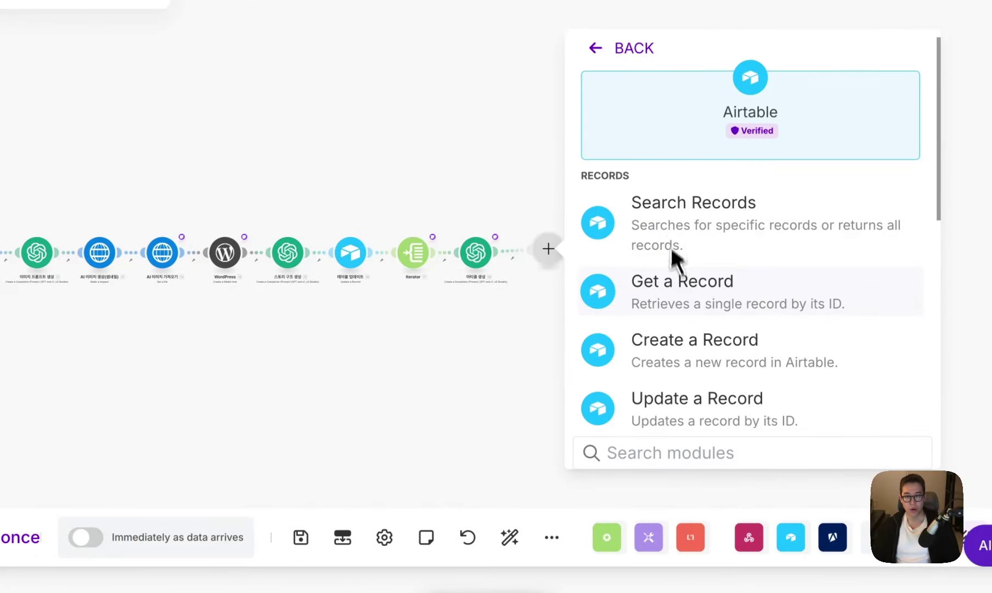
{"action": "left_click", "coordinate": [679, 282]}
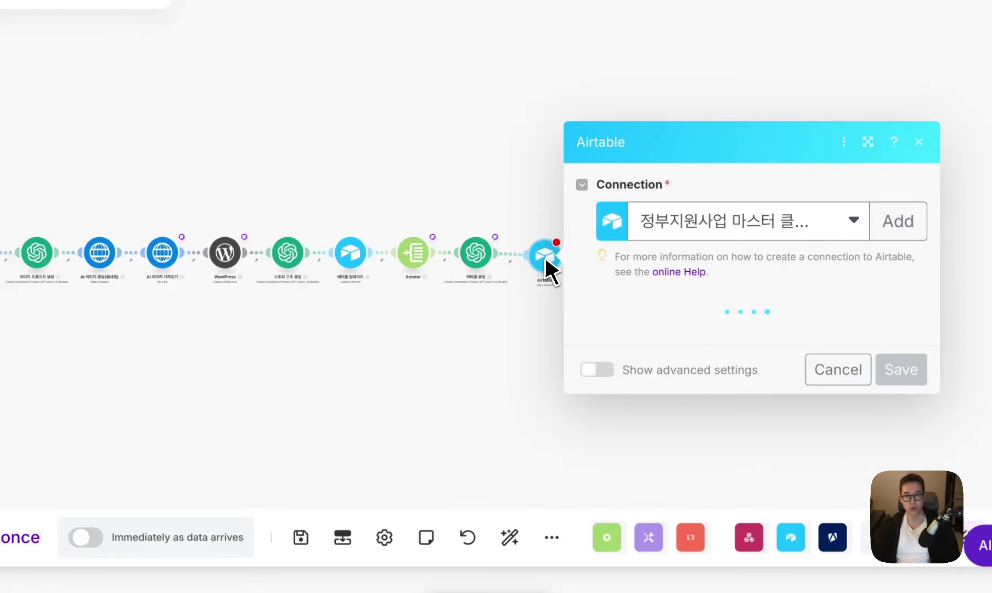
Step: Configure the Airtable Get a Record module with base 유튜브 to 블로그, table Youtube to Blog and module 3's ID as Record ID, and save it
{"action": "left_click", "coordinate": [686, 320]}
{"action": "left_click", "coordinate": [638, 570]}
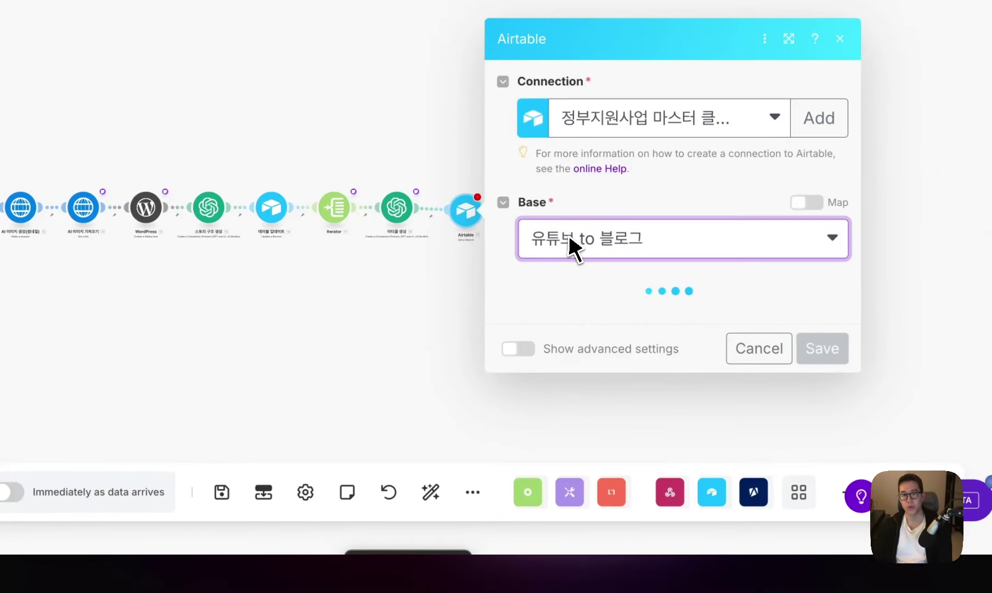
{"action": "left_click", "coordinate": [582, 299]}
{"action": "left_click", "coordinate": [588, 362]}
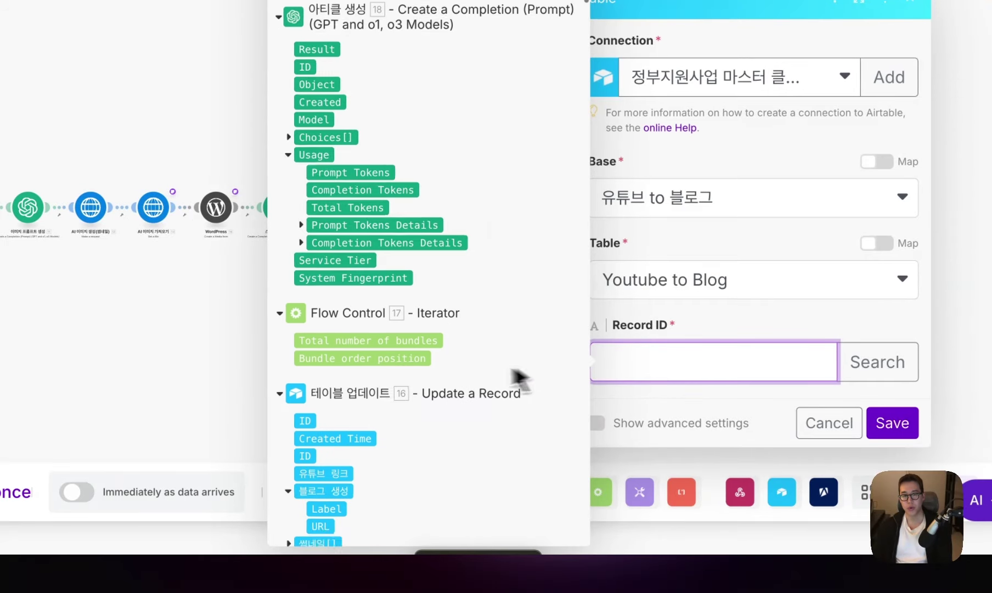
{"action": "scroll", "coordinate": [405, 380], "scroll_direction": "down", "scroll_amount": 20}
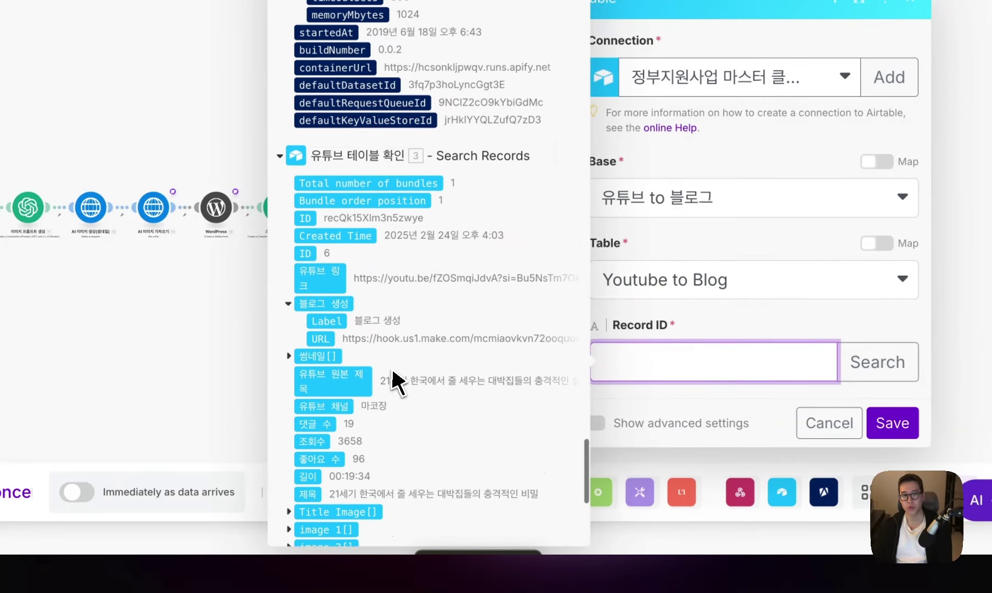
{"action": "scroll", "coordinate": [393, 379], "scroll_direction": "up", "scroll_amount": 3}
{"action": "left_click", "coordinate": [316, 295]}
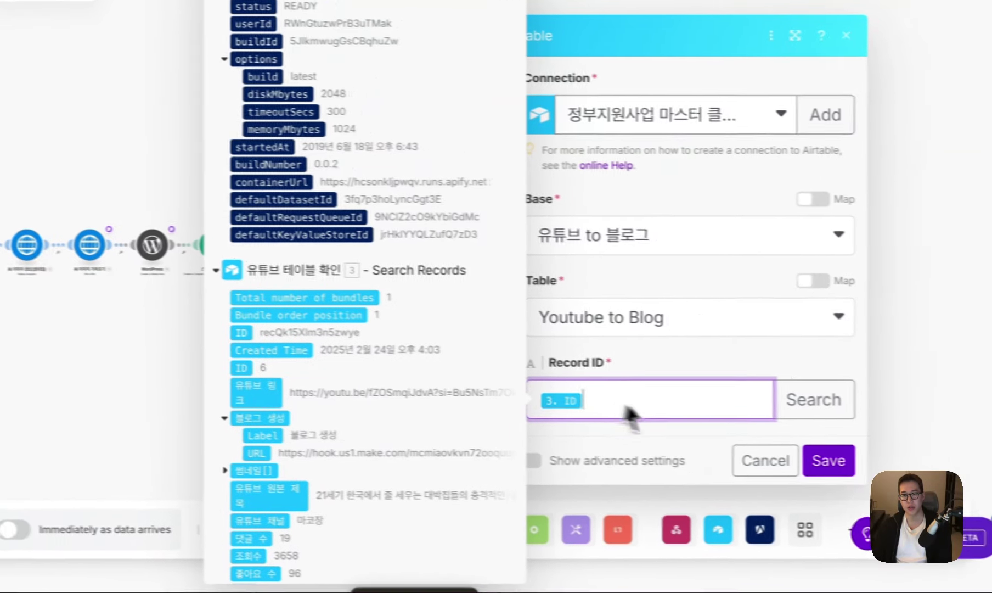
{"action": "left_click", "coordinate": [810, 463]}
Step: Rename the new Airtable Get a Record module as 테이블 정보 가져오기
{"action": "right_click", "coordinate": [470, 245]}
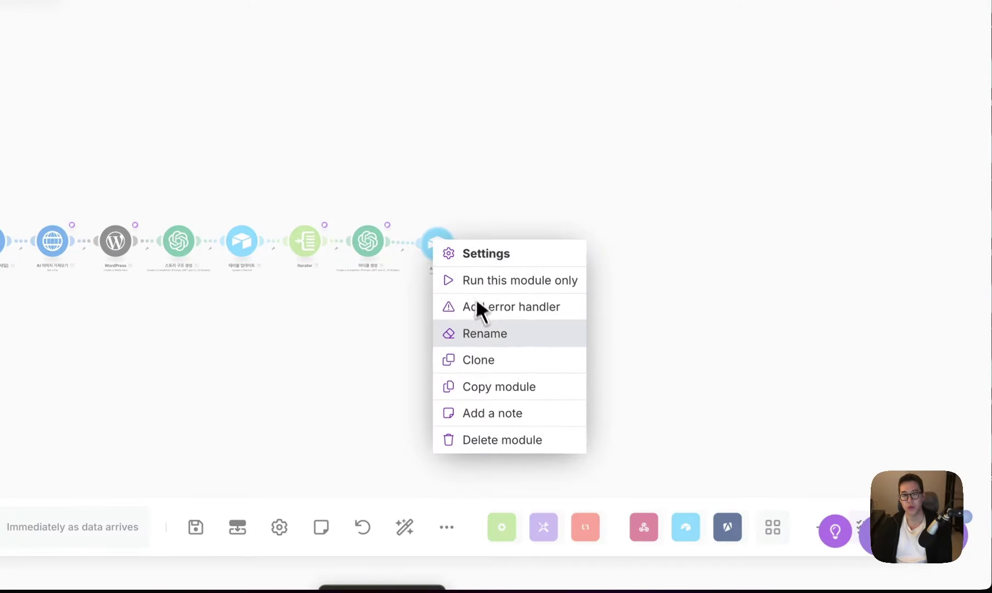
{"action": "left_click", "coordinate": [486, 332]}
{"action": "type", "text": "블로그 생성 (Class2"}
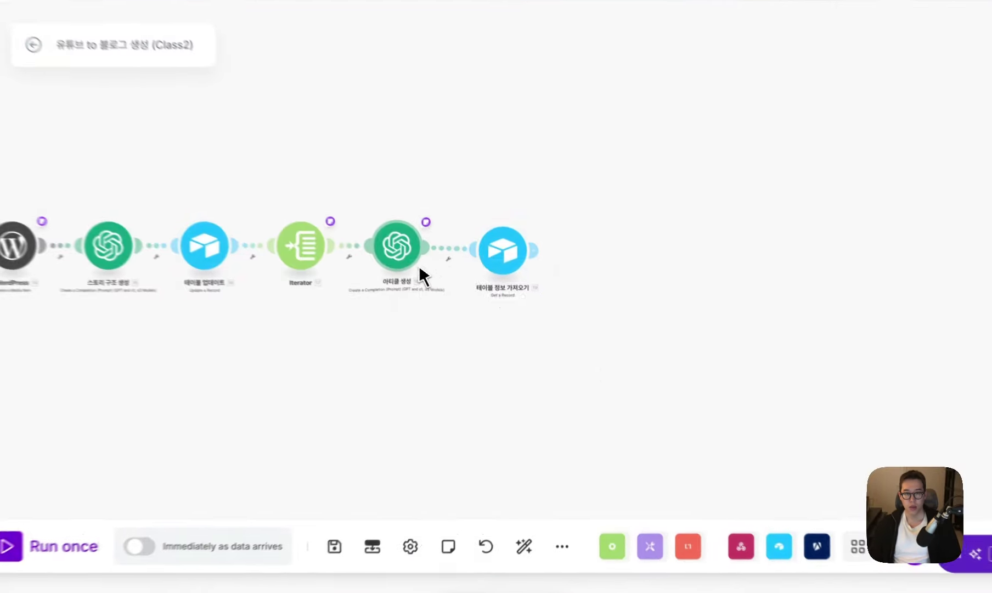
{"action": "right_click", "coordinate": [513, 309]}
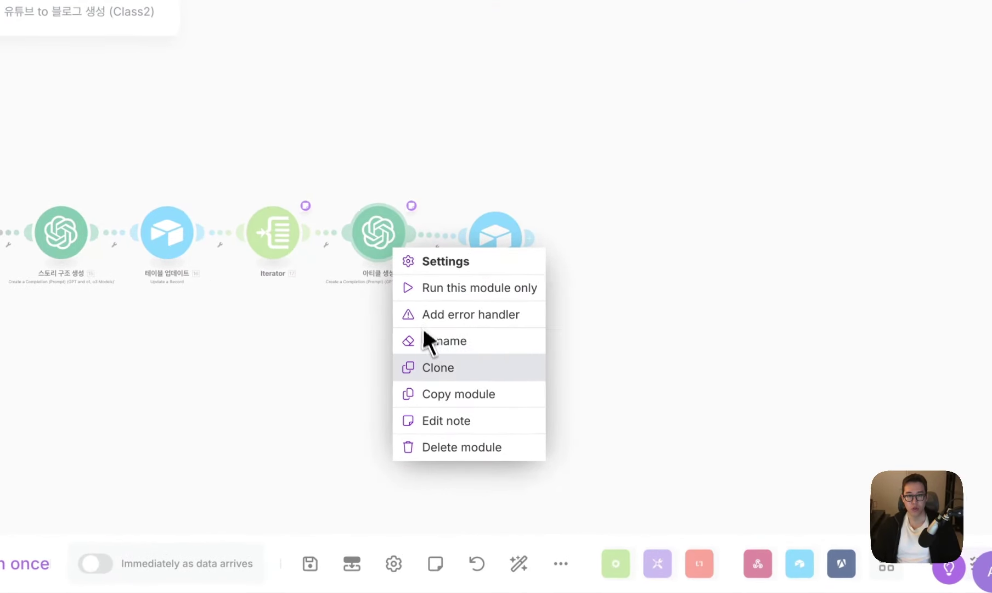
{"action": "left_click", "coordinate": [438, 367]}
{"action": "right_click", "coordinate": [597, 278]}
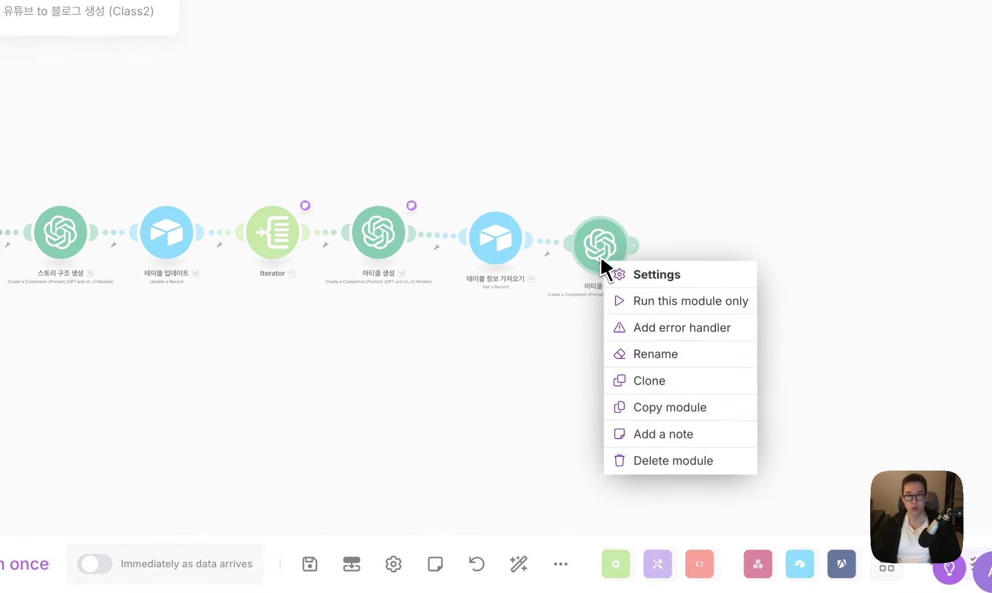
{"action": "left_click", "coordinate": [645, 352]}
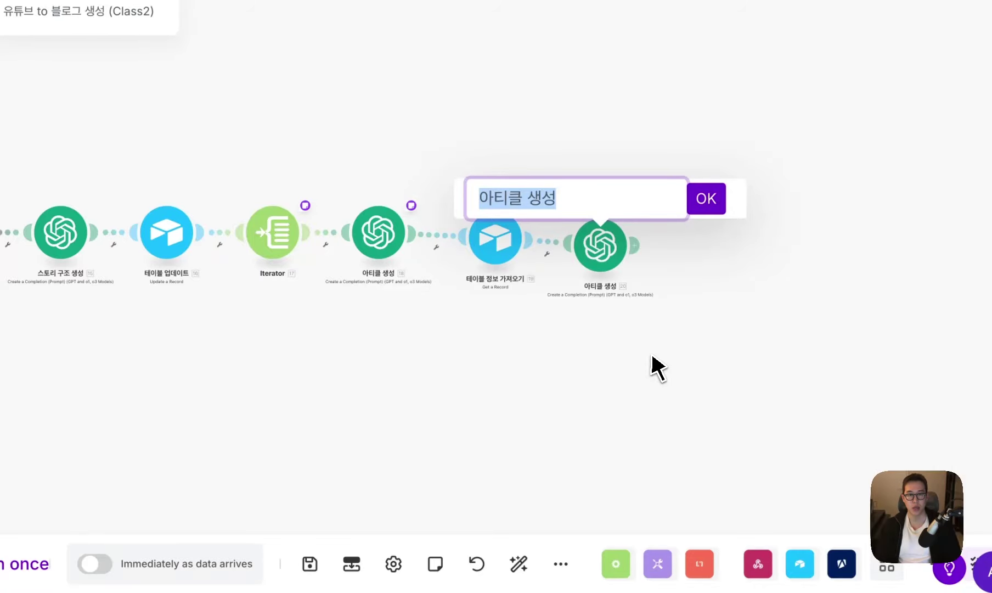
{"action": "type", "text": "이미"}
{"action": "type", "text": "지 프롬프트"}
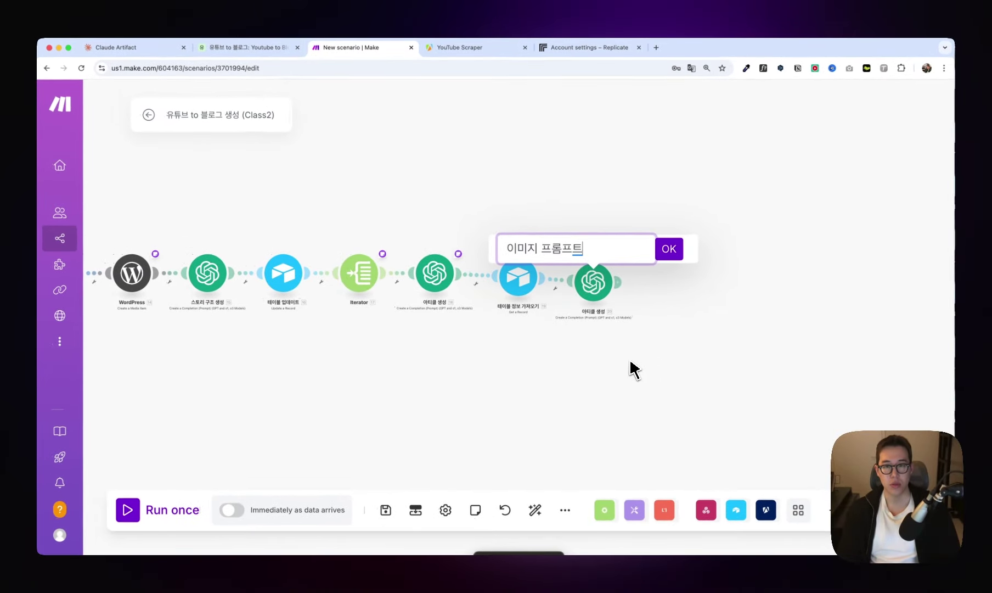
{"action": "type", "text": " 생성"}
{"action": "key", "text": "Return"}
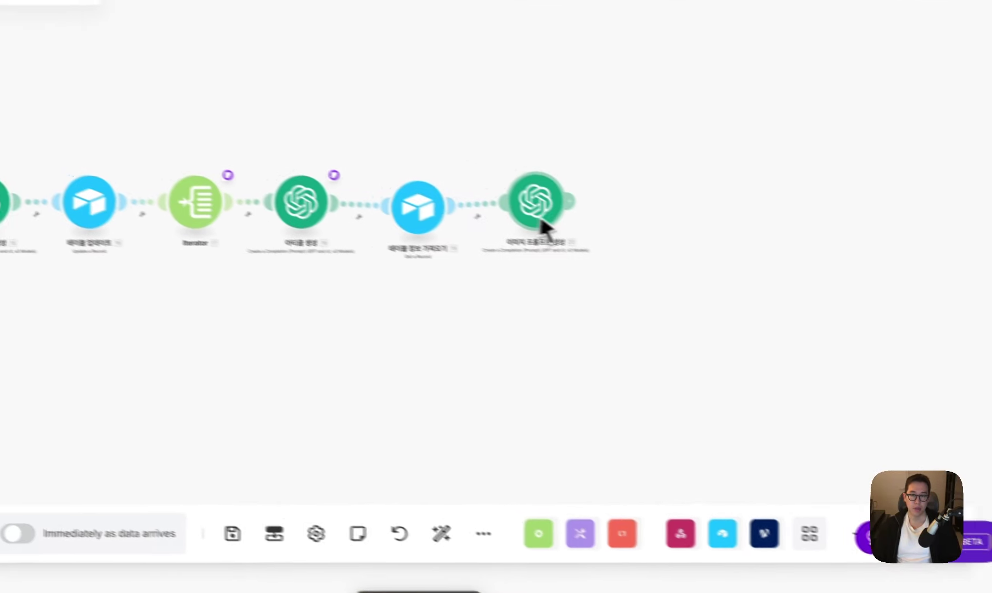
{"action": "right_click", "coordinate": [600, 286]}
{"action": "left_click", "coordinate": [679, 422]}
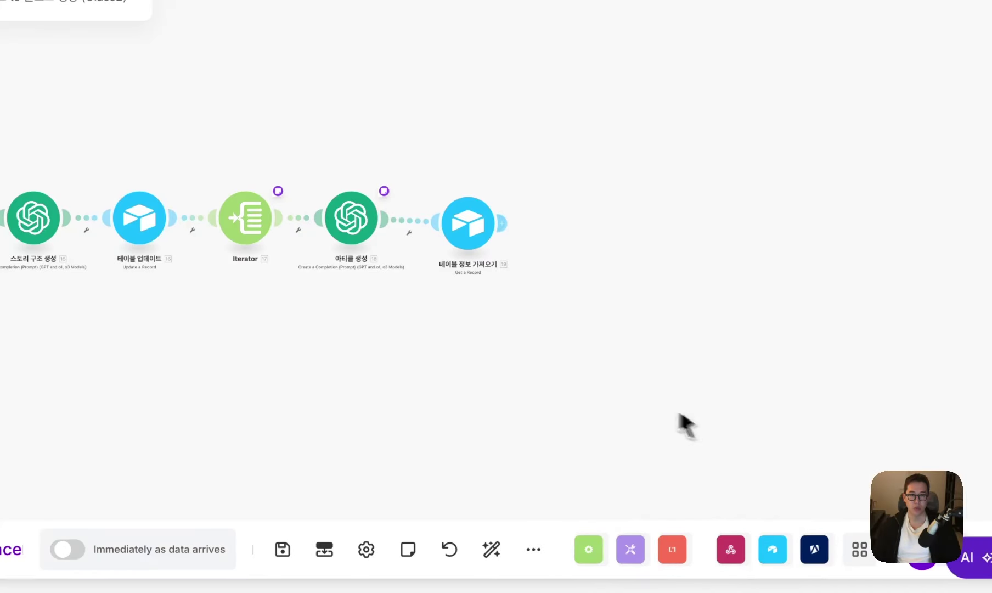
Step: Duplicate the chain of modules from 이미지 프롬프트 생성 through 테이블 업데이트 and attach the copies after 테이블 정보 가져오기
{"action": "left_click_drag", "start_coordinate": [324, 369], "coordinate": [759, 357]}
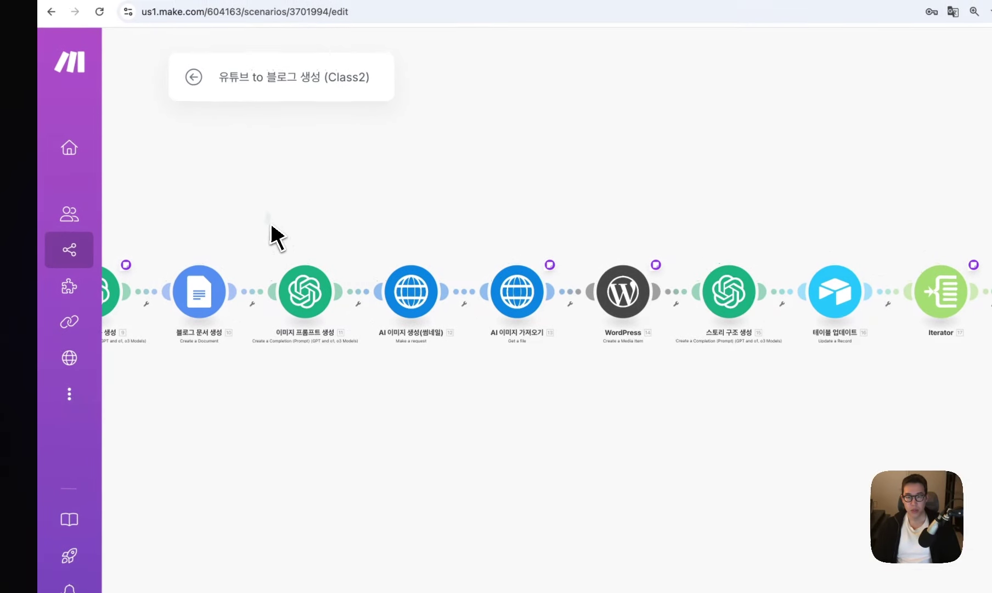
{"action": "left_click_drag", "start_coordinate": [292, 277], "coordinate": [871, 363]}
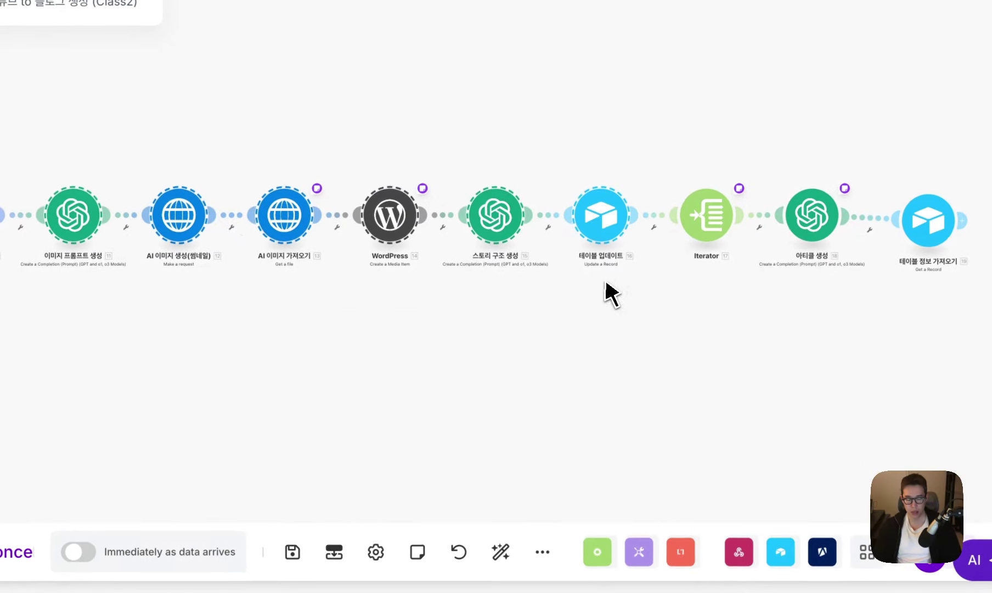
{"action": "key", "text": "ctrl+c"}
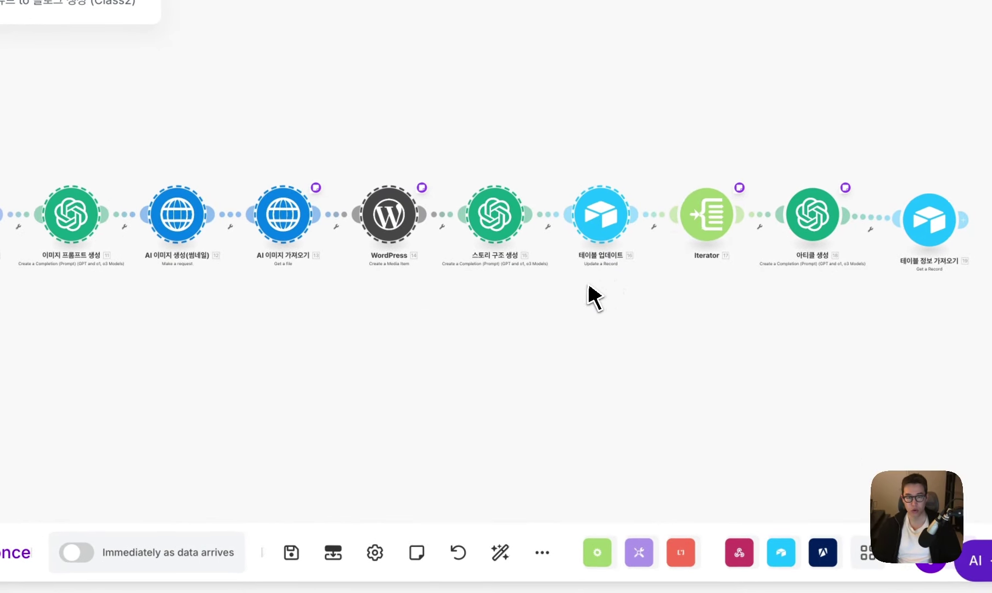
{"action": "scroll", "coordinate": [592, 295], "scroll_direction": "down", "scroll_amount": 3}
{"action": "key", "text": "ctrl+v"}
{"action": "left_click_drag", "start_coordinate": [705, 390], "coordinate": [350, 340]}
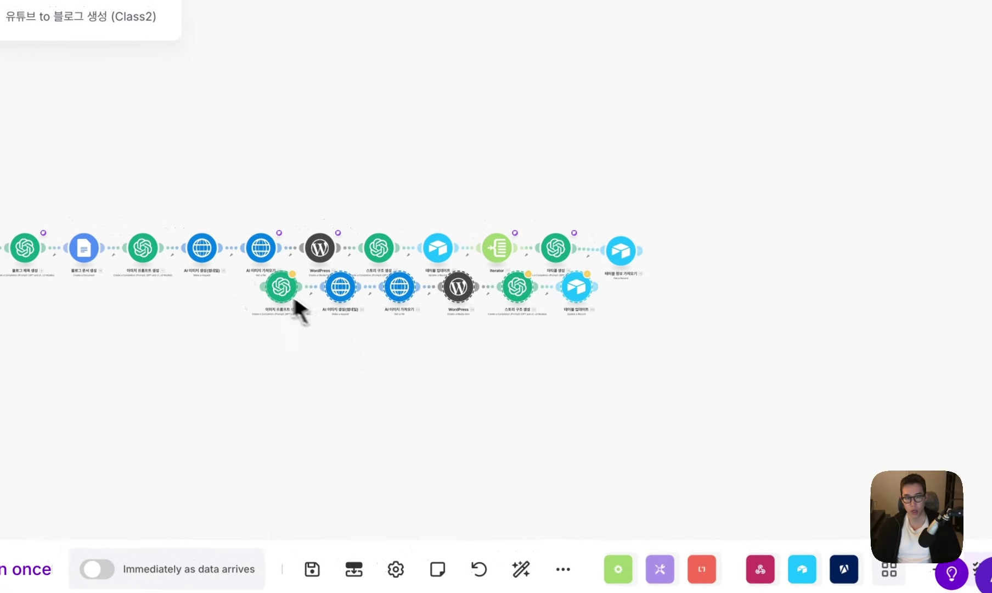
{"action": "left_click_drag", "start_coordinate": [265, 273], "coordinate": [684, 249]}
{"action": "scroll", "coordinate": [702, 330], "scroll_direction": "up", "scroll_amount": 2}
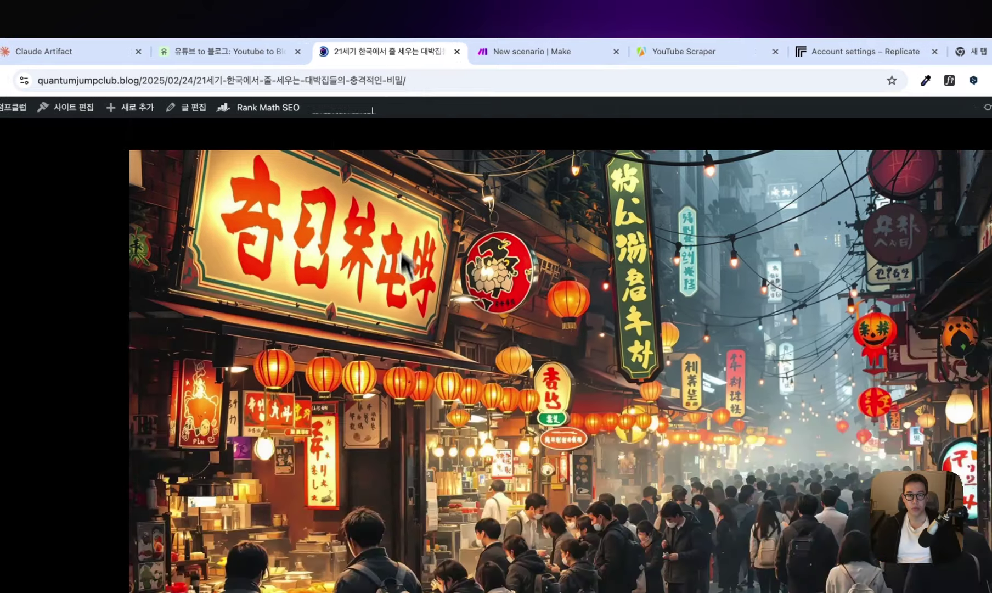
Step: Examine how images and article sections are arranged in the published blog post
{"action": "scroll", "coordinate": [415, 367], "scroll_direction": "down", "scroll_amount": 10}
{"action": "scroll", "coordinate": [415, 367], "scroll_direction": "down", "scroll_amount": 3}
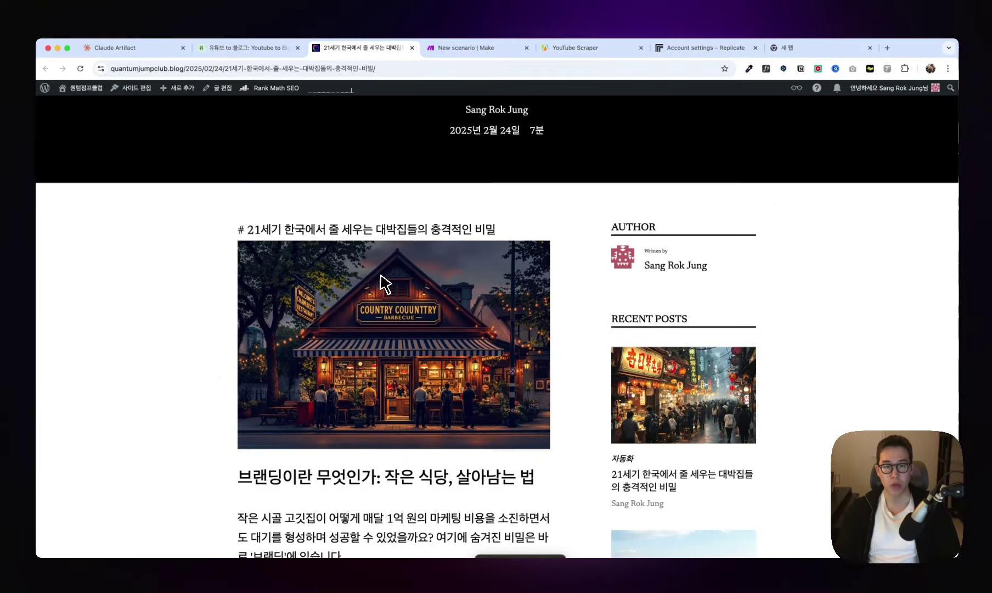
{"action": "scroll", "coordinate": [420, 335], "scroll_direction": "down", "scroll_amount": 5}
{"action": "scroll", "coordinate": [425, 343], "scroll_direction": "down", "scroll_amount": 20}
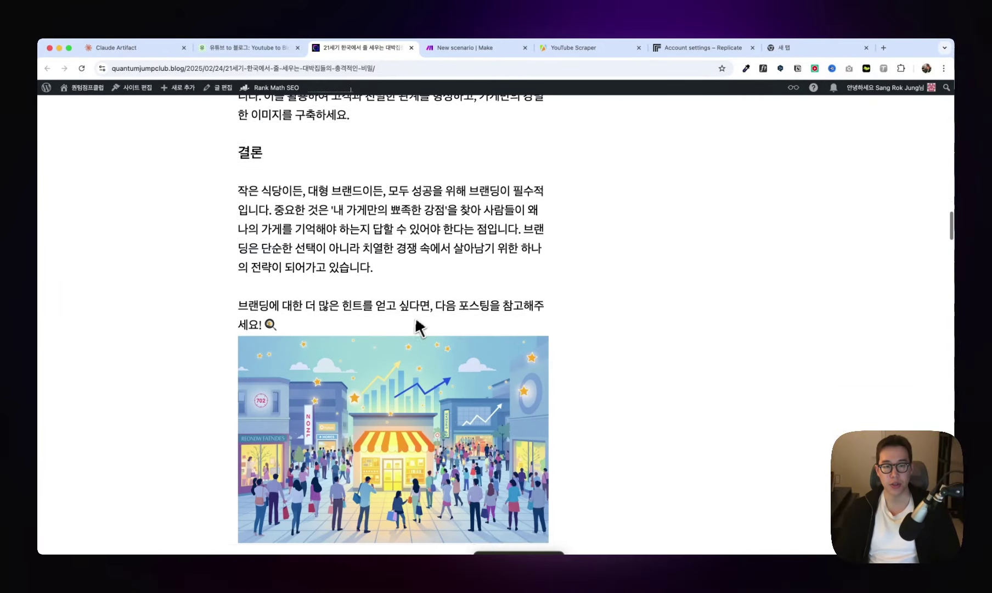
{"action": "scroll", "coordinate": [403, 317], "scroll_direction": "down", "scroll_amount": 10}
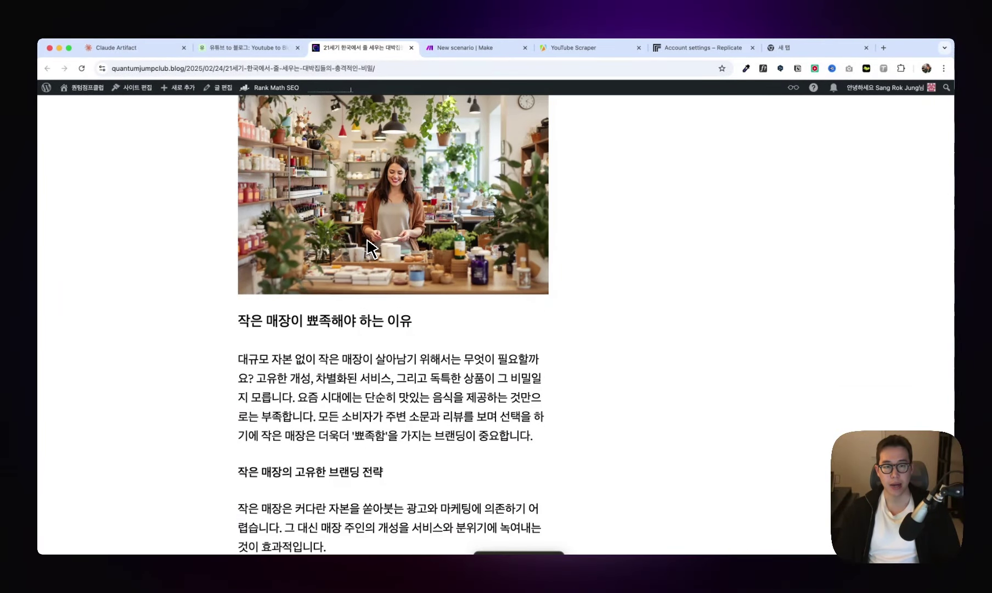
{"action": "scroll", "coordinate": [368, 240], "scroll_direction": "down", "scroll_amount": 15}
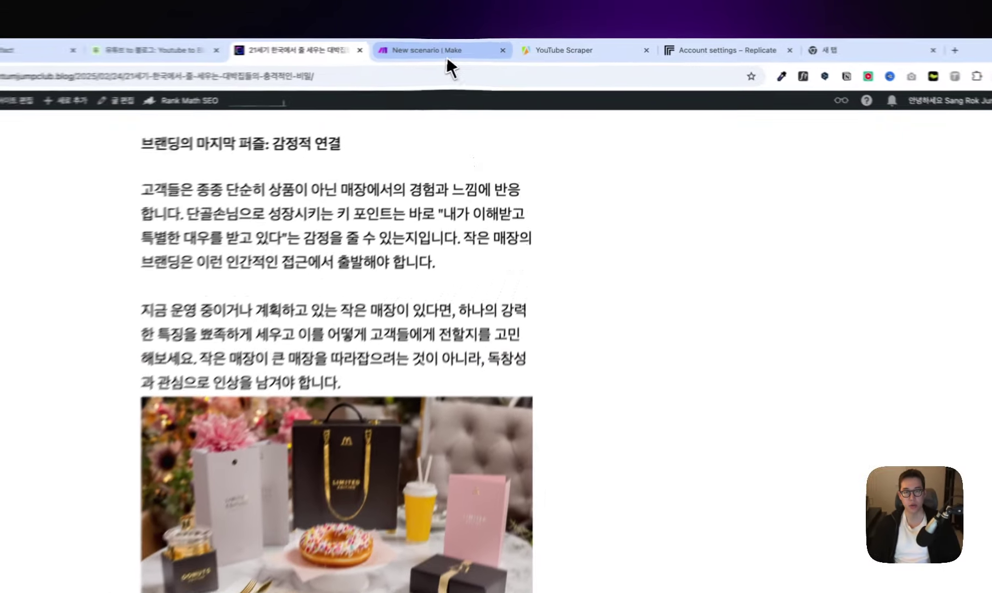
Step: Back in the Make scenario, add a note to the copied 이미지 프롬프트 생성 module with its user message, using {{15.title}} and {{15.hook}}
{"action": "left_click", "coordinate": [481, 51]}
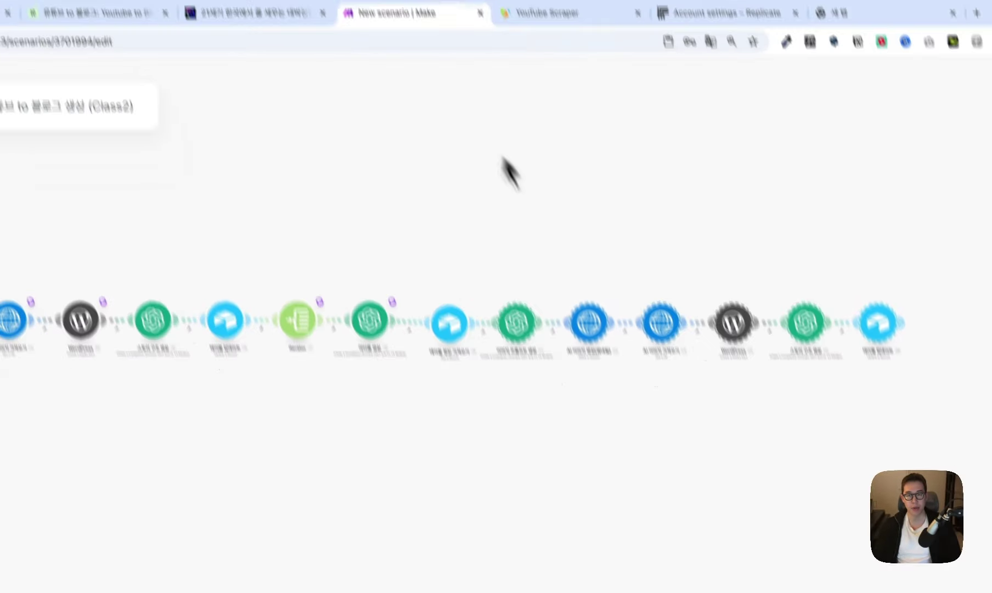
{"action": "left_click", "coordinate": [217, 204]}
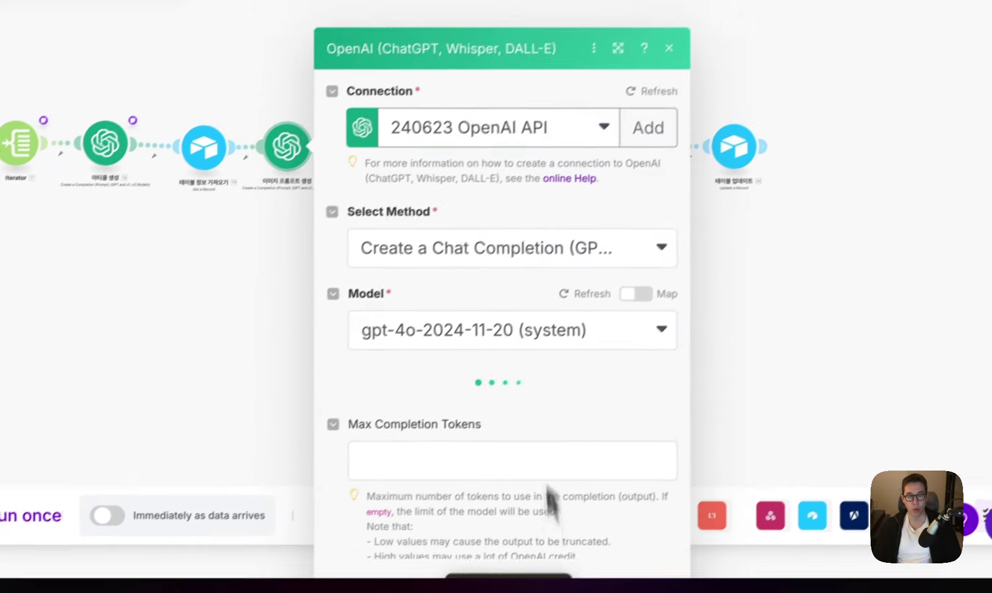
{"action": "left_click_drag", "start_coordinate": [526, 107], "coordinate": [445, 91]}
{"action": "left_click", "coordinate": [416, 159]}
{"action": "scroll", "coordinate": [501, 169], "scroll_direction": "up", "scroll_amount": 2}
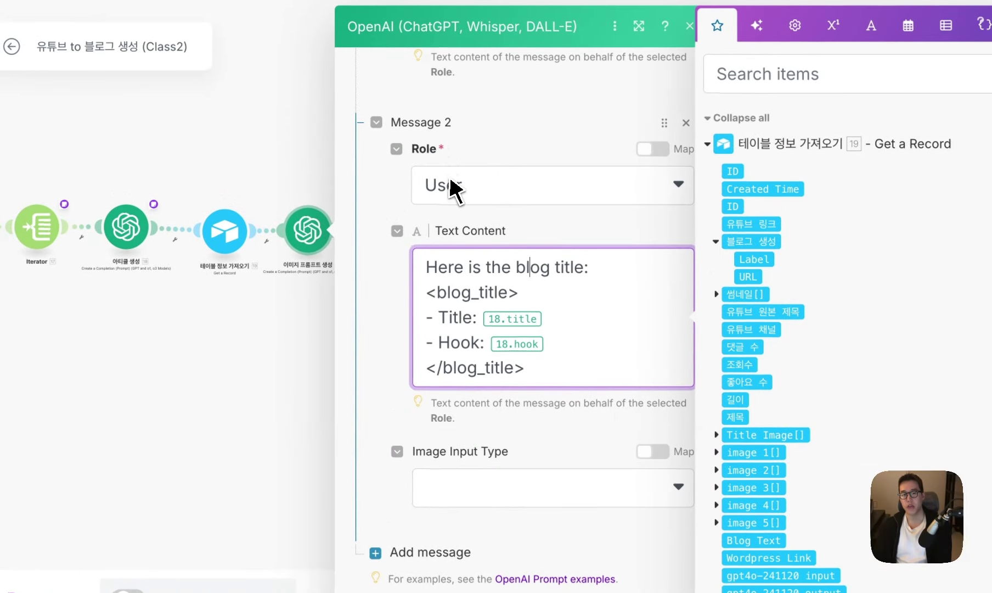
{"action": "key", "text": "BackSpace"}
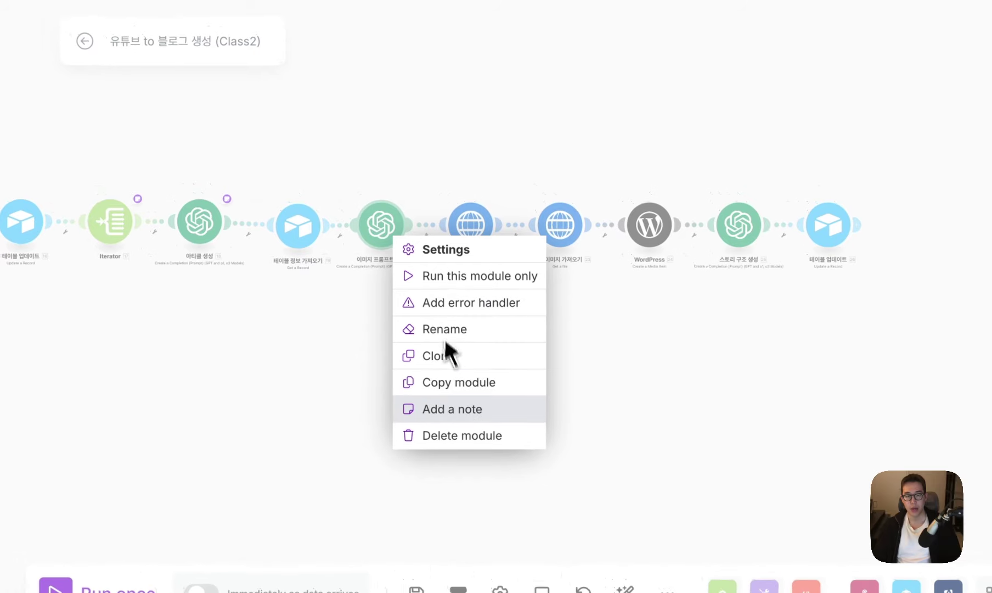
{"action": "left_click", "coordinate": [453, 408]}
{"action": "key", "text": "super+v"}
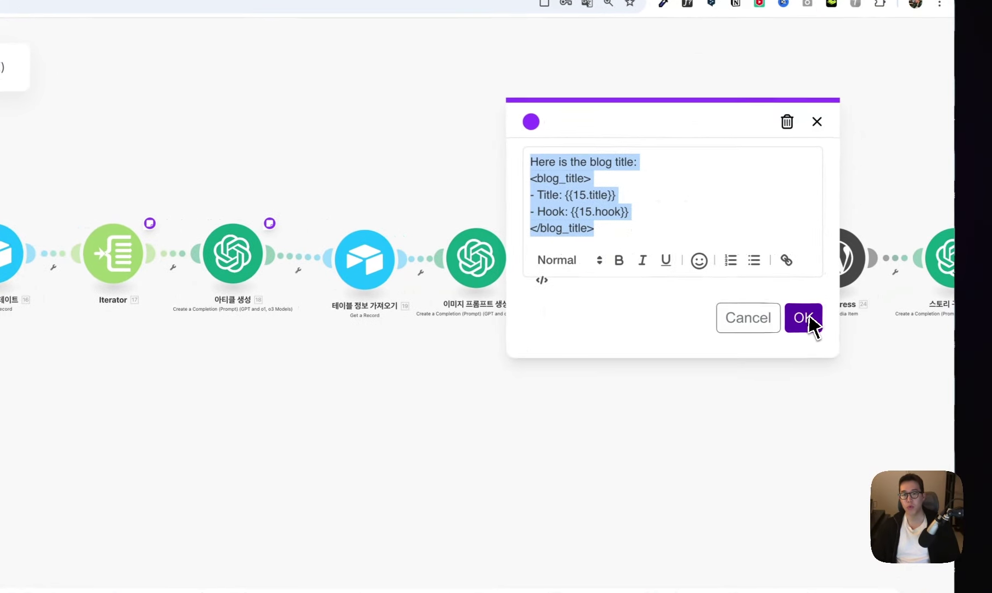
{"action": "left_click", "coordinate": [805, 318]}
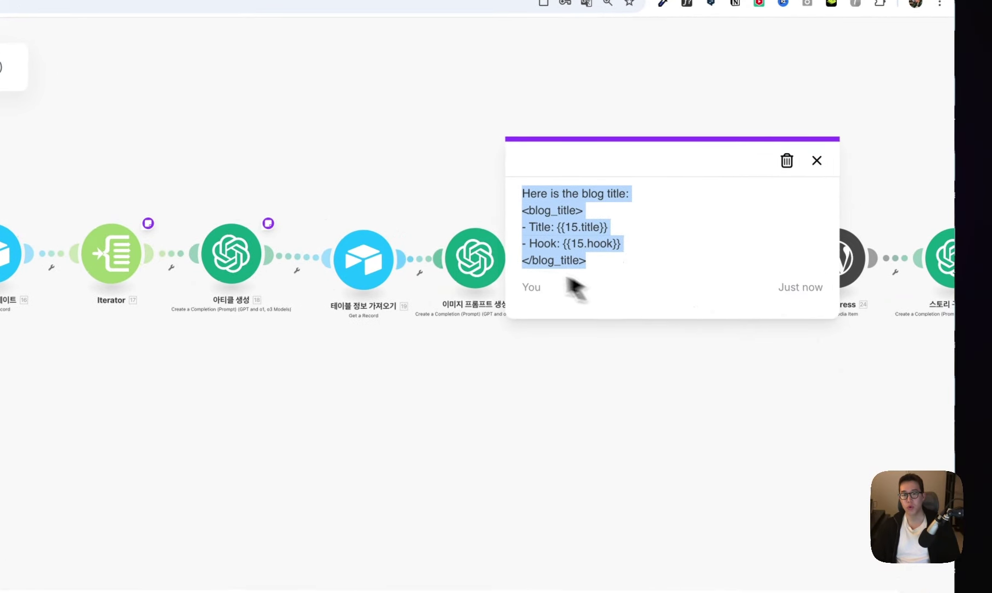
Step: Set the copied 이미지 프롬프트 생성 module's user message to the note's blog title template with 15.title and 15.hook, and save the module
{"action": "left_click", "coordinate": [473, 258]}
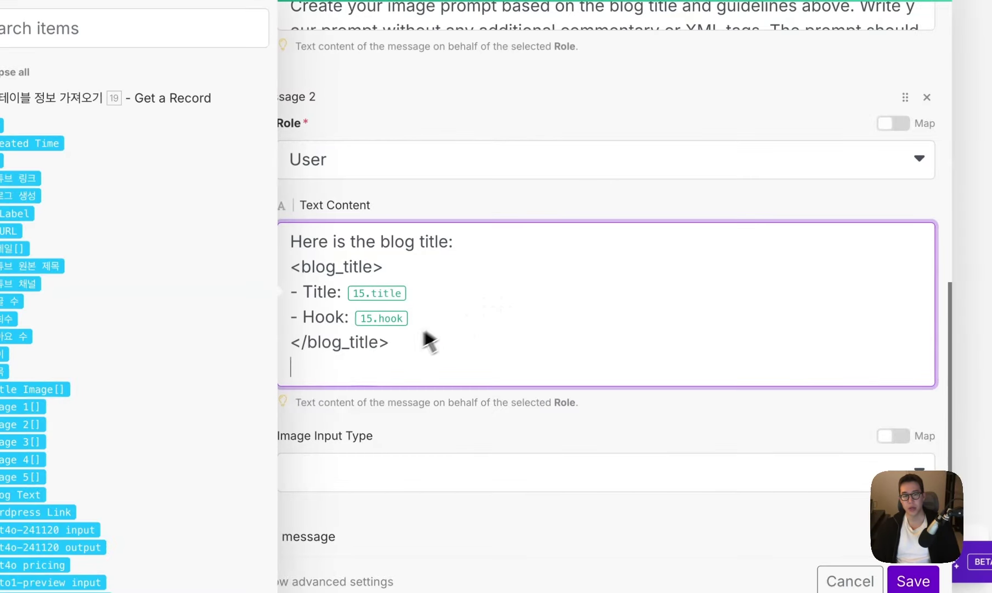
{"action": "key", "text": "BackSpace"}
{"action": "left_click_drag", "start_coordinate": [415, 317], "coordinate": [330, 314]}
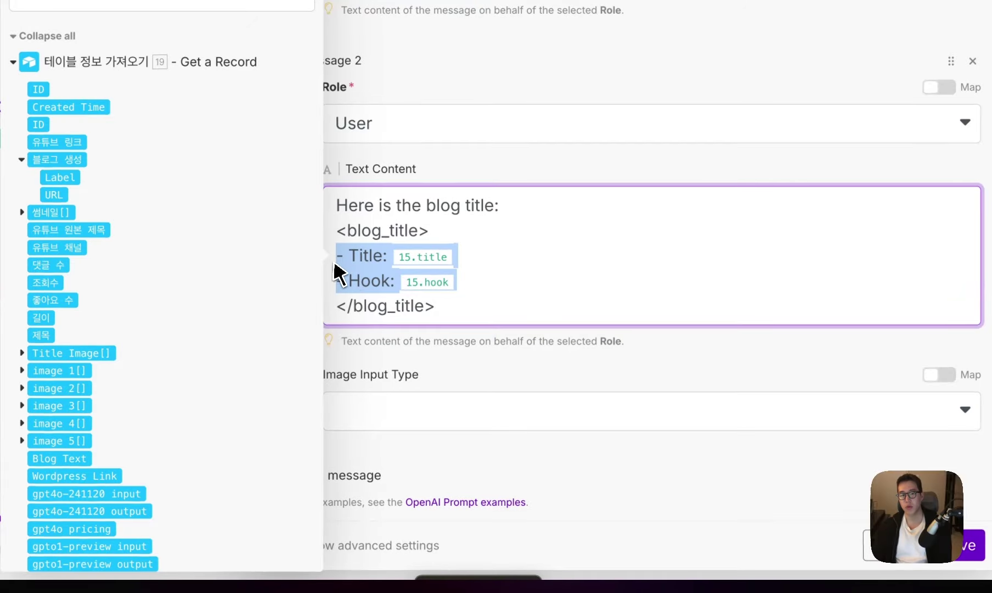
{"action": "left_click", "coordinate": [532, 340]}
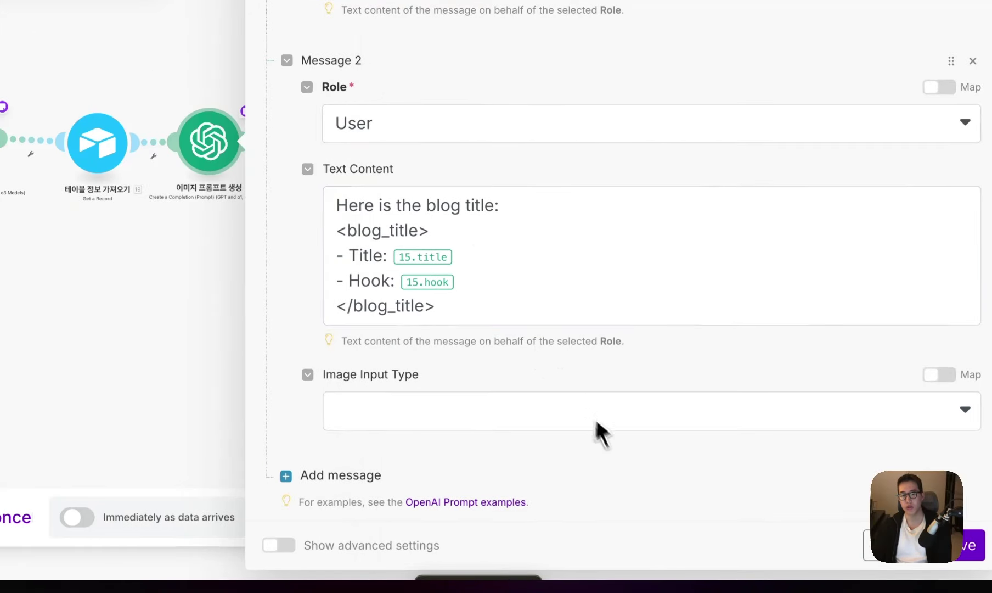
{"action": "scroll", "coordinate": [602, 434], "scroll_direction": "down", "scroll_amount": 5}
{"action": "left_click", "coordinate": [894, 545]}
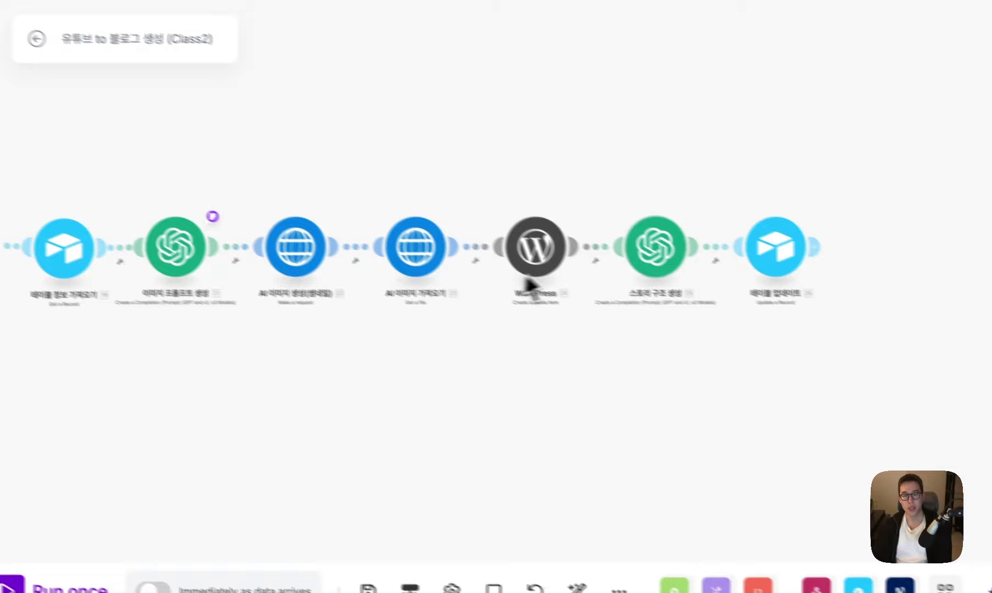
Step: Delete the copied 스토리 구조 생성 module despite its reference in the Airtable update module
{"action": "left_click_drag", "start_coordinate": [659, 346], "coordinate": [700, 335]}
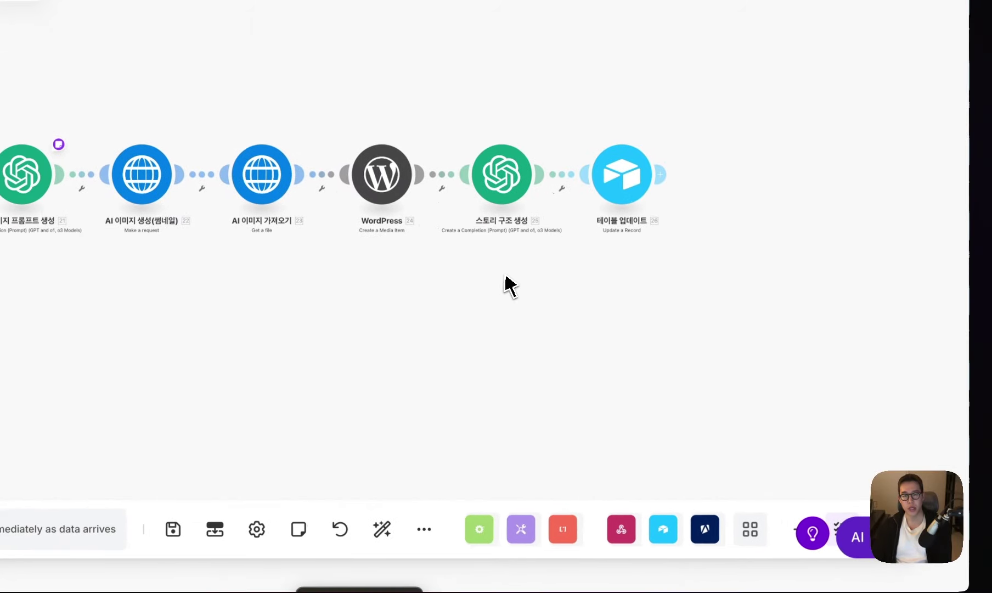
{"action": "right_click", "coordinate": [496, 199]}
{"action": "left_click", "coordinate": [560, 381]}
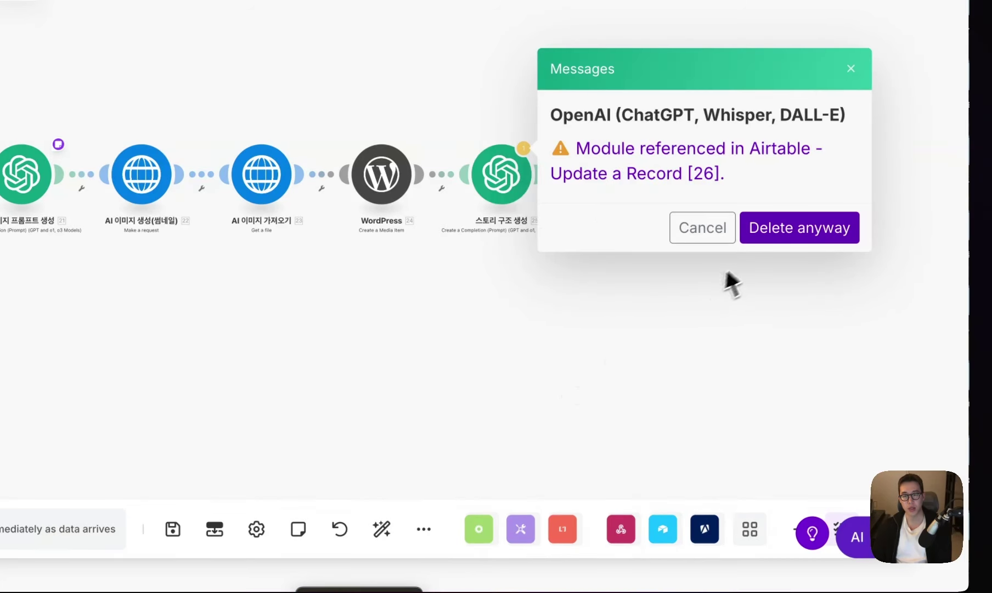
{"action": "left_click", "coordinate": [782, 247]}
Step: In the 테이블 업데이트 module, search the mappable items for "token" for the gpt4o-241120 input field
{"action": "left_click", "coordinate": [632, 188]}
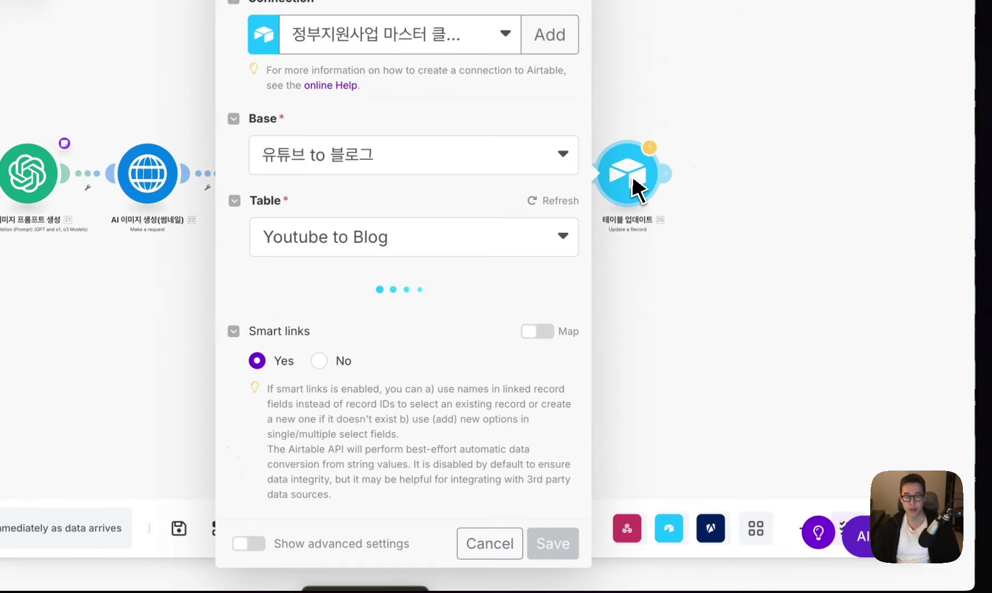
{"action": "scroll", "coordinate": [442, 350], "scroll_direction": "down", "scroll_amount": 10}
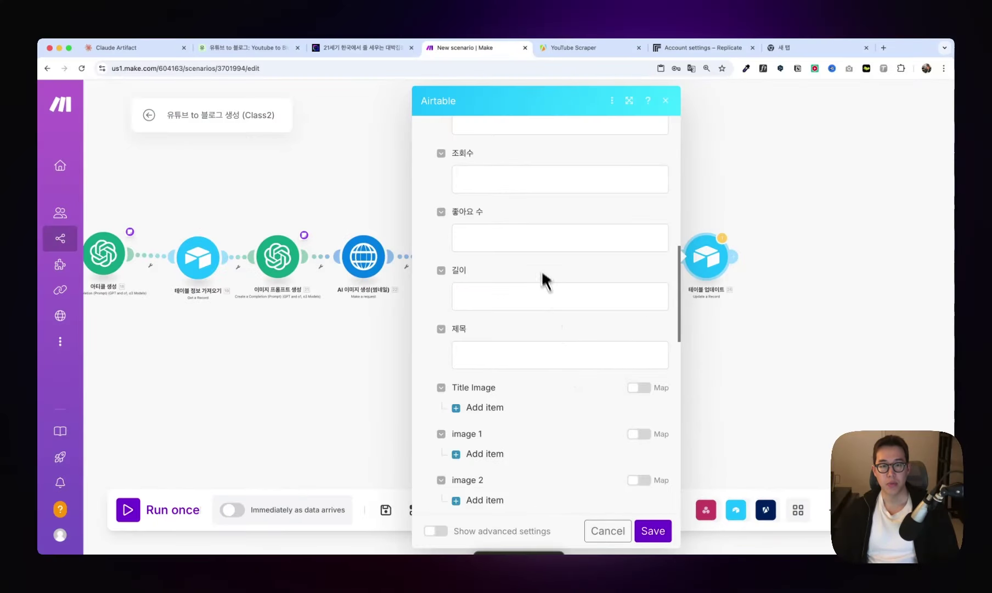
{"action": "scroll", "coordinate": [533, 245], "scroll_direction": "down", "scroll_amount": 15}
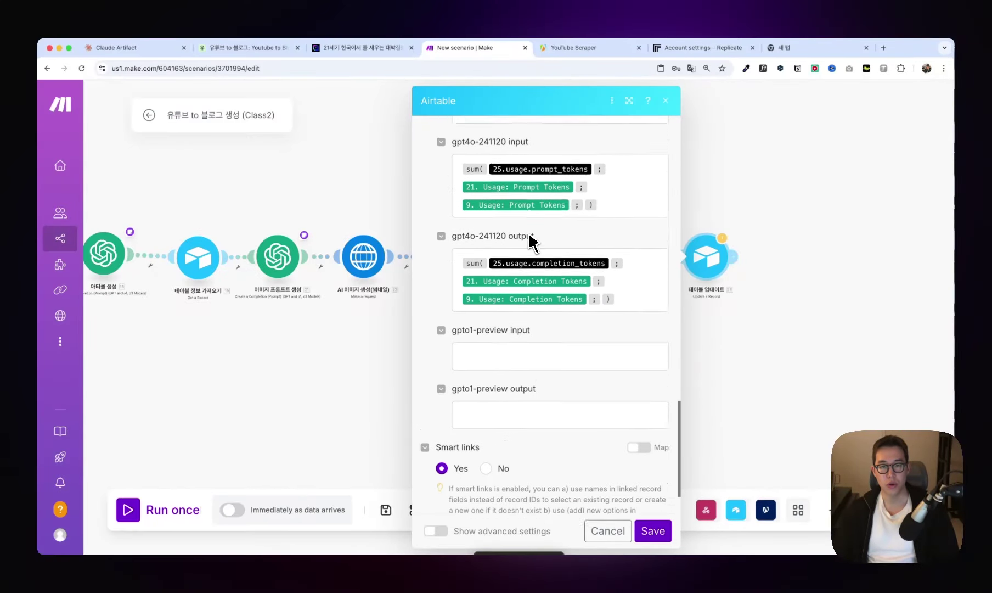
{"action": "scroll", "coordinate": [540, 244], "scroll_direction": "up", "scroll_amount": 2}
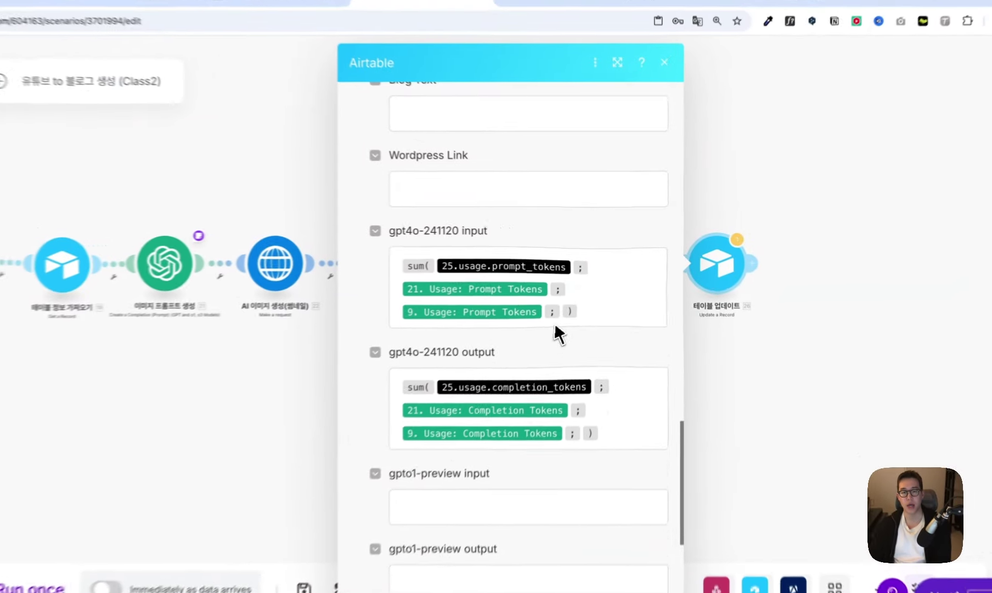
{"action": "left_click", "coordinate": [544, 300]}
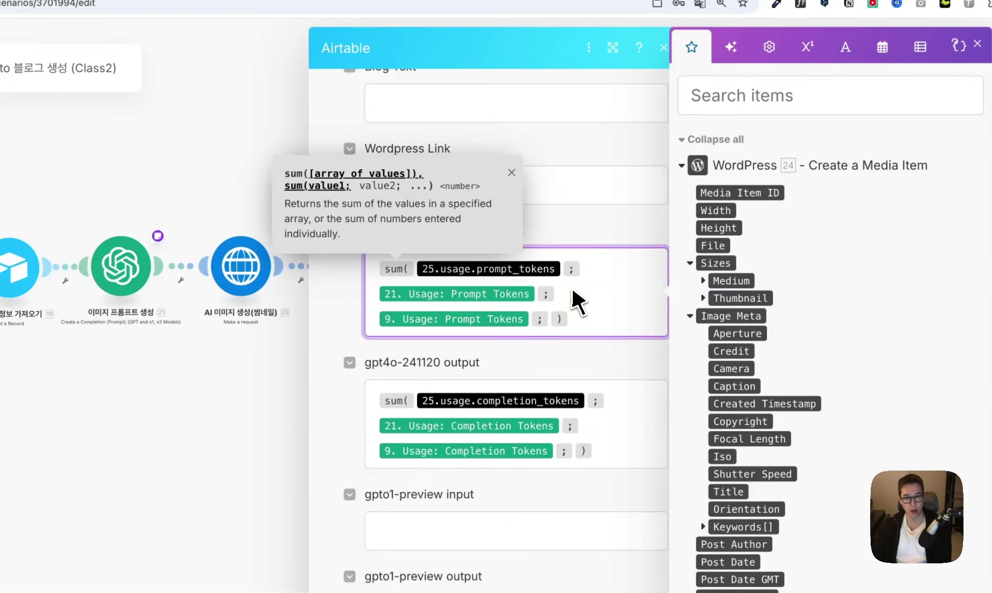
{"action": "left_click", "coordinate": [745, 107]}
{"action": "type", "text": "token"}
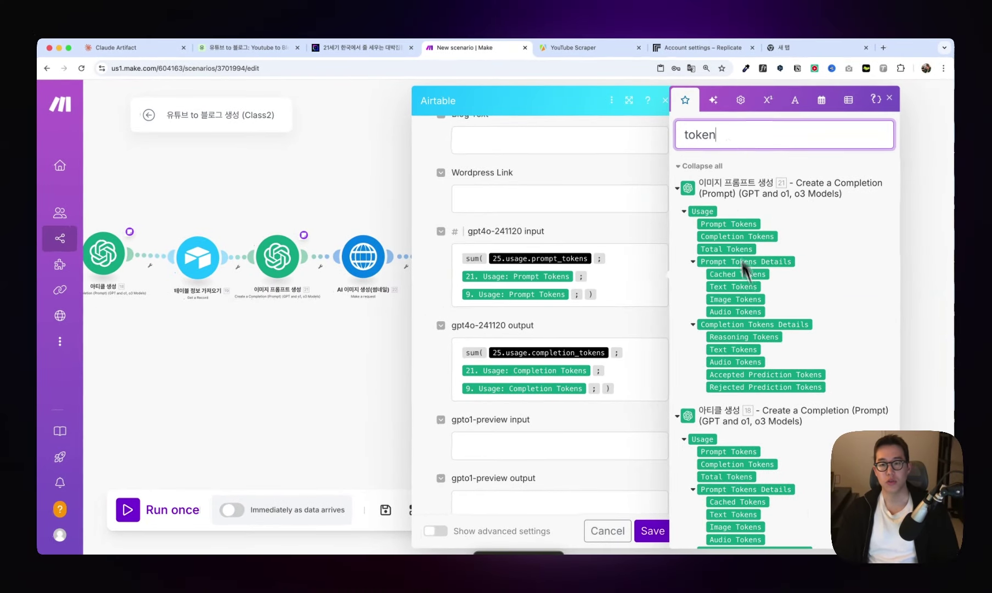
{"action": "scroll", "coordinate": [745, 269], "scroll_direction": "down", "scroll_amount": 3}
{"action": "scroll", "coordinate": [750, 347], "scroll_direction": "up", "scroll_amount": 3}
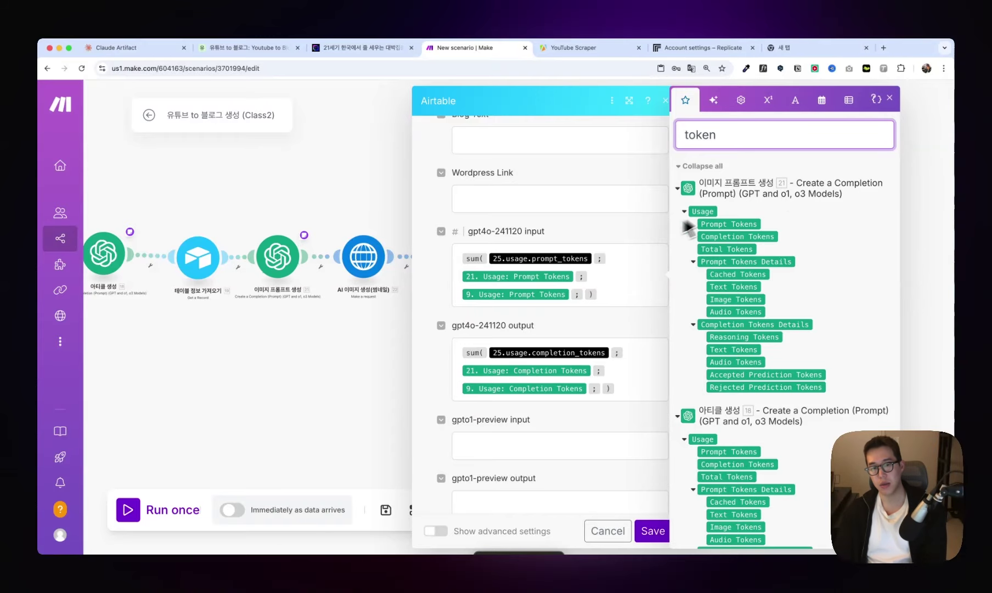
Step: Replace the gpt4o-241120 input sum's arguments with Usage: Prompt Tokens from modules 21 and 18
{"action": "left_click", "coordinate": [620, 294]}
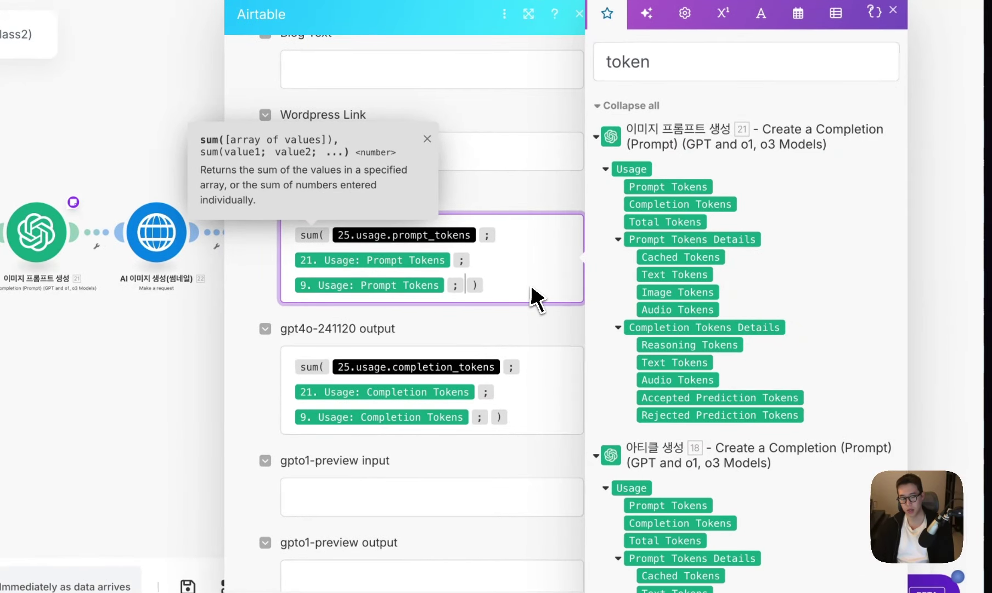
{"action": "key", "text": "BackSpace"}
{"action": "key", "text": "BackSpace"}
{"action": "key", "text": "BackSpace"}
{"action": "key", "text": "BackSpace"}
{"action": "key", "text": "BackSpace"}
{"action": "key", "text": "BackSpace"}
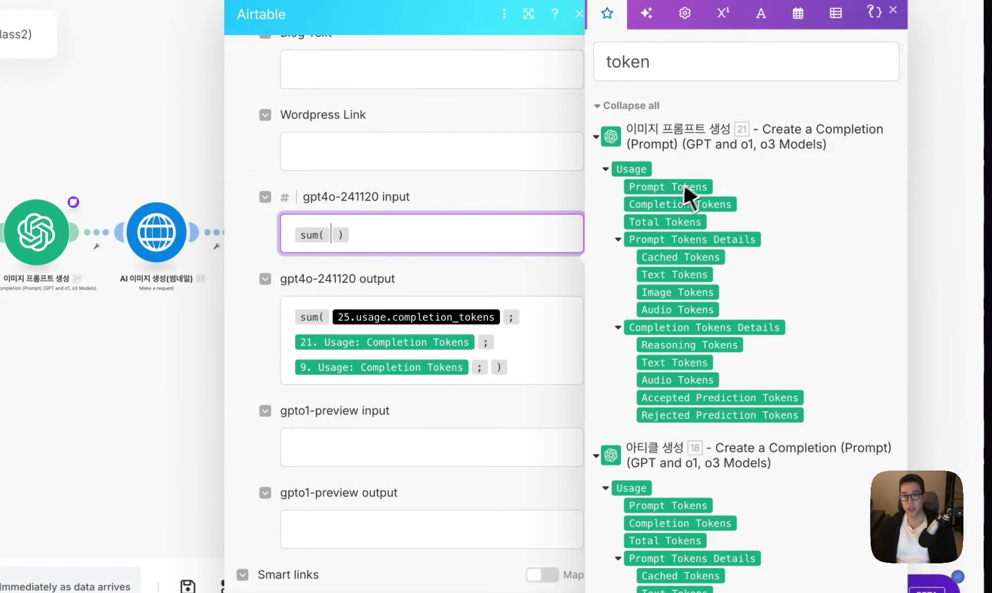
{"action": "left_click", "coordinate": [683, 186]}
{"action": "type", "text": ";"}
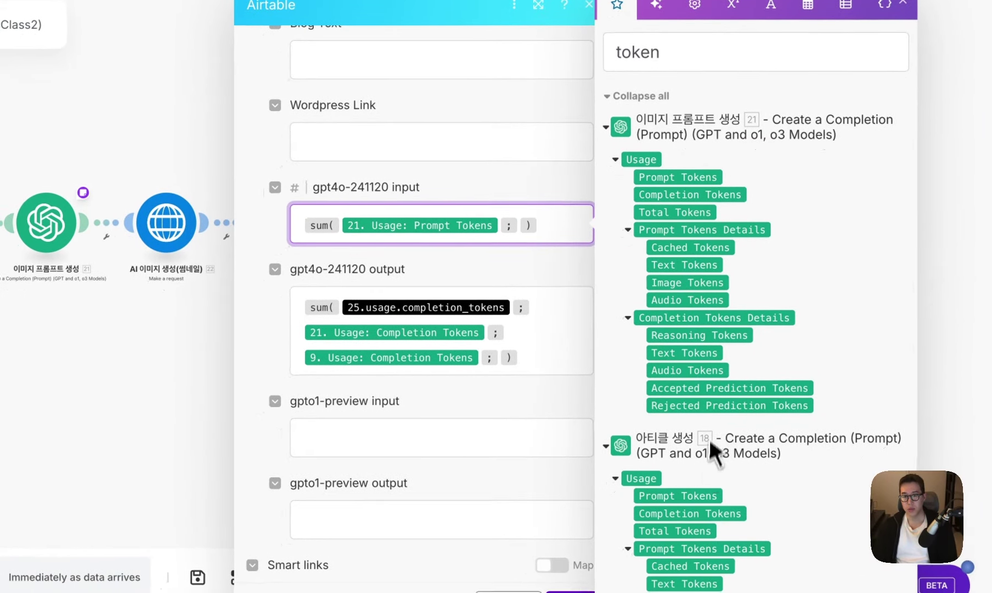
{"action": "left_click", "coordinate": [709, 494]}
Step: Replace the gpt4o-241120 output sum's arguments with Usage: Completion Tokens from modules 21 and 18
{"action": "left_click", "coordinate": [555, 384]}
{"action": "key", "text": "BackSpace"}
{"action": "key", "text": "BackSpace"}
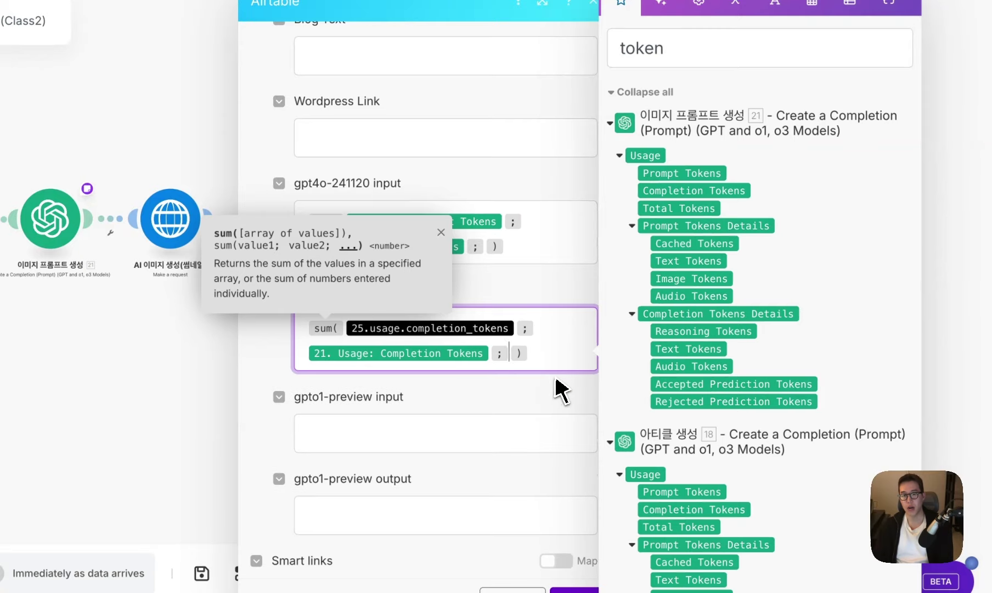
{"action": "key", "text": "BackSpace"}
{"action": "key", "text": "BackSpace"}
{"action": "key", "text": "BackSpace"}
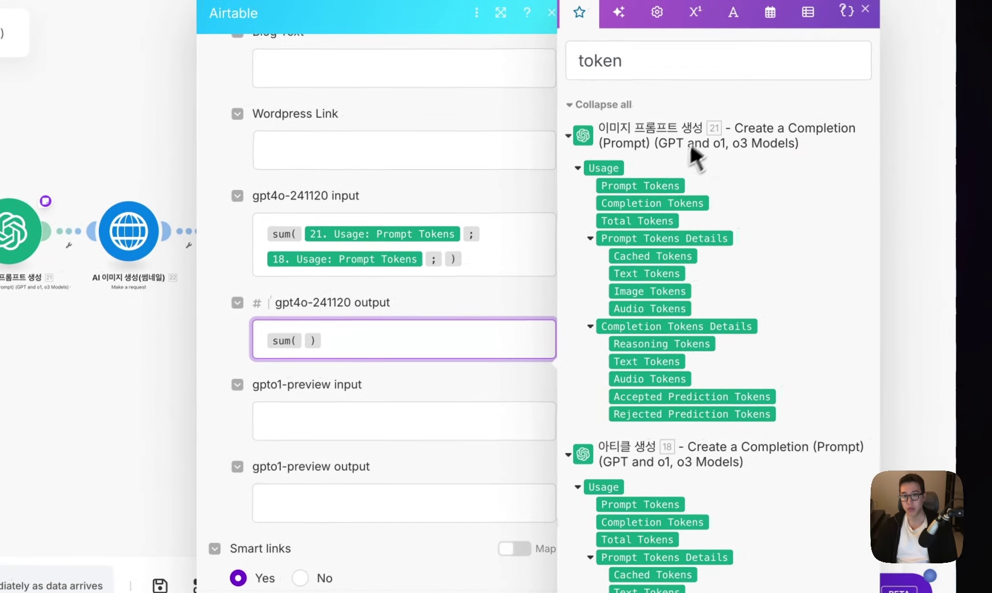
{"action": "left_click", "coordinate": [697, 190]}
{"action": "type", "text": ";"}
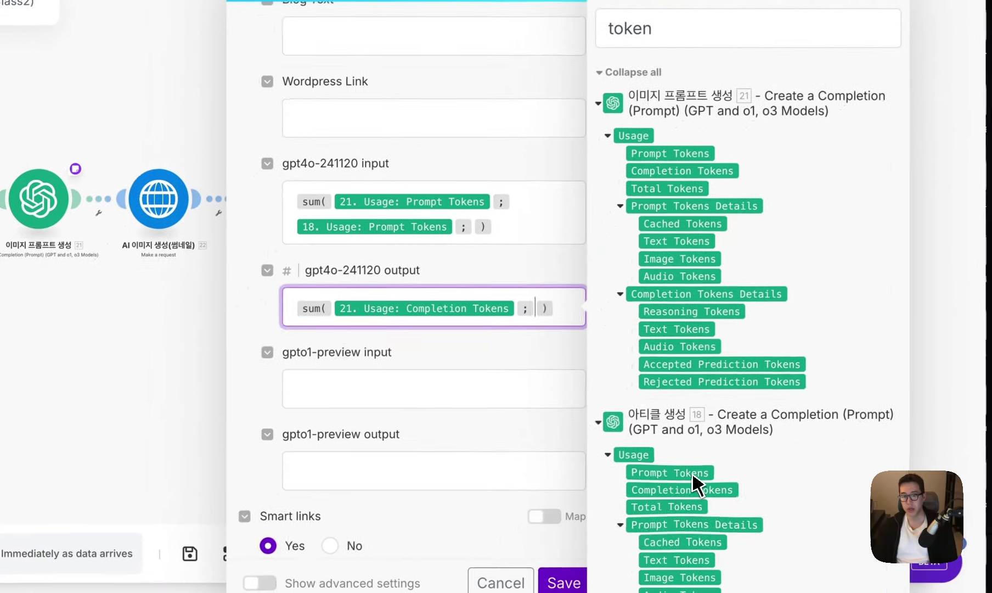
{"action": "left_click", "coordinate": [654, 522]}
{"action": "type", "text": ";"}
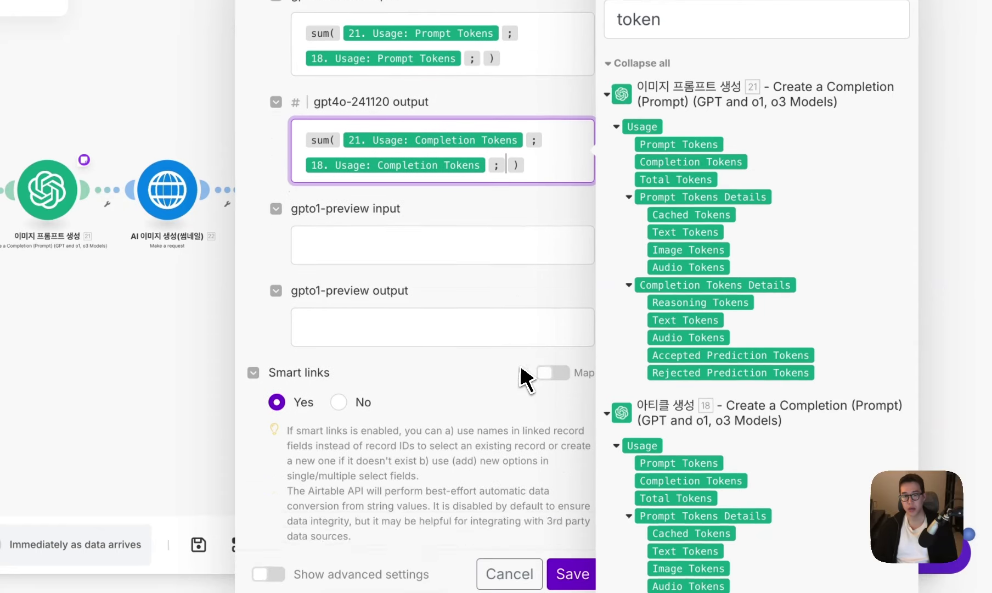
Step: Add the gpt4o-241120 input value from the 테이블 정보 가져오기 module (19) to the gpt4o-241120 input sum
{"action": "scroll", "coordinate": [524, 378], "scroll_direction": "up", "scroll_amount": 4}
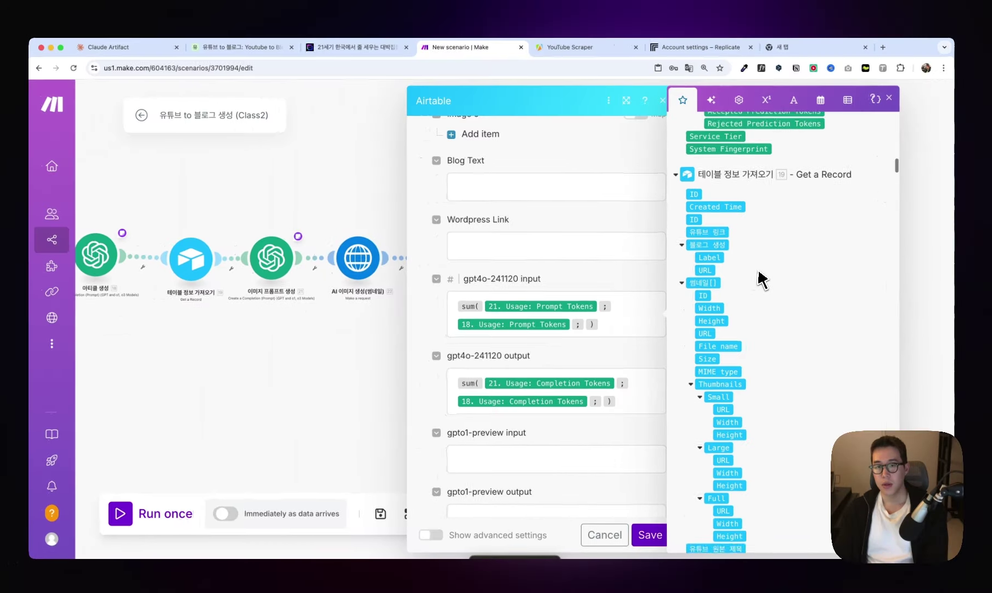
{"action": "scroll", "coordinate": [760, 278], "scroll_direction": "up", "scroll_amount": 2}
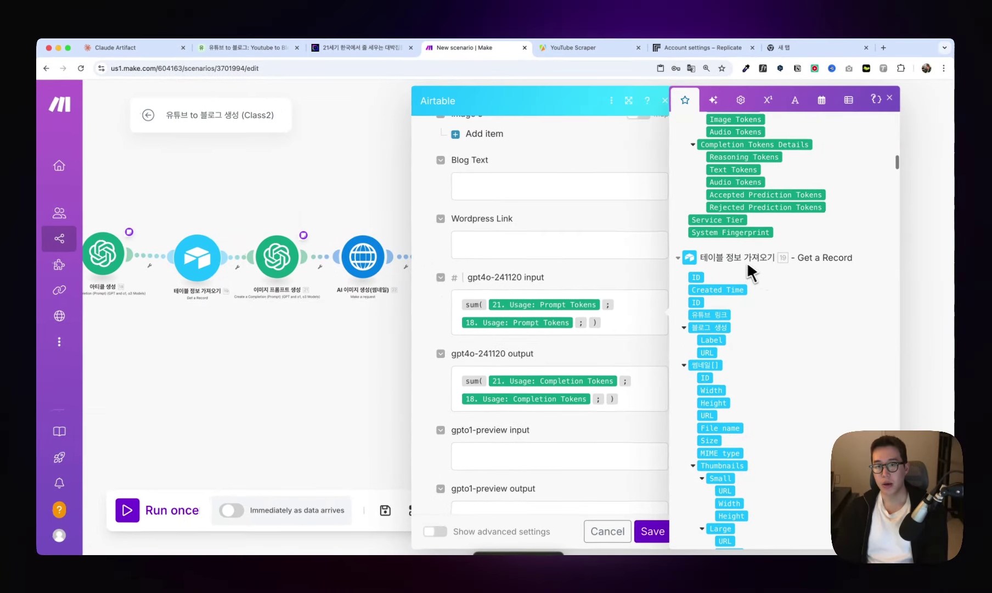
{"action": "scroll", "coordinate": [731, 260], "scroll_direction": "down", "scroll_amount": 1}
{"action": "scroll", "coordinate": [730, 267], "scroll_direction": "down", "scroll_amount": 6}
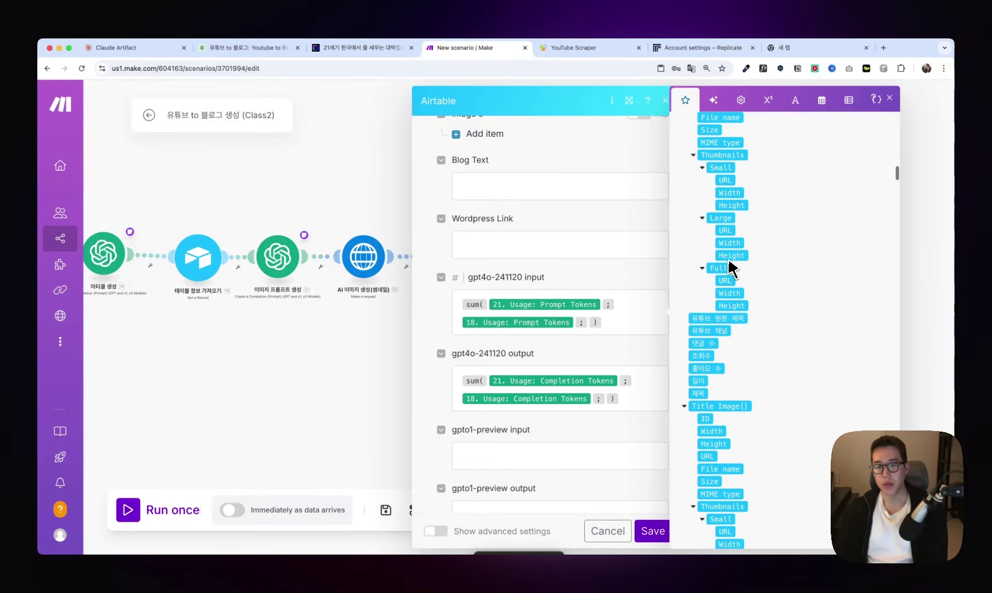
{"action": "left_click", "coordinate": [637, 313]}
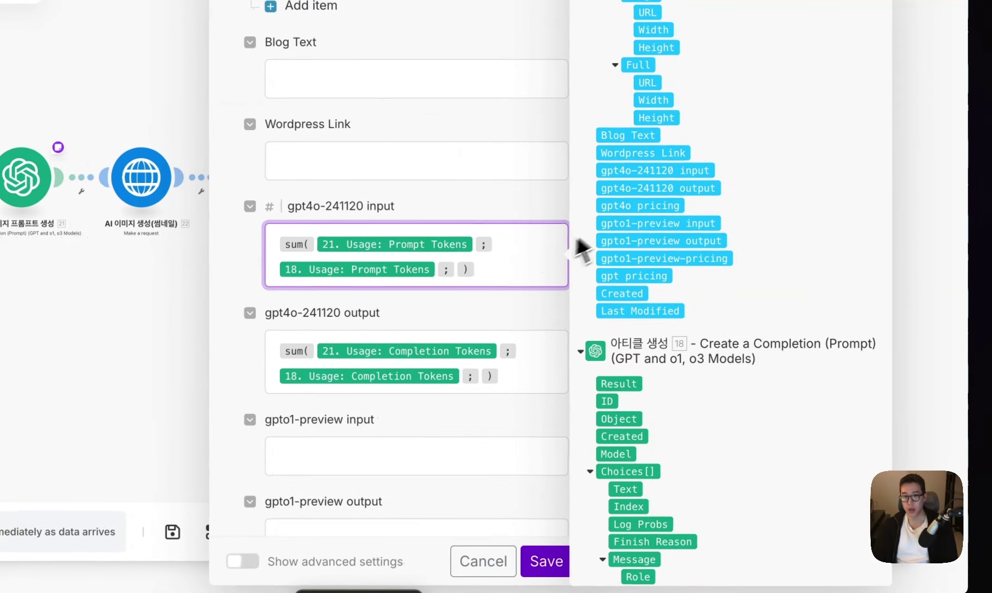
{"action": "left_click", "coordinate": [689, 172]}
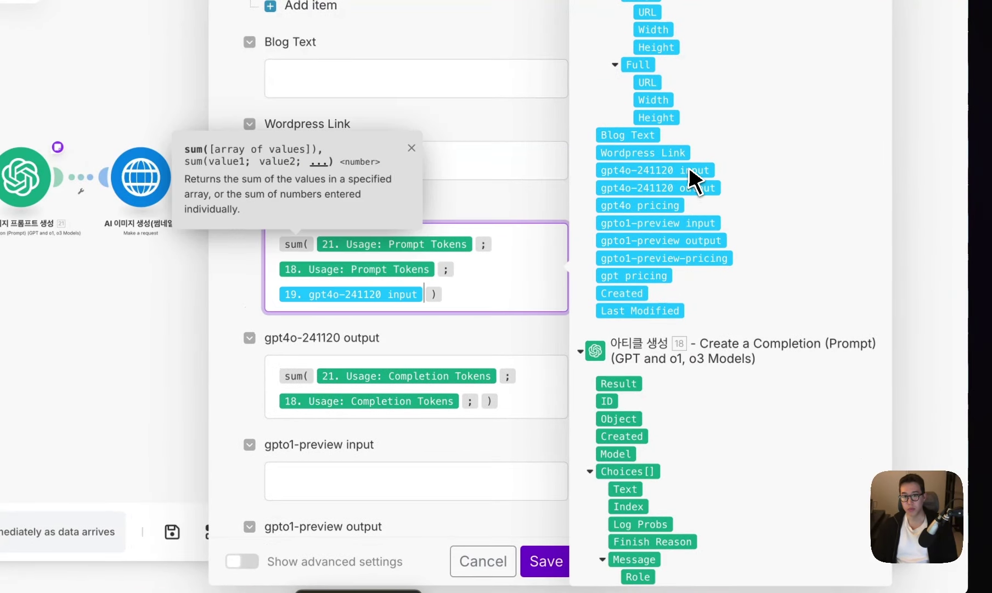
Step: Add module 19's gpt4o-241120 output value to the gpt4o-241120 output sum and save the Airtable update module
{"action": "left_click", "coordinate": [531, 397]}
{"action": "key", "text": "Left"}
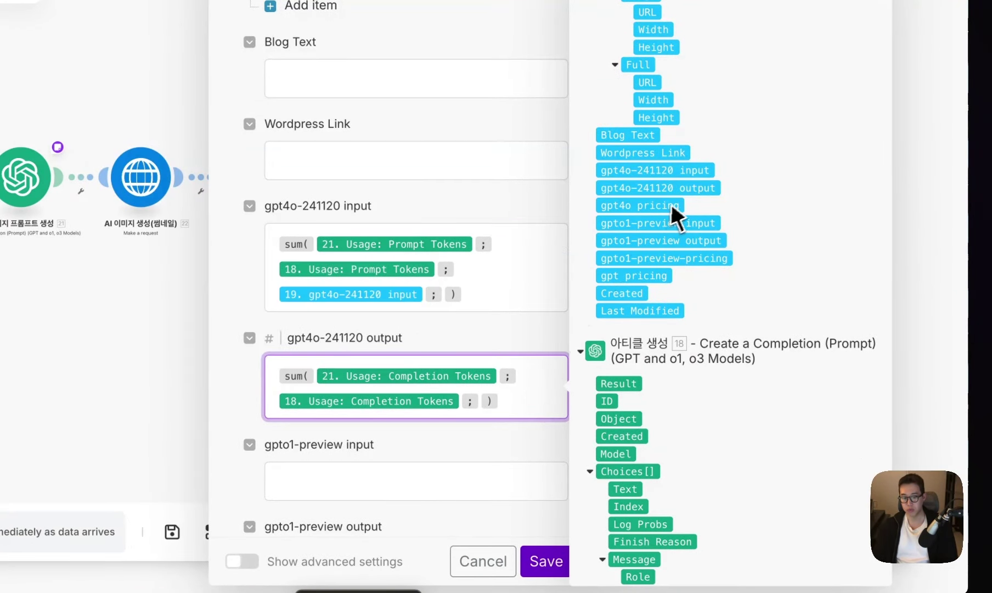
{"action": "left_click", "coordinate": [695, 189]}
{"action": "scroll", "coordinate": [555, 456], "scroll_direction": "down", "scroll_amount": 2}
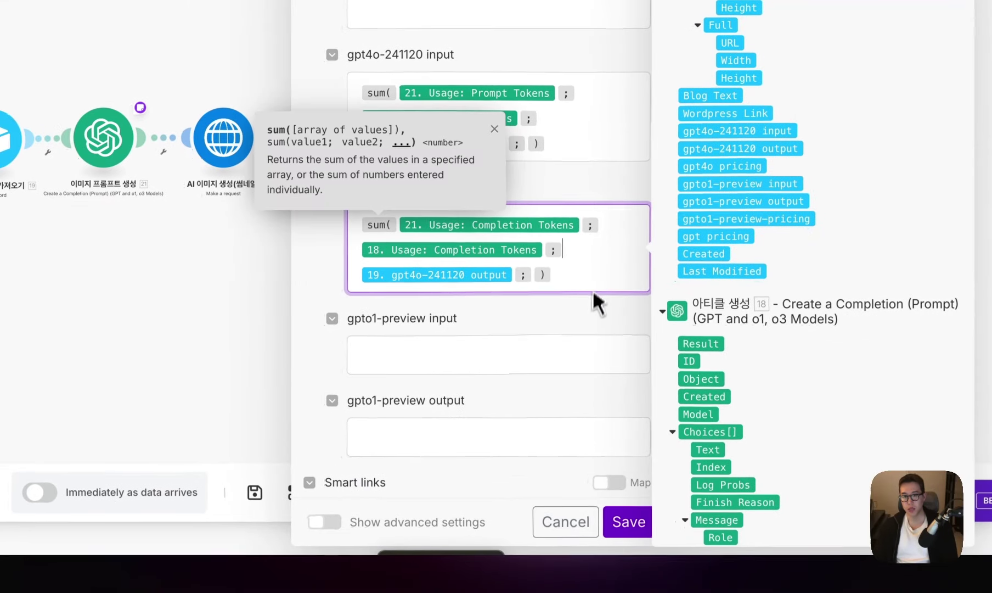
{"action": "left_click", "coordinate": [598, 255]}
{"action": "left_click", "coordinate": [610, 226]}
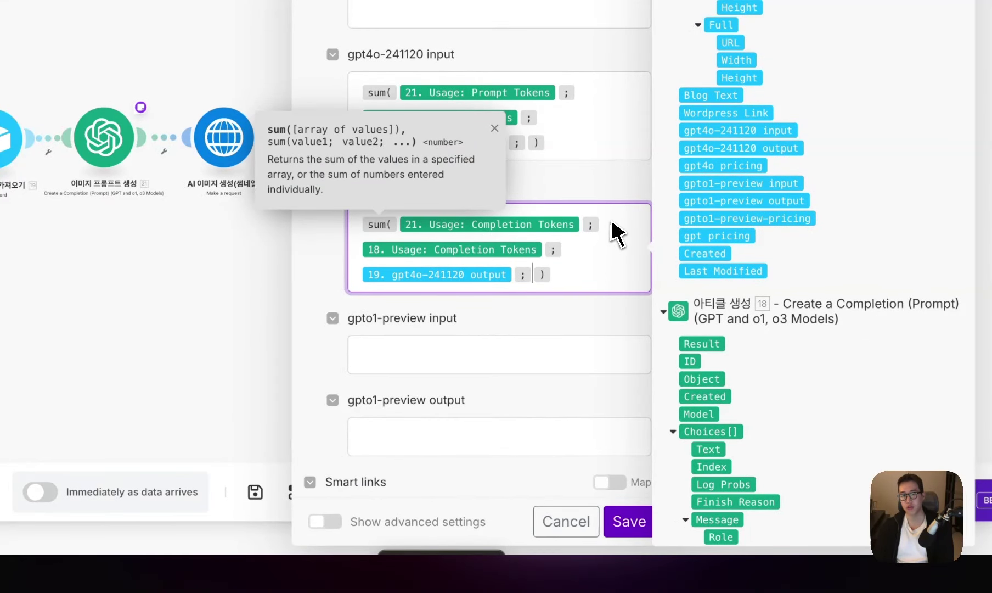
{"action": "scroll", "coordinate": [602, 272], "scroll_direction": "down", "scroll_amount": 3}
{"action": "left_click", "coordinate": [617, 525]}
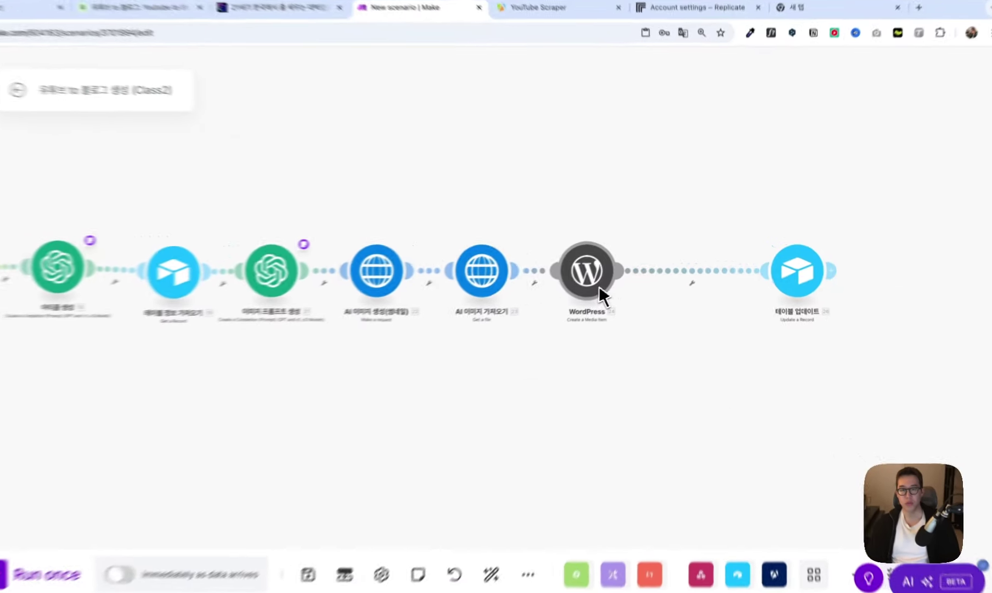
Step: Add a Router without its empty routes, attach it to the last AI 이미지 가져오기 module, and auto-align the scenario
{"action": "left_click_drag", "start_coordinate": [471, 158], "coordinate": [566, 155]}
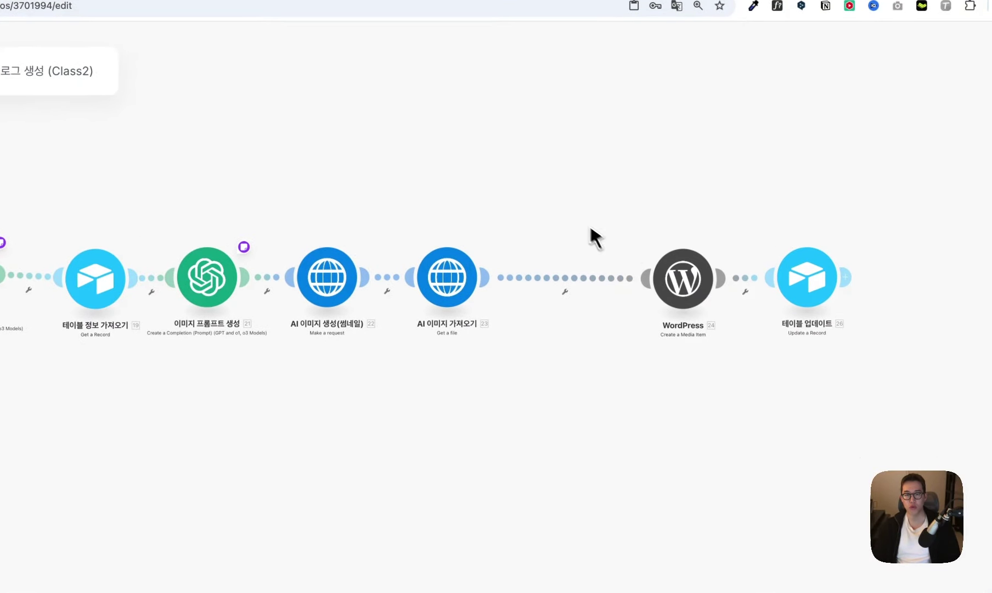
{"action": "double_click", "coordinate": [560, 200]}
{"action": "type", "text": "rou"}
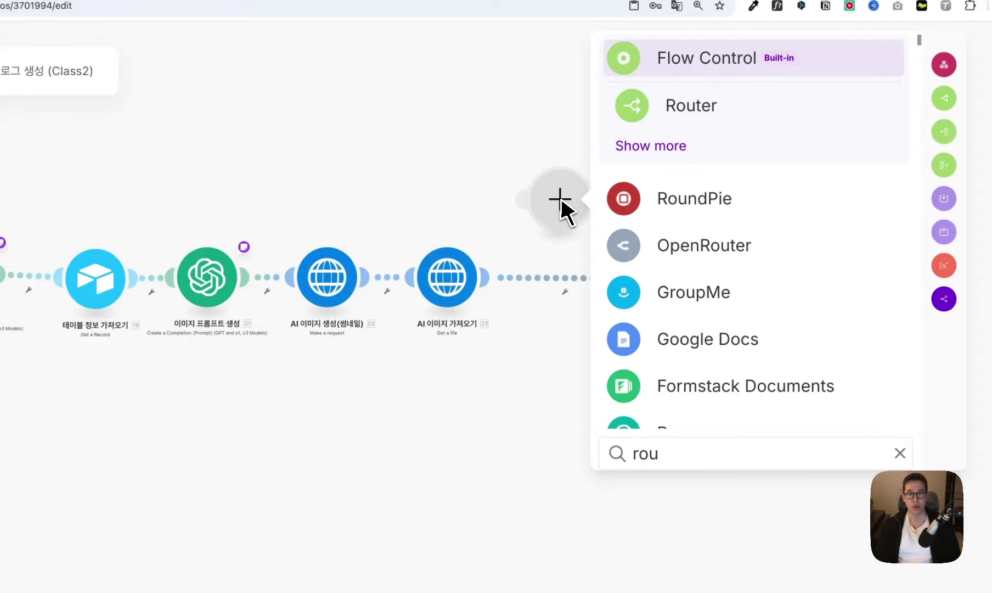
{"action": "left_click", "coordinate": [665, 106]}
{"action": "right_click", "coordinate": [683, 154]}
{"action": "left_click", "coordinate": [708, 186]}
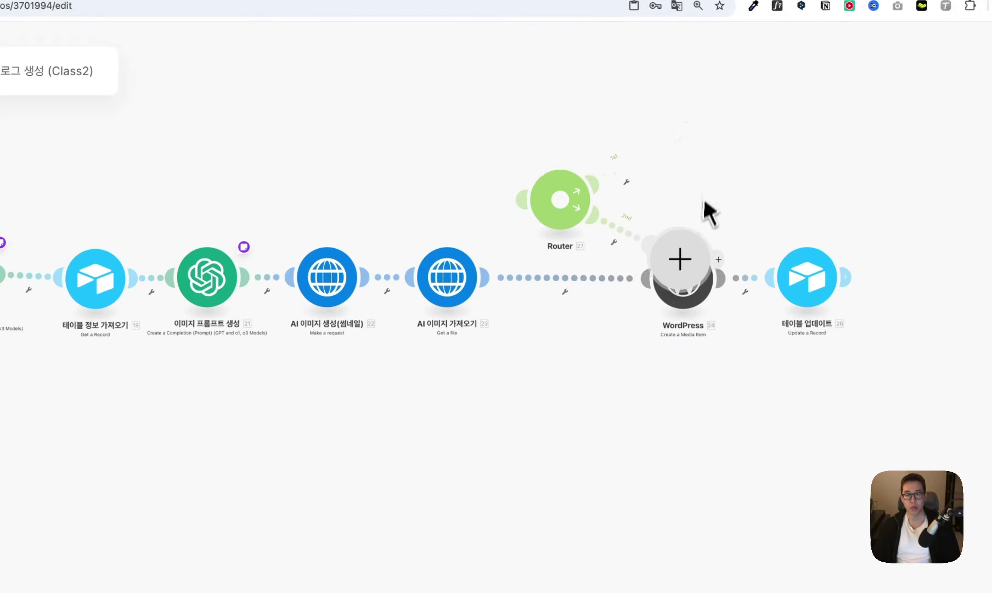
{"action": "right_click", "coordinate": [703, 260]}
{"action": "left_click", "coordinate": [708, 301]}
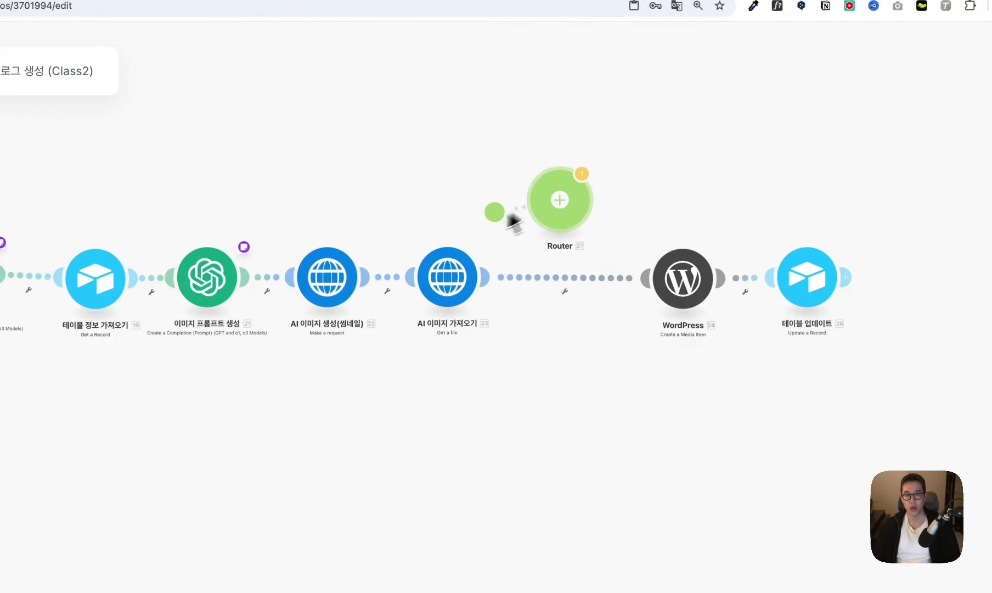
{"action": "left_click_drag", "start_coordinate": [513, 219], "coordinate": [457, 271]}
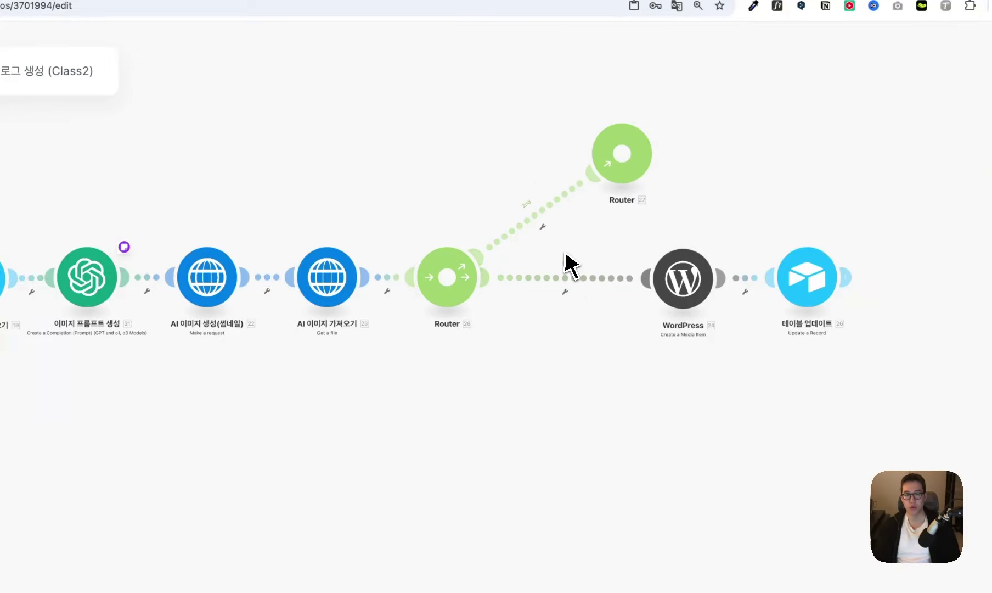
{"action": "left_click", "coordinate": [438, 513]}
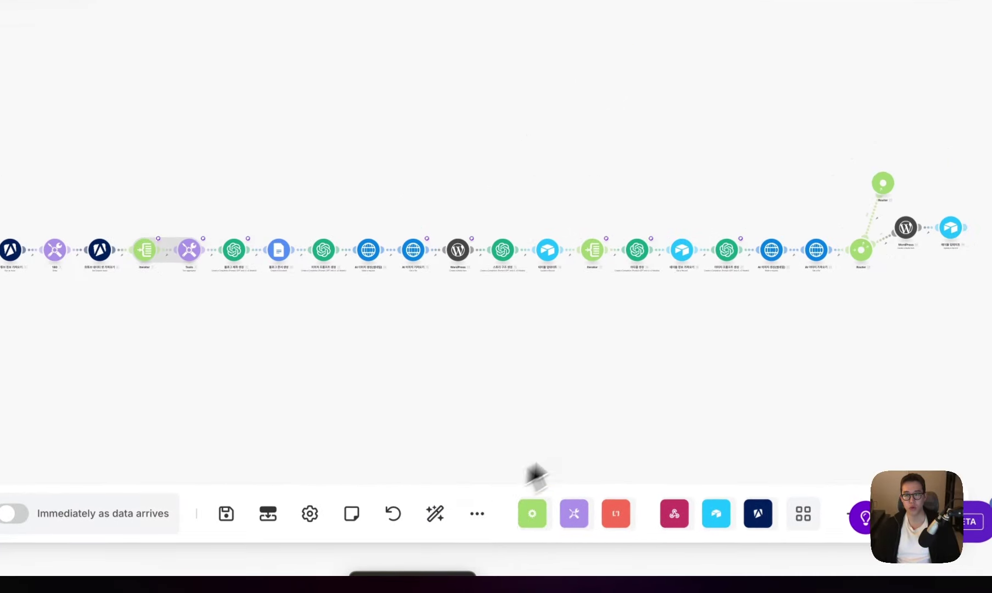
Step: Reorder the new branching Router's routes so Router 27 comes before the WordPress route, and auto-align the scenario
{"action": "scroll", "coordinate": [565, 269], "scroll_direction": "up", "scroll_amount": 5}
{"action": "right_click", "coordinate": [496, 242]}
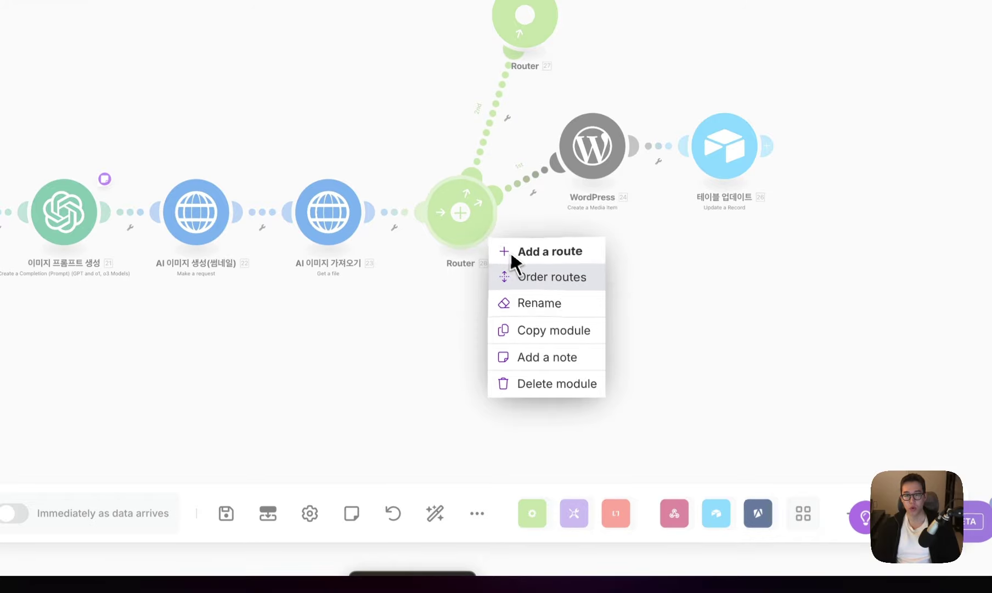
{"action": "left_click", "coordinate": [516, 275]}
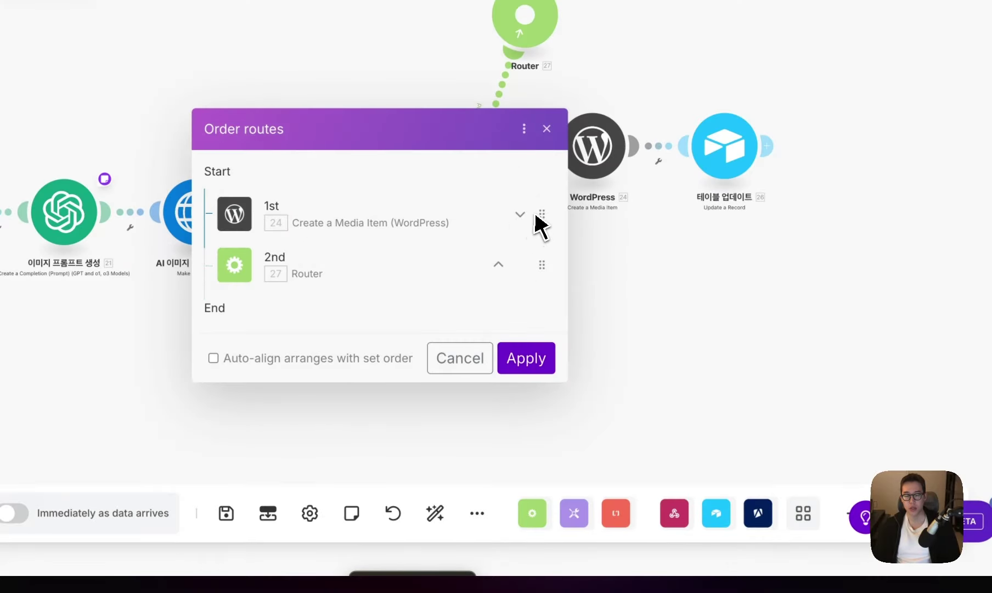
{"action": "left_click_drag", "start_coordinate": [540, 216], "coordinate": [549, 308]}
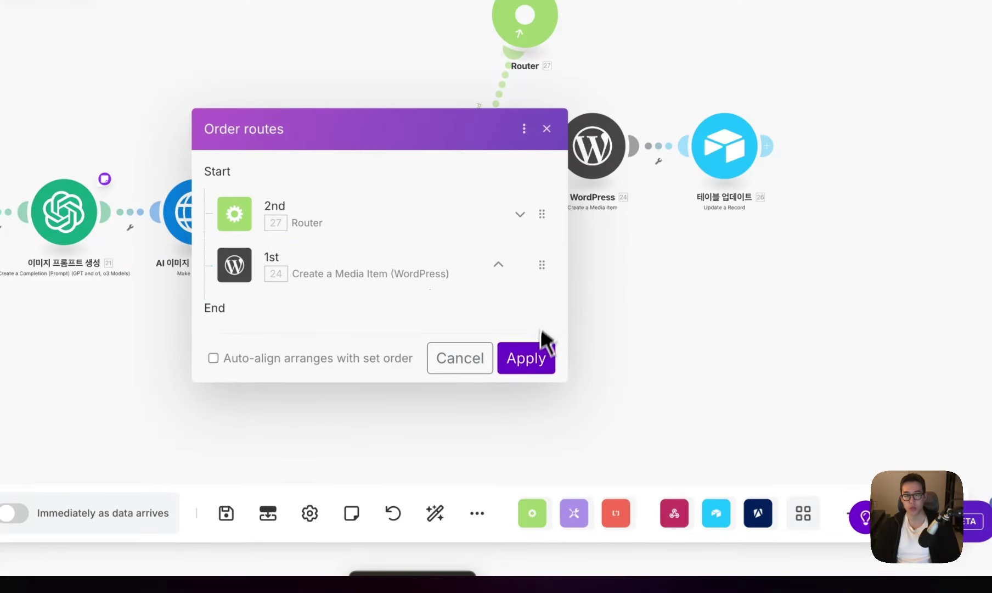
{"action": "left_click", "coordinate": [538, 361]}
{"action": "left_click", "coordinate": [435, 513]}
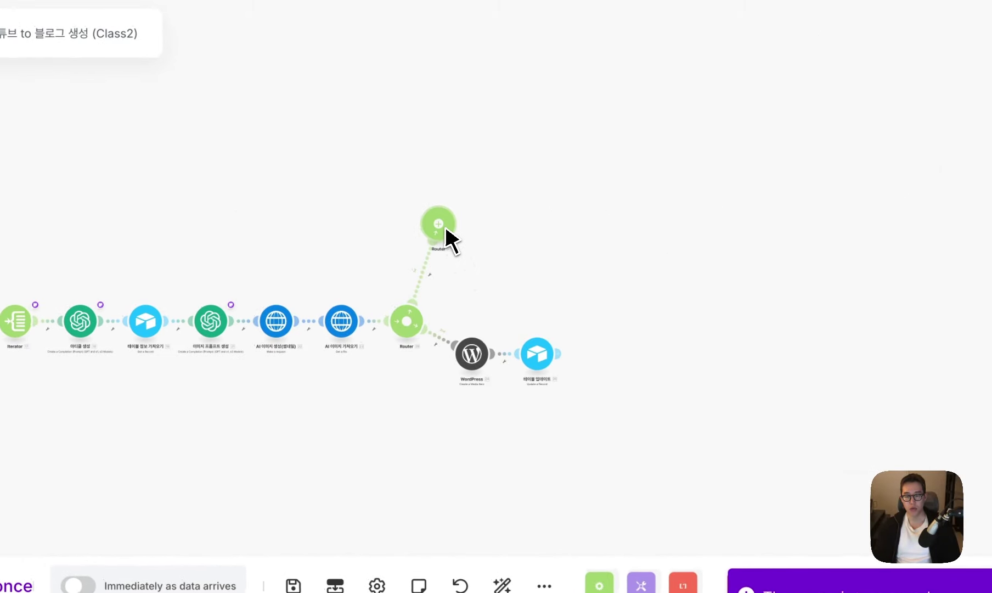
Step: Add an Airtable Update a Record module to Router 27's open route, using the 유튜브 to 블로그 base and Youtube to Blog table
{"action": "scroll", "coordinate": [444, 227], "scroll_direction": "up", "scroll_amount": 2}
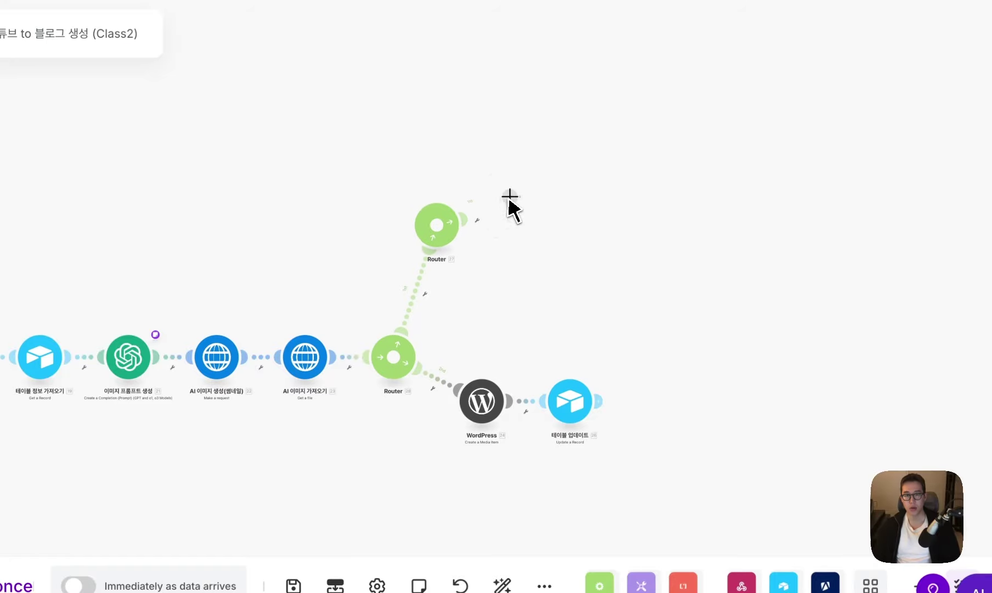
{"action": "left_click", "coordinate": [510, 196]}
{"action": "left_click", "coordinate": [632, 140]}
{"action": "scroll", "coordinate": [648, 242], "scroll_direction": "down", "scroll_amount": 2}
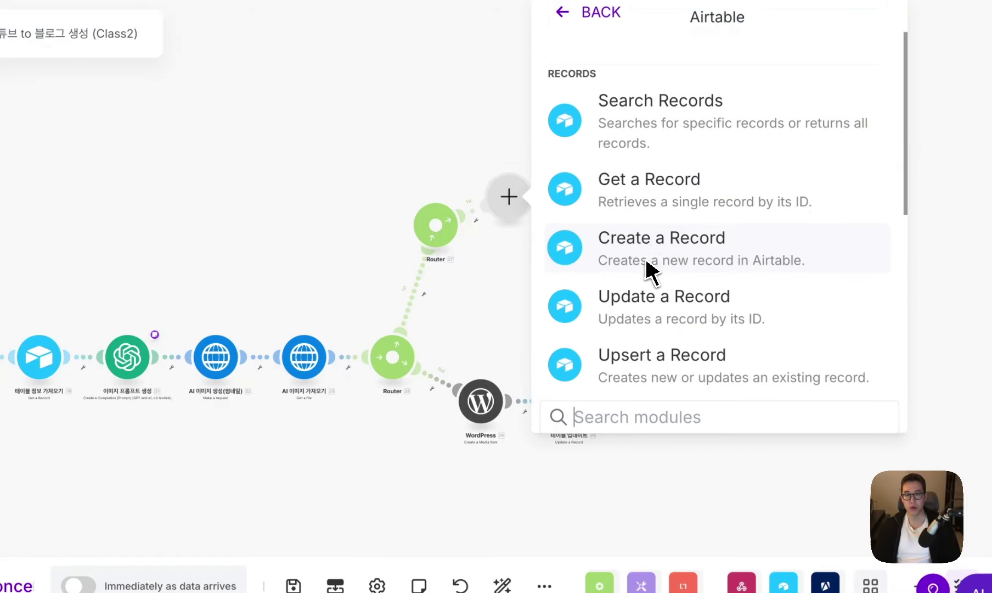
{"action": "left_click", "coordinate": [651, 327]}
{"action": "left_click_drag", "start_coordinate": [516, 214], "coordinate": [530, 148]}
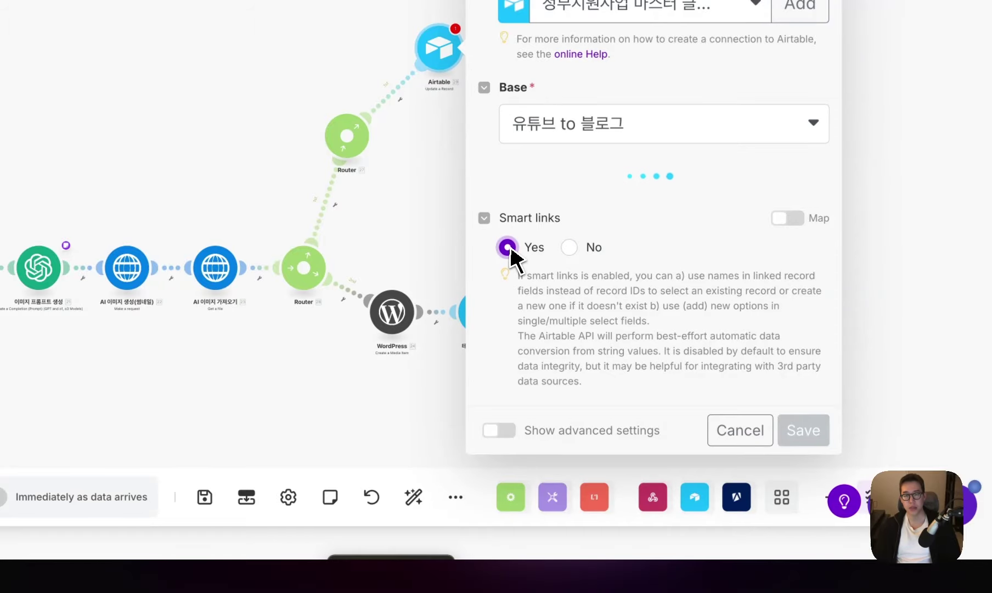
{"action": "left_click", "coordinate": [580, 244]}
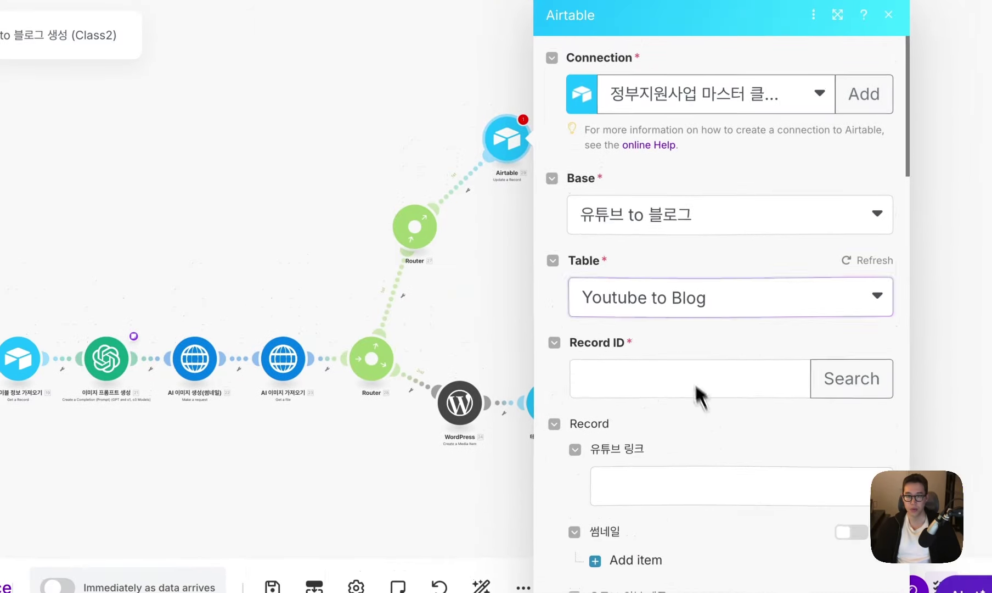
Step: Map the new Airtable module's Record ID to the ID from the 유튜브 테이블 확인 module (3)
{"action": "left_click", "coordinate": [708, 402]}
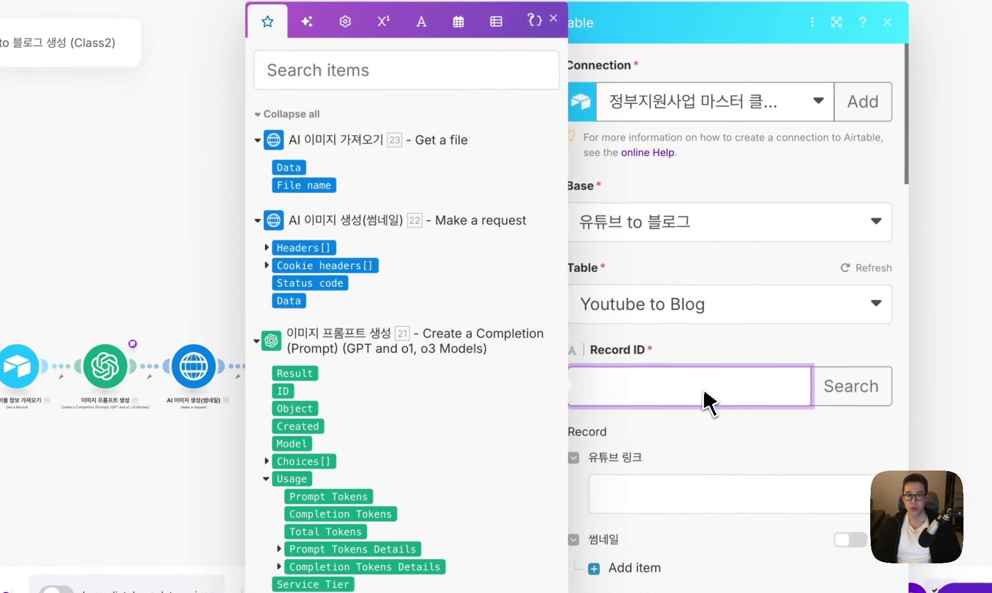
{"action": "scroll", "coordinate": [436, 469], "scroll_direction": "down", "scroll_amount": 5}
{"action": "scroll", "coordinate": [373, 472], "scroll_direction": "down", "scroll_amount": 15}
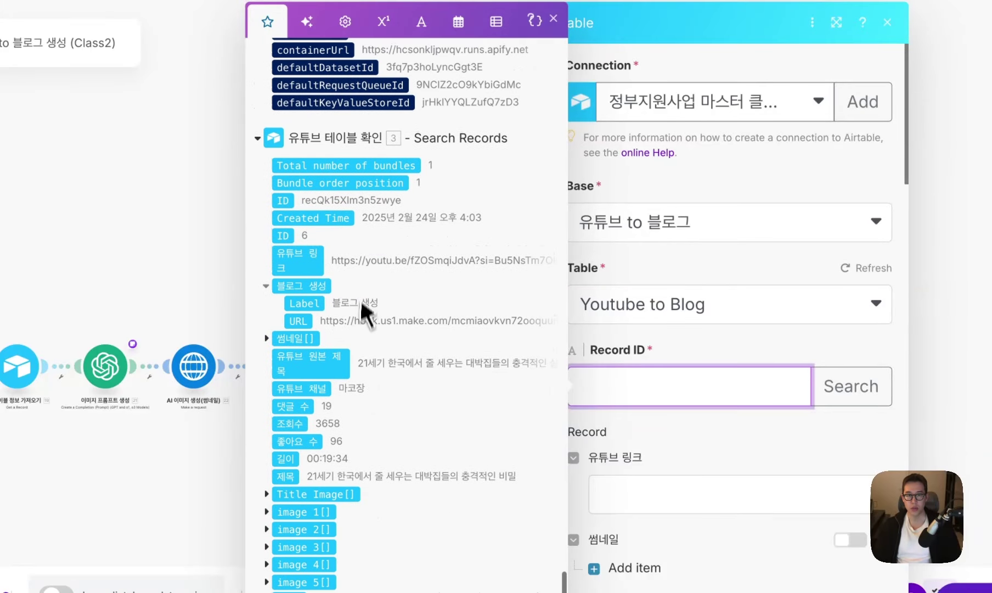
{"action": "left_click", "coordinate": [283, 200]}
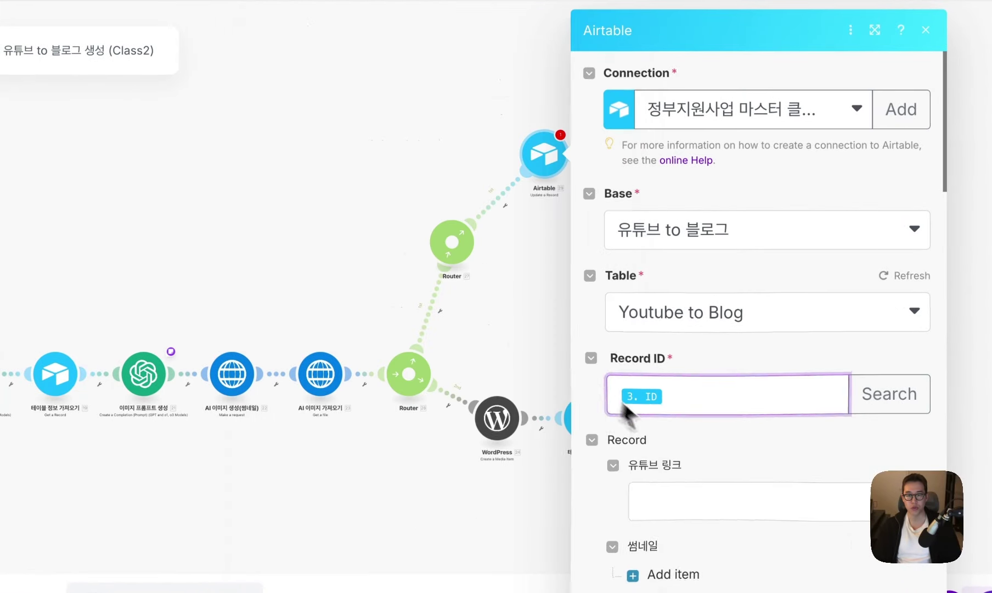
Step: Add an item to the image 1 field with File URL 22.data.output and save the Airtable module
{"action": "scroll", "coordinate": [705, 467], "scroll_direction": "down", "scroll_amount": 10}
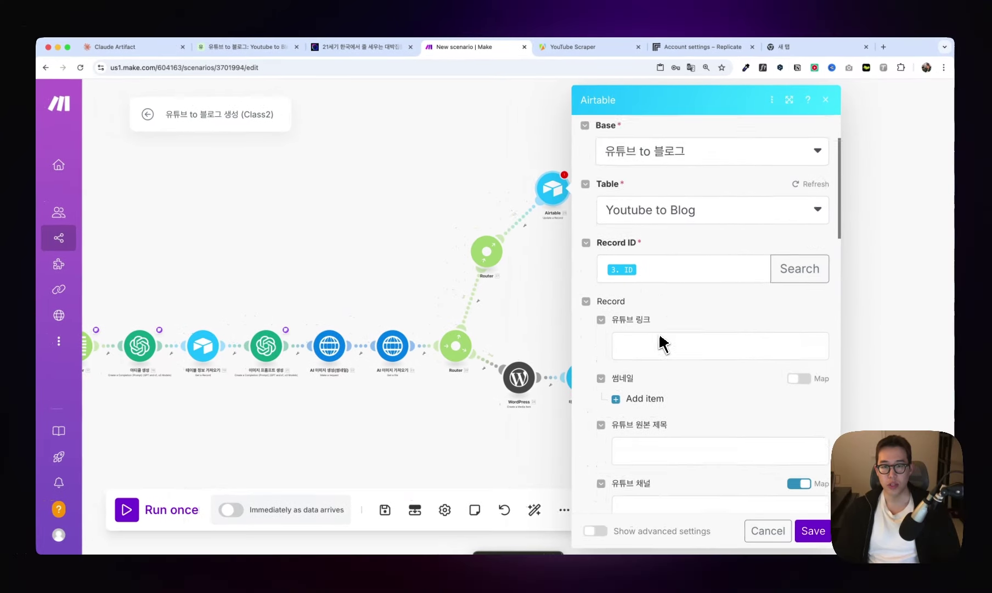
{"action": "scroll", "coordinate": [662, 343], "scroll_direction": "down", "scroll_amount": 1}
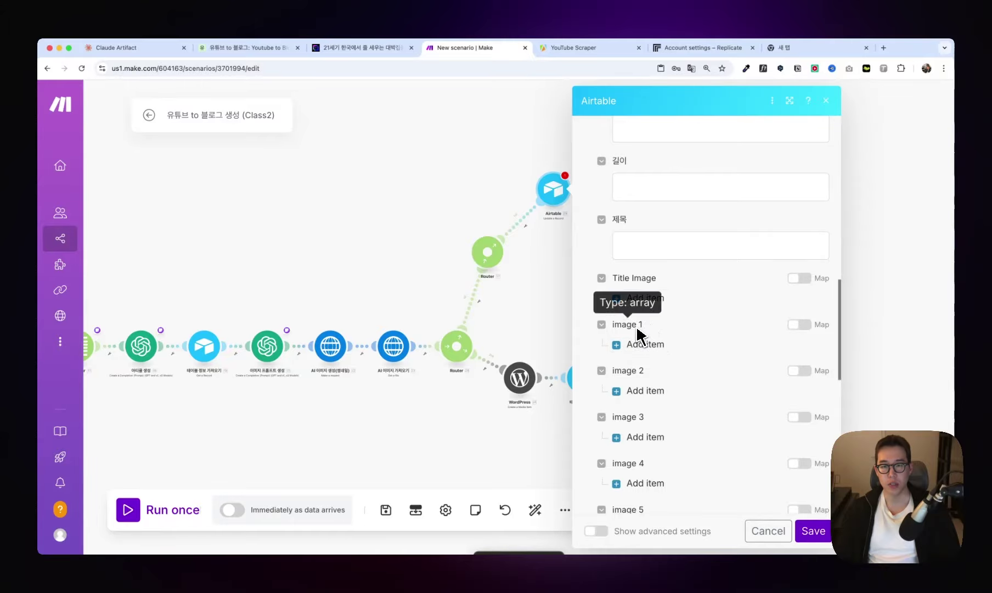
{"action": "left_click", "coordinate": [639, 340]}
{"action": "left_click", "coordinate": [563, 328]}
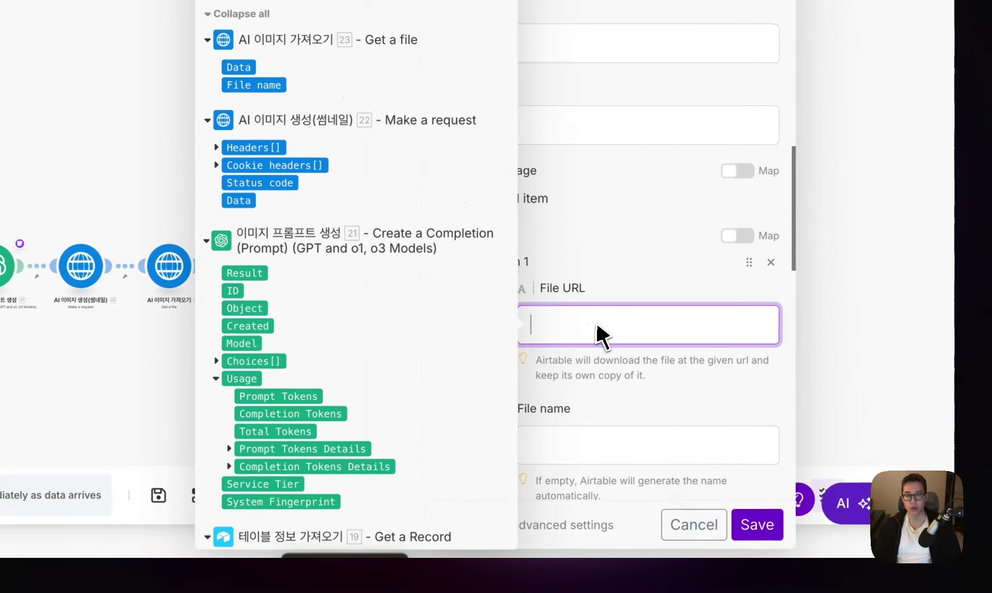
{"action": "type", "text": "43.data.output"}
{"action": "left_click", "coordinate": [707, 477]}
{"action": "left_click", "coordinate": [657, 325]}
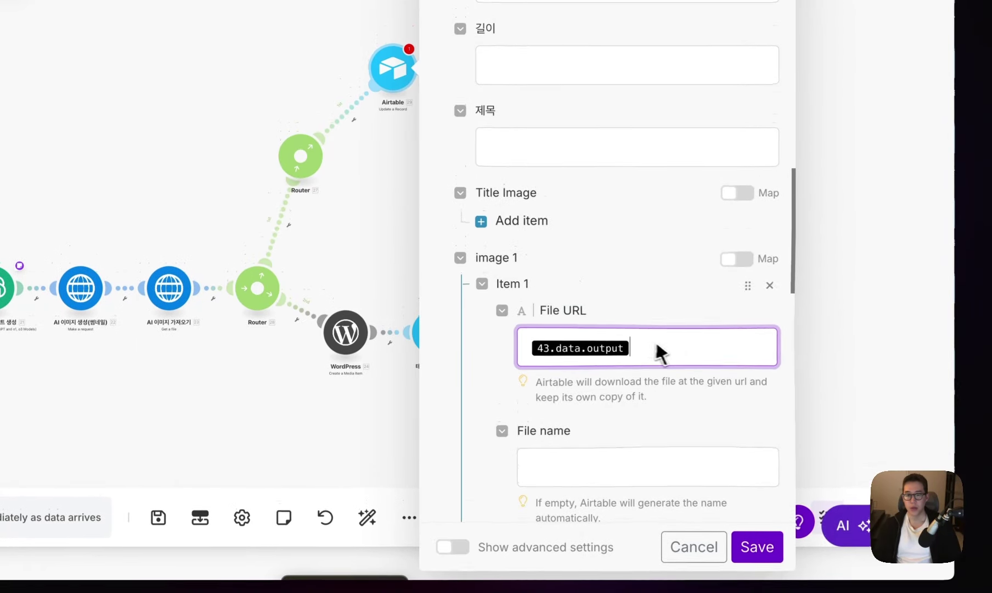
{"action": "key", "text": "BackSpace"}
{"action": "type", "text": "22.data.output"}
{"action": "key", "text": "BackSpace"}
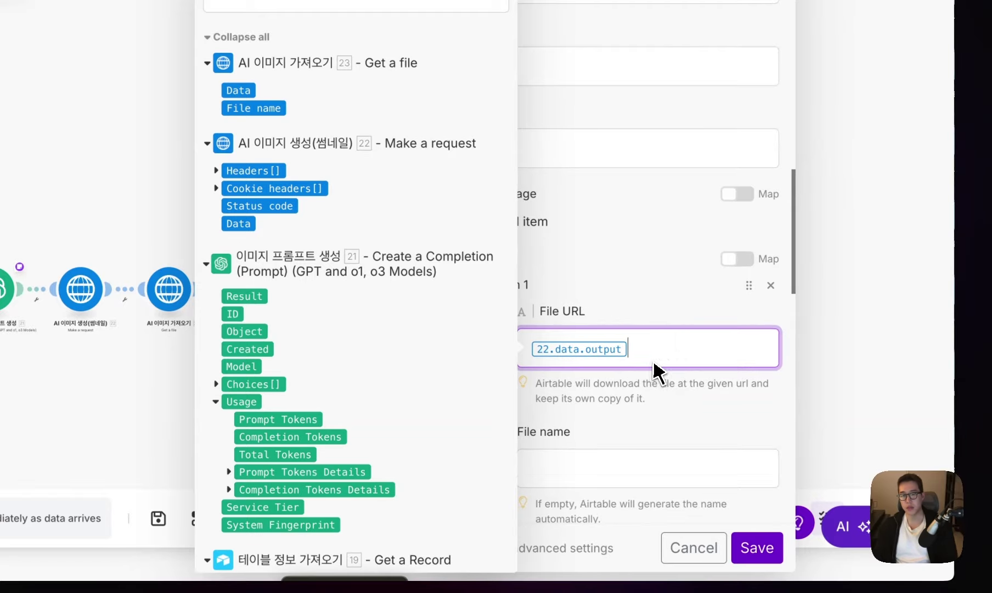
{"action": "left_click_drag", "start_coordinate": [547, 362], "coordinate": [653, 354]}
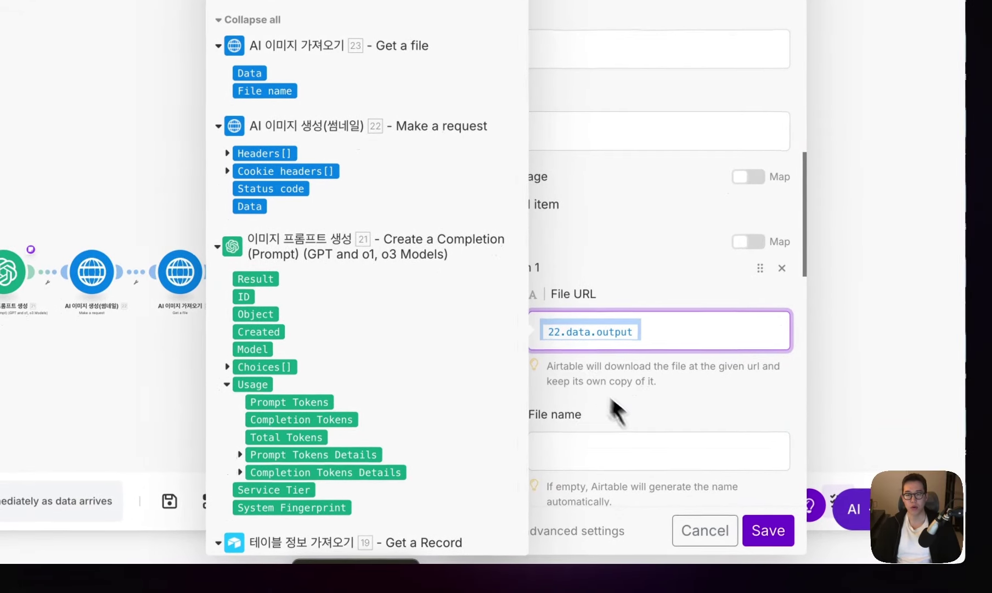
{"action": "scroll", "coordinate": [607, 427], "scroll_direction": "down", "scroll_amount": 2}
{"action": "left_click", "coordinate": [768, 529]}
Step: Attach a note containing {{22.data.output}} to the new Airtable module
{"action": "right_click", "coordinate": [453, 193]}
{"action": "left_click", "coordinate": [510, 365]}
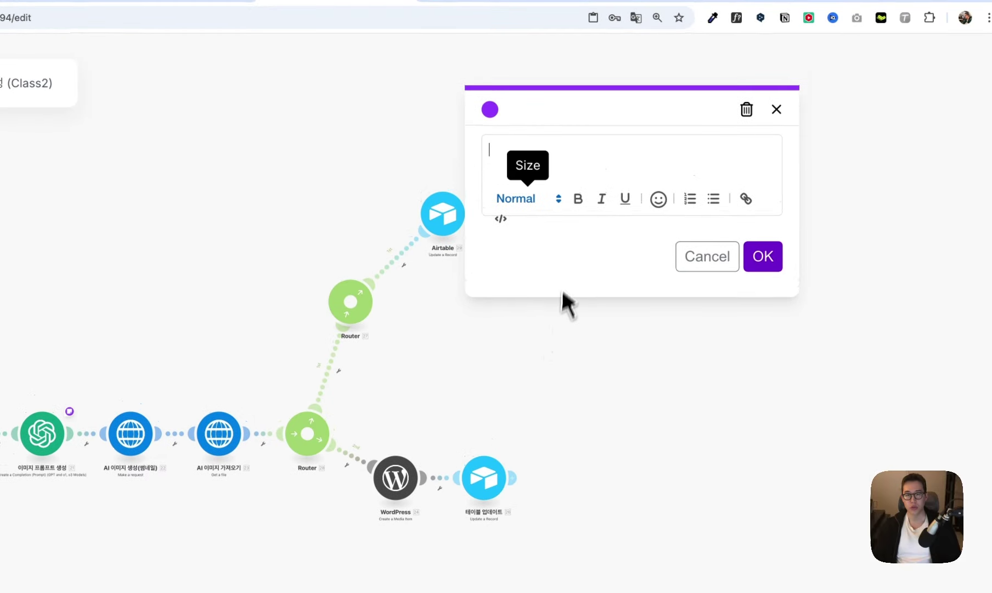
{"action": "type", "text": "{{22.data.output}}"}
{"action": "left_click", "coordinate": [708, 254]}
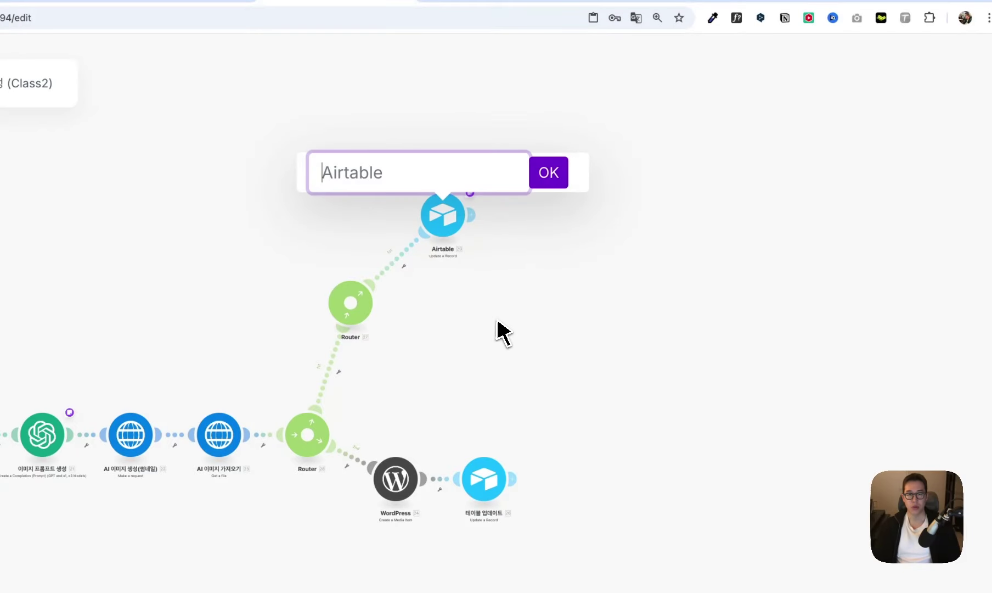
Step: Rename the new Airtable module as 1번 이미지 저장
{"action": "type", "text": "1qjs"}
{"action": "key", "text": "BackSpace"}
{"action": "key", "text": "BackSpace"}
{"action": "key", "text": "BackSpace"}
{"action": "key", "text": "BackSpace"}
{"action": "type", "text": "1번 이미지 저장"}
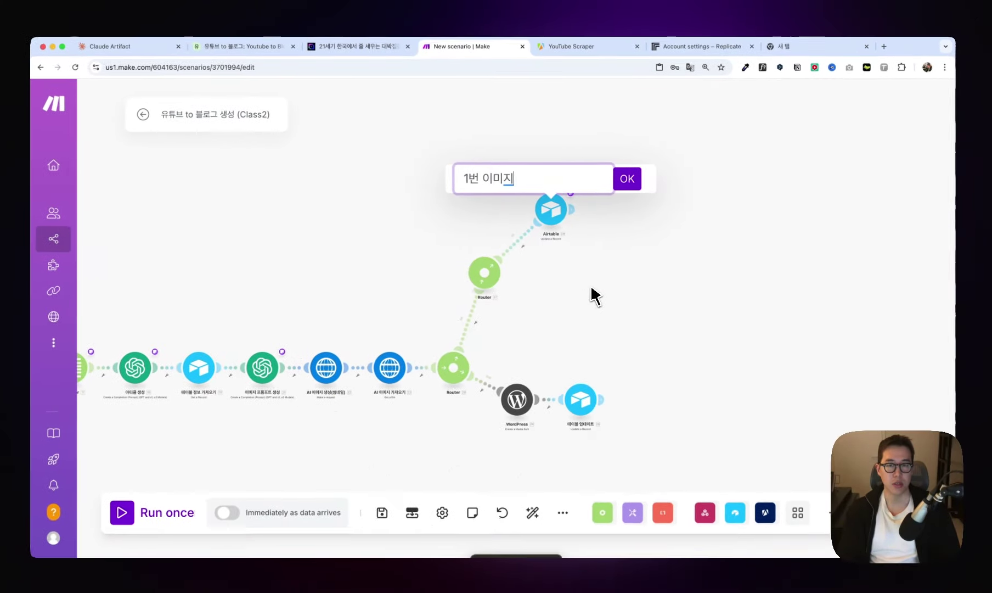
{"action": "key", "text": "Return"}
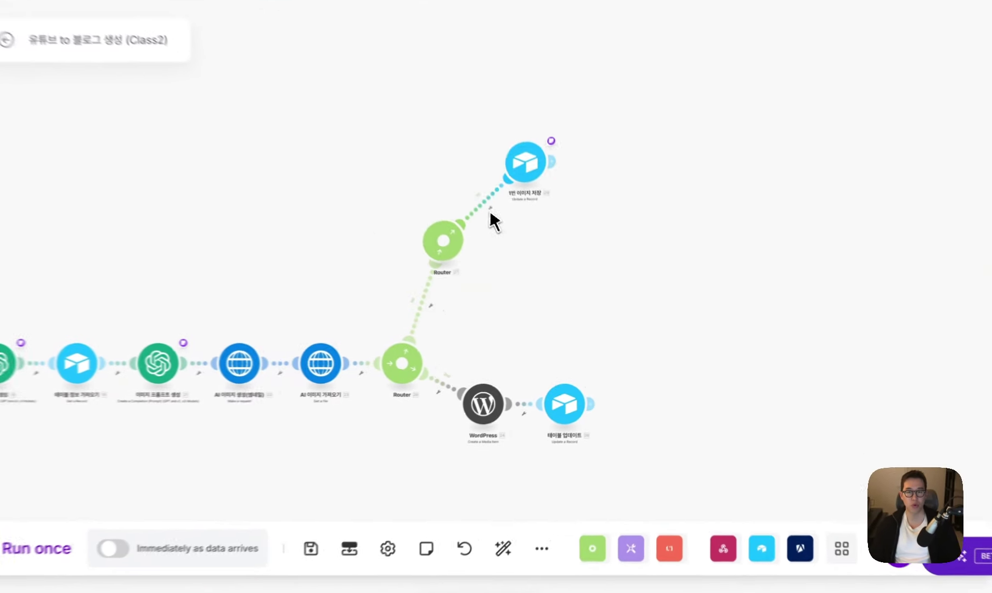
{"action": "left_click", "coordinate": [525, 246]}
{"action": "left_click", "coordinate": [592, 287]}
{"action": "left_click", "coordinate": [727, 420]}
{"action": "left_click", "coordinate": [475, 192]}
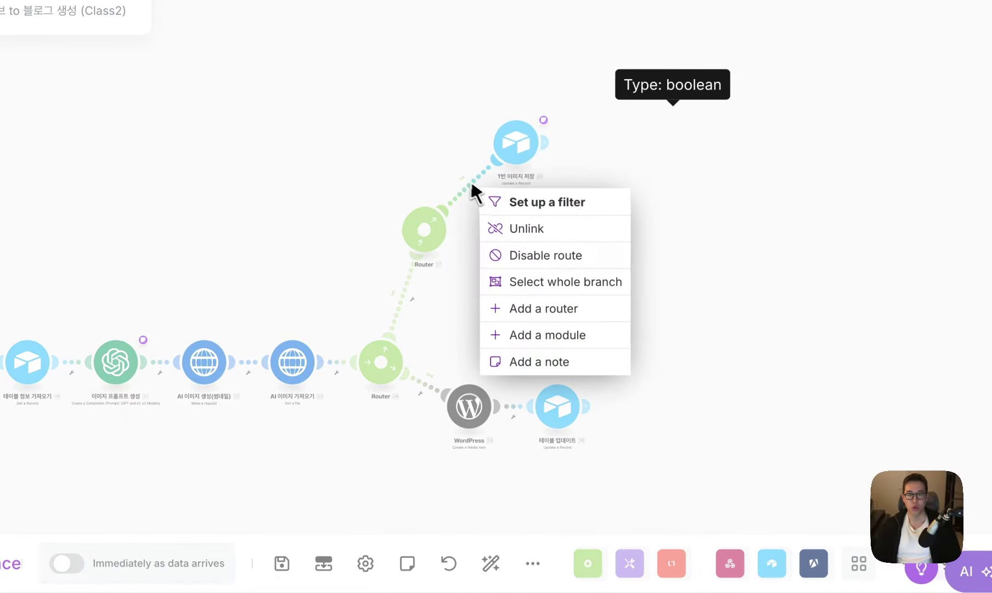
{"action": "left_click", "coordinate": [466, 187]}
{"action": "left_click", "coordinate": [480, 195]}
Step: Set the filter before 1번 이미지 저장 to 17. Bundle order position equal to 1, labelled 1번 이미지 저장, and save it
{"action": "left_click", "coordinate": [483, 210]}
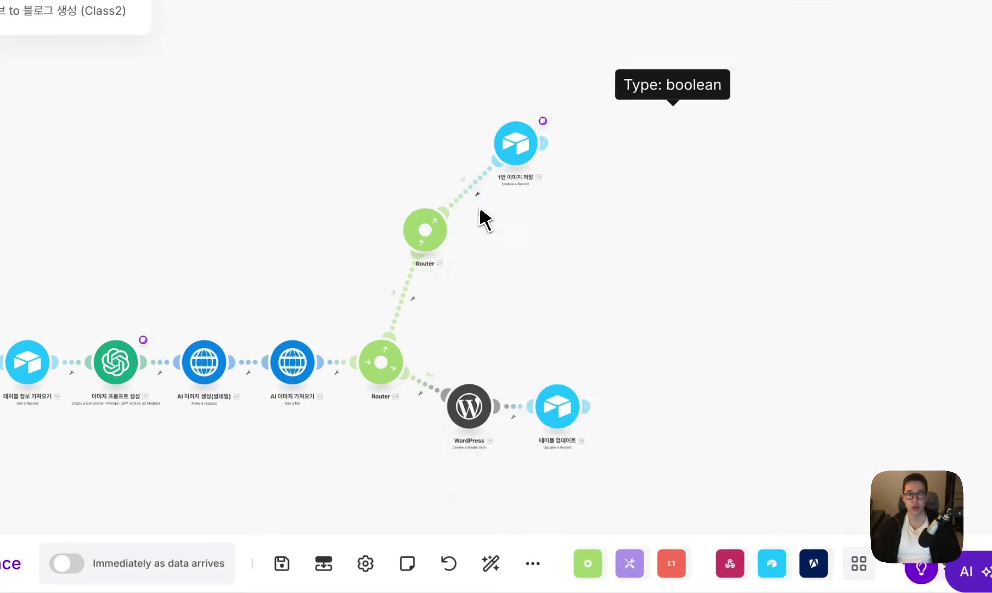
{"action": "left_click", "coordinate": [557, 254]}
{"action": "scroll", "coordinate": [444, 293], "scroll_direction": "down", "scroll_amount": 10}
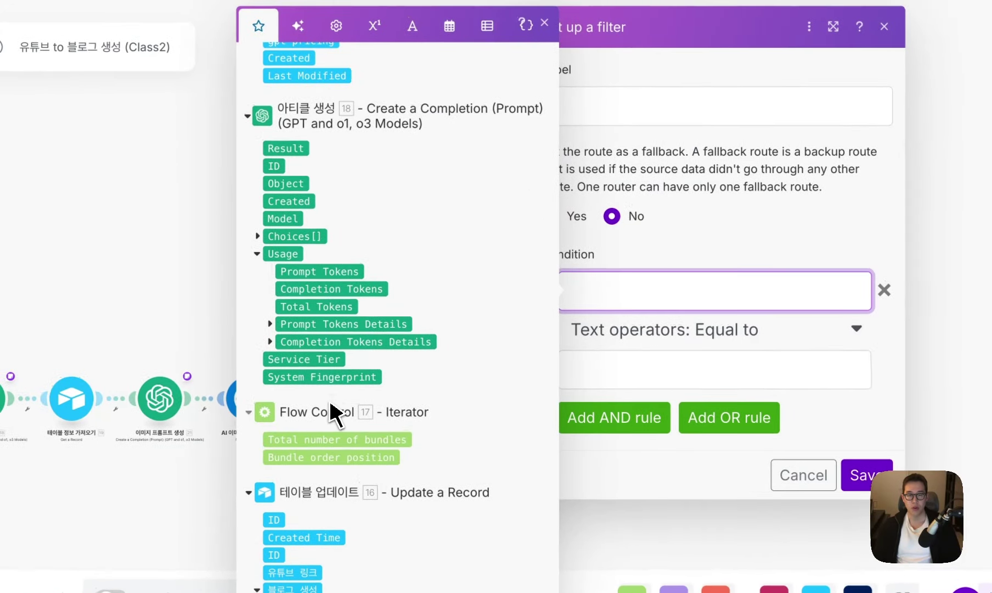
{"action": "left_click", "coordinate": [293, 422]}
{"action": "left_click", "coordinate": [631, 374]}
{"action": "type", "text": "1"}
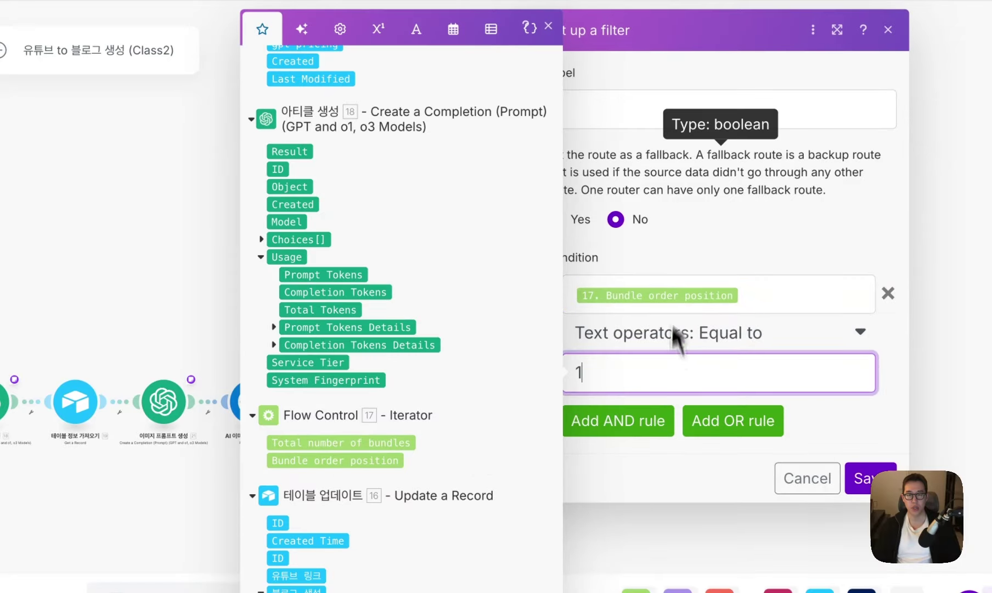
{"action": "left_click", "coordinate": [671, 159]}
{"action": "left_click", "coordinate": [654, 120]}
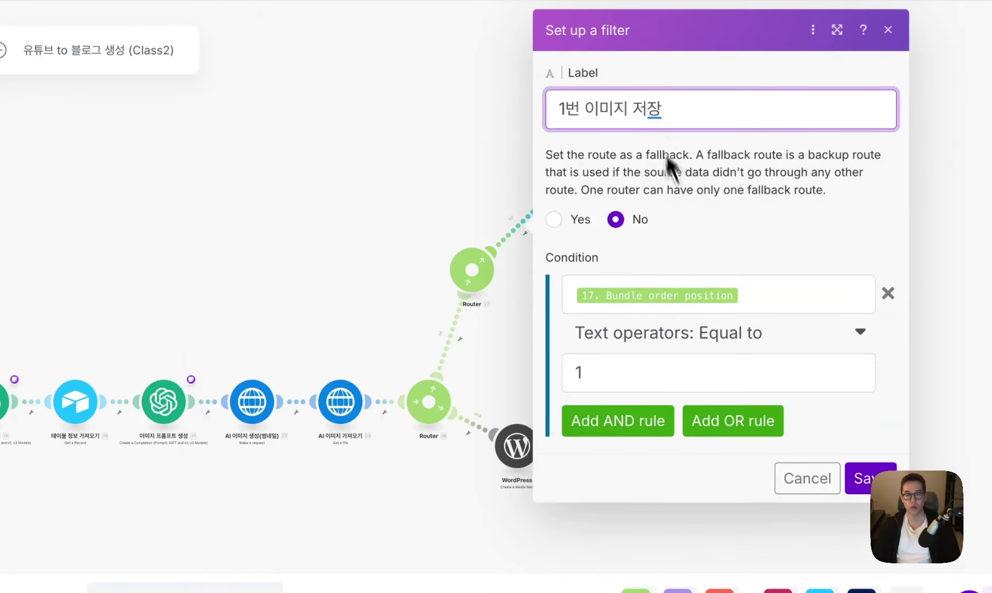
{"action": "left_click", "coordinate": [859, 478]}
Step: Clone the 1번 이미지 저장 module, connect the copy to Router 27 as a second route, and open that route's filter
{"action": "right_click", "coordinate": [471, 178]}
{"action": "left_click", "coordinate": [549, 267]}
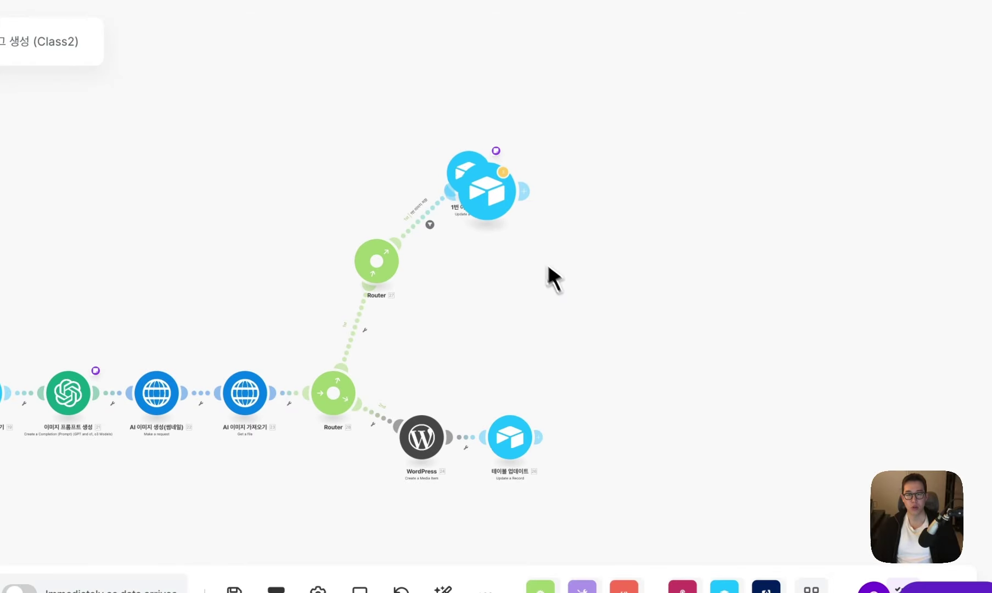
{"action": "left_click", "coordinate": [441, 269]}
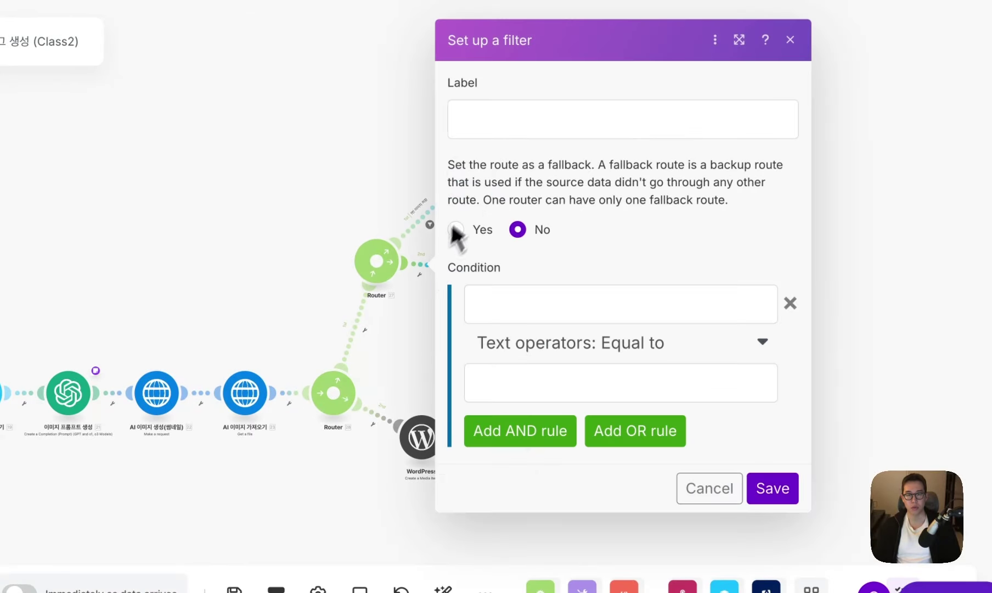
Step: Label the second route's filter 2번 이미지 저장, set the iterator's Bundle order position equal to 2, and save it
{"action": "left_click", "coordinate": [506, 132]}
{"action": "type", "text": "2번 이미지 저장"}
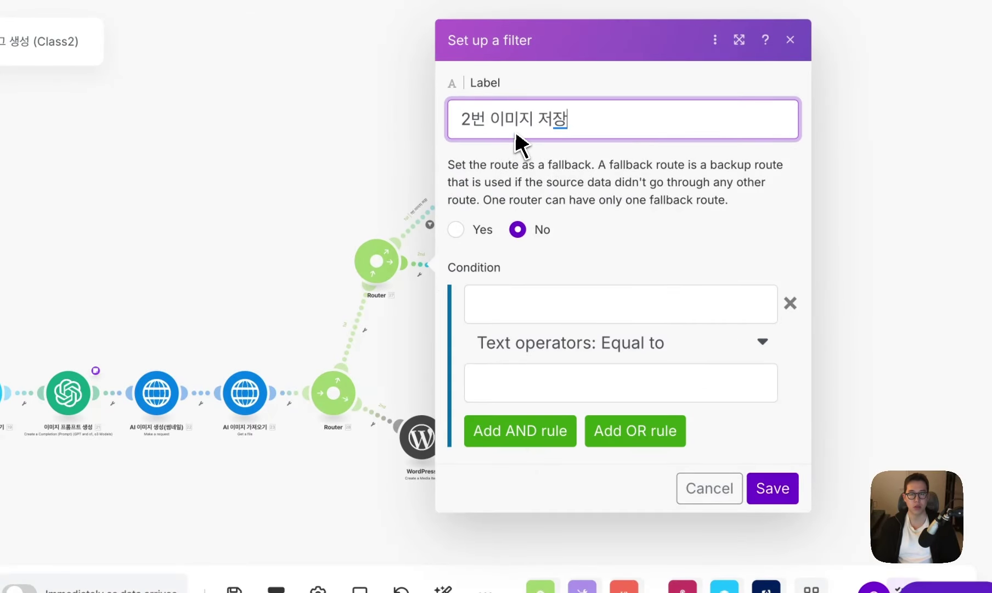
{"action": "left_click", "coordinate": [570, 310]}
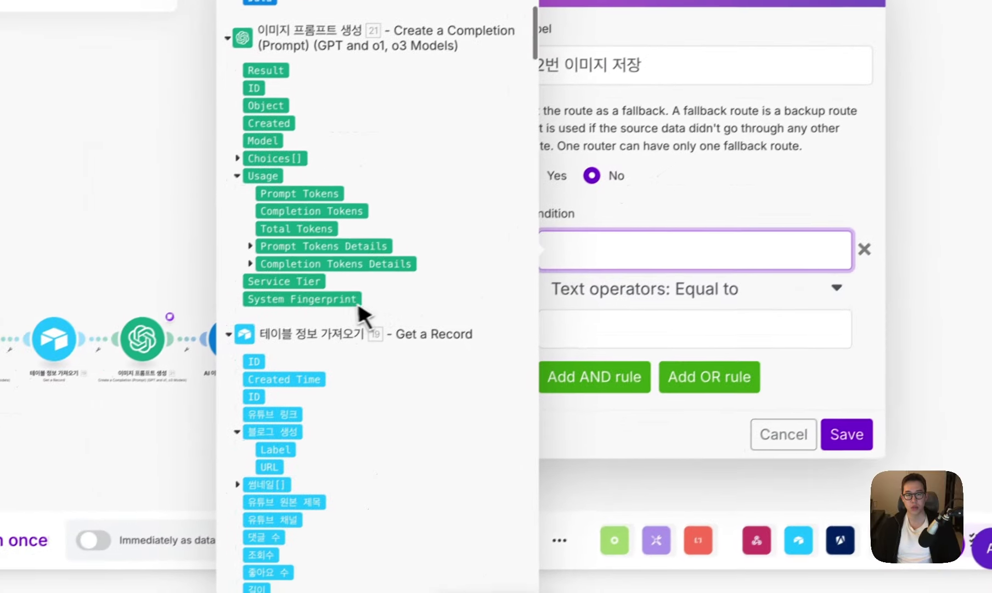
{"action": "scroll", "coordinate": [358, 300], "scroll_direction": "down", "scroll_amount": 15}
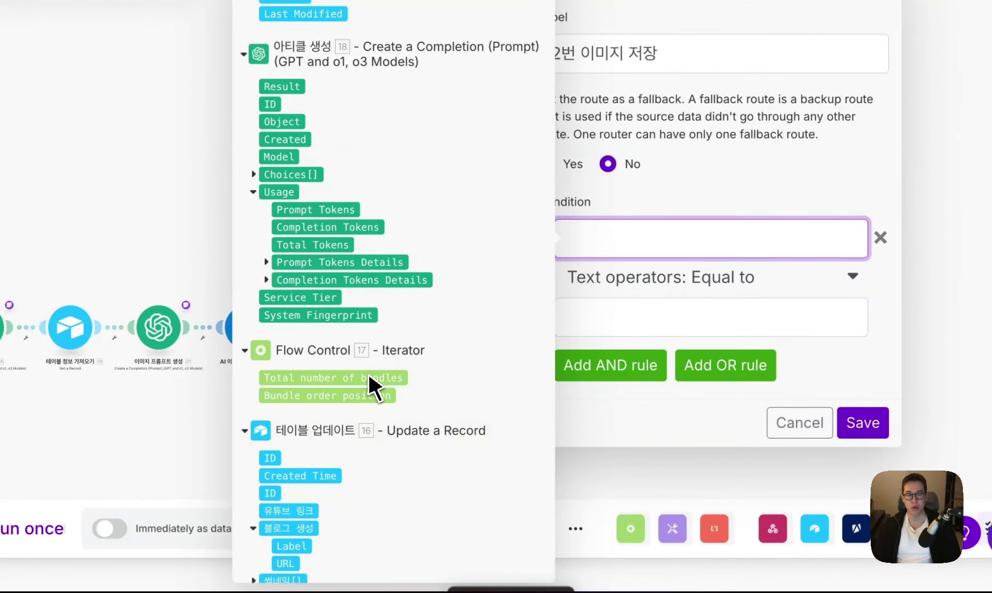
{"action": "left_click", "coordinate": [373, 384]}
{"action": "left_click", "coordinate": [602, 329]}
{"action": "type", "text": "2"}
{"action": "key", "text": "Return"}
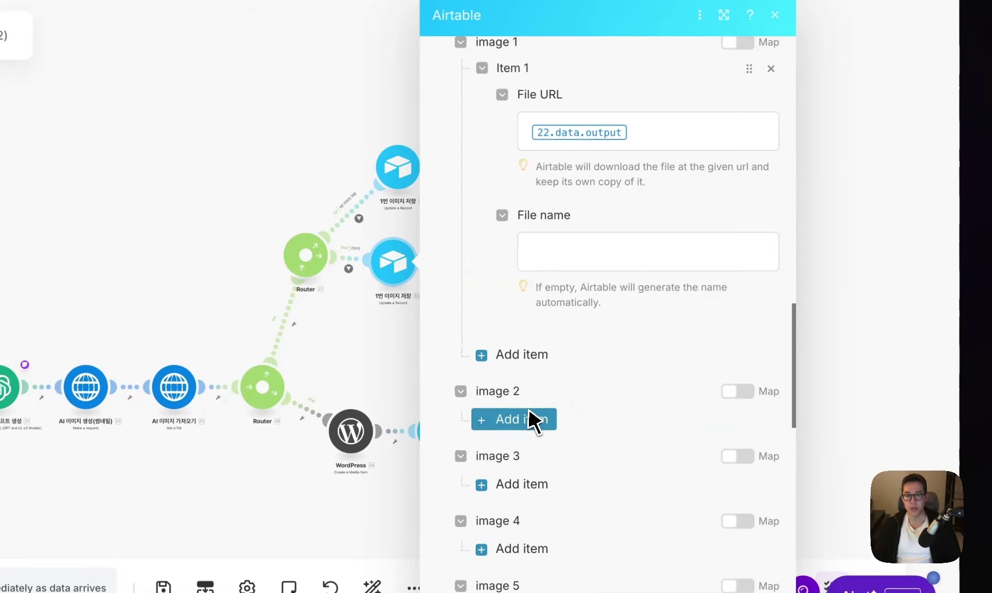
Step: In the cloned Airtable module, add an image 2 item with File URL 22.data.output and remove the image 1 item
{"action": "left_click", "coordinate": [528, 417]}
{"action": "left_click", "coordinate": [582, 478]}
{"action": "scroll", "coordinate": [518, 330], "scroll_direction": "up", "scroll_amount": 2}
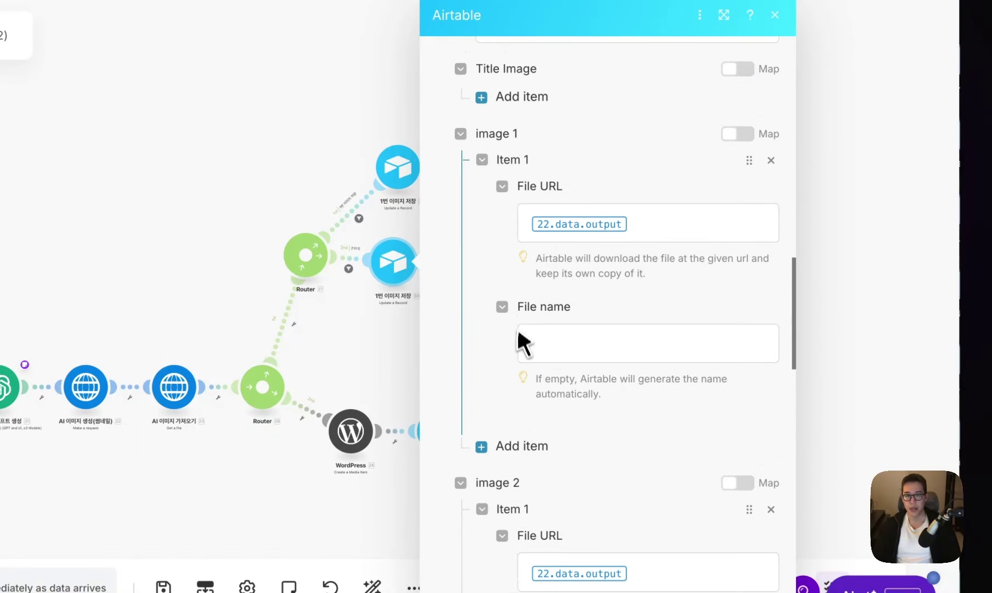
{"action": "left_click", "coordinate": [771, 160]}
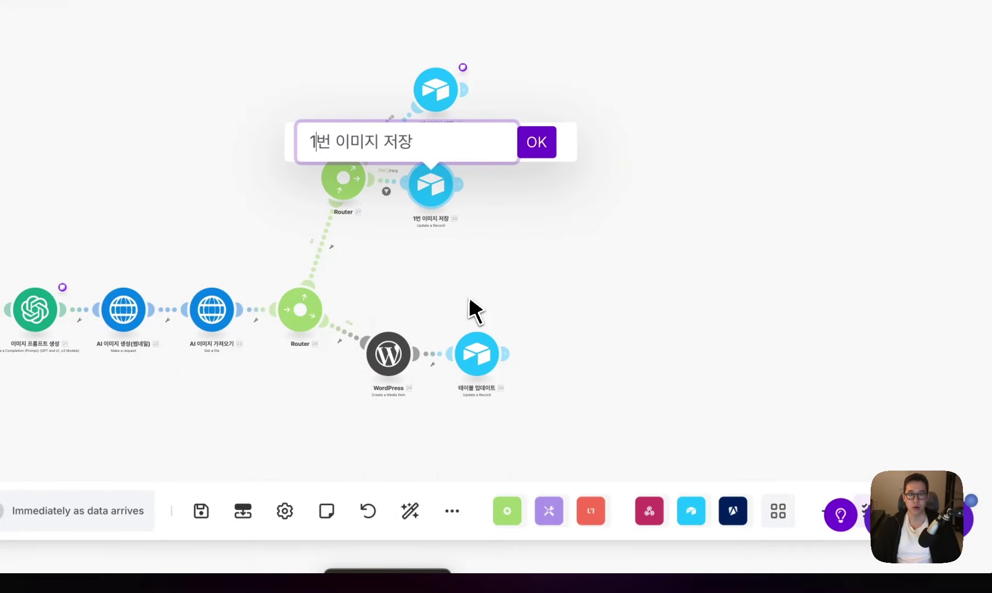
Step: Rename the cloned Airtable module as 2번 이미지 저장
{"action": "key", "text": "BackSpace"}
{"action": "type", "text": "2"}
{"action": "key", "text": "Return"}
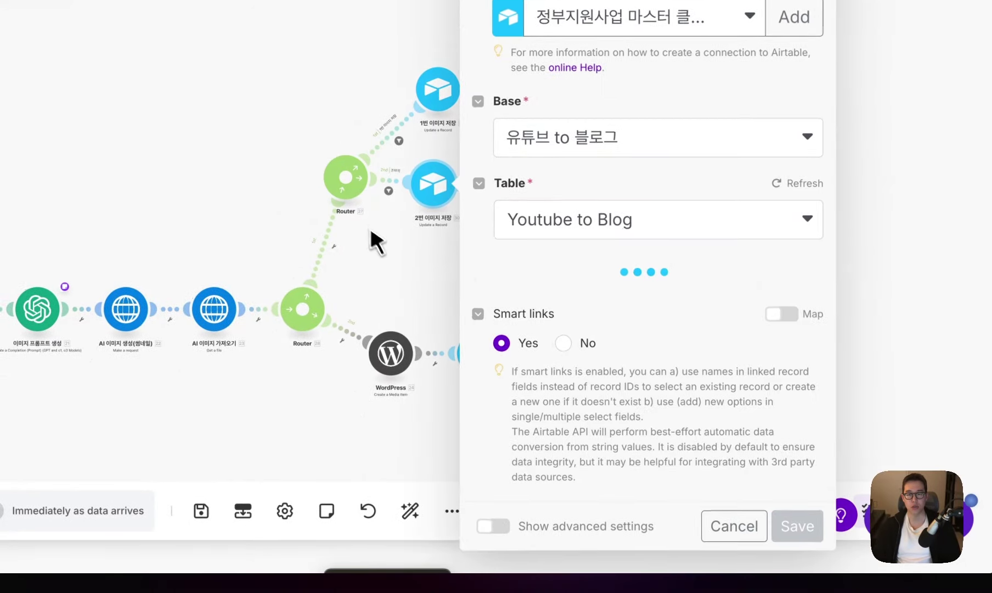
Step: Clone 2번 이미지 저장 onto Router 27's third route and set its labelled filter to 17. Bundle order position equal to 3
{"action": "right_click", "coordinate": [452, 203]}
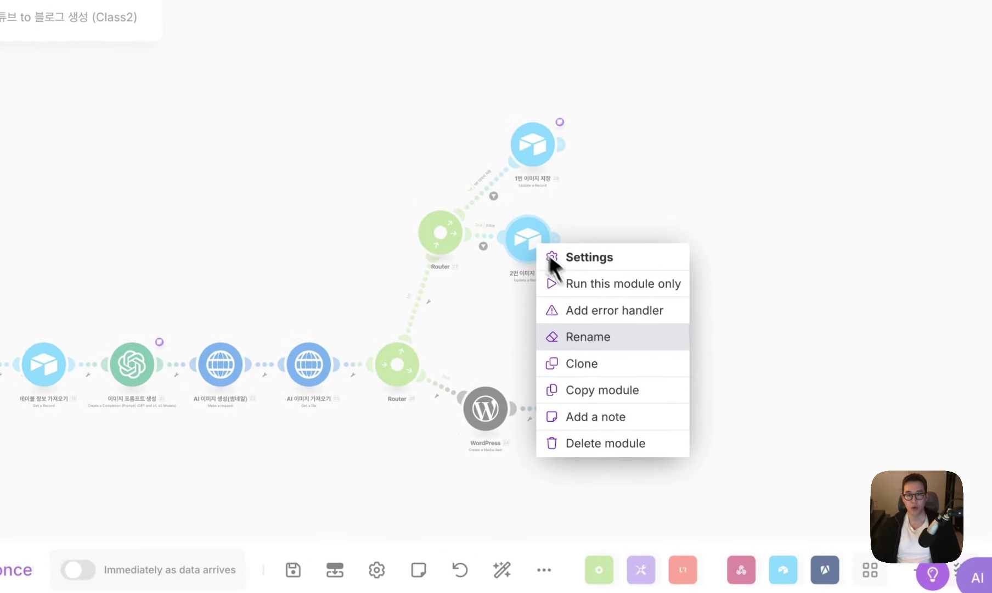
{"action": "left_click", "coordinate": [478, 223]}
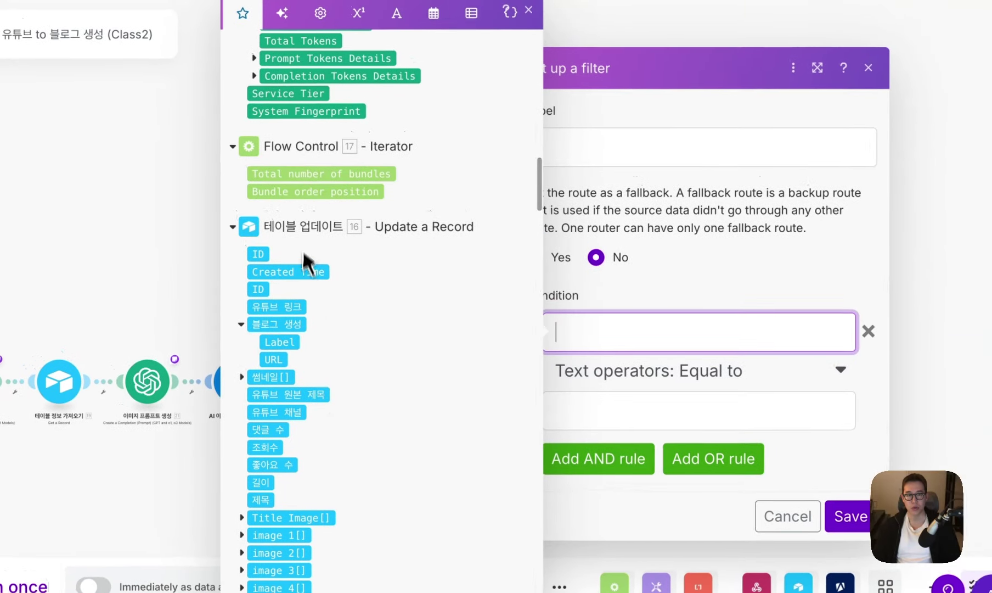
{"action": "left_click", "coordinate": [316, 178]}
{"action": "left_click", "coordinate": [566, 387]}
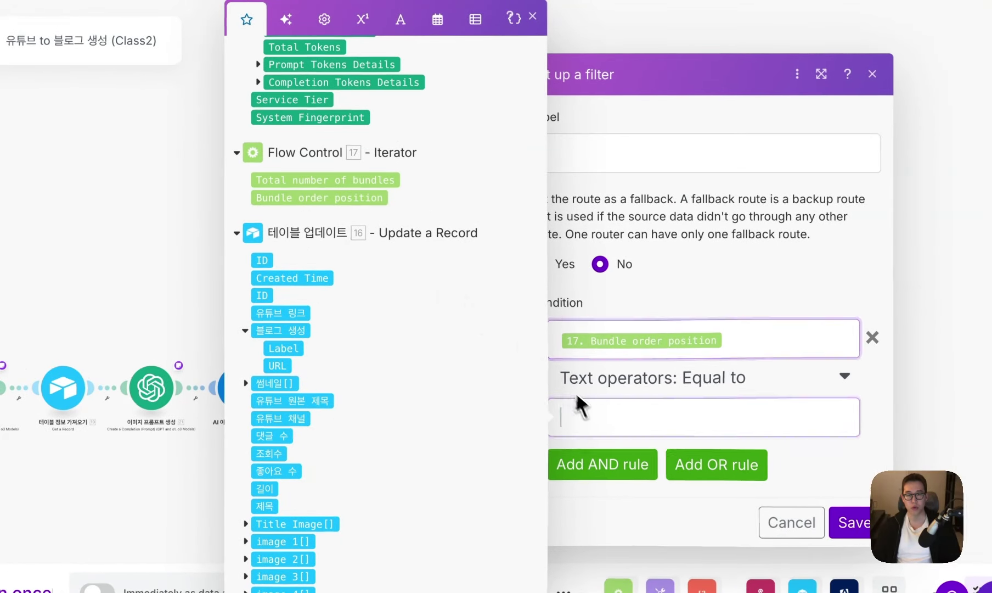
{"action": "type", "text": "3"}
{"action": "left_click", "coordinate": [618, 165]}
{"action": "type", "text": "3"}
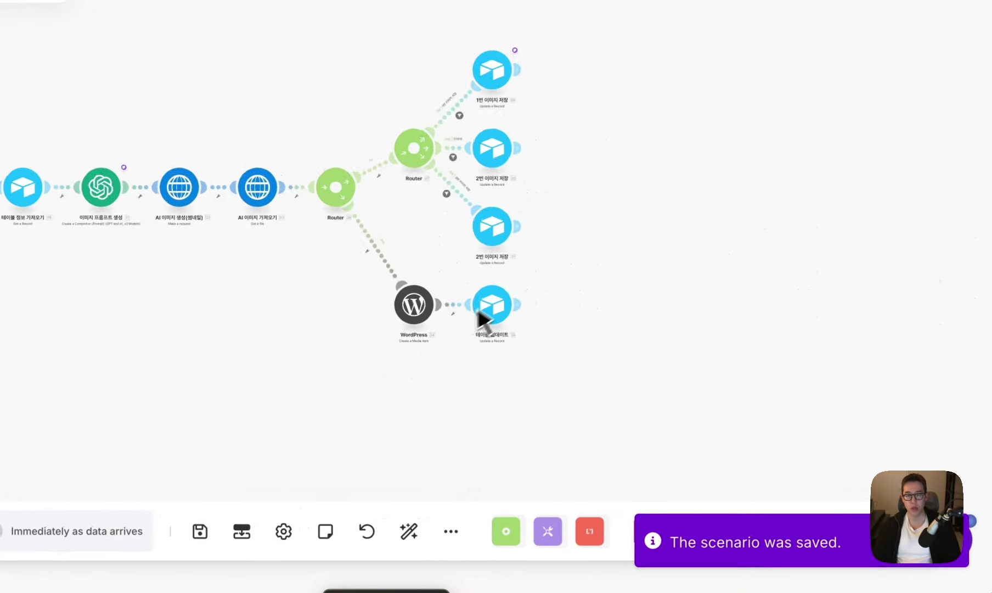
Step: In the third route's Airtable module, replace the image 2 item with an image 3 item using 22.data.output, and rename the module 3번 이미지 저장
{"action": "left_click", "coordinate": [487, 308]}
{"action": "scroll", "coordinate": [713, 323], "scroll_direction": "down", "scroll_amount": 10}
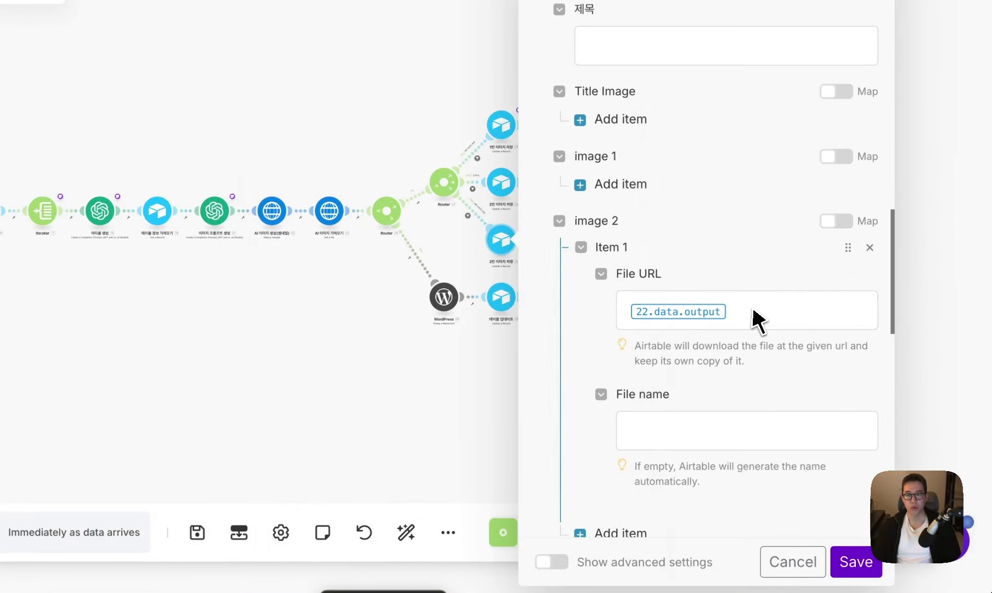
{"action": "left_click", "coordinate": [753, 311]}
{"action": "left_click", "coordinate": [869, 248]}
{"action": "left_click", "coordinate": [648, 311]}
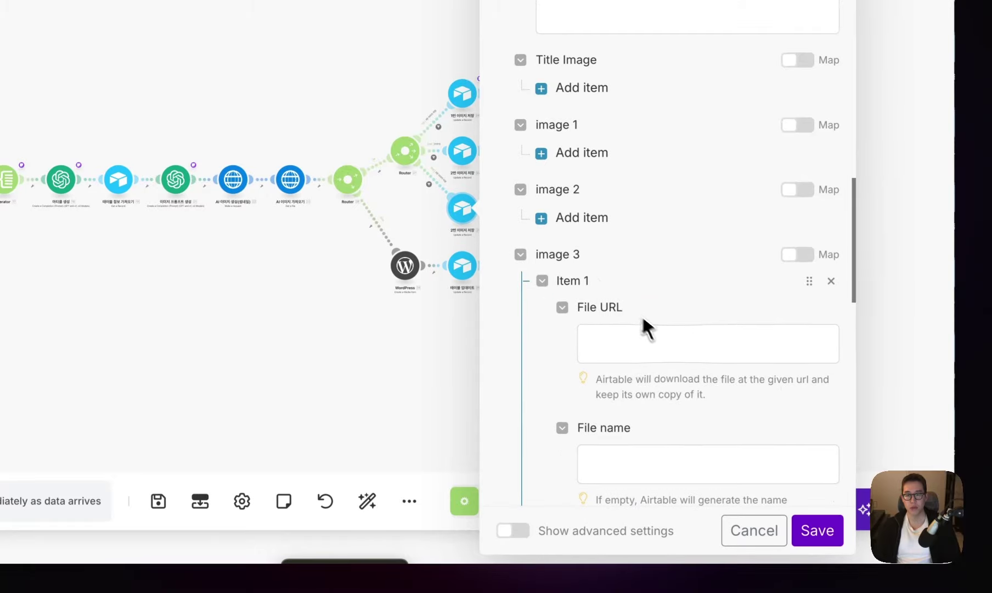
{"action": "left_click", "coordinate": [675, 344]}
{"action": "type", "text": "22.data.output"}
{"action": "left_click", "coordinate": [817, 530]}
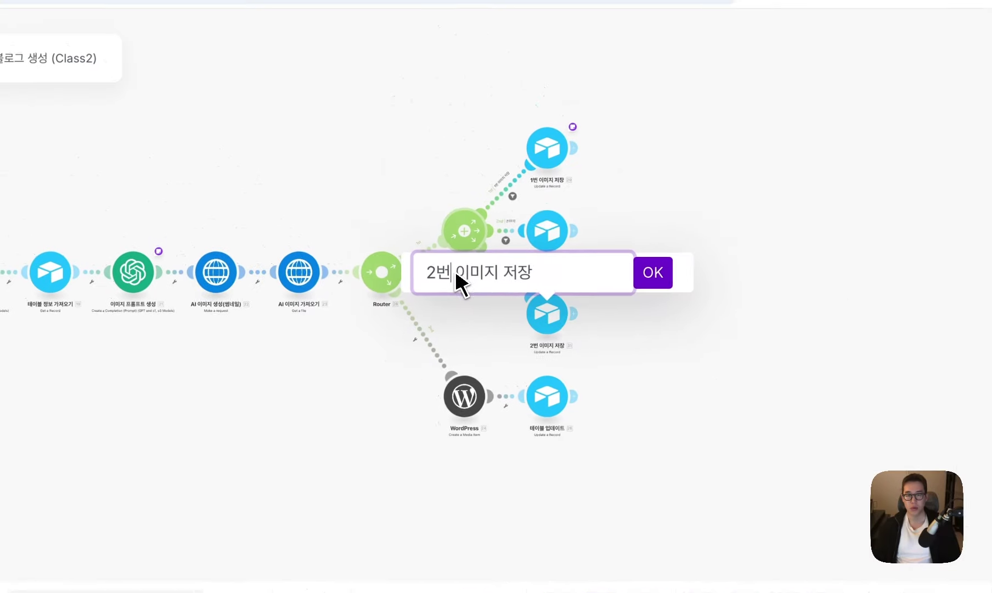
{"action": "left_click", "coordinate": [449, 280]}
{"action": "left_click", "coordinate": [656, 275]}
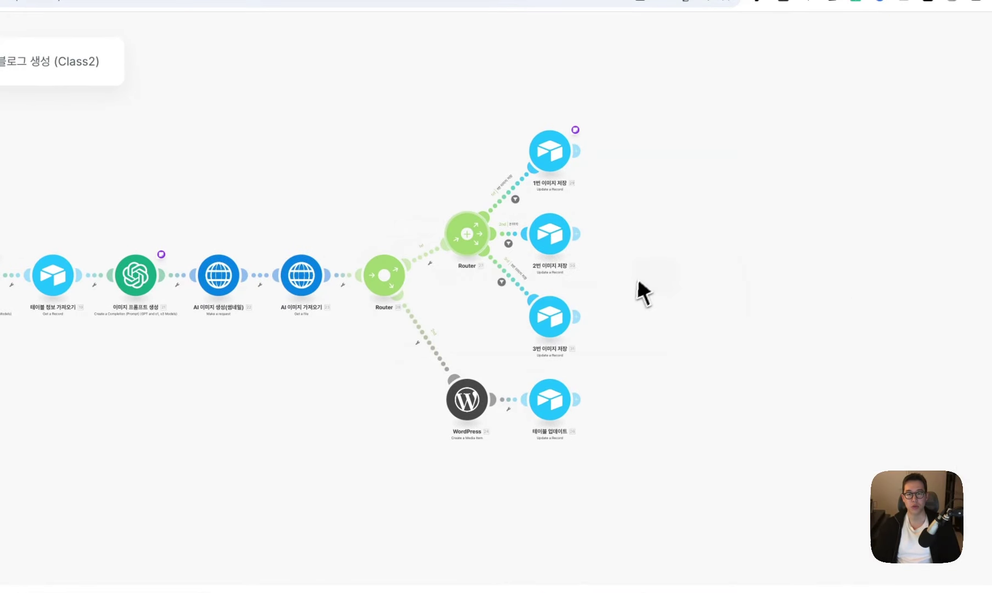
Step: Clone the 3번 이미지 저장 module and attach the copy to a fourth route of Router 27
{"action": "right_click", "coordinate": [556, 323]}
{"action": "left_click", "coordinate": [598, 443]}
{"action": "left_click", "coordinate": [505, 332]}
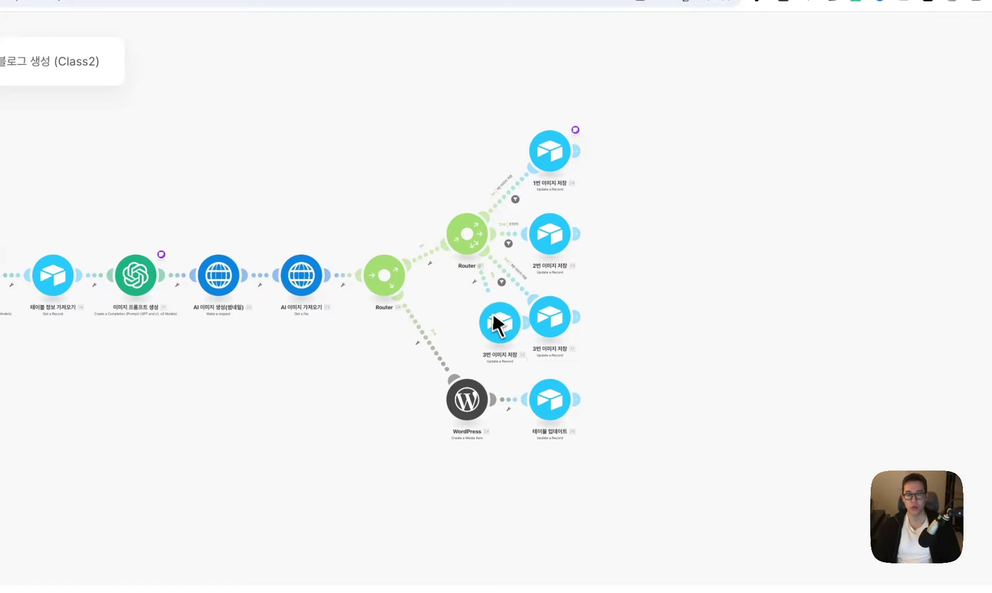
Step: Label the fourth route's filter 4번 이미지 저장 and set its condition to 17. Bundle order position equal to 4
{"action": "left_click", "coordinate": [486, 292]}
{"action": "left_click", "coordinate": [565, 141]}
{"action": "type", "text": "4번"}
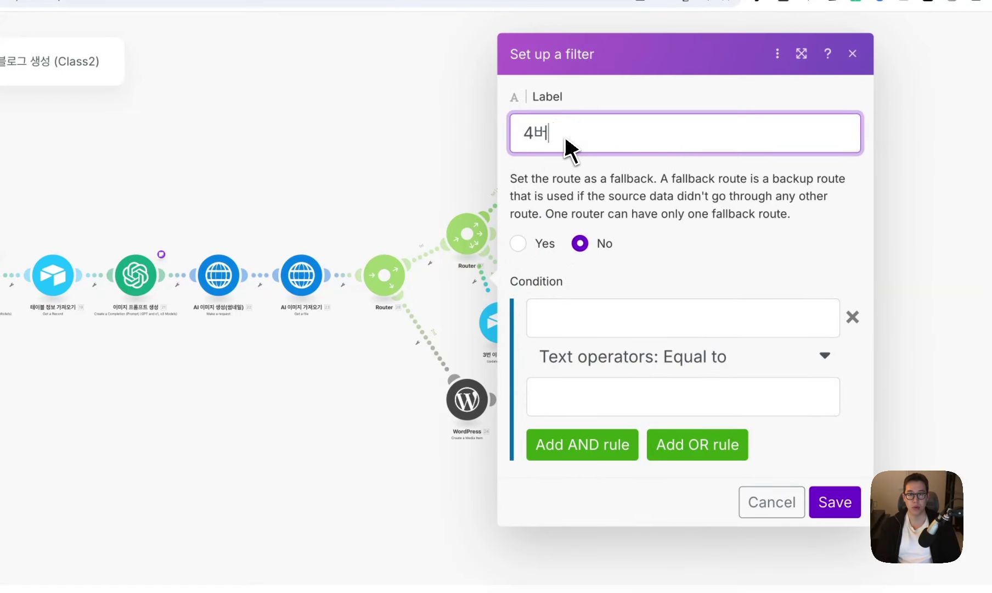
{"action": "type", "text": " 이미지 저"}
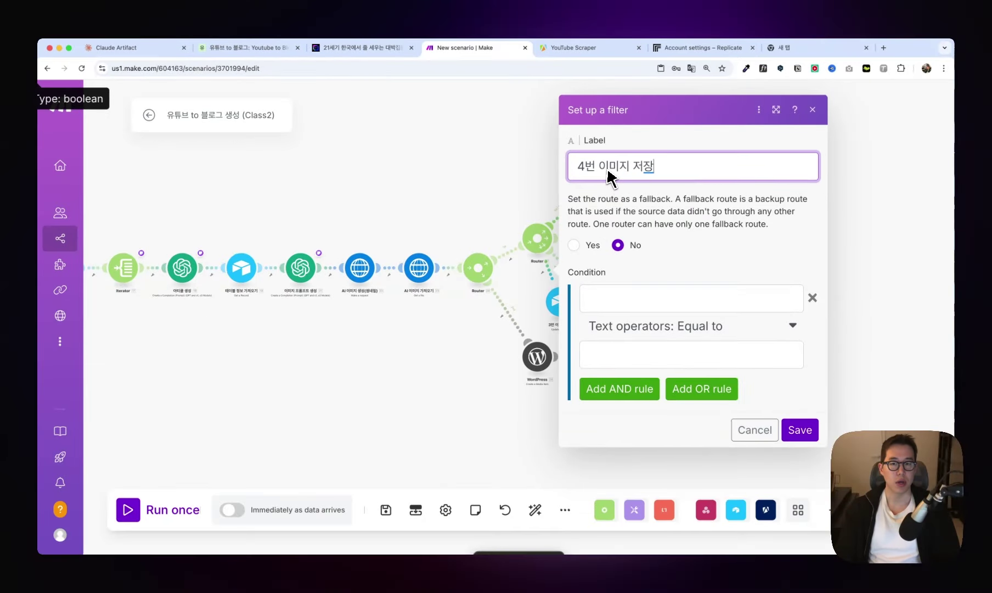
{"action": "type", "text": "장"}
{"action": "left_click", "coordinate": [604, 298]}
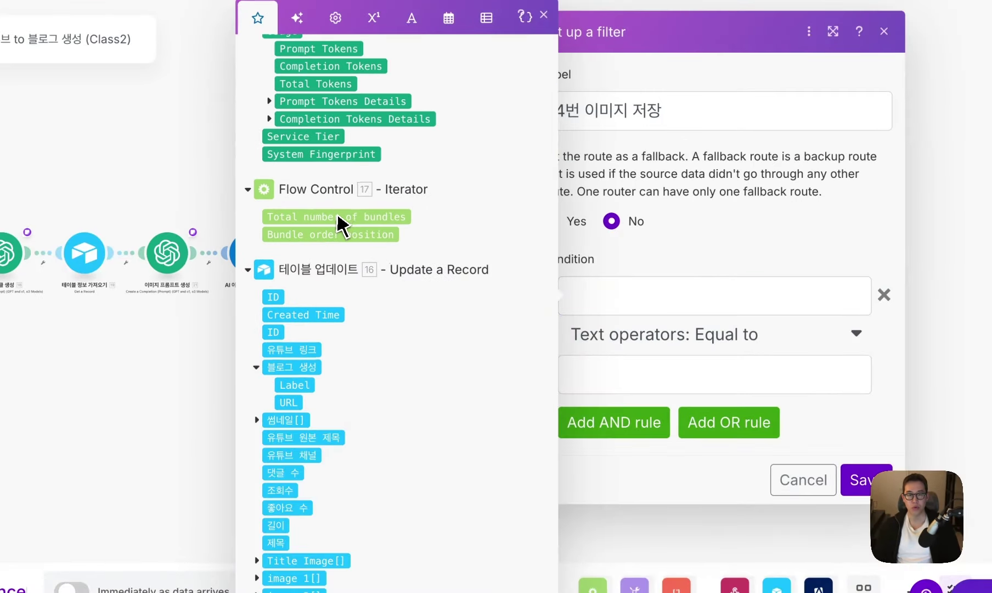
{"action": "left_click", "coordinate": [686, 374]}
{"action": "type", "text": "4"}
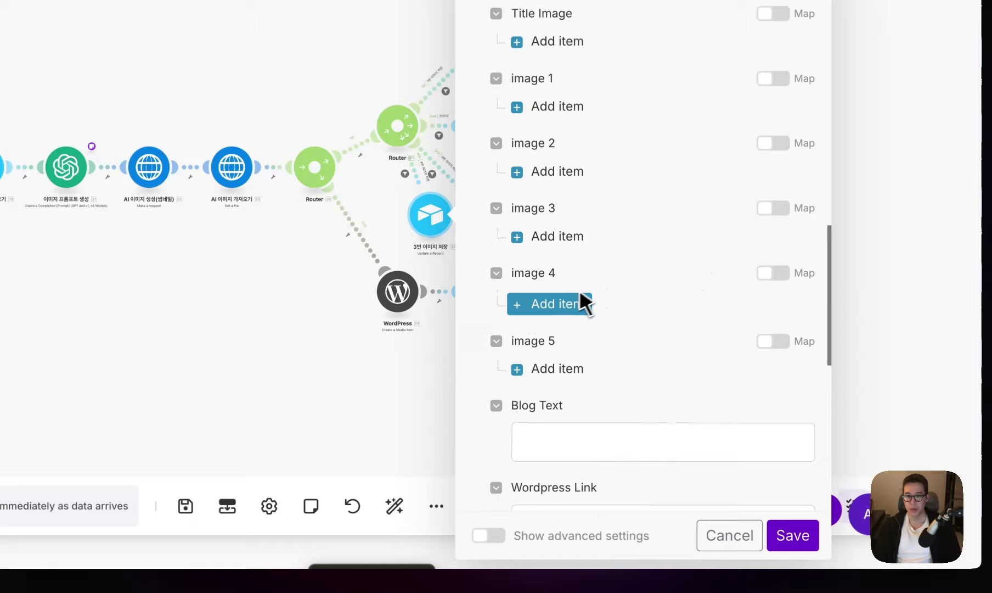
Step: In the fourth route's Airtable module, add an image 4 item with the generated image's output as File URL and save it
{"action": "left_click", "coordinate": [579, 302]}
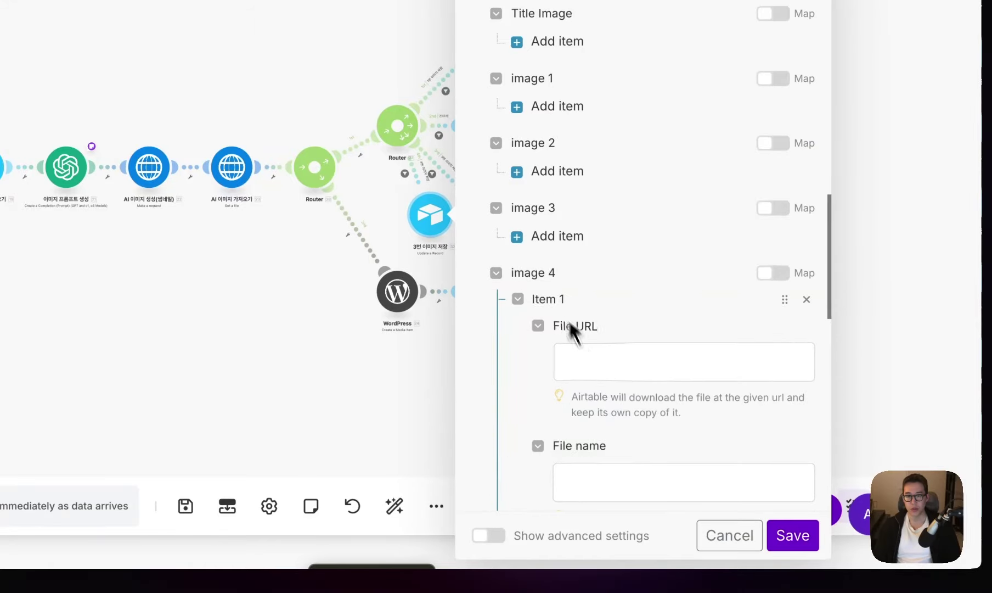
{"action": "left_click", "coordinate": [608, 362]}
{"action": "left_click", "coordinate": [793, 535]}
Step: Rename the fourth route's Airtable module as 4번 이미지 저장 and save the scenario
{"action": "right_click", "coordinate": [433, 215]}
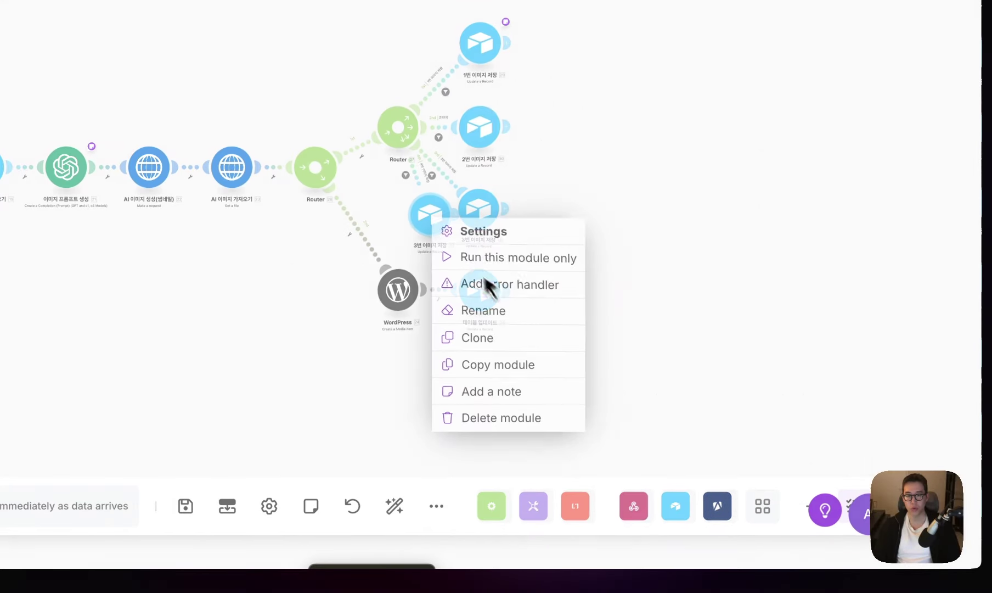
{"action": "left_click", "coordinate": [485, 309]}
{"action": "left_click", "coordinate": [448, 190]}
{"action": "key", "text": "BackSpace"}
{"action": "type", "text": "4번 이미지 저장"}
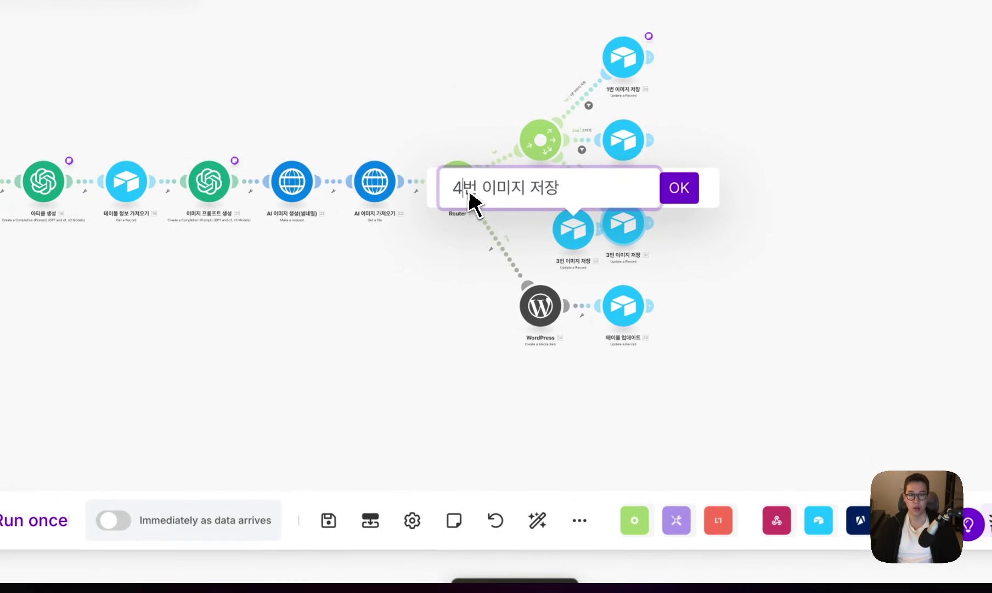
{"action": "key", "text": "Return"}
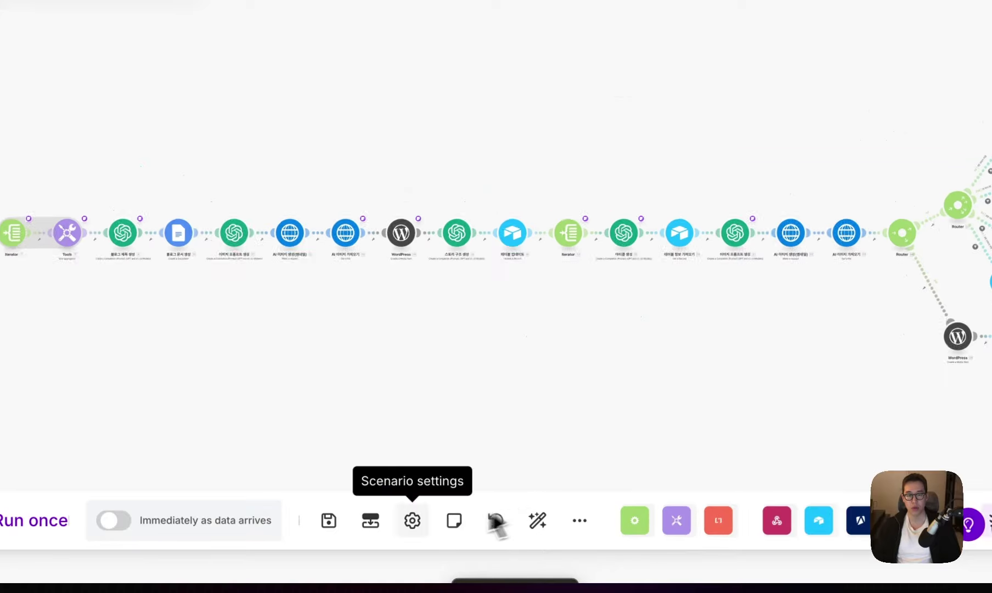
{"action": "left_click", "coordinate": [328, 521]}
Step: Clone the 4번 이미지 저장 module and attach the copy to a fifth route of Router 27
{"action": "right_click", "coordinate": [556, 303]}
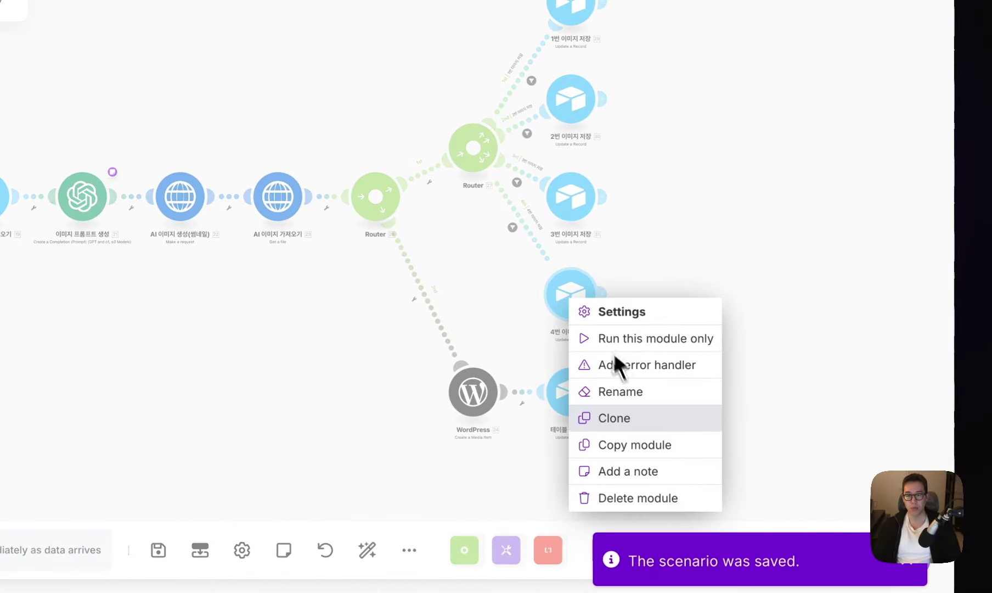
{"action": "left_click", "coordinate": [608, 417]}
{"action": "left_click", "coordinate": [502, 274]}
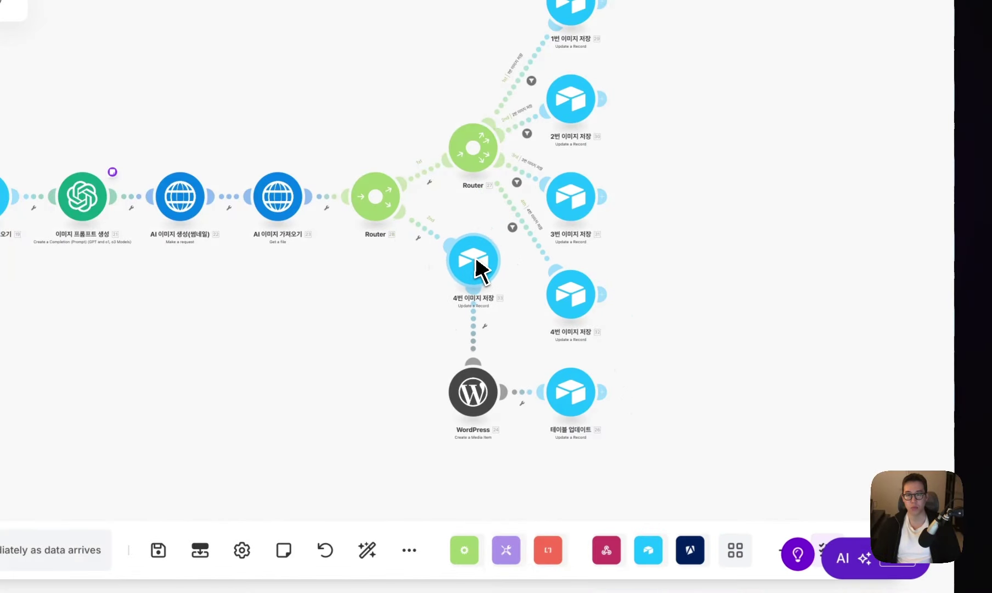
{"action": "scroll", "coordinate": [307, 554], "scroll_direction": "down", "scroll_amount": 3}
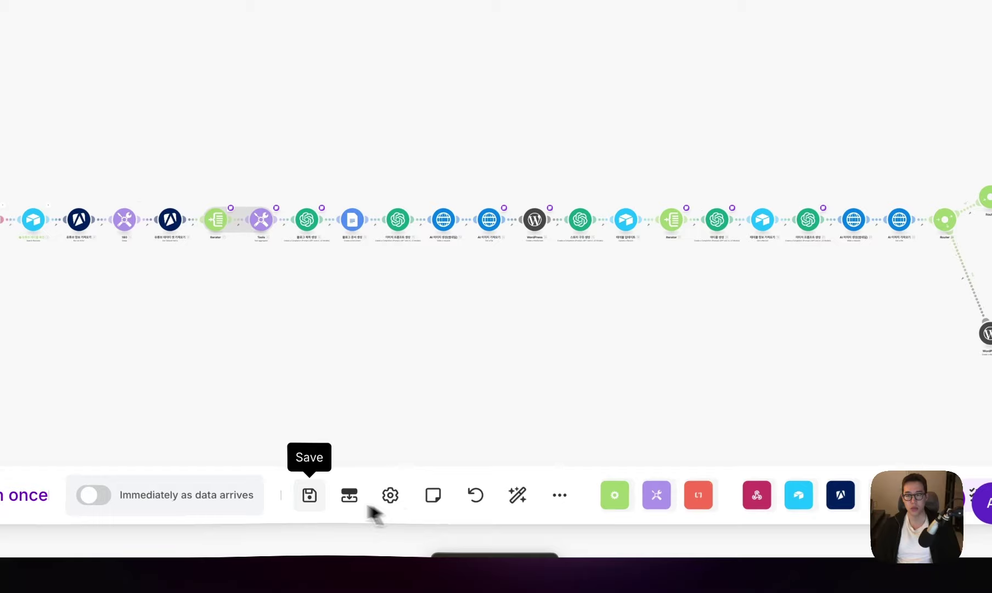
{"action": "left_click_drag", "start_coordinate": [780, 461], "coordinate": [403, 436]}
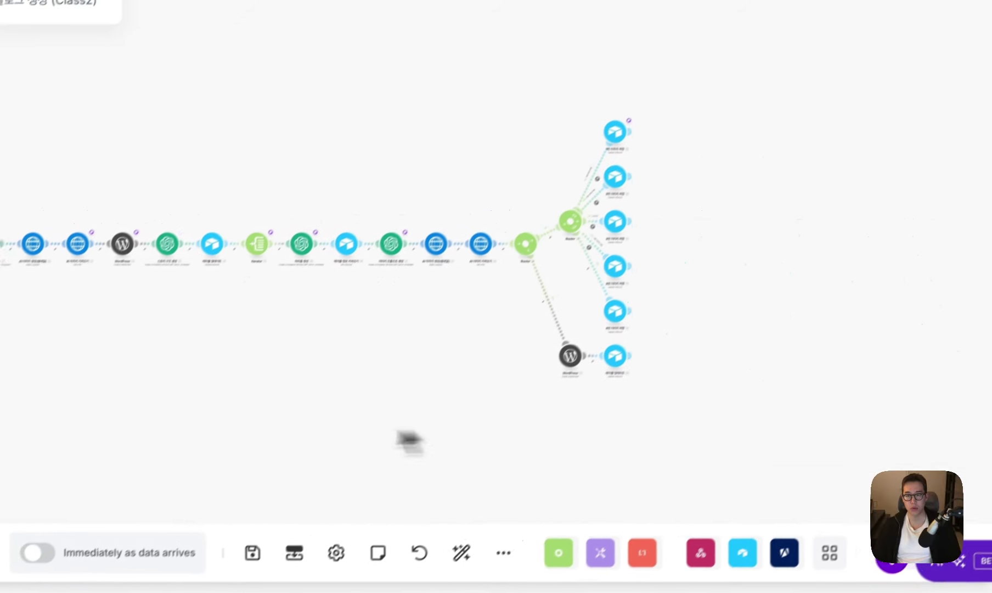
Step: Set the fifth route's filter to 17. Bundle order position equal to 5, label it 5번 이미지 저장, and save it
{"action": "scroll", "coordinate": [527, 381], "scroll_direction": "up", "scroll_amount": 3}
{"action": "scroll", "coordinate": [392, 402], "scroll_direction": "down", "scroll_amount": 15}
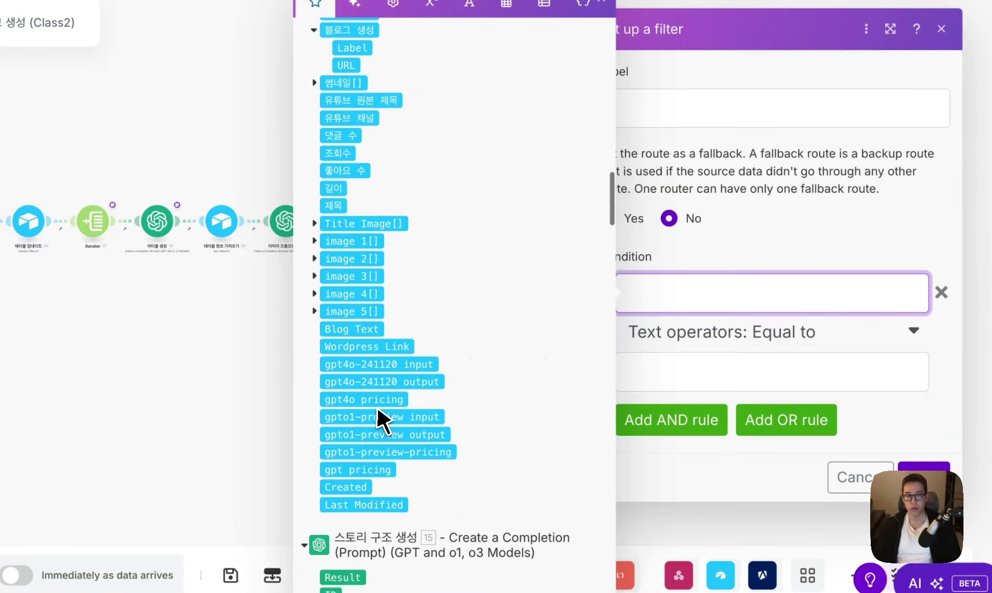
{"action": "scroll", "coordinate": [379, 420], "scroll_direction": "up", "scroll_amount": 5}
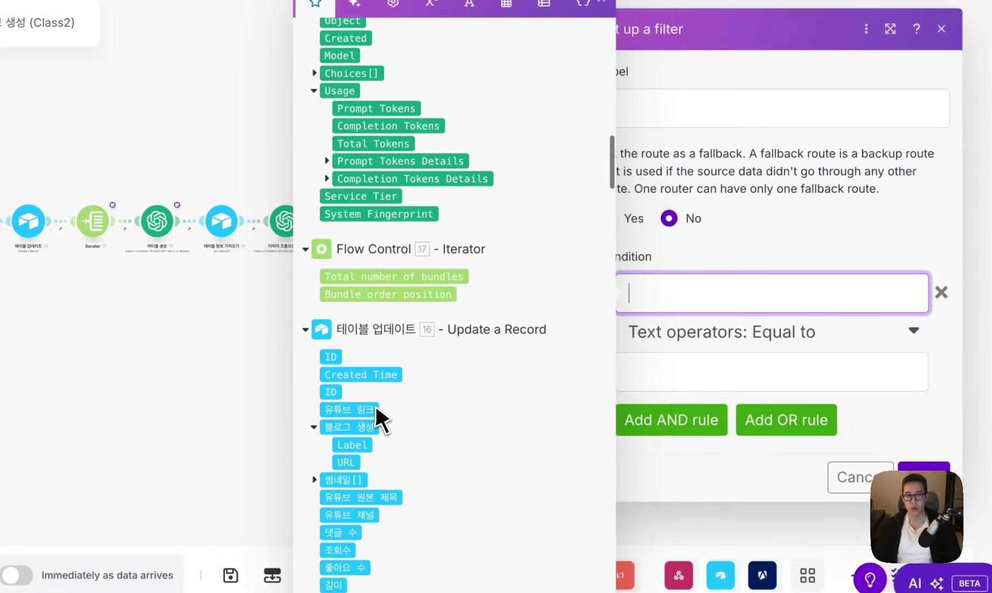
{"action": "left_click", "coordinate": [373, 357]}
{"action": "left_click", "coordinate": [627, 372]}
{"action": "type", "text": "5"}
{"action": "left_click", "coordinate": [696, 105]}
{"action": "type", "text": "5번 이미지"}
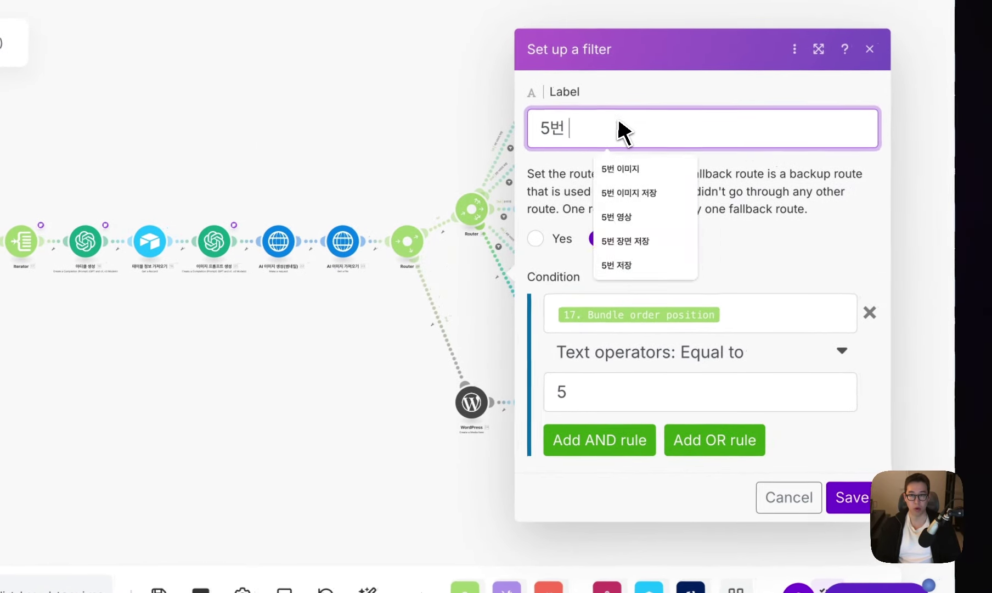
{"action": "type", "text": " 저장"}
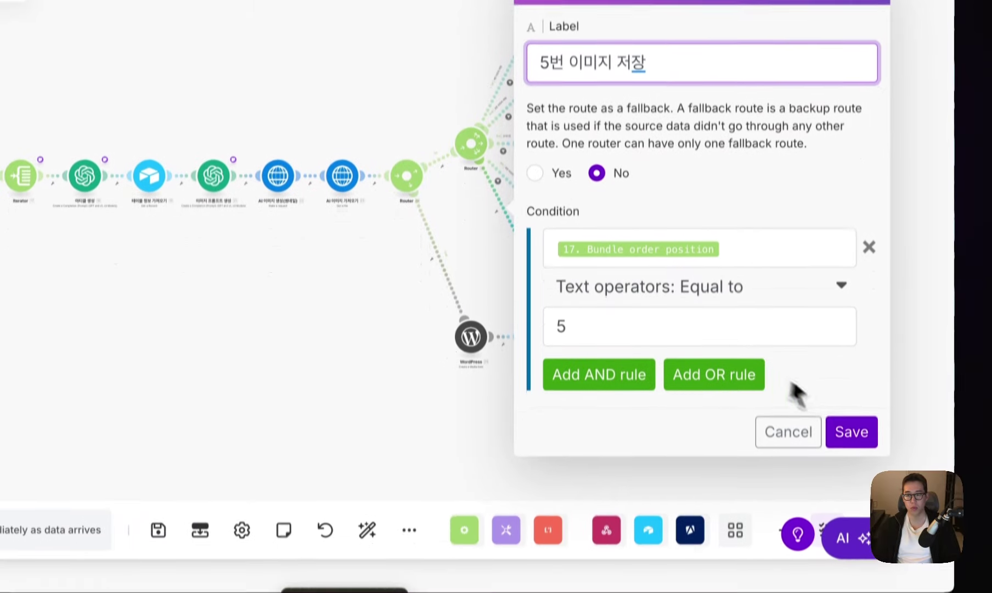
{"action": "left_click", "coordinate": [848, 498]}
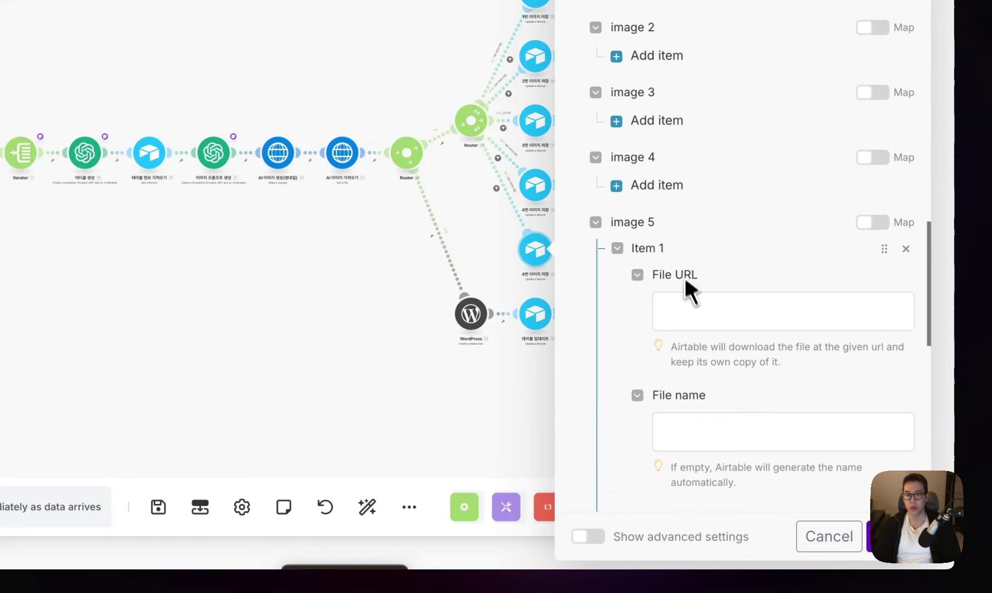
Step: In the fifth route's Airtable module, fill the image 5 item's File URL with the generated image's output, and rename the module 5번 이미지 저장
{"action": "left_click", "coordinate": [725, 311]}
{"action": "left_click", "coordinate": [887, 536]}
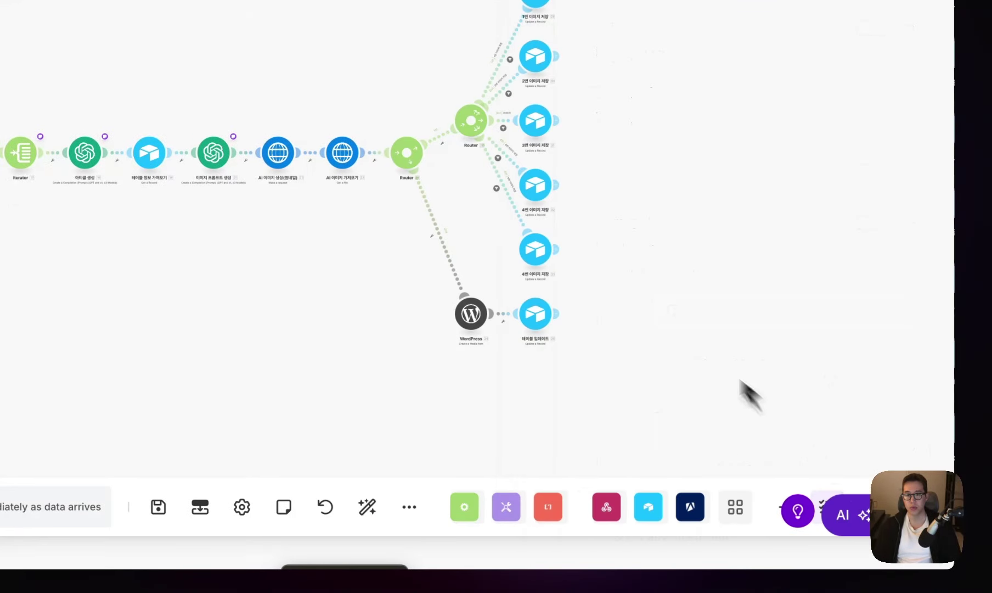
{"action": "right_click", "coordinate": [532, 249]}
{"action": "left_click", "coordinate": [593, 350]}
{"action": "left_click", "coordinate": [424, 213]}
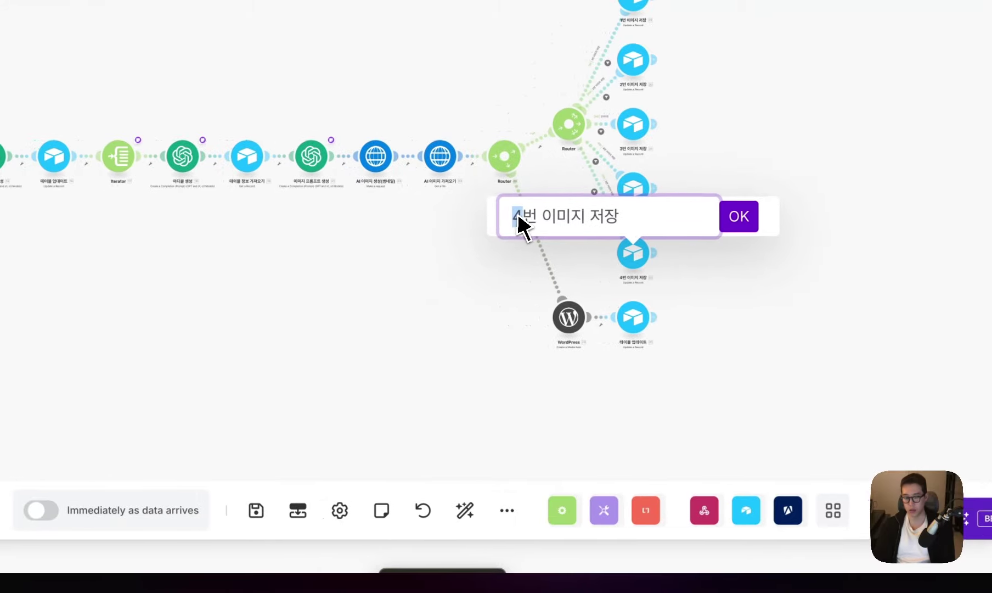
{"action": "key", "text": "BackSpace"}
{"action": "type", "text": "5"}
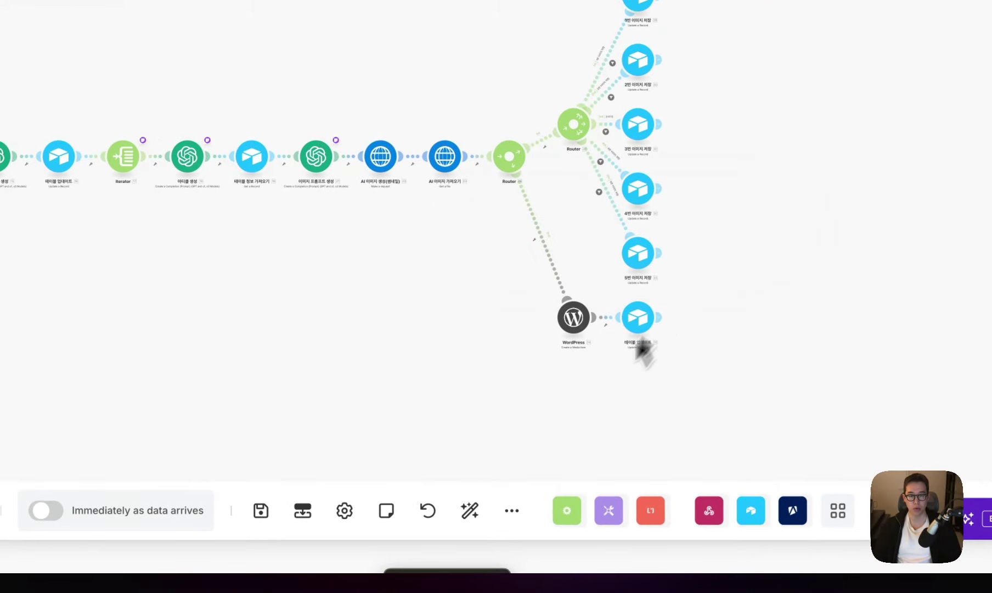
Step: Rename the WordPress Create a Media Item module as 워드프레스 이미지 저장
{"action": "right_click", "coordinate": [320, 253]}
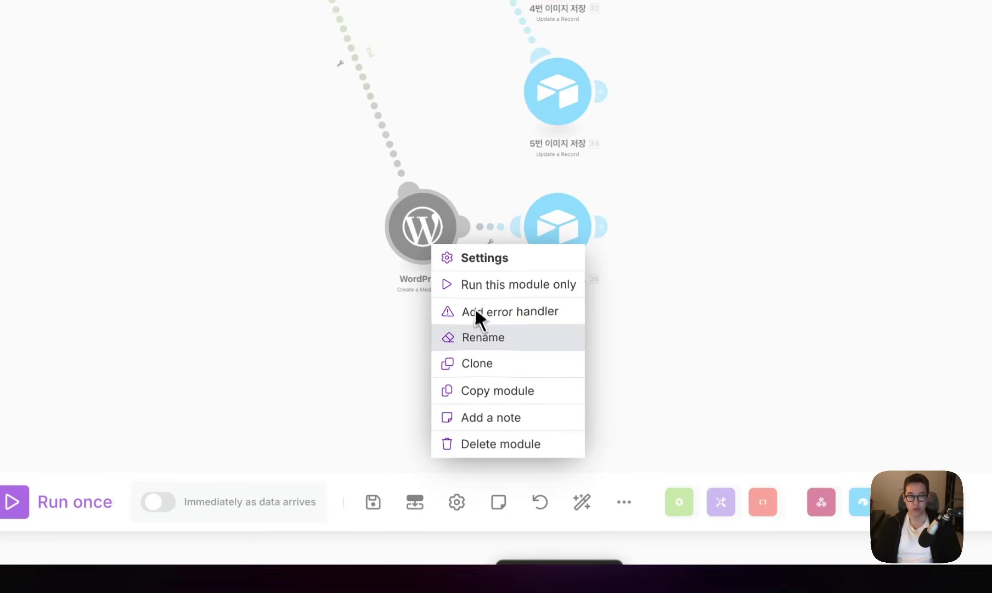
{"action": "left_click", "coordinate": [484, 335]}
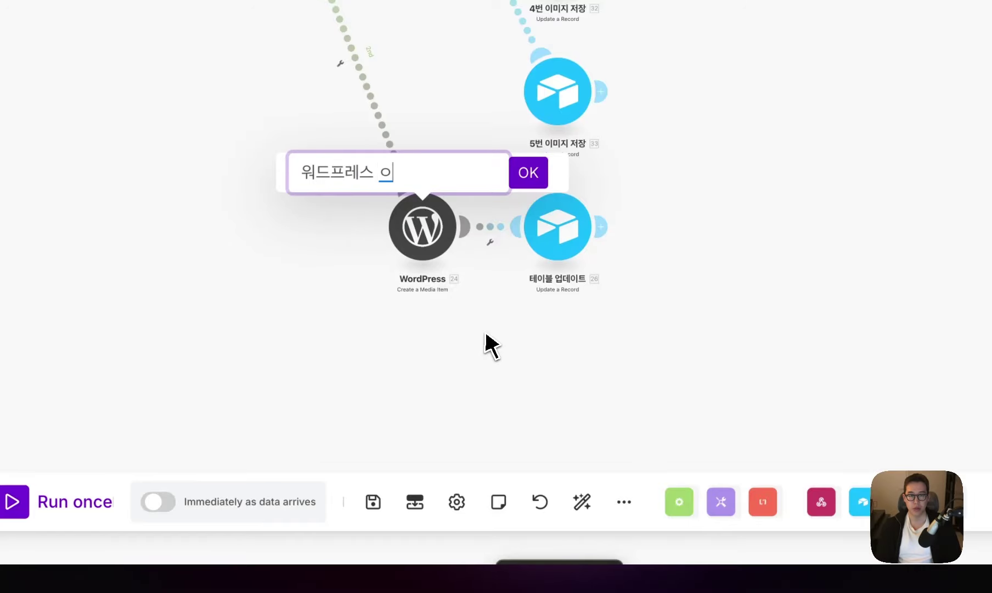
{"action": "type", "text": "워드프레스 이미지 저장"}
{"action": "key", "text": "Return"}
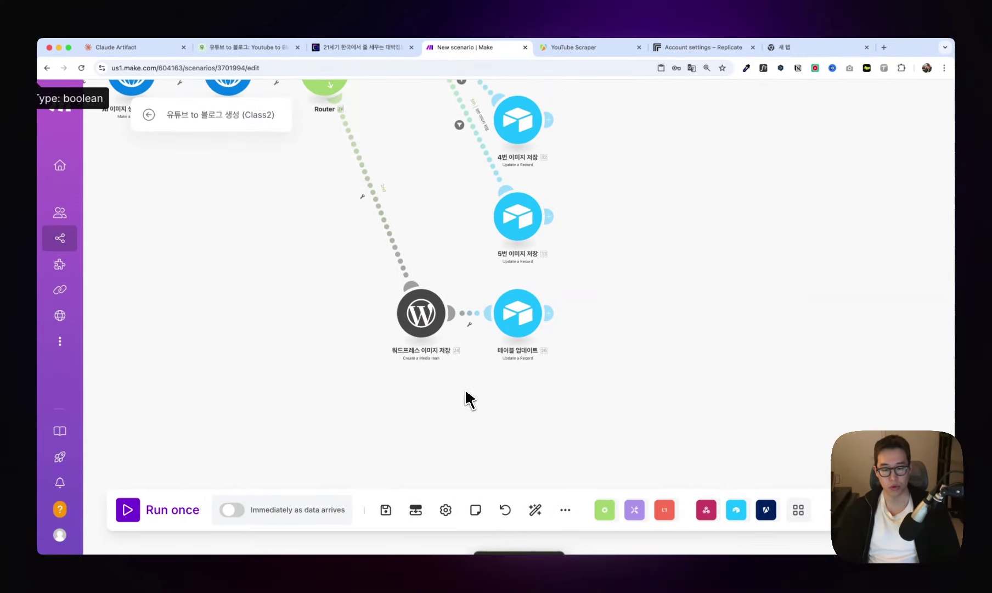
Step: Add a WordPress Get a Media Item module and insert it between 워드프레스 이미지 저장 and 테이블 업데이트
{"action": "left_click", "coordinate": [492, 318]}
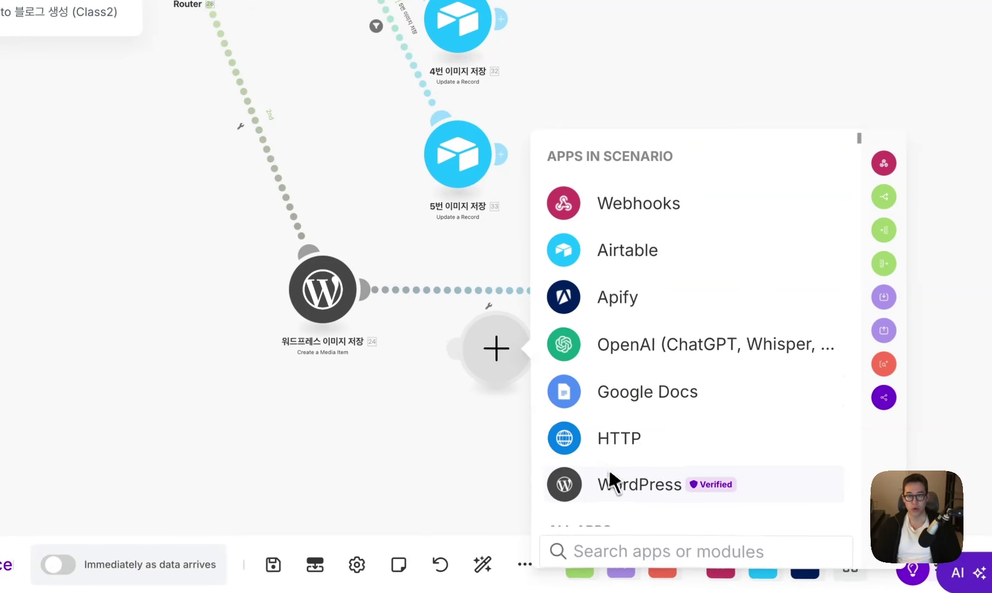
{"action": "left_click", "coordinate": [613, 481]}
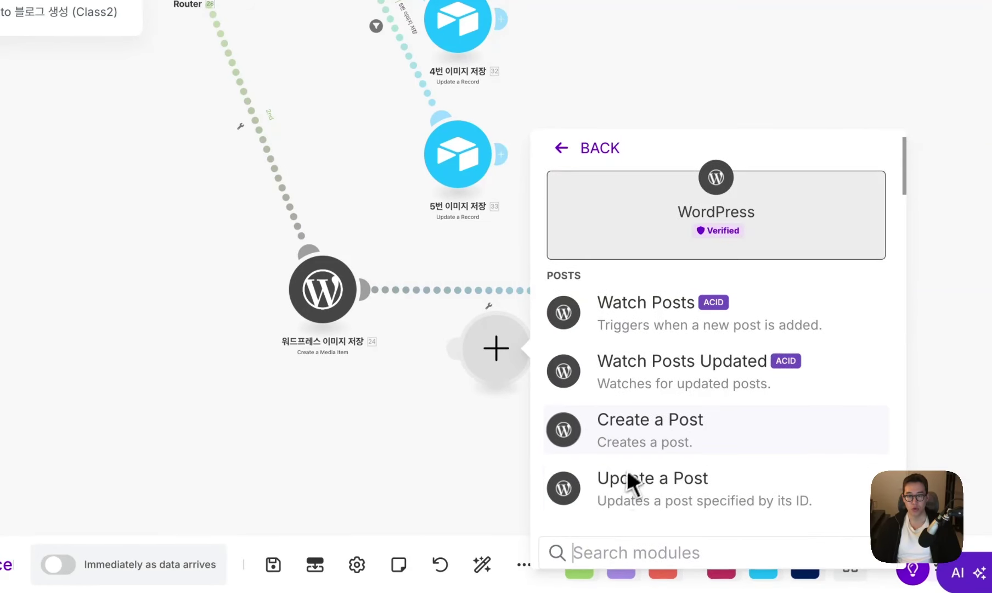
{"action": "type", "text": "meg"}
{"action": "key", "text": "BackSpace"}
{"action": "type", "text": "dia"}
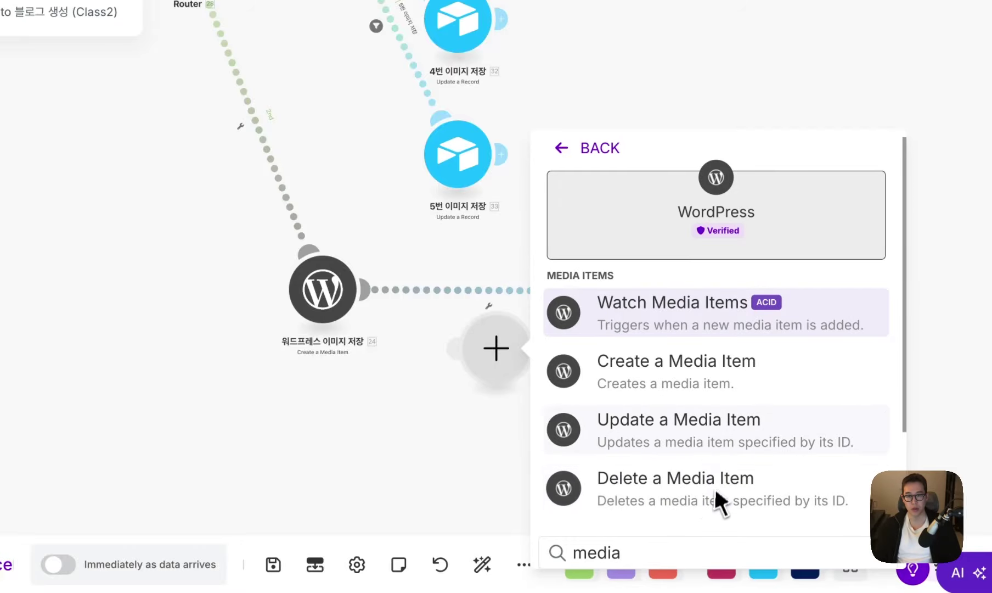
{"action": "scroll", "coordinate": [715, 491], "scroll_direction": "down", "scroll_amount": 3}
{"action": "left_click", "coordinate": [700, 448]}
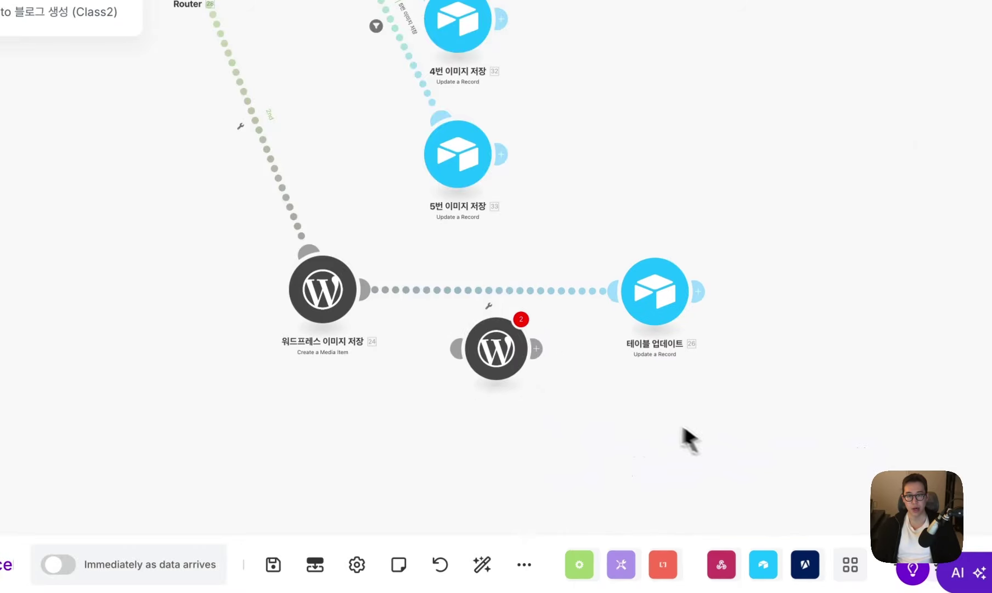
{"action": "left_click_drag", "start_coordinate": [500, 355], "coordinate": [494, 293]}
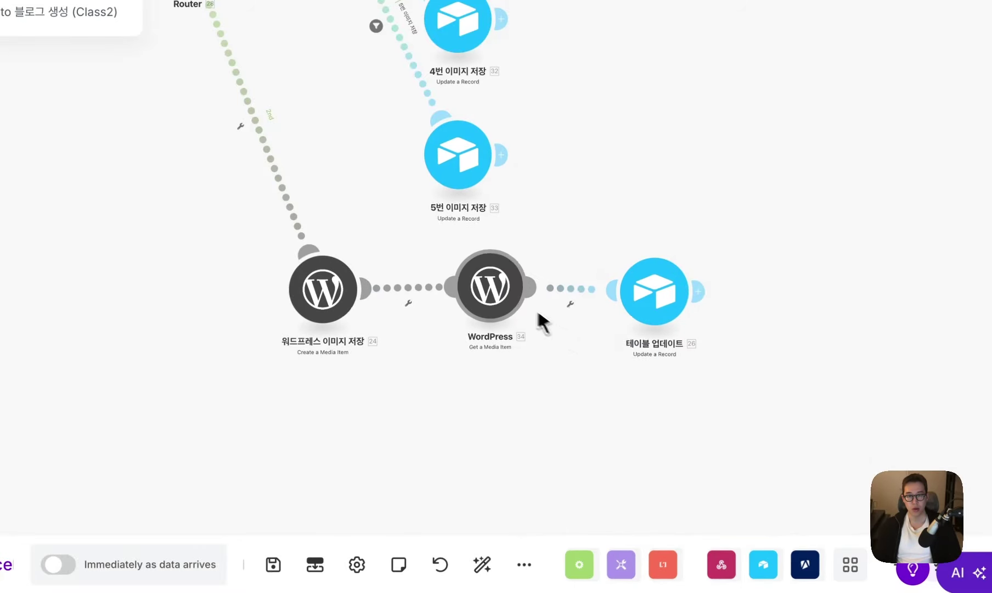
Step: Map the WordPress Get a Media Item module's Media item ID to 워드프레스 이미지 저장's Media Item ID and save it
{"action": "left_click", "coordinate": [507, 304]}
{"action": "left_click", "coordinate": [633, 343]}
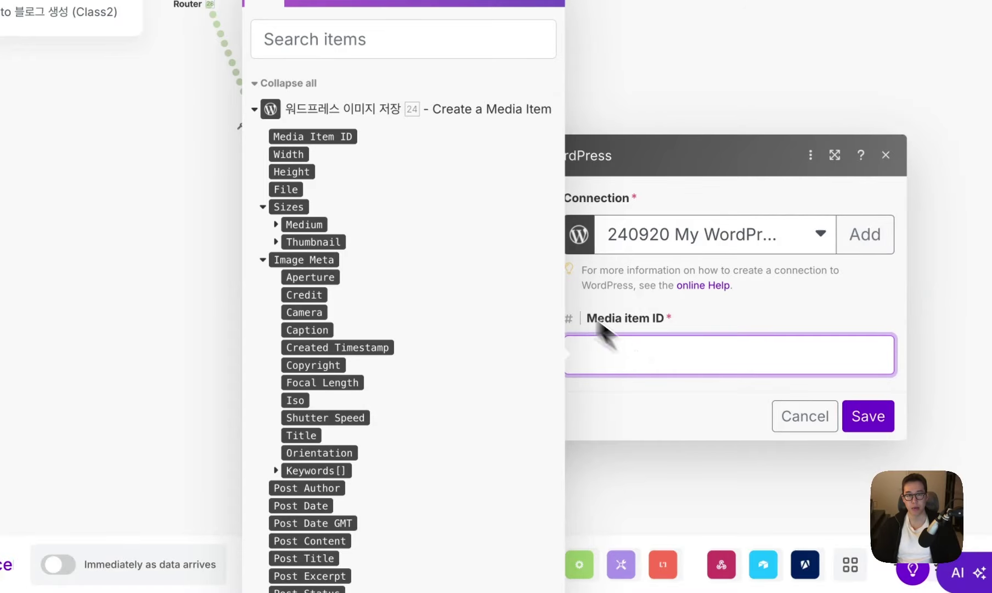
{"action": "left_click", "coordinate": [351, 136]}
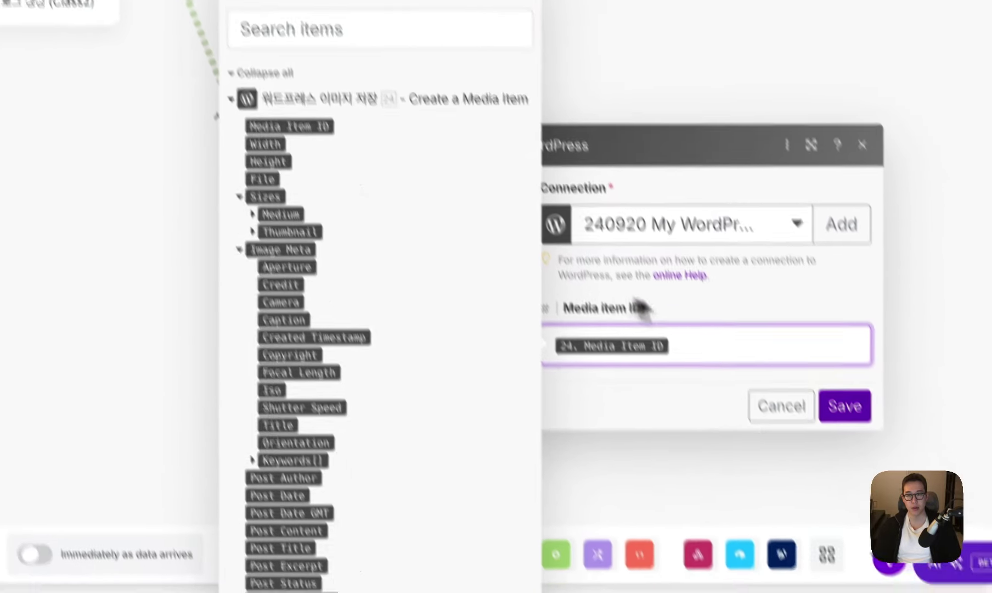
{"action": "left_click", "coordinate": [840, 406]}
Step: Add a Google Docs Insert a Paragraph to a Document module after the 테이블 업데이트 module
{"action": "left_click", "coordinate": [669, 285]}
{"action": "left_click", "coordinate": [472, 324]}
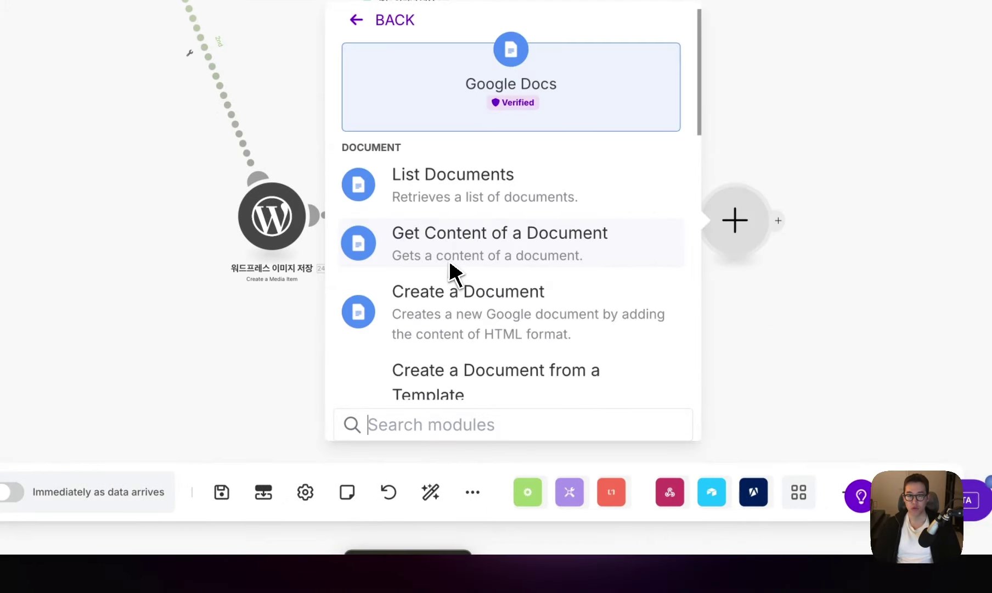
{"action": "key", "text": "BackSpace"}
{"action": "key", "text": "BackSpace"}
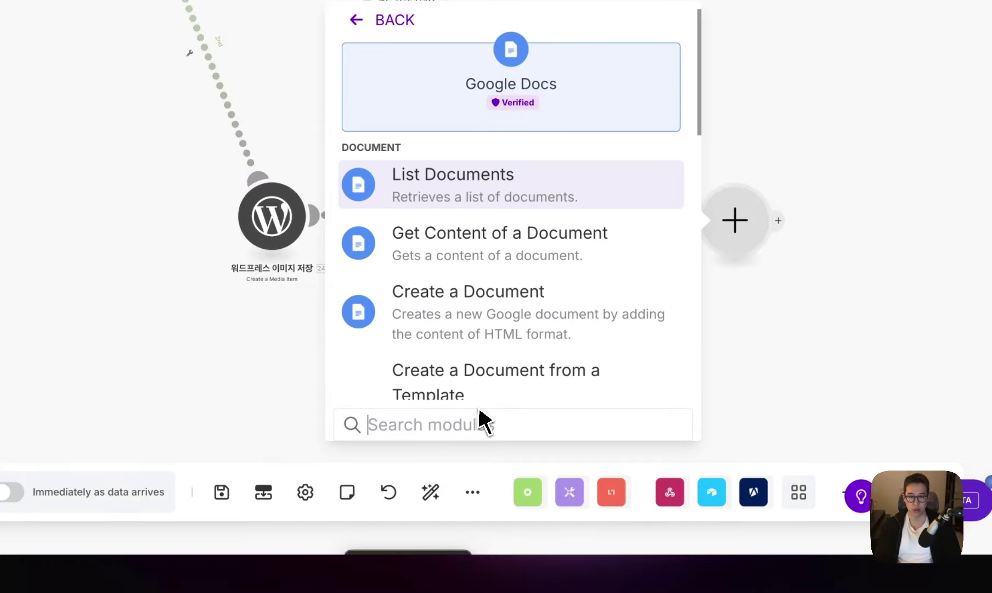
{"action": "type", "text": "insert"}
{"action": "key", "text": "Return"}
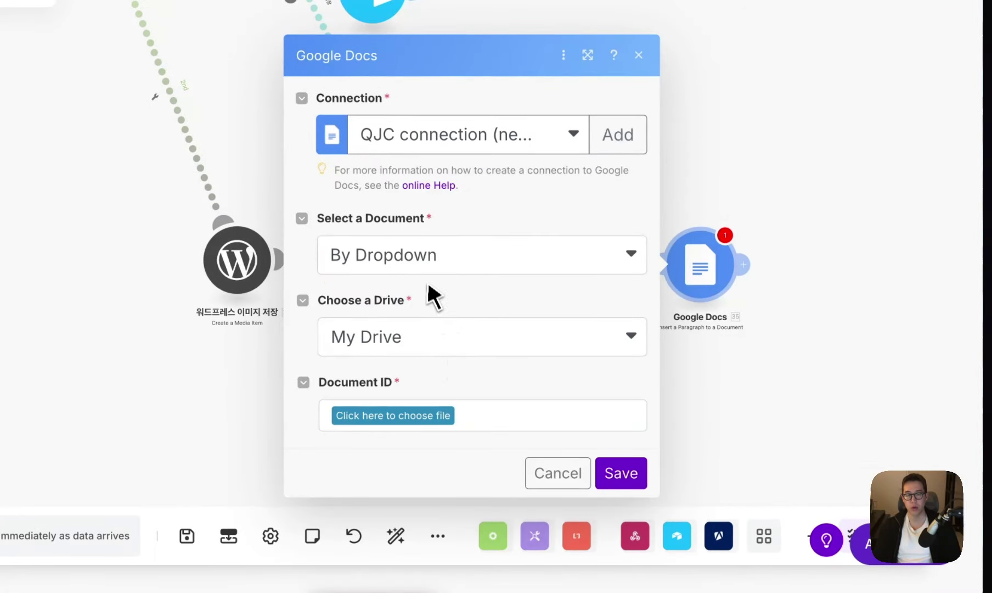
Step: Set the document selection to By Mapping and map Document ID to 블로그 문서 생성's Document ID
{"action": "left_click", "coordinate": [419, 261]}
{"action": "left_click", "coordinate": [401, 289]}
{"action": "left_click", "coordinate": [431, 283]}
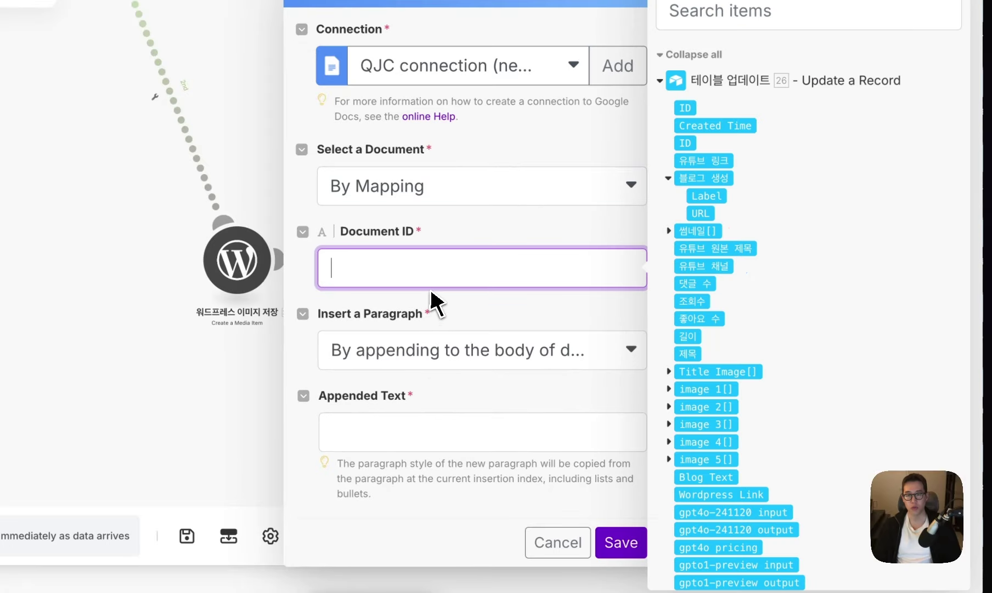
{"action": "scroll", "coordinate": [799, 410], "scroll_direction": "down", "scroll_amount": 20}
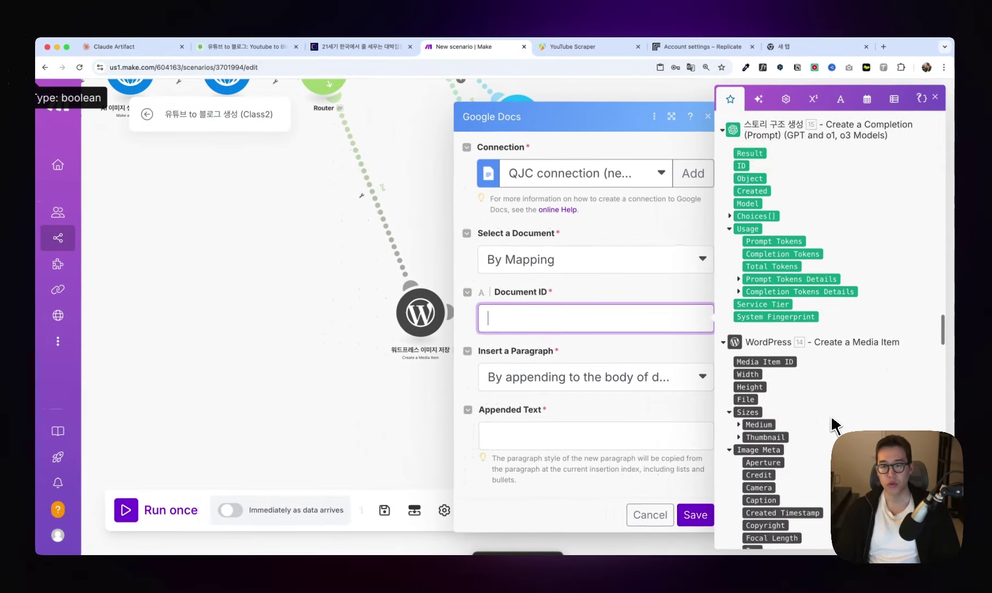
{"action": "scroll", "coordinate": [832, 426], "scroll_direction": "down", "scroll_amount": 15}
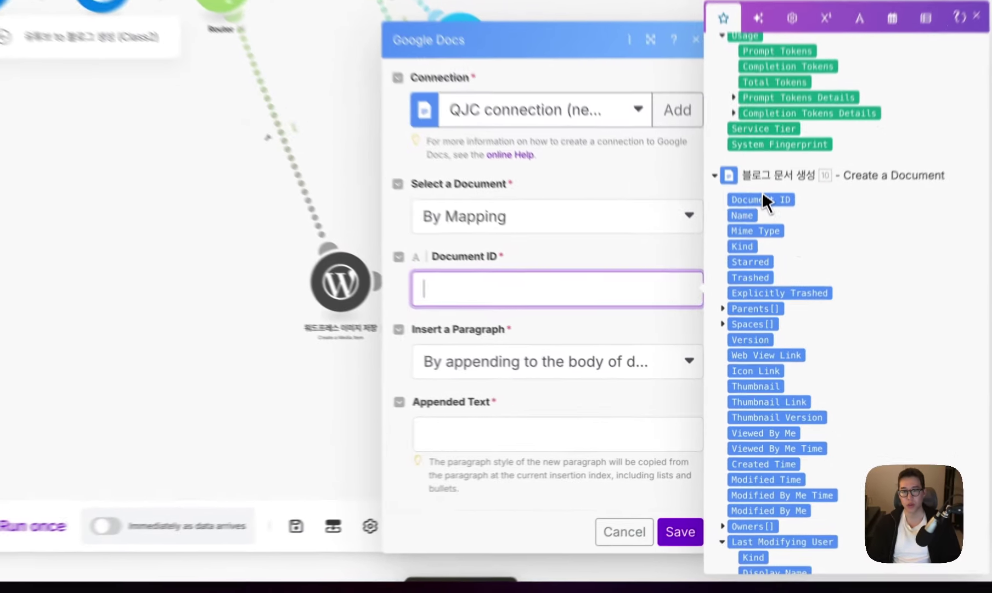
{"action": "left_click", "coordinate": [780, 246]}
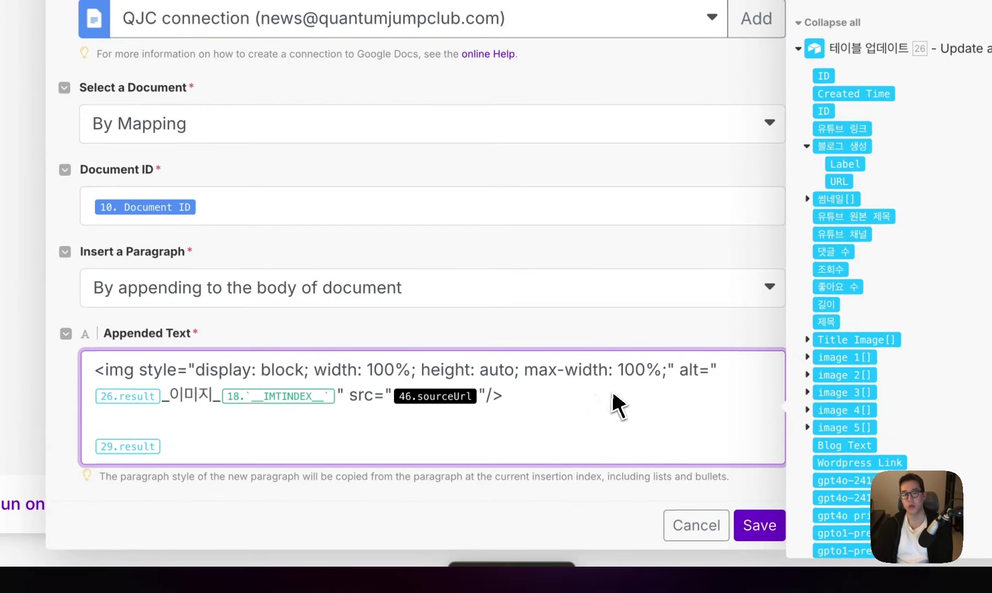
Step: Fill Appended Text with the full-width img tag template and replace its alt text's 26.result with 블로그 제목 생성's Result
{"action": "left_click_drag", "start_coordinate": [505, 394], "coordinate": [62, 374]}
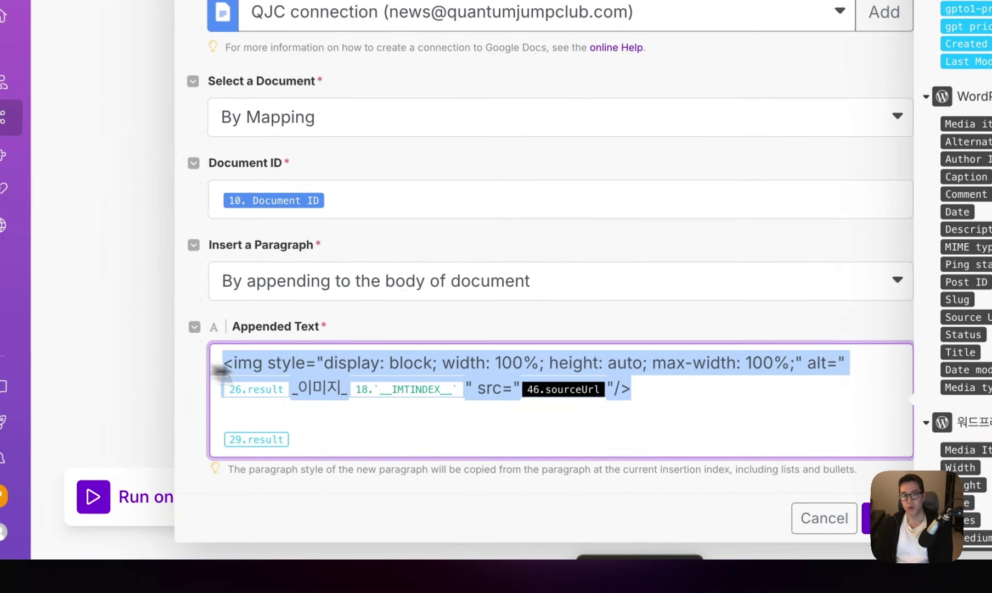
{"action": "left_click", "coordinate": [528, 390]}
{"action": "left_click_drag", "start_coordinate": [648, 389], "coordinate": [174, 370]}
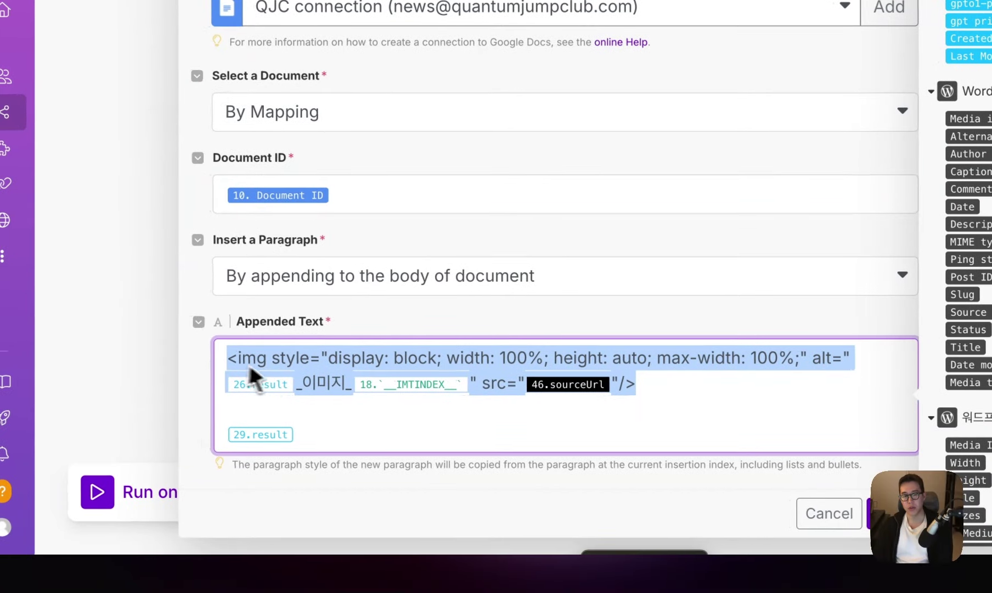
{"action": "left_click", "coordinate": [292, 387]}
{"action": "scroll", "coordinate": [846, 395], "scroll_direction": "down", "scroll_amount": 15}
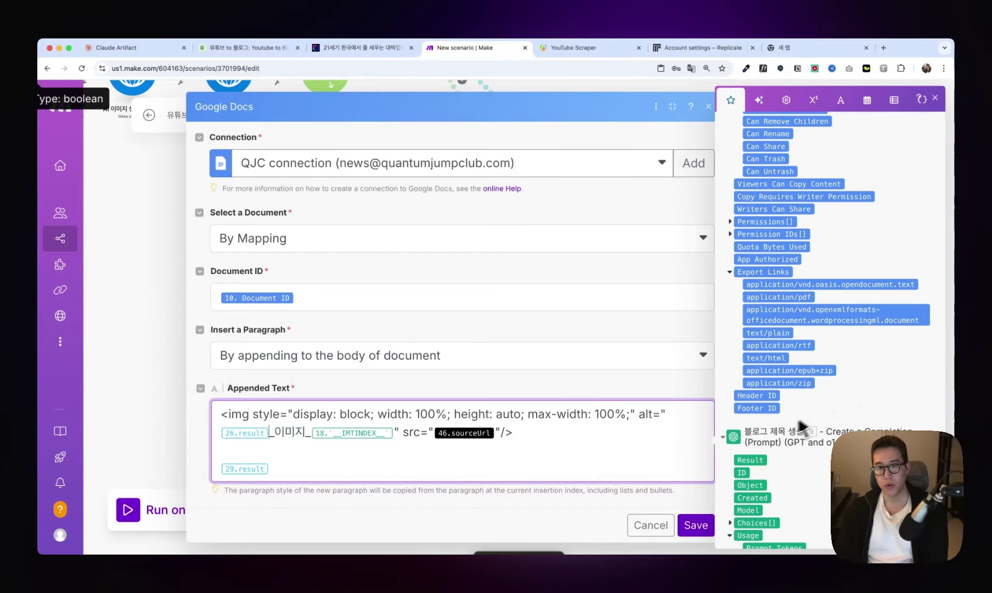
{"action": "scroll", "coordinate": [736, 406], "scroll_direction": "down", "scroll_amount": 5}
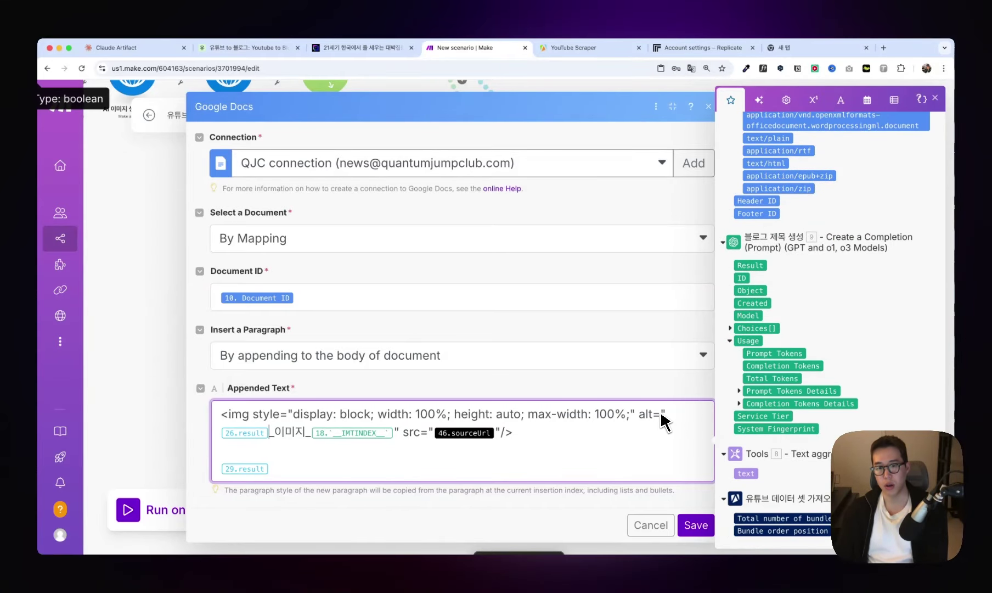
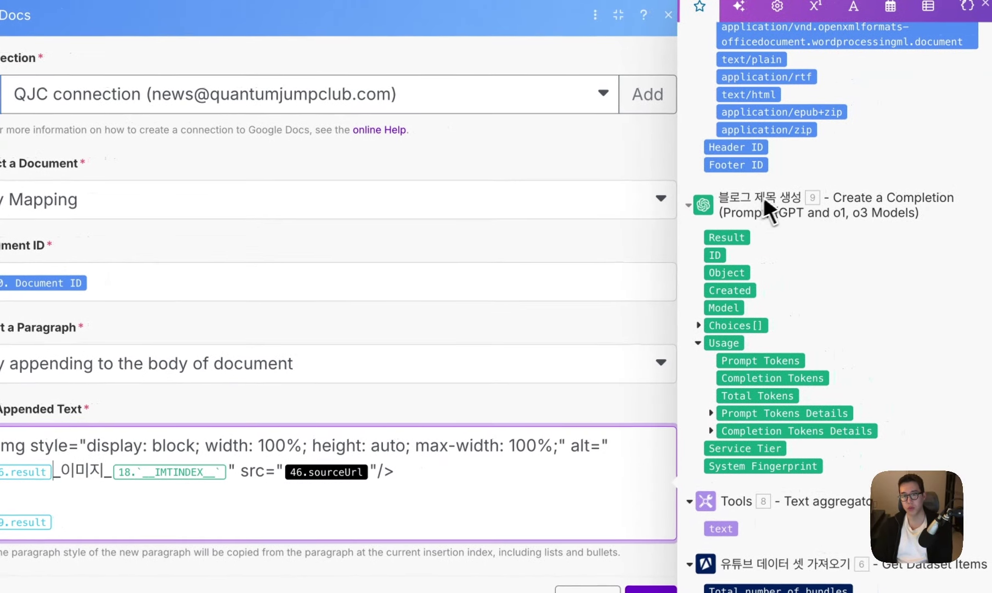
{"action": "scroll", "coordinate": [752, 214], "scroll_direction": "down", "scroll_amount": 1}
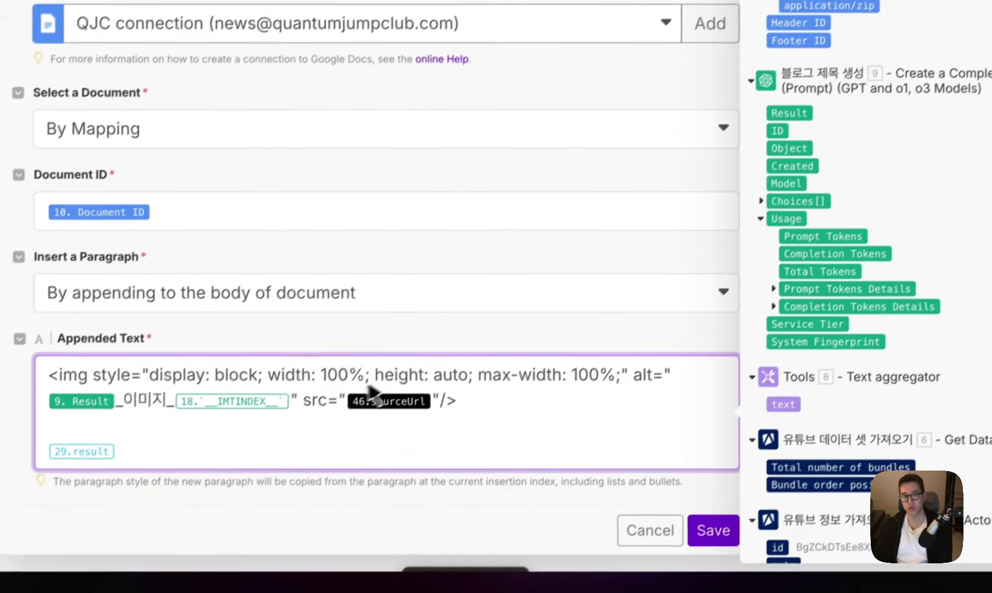
Step: Replace the 18.`__IMTINDEX__` placeholder after _이미지_ in the alt text with the Iterator's 17. Bundle order position
{"action": "scroll", "coordinate": [705, 346], "scroll_direction": "up", "scroll_amount": 15}
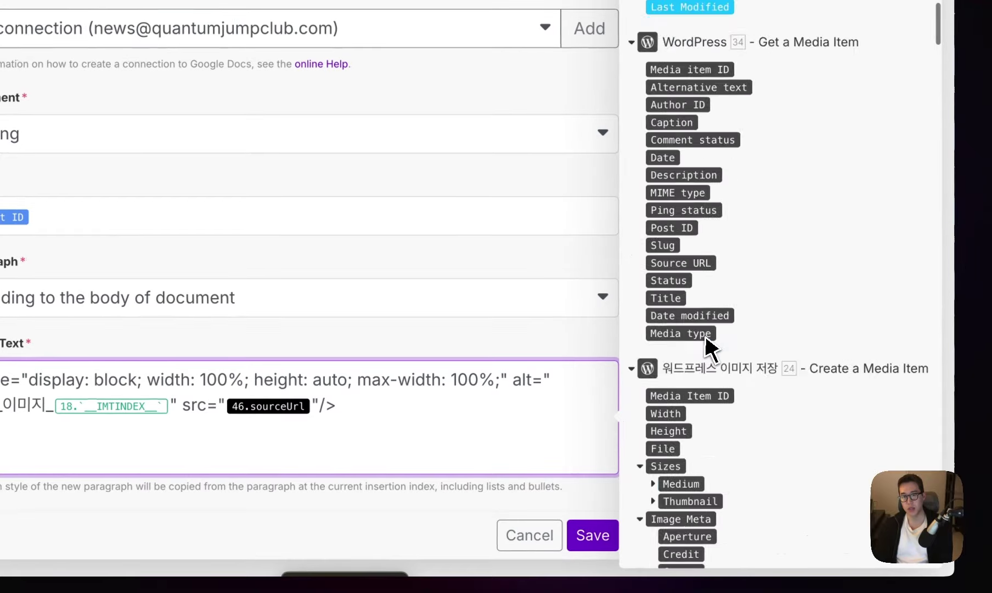
{"action": "scroll", "coordinate": [705, 337], "scroll_direction": "down", "scroll_amount": 15}
{"action": "scroll", "coordinate": [704, 346], "scroll_direction": "up", "scroll_amount": 3}
{"action": "scroll", "coordinate": [705, 346], "scroll_direction": "down", "scroll_amount": 2}
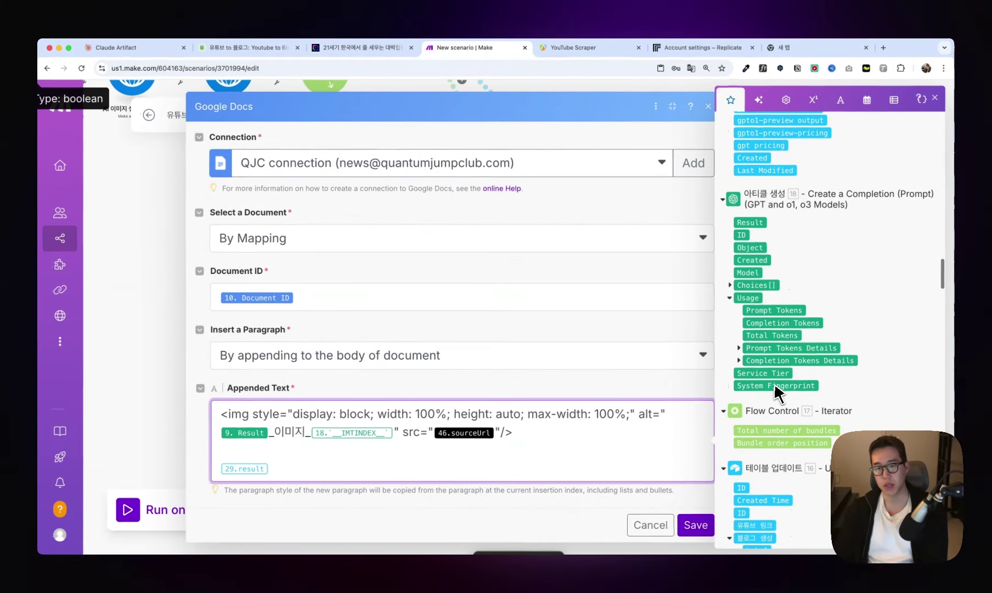
{"action": "scroll", "coordinate": [782, 394], "scroll_direction": "down", "scroll_amount": 1}
{"action": "key", "text": "BackSpace"}
{"action": "left_click", "coordinate": [784, 413]}
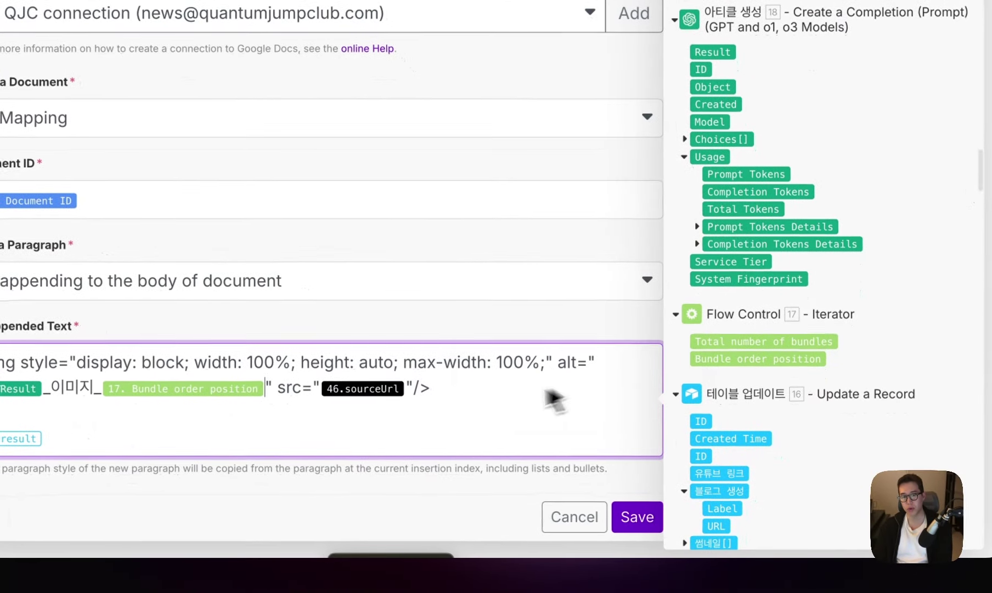
Step: Replace the img tag's 46.sourceUrl placeholder with the Source URL from the WordPress Get a Media Item module
{"action": "left_click", "coordinate": [576, 432]}
{"action": "scroll", "coordinate": [780, 357], "scroll_direction": "down", "scroll_amount": 10}
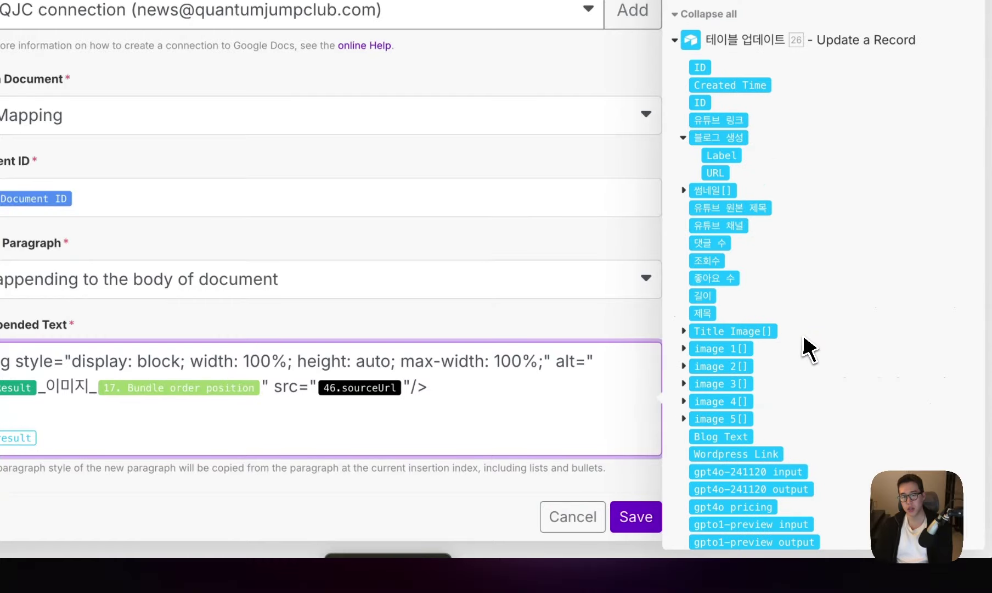
{"action": "scroll", "coordinate": [814, 350], "scroll_direction": "down", "scroll_amount": 7}
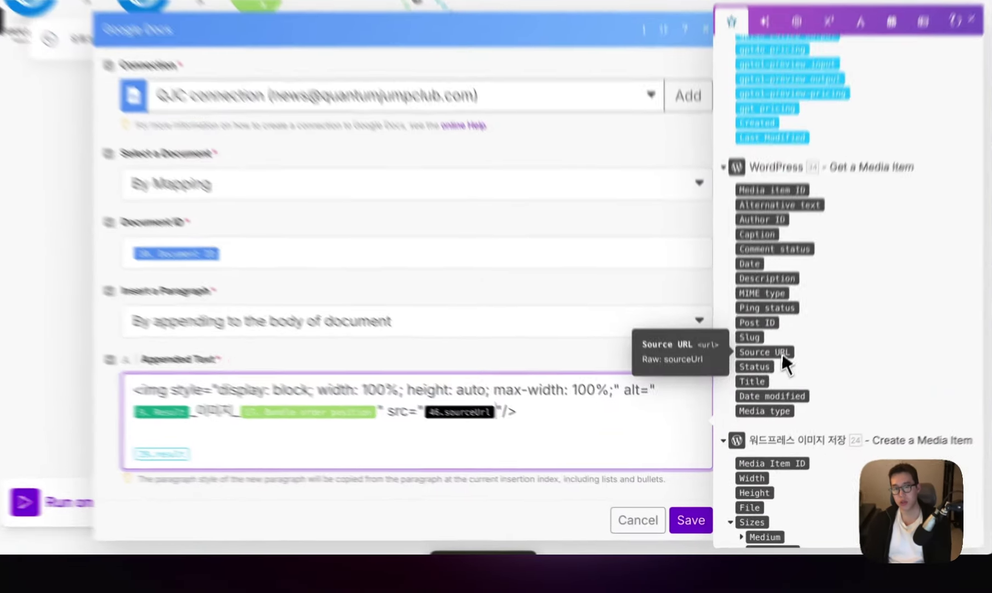
{"action": "left_click", "coordinate": [775, 383]}
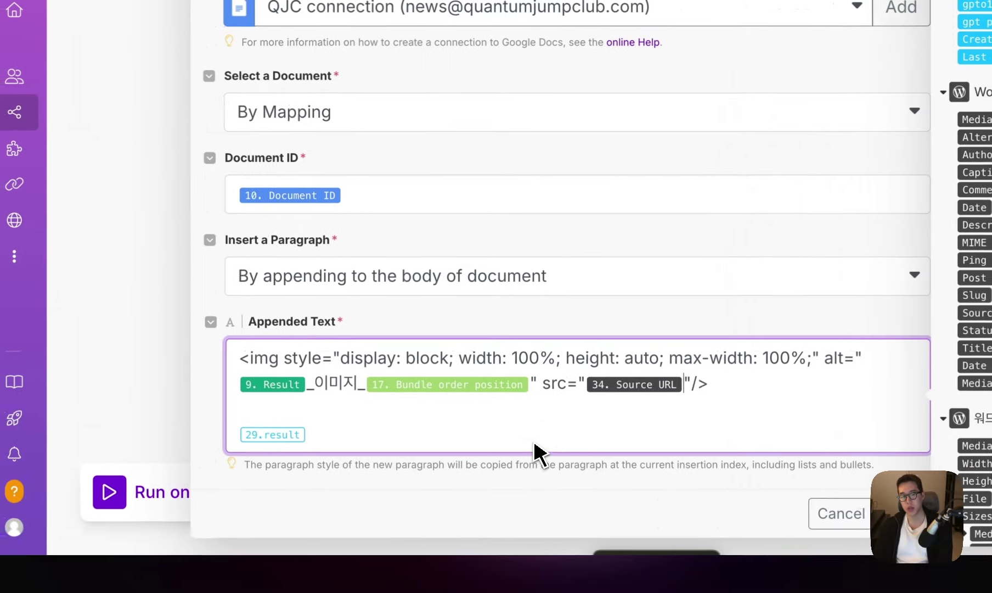
Step: Replace the 29.result placeholder below the img tag with 아티클 생성's Result and save the Google Docs module
{"action": "left_click", "coordinate": [538, 437]}
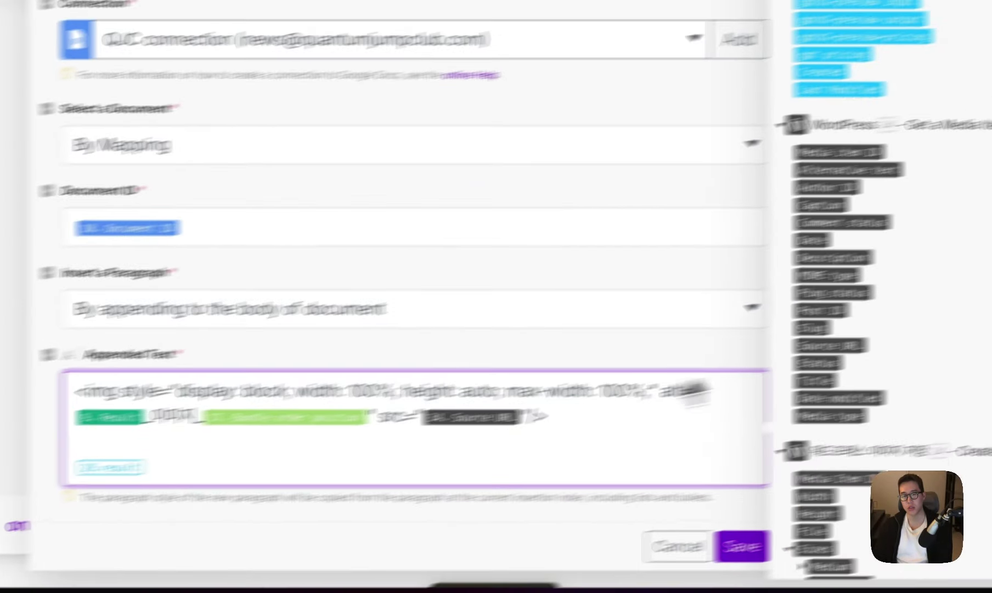
{"action": "scroll", "coordinate": [861, 319], "scroll_direction": "up", "scroll_amount": 10}
{"action": "scroll", "coordinate": [872, 325], "scroll_direction": "down", "scroll_amount": 20}
{"action": "scroll", "coordinate": [888, 343], "scroll_direction": "down", "scroll_amount": 5}
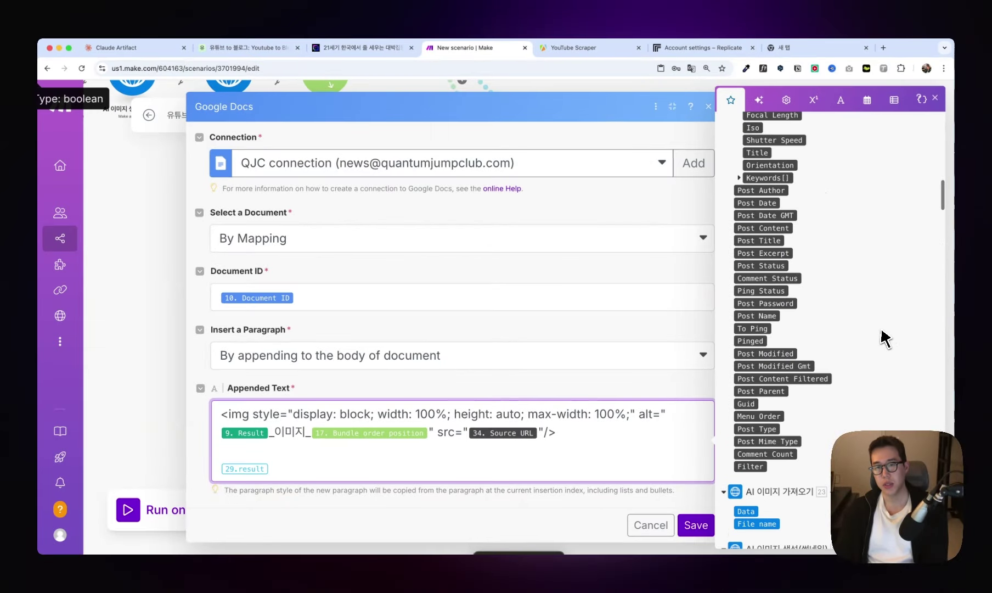
{"action": "scroll", "coordinate": [885, 340], "scroll_direction": "up", "scroll_amount": 5}
{"action": "scroll", "coordinate": [883, 339], "scroll_direction": "down", "scroll_amount": 10}
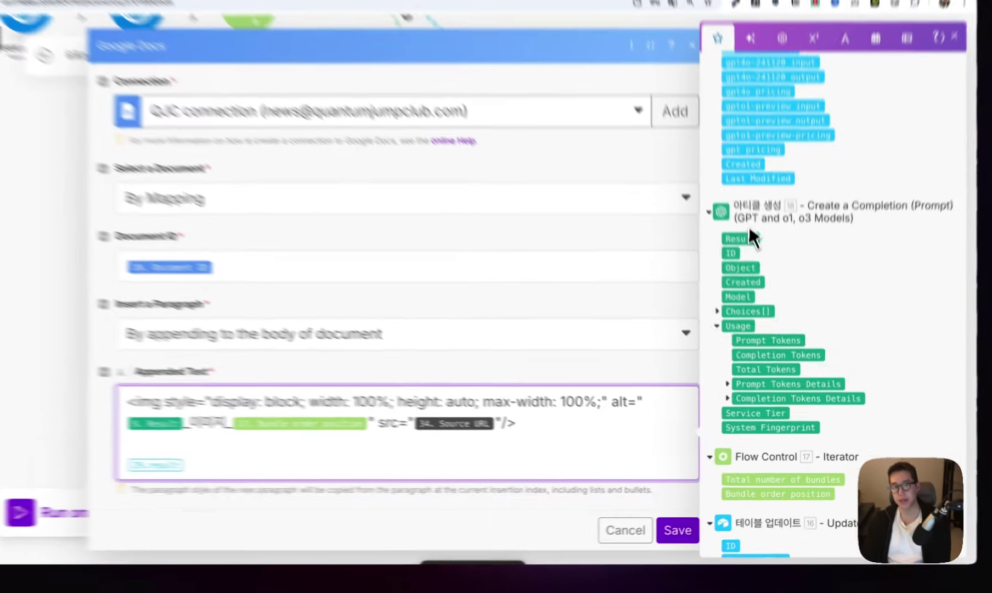
{"action": "key", "text": "BackSpace"}
{"action": "left_click", "coordinate": [750, 272]}
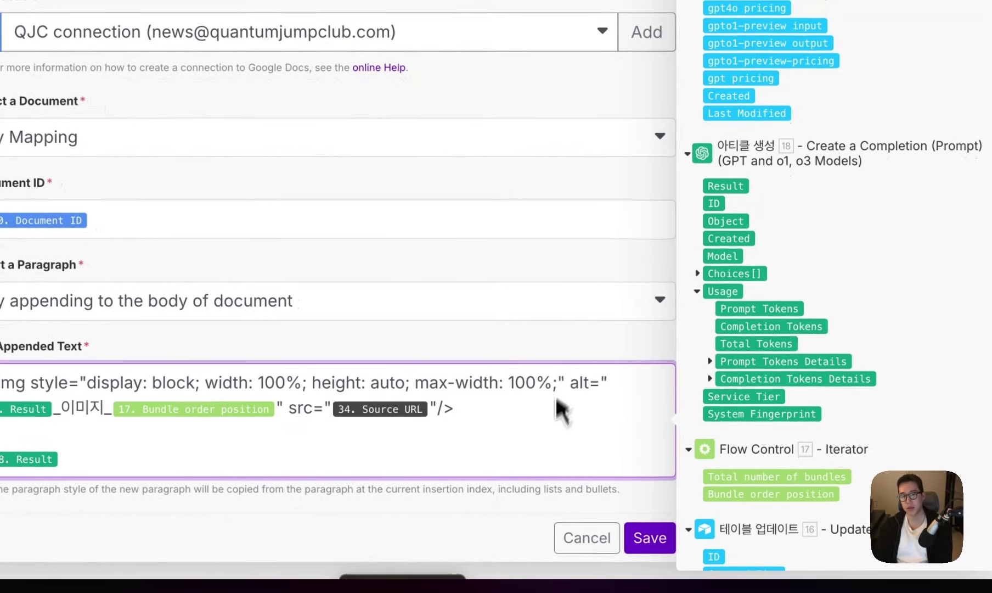
{"action": "left_click", "coordinate": [656, 520]}
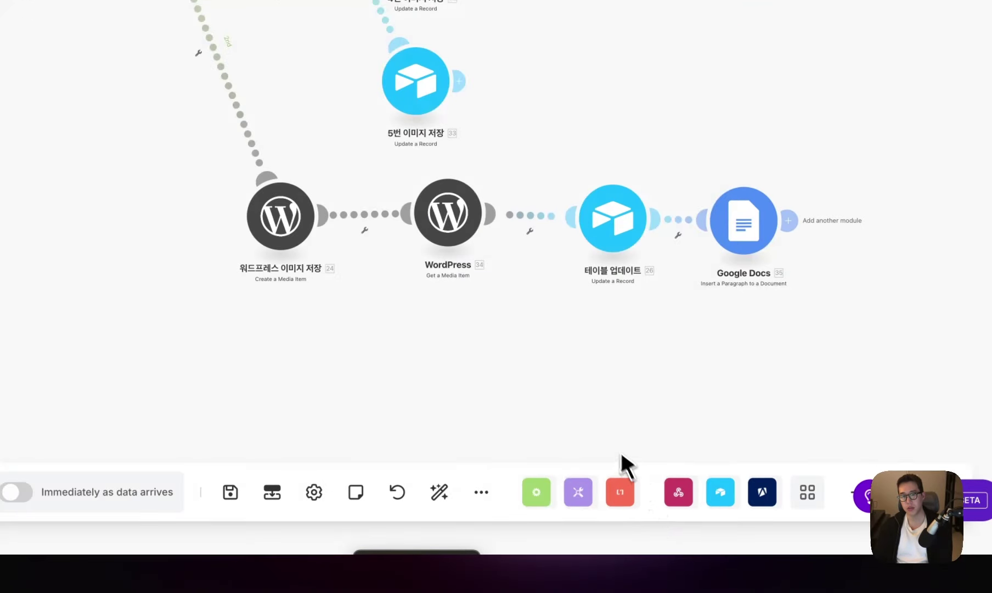
Step: Rename the Google Docs Insert a Paragraph module as 블로그 데이터 입력
{"action": "right_click", "coordinate": [702, 276]}
{"action": "left_click", "coordinate": [791, 316]}
{"action": "type", "text": "브"}
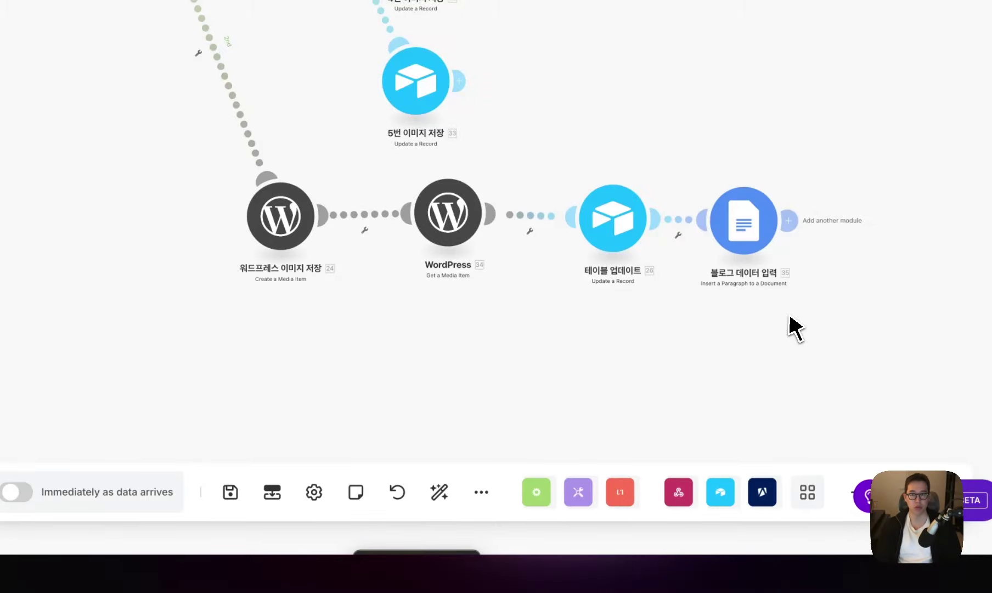
Step: Auto-align the scenario's modules and save the scenario
{"action": "left_click", "coordinate": [439, 493]}
{"action": "left_click", "coordinate": [231, 492]}
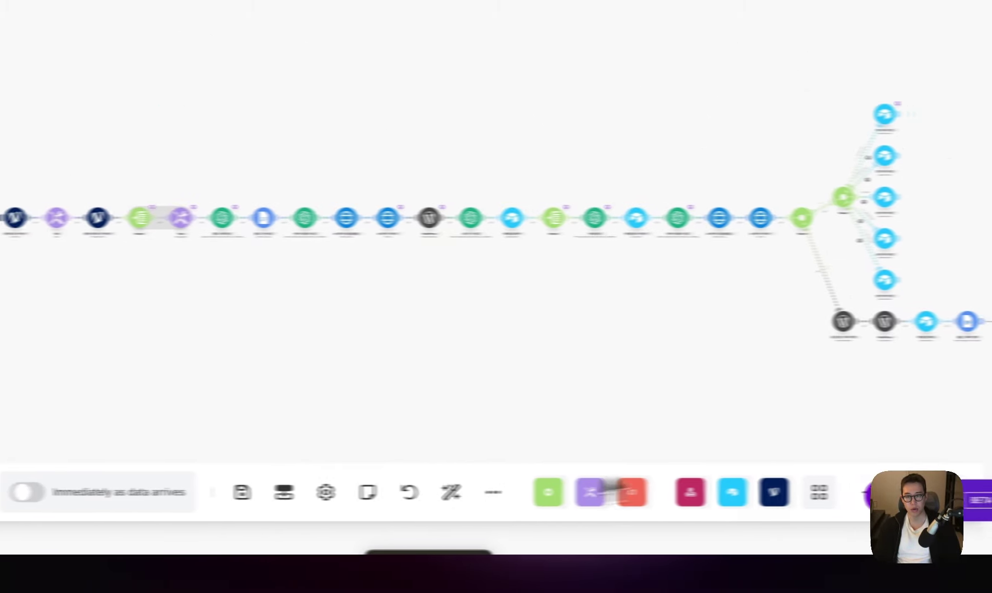
{"action": "left_click", "coordinate": [534, 506]}
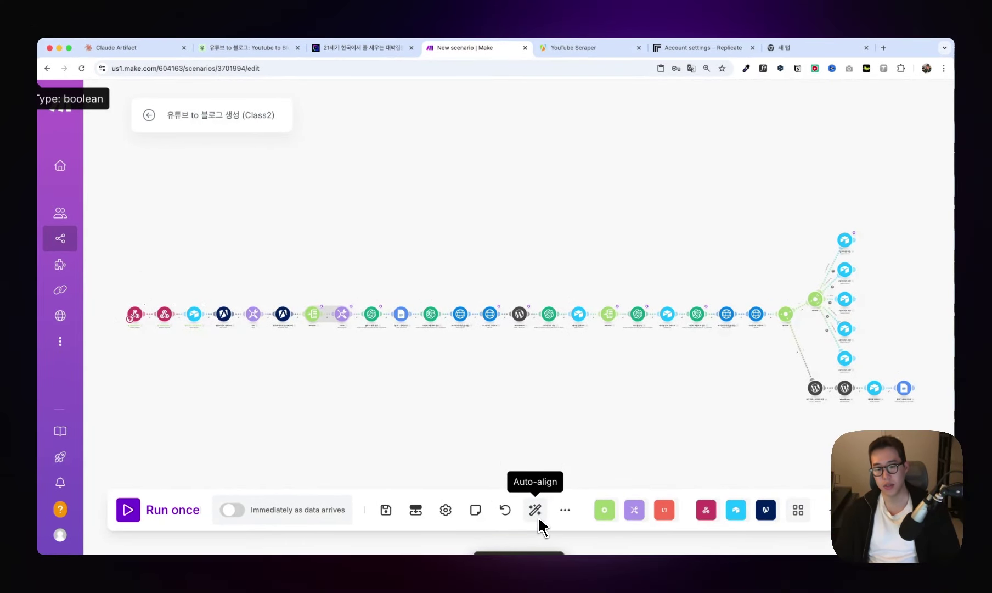
Step: Add an Array aggregator after 블로그 데이터 입력 with Iterator [17] as its source module, and save it
{"action": "left_click", "coordinate": [937, 388]}
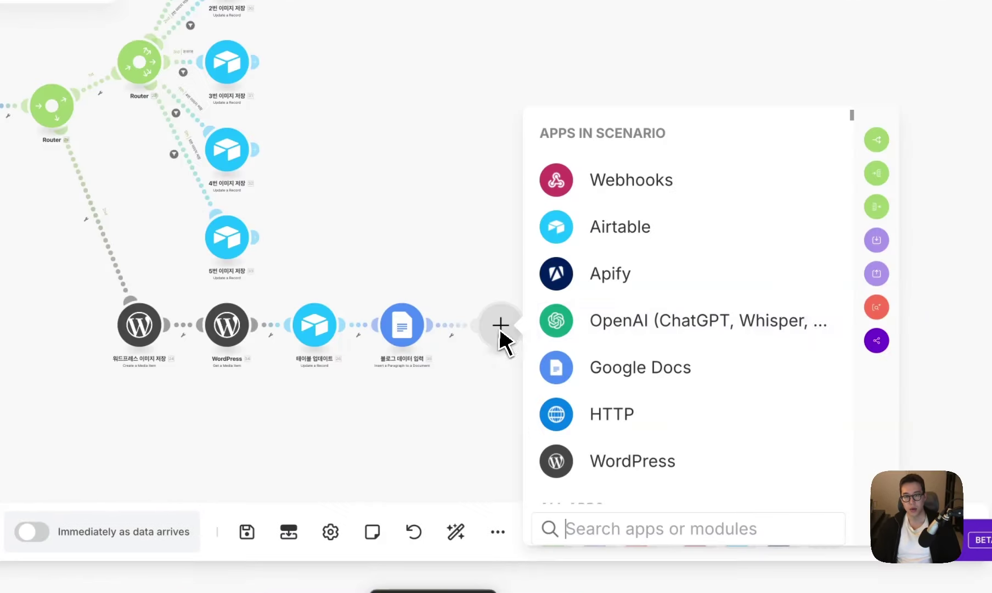
{"action": "type", "text": "arra"}
{"action": "left_click", "coordinate": [637, 179]}
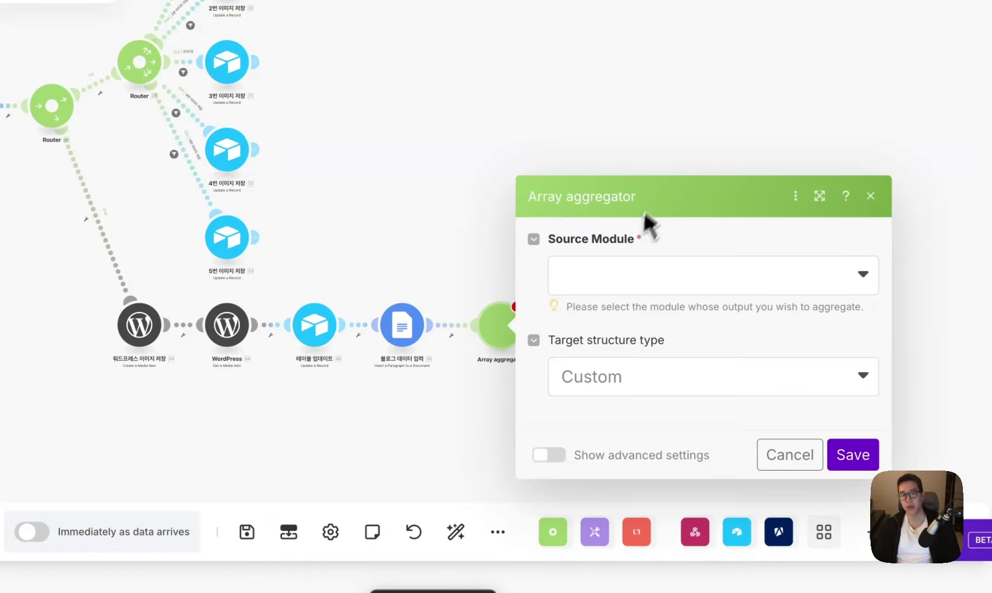
{"action": "left_click", "coordinate": [631, 170]}
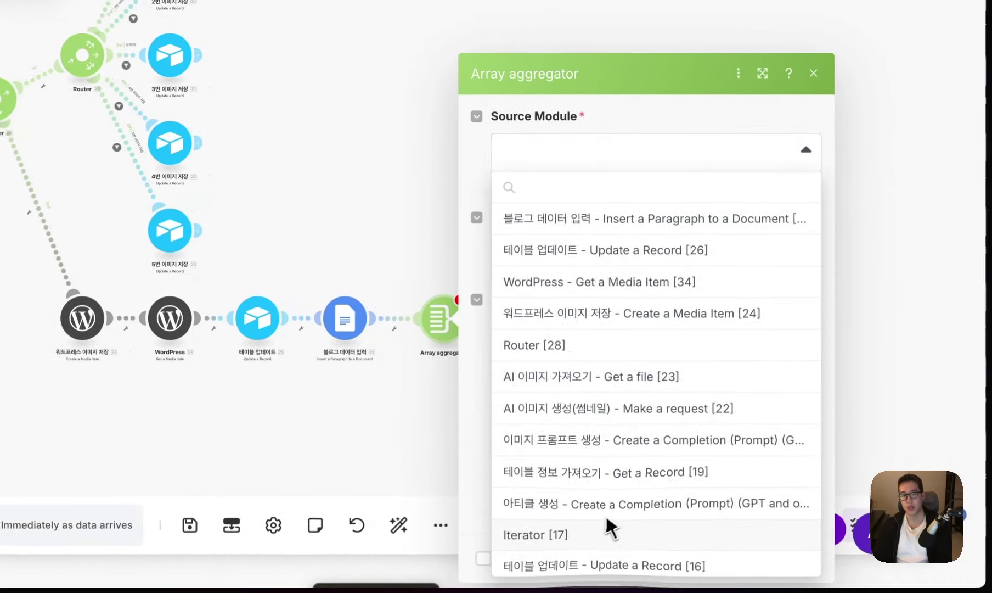
{"action": "left_click", "coordinate": [659, 538]}
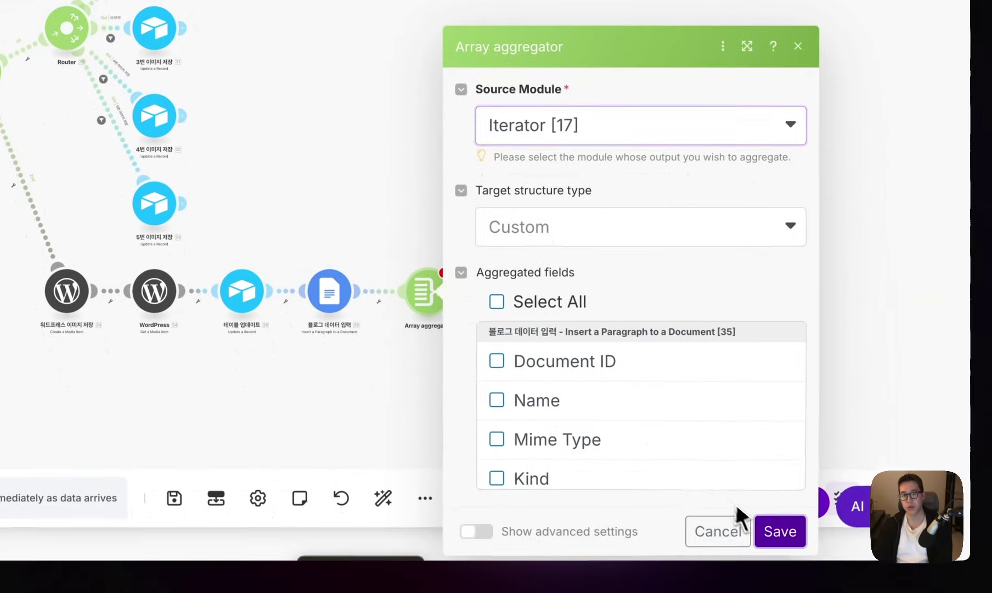
{"action": "left_click", "coordinate": [780, 531]}
Step: Add a Google Docs Get Content of a Document module after the Array aggregator, map Document ID from 블로그 문서 생성, and save it
{"action": "scroll", "coordinate": [131, 259], "scroll_direction": "down", "scroll_amount": 2}
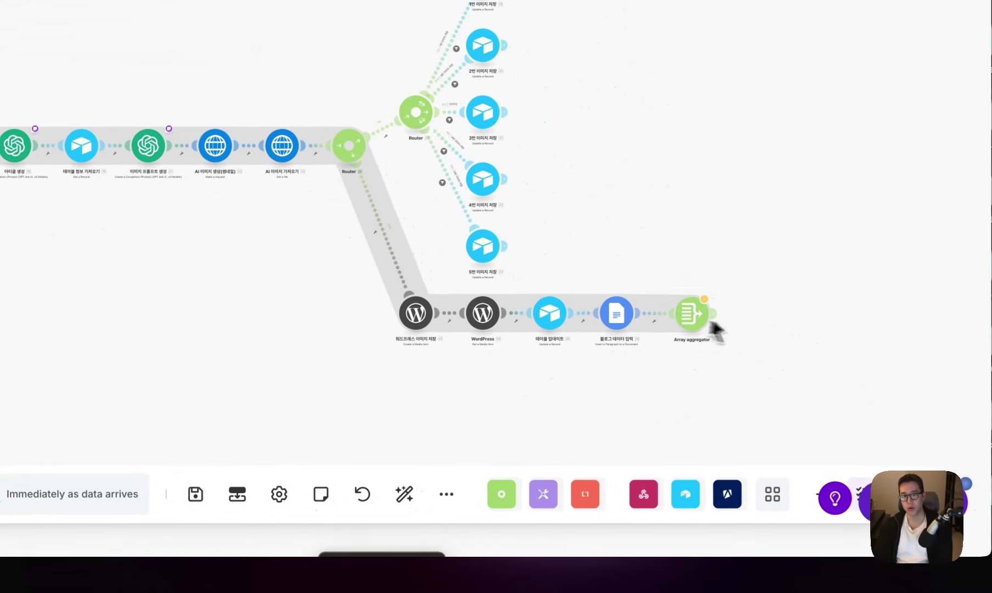
{"action": "left_click", "coordinate": [712, 323]}
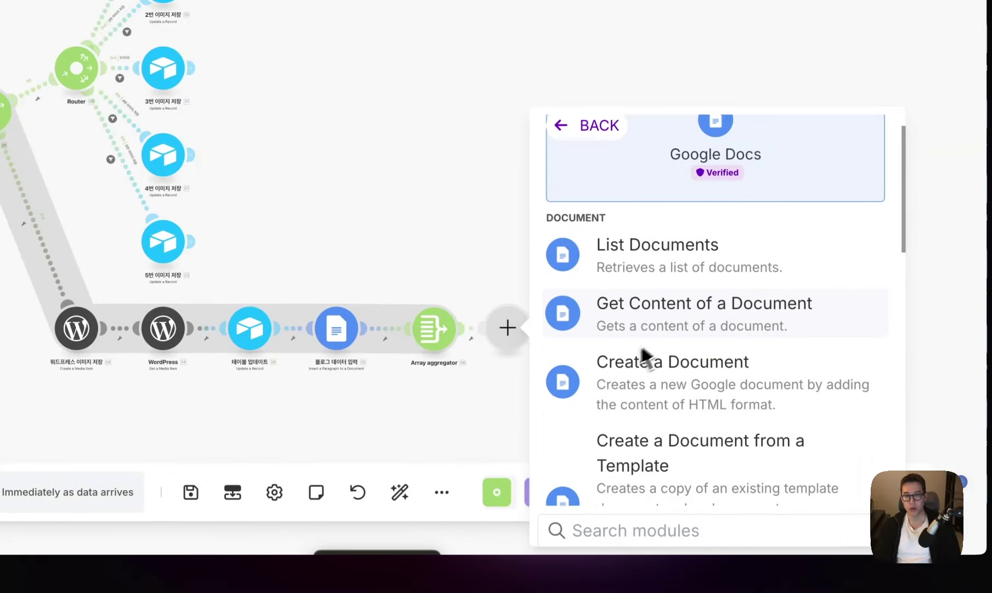
{"action": "left_click", "coordinate": [637, 332]}
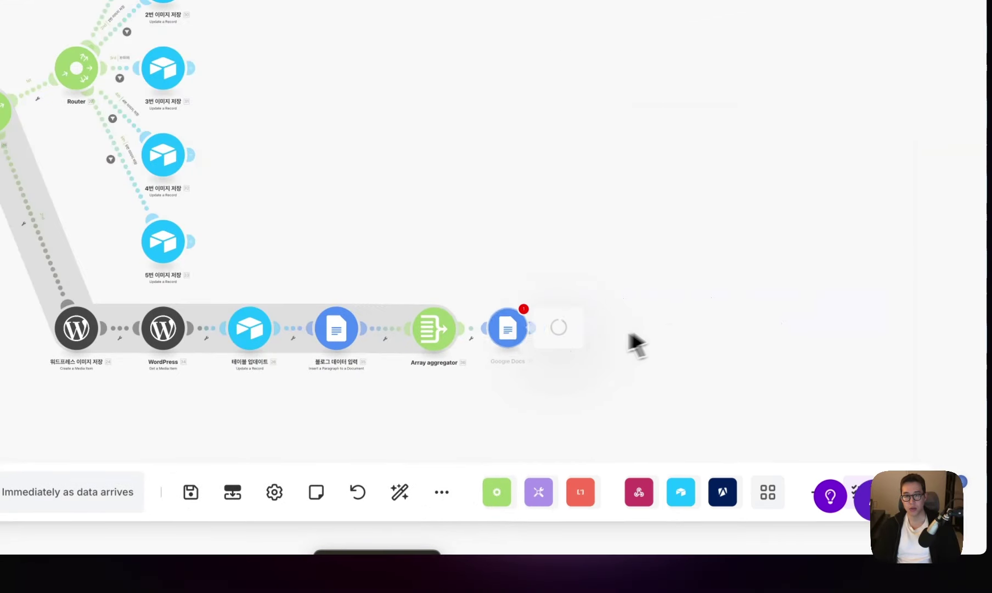
{"action": "left_click", "coordinate": [626, 323]}
{"action": "left_click", "coordinate": [708, 479]}
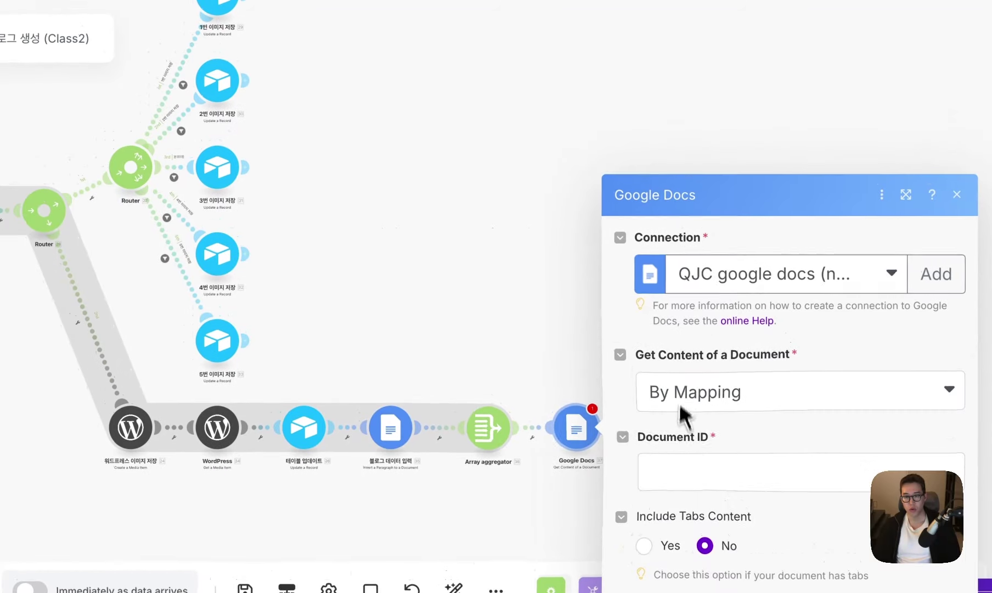
{"action": "left_click", "coordinate": [617, 371]}
{"action": "scroll", "coordinate": [461, 369], "scroll_direction": "down", "scroll_amount": 10}
{"action": "scroll", "coordinate": [499, 470], "scroll_direction": "down", "scroll_amount": 15}
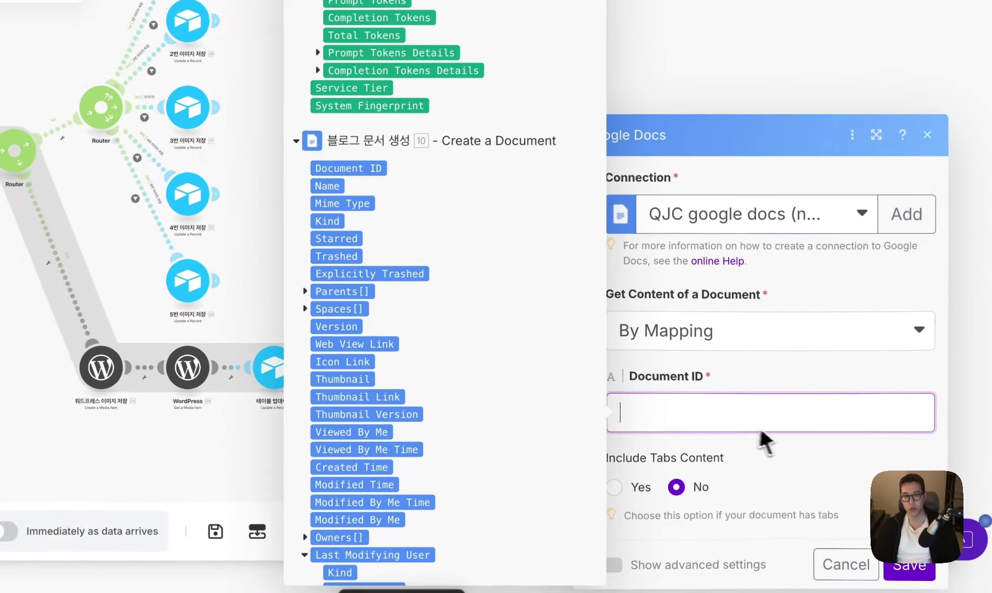
{"action": "left_click", "coordinate": [352, 168]}
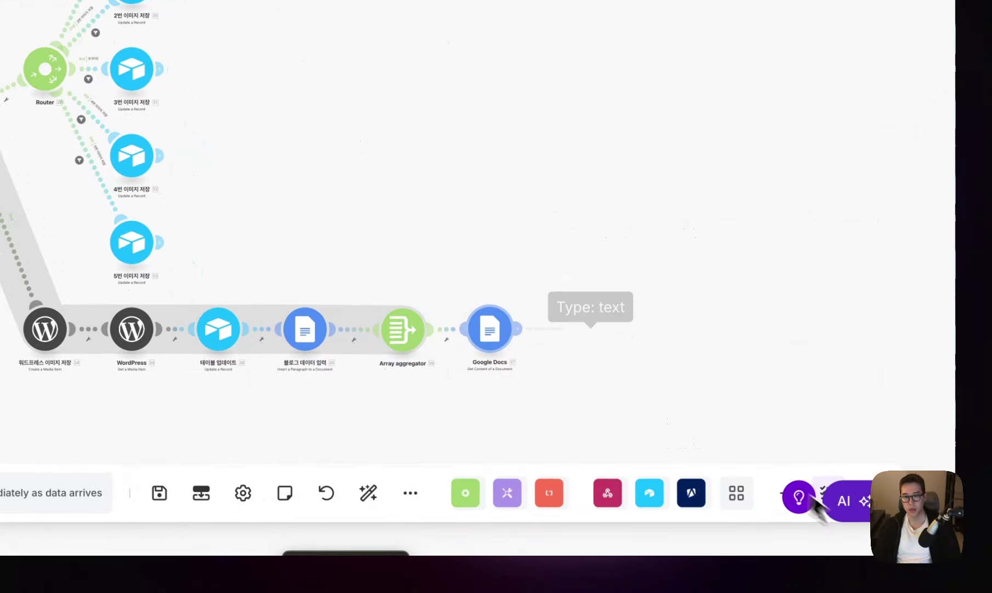
Step: Rename the Google Docs Get Content of a Document module as 블로그 컨텐츠 가져오기
{"action": "left_click", "coordinate": [549, 418]}
{"action": "type", "text": "블"}
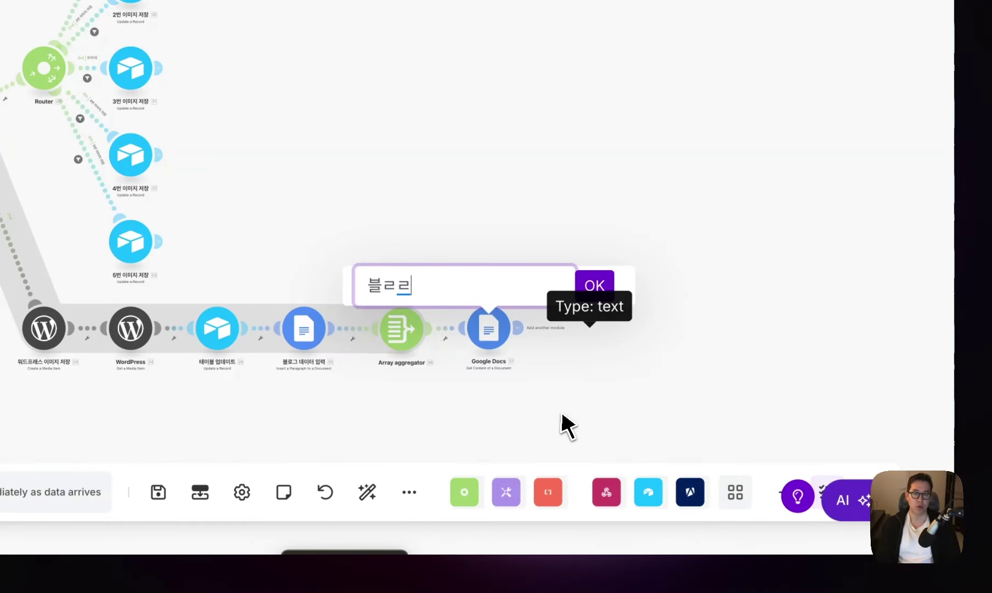
{"action": "type", "text": "로그 컨텐츠 가져옥"}
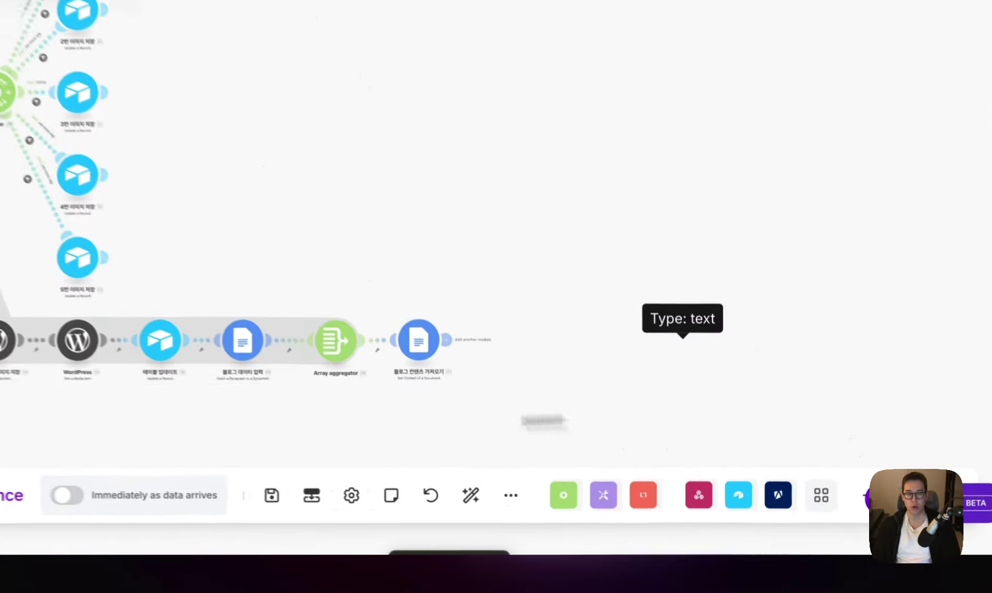
Step: Add a Google Drive Get a Share Link module after 블로그 컨텐츠 가져오기
{"action": "left_click", "coordinate": [691, 392]}
{"action": "type", "text": "google"}
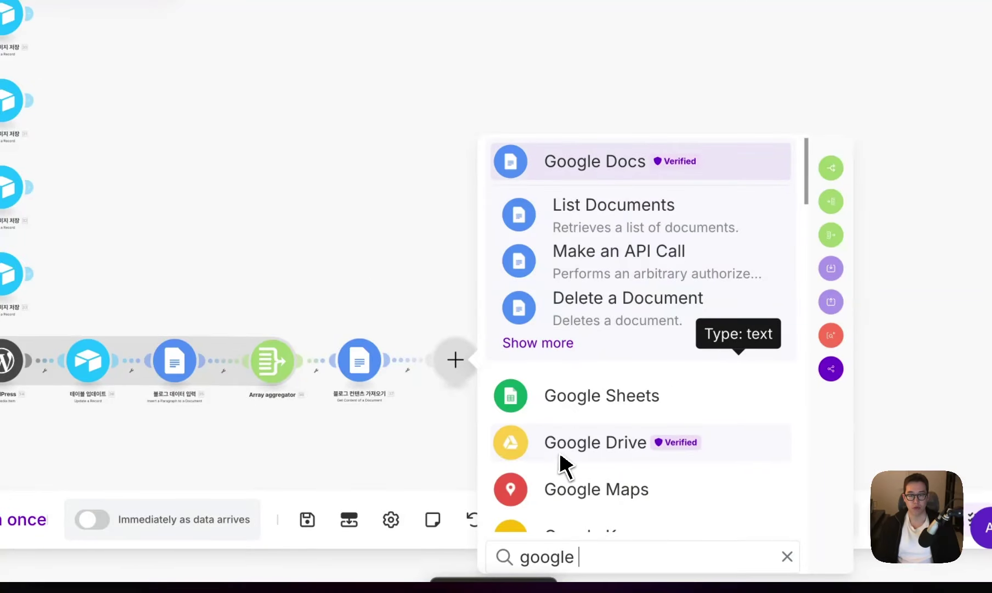
{"action": "type", "text": " dirv"}
{"action": "left_click", "coordinate": [568, 340]}
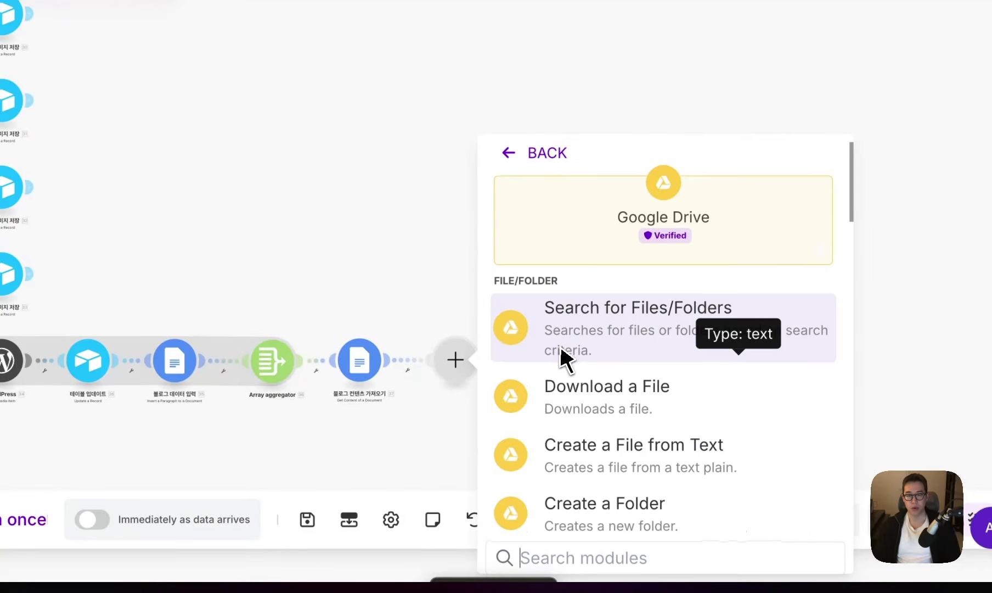
{"action": "type", "text": "get a share"}
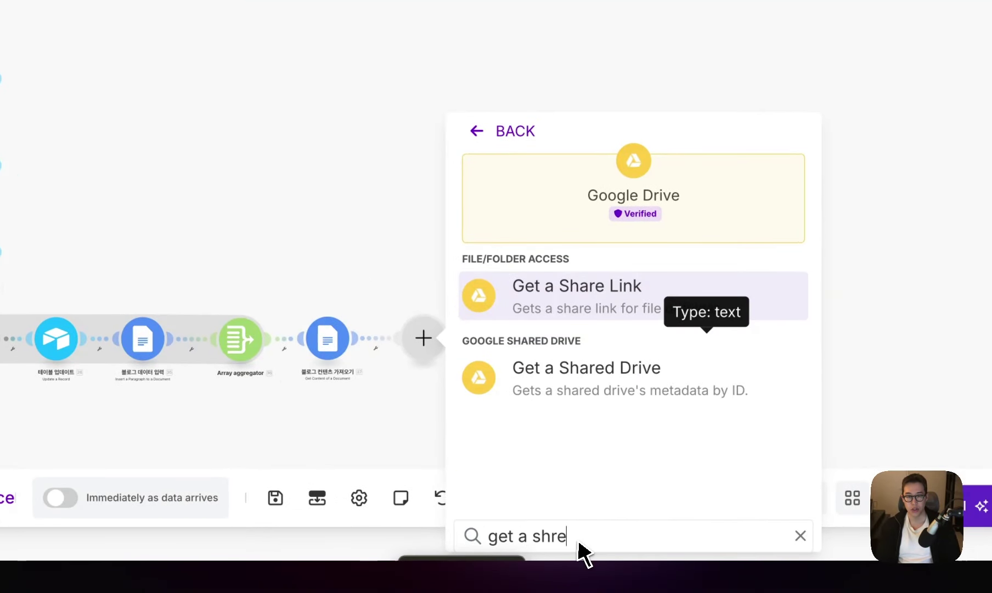
{"action": "left_click", "coordinate": [604, 299]}
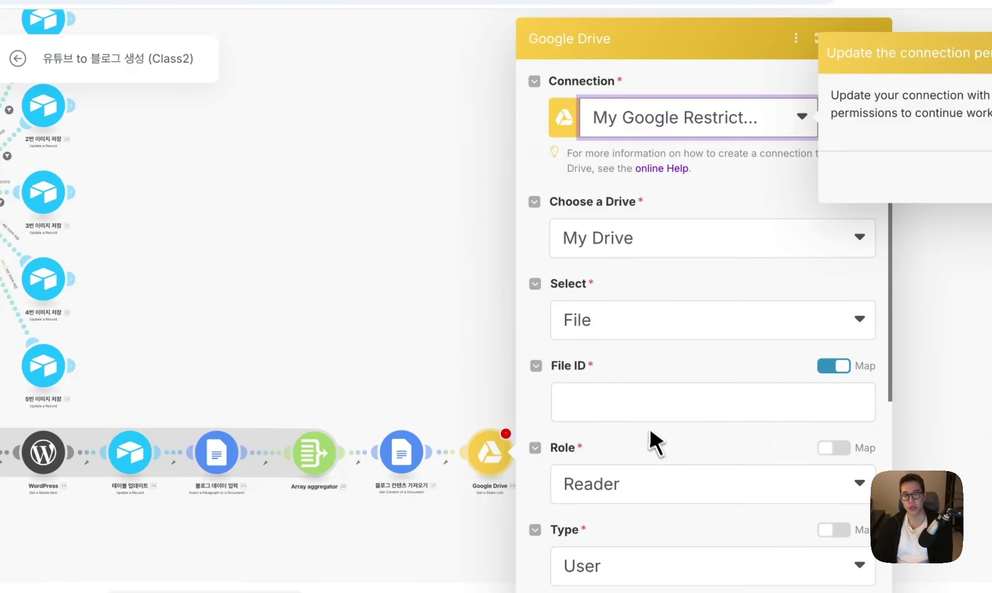
Step: Map File ID to 37. Document ID, set Role to Writer and Type to Anyone, and save the Google Drive module
{"action": "left_click", "coordinate": [641, 409]}
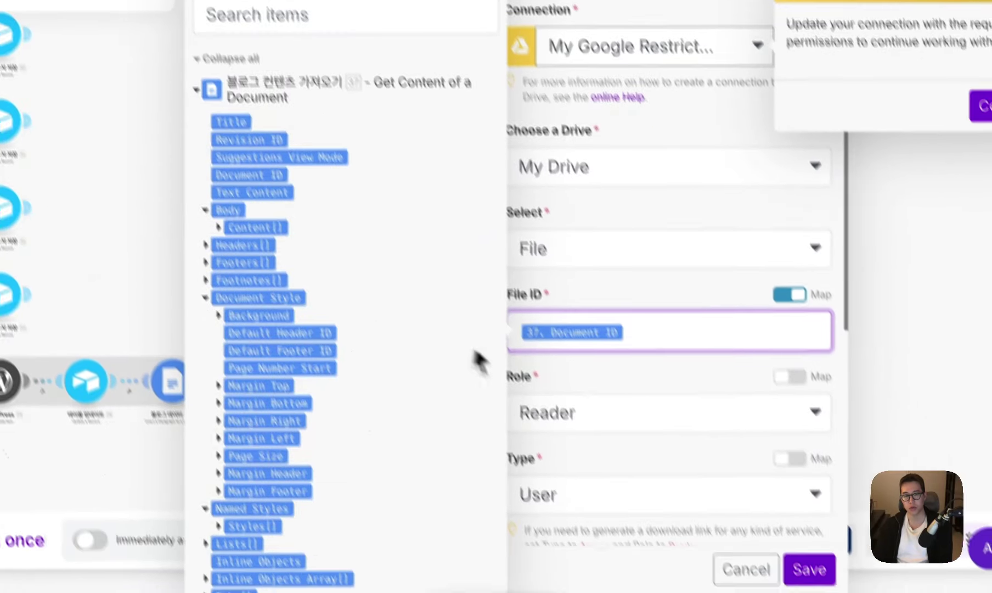
{"action": "left_click", "coordinate": [609, 485]}
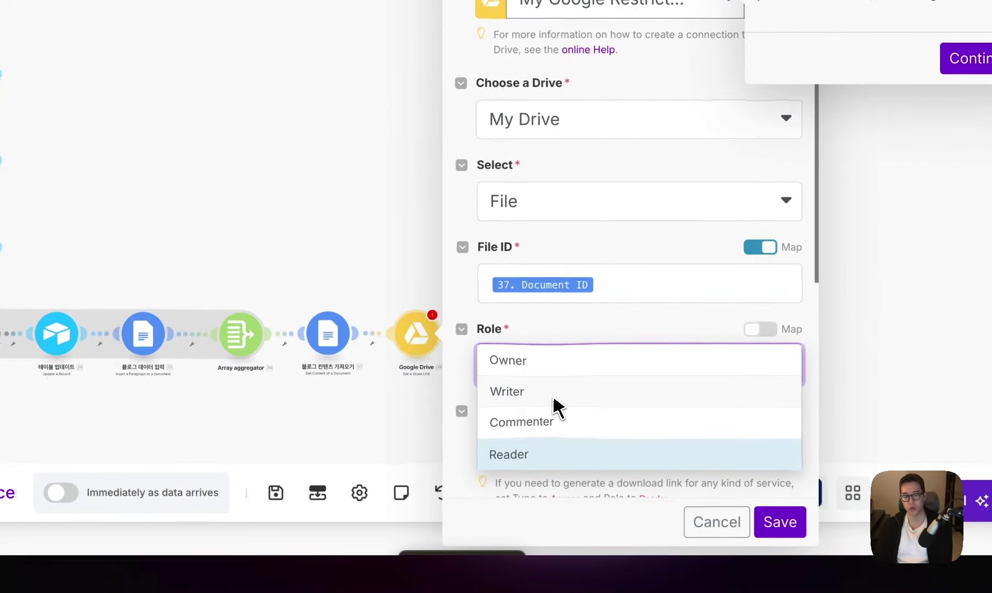
{"action": "left_click", "coordinate": [624, 509]}
{"action": "left_click", "coordinate": [549, 462]}
{"action": "left_click", "coordinate": [551, 519]}
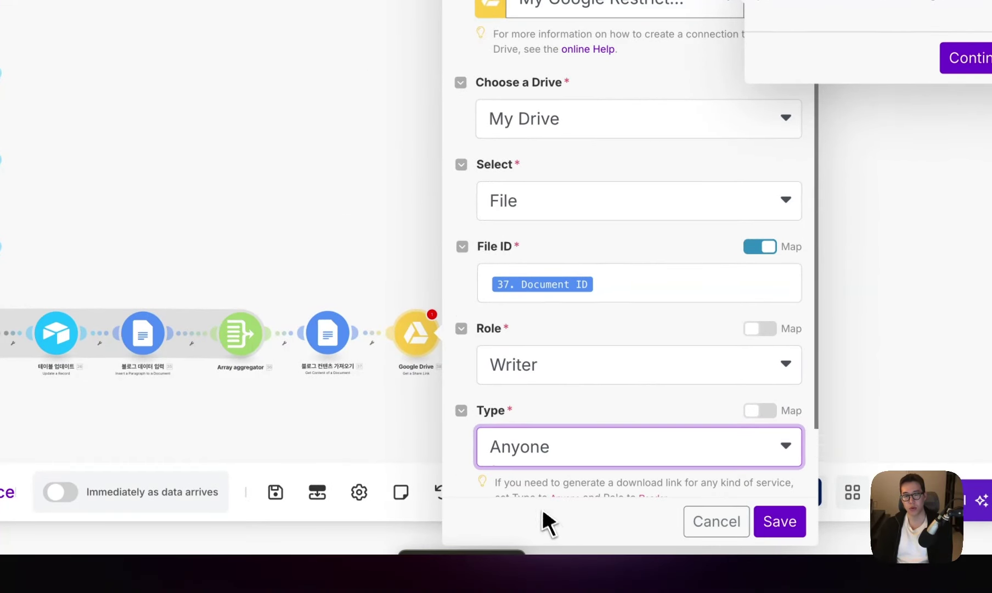
{"action": "left_click", "coordinate": [780, 521]}
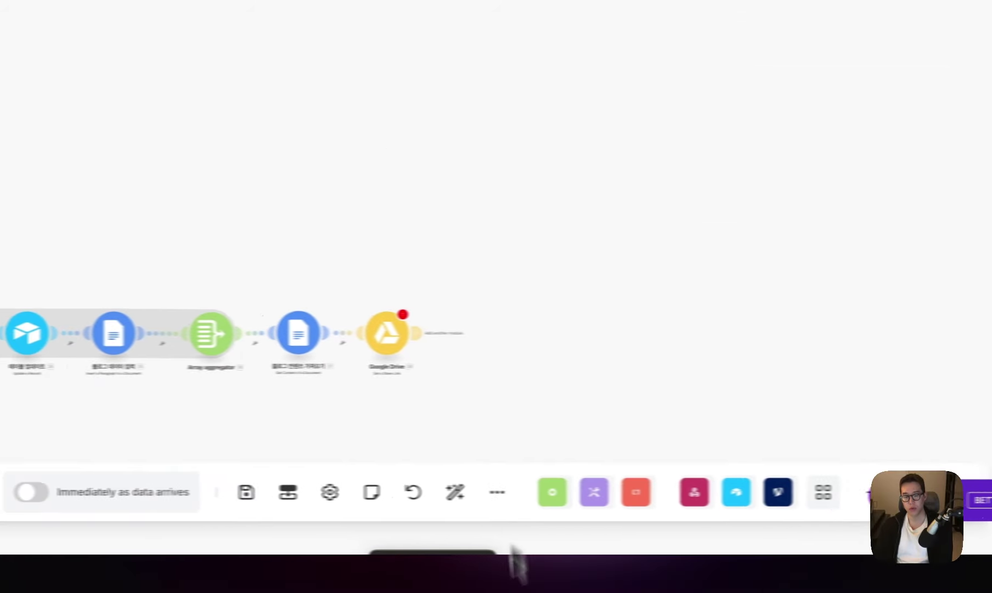
Step: Add a Markdown to HTML module after the Google Drive module
{"action": "left_click", "coordinate": [488, 332]}
{"action": "type", "text": "m"}
{"action": "key", "text": "BackSpace"}
{"action": "type", "text": "amr"}
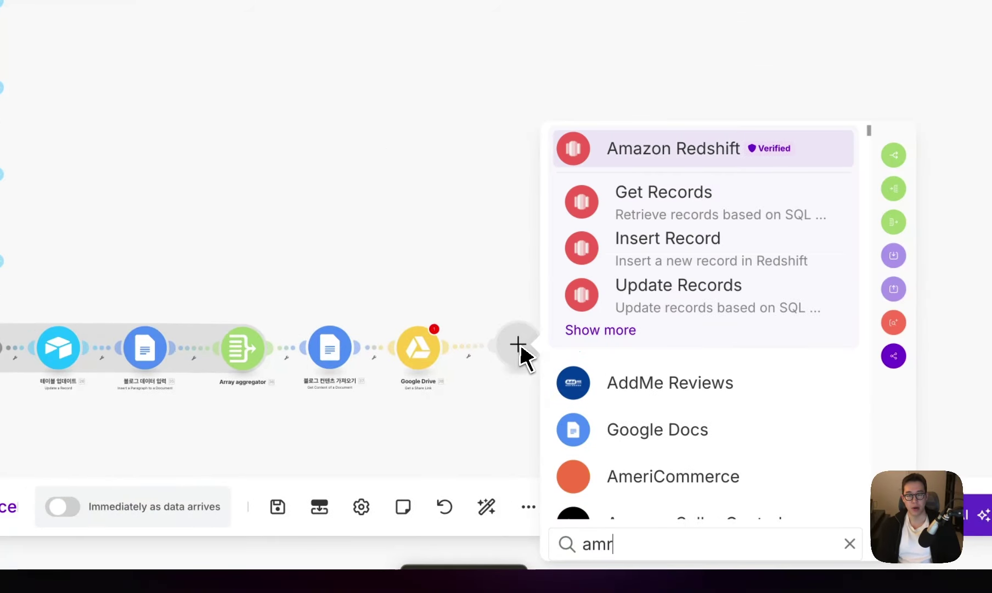
{"action": "type", "text": "mark down"}
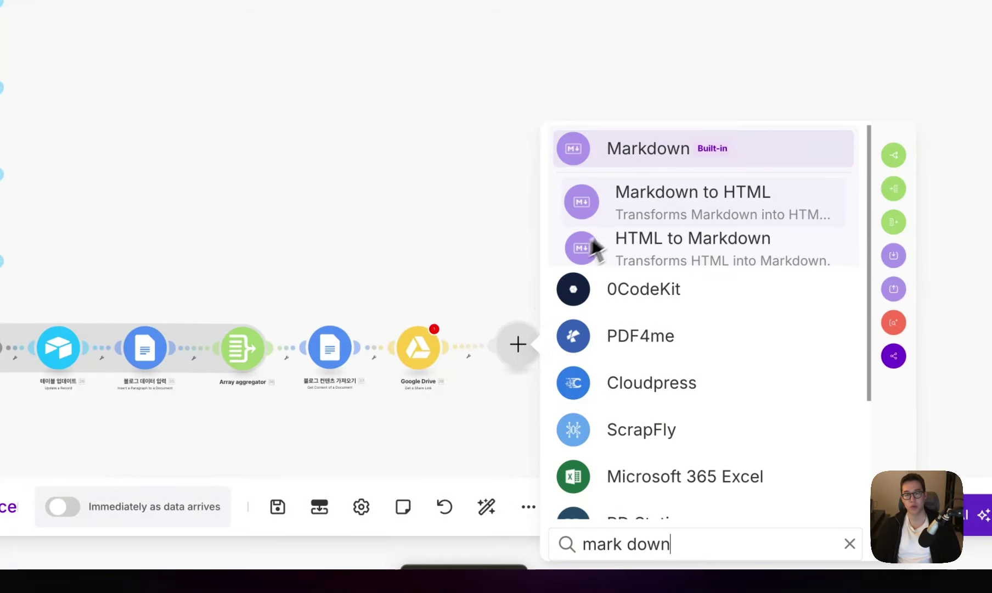
{"action": "left_click", "coordinate": [594, 223]}
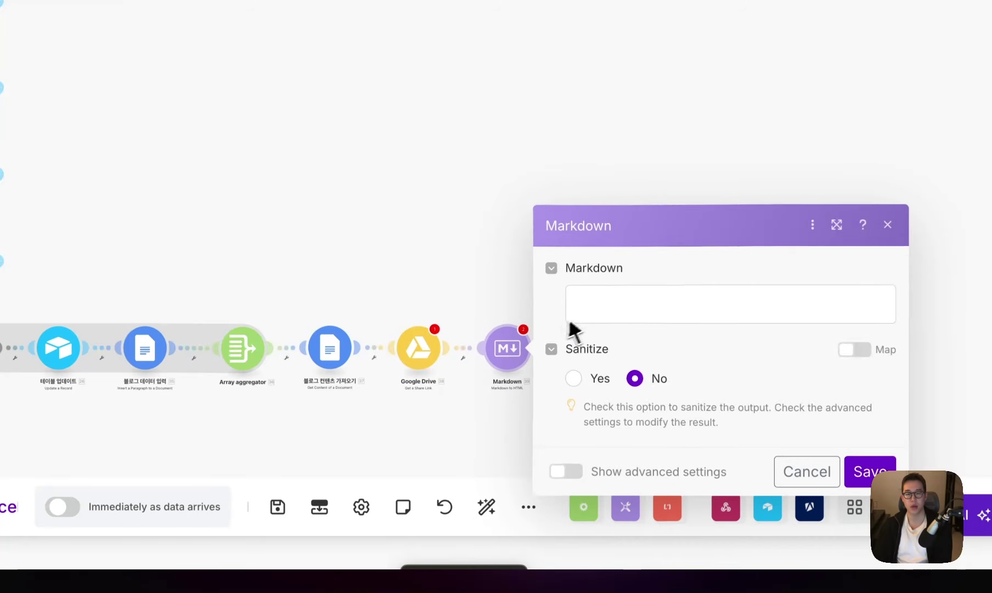
Step: Map the Markdown content to Text Content from 블로그 컨텐츠 가져오기 and save the Markdown module
{"action": "left_click", "coordinate": [603, 313]}
{"action": "scroll", "coordinate": [525, 344], "scroll_direction": "down", "scroll_amount": 5}
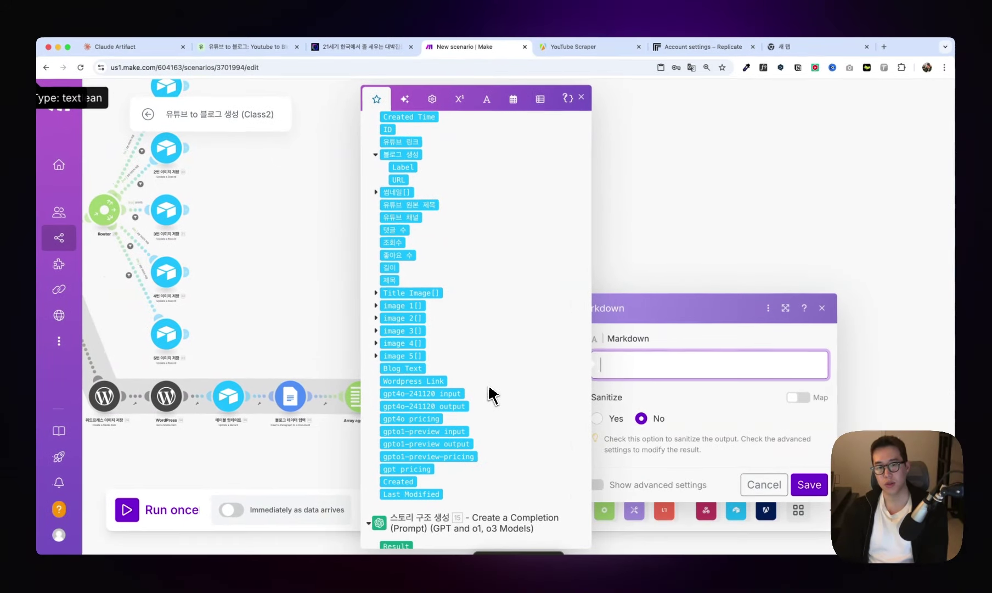
{"action": "scroll", "coordinate": [490, 393], "scroll_direction": "up", "scroll_amount": 10}
{"action": "scroll", "coordinate": [490, 393], "scroll_direction": "down", "scroll_amount": 10}
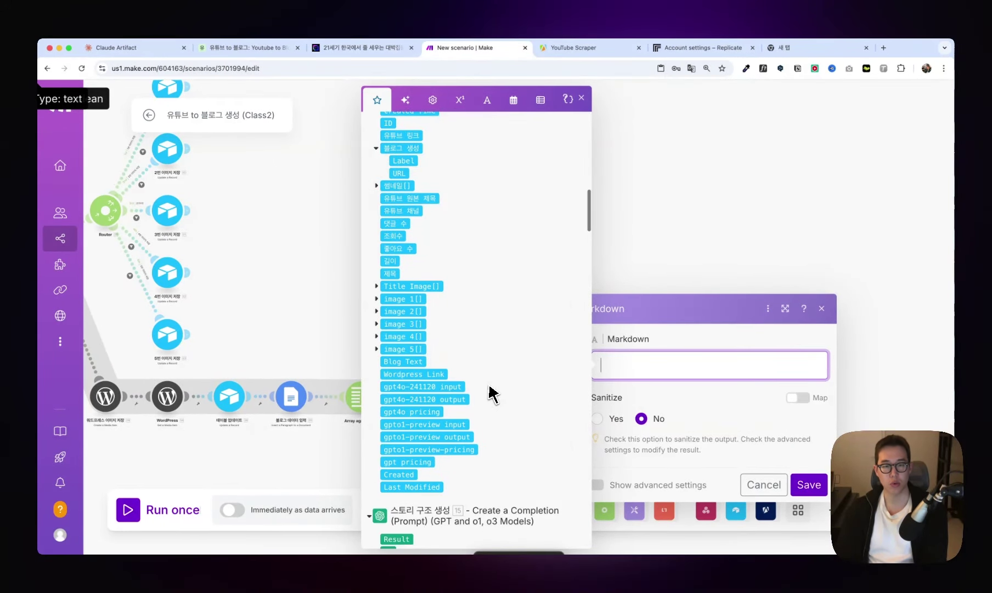
{"action": "scroll", "coordinate": [490, 393], "scroll_direction": "down", "scroll_amount": 15}
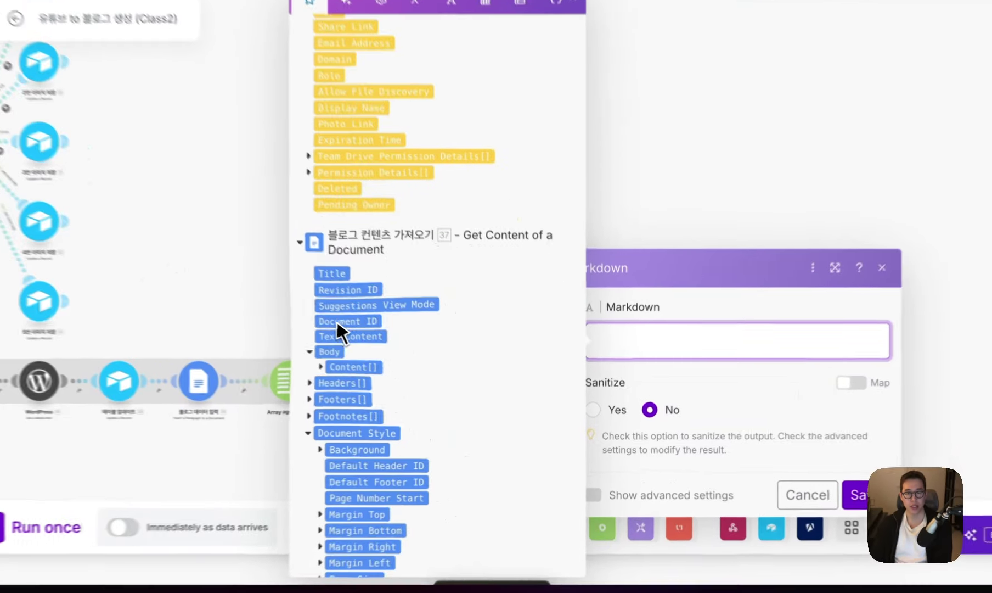
{"action": "left_click", "coordinate": [410, 362]}
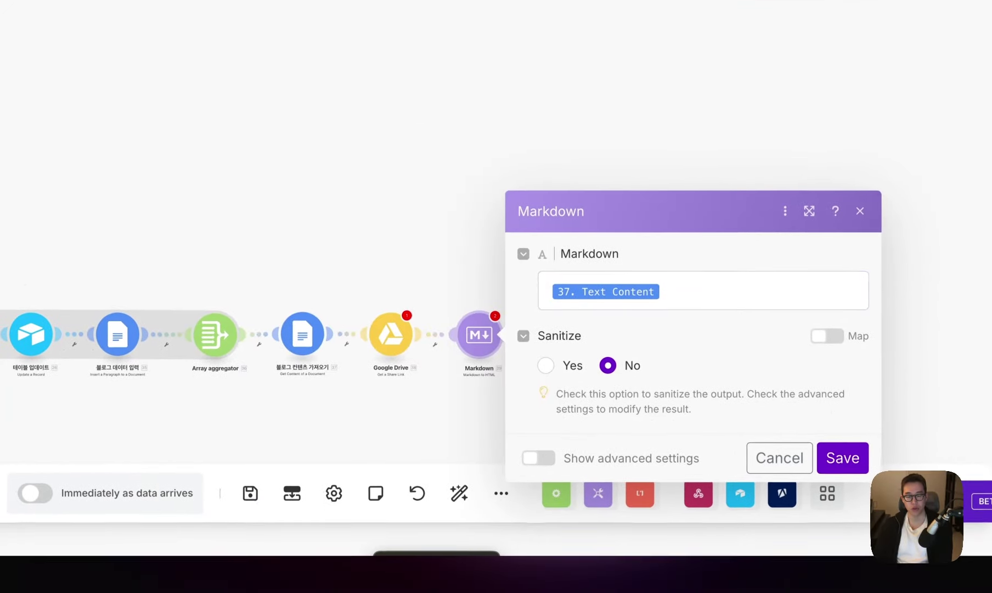
{"action": "left_click", "coordinate": [844, 459]}
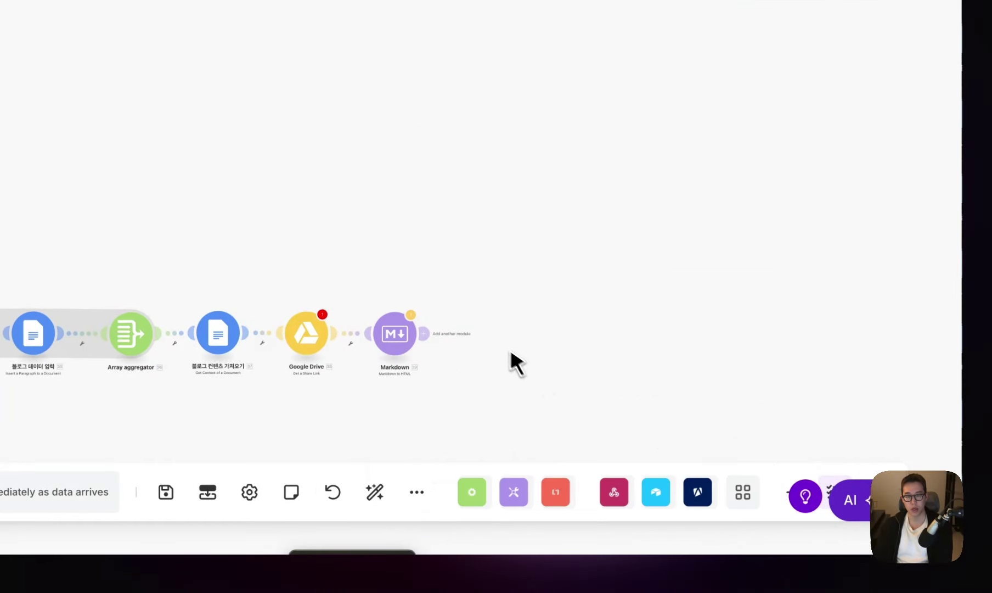
Step: Choose the existing My Google Restrict... connection again in the Google Drive module and close its settings
{"action": "left_click", "coordinate": [321, 333]}
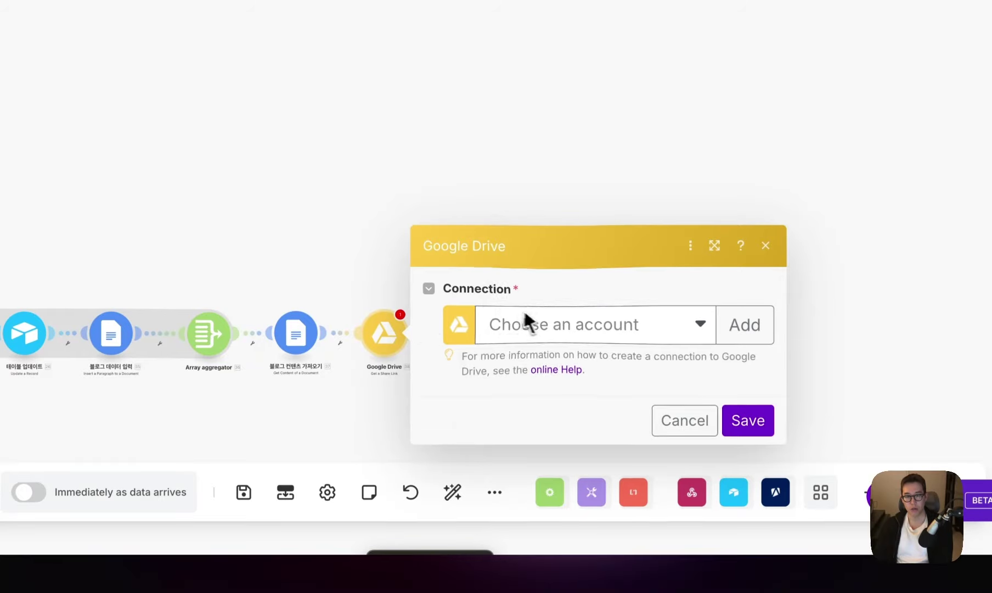
{"action": "left_click", "coordinate": [527, 323]}
{"action": "left_click", "coordinate": [619, 421]}
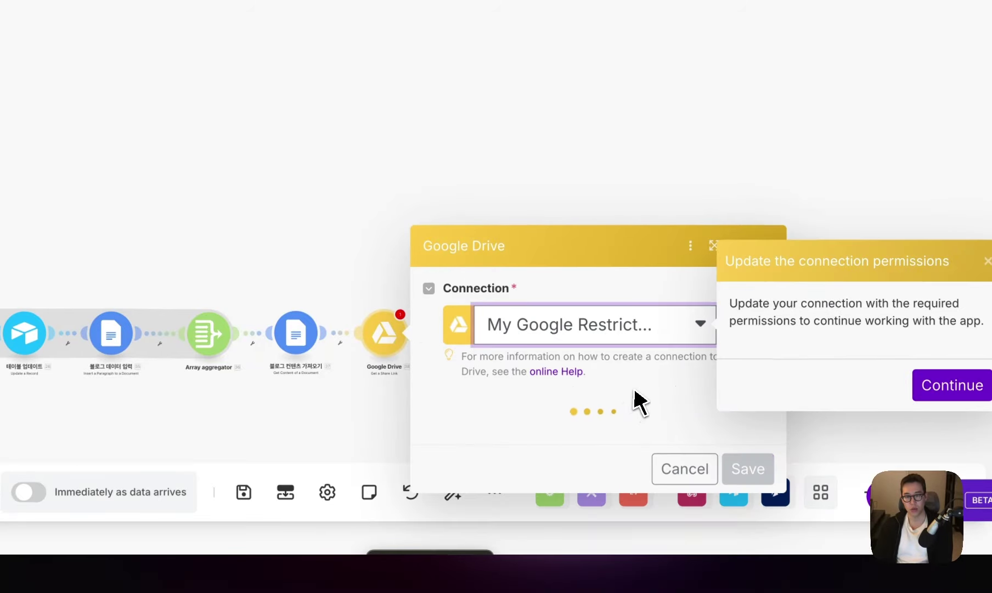
{"action": "key", "text": "Escape"}
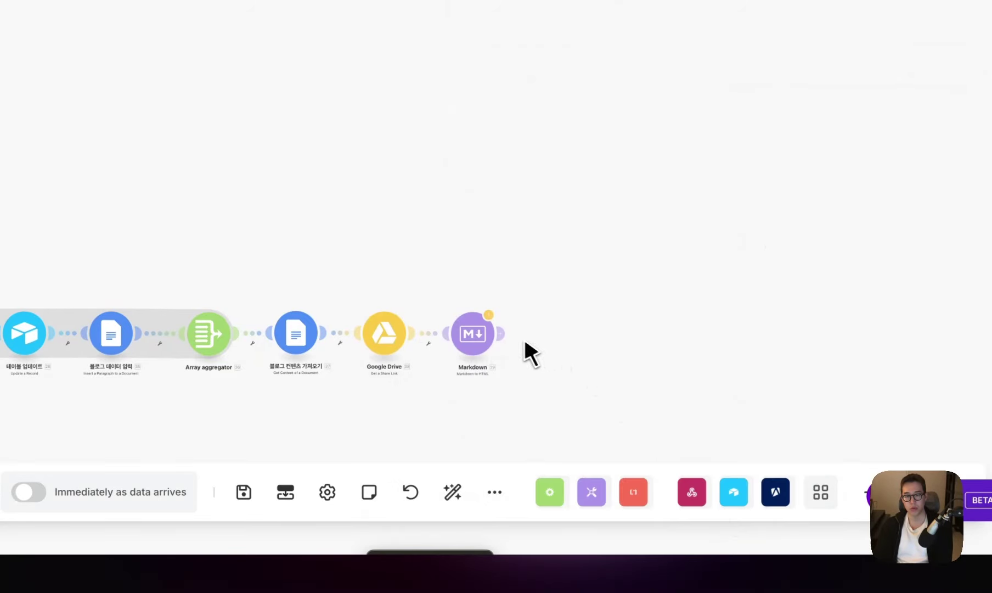
Step: Add a WordPress Create a Post module after the Markdown module
{"action": "left_click", "coordinate": [576, 343]}
{"action": "left_click", "coordinate": [675, 460]}
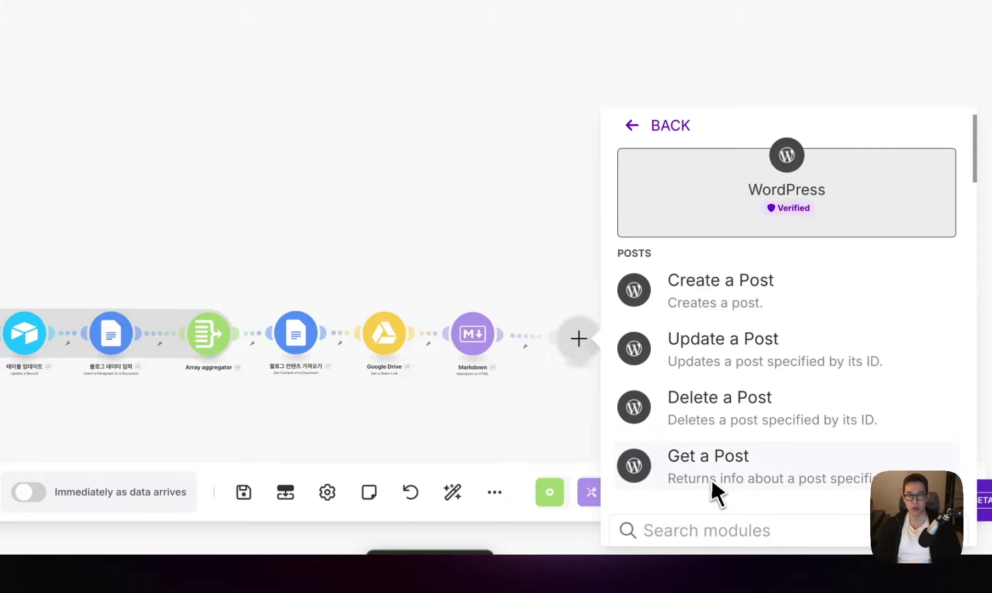
{"action": "left_click", "coordinate": [745, 317]}
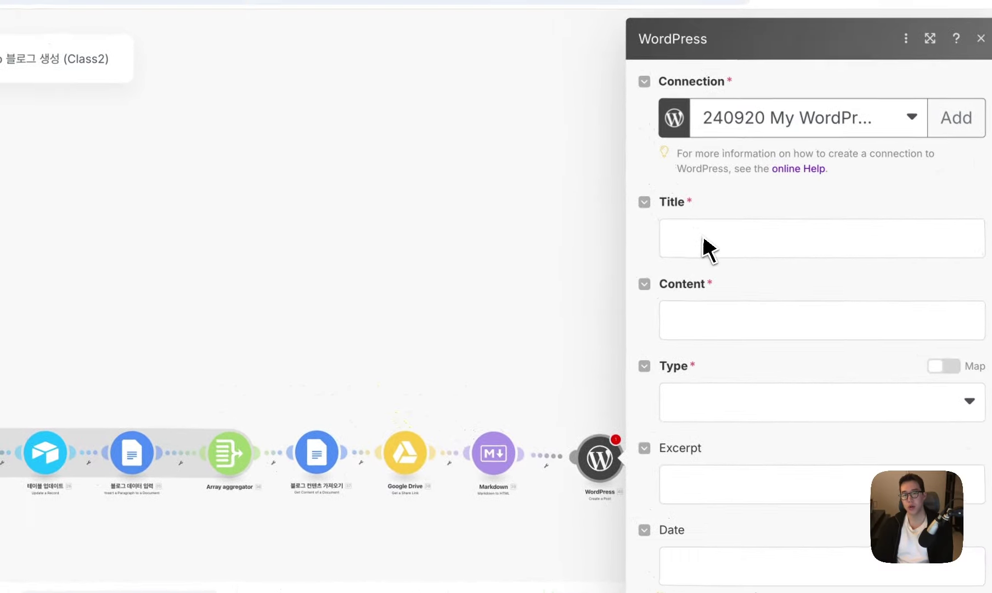
Step: Map the WordPress post's Title to 9. Result and Content to the Markdown module's HTML, and set Type to 글
{"action": "left_click", "coordinate": [708, 250]}
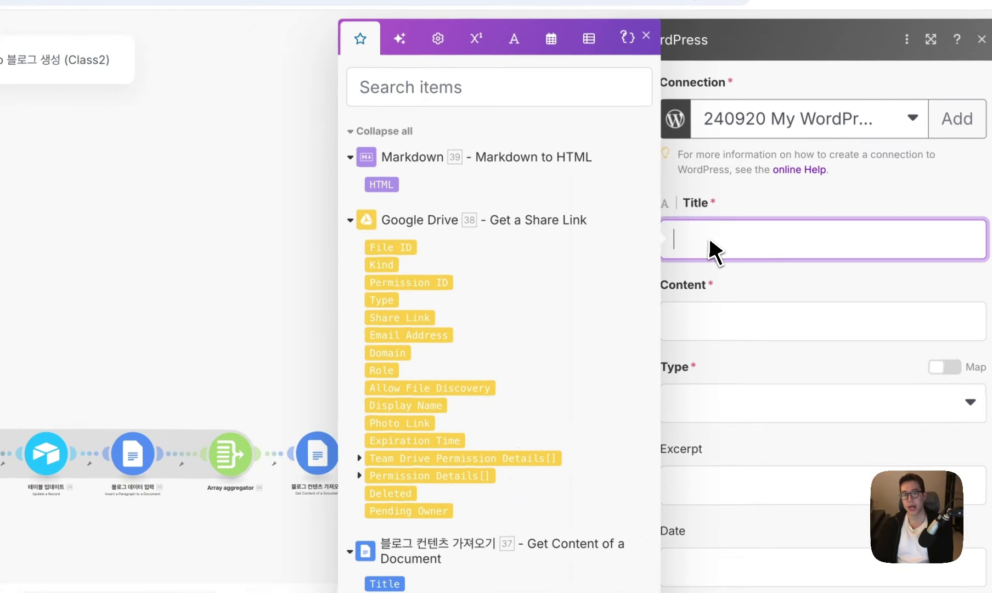
{"action": "scroll", "coordinate": [545, 383], "scroll_direction": "down", "scroll_amount": 20}
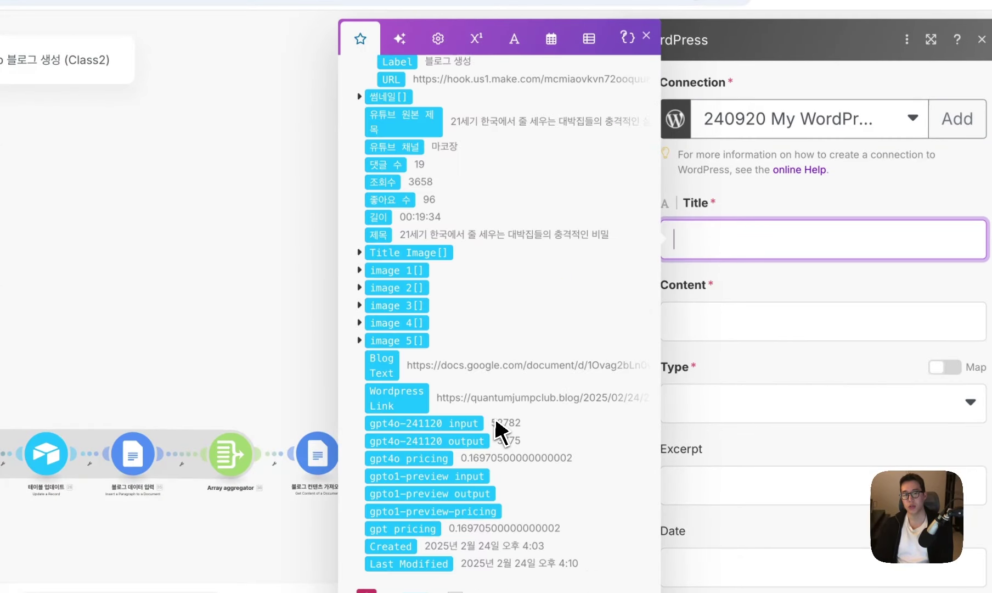
{"action": "scroll", "coordinate": [496, 428], "scroll_direction": "up", "scroll_amount": 7}
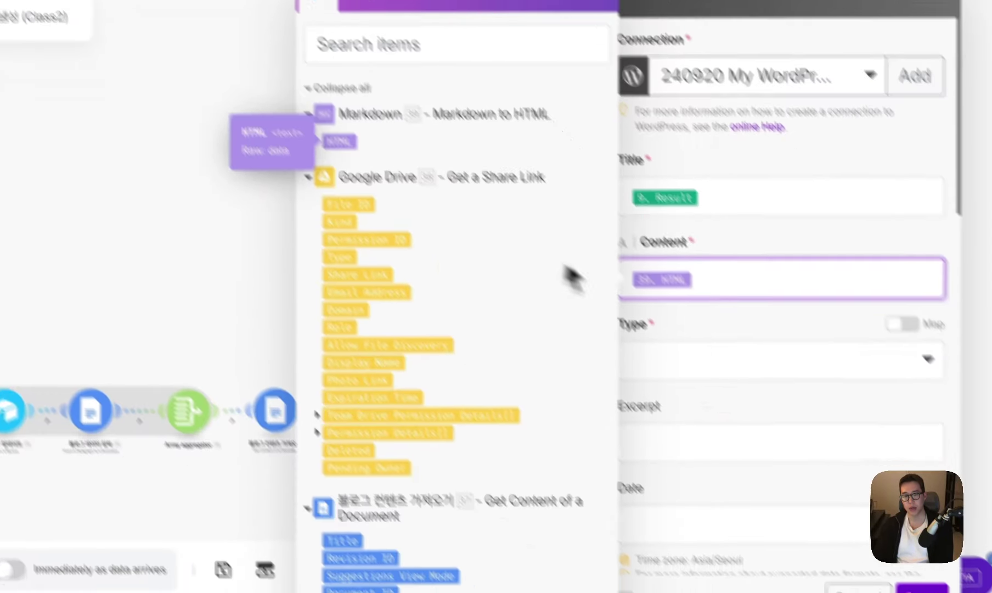
{"action": "left_click", "coordinate": [800, 404]}
{"action": "left_click", "coordinate": [742, 471]}
Step: Set the WordPress post's Date to the now variable
{"action": "scroll", "coordinate": [615, 376], "scroll_direction": "down", "scroll_amount": 2}
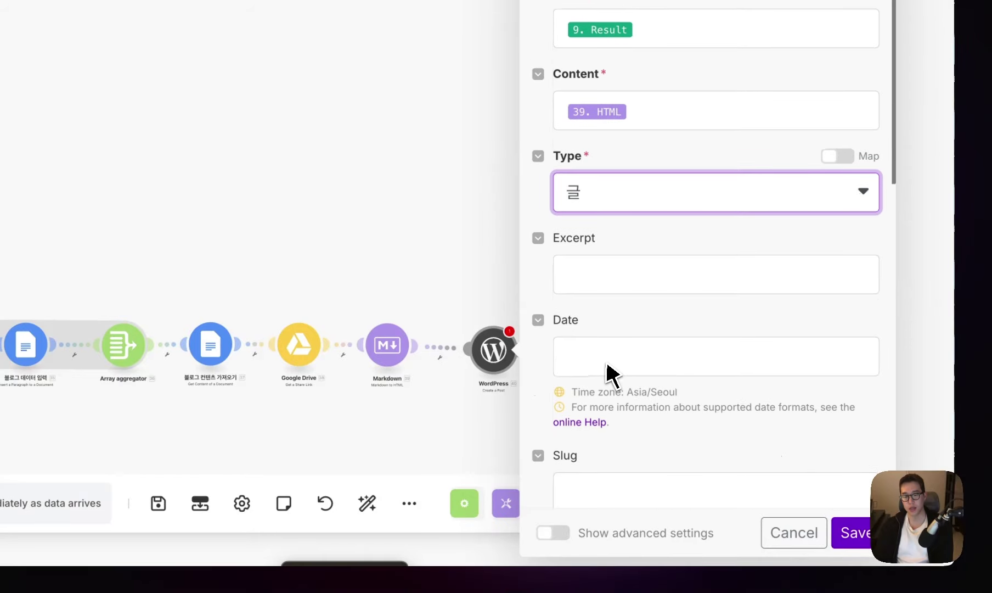
{"action": "left_click", "coordinate": [689, 467]}
{"action": "left_click", "coordinate": [552, 65]}
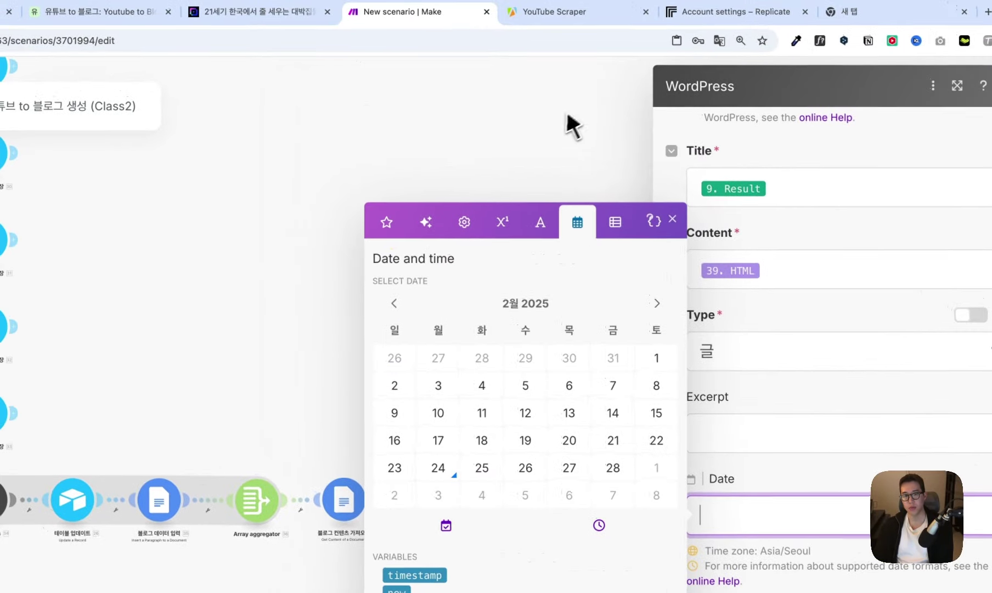
{"action": "left_click", "coordinate": [373, 571]}
{"action": "scroll", "coordinate": [655, 582], "scroll_direction": "down", "scroll_amount": 2}
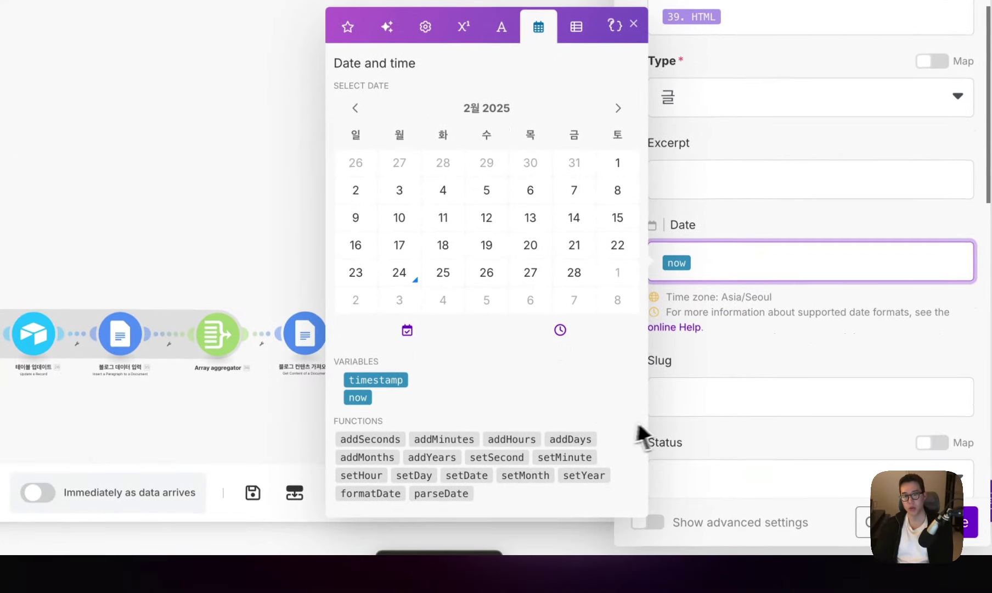
Step: Choose a Status option for the WordPress post below its Slug field
{"action": "left_click", "coordinate": [726, 378]}
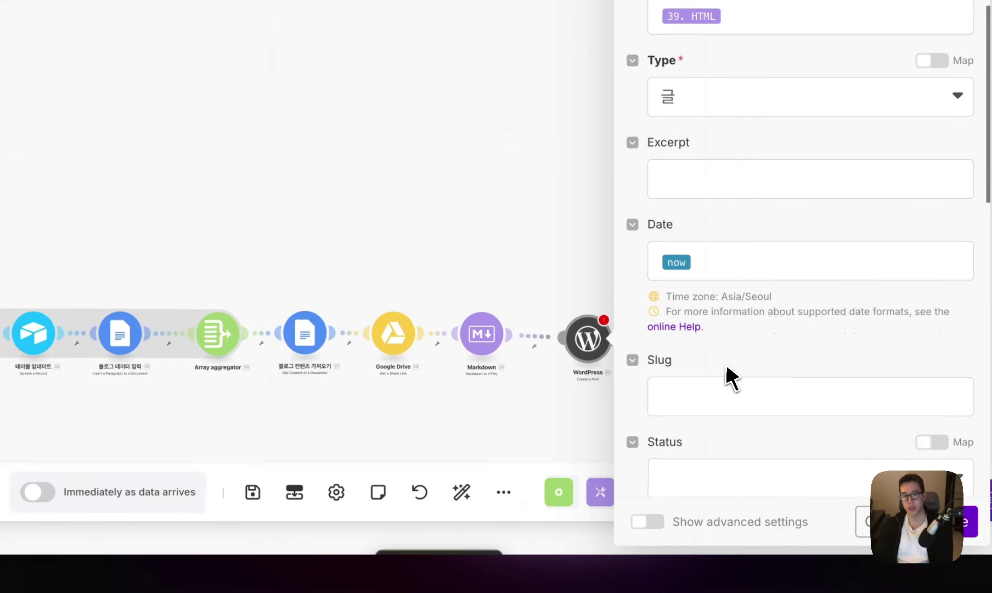
{"action": "scroll", "coordinate": [727, 379], "scroll_direction": "down", "scroll_amount": 3}
{"action": "left_click", "coordinate": [725, 329]}
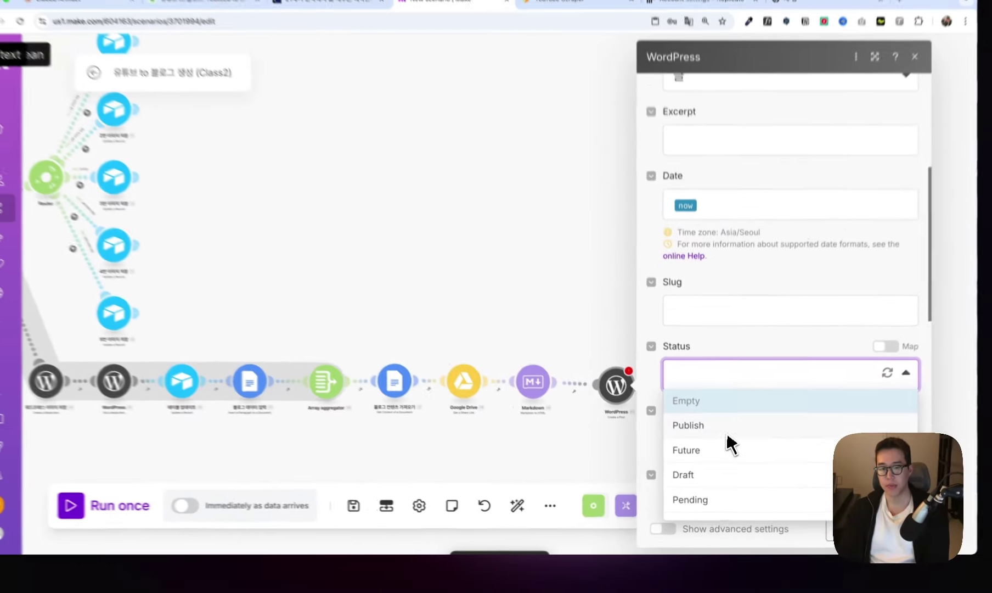
{"action": "scroll", "coordinate": [713, 449], "scroll_direction": "down", "scroll_amount": 1}
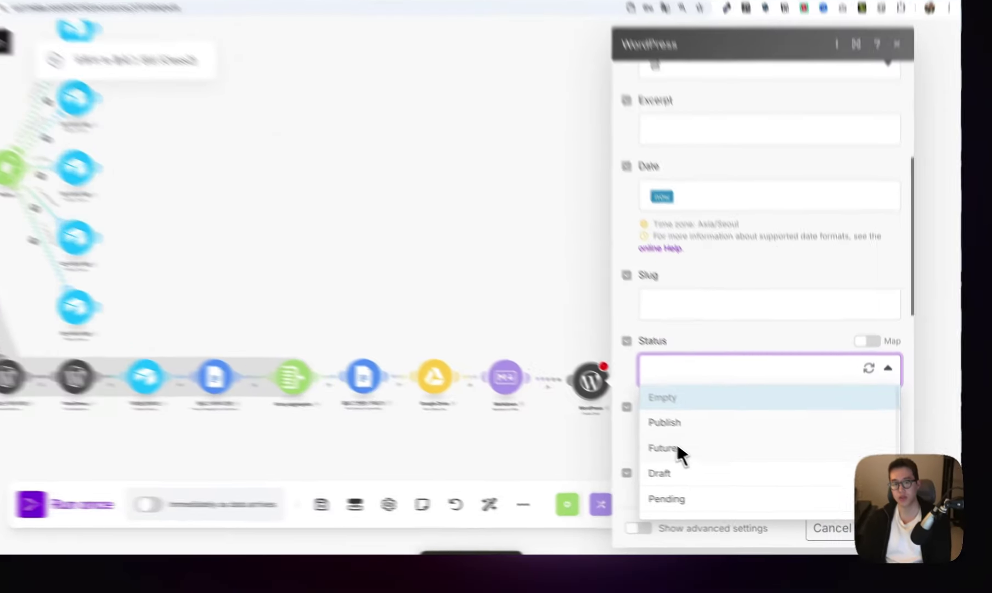
{"action": "left_click", "coordinate": [700, 439]}
{"action": "scroll", "coordinate": [703, 445], "scroll_direction": "down", "scroll_amount": 9}
Step: Map the WordPress post's Featured media ID to 14. Media Item ID from the Create a Media Item module
{"action": "left_click", "coordinate": [705, 475]}
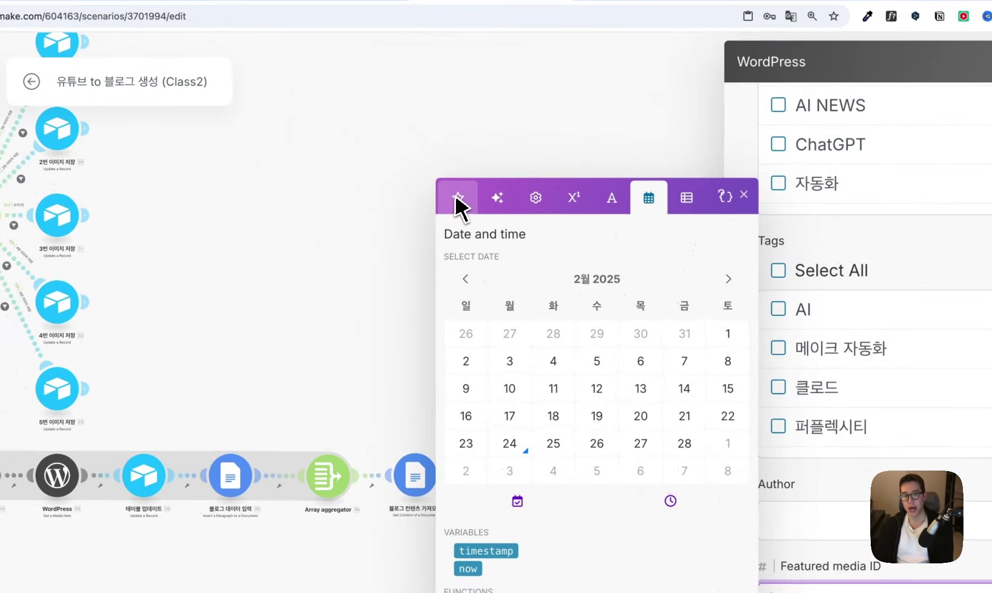
{"action": "left_click", "coordinate": [311, 55]}
{"action": "scroll", "coordinate": [352, 200], "scroll_direction": "down", "scroll_amount": 5}
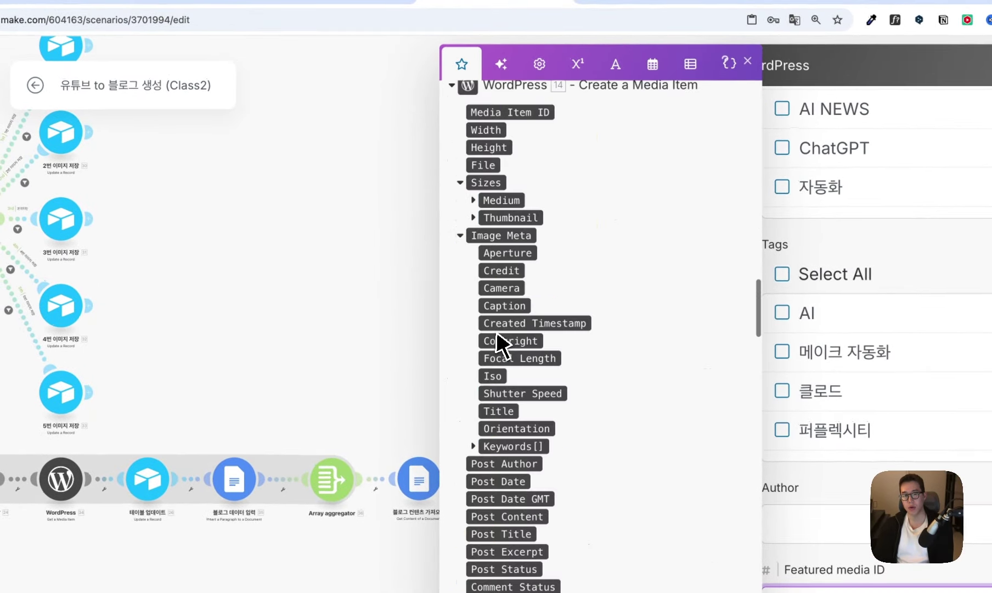
{"action": "scroll", "coordinate": [501, 343], "scroll_direction": "up", "scroll_amount": 5}
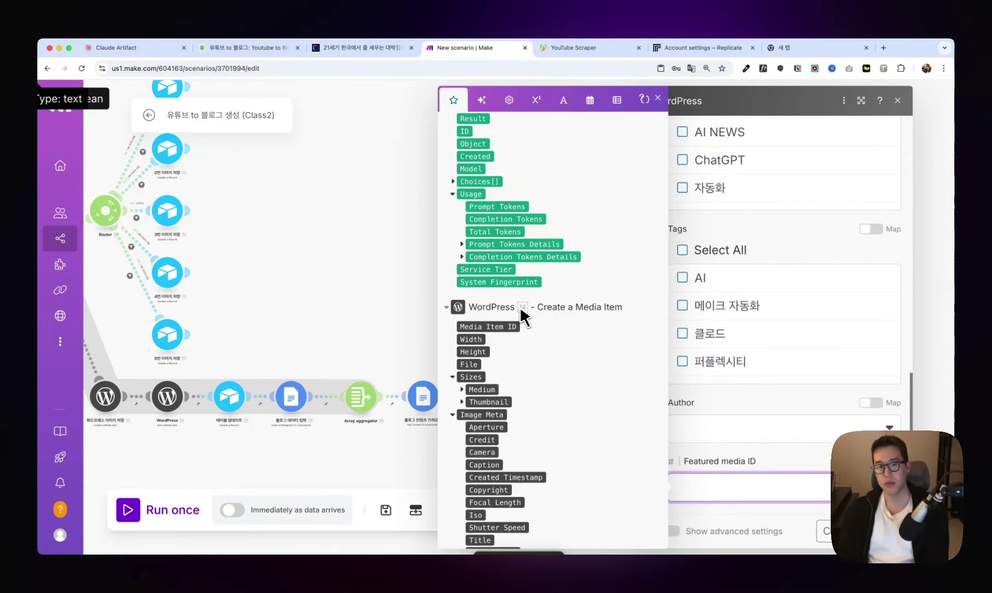
{"action": "scroll", "coordinate": [511, 317], "scroll_direction": "down", "scroll_amount": 3}
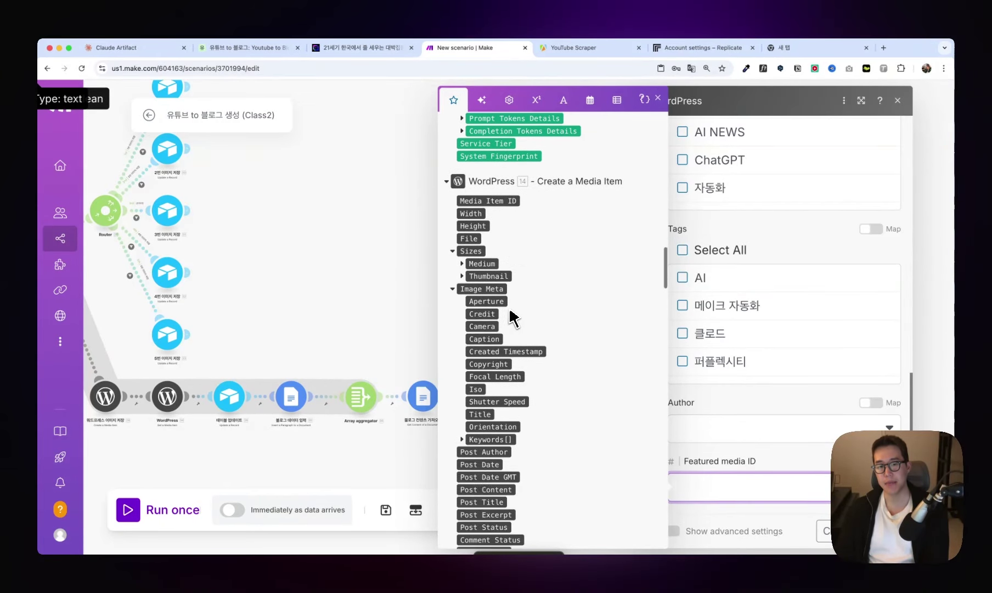
{"action": "left_click", "coordinate": [434, 192]}
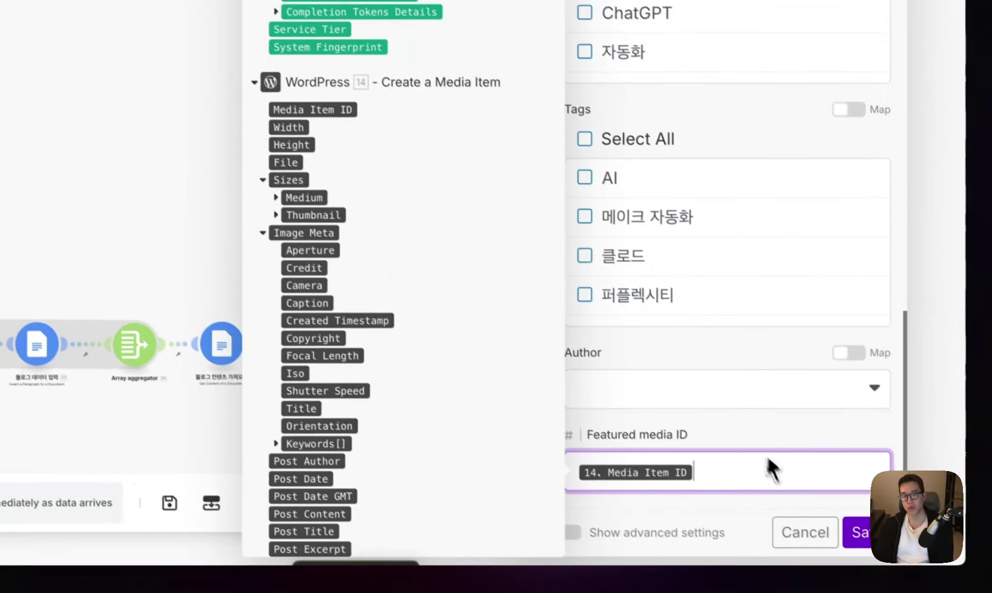
Step: Select the site owner as the WordPress post's Author and save the module settings
{"action": "left_click", "coordinate": [749, 431]}
{"action": "left_click", "coordinate": [666, 404]}
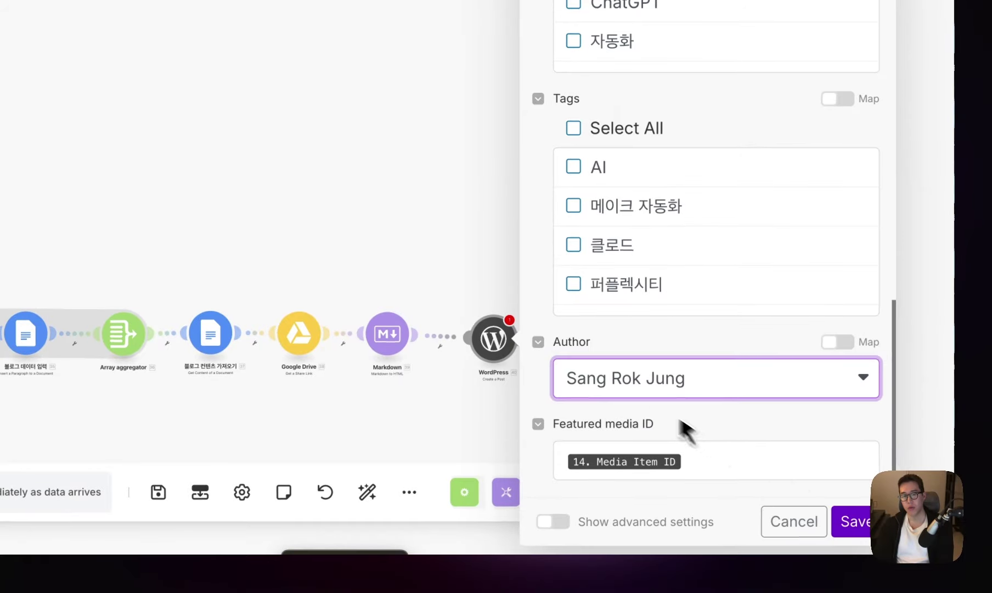
{"action": "left_click", "coordinate": [851, 521]}
Step: Rename the WordPress Create a Post module as 워드프레스 블로그 업데이트
{"action": "right_click", "coordinate": [490, 351]}
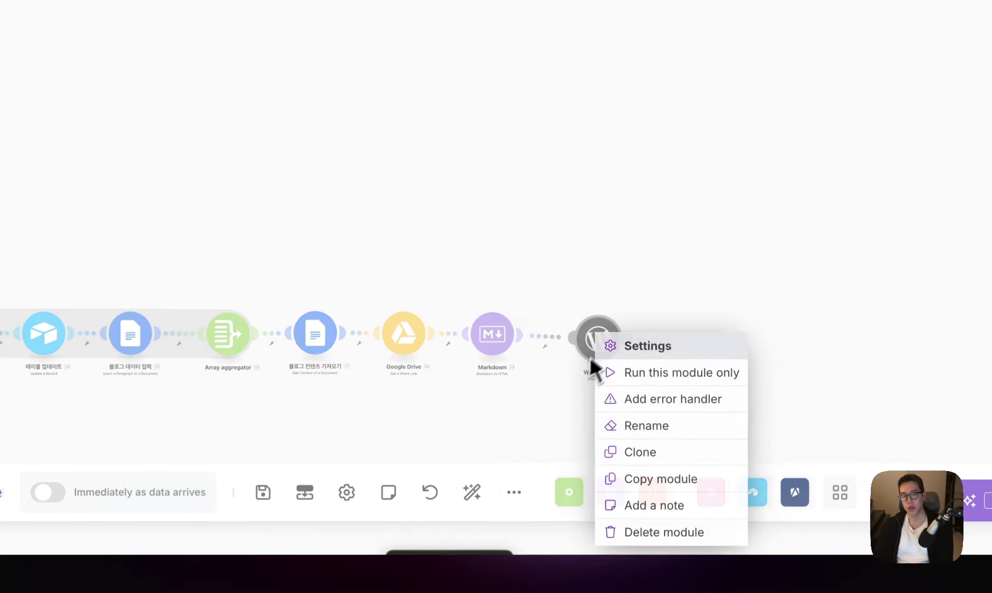
{"action": "left_click", "coordinate": [541, 425]}
{"action": "type", "text": "워드프레스 블로그 업드"}
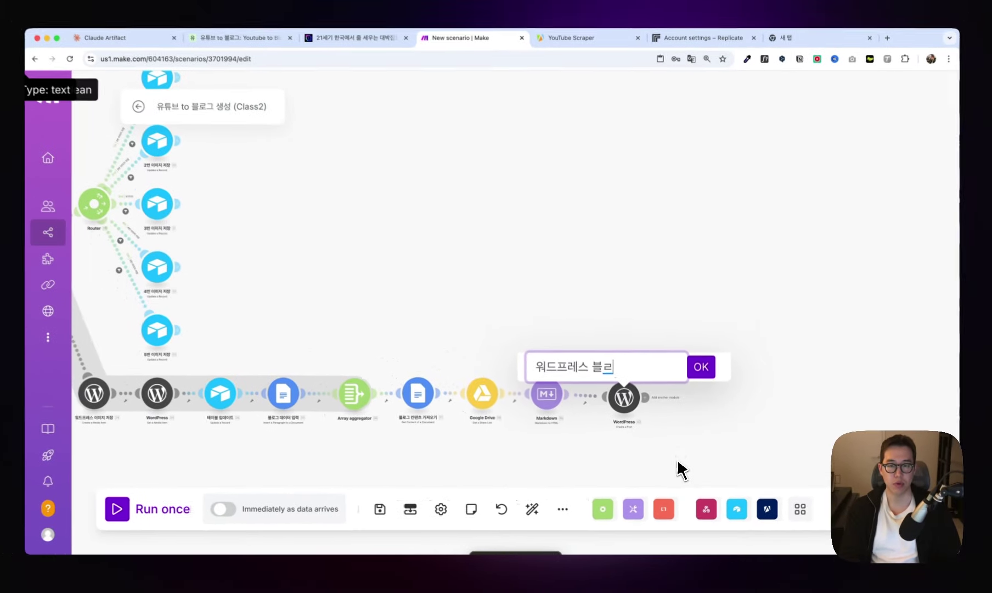
{"action": "type", "text": "데이트"}
{"action": "key", "text": "Return"}
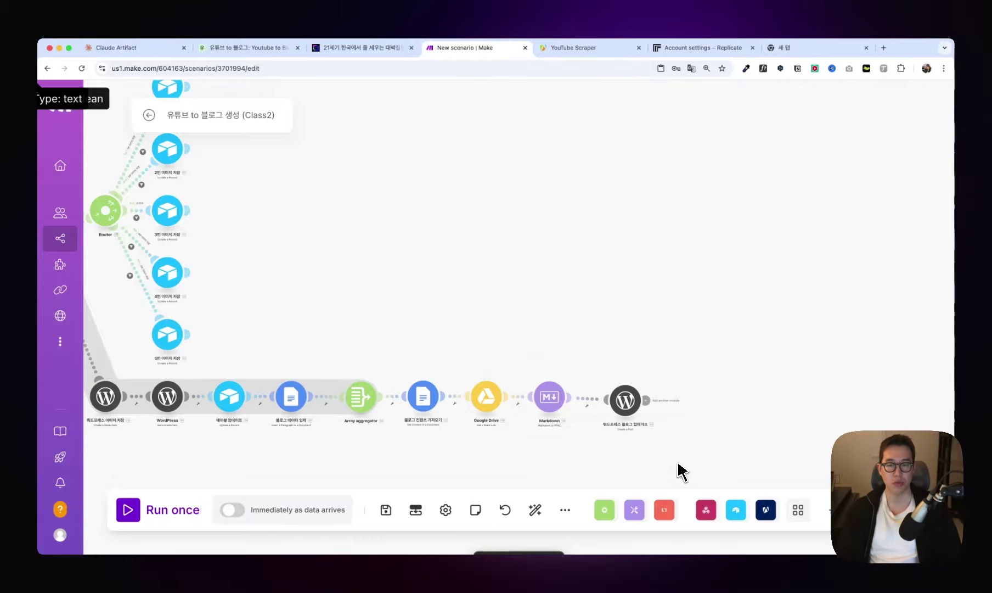
Step: Add a WordPress Get a Post module after the 워드프레스 블로그 업데이트 module
{"action": "left_click", "coordinate": [646, 400]}
{"action": "left_click", "coordinate": [598, 467]}
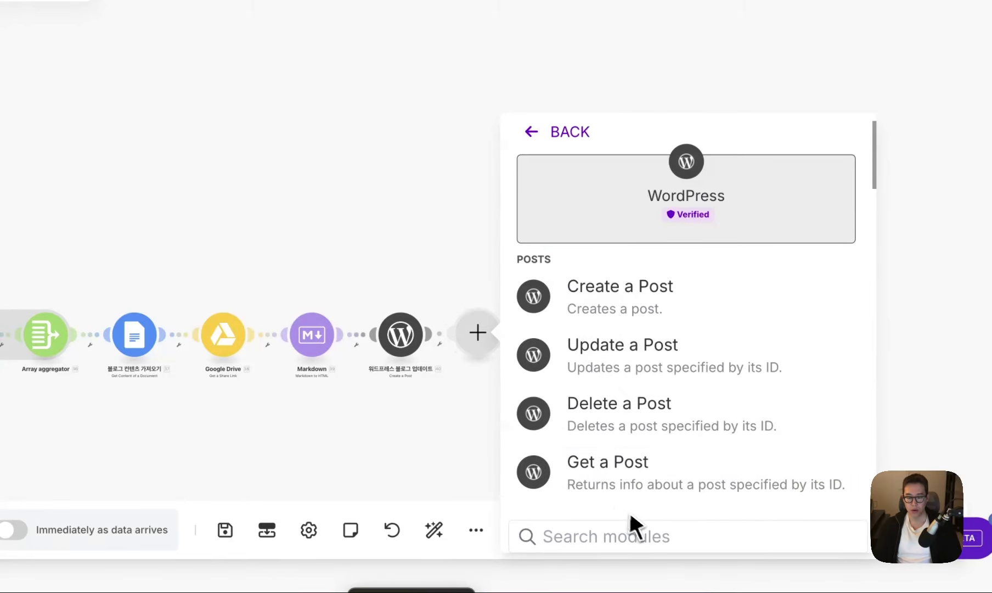
{"action": "type", "text": "get a"}
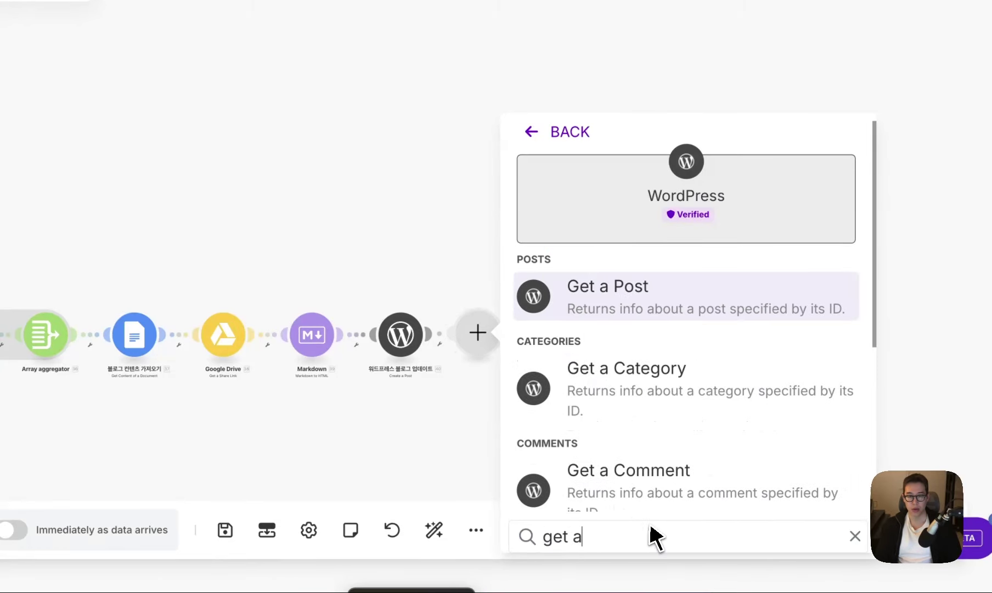
{"action": "left_click", "coordinate": [761, 310]}
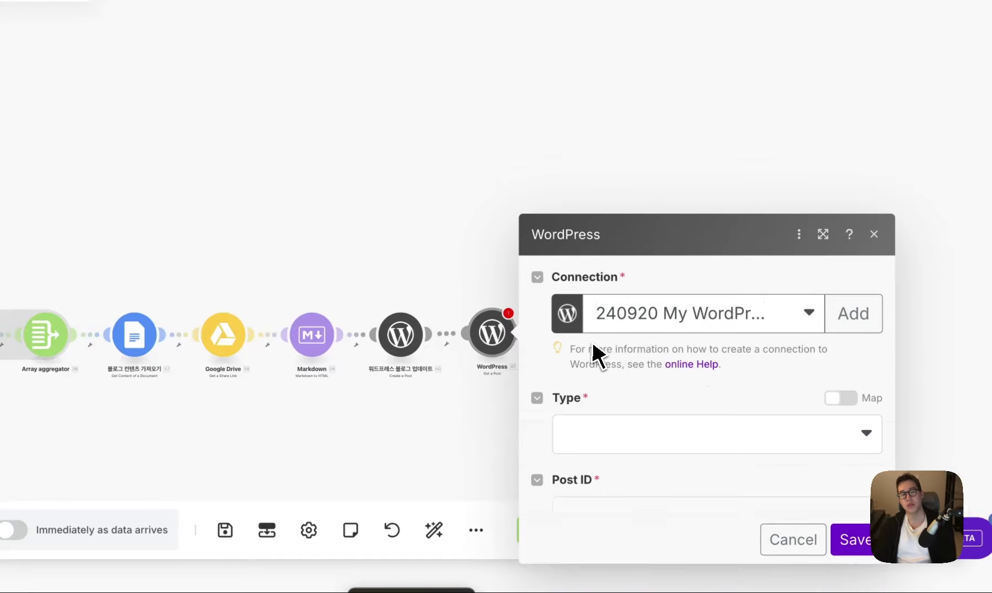
Step: Set the Get a Post module's Type to 글, map Post ID to 40. Post ID, and save it
{"action": "left_click", "coordinate": [628, 366]}
{"action": "left_click", "coordinate": [614, 425]}
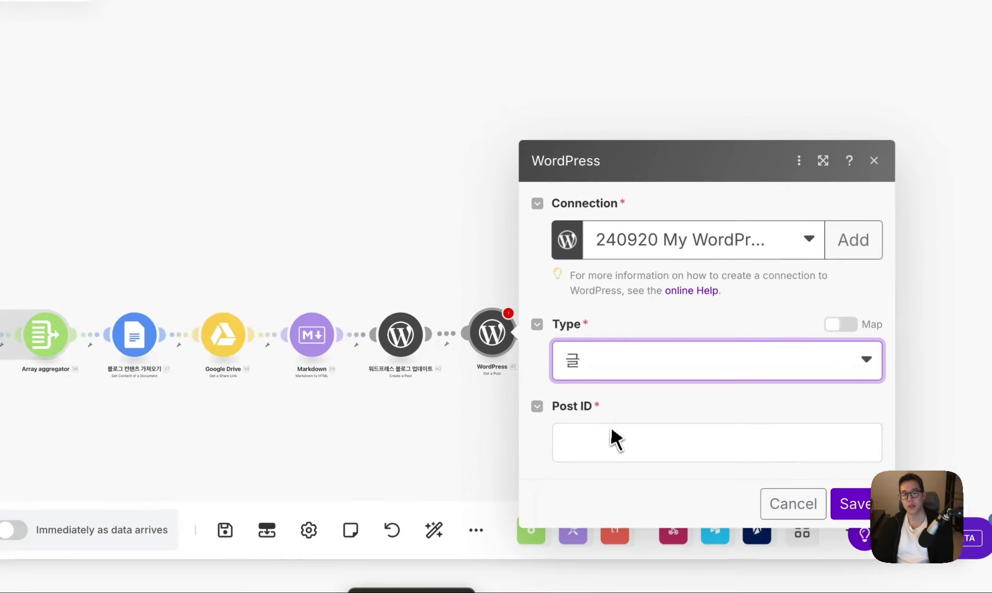
{"action": "left_click", "coordinate": [611, 442]}
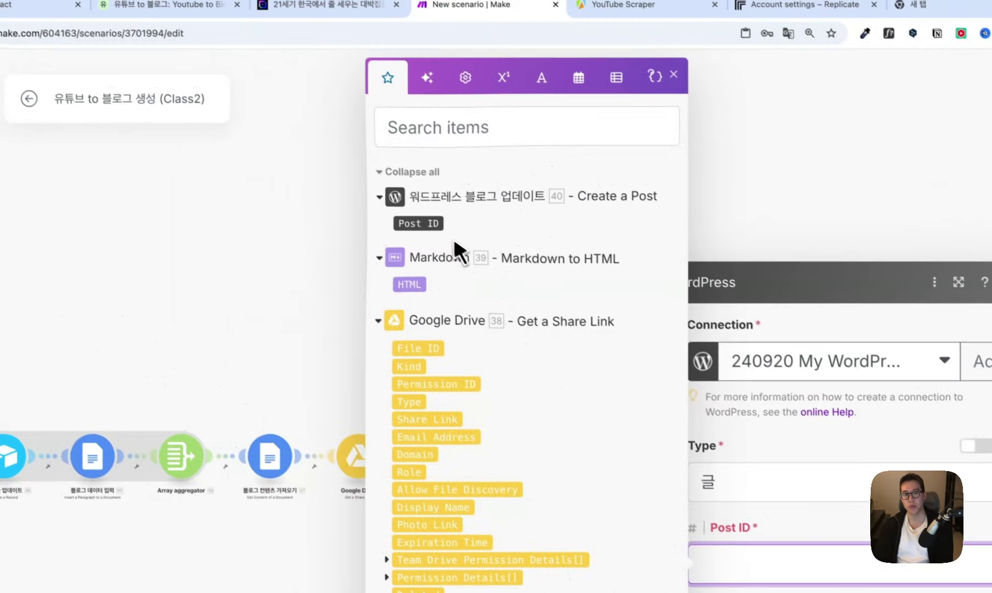
{"action": "left_click", "coordinate": [419, 224]}
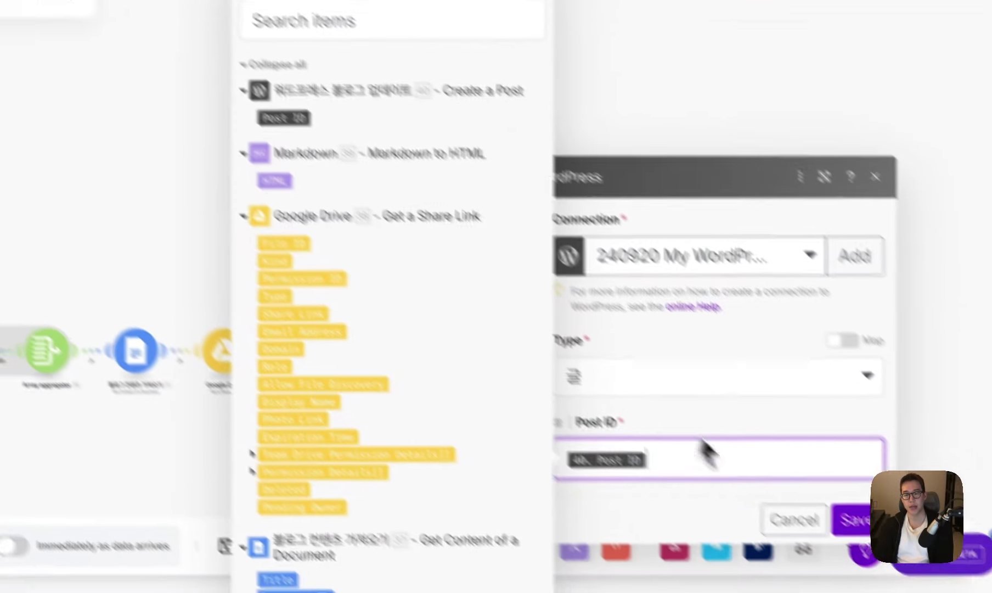
{"action": "left_click", "coordinate": [792, 474]}
Step: Add a Router after the WordPress Get a Post module
{"action": "left_click", "coordinate": [529, 301]}
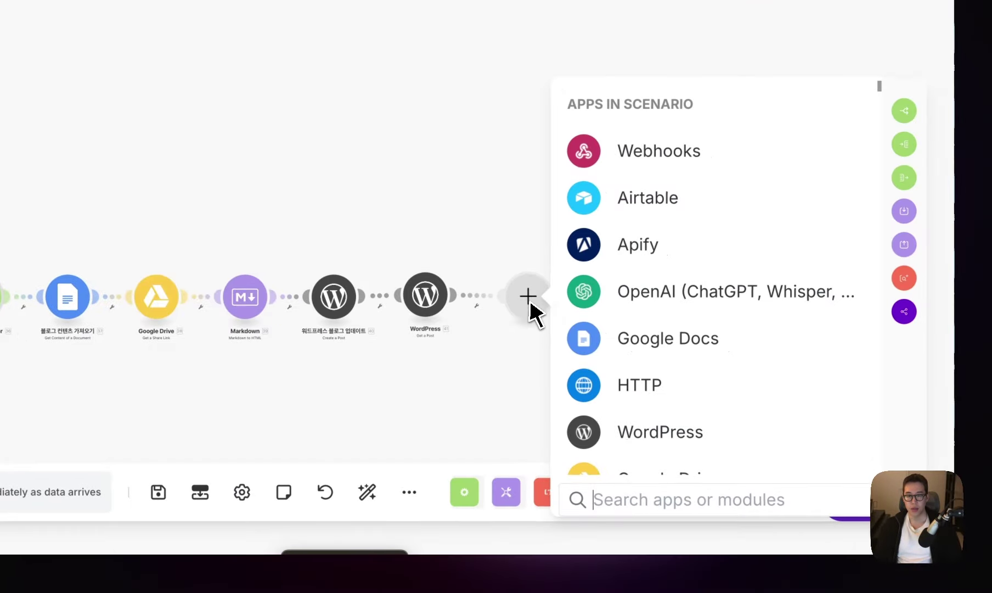
{"action": "type", "text": "ㄱ"}
{"action": "key", "text": "BackSpace"}
{"action": "type", "text": "router"}
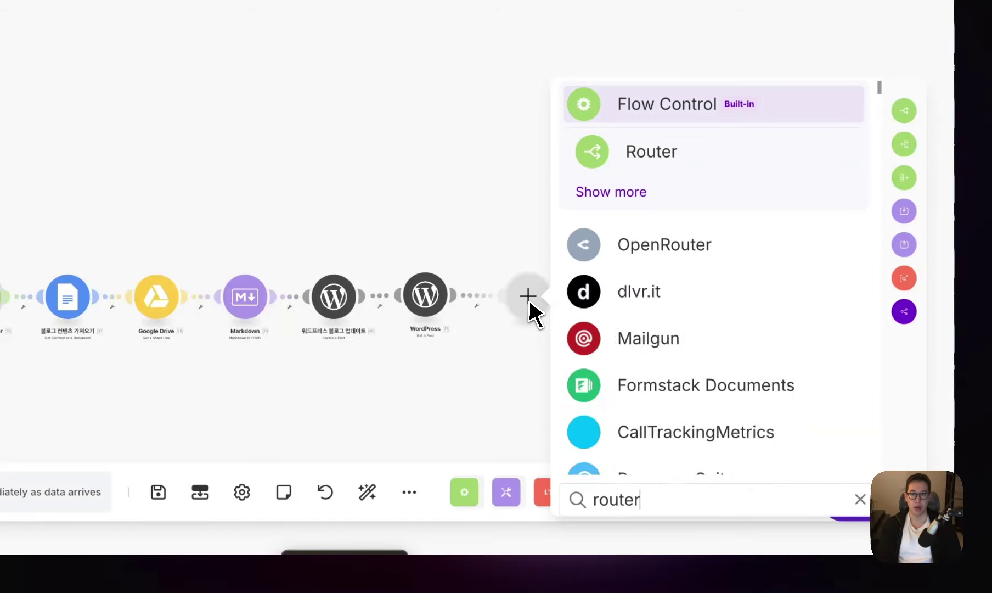
{"action": "key", "text": "Down"}
{"action": "key", "text": "Return"}
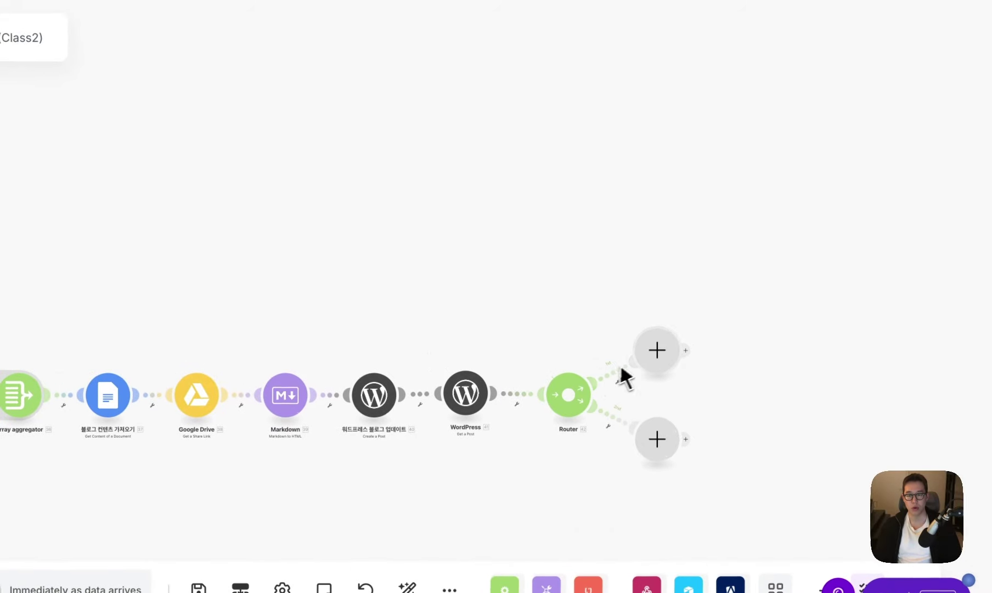
Step: Add a Discord Send a Message module on the new router's upper branch
{"action": "left_click", "coordinate": [657, 350]}
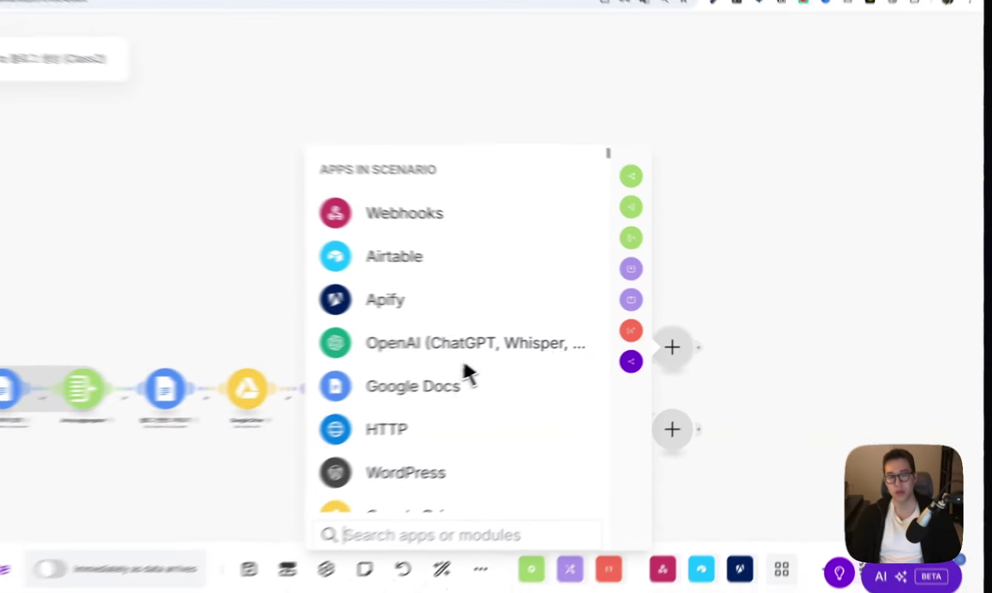
{"action": "type", "text": "dis"}
{"action": "key", "text": "BackSpace"}
{"action": "key", "text": "BackSpace"}
{"action": "key", "text": "BackSpace"}
{"action": "type", "text": "야"}
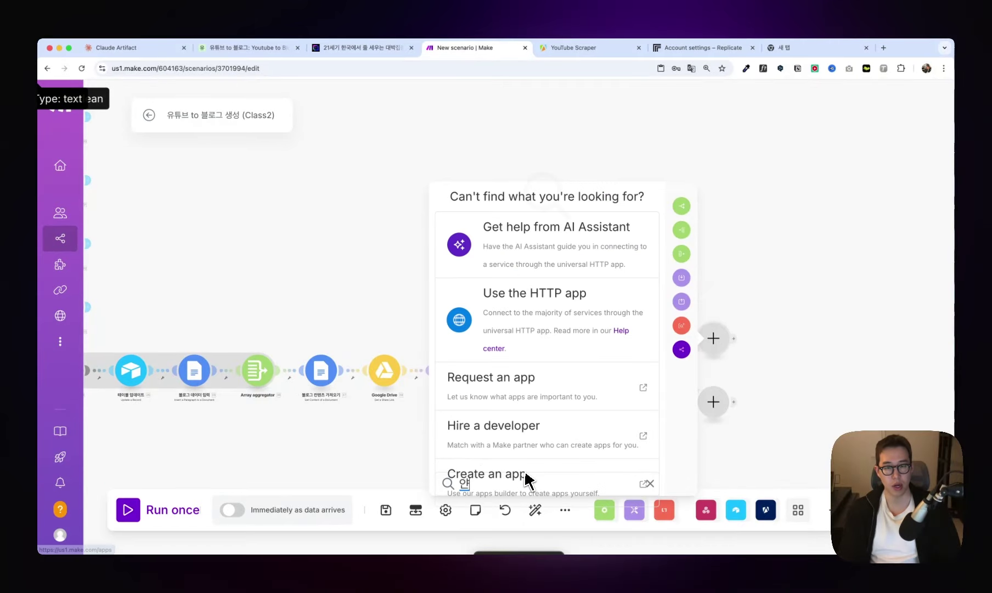
{"action": "type", "text": "dis"}
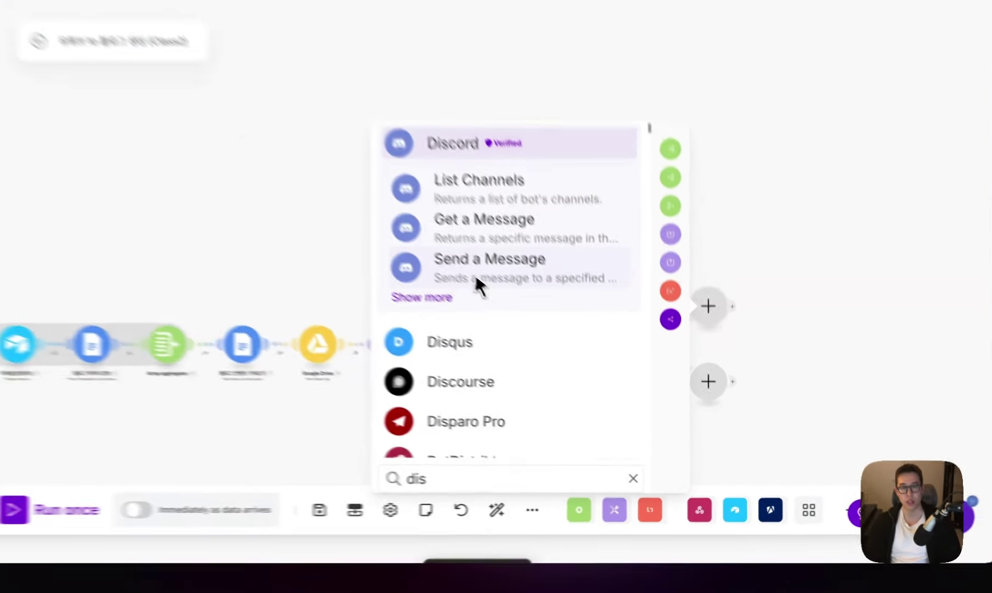
{"action": "left_click", "coordinate": [520, 318]}
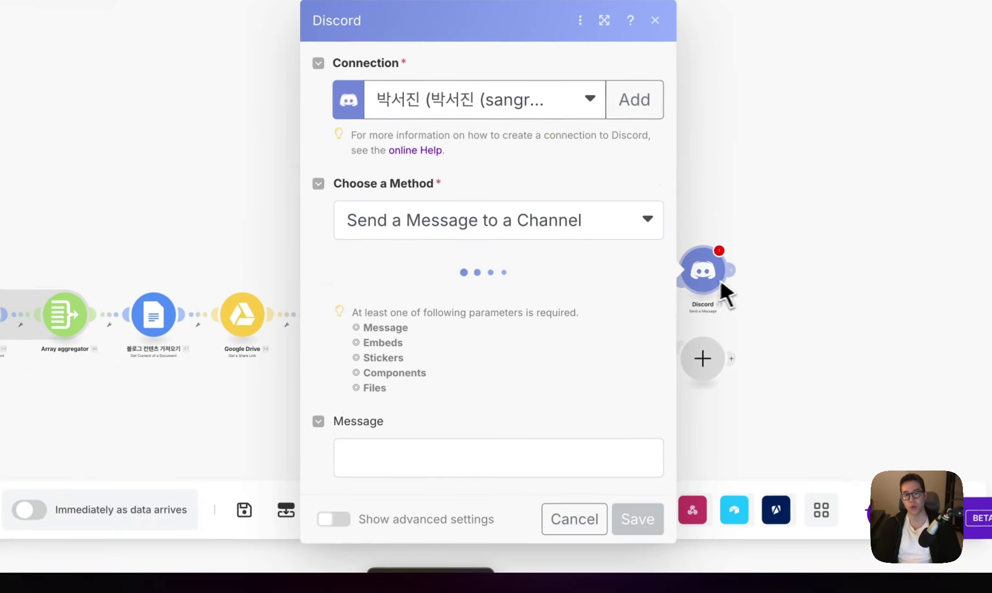
Step: Set the Discord method to Send a Message to a Channel and the Channel ID to 자동화-업무톡
{"action": "left_click", "coordinate": [466, 207]}
{"action": "left_click", "coordinate": [453, 250]}
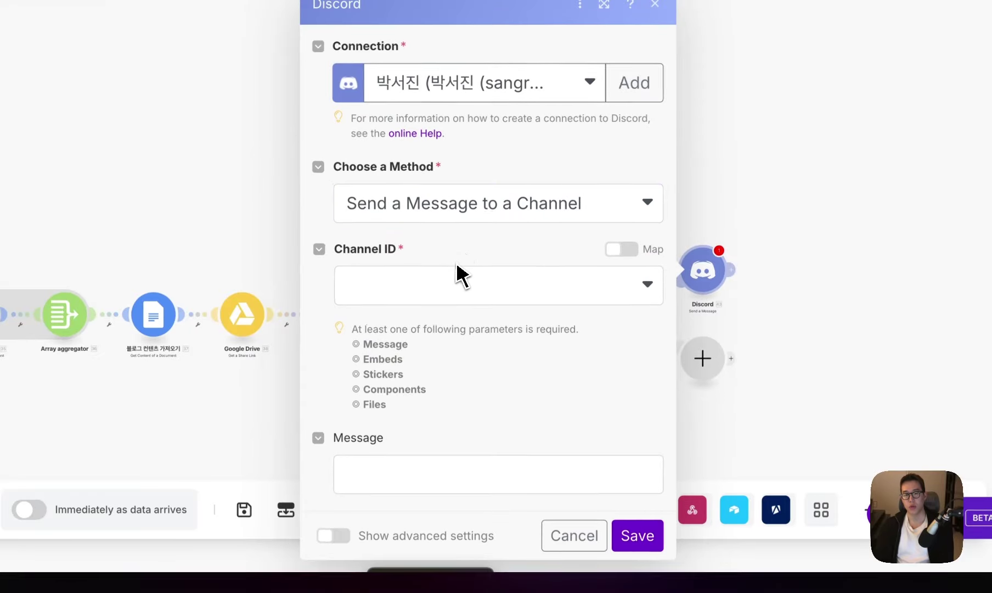
{"action": "left_click", "coordinate": [454, 273]}
{"action": "scroll", "coordinate": [418, 380], "scroll_direction": "down", "scroll_amount": 5}
{"action": "left_click", "coordinate": [416, 390]}
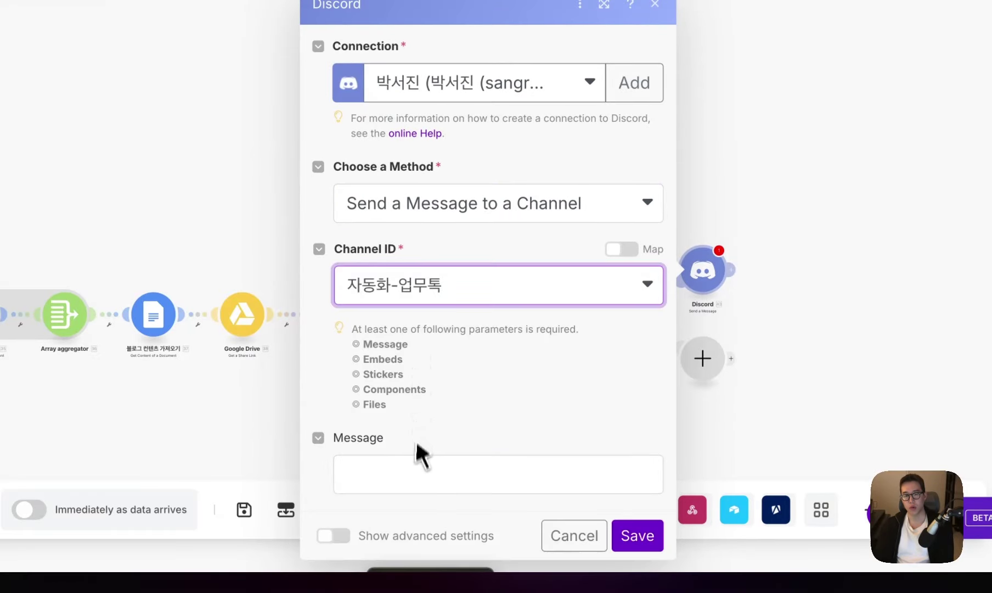
Step: Write the Discord message's heading "## 유튜브 to 블로그 자동 발행" and start a "### 제목" line below it
{"action": "left_click", "coordinate": [463, 476]}
{"action": "type", "text": "##"}
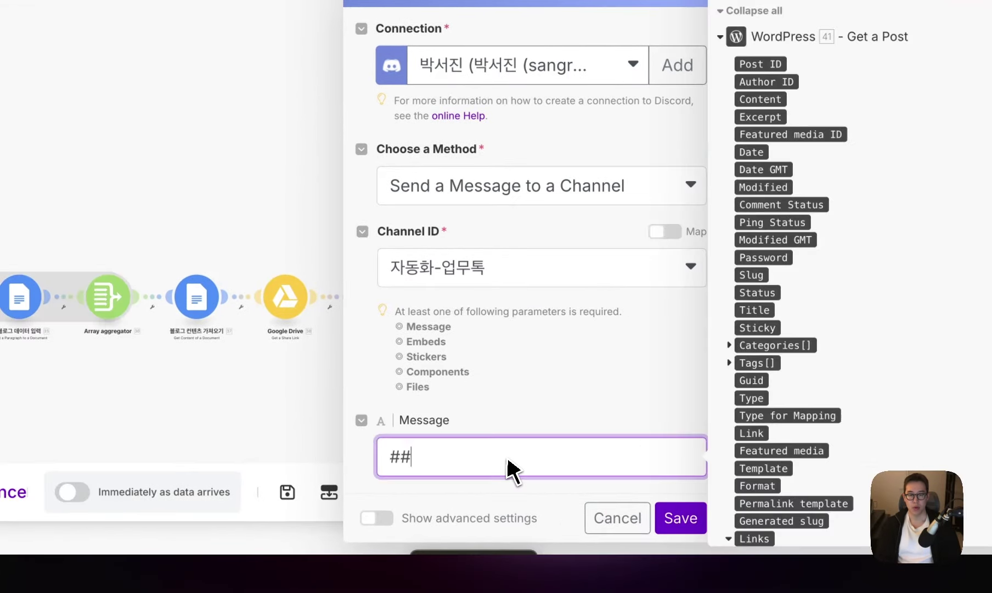
{"action": "type", "text": " rnrmf"}
{"action": "key", "text": "BackSpace"}
{"action": "key", "text": "BackSpace"}
{"action": "key", "text": "BackSpace"}
{"action": "key", "text": "BackSpace"}
{"action": "key", "text": "BackSpace"}
{"action": "type", "text": "유튜브"}
{"action": "key", "text": "Caps_Lock"}
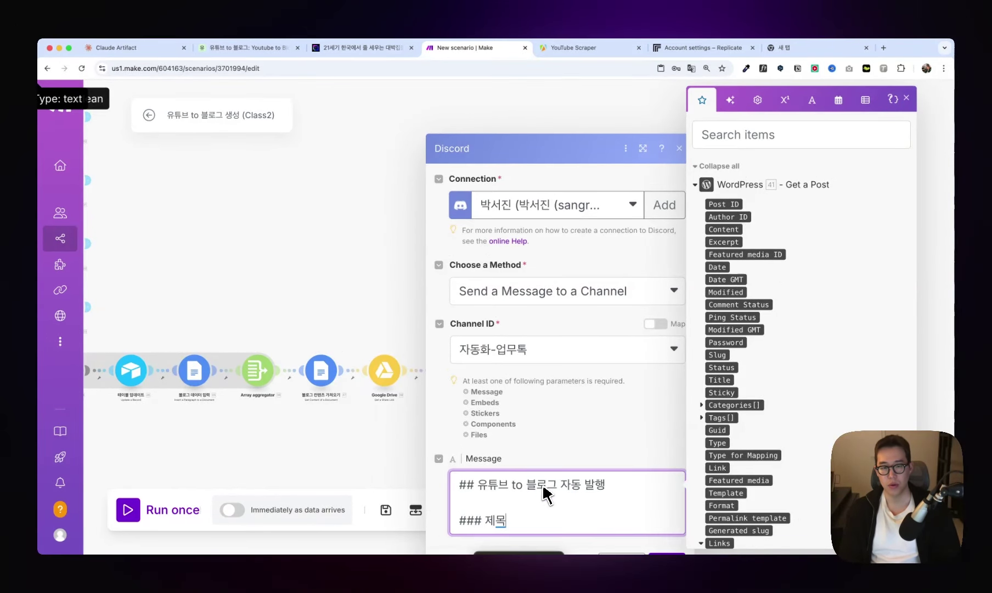
Step: Complete the Discord message with 9. Result after 제목 and 41. Link under a "### 링크" heading, and save the module
{"action": "scroll", "coordinate": [766, 210], "scroll_direction": "down", "scroll_amount": 15}
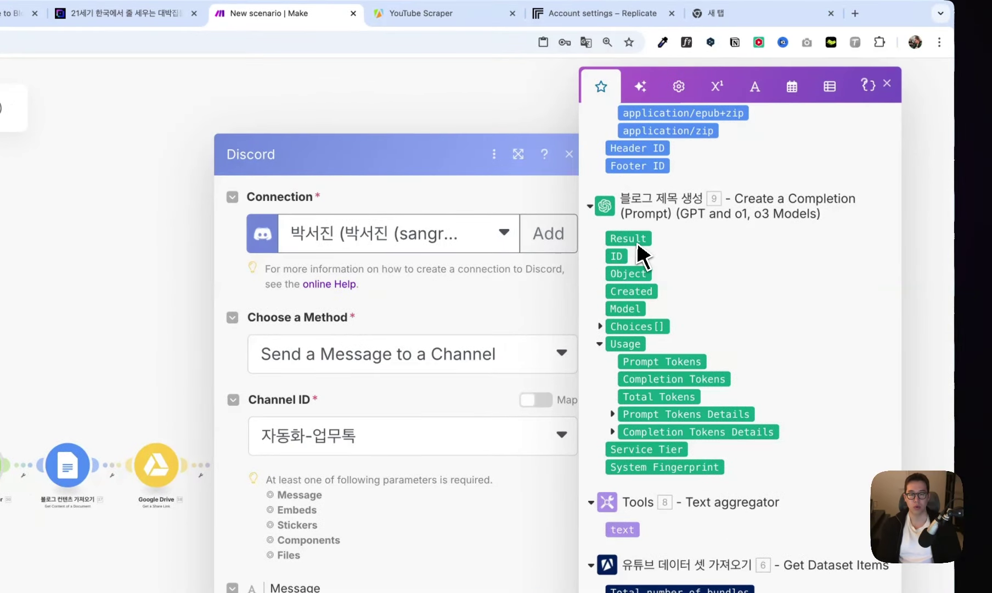
{"action": "left_click", "coordinate": [636, 241]}
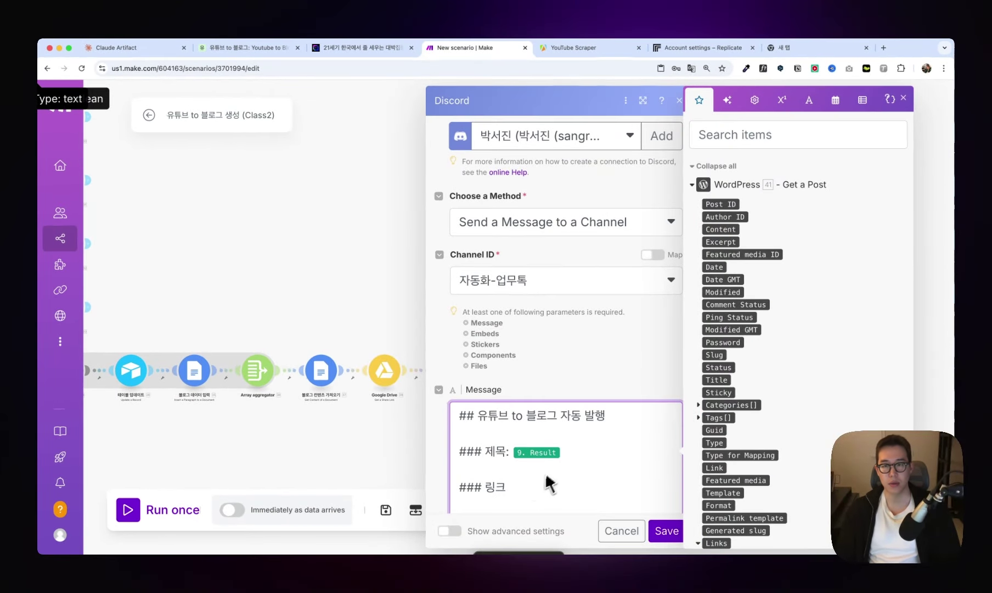
{"action": "scroll", "coordinate": [733, 364], "scroll_direction": "down", "scroll_amount": 3}
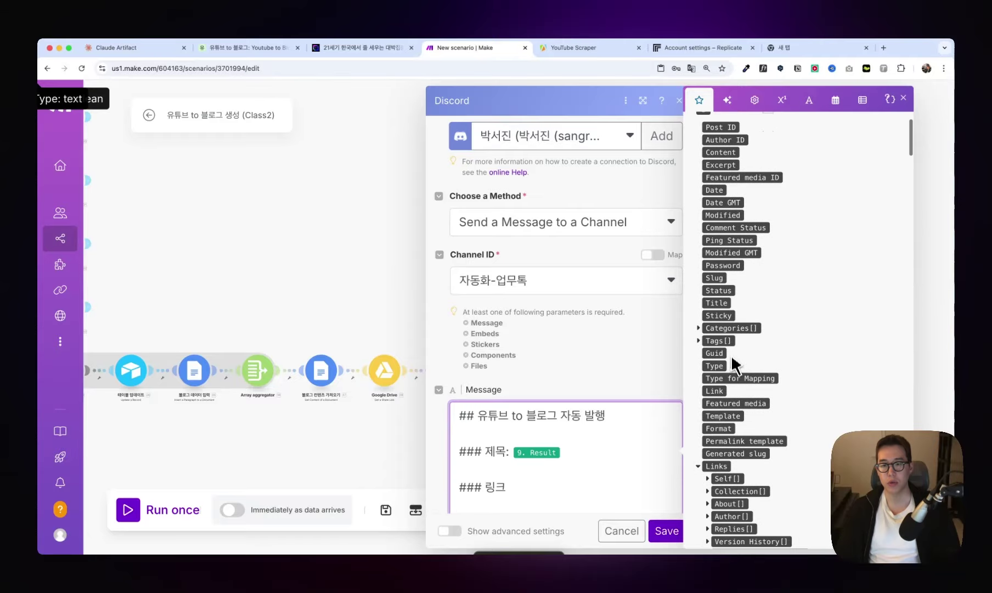
{"action": "left_click", "coordinate": [720, 390]}
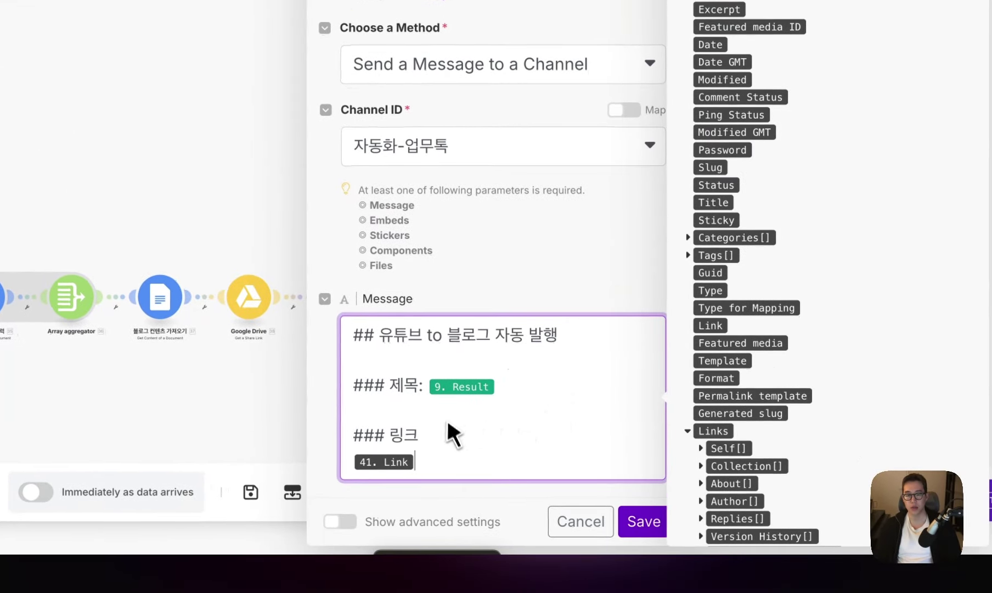
{"action": "left_click", "coordinate": [641, 522]}
Step: Add an Airtable Update a Record module on the new router's lower branch
{"action": "left_click", "coordinate": [709, 337]}
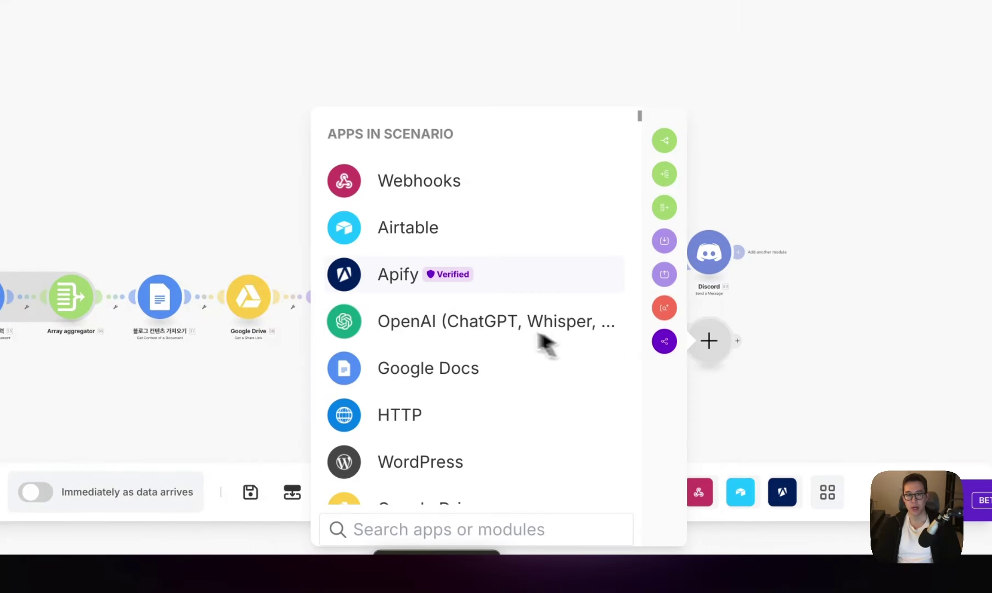
{"action": "left_click", "coordinate": [429, 233]}
{"action": "scroll", "coordinate": [450, 395], "scroll_direction": "down", "scroll_amount": 3}
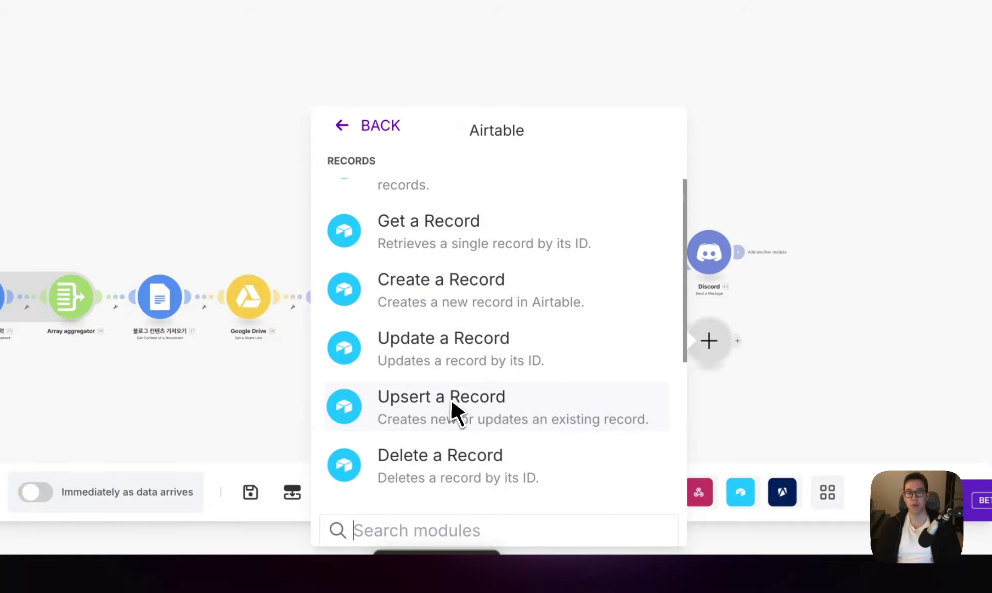
{"action": "left_click", "coordinate": [455, 409]}
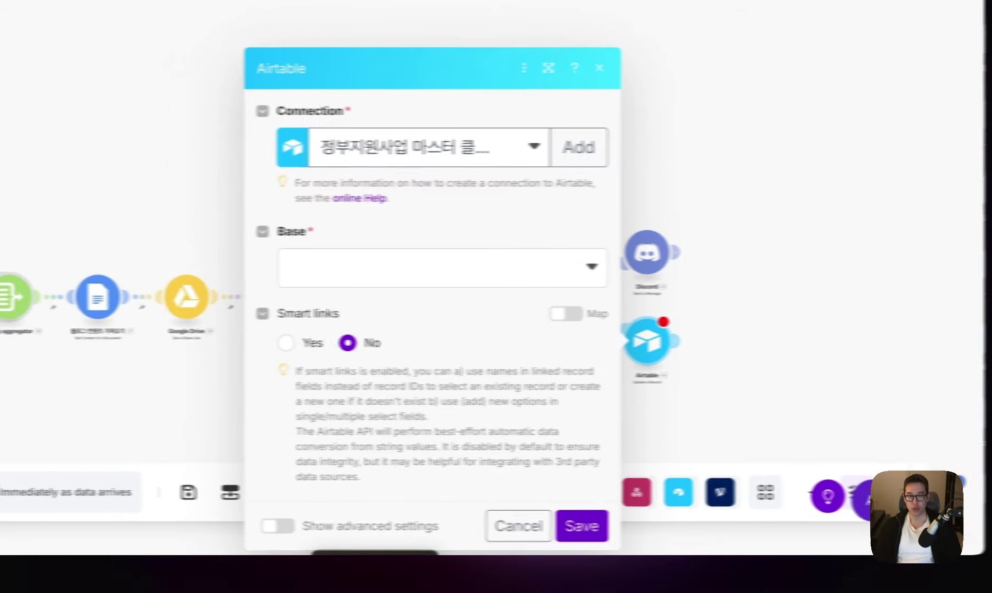
Step: Set the Airtable base to 유튜브 to 블로그, the table to Youtube to Blog, and the Record ID to 3. ID
{"action": "left_click", "coordinate": [417, 268]}
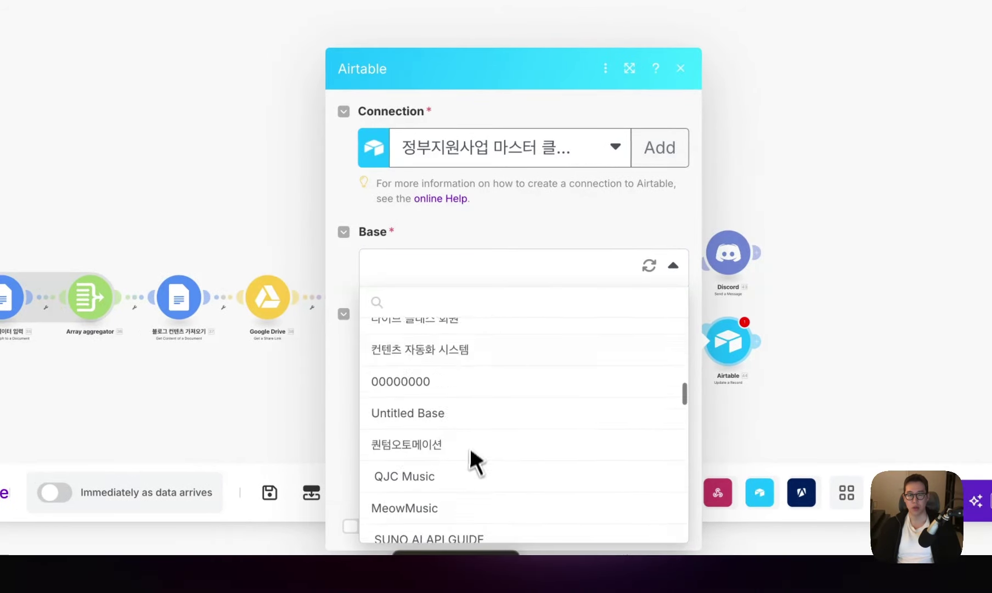
{"action": "scroll", "coordinate": [471, 451], "scroll_direction": "down", "scroll_amount": 2}
{"action": "left_click", "coordinate": [456, 439]}
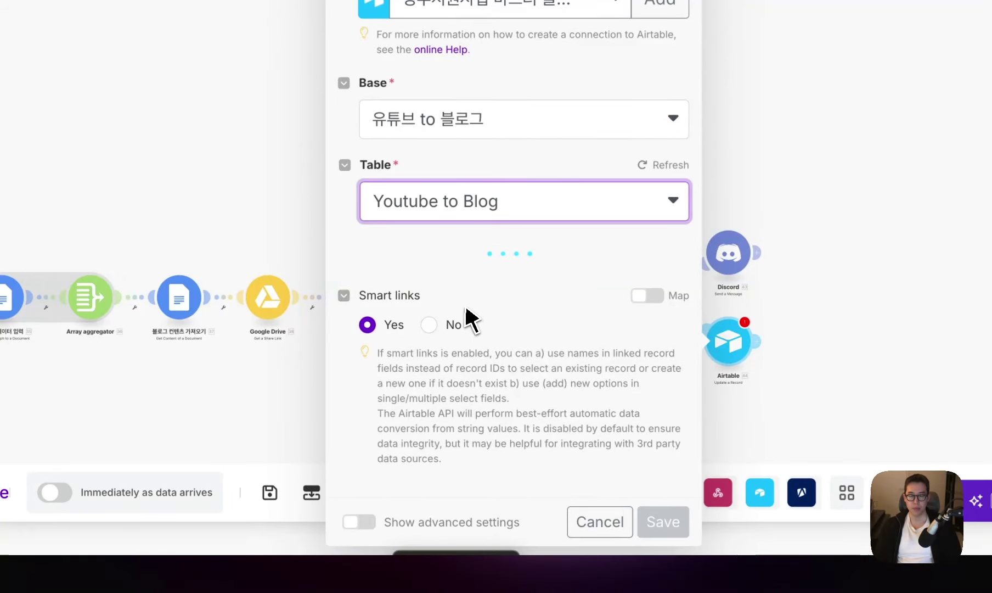
{"action": "scroll", "coordinate": [714, 302], "scroll_direction": "down", "scroll_amount": 5}
{"action": "left_click", "coordinate": [643, 283]}
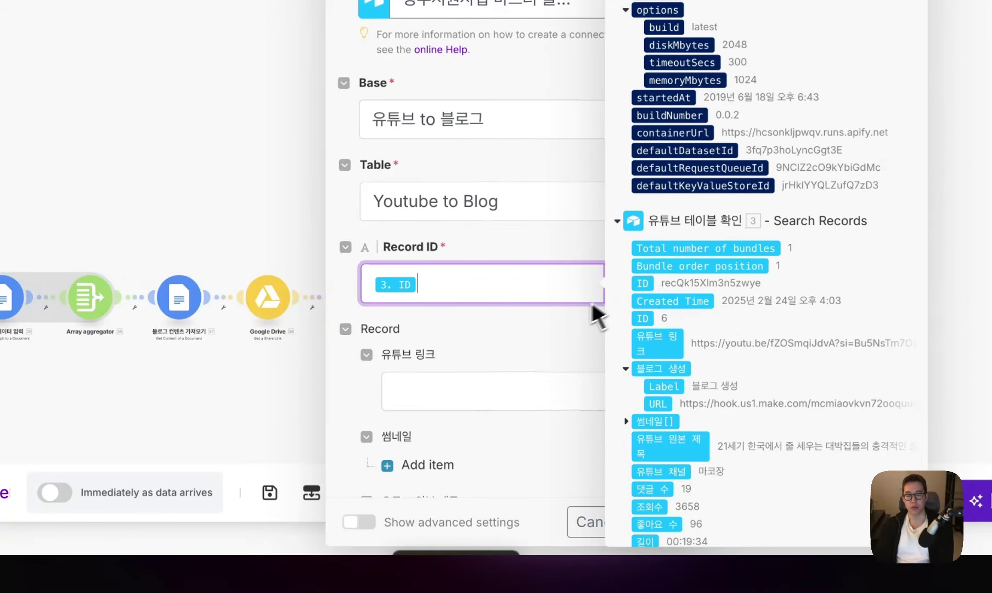
Step: Add an item with File URL and File name fields under the record's 썸네일 field
{"action": "left_click", "coordinate": [479, 133]}
{"action": "left_click", "coordinate": [412, 239]}
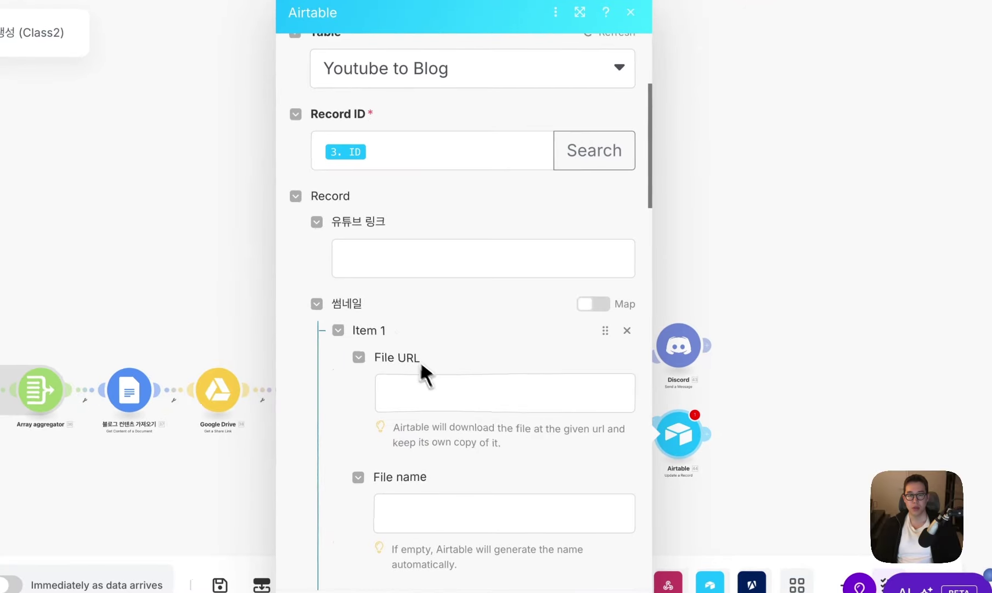
{"action": "left_click", "coordinate": [440, 393]}
Step: Write a note on the Airtable module listing {{6.thumbnailUrl}}, {{6.title}}, {{6.channelName}}, {{6.commentsCount}} and {{6.viewCount}} on separate lines
{"action": "scroll", "coordinate": [774, 406], "scroll_direction": "down", "scroll_amount": 10}
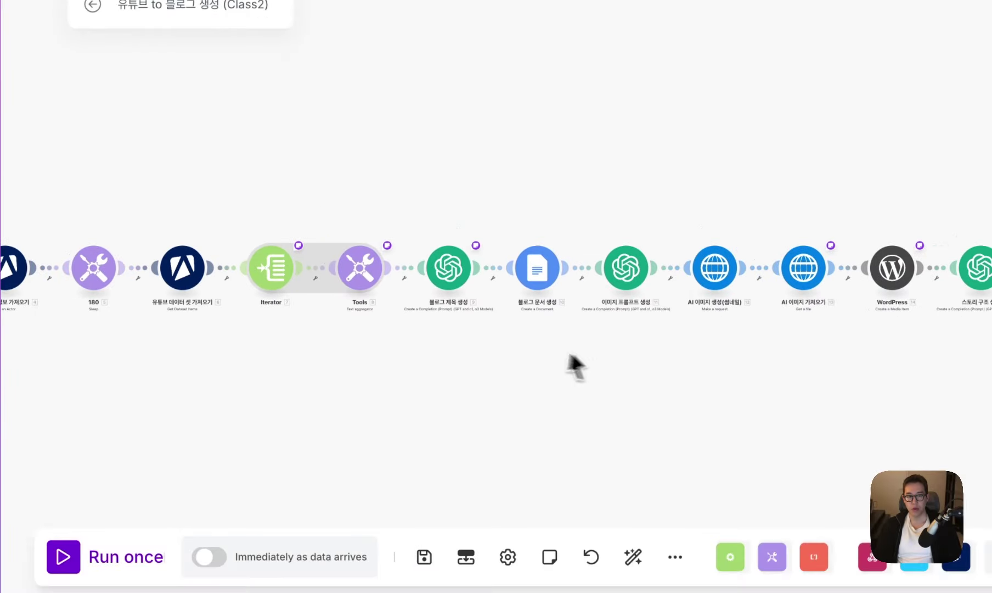
{"action": "scroll", "coordinate": [195, 274], "scroll_direction": "up", "scroll_amount": 3}
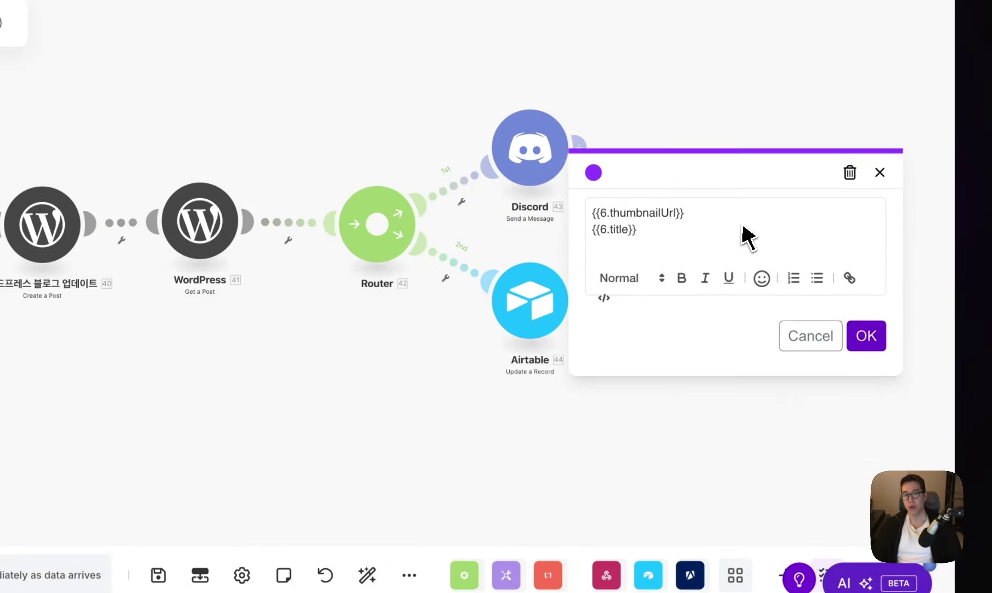
{"action": "key", "text": "Return"}
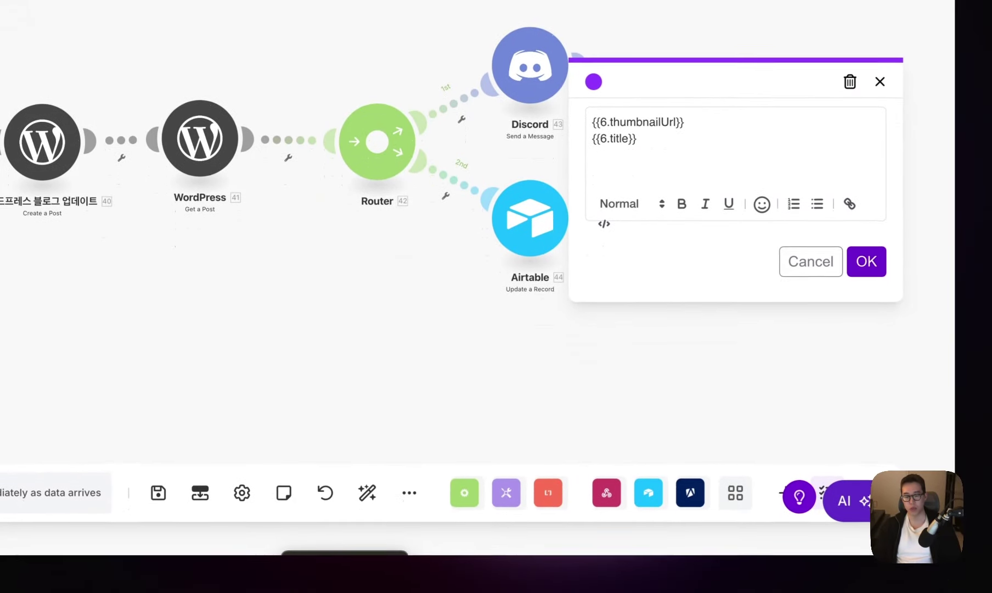
{"action": "type", "text": "{{.channelName}}"}
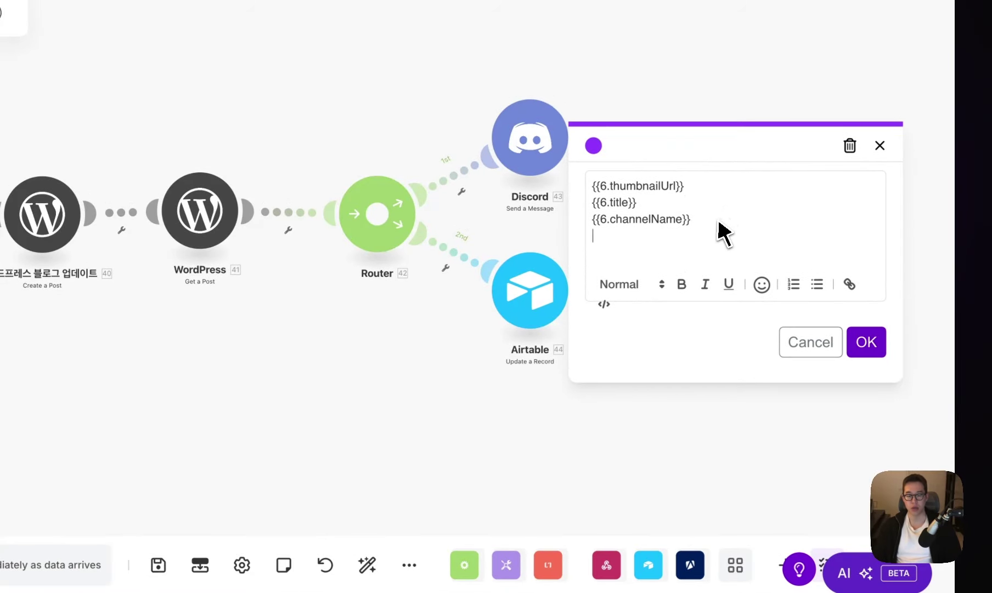
{"action": "type", "text": "{{49.commentsCount}}"}
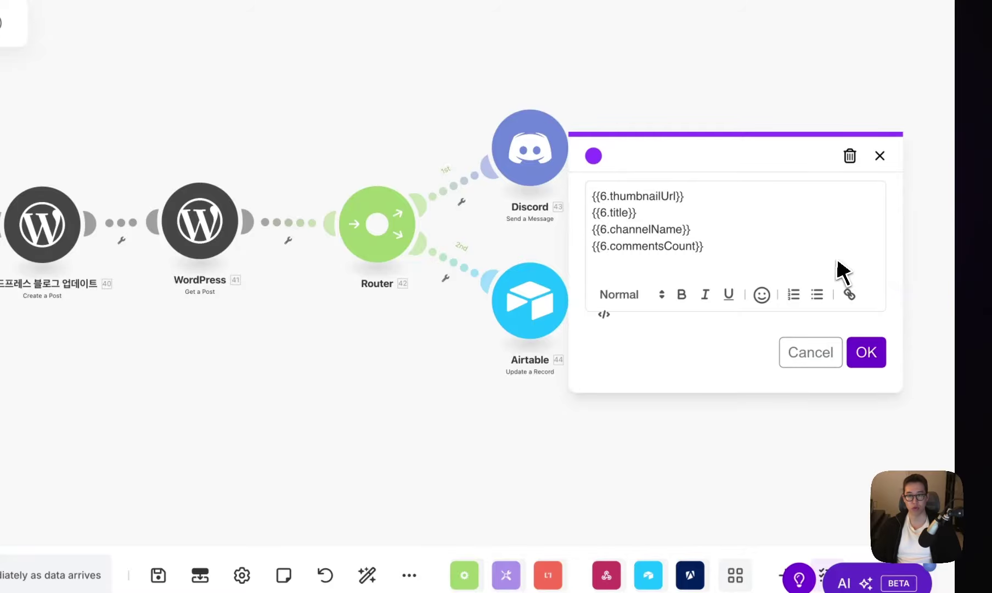
{"action": "key", "text": "Return"}
{"action": "type", "text": "{{49.viewCount}}"}
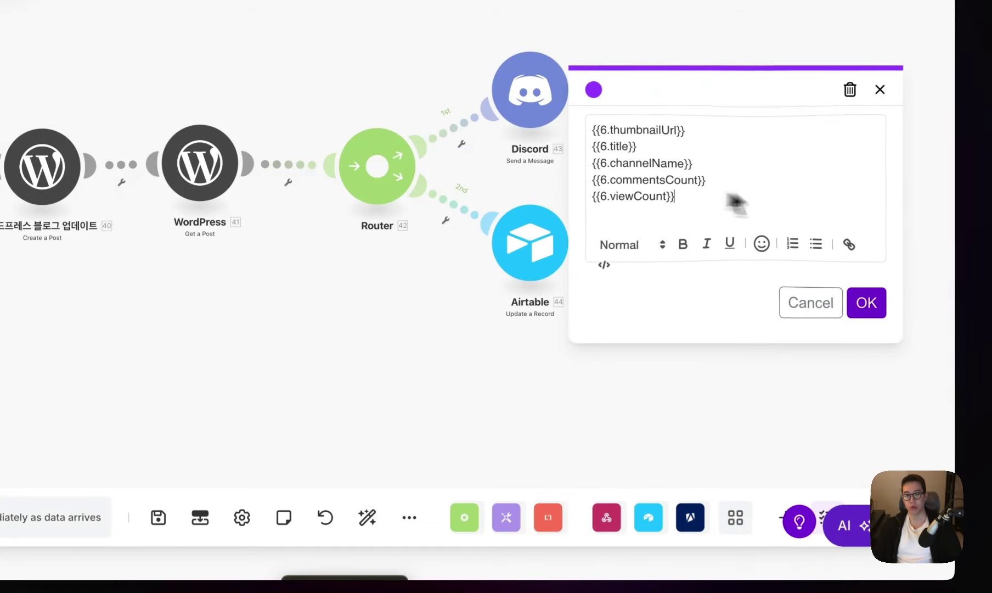
Step: Add {{6.likes}} and {{6.duration}} lines to the note, copy its text, and save the note
{"action": "key", "text": "Return"}
{"action": "type", "text": "{{6.likes}}"}
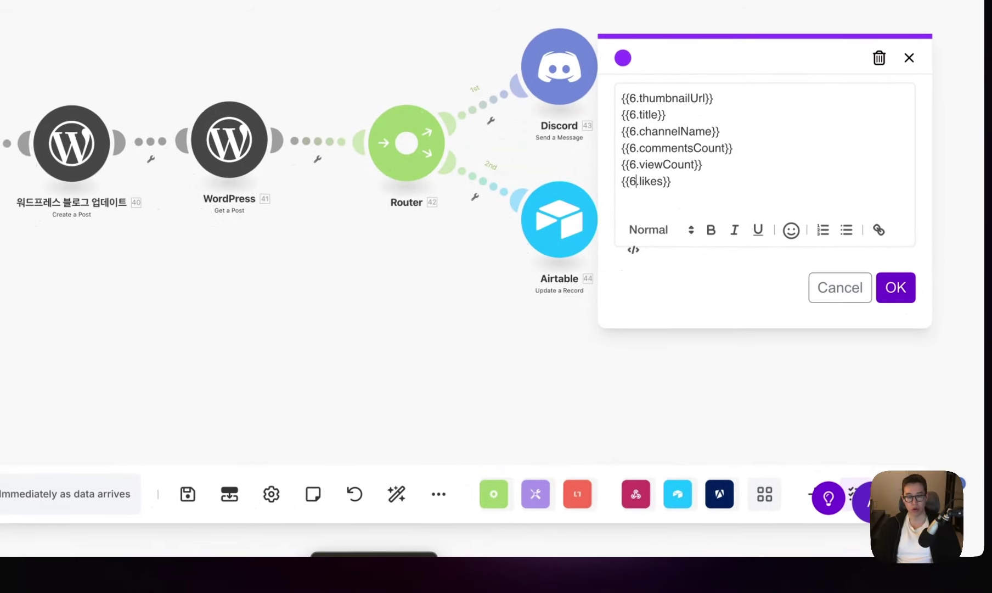
{"action": "key", "text": "Return"}
{"action": "type", "text": "{{6.duration}}"}
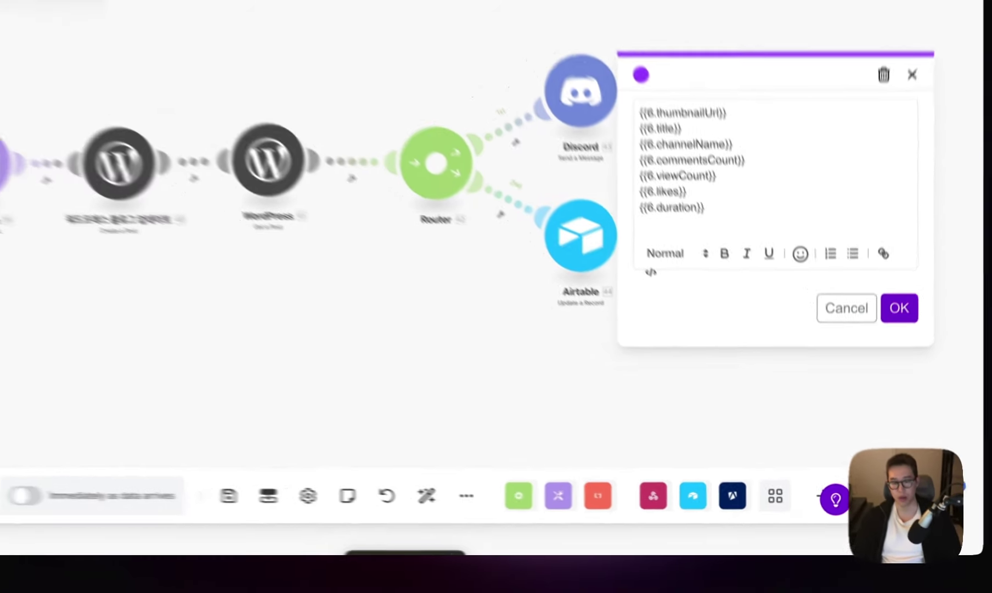
{"action": "key", "text": "super+a"}
{"action": "key", "text": "BackSpace"}
{"action": "left_click", "coordinate": [670, 281]}
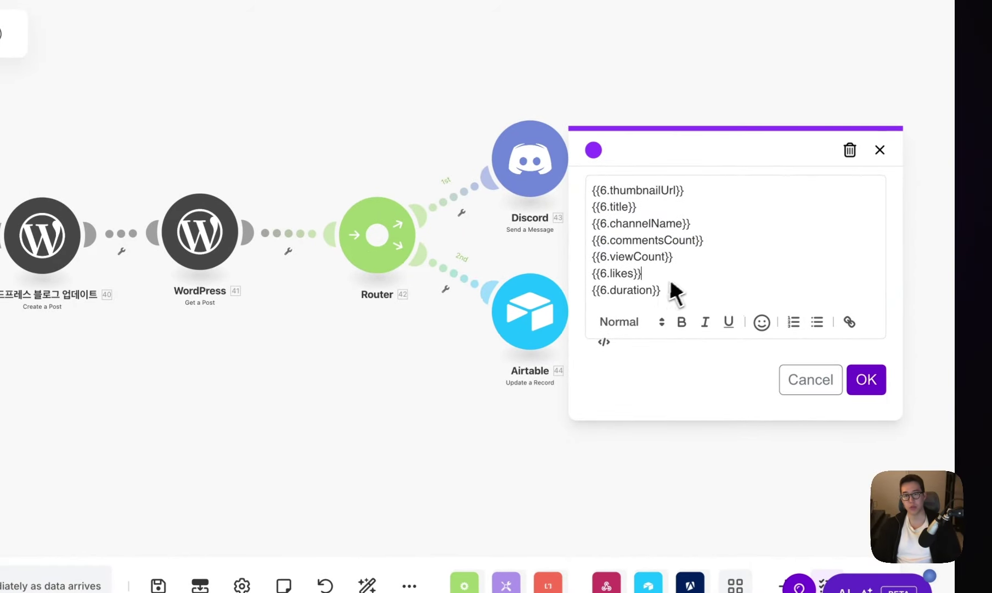
{"action": "left_click", "coordinate": [861, 381]}
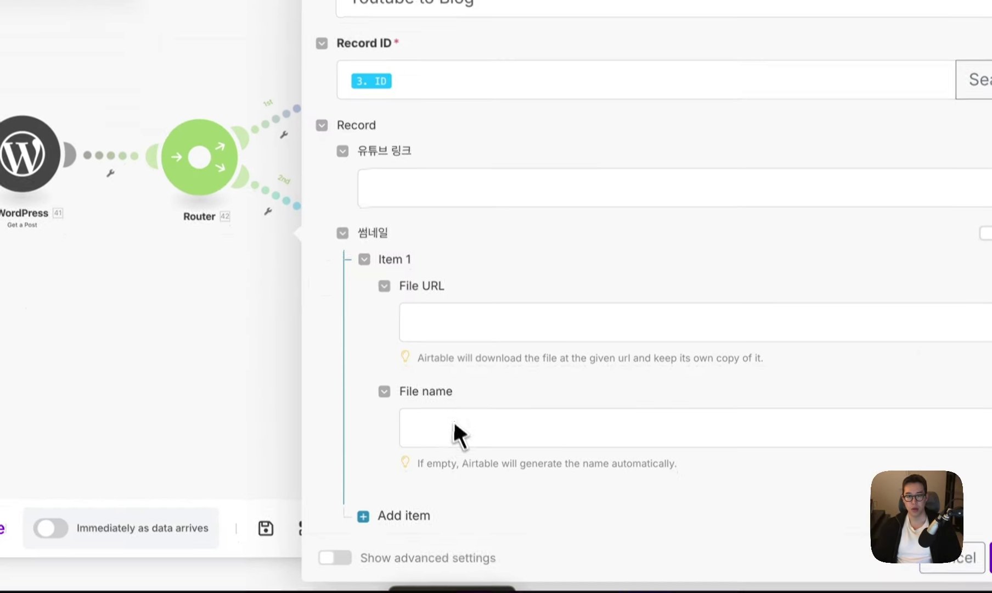
Step: Map the 썸네일 item's File URL to 6.thumbnailUrl and 유튜브 원본 제목 to 6.title
{"action": "left_click", "coordinate": [438, 311]}
{"action": "type", "text": "6.thumbnailUrl 6.title 6.channelName 6.commentsCount 6.viewCount 6.likes 6.duration"}
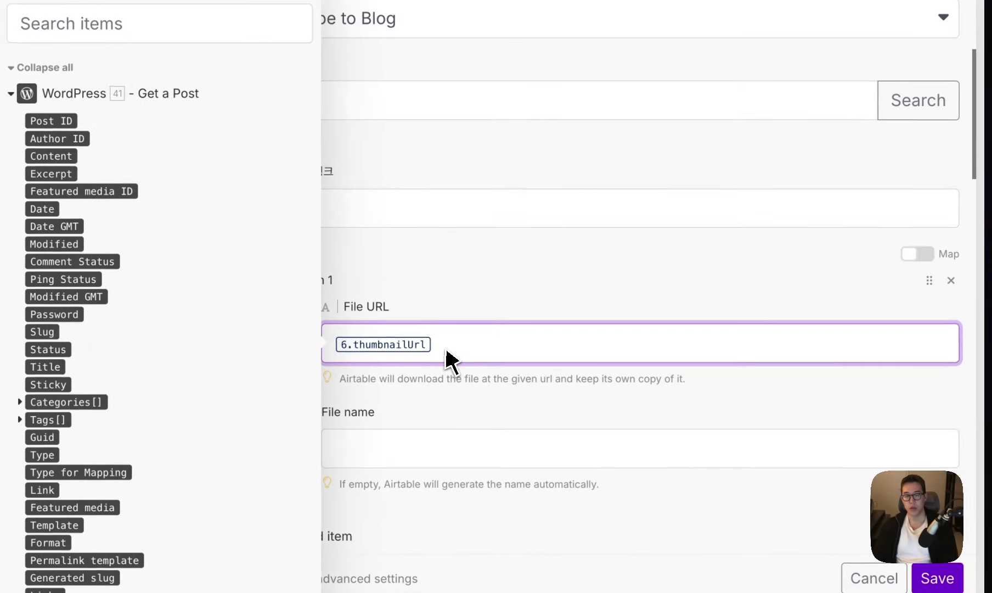
{"action": "scroll", "coordinate": [448, 347], "scroll_direction": "down", "scroll_amount": 2}
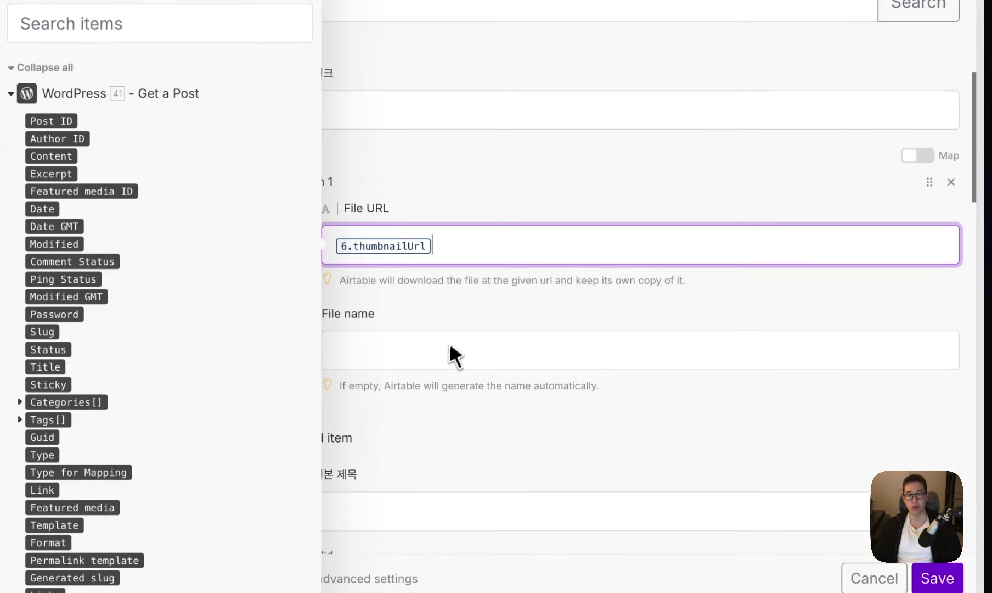
{"action": "left_click", "coordinate": [457, 324]}
{"action": "scroll", "coordinate": [467, 313], "scroll_direction": "down", "scroll_amount": 3}
{"action": "left_click", "coordinate": [391, 344]}
{"action": "type", "text": "6.thumbnailUrl 6.title 6.channelName 6.commentsCount 6.viewCount 6.likes 6.duration"}
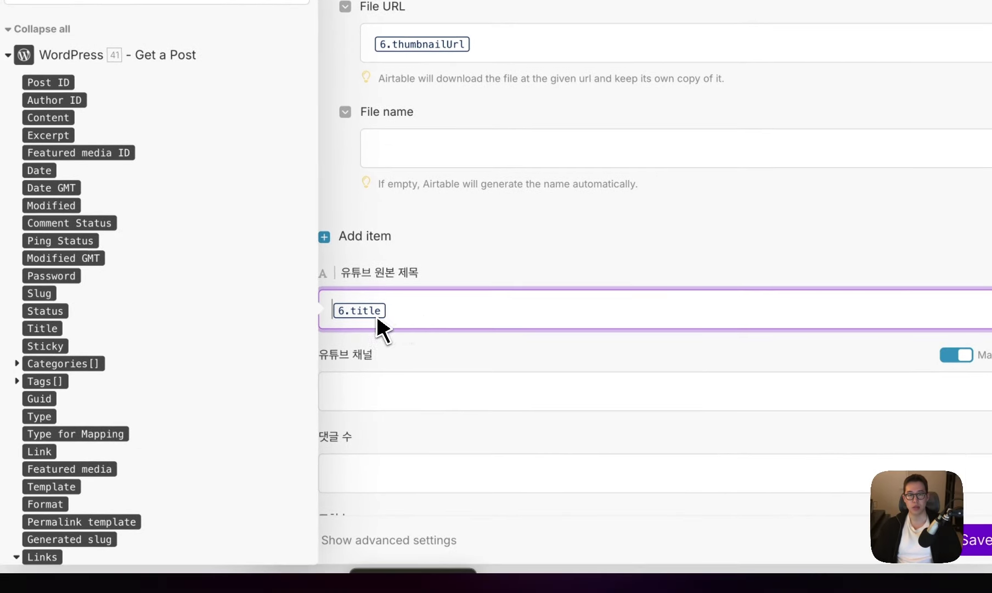
Step: Map 유튜브 채널 to 6.channelName, 댓글 수 to 6.commentsCount, and 조회수 to 6.viewCount
{"action": "left_click", "coordinate": [407, 393]}
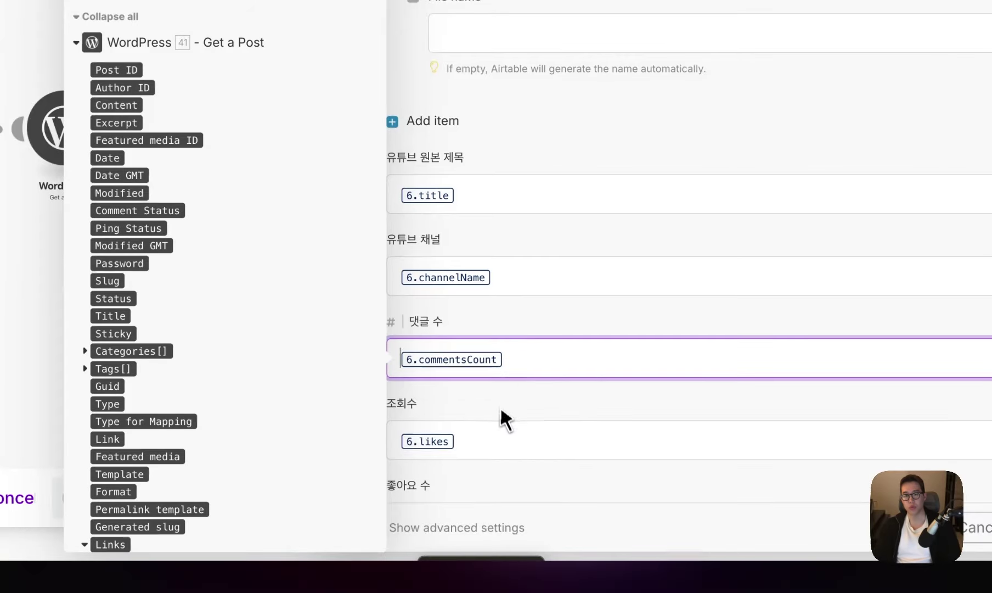
{"action": "left_click", "coordinate": [507, 429]}
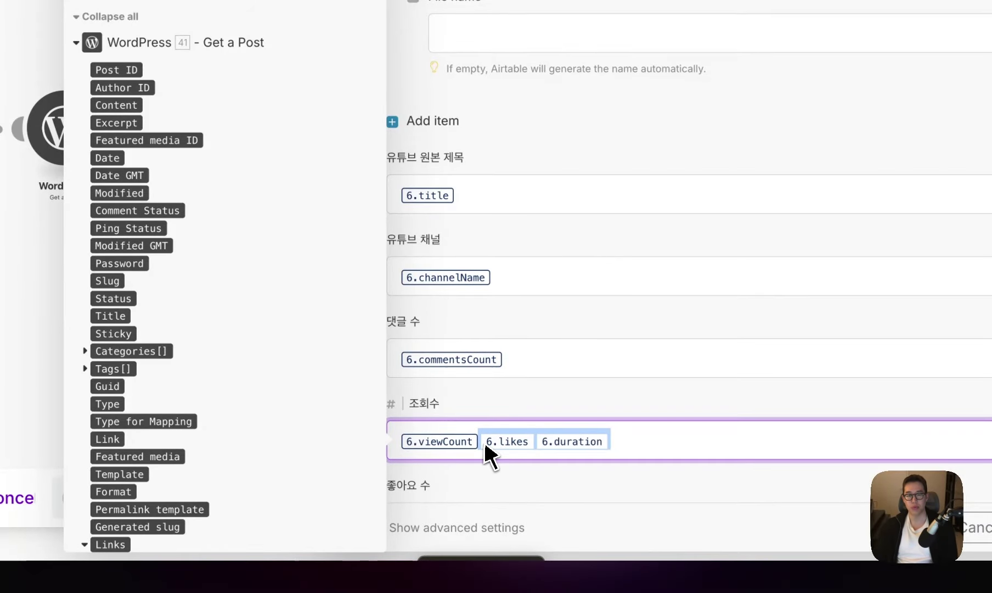
{"action": "key", "text": "ctrl+x"}
Step: Map 좋아요 수 to 6.likes and 길이 to 6.duration
{"action": "scroll", "coordinate": [485, 461], "scroll_direction": "down", "scroll_amount": 2}
{"action": "left_click", "coordinate": [482, 439]}
{"action": "key", "text": "ctrl+v"}
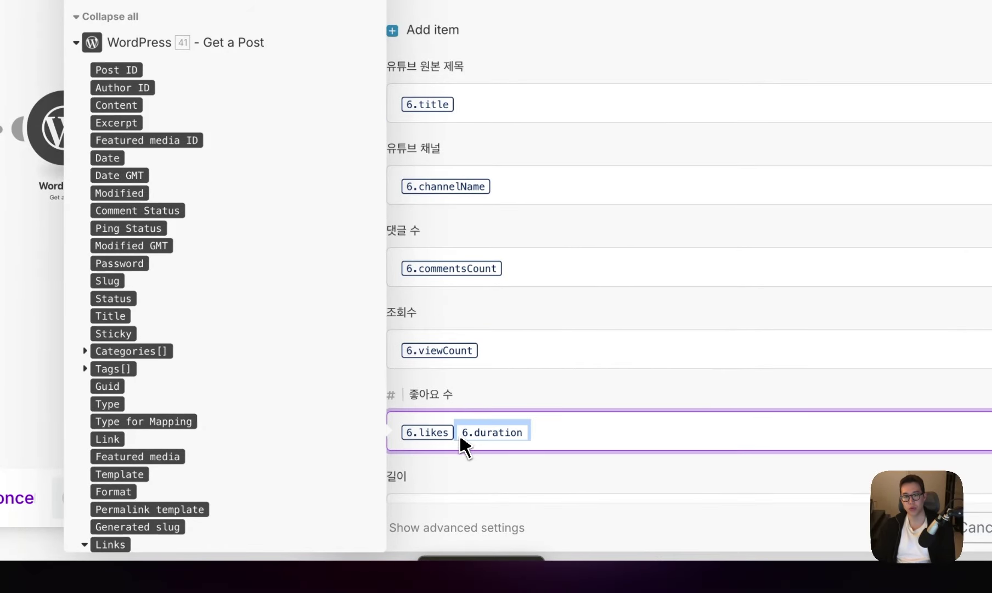
{"action": "key", "text": "ctrl+x"}
{"action": "scroll", "coordinate": [469, 444], "scroll_direction": "down", "scroll_amount": 2}
{"action": "scroll", "coordinate": [476, 432], "scroll_direction": "down", "scroll_amount": 2}
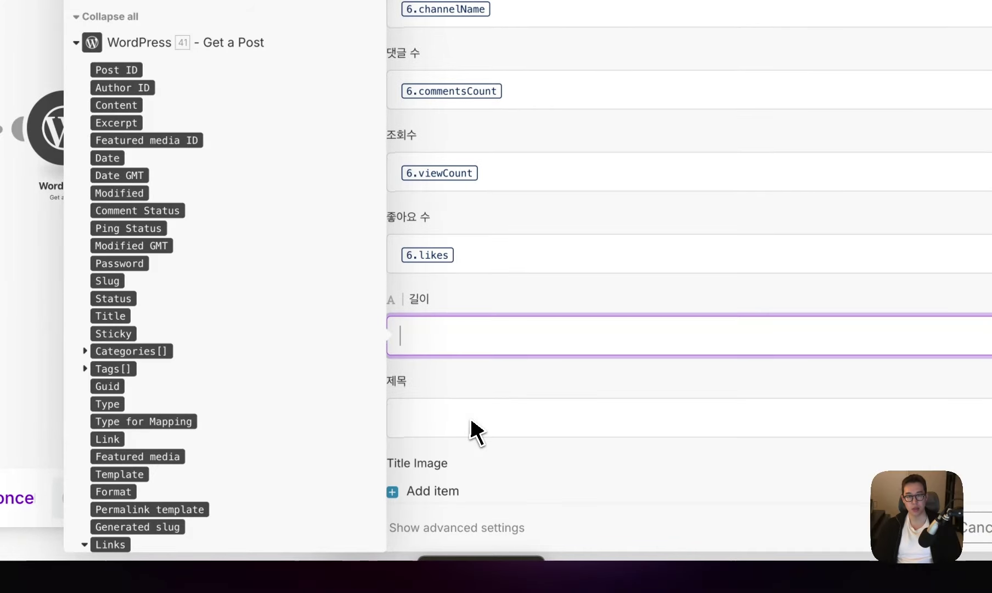
{"action": "key", "text": "ctrl+v"}
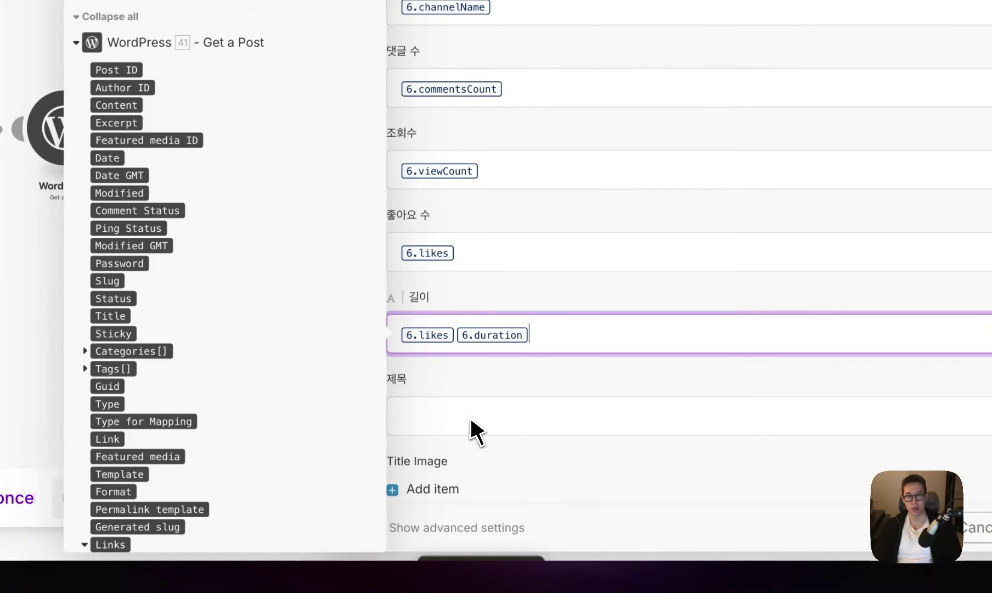
{"action": "left_click", "coordinate": [454, 333]}
{"action": "key", "text": "BackSpace"}
Step: Map the 제목 field to the Result of the 블로그 제목 생성 module (9)
{"action": "left_click", "coordinate": [439, 411]}
{"action": "scroll", "coordinate": [334, 404], "scroll_direction": "down", "scroll_amount": 20}
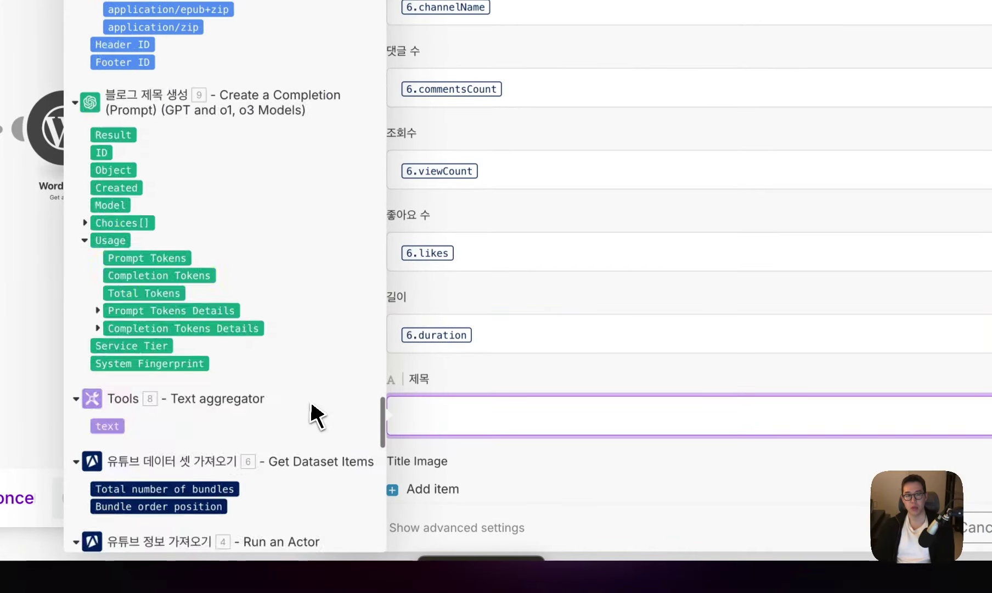
{"action": "scroll", "coordinate": [317, 416], "scroll_direction": "down", "scroll_amount": 8}
{"action": "scroll", "coordinate": [315, 414], "scroll_direction": "up", "scroll_amount": 10}
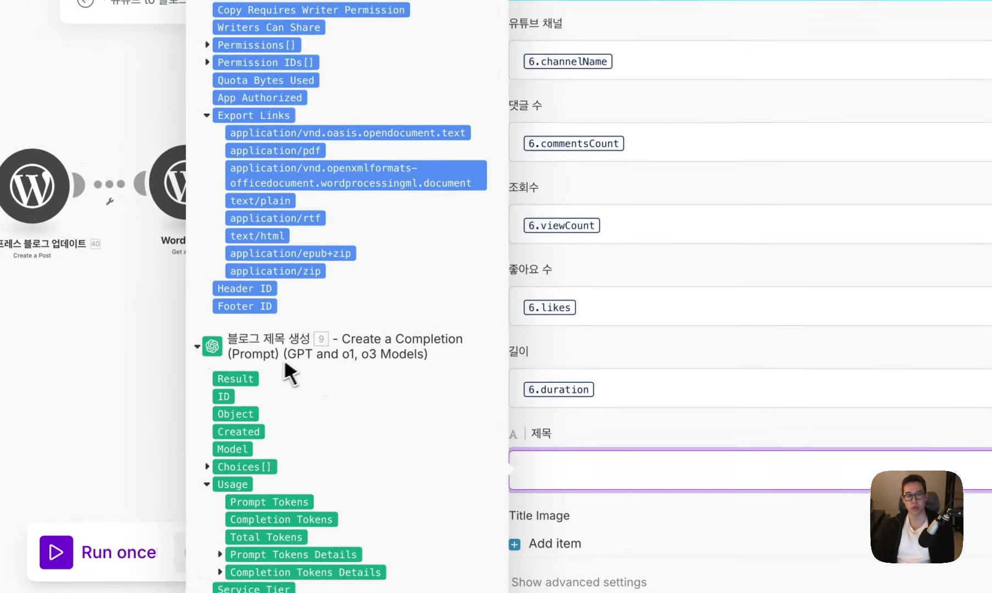
{"action": "left_click", "coordinate": [236, 378]}
Step: Add an item under the record's Title Image field
{"action": "scroll", "coordinate": [572, 435], "scroll_direction": "down", "scroll_amount": 6}
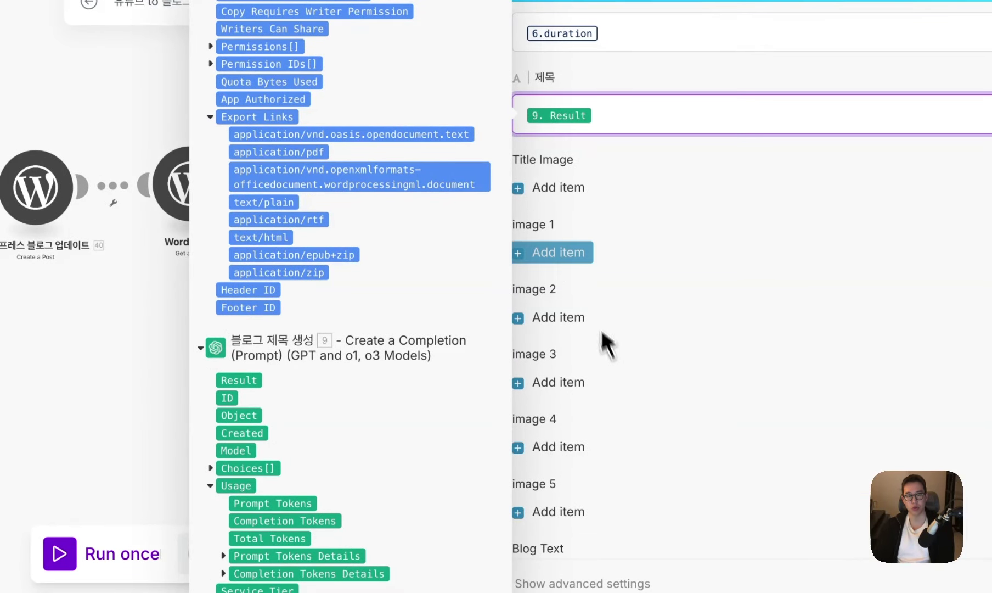
{"action": "left_click", "coordinate": [571, 220]}
{"action": "left_click", "coordinate": [396, 216]}
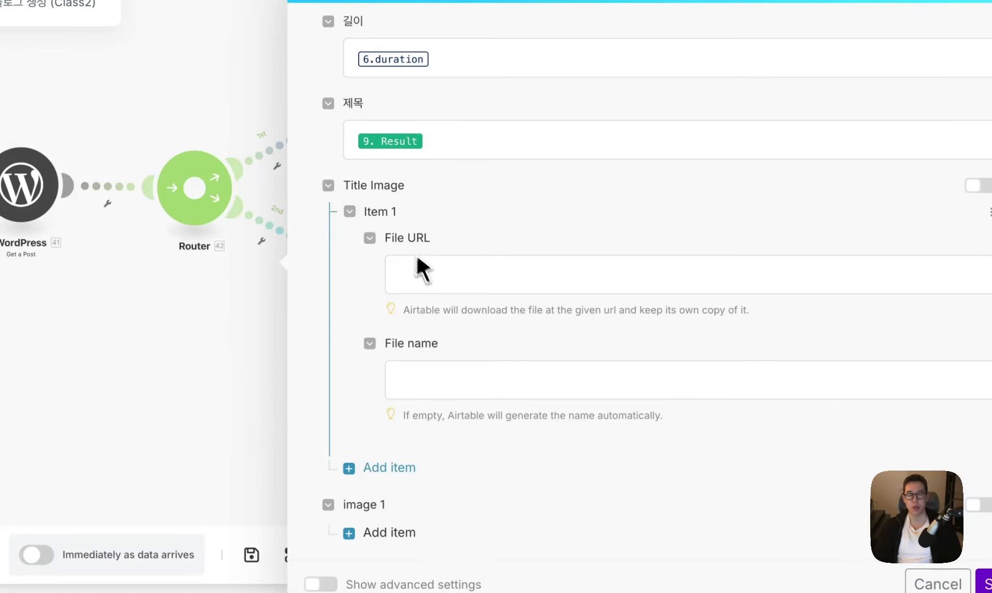
{"action": "left_click", "coordinate": [483, 286]}
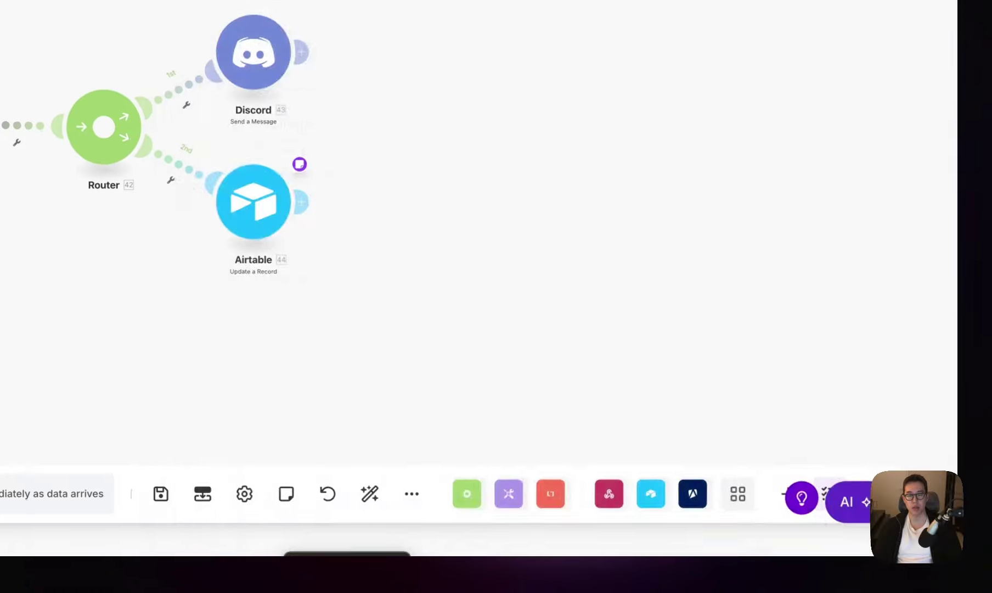
Step: Add a {{12.data.output}} line to the Airtable module's note, referencing the AI 이미지 생성(썸네일) module
{"action": "left_click", "coordinate": [502, 258]}
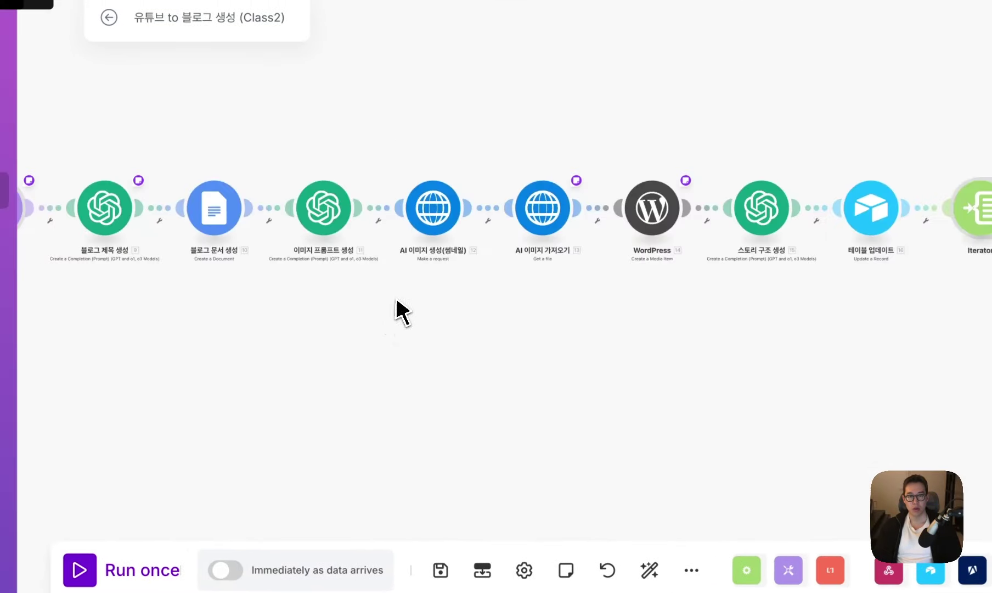
{"action": "scroll", "coordinate": [400, 310], "scroll_direction": "up", "scroll_amount": 2}
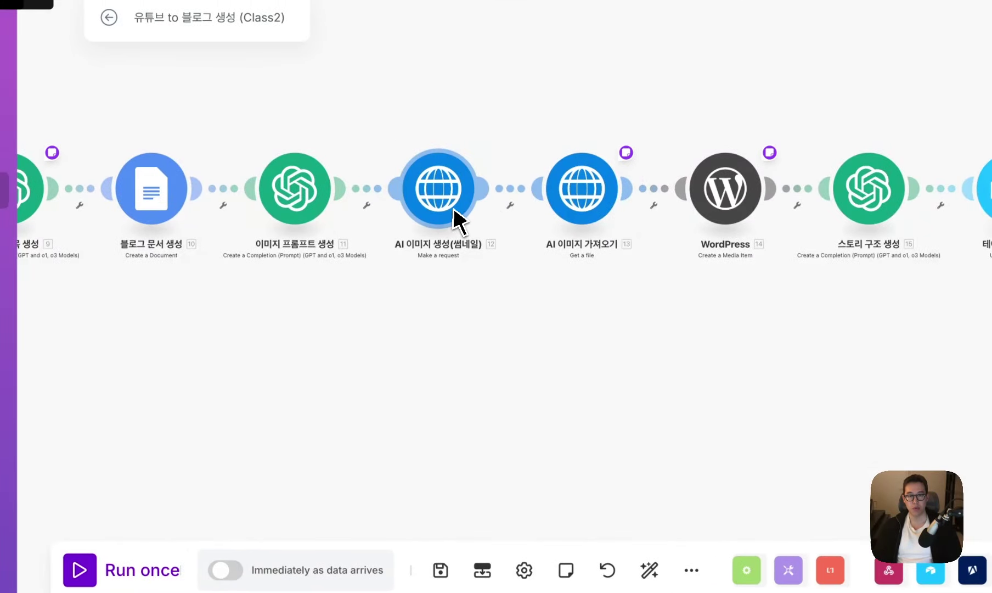
{"action": "scroll", "coordinate": [456, 218], "scroll_direction": "down", "scroll_amount": 5}
{"action": "double_click", "coordinate": [960, 290]}
{"action": "type", "text": "12"}
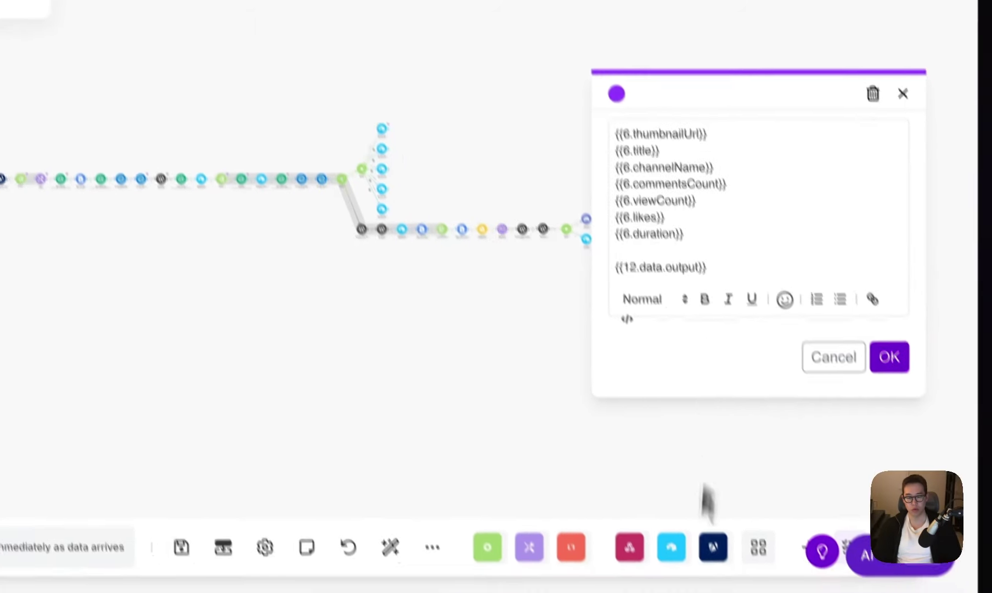
Step: Copy {{12.data.output}} from the note into the Title Image item's File URL
{"action": "left_click_drag", "start_coordinate": [617, 266], "coordinate": [813, 319]}
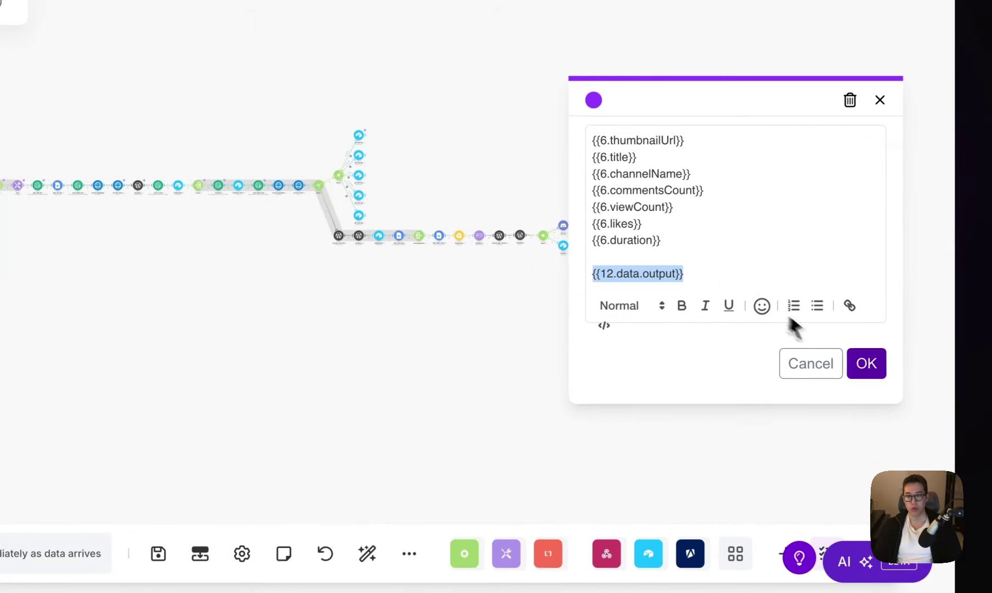
{"action": "left_click", "coordinate": [619, 301]}
{"action": "scroll", "coordinate": [587, 286], "scroll_direction": "up", "scroll_amount": 3}
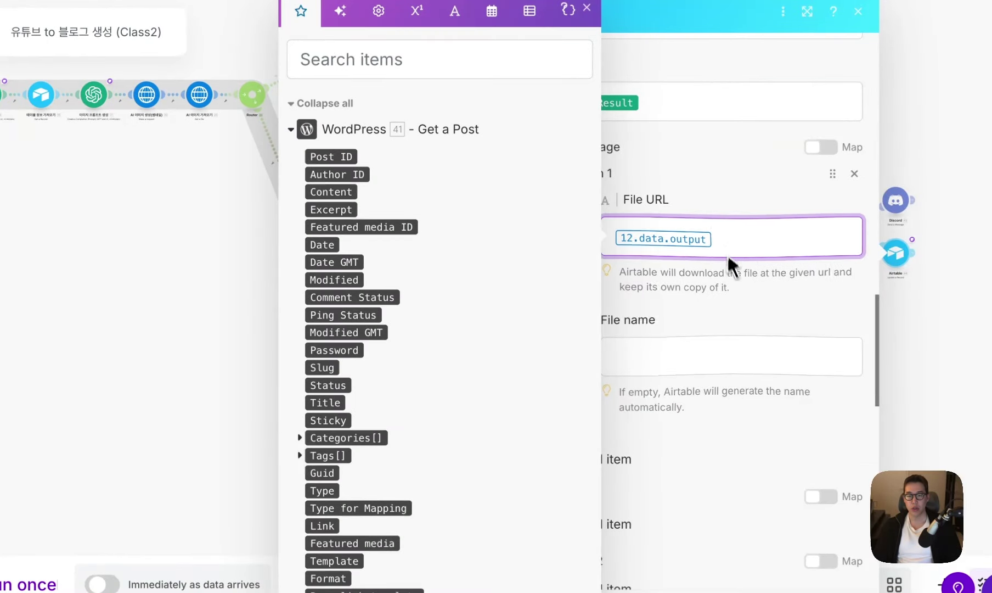
Step: Map the Blog Text field to the Share Link of the Google Drive module (38)
{"action": "scroll", "coordinate": [687, 295], "scroll_direction": "down", "scroll_amount": 10}
{"action": "left_click", "coordinate": [590, 336]}
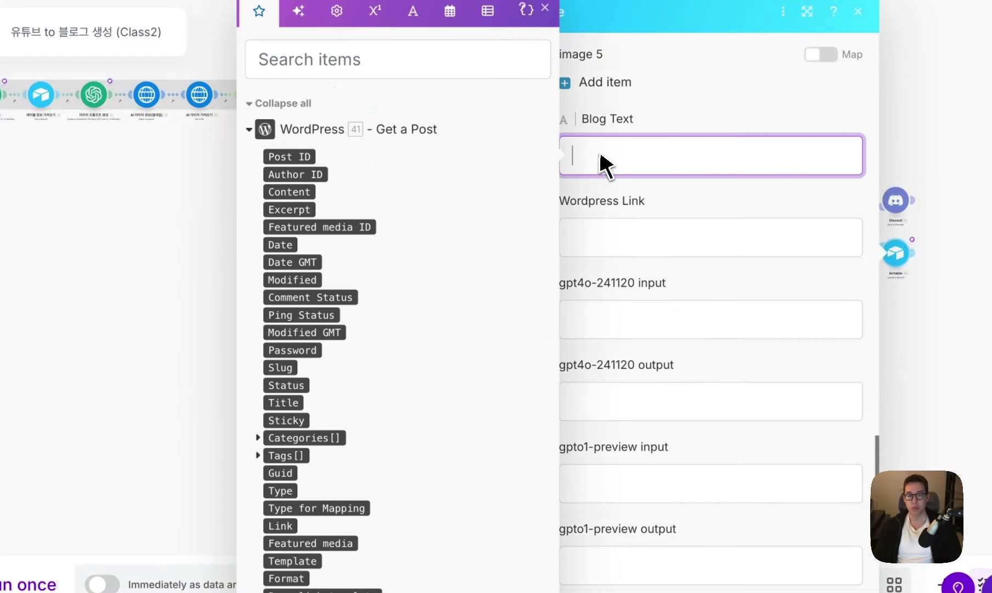
{"action": "scroll", "coordinate": [483, 262], "scroll_direction": "down", "scroll_amount": 20}
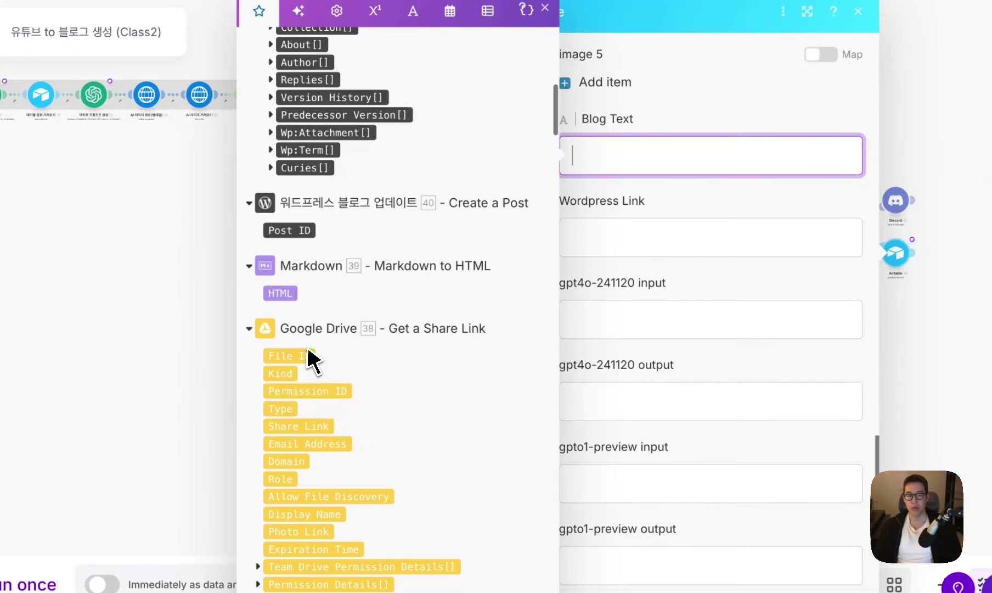
{"action": "scroll", "coordinate": [314, 363], "scroll_direction": "down", "scroll_amount": 2}
{"action": "left_click", "coordinate": [287, 378]}
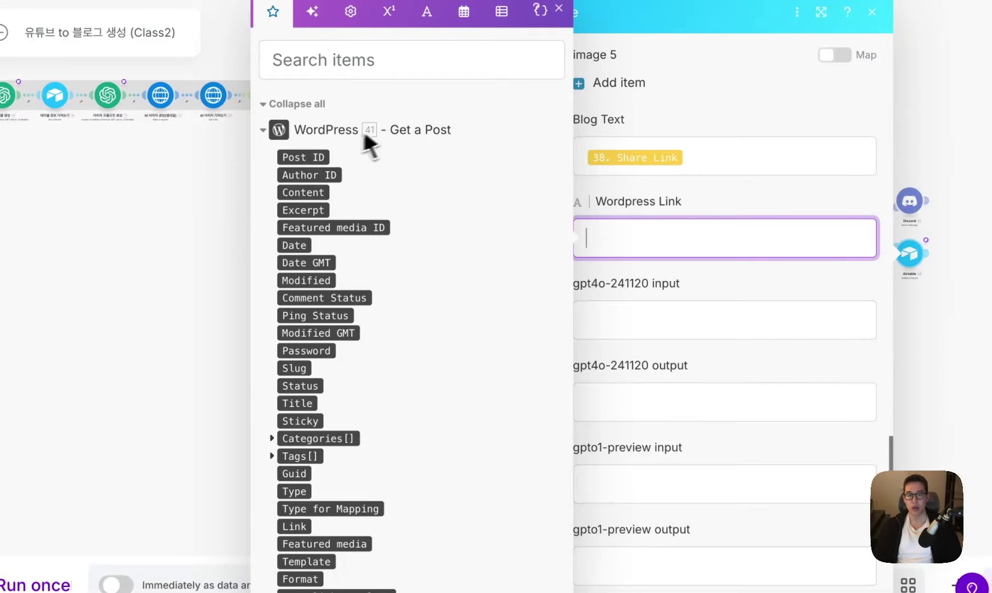
Step: Map the Wordpress Link field to the Link of the WordPress Get a Post module (41) and save the Airtable module
{"action": "scroll", "coordinate": [316, 444], "scroll_direction": "down", "scroll_amount": 2}
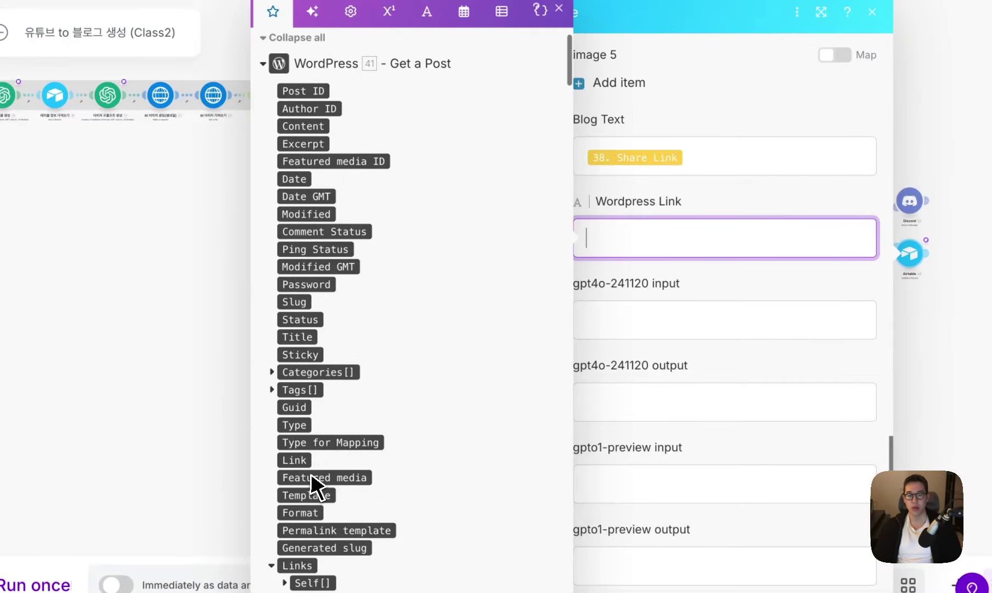
{"action": "left_click", "coordinate": [718, 328]}
{"action": "scroll", "coordinate": [718, 329], "scroll_direction": "down", "scroll_amount": 4}
{"action": "scroll", "coordinate": [574, 430], "scroll_direction": "up", "scroll_amount": 15}
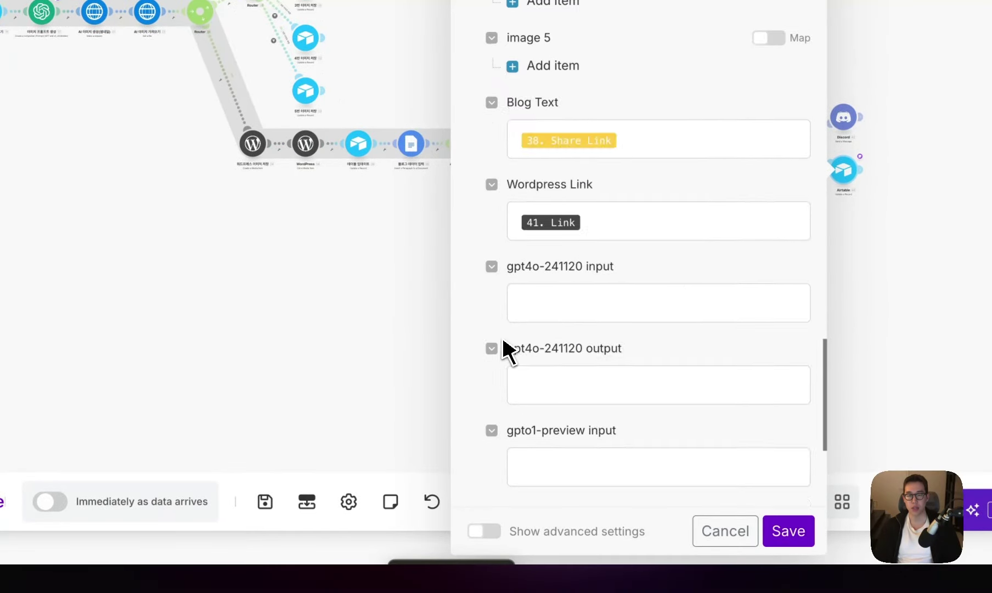
{"action": "scroll", "coordinate": [498, 355], "scroll_direction": "up", "scroll_amount": 5}
{"action": "scroll", "coordinate": [498, 354], "scroll_direction": "down", "scroll_amount": 3}
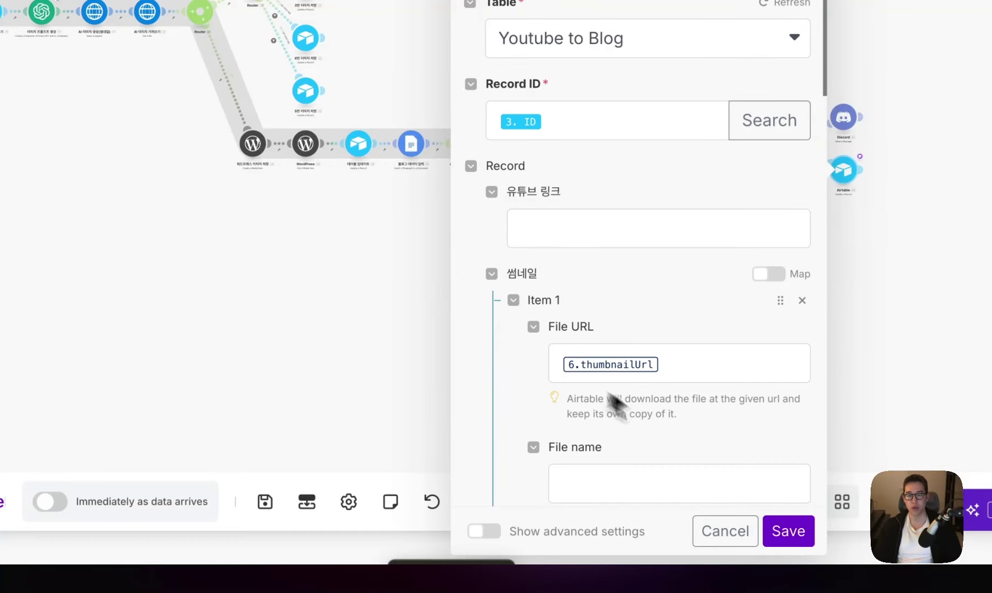
{"action": "left_click", "coordinate": [767, 519]}
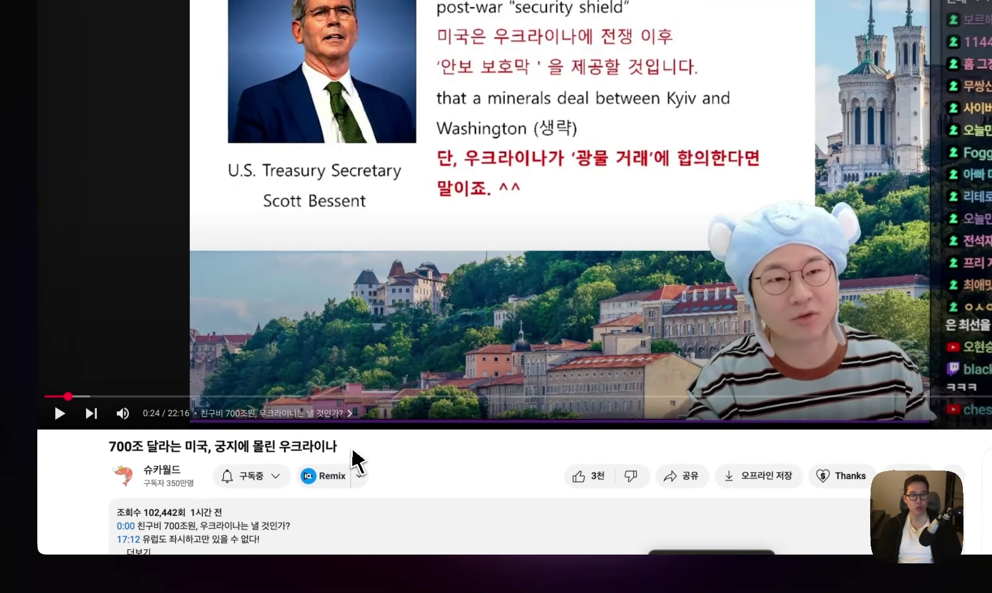
Step: Copy the YouTube video's share link and enter it as the 유튜브 링크 of a new record in the Airtable table
{"action": "left_click_drag", "start_coordinate": [343, 450], "coordinate": [108, 450]}
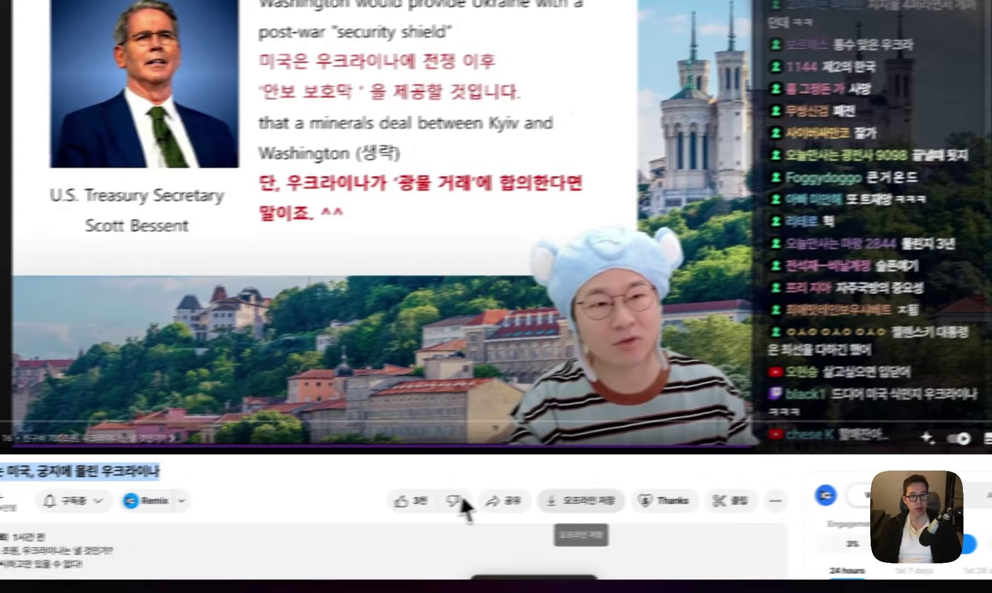
{"action": "left_click", "coordinate": [682, 476]}
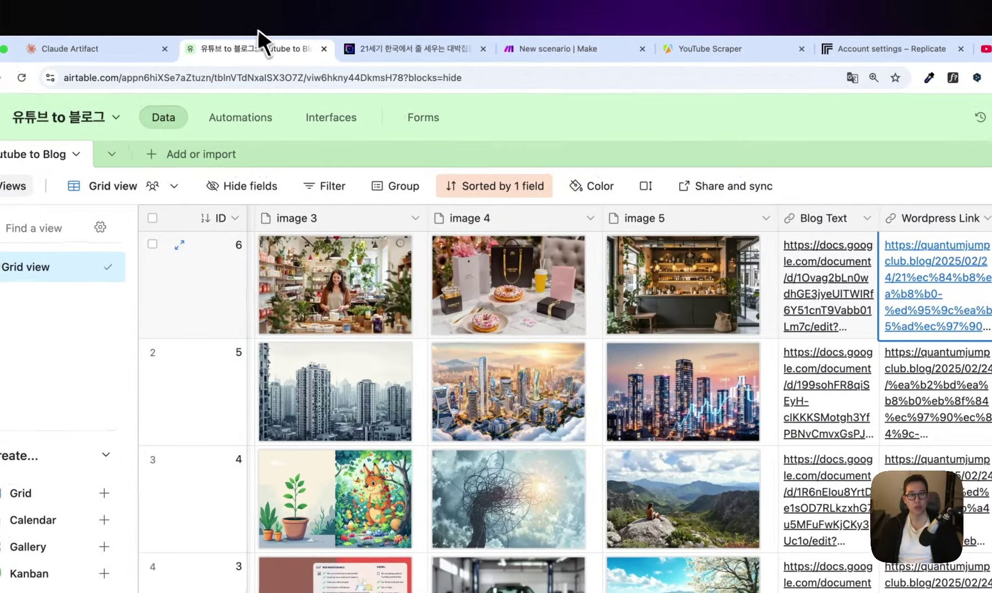
{"action": "key", "text": "shift+Return"}
{"action": "scroll", "coordinate": [598, 246], "scroll_direction": "left", "scroll_amount": 10}
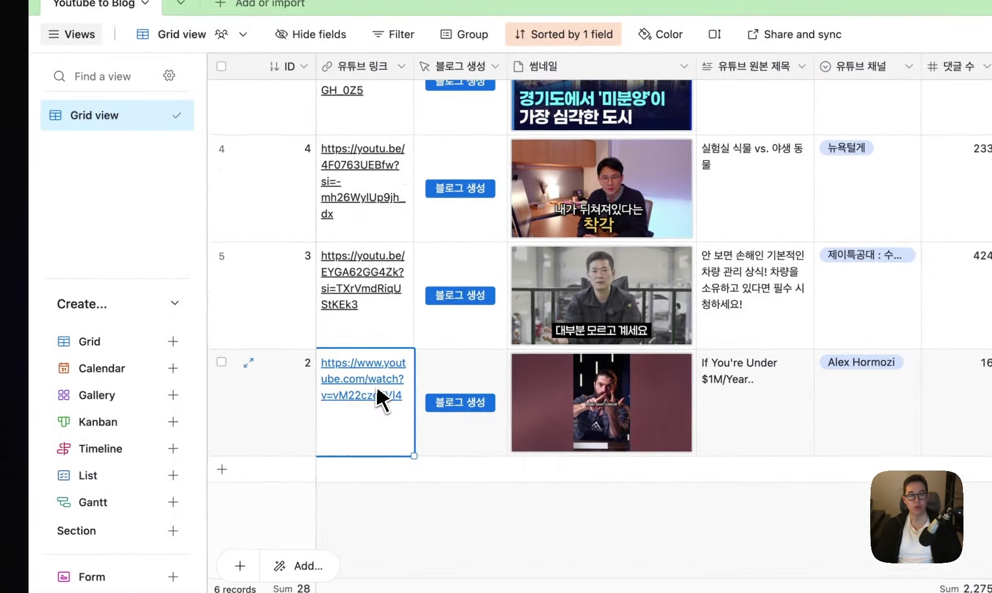
{"action": "scroll", "coordinate": [381, 393], "scroll_direction": "up", "scroll_amount": 5}
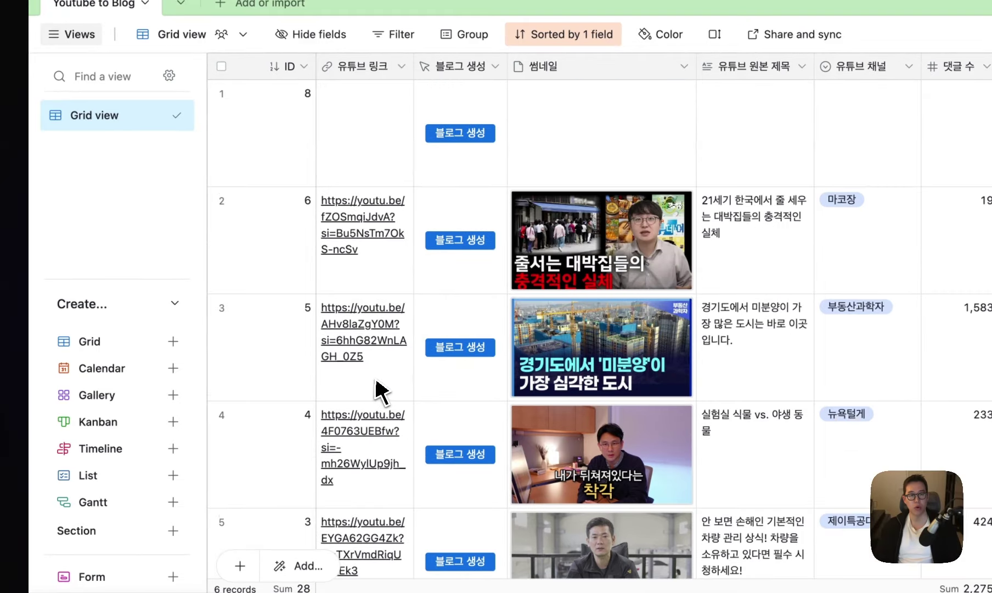
{"action": "left_click", "coordinate": [381, 216]}
{"action": "type", "text": "https://youtu.be/YX7C8hYNWKo?si=n1CcSfBim3GKC1Bd"}
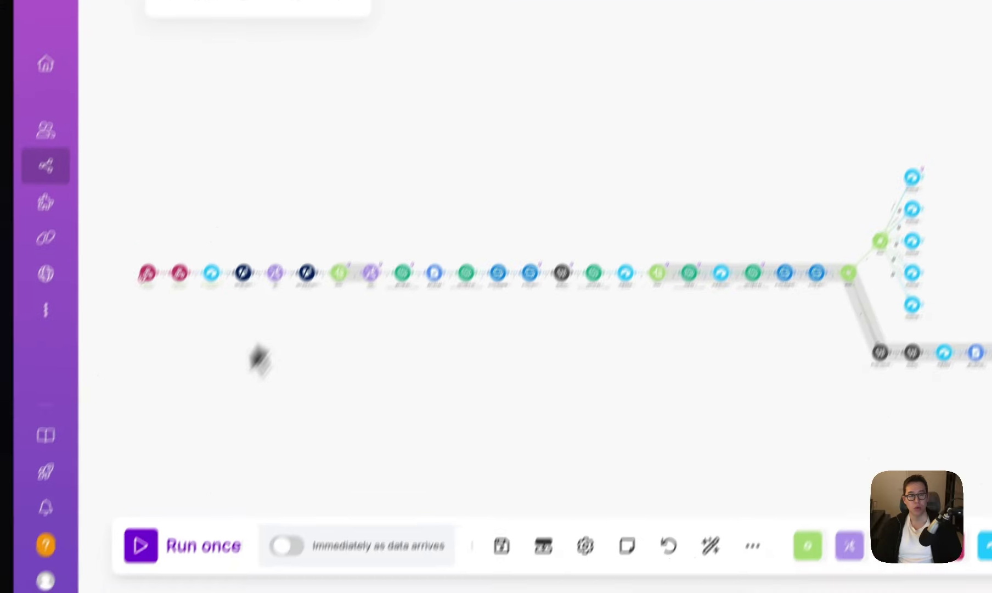
Step: Run the Make scenario once and trigger 블로그 생성 for the new record in Airtable
{"action": "left_click", "coordinate": [195, 545]}
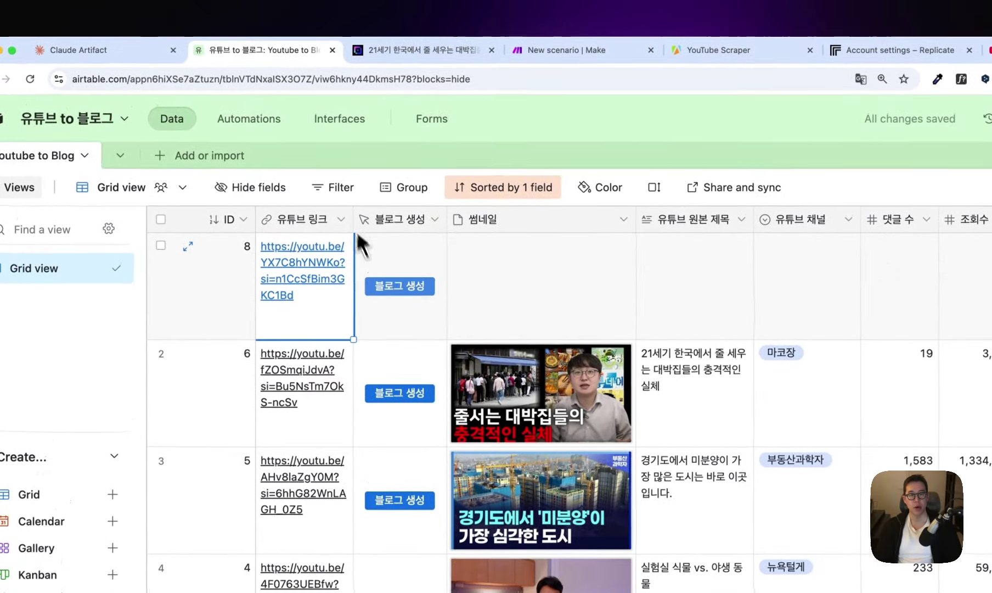
{"action": "left_click", "coordinate": [404, 272]}
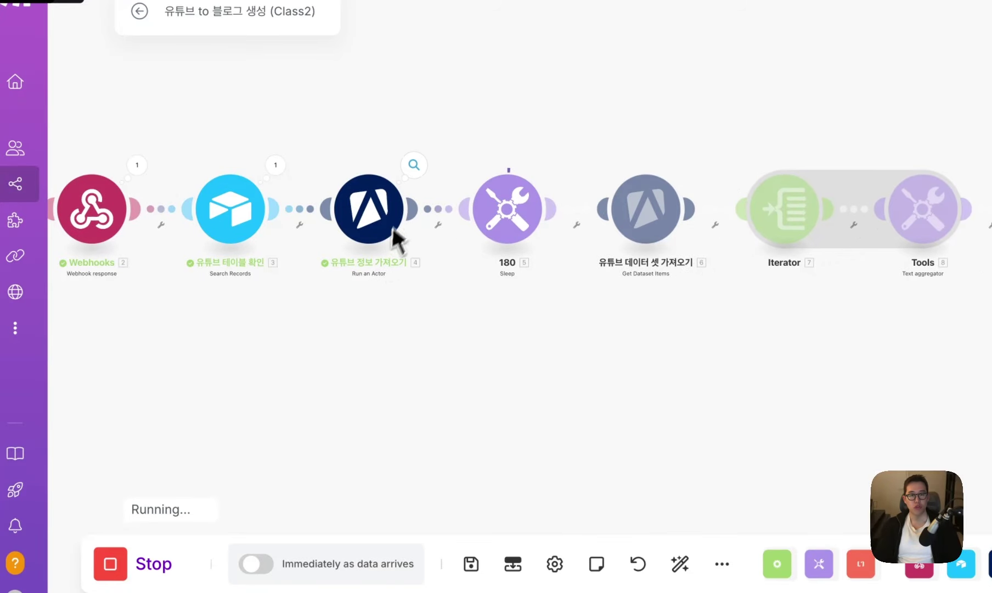
Step: Examine the output of the 유튜브 정보 가져오기 module (4), especially its run status, and close it
{"action": "left_click", "coordinate": [414, 165]}
{"action": "scroll", "coordinate": [501, 310], "scroll_direction": "down", "scroll_amount": 1}
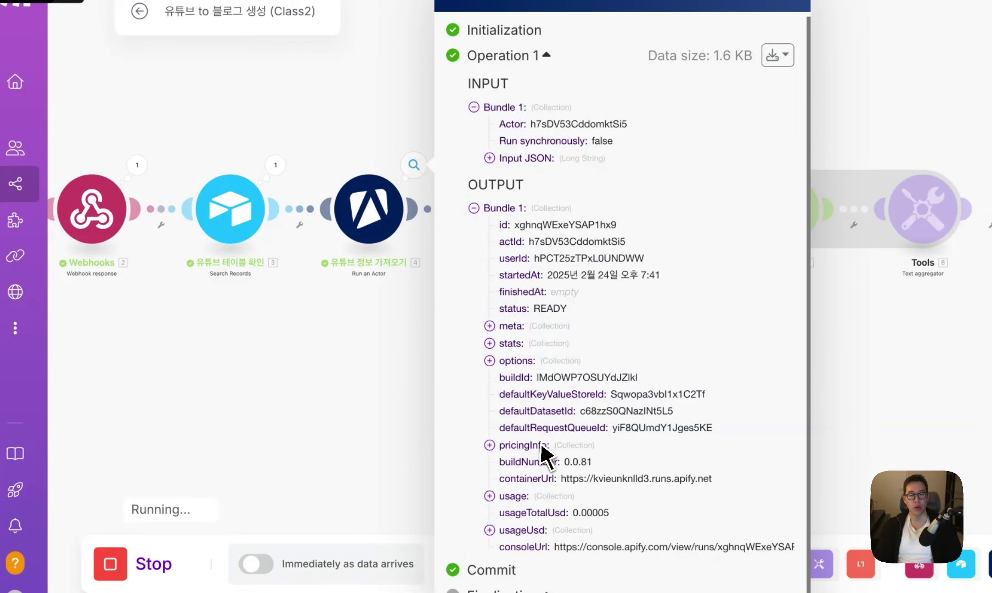
{"action": "left_click_drag", "start_coordinate": [570, 311], "coordinate": [502, 311]}
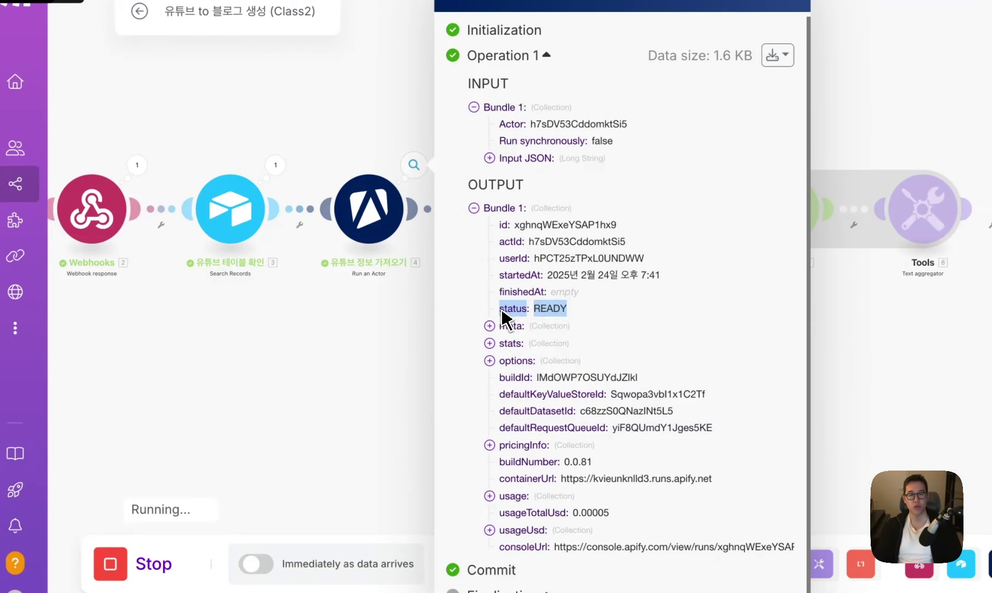
{"action": "left_click", "coordinate": [387, 265]}
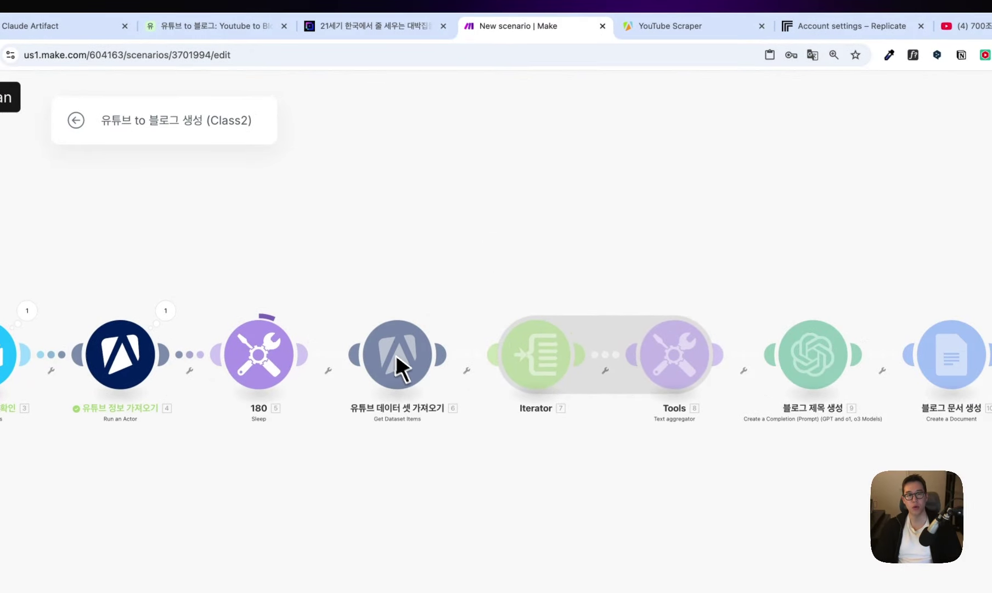
Step: Examine the video data returned by the 유튜브 데이터 셋 가져오기 module (6), expanding the subtitles to their full plaintext
{"action": "left_click", "coordinate": [442, 310]}
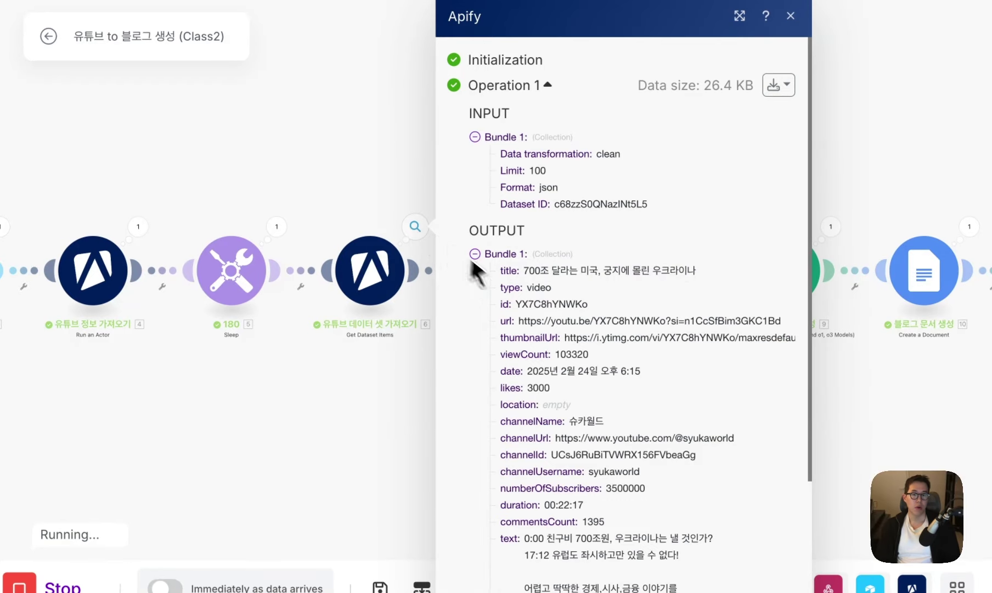
{"action": "scroll", "coordinate": [572, 348], "scroll_direction": "down", "scroll_amount": 3}
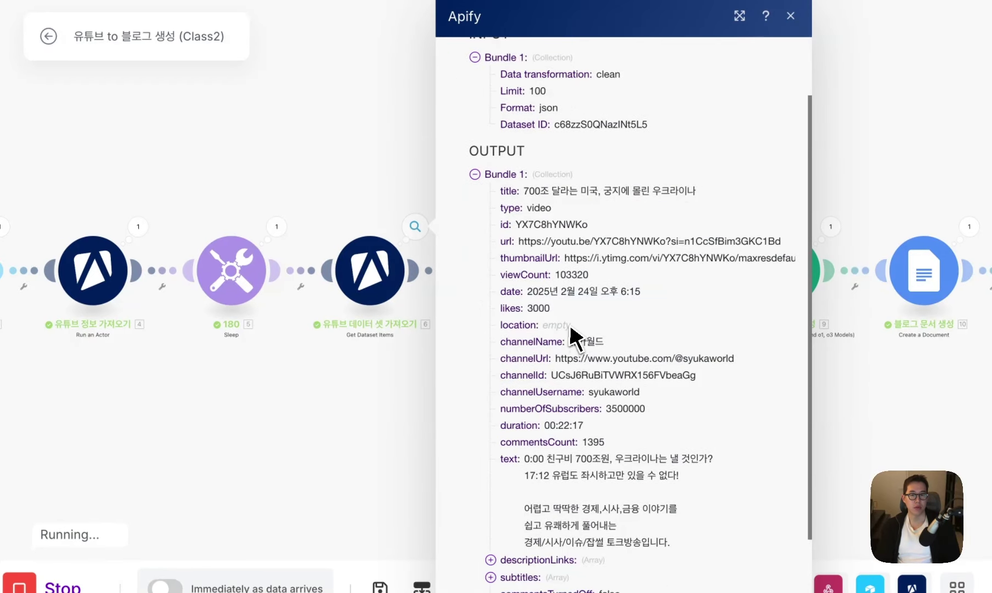
{"action": "scroll", "coordinate": [571, 335], "scroll_direction": "down", "scroll_amount": 5}
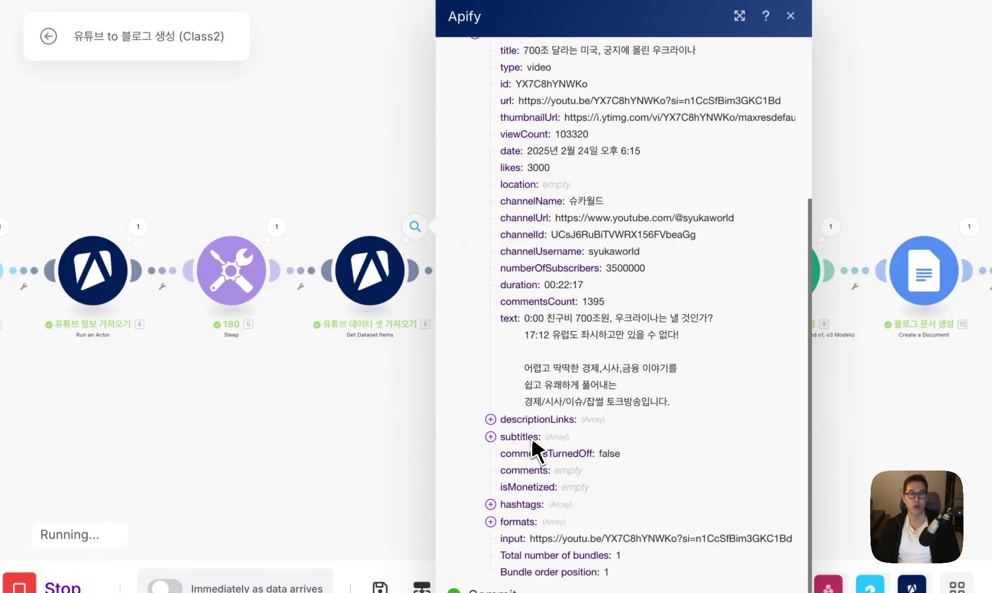
{"action": "left_click", "coordinate": [529, 438]}
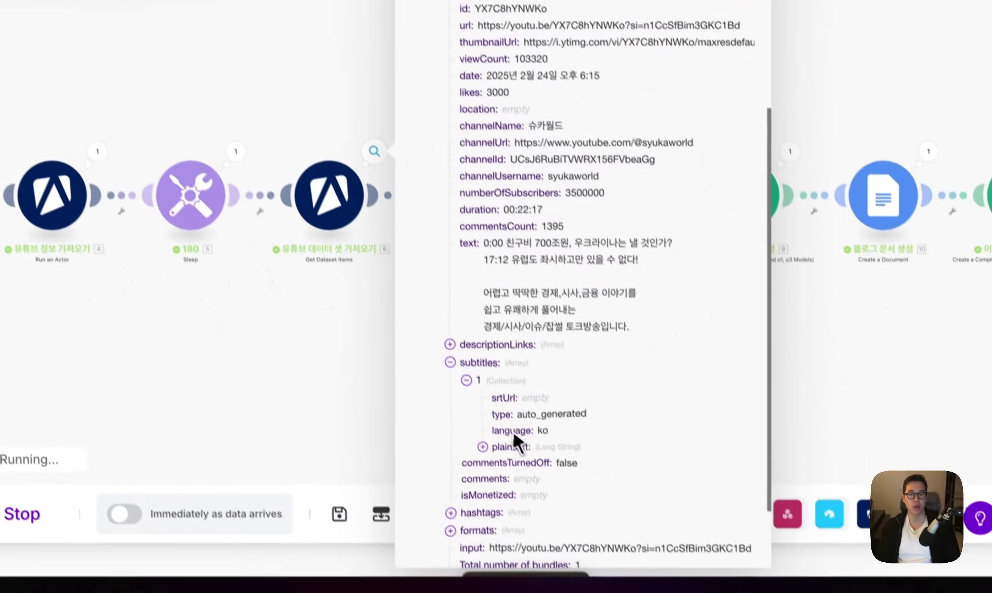
{"action": "left_click", "coordinate": [552, 521]}
{"action": "scroll", "coordinate": [573, 520], "scroll_direction": "down", "scroll_amount": 10}
{"action": "scroll", "coordinate": [519, 417], "scroll_direction": "down", "scroll_amount": 15}
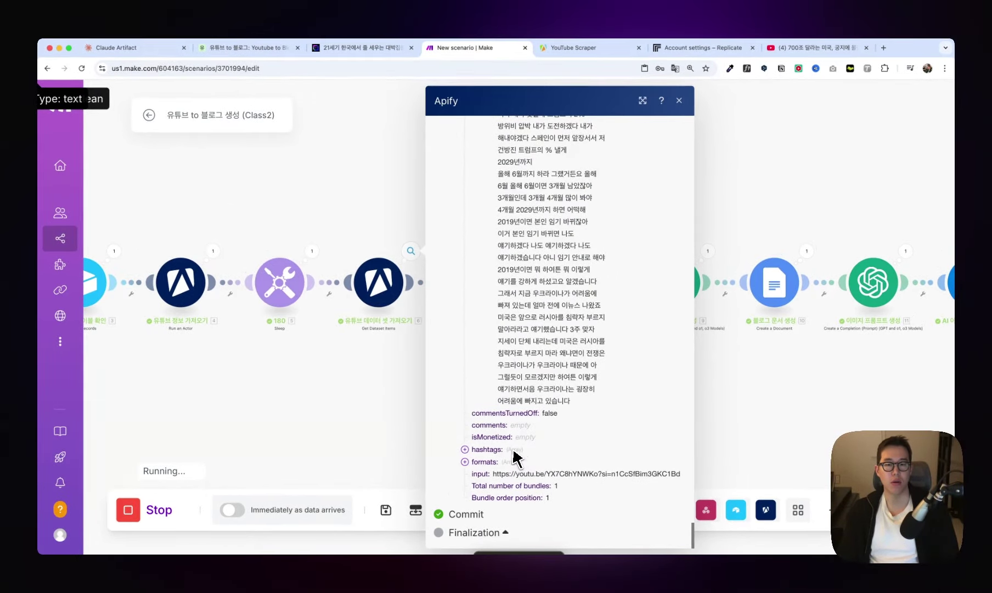
Step: Check the likes and commentsCount values in the dataset output, then close the module's results
{"action": "scroll", "coordinate": [493, 469], "scroll_direction": "up", "scroll_amount": 20}
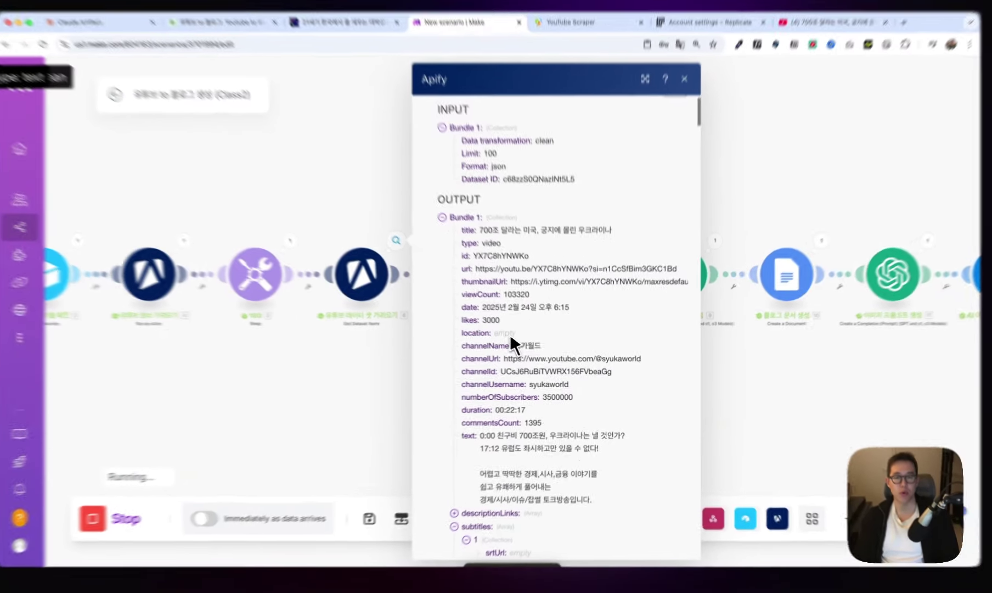
{"action": "double_click", "coordinate": [498, 326]}
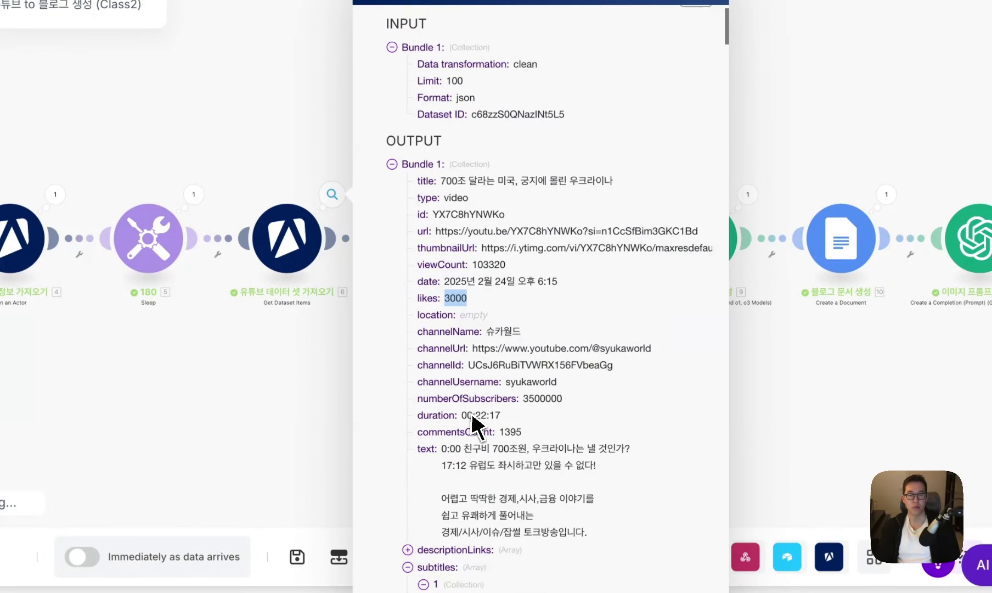
{"action": "left_click_drag", "start_coordinate": [523, 431], "coordinate": [513, 433]}
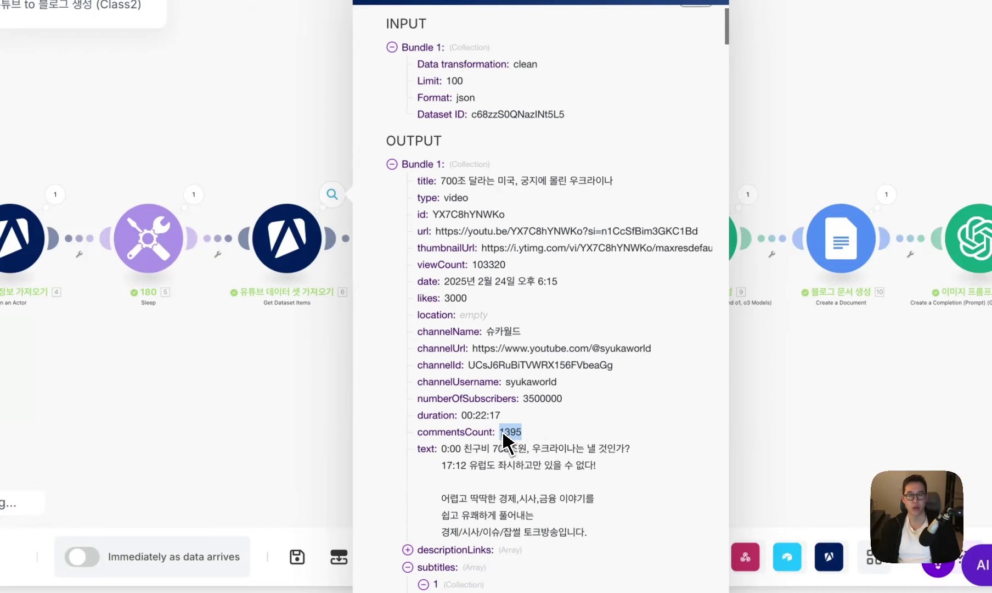
{"action": "scroll", "coordinate": [494, 455], "scroll_direction": "down", "scroll_amount": 2}
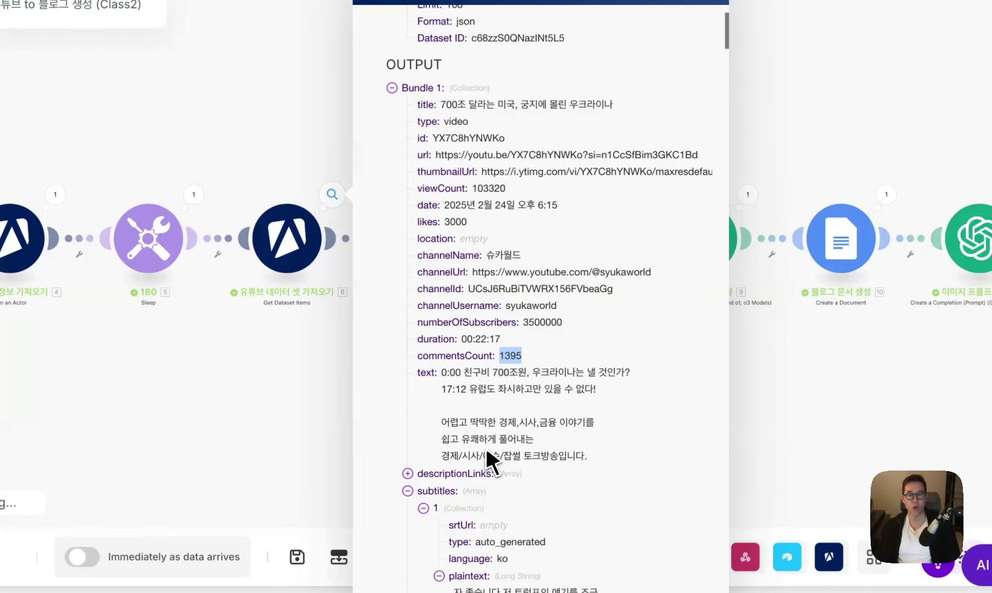
{"action": "left_click", "coordinate": [354, 421]}
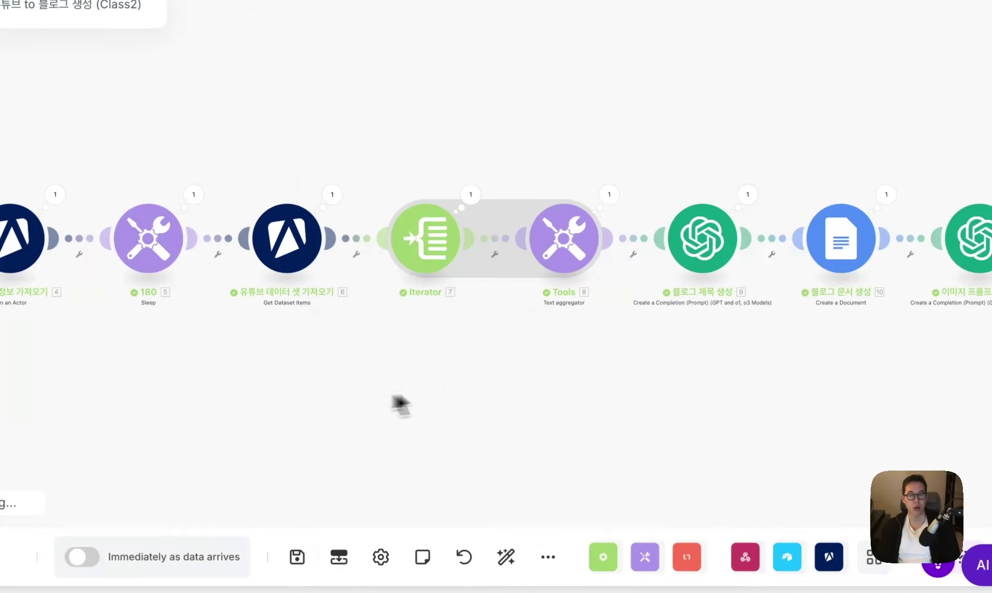
Step: Check the title generated in the Result of the 블로그 제목 생성 module (9)
{"action": "scroll", "coordinate": [399, 403], "scroll_direction": "right", "scroll_amount": 5}
{"action": "left_click", "coordinate": [408, 188]}
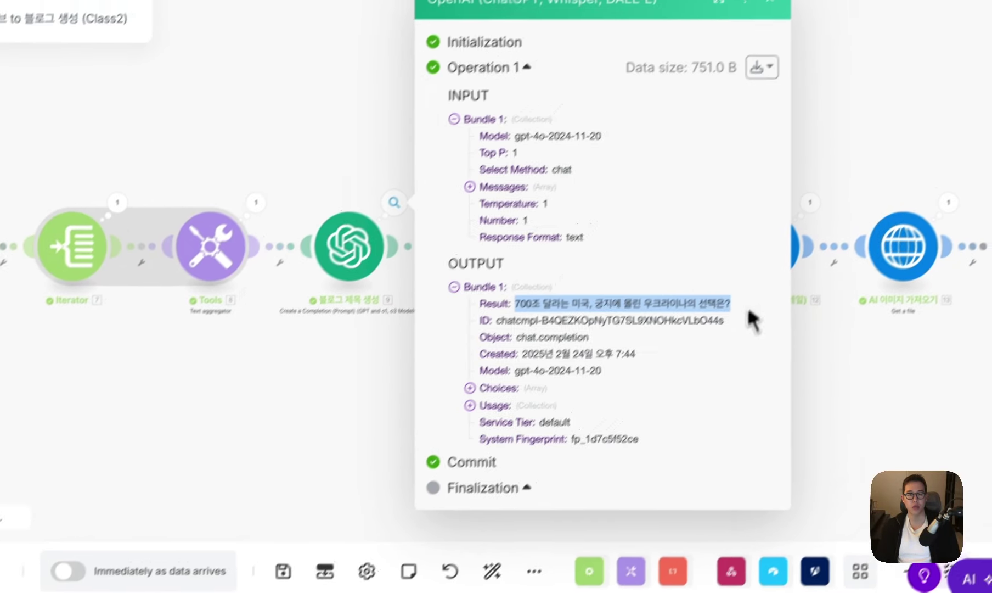
{"action": "left_click_drag", "start_coordinate": [747, 306], "coordinate": [502, 381]}
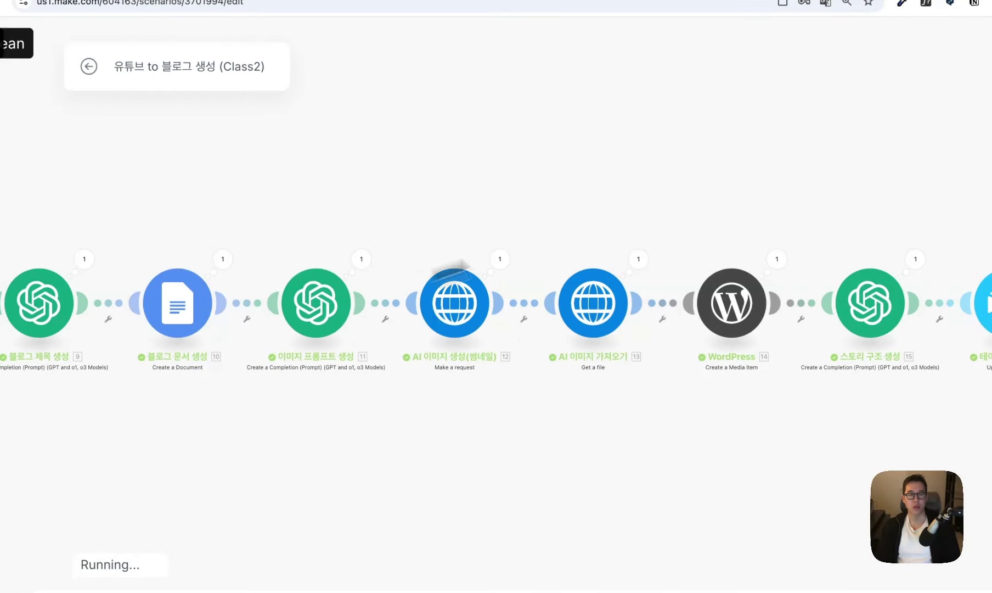
Step: Examine the request prompt and the output image URL of the AI 이미지 생성(썸네일) module (12) in the enlarged results window
{"action": "left_click_drag", "start_coordinate": [461, 268], "coordinate": [410, 244]}
{"action": "left_click_drag", "start_coordinate": [679, 175], "coordinate": [519, 182]}
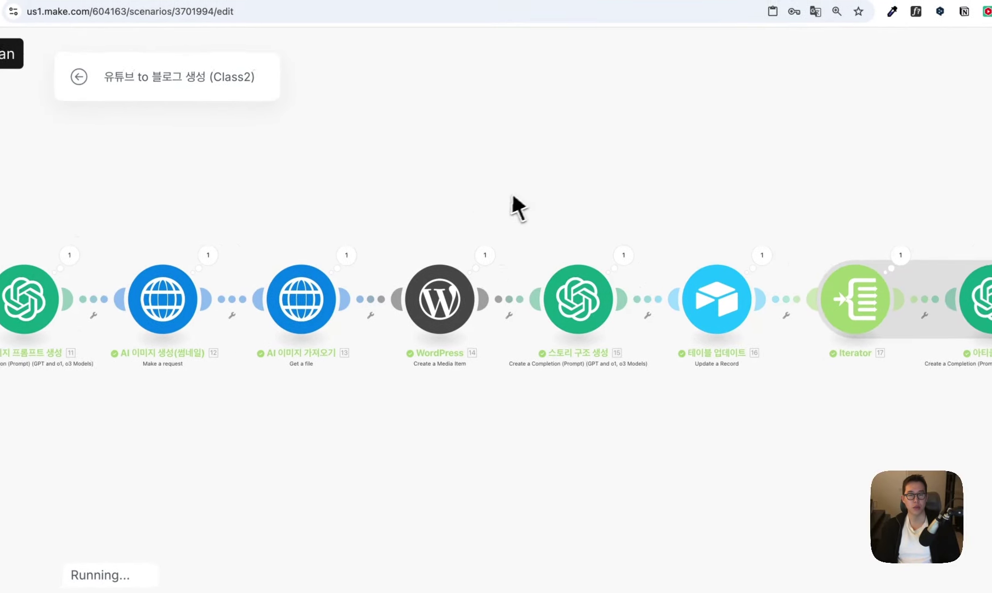
{"action": "left_click", "coordinate": [211, 249]}
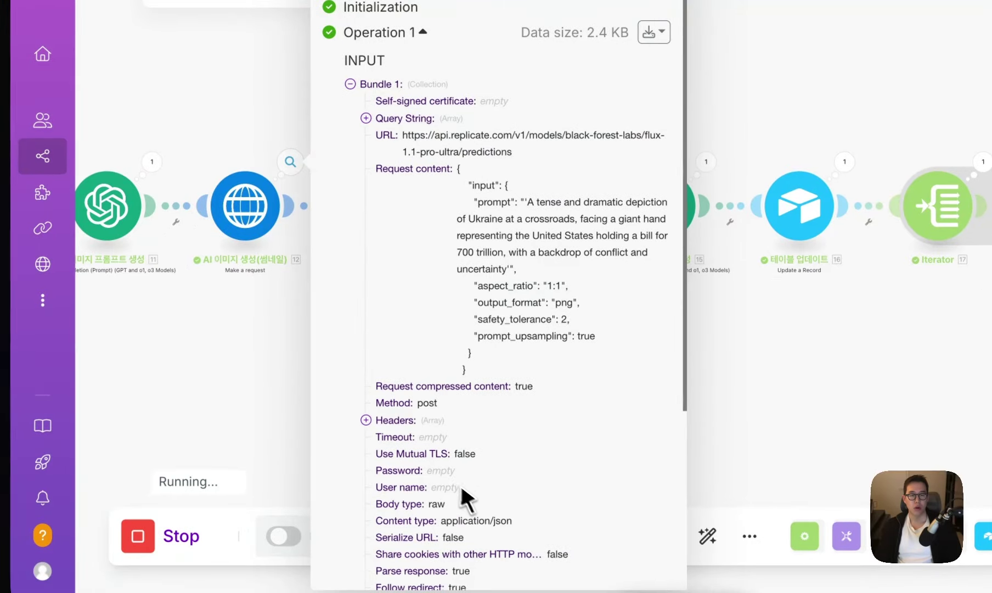
{"action": "scroll", "coordinate": [461, 485], "scroll_direction": "down", "scroll_amount": 5}
{"action": "left_click", "coordinate": [387, 502]}
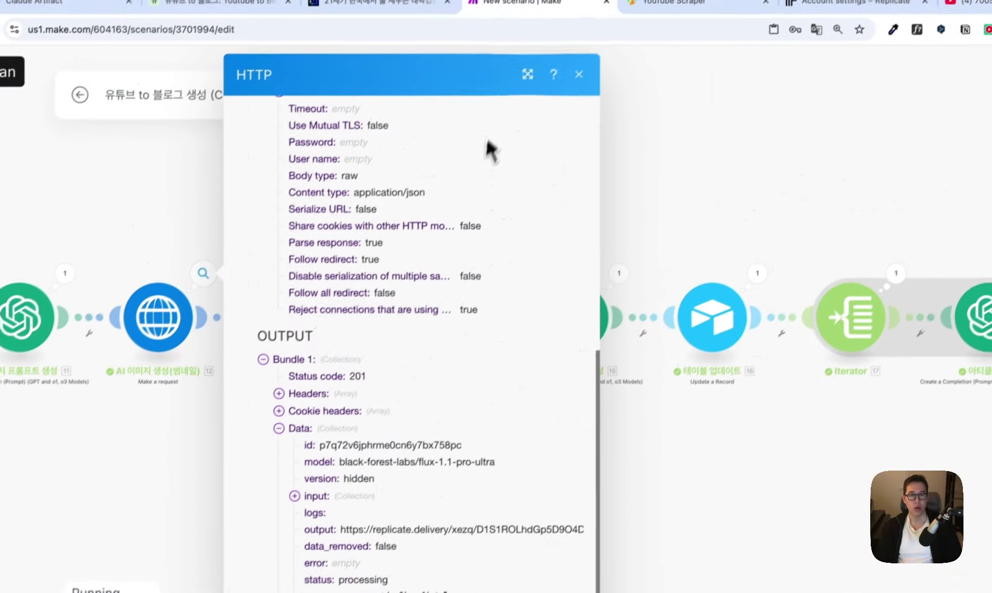
{"action": "left_click", "coordinate": [527, 73]}
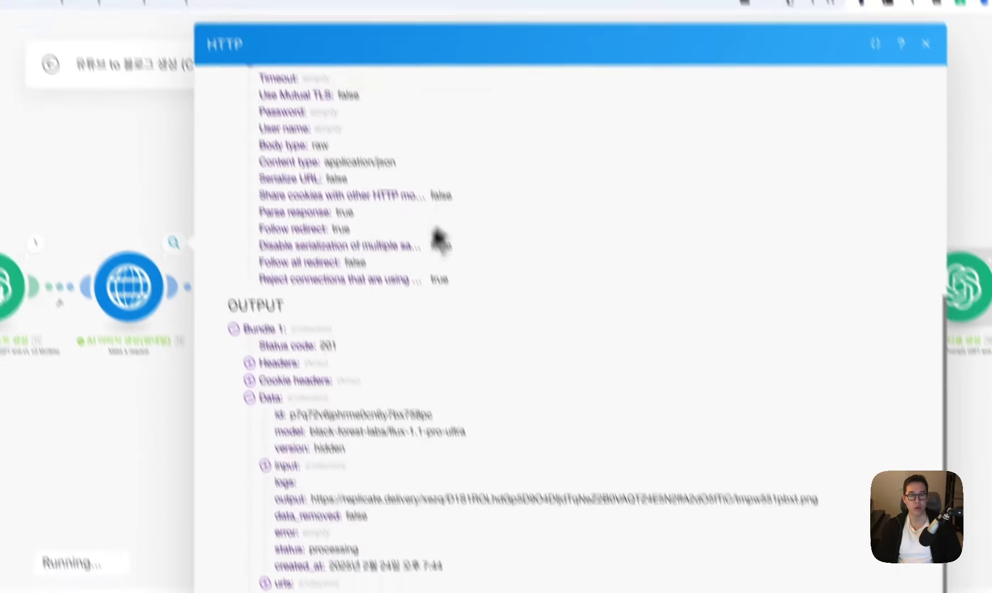
{"action": "left_click", "coordinate": [299, 411]}
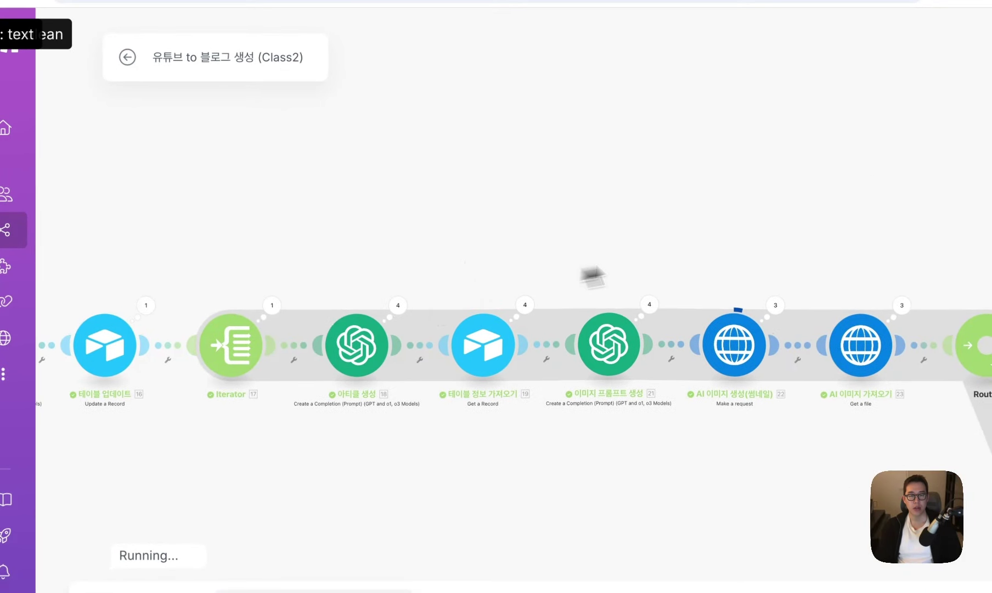
Step: Follow the running scenario to the Router branches that save the generated images to Airtable
{"action": "left_click_drag", "start_coordinate": [609, 272], "coordinate": [389, 308]}
{"action": "mouse_move", "coordinate": [653, 242]}
{"action": "left_mouse_down"}
{"action": "mouse_move", "coordinate": [538, 303]}
{"action": "mouse_move", "coordinate": [493, 314]}
{"action": "left_mouse_up"}
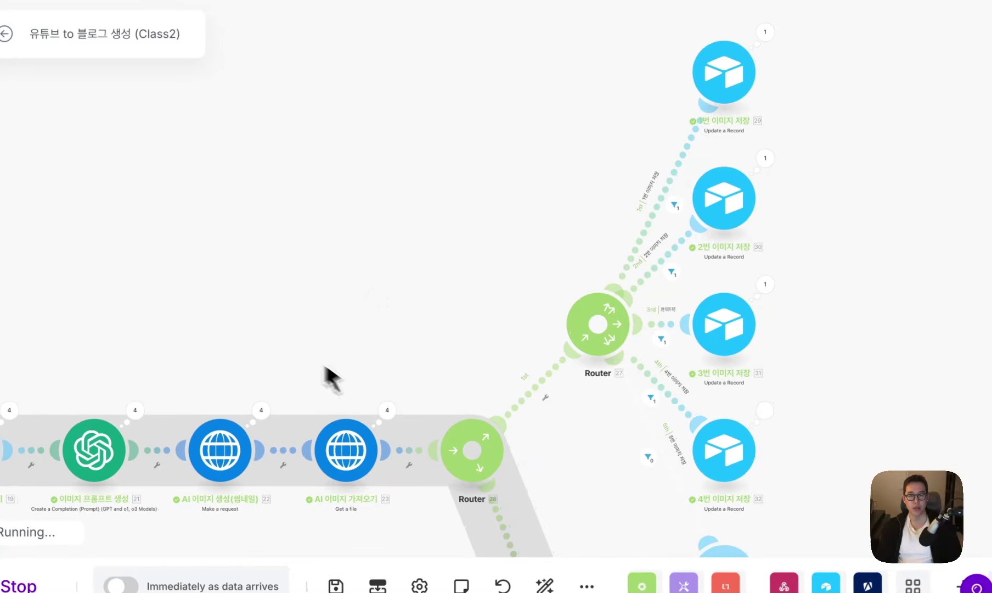
Step: Follow the running scenario from the Airtable image-saving branches down to the WordPress, Airtable and Google Docs modules
{"action": "left_click_drag", "start_coordinate": [516, 279], "coordinate": [481, 166]}
{"action": "left_click_drag", "start_coordinate": [777, 365], "coordinate": [734, 338]}
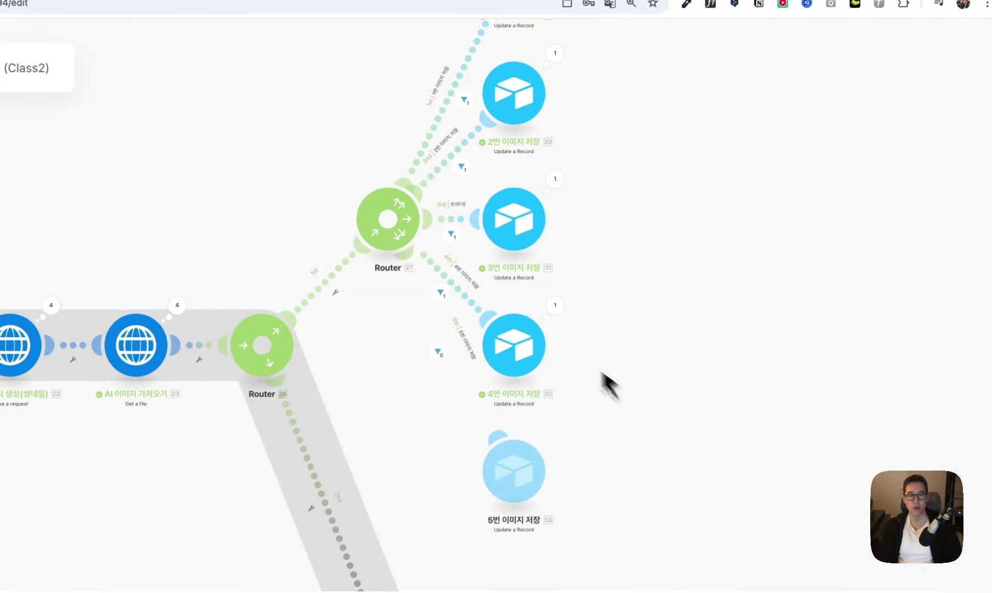
{"action": "left_click_drag", "start_coordinate": [601, 227], "coordinate": [587, 310]}
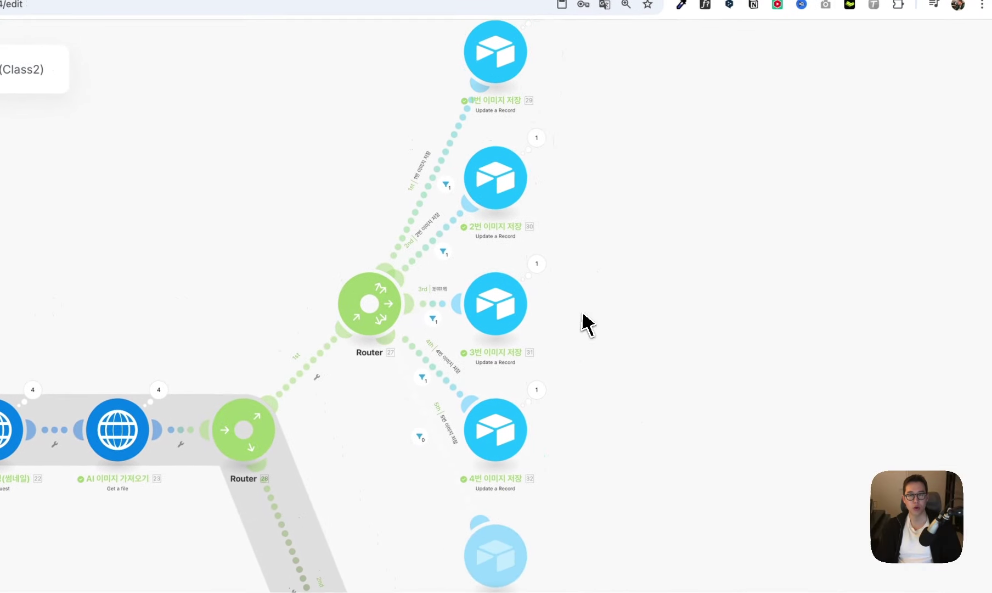
{"action": "left_click_drag", "start_coordinate": [639, 373], "coordinate": [630, 149]}
{"action": "left_click_drag", "start_coordinate": [651, 328], "coordinate": [588, 279]}
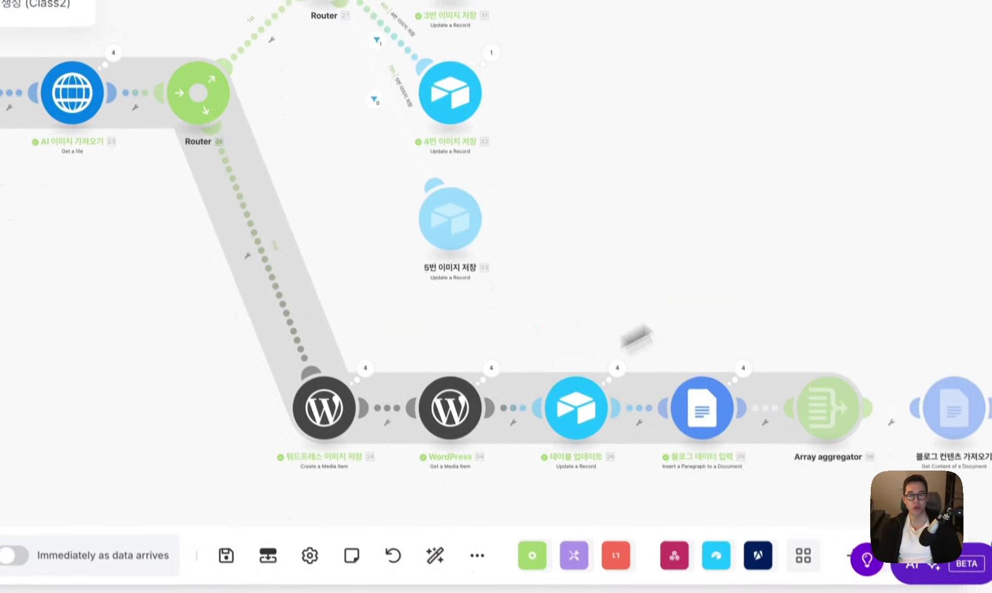
{"action": "left_click_drag", "start_coordinate": [726, 413], "coordinate": [531, 419]}
{"action": "left_click_drag", "start_coordinate": [594, 409], "coordinate": [439, 410]}
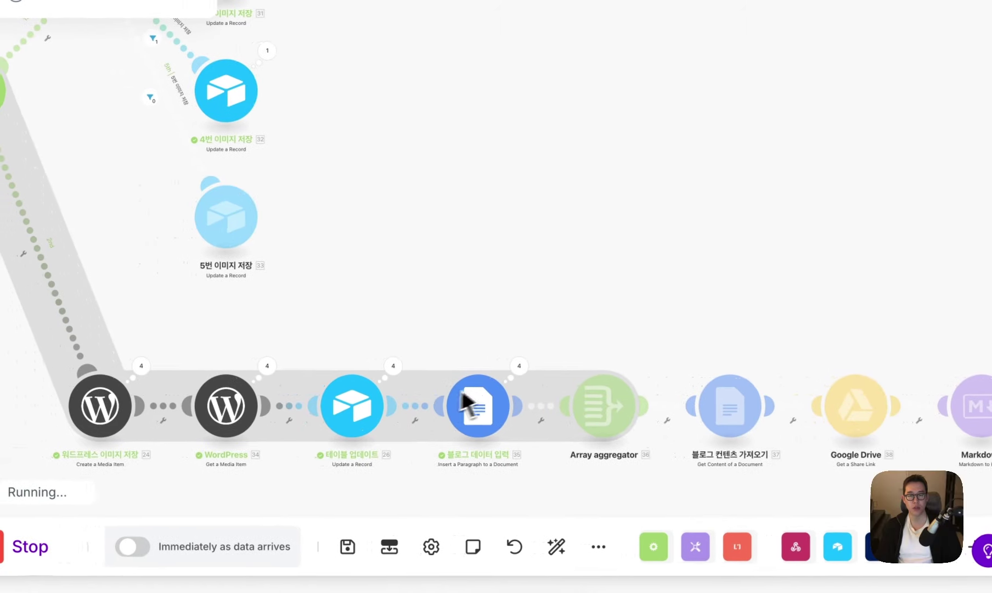
{"action": "left_click_drag", "start_coordinate": [473, 246], "coordinate": [690, 408]}
{"action": "left_click_drag", "start_coordinate": [129, 382], "coordinate": [536, 382]}
Step: Follow the rest of the run through the Array aggregator and post creation to the final Router with Discord and Airtable
{"action": "scroll", "coordinate": [338, 340], "scroll_direction": "down", "scroll_amount": 10}
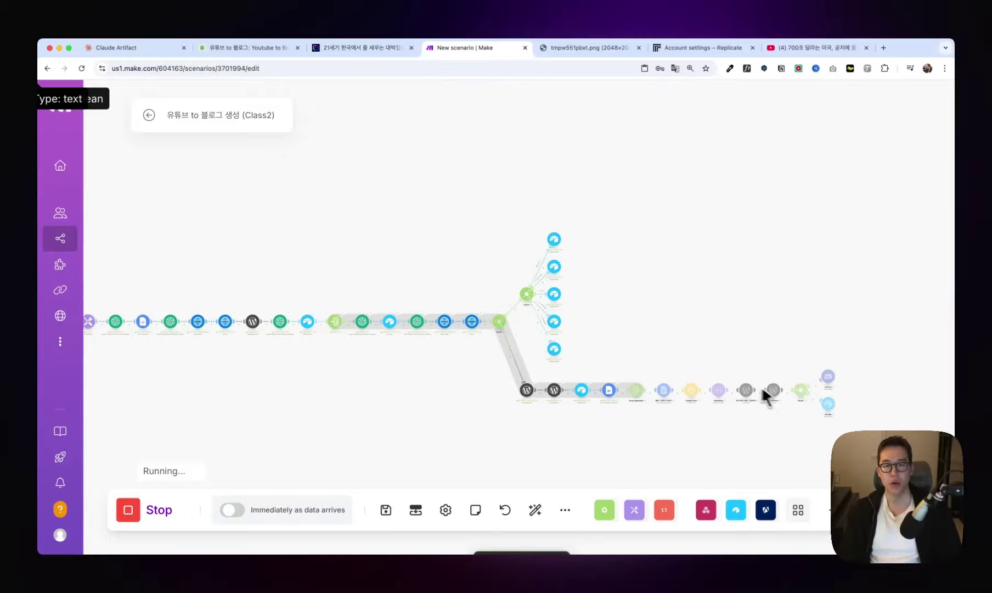
{"action": "scroll", "coordinate": [632, 381], "scroll_direction": "up", "scroll_amount": 5}
{"action": "scroll", "coordinate": [704, 328], "scroll_direction": "left", "scroll_amount": 5}
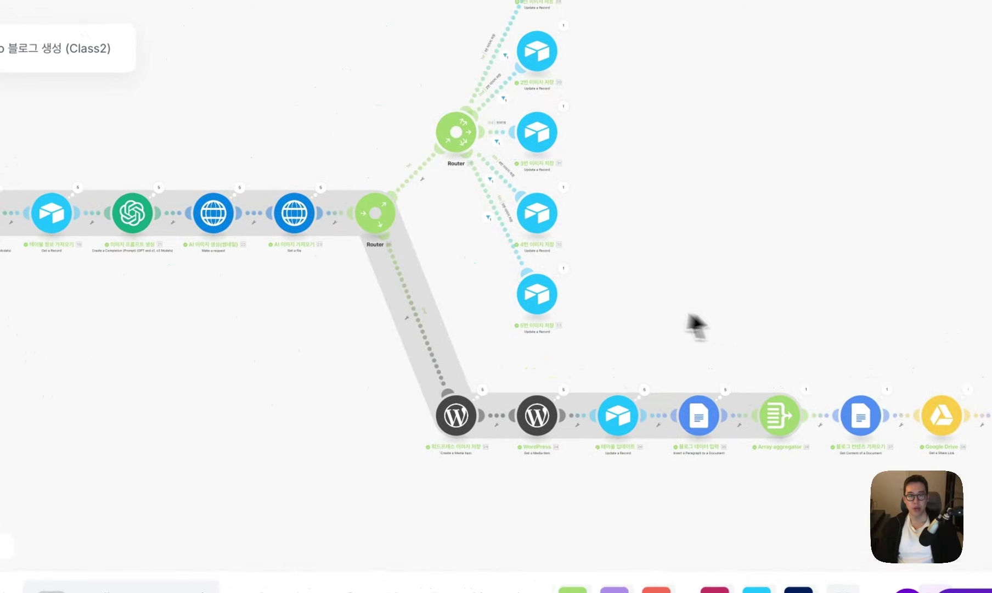
{"action": "scroll", "coordinate": [621, 304], "scroll_direction": "up", "scroll_amount": 3}
{"action": "scroll", "coordinate": [543, 306], "scroll_direction": "down", "scroll_amount": 5}
{"action": "scroll", "coordinate": [494, 362], "scroll_direction": "left", "scroll_amount": 1}
{"action": "scroll", "coordinate": [412, 329], "scroll_direction": "right", "scroll_amount": 10}
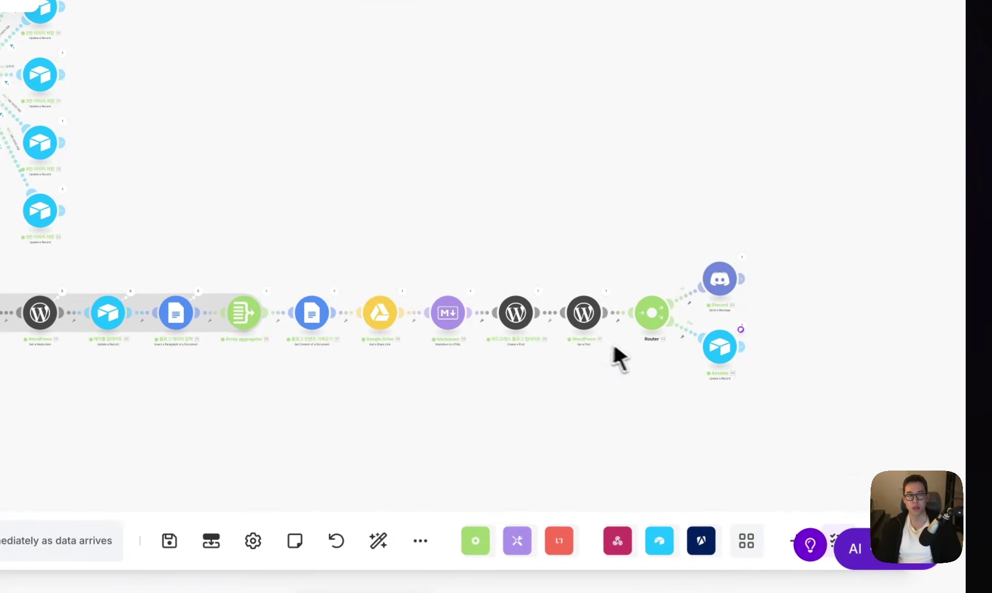
Step: Switch to Airtable and check record 8's thumbnail, 유튜브 원본 제목, 유튜브 채널 and video statistics
{"action": "left_click", "coordinate": [215, 41]}
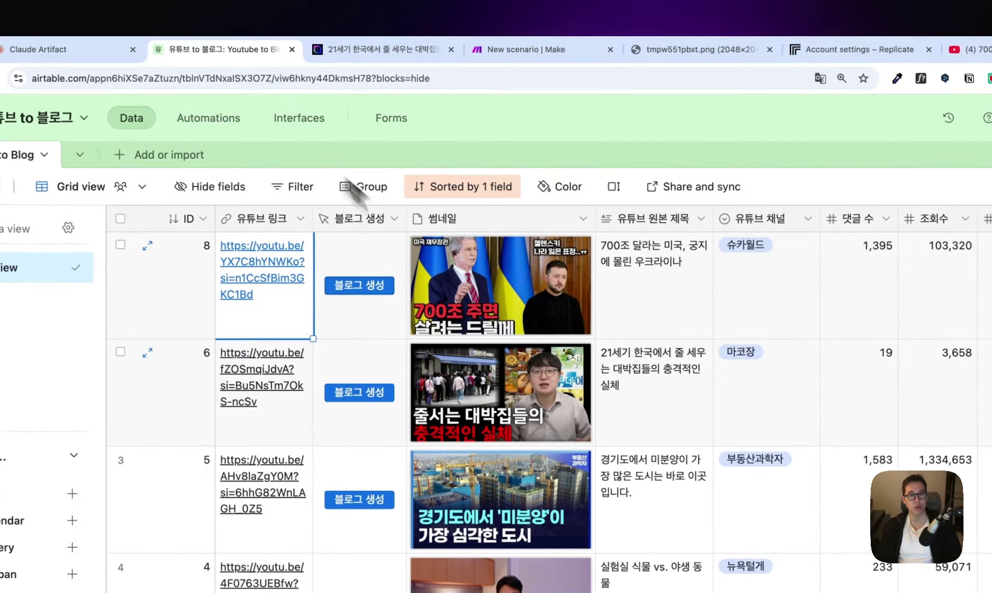
{"action": "key", "text": "Right"}
{"action": "key", "text": "Right"}
{"action": "key", "text": "Right"}
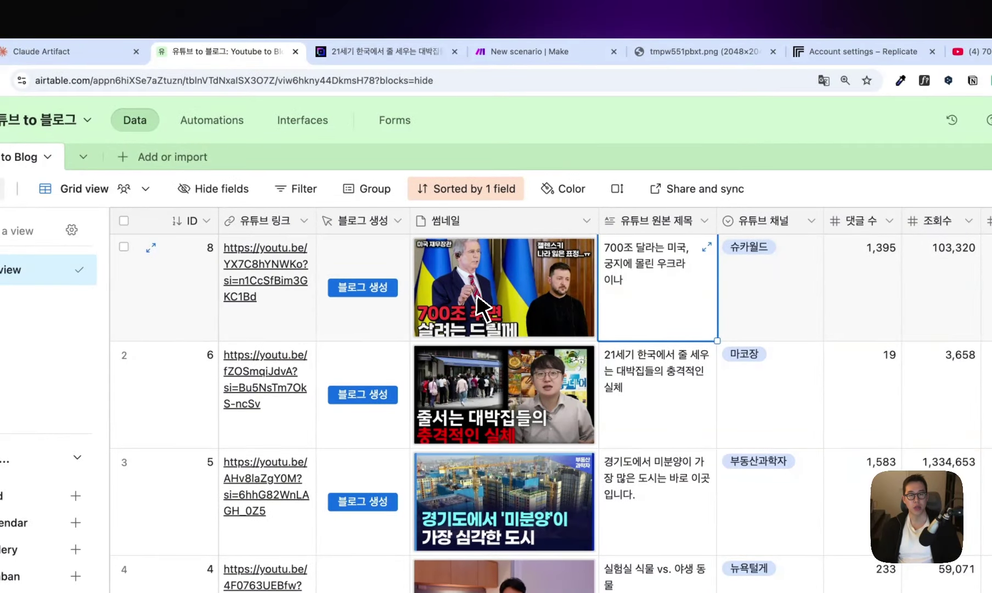
{"action": "scroll", "coordinate": [642, 305], "scroll_direction": "right", "scroll_amount": 5}
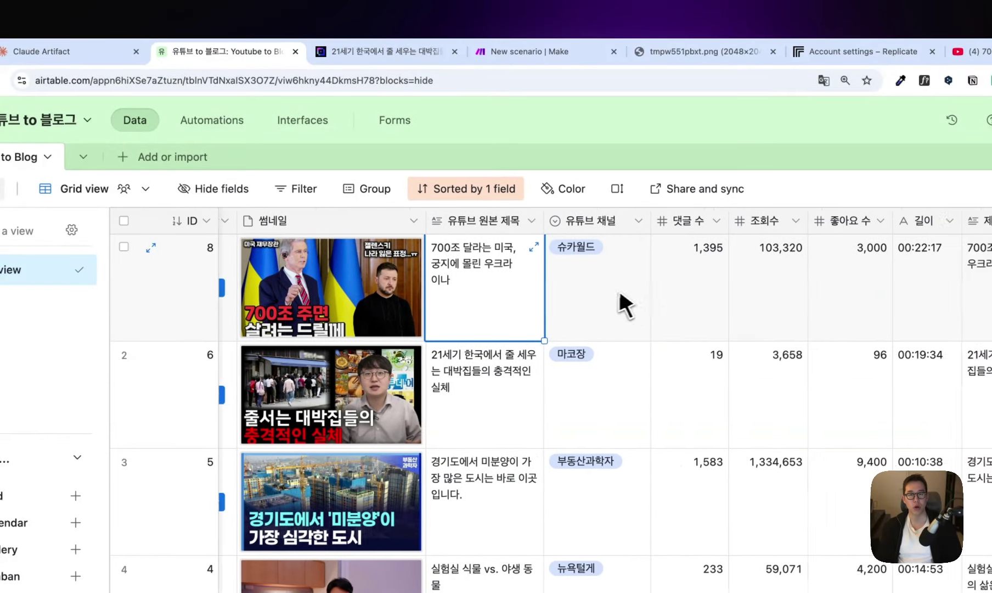
{"action": "left_click", "coordinate": [572, 299]}
Step: Examine the generated title, Title Image and image 1 to image 5 fields of record 8
{"action": "scroll", "coordinate": [571, 300], "scroll_direction": "right", "scroll_amount": 15}
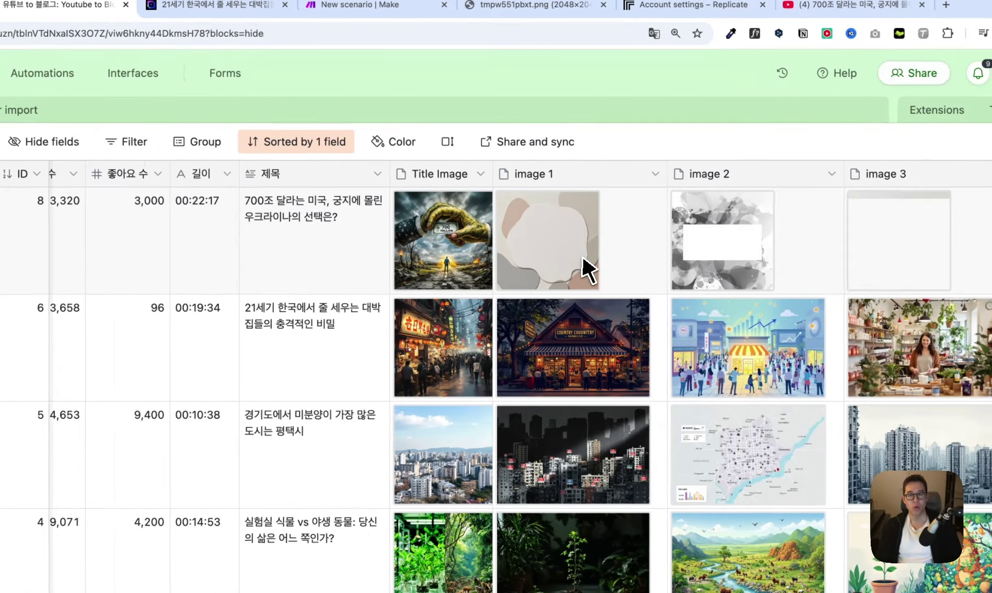
{"action": "scroll", "coordinate": [604, 267], "scroll_direction": "right", "scroll_amount": 3}
{"action": "left_click", "coordinate": [573, 267]}
{"action": "scroll", "coordinate": [598, 264], "scroll_direction": "right", "scroll_amount": 8}
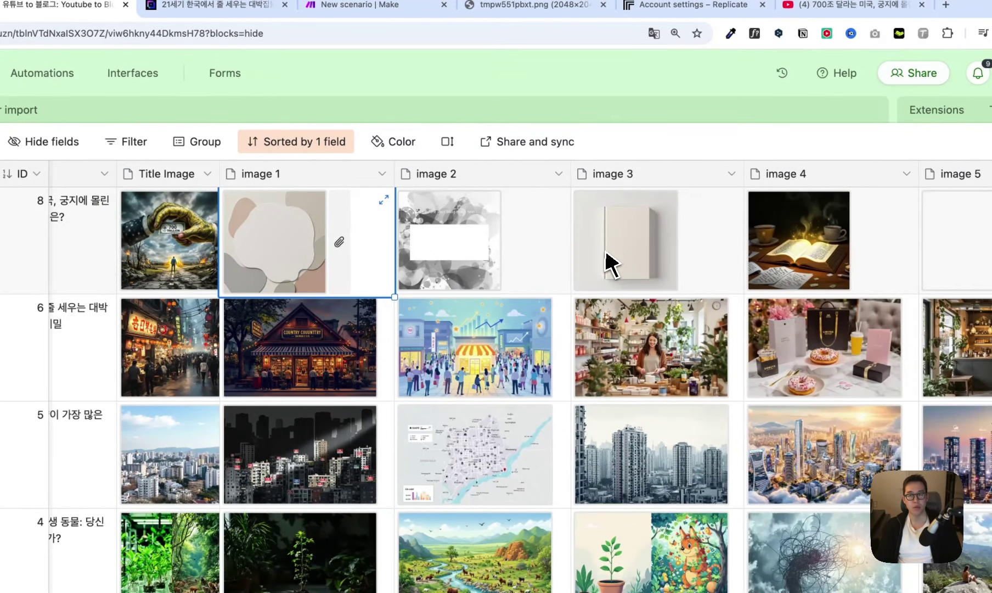
{"action": "scroll", "coordinate": [609, 266], "scroll_direction": "right", "scroll_amount": 8}
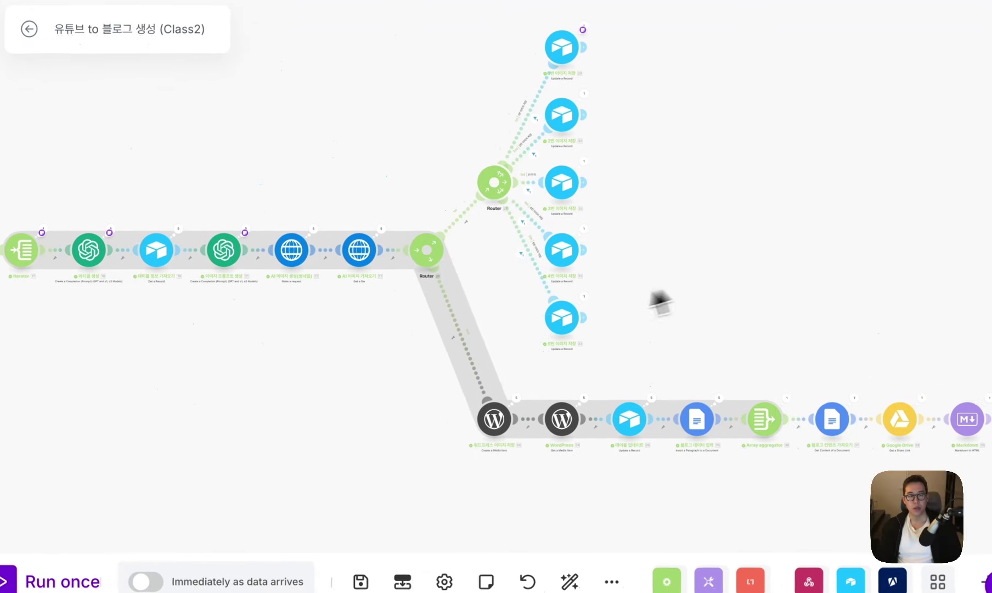
Step: Switch to Make and edit the aspect_ratio value in the request content of the AI 이미지 생성(썸네일) module (22)
{"action": "scroll", "coordinate": [503, 346], "scroll_direction": "up", "scroll_amount": 5}
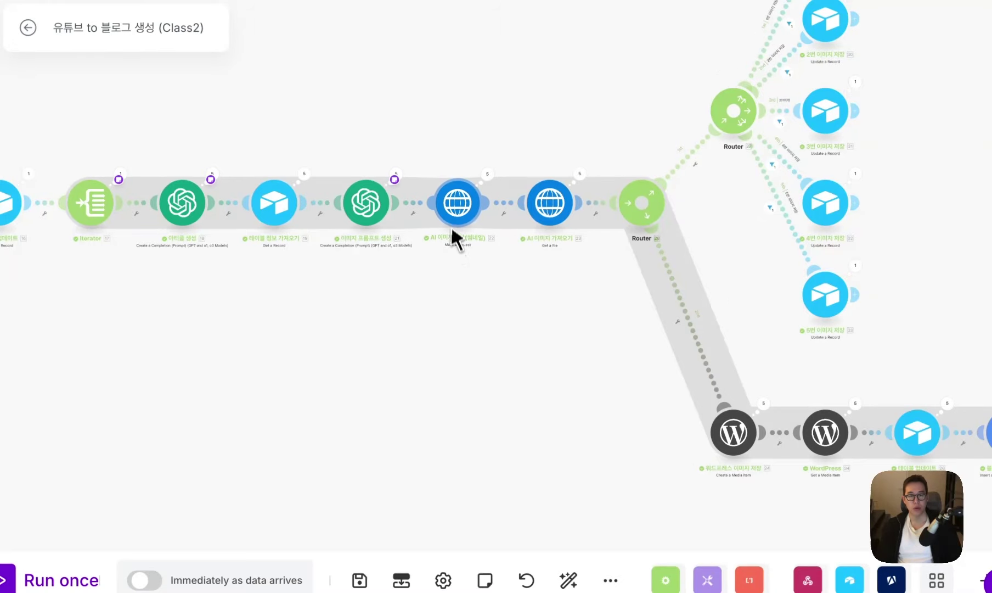
{"action": "left_click", "coordinate": [451, 225]}
{"action": "scroll", "coordinate": [566, 317], "scroll_direction": "down", "scroll_amount": 6}
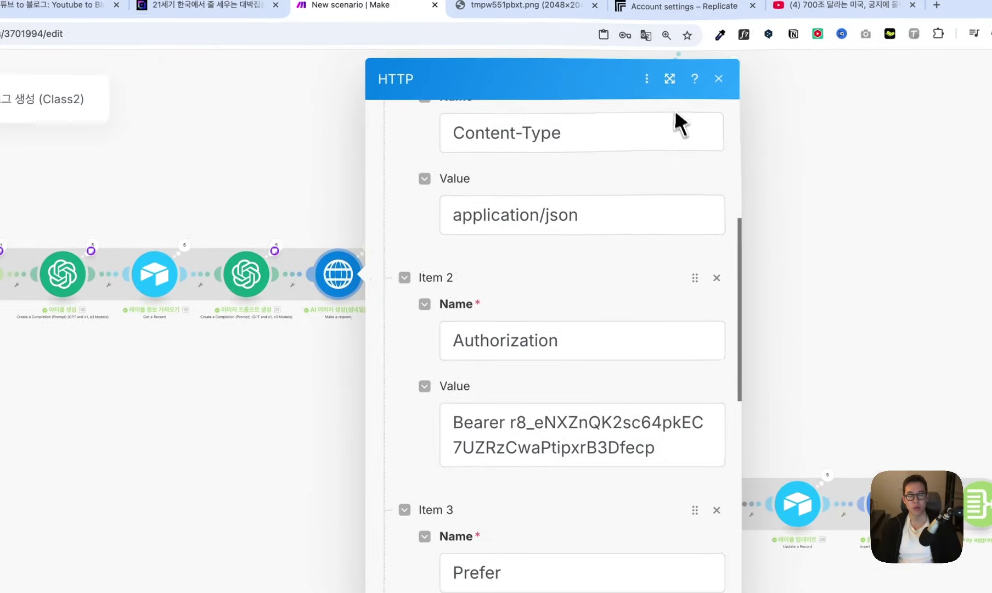
{"action": "scroll", "coordinate": [674, 110], "scroll_direction": "down", "scroll_amount": 5}
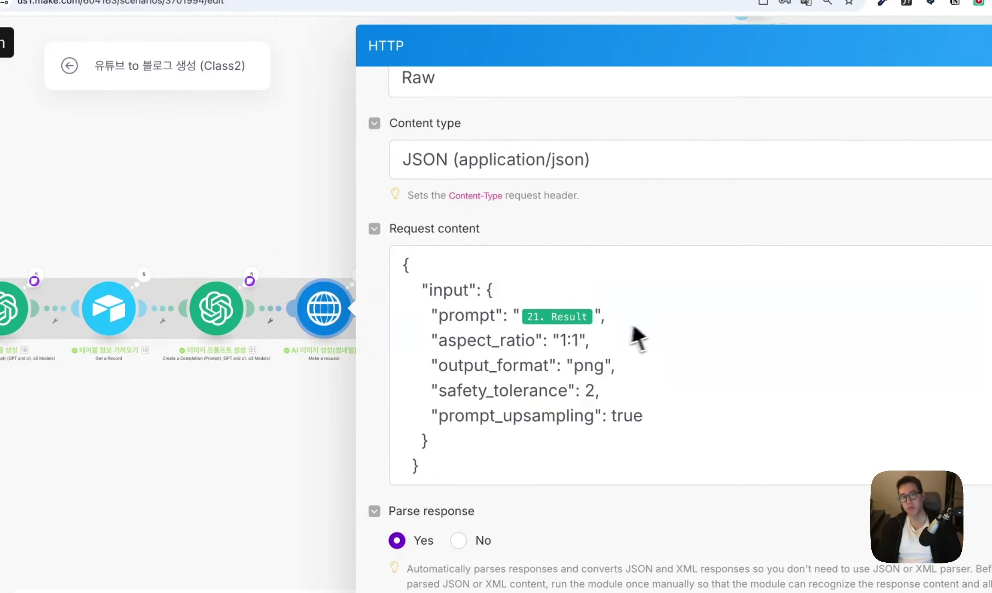
{"action": "left_click", "coordinate": [673, 324]}
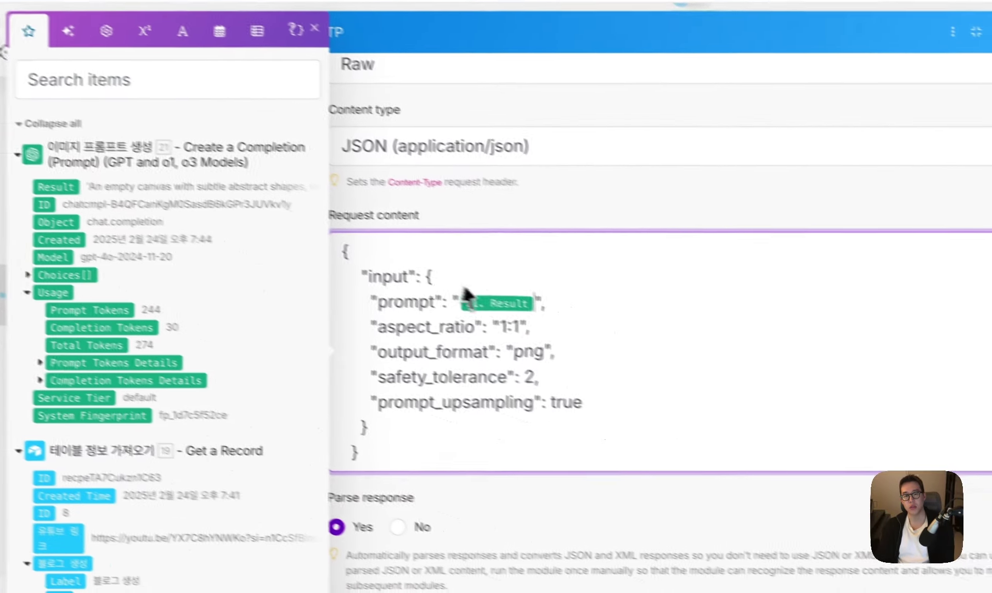
{"action": "left_click", "coordinate": [580, 341]}
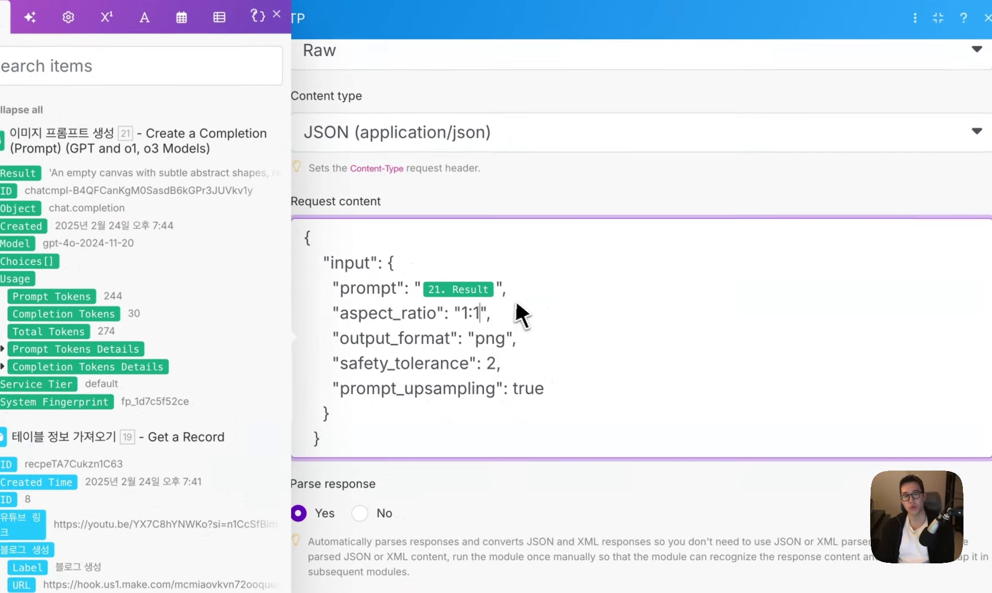
{"action": "key", "text": "Left"}
{"action": "key", "text": "Left"}
{"action": "key", "text": "BackSpace"}
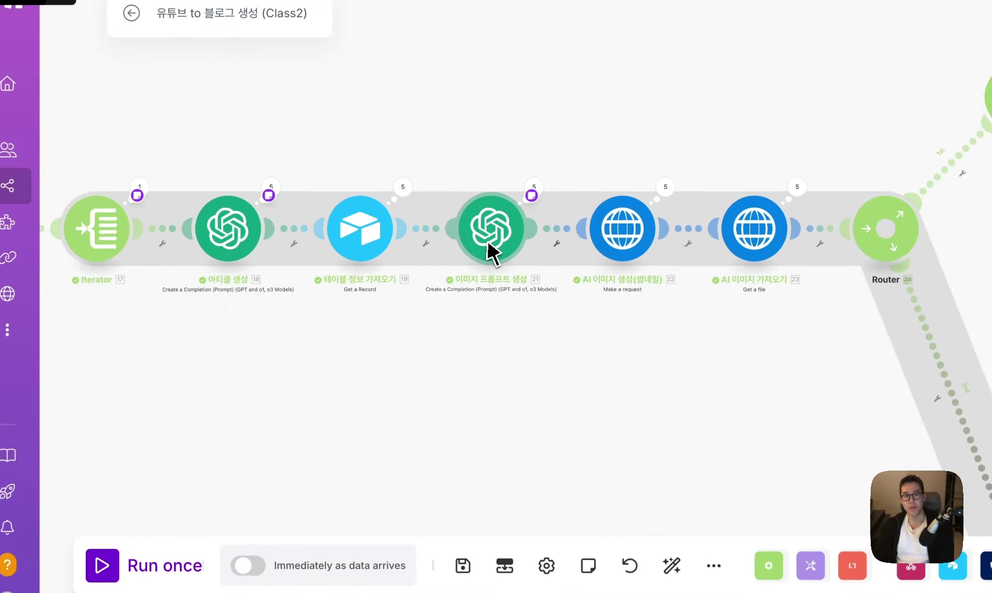
Step: In the 이미지 프롬프트 생성 module (21), replace the title and hook in Message 2 with the Iterator's 17. title and 17. hook, then save
{"action": "left_click", "coordinate": [498, 247]}
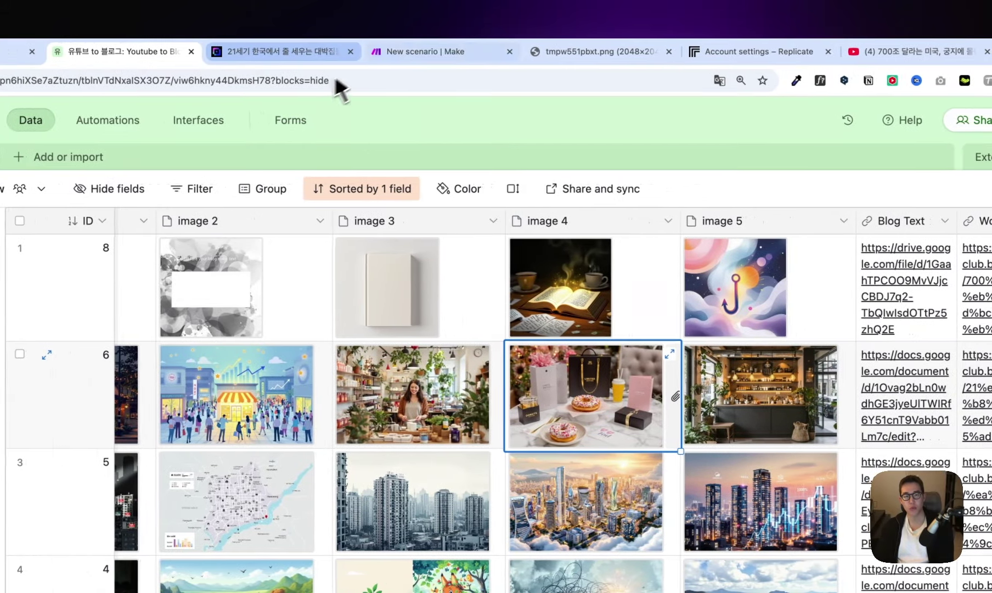
{"action": "left_click", "coordinate": [511, 51]}
{"action": "scroll", "coordinate": [359, 308], "scroll_direction": "down", "scroll_amount": 10}
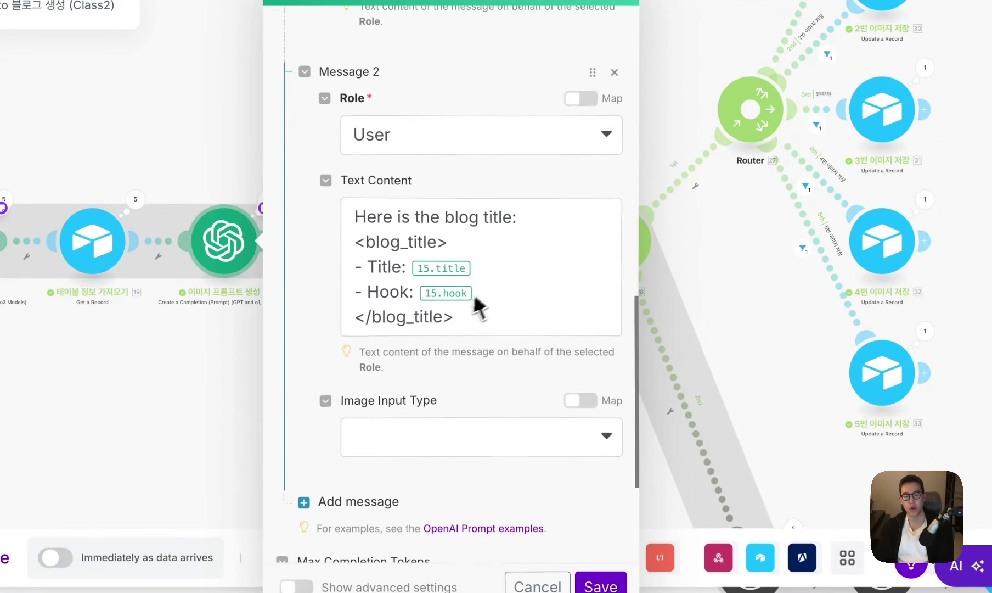
{"action": "left_click", "coordinate": [475, 268]}
{"action": "key", "text": "BackSpace"}
{"action": "scroll", "coordinate": [691, 378], "scroll_direction": "down", "scroll_amount": 5}
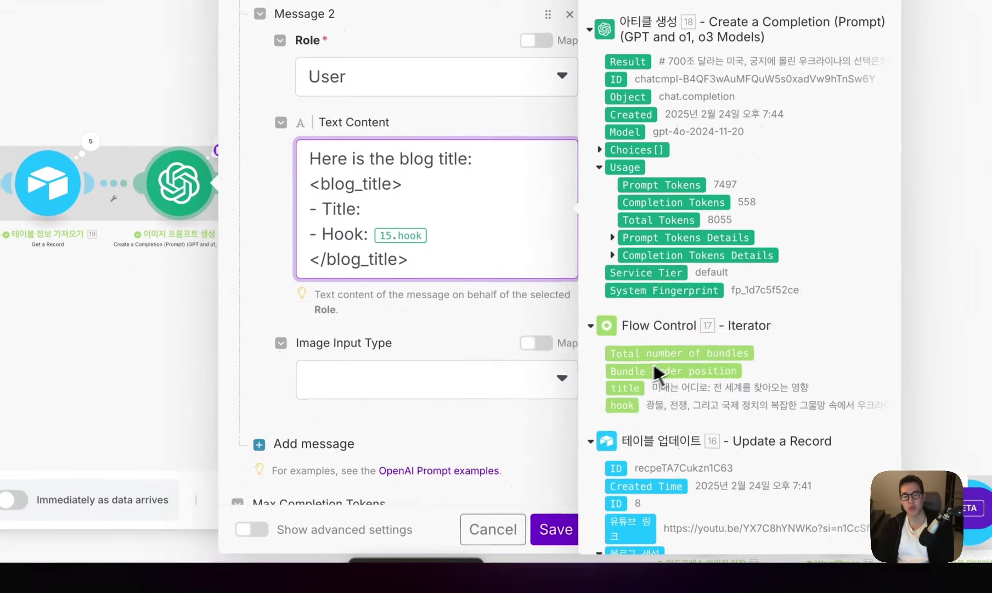
{"action": "left_click", "coordinate": [666, 446]}
{"action": "left_click", "coordinate": [477, 292]}
{"action": "key", "text": "BackSpace"}
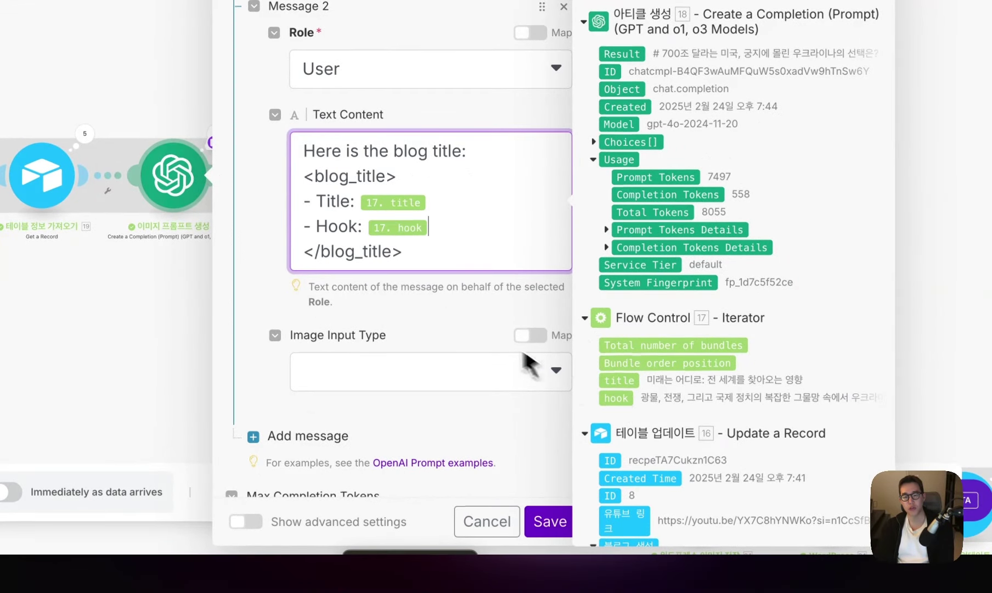
{"action": "left_click", "coordinate": [528, 516]}
Step: Switch to the YouTube channel's videos and copy the share link of the gold premium video 금(金)치 프리미엄 미쳤다
{"action": "scroll", "coordinate": [483, 510], "scroll_direction": "down", "scroll_amount": 5}
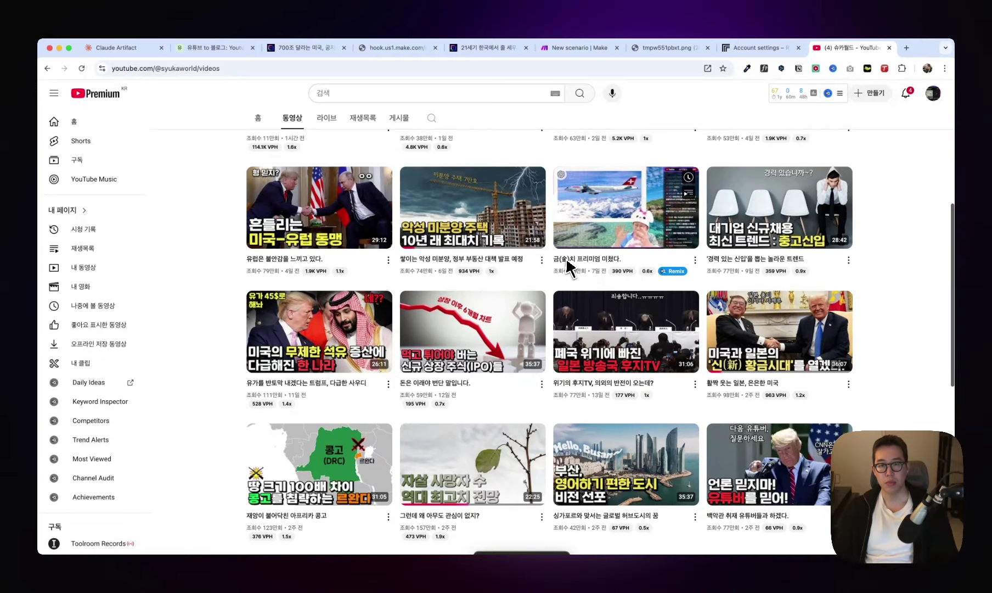
{"action": "left_click", "coordinate": [695, 260]}
{"action": "left_click", "coordinate": [708, 345]}
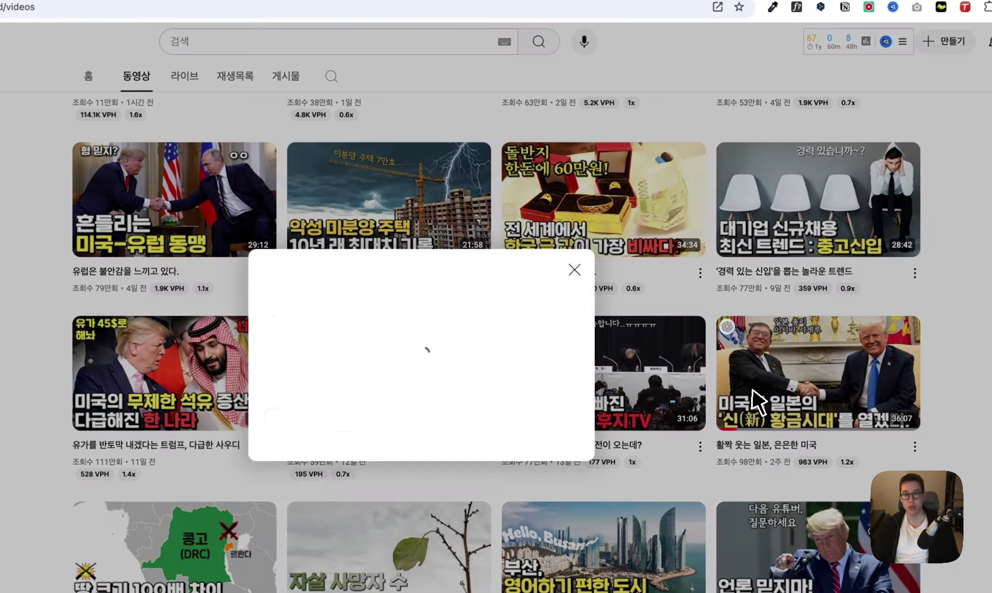
{"action": "left_click", "coordinate": [554, 425]}
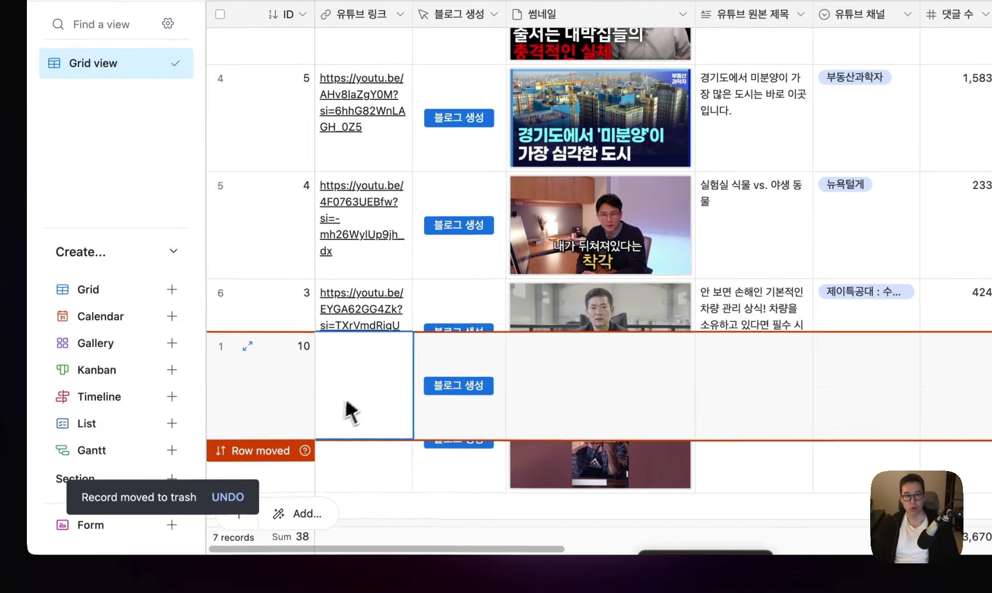
{"action": "left_click", "coordinate": [384, 392]}
{"action": "type", "text": "https://youtu.be/PuCQ46Wsvcg?si=oe4fTSFa9hNxpTxS"}
{"action": "left_click", "coordinate": [432, 387]}
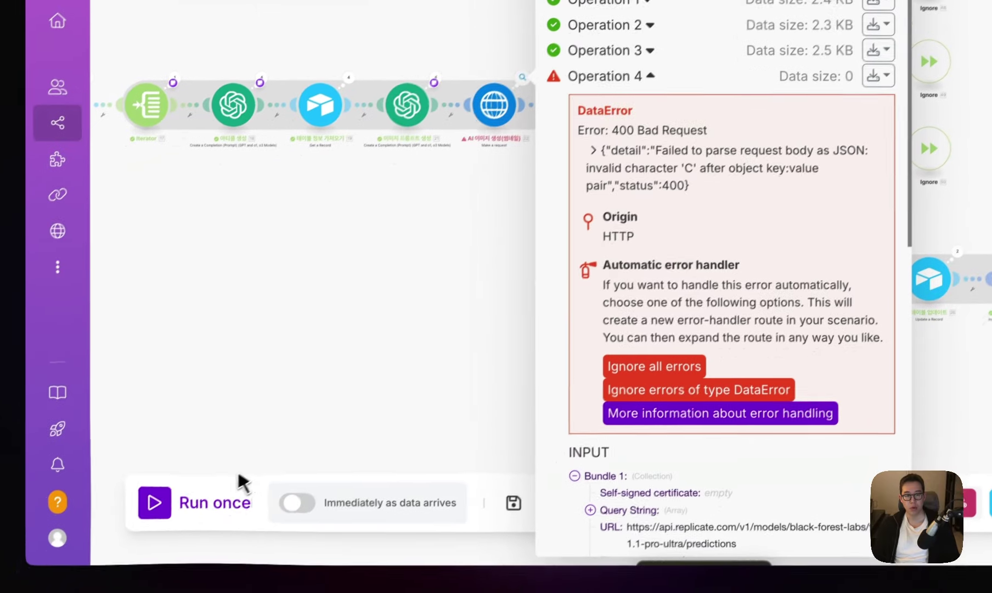
{"action": "left_click", "coordinate": [225, 496]}
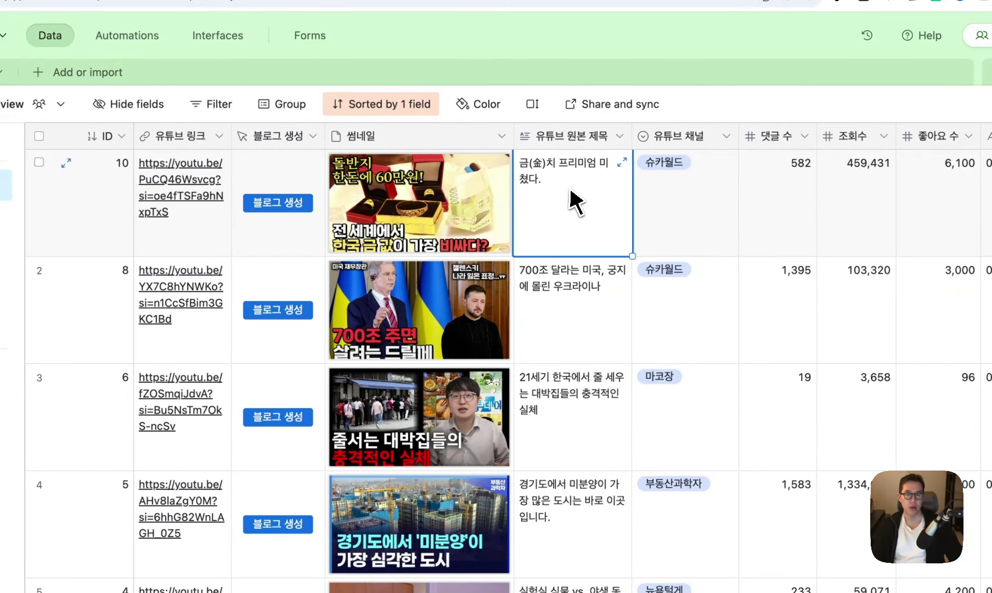
Step: Check record 10's generated images in Airtable, then view the title and header image of its published WordPress post
{"action": "scroll", "coordinate": [729, 195], "scroll_direction": "right", "scroll_amount": 15}
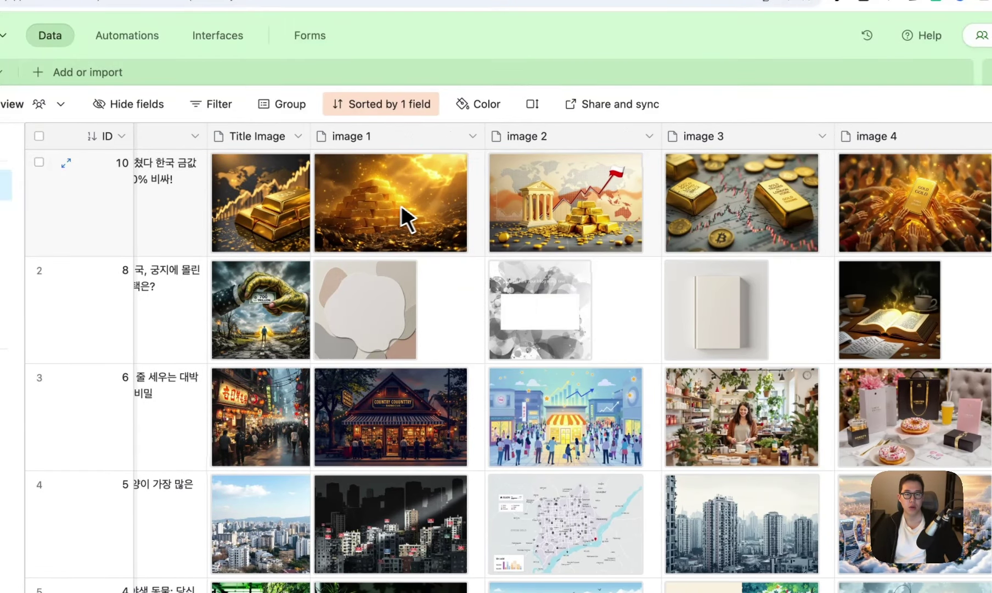
{"action": "scroll", "coordinate": [327, 221], "scroll_direction": "right", "scroll_amount": 10}
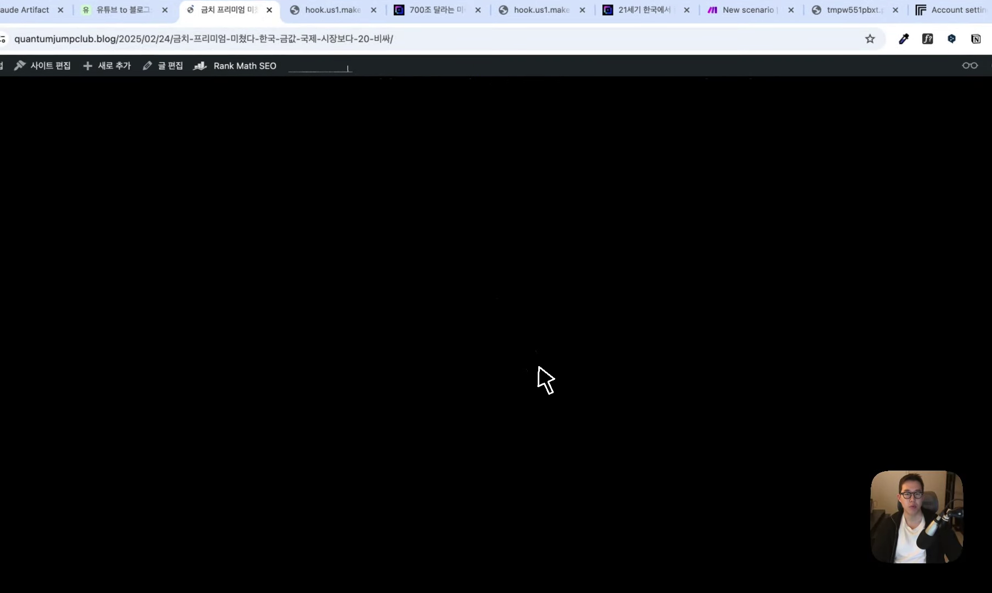
{"action": "left_click_drag", "start_coordinate": [110, 533], "coordinate": [782, 549]}
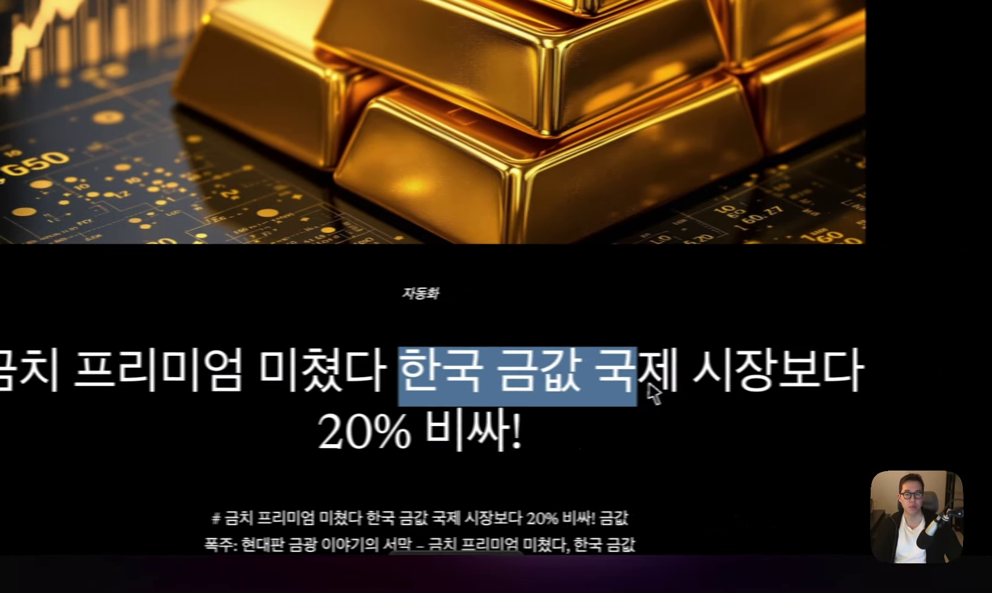
{"action": "left_click_drag", "start_coordinate": [653, 392], "coordinate": [789, 392]}
{"action": "left_click", "coordinate": [715, 463]}
{"action": "scroll", "coordinate": [662, 463], "scroll_direction": "up", "scroll_amount": 5}
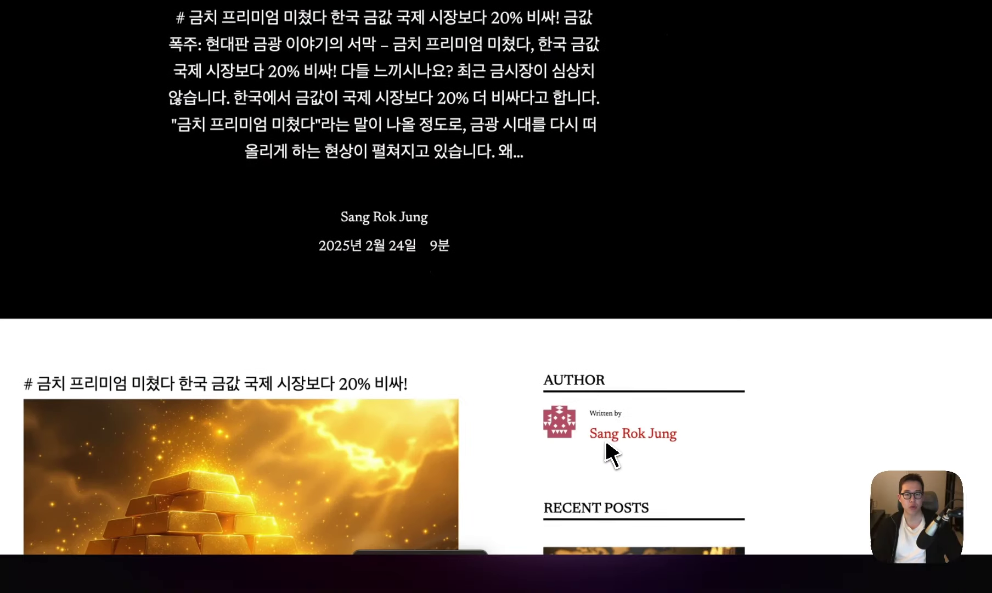
Step: Read through the published gold premium blog post's sections and images
{"action": "scroll", "coordinate": [612, 454], "scroll_direction": "down", "scroll_amount": 15}
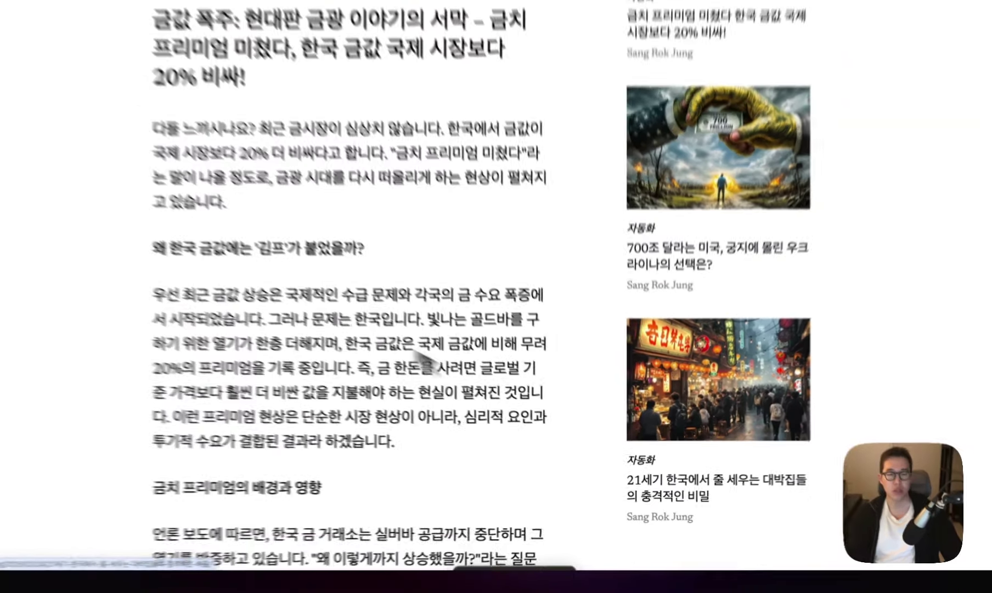
{"action": "scroll", "coordinate": [317, 318], "scroll_direction": "up", "scroll_amount": 15}
{"action": "scroll", "coordinate": [317, 318], "scroll_direction": "down", "scroll_amount": 10}
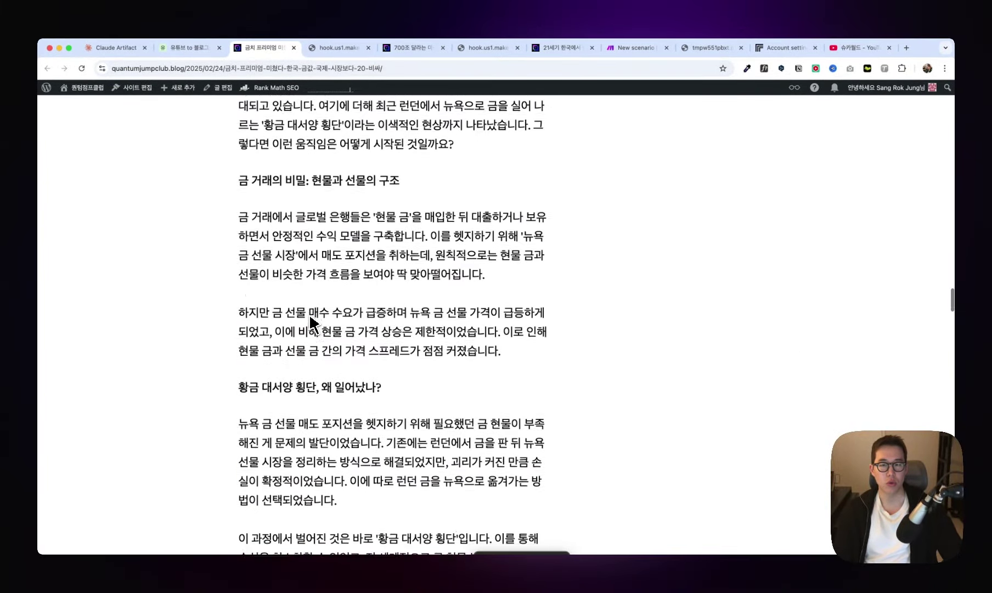
{"action": "scroll", "coordinate": [310, 321], "scroll_direction": "down", "scroll_amount": 20}
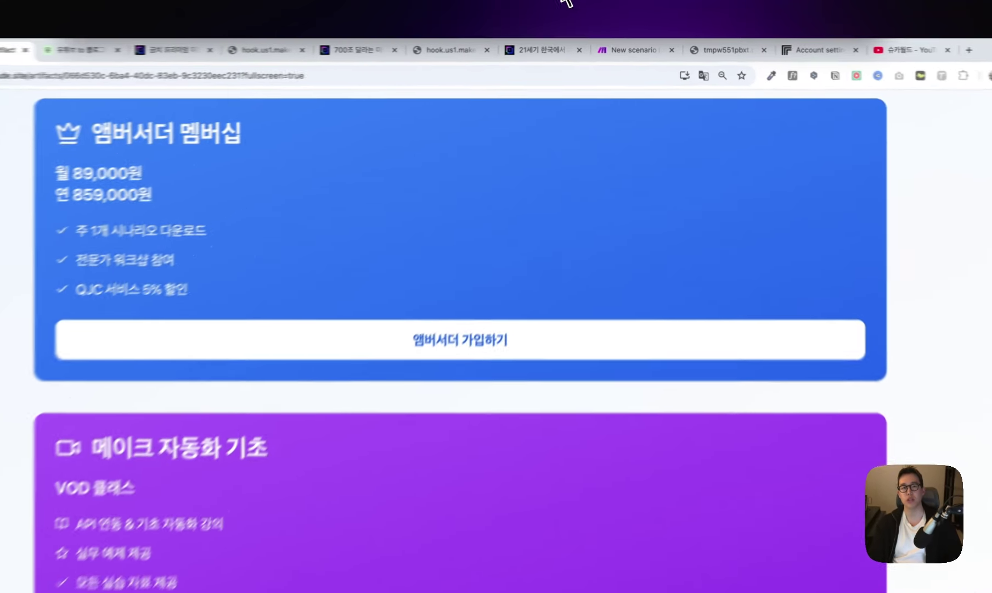
Step: View the 앰버서더 전용 자동화 시나리오 page on the Quantum Jump Club website
{"action": "left_click", "coordinate": [560, 48]}
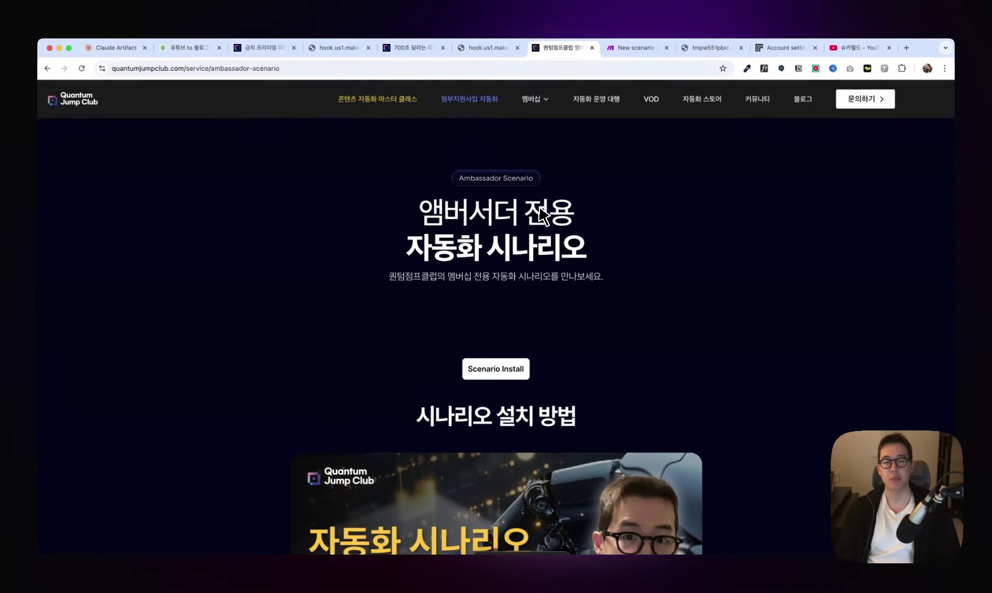
{"action": "scroll", "coordinate": [544, 216], "scroll_direction": "down", "scroll_amount": 10}
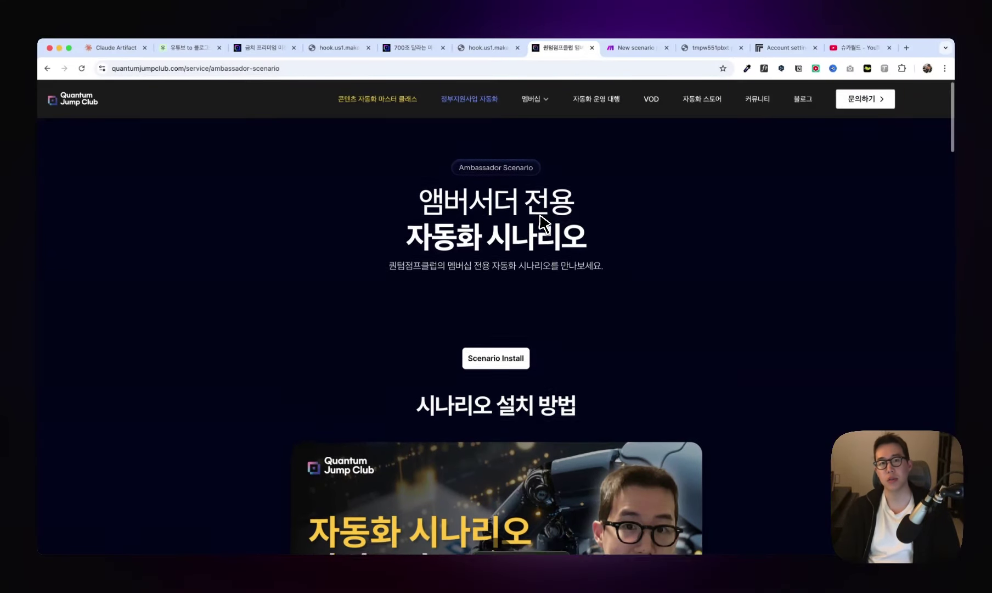